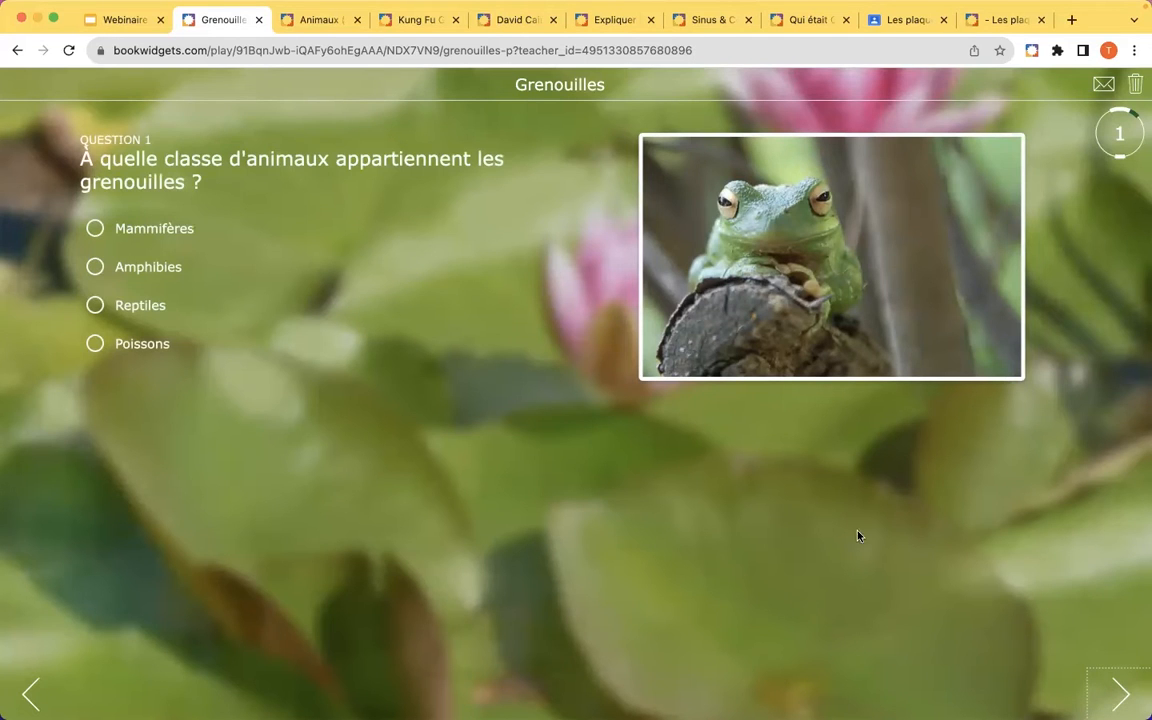
Page through the Grenouilles quiz from question 1 to question 8 to examine its different question types.
left_click(1120, 693)
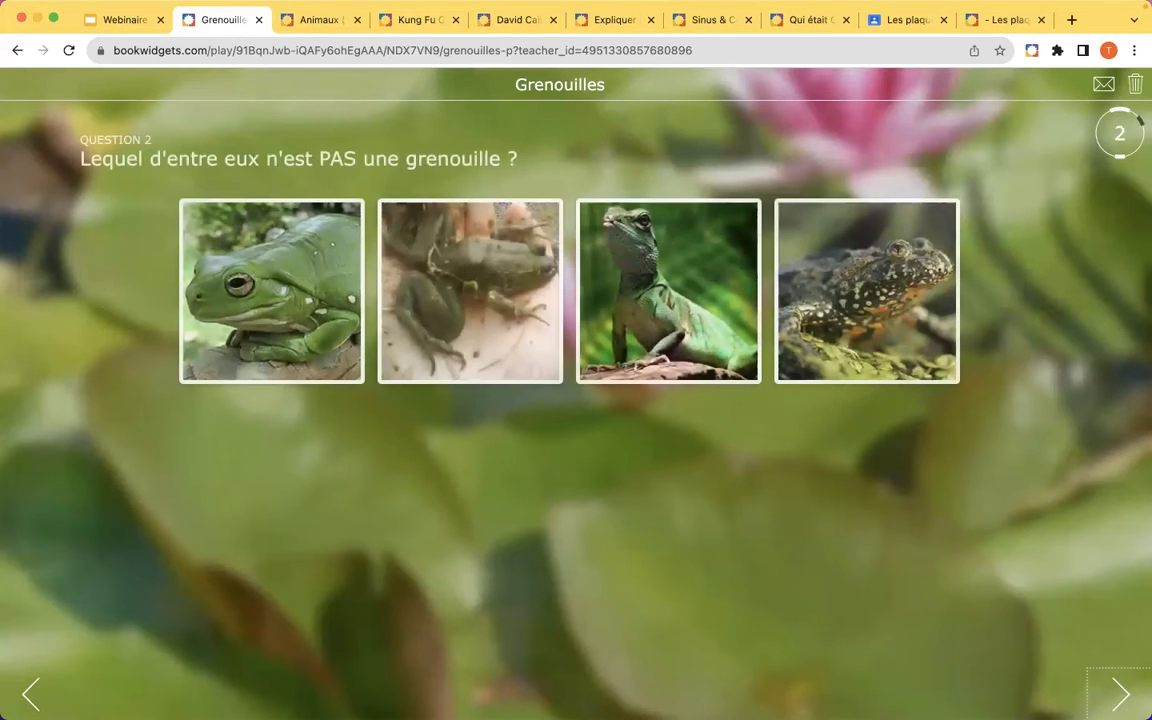
left_click(1120, 693)
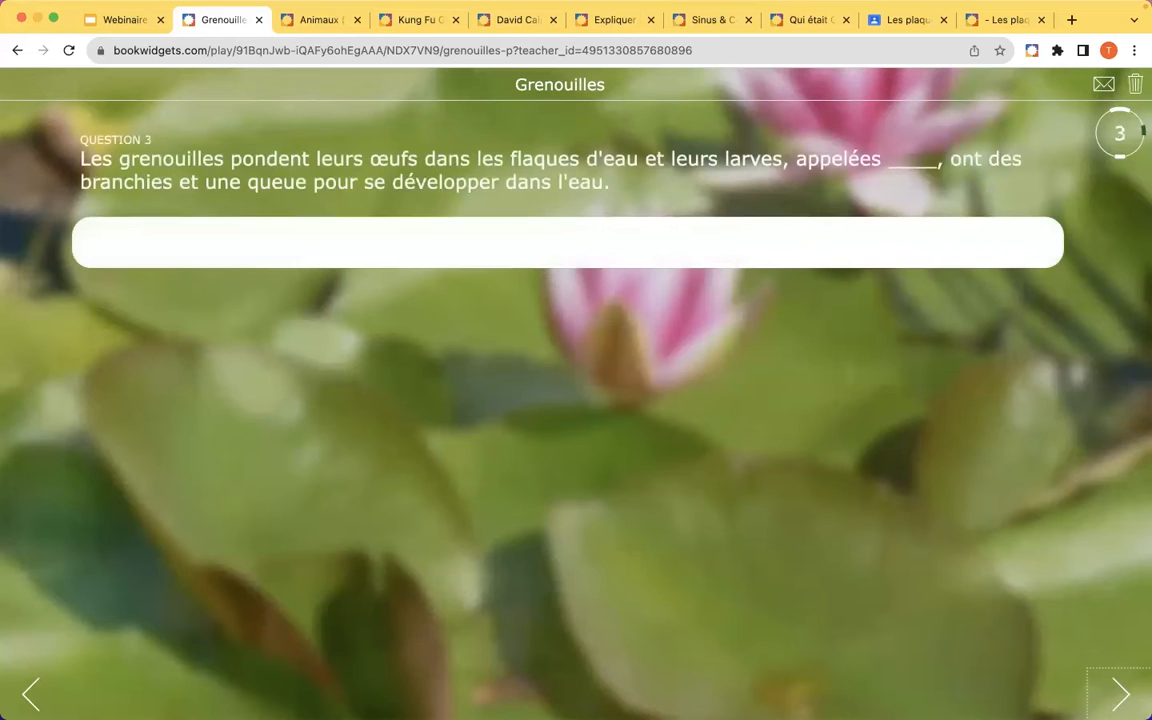
left_click(1120, 693)
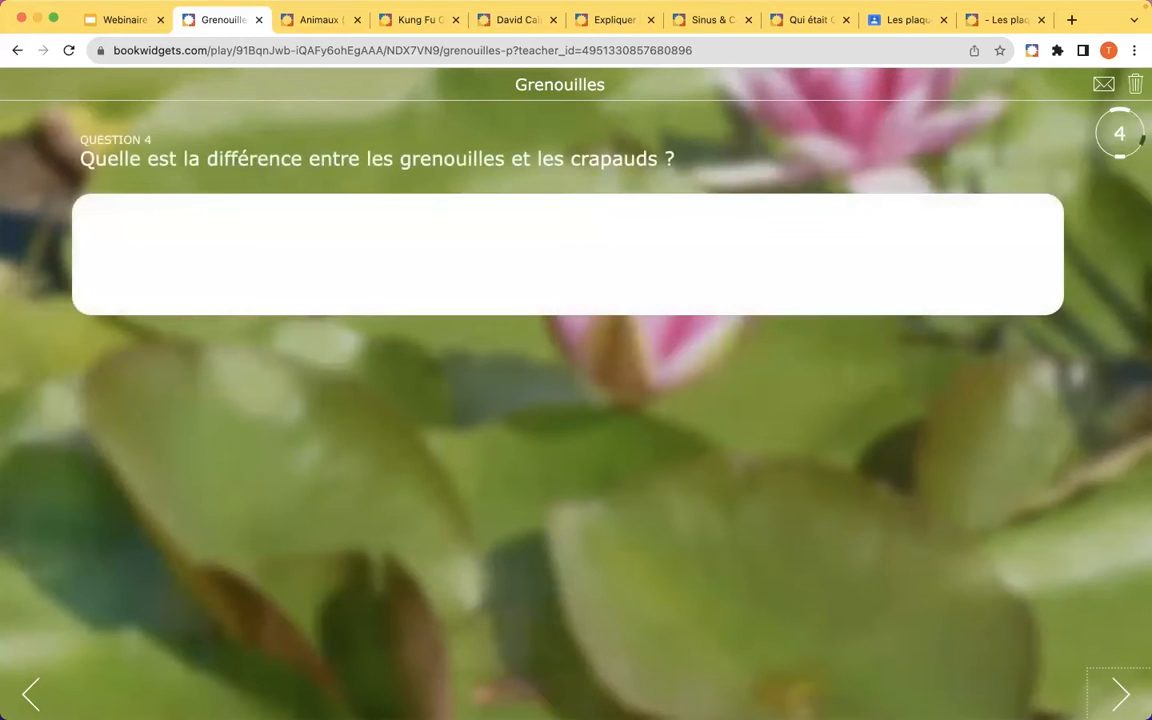
left_click(1120, 693)
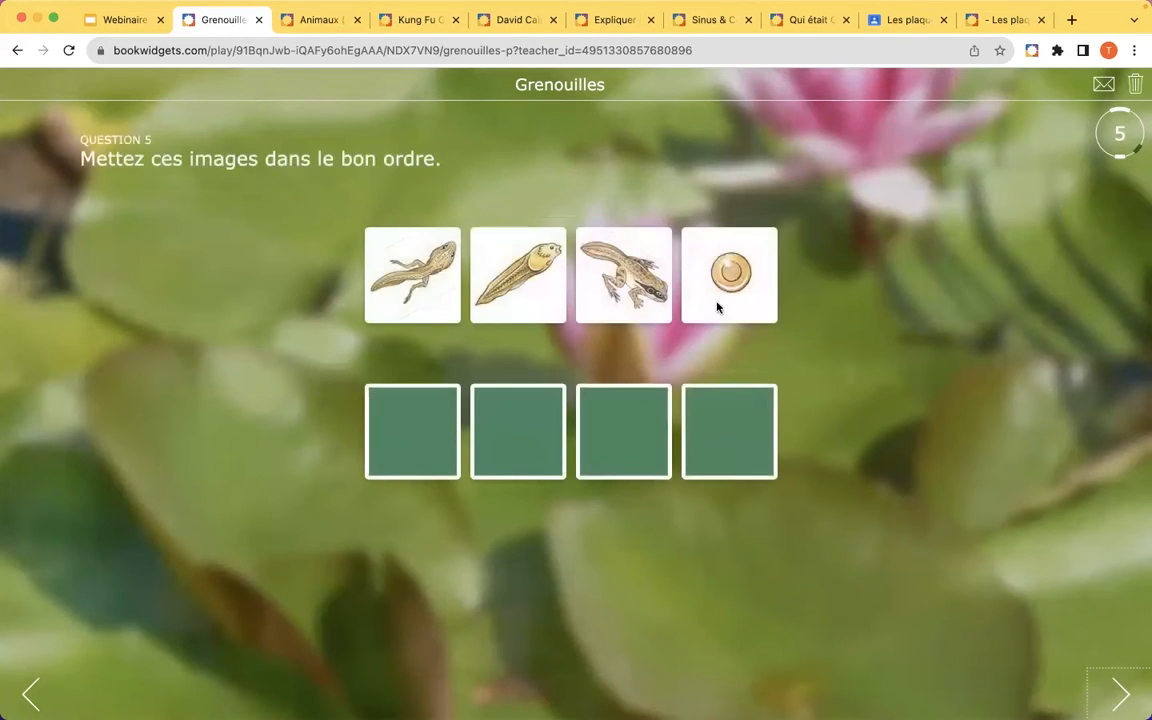
left_click_drag(720, 298, 684, 312)
left_click(1118, 697)
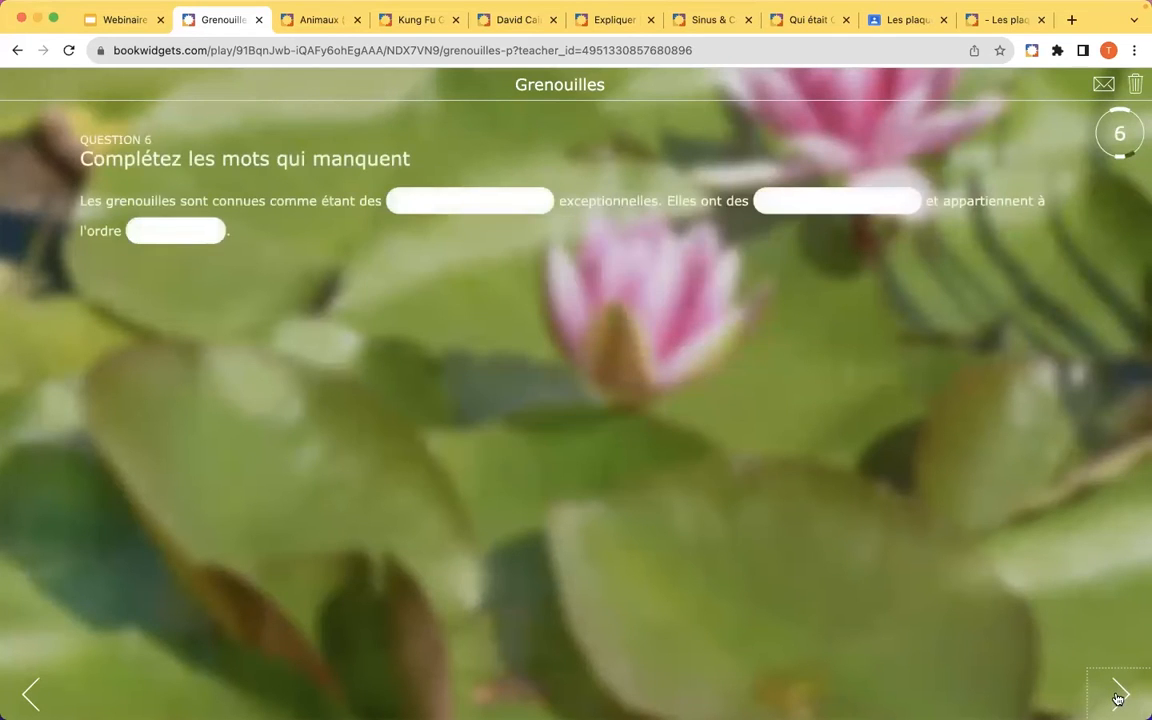
left_click(1118, 697)
left_click(1118, 697)
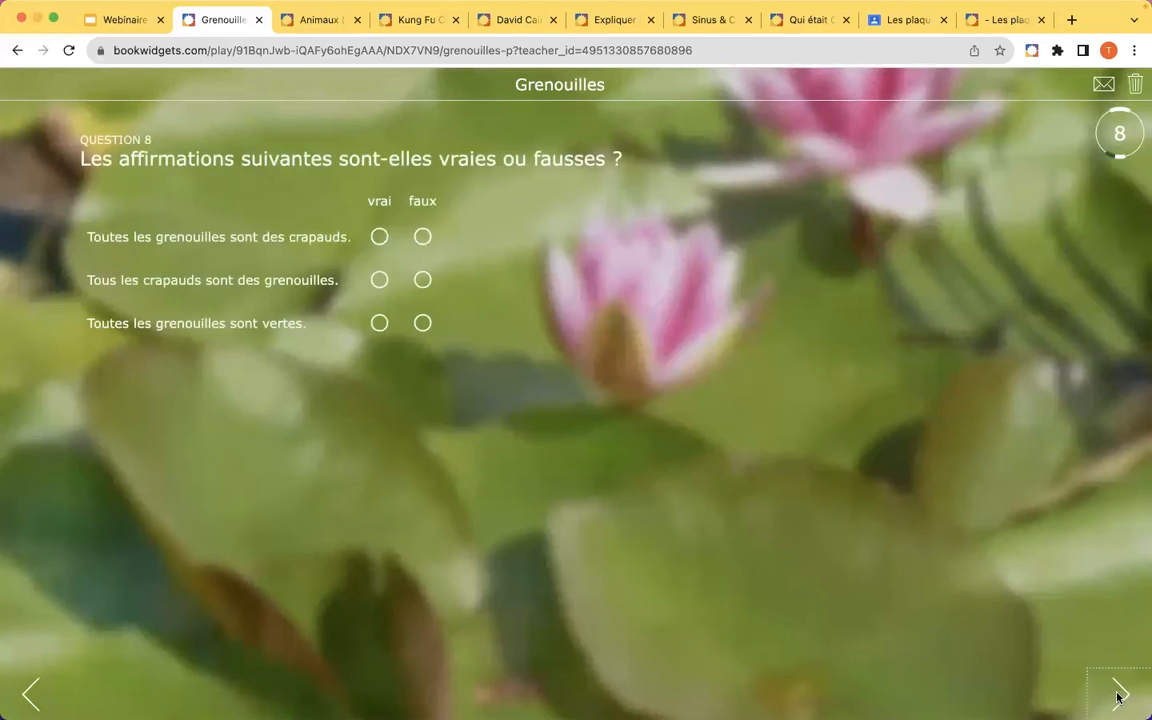
Switch to the Animaux (Tous les types de questions) worksheet and examine its introduction video and questions 1 to 3.
key("ctrl+Tab")
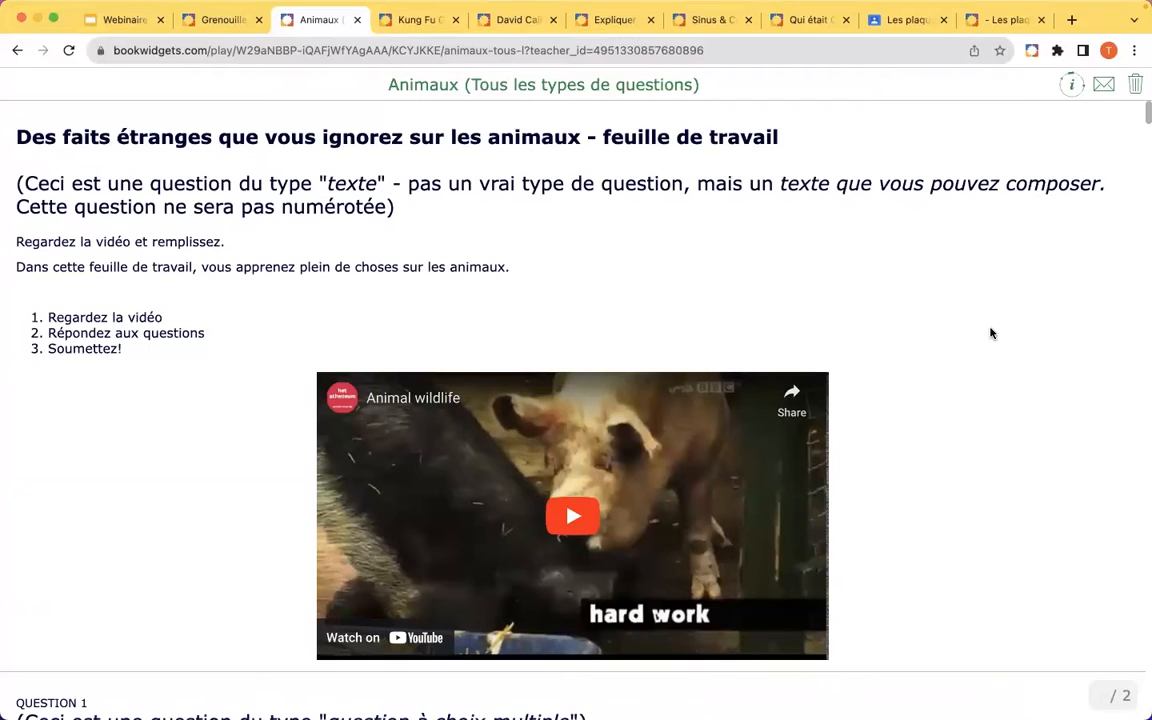
scroll(991, 333, "down", 5)
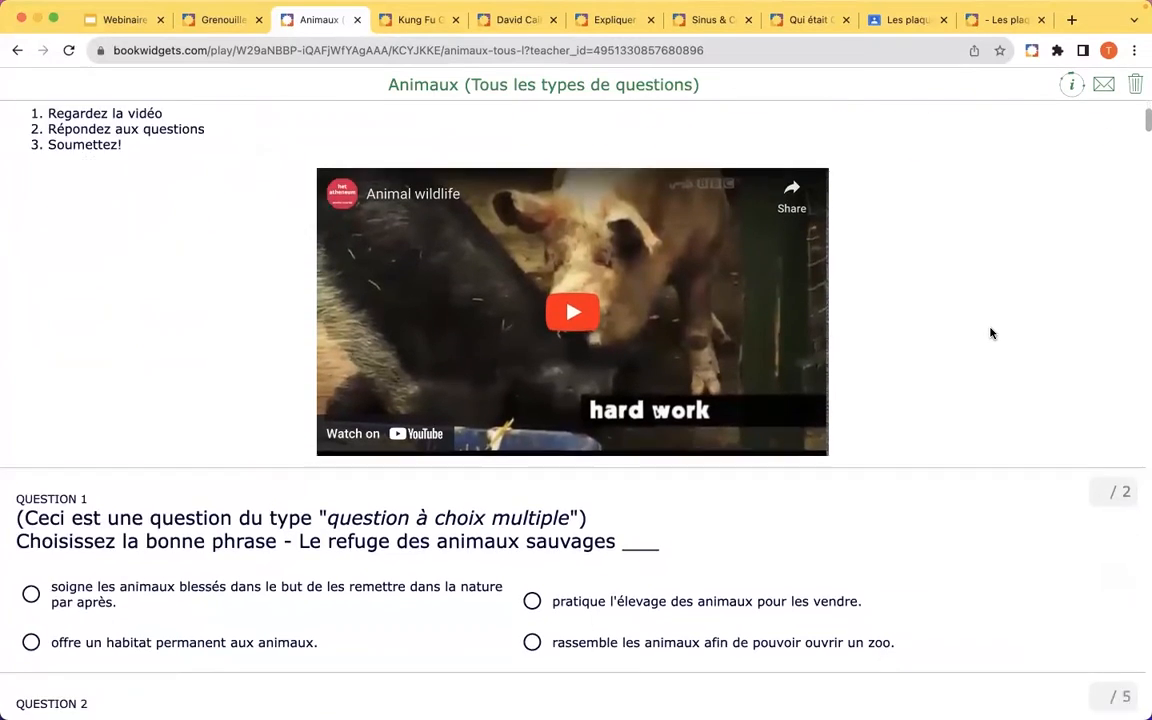
scroll(991, 333, "down", 5)
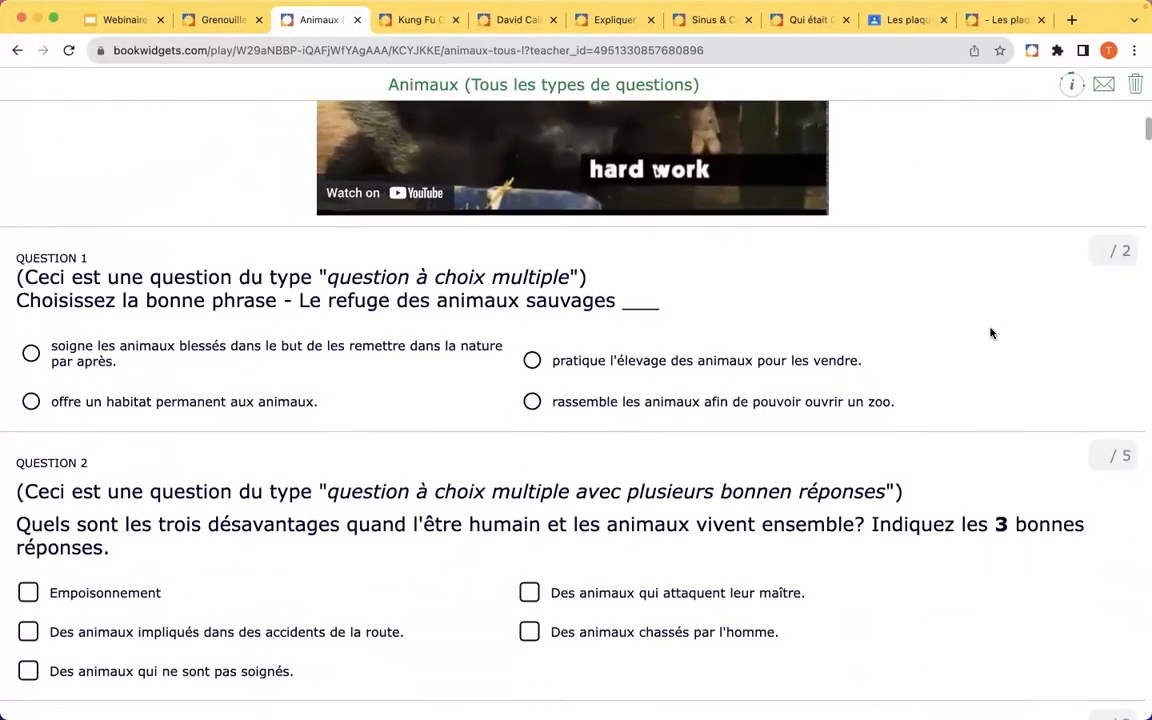
scroll(991, 333, "down", 4)
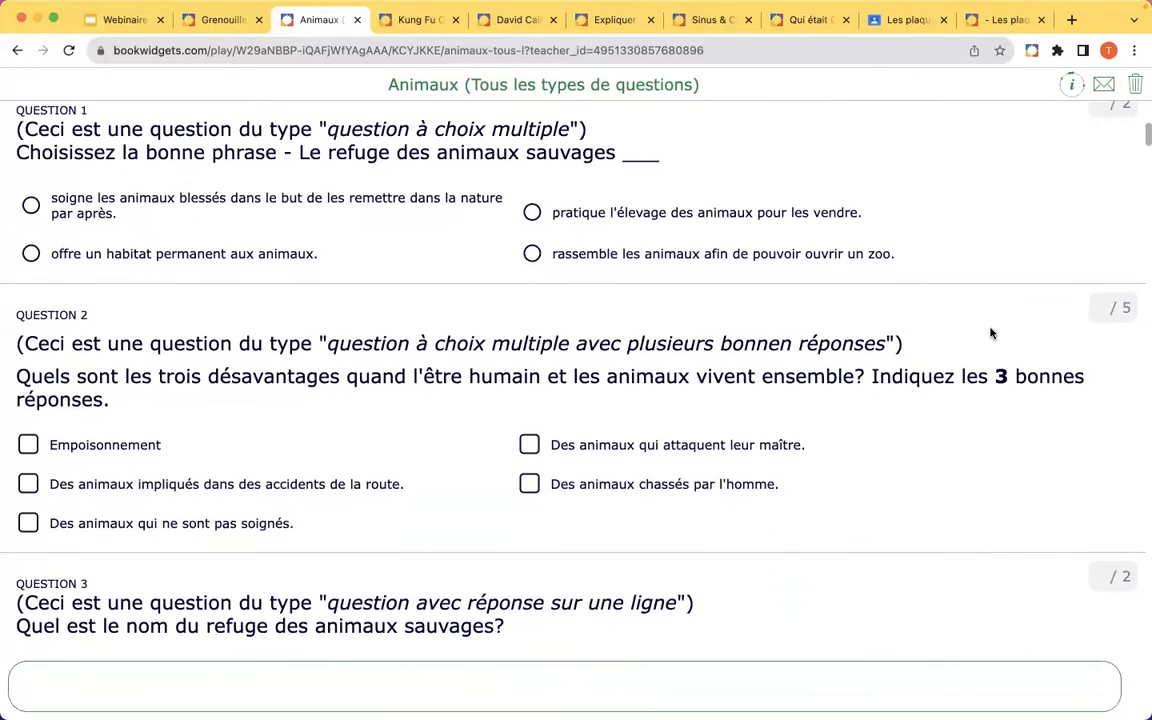
scroll(991, 333, "down", 4)
scroll(991, 333, "down", 3)
scroll(991, 333, "down", 3)
scroll(991, 333, "down", 4)
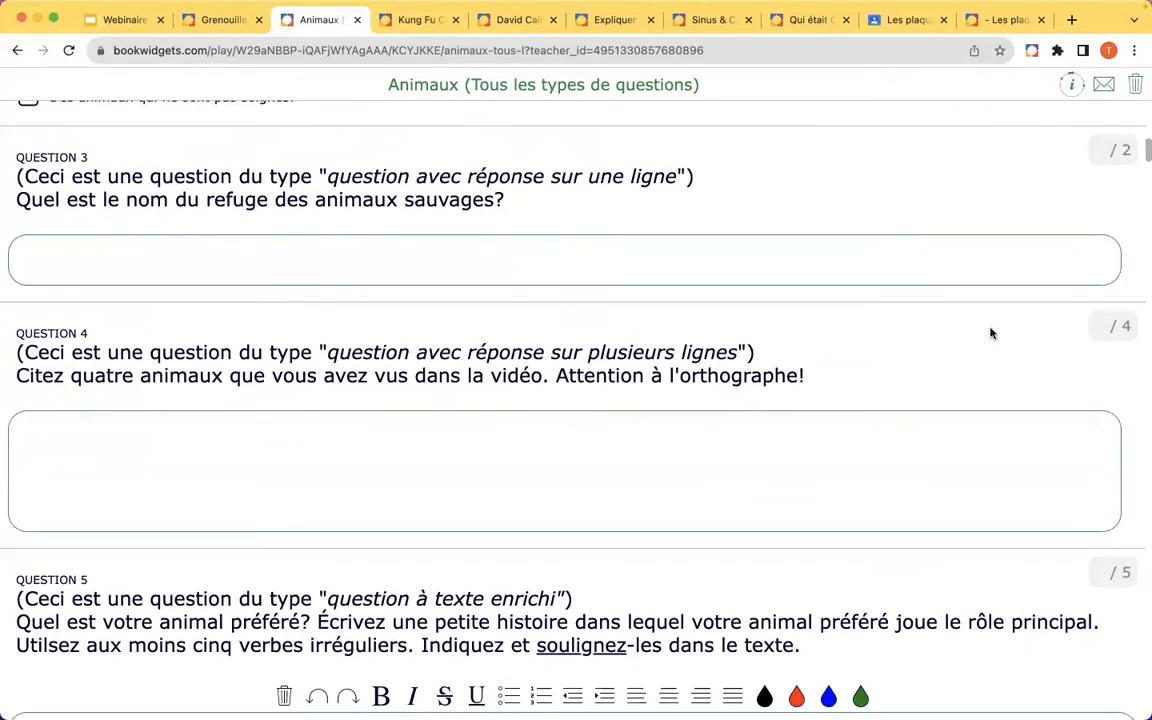
Examine the multi-line answer, rich text and fill-in-the-blank questions 4 to 6 of the Animaux worksheet.
scroll(991, 333, "down", 5)
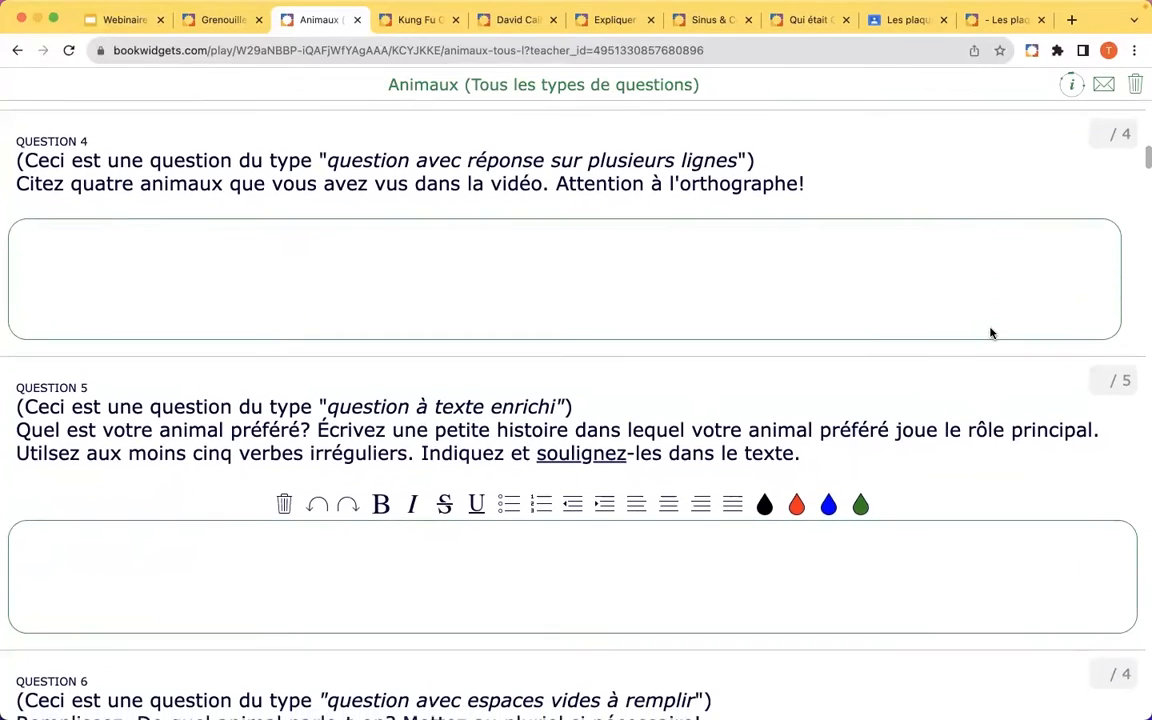
scroll(990, 329, "down", 3)
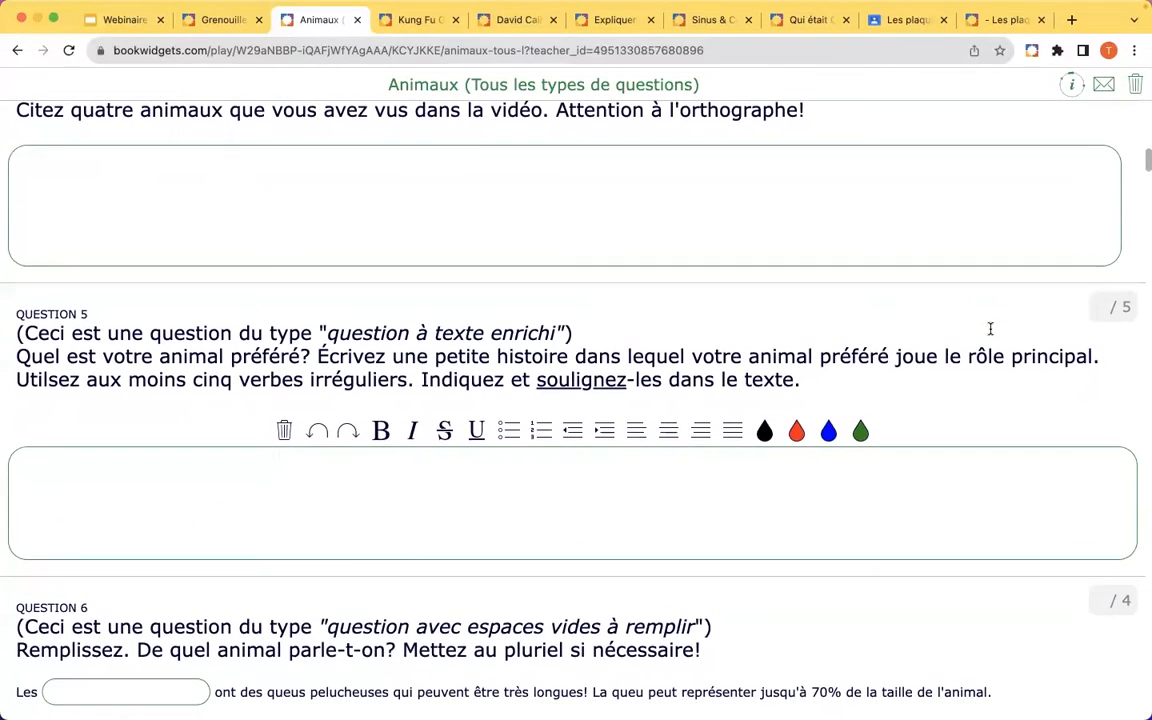
scroll(990, 329, "down", 2)
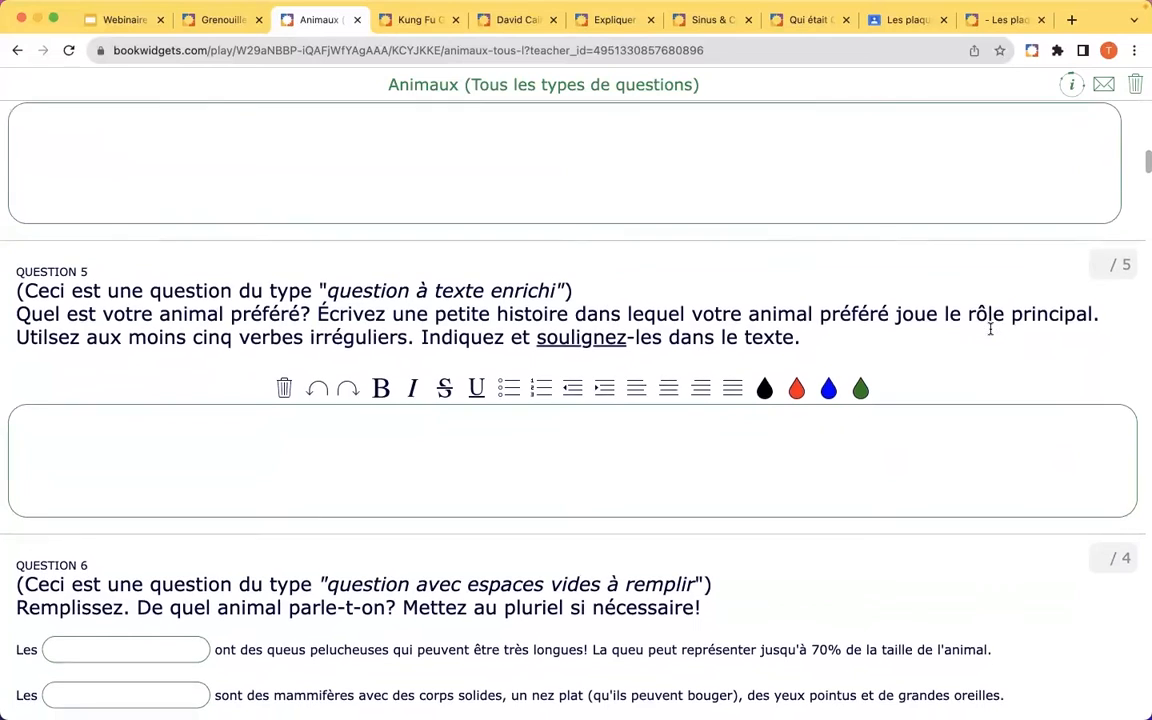
scroll(990, 329, "down", 2)
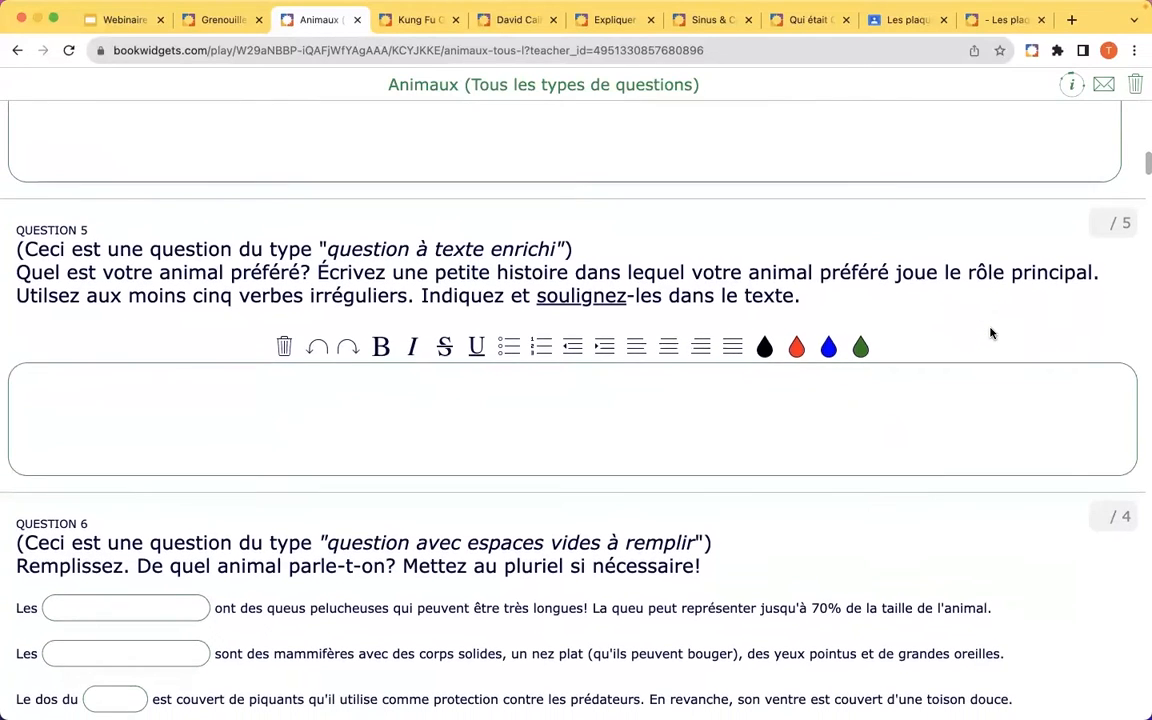
scroll(990, 333, "down", 5)
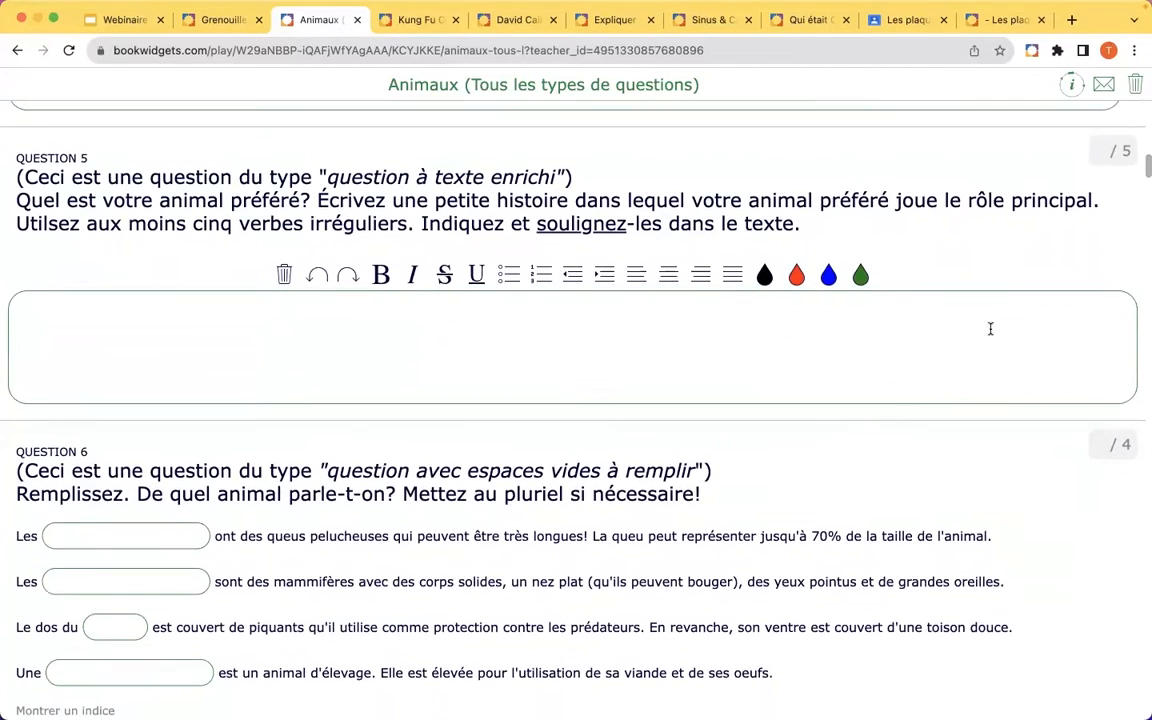
scroll(990, 329, "down", 4)
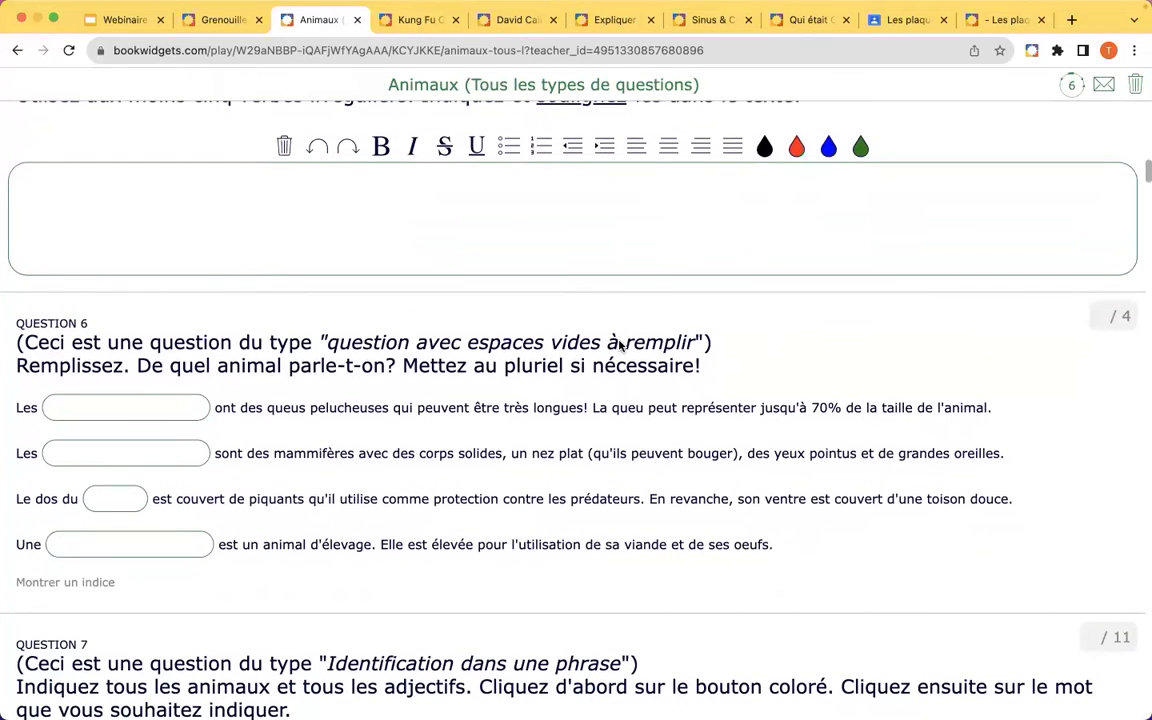
scroll(665, 342, "down", 3)
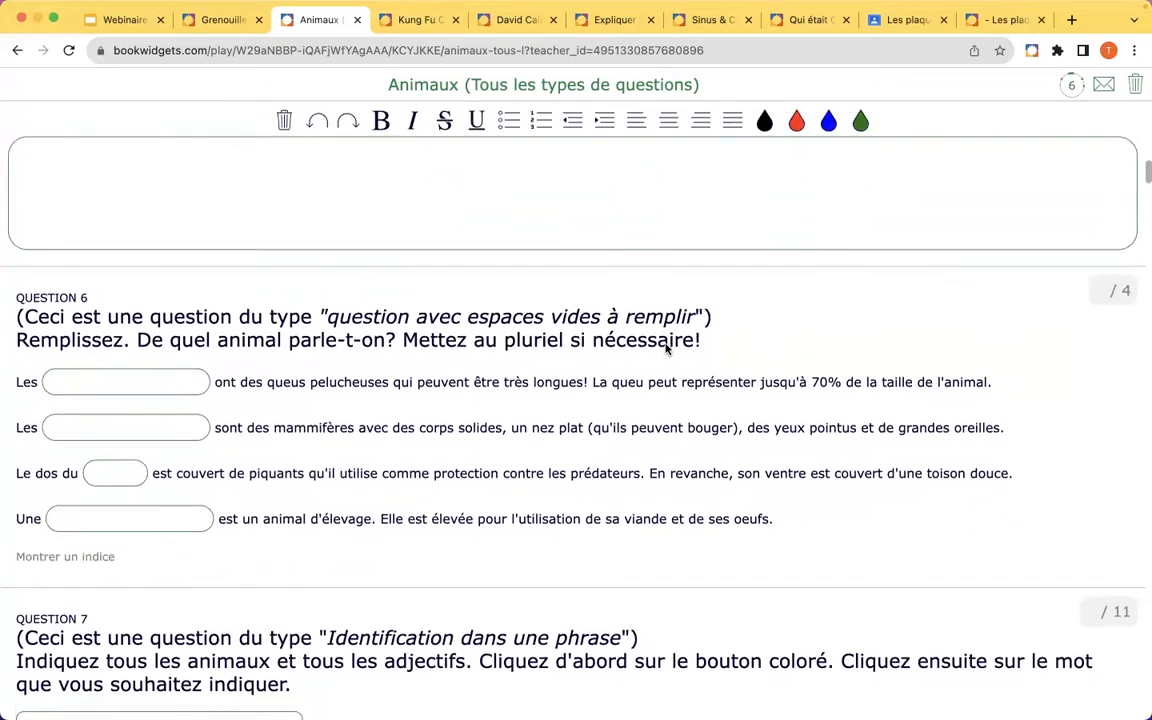
scroll(665, 347, "down", 3)
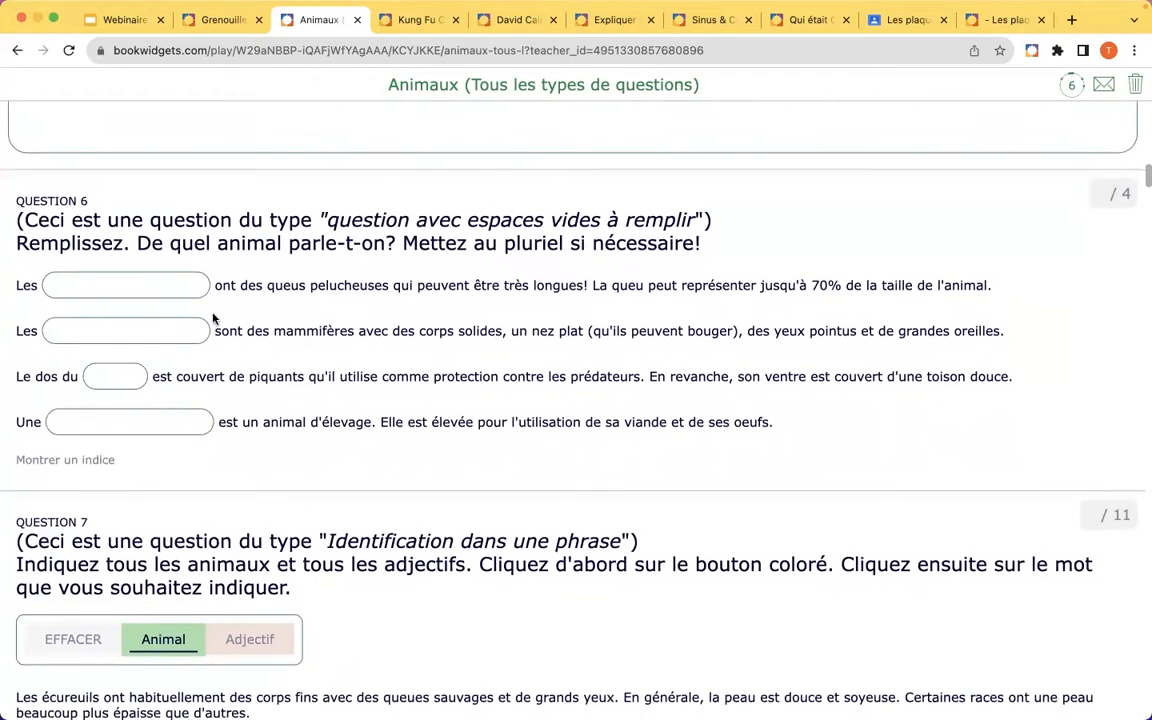
Mark the words "fins", "grands" and "douce" as Adjectif in question 7's squirrel sentences.
scroll(437, 347, "down", 5)
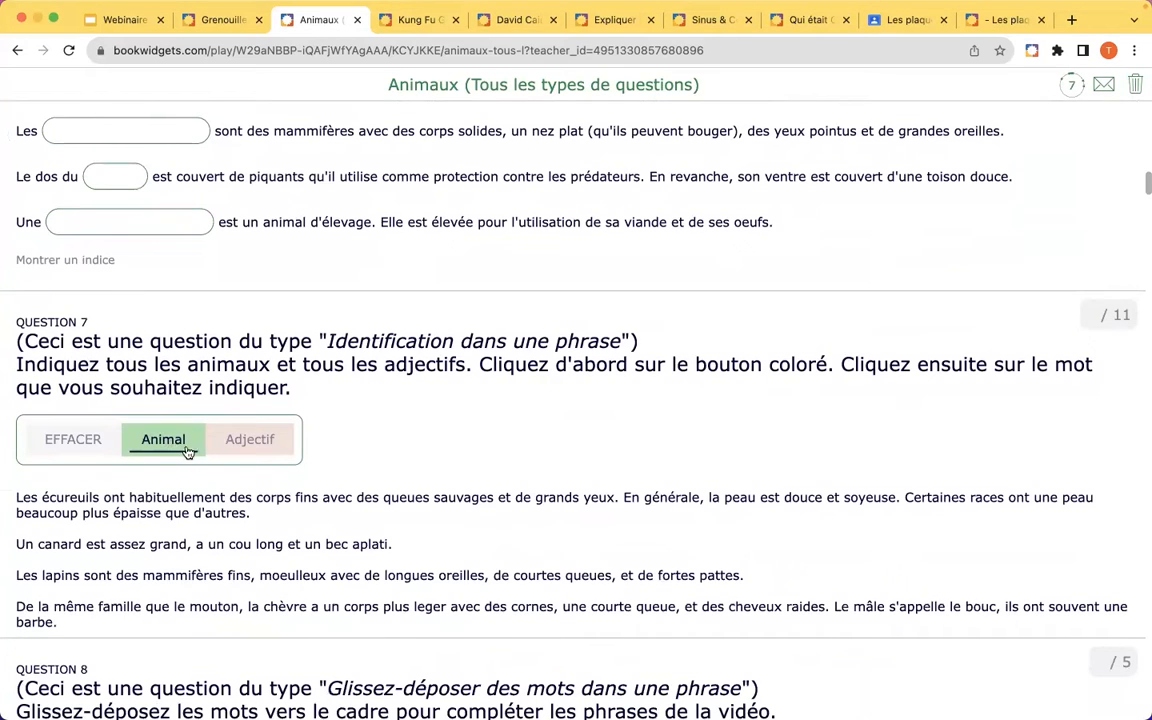
left_click(261, 454)
scroll(502, 410, "down", 3)
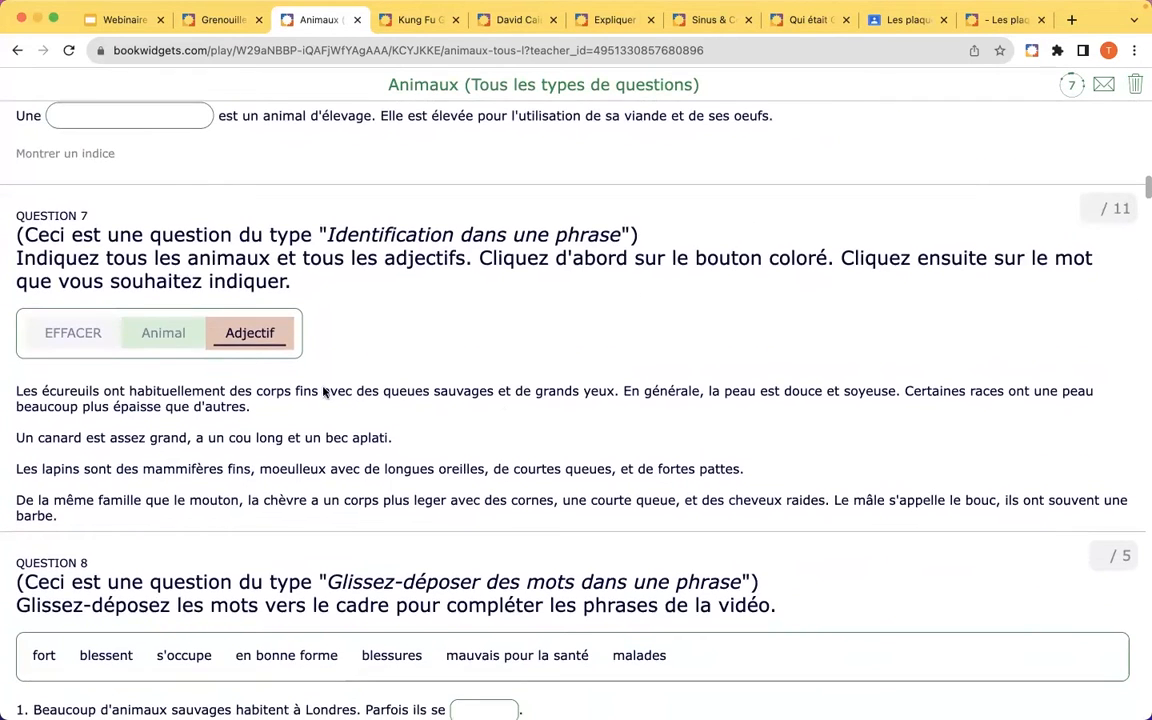
left_click(305, 392)
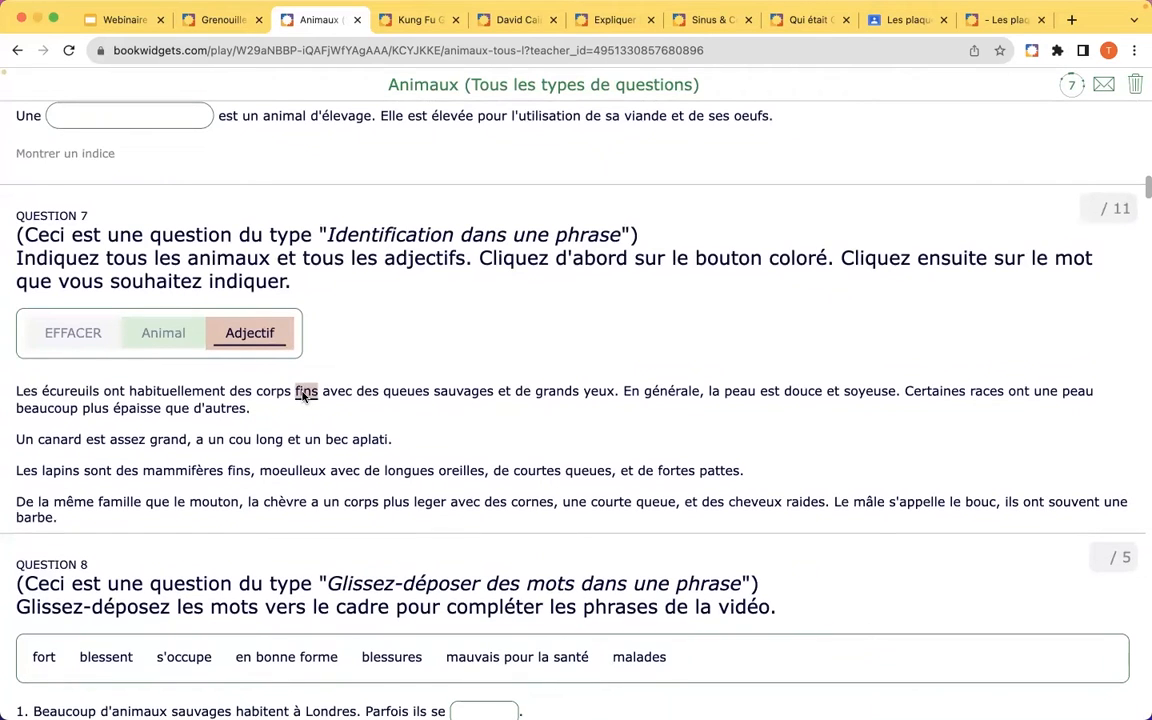
left_click(555, 392)
left_click(802, 392)
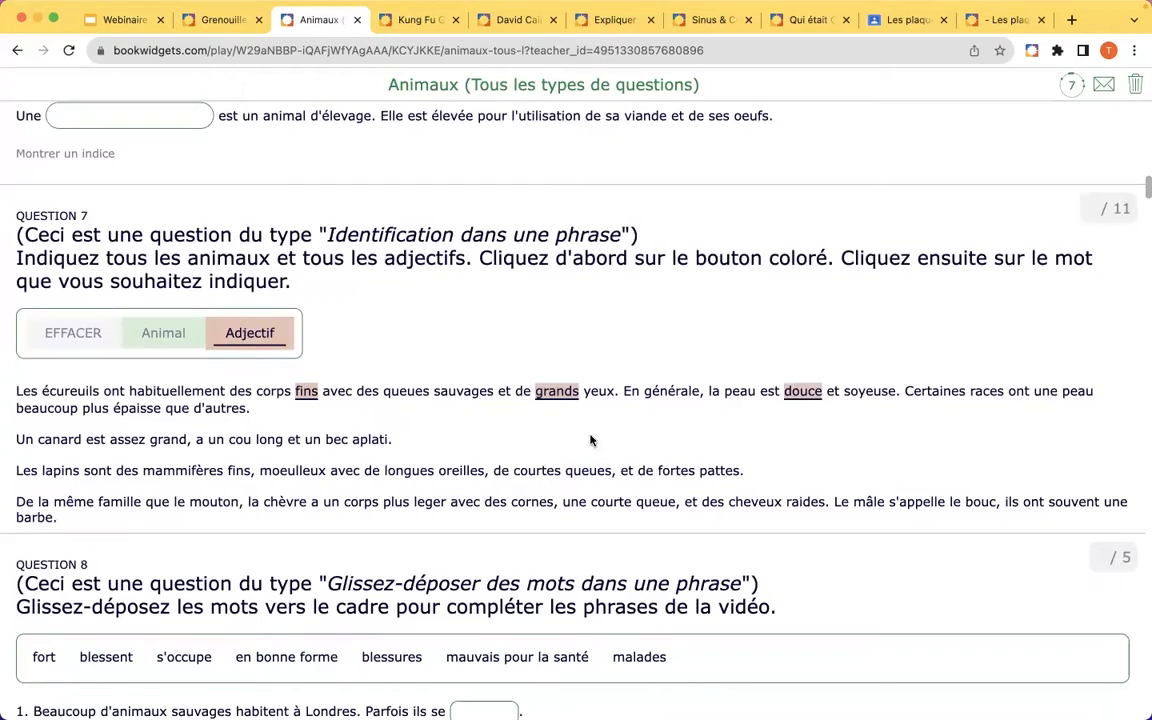
Examine questions 8 to 13, covering word placement, word correction, table, grid, multiple-answer table and image annotation types.
scroll(501, 424, "down", 3)
scroll(501, 424, "down", 10)
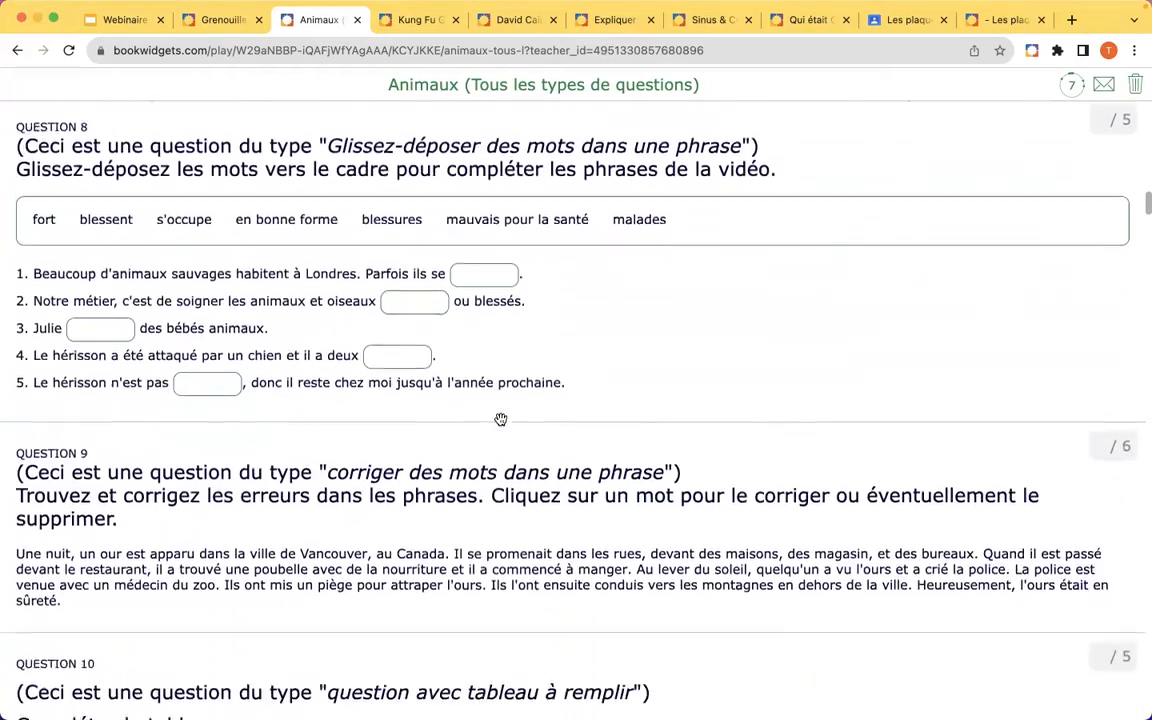
scroll(501, 424, "down", 12)
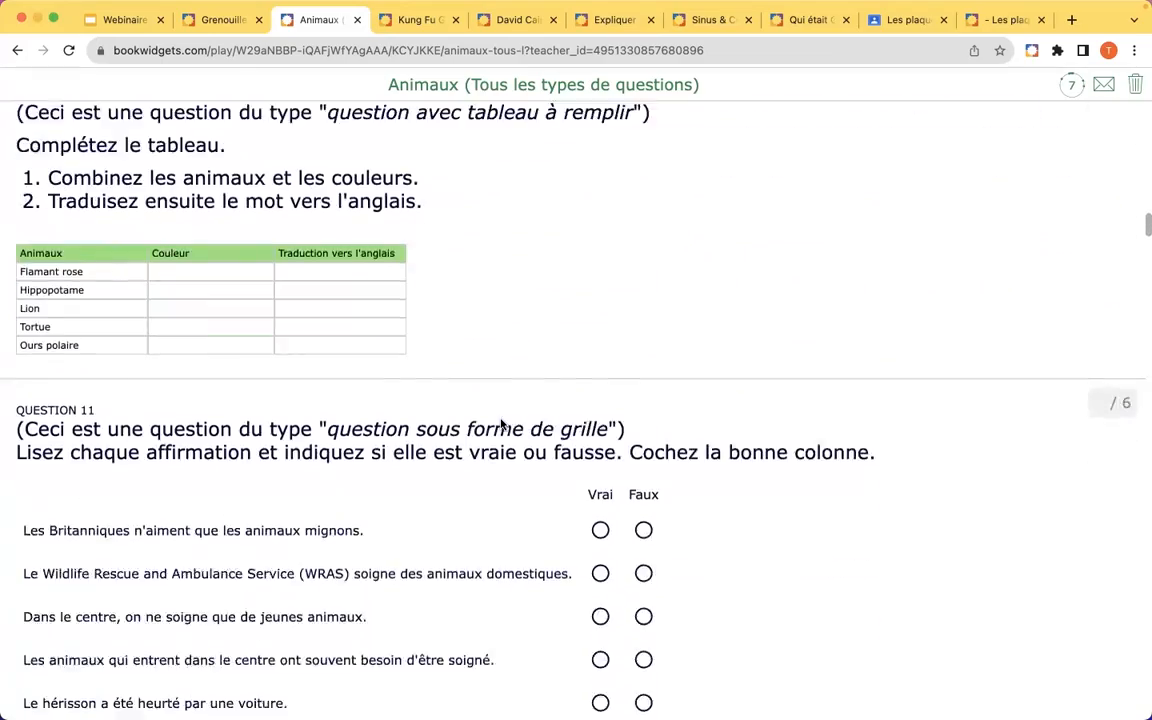
scroll(501, 424, "down", 1)
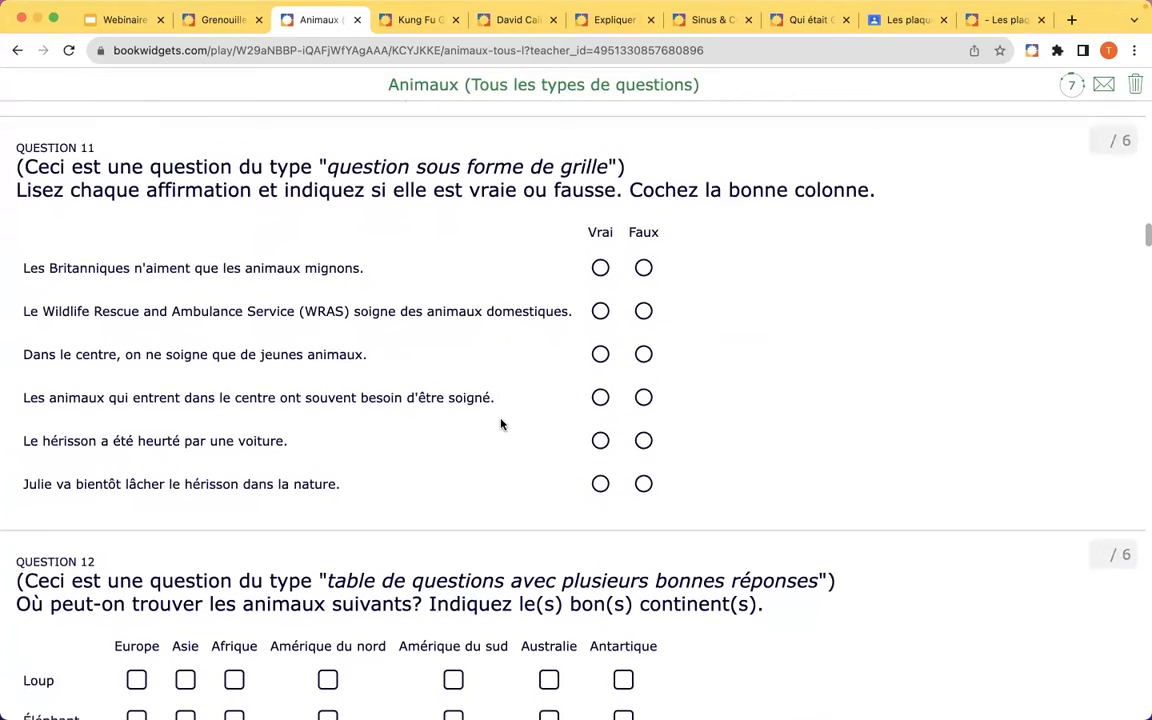
scroll(501, 424, "down", 1)
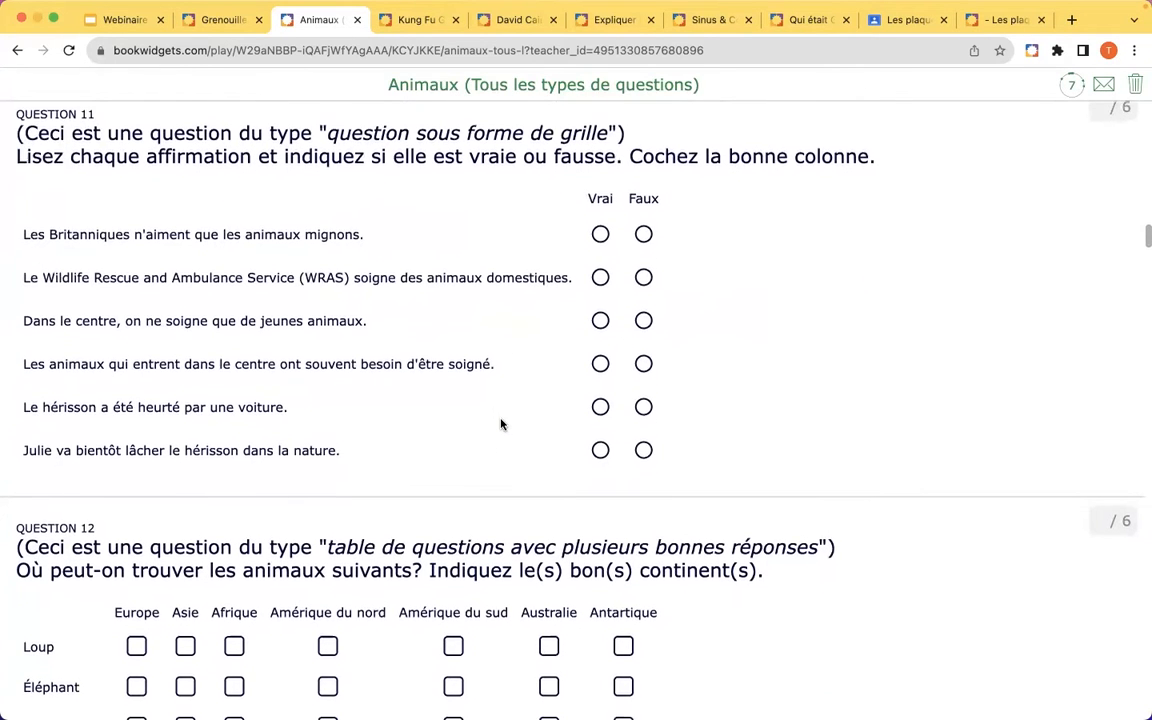
scroll(501, 424, "up", 1)
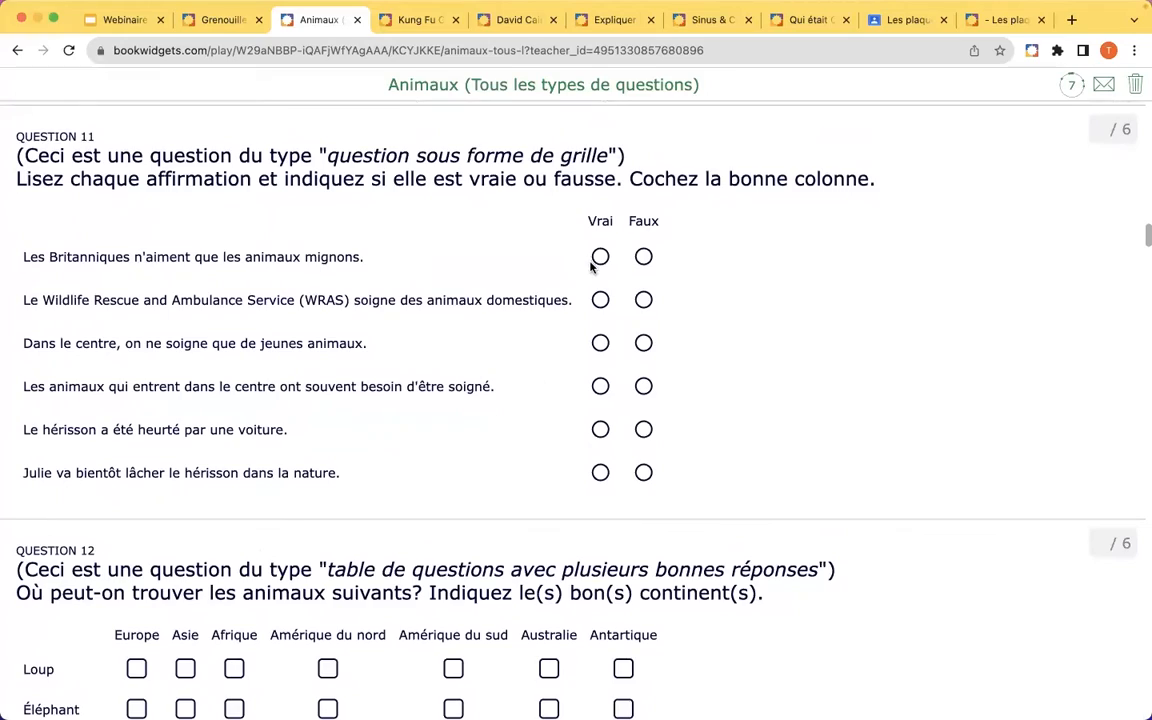
scroll(422, 323, "down", 3)
scroll(422, 323, "down", 9)
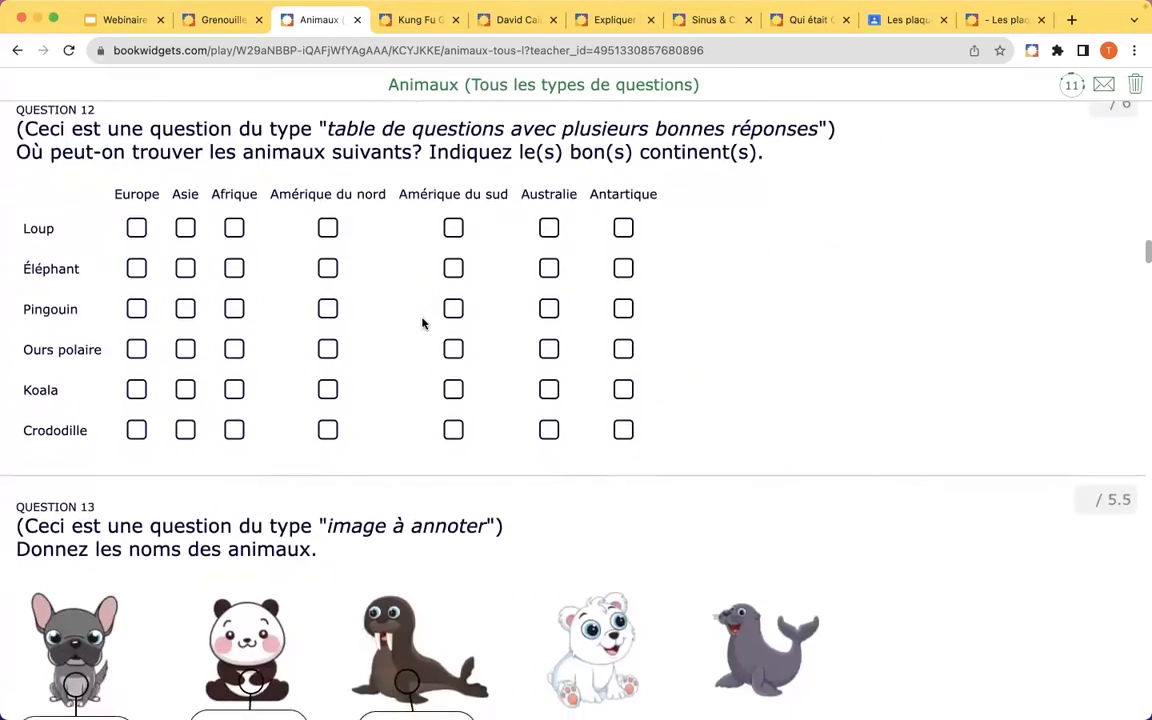
Return to questions 9 and 10 and take an enlarged look at their point scores.
scroll(422, 323, "up", 20)
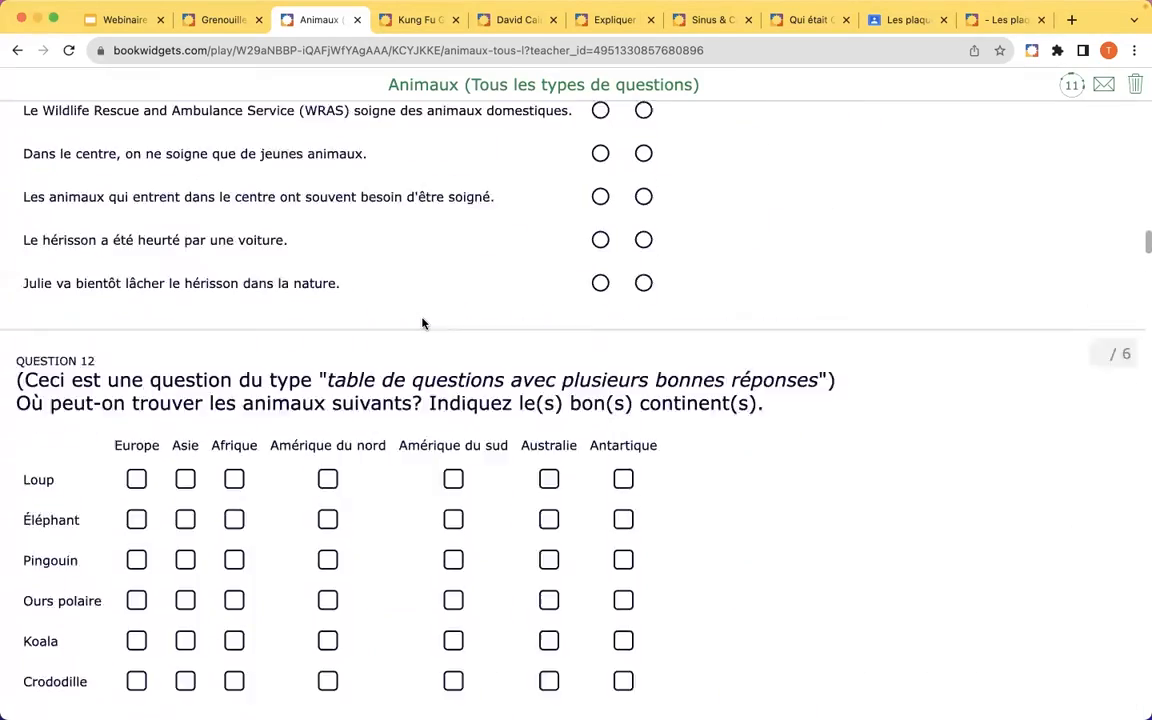
scroll(422, 323, "up", 5)
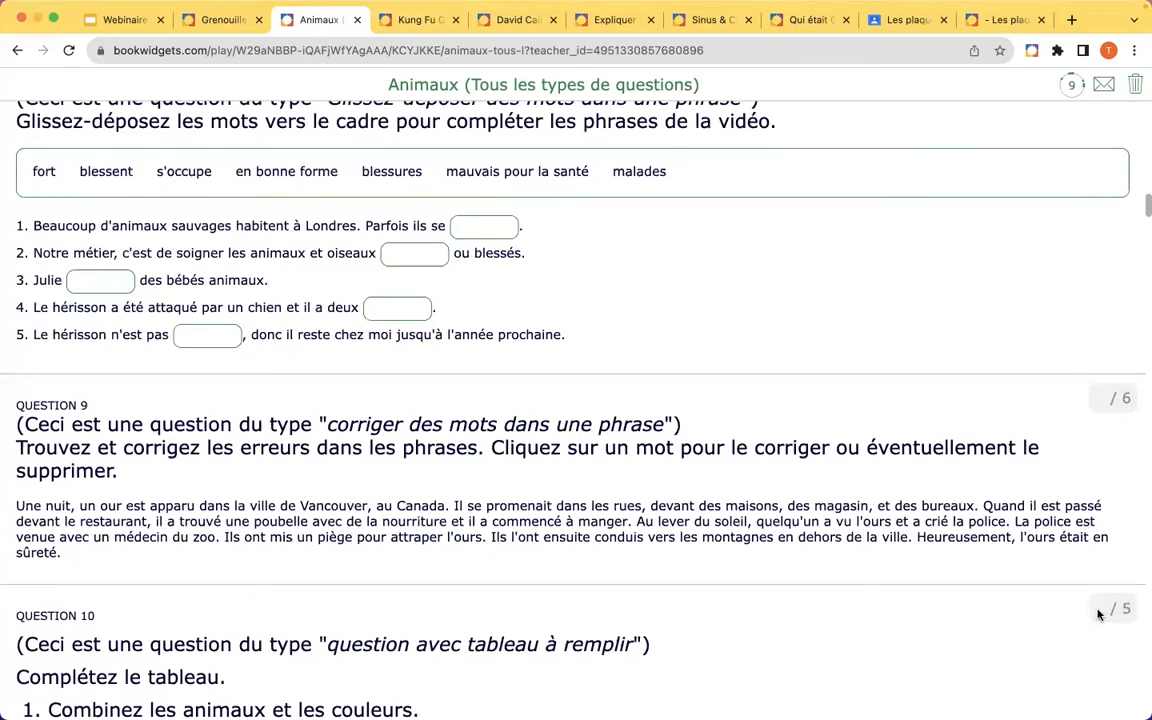
scroll(1112, 616, "up", 5)
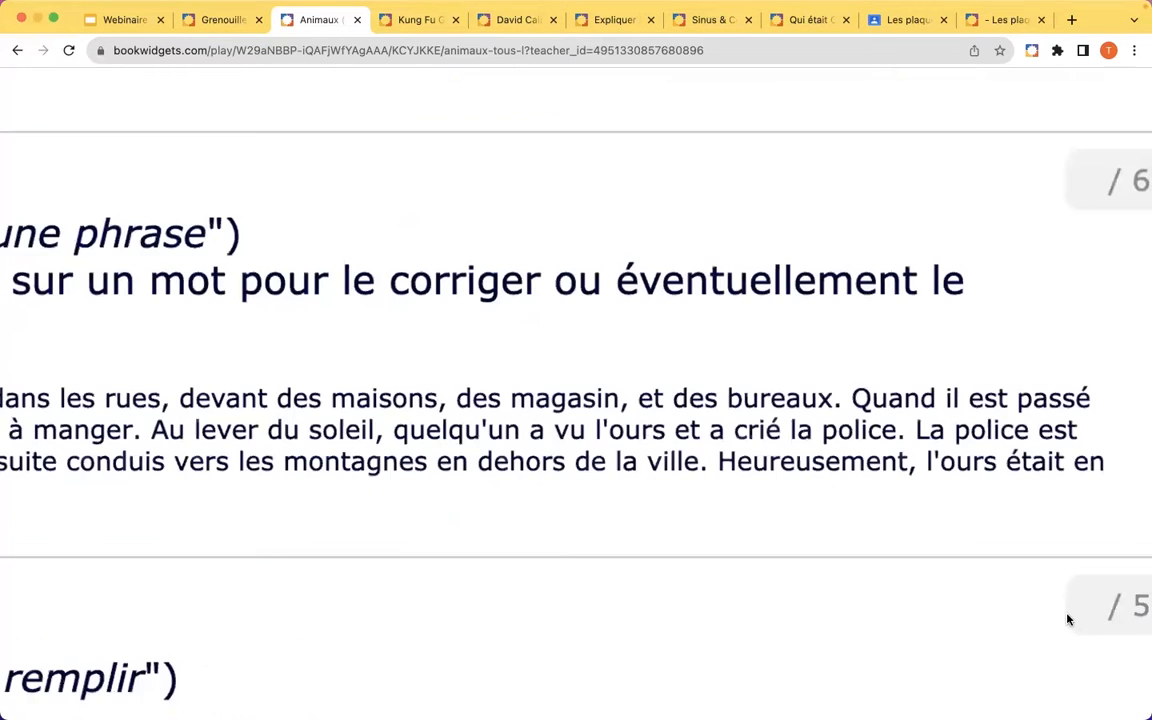
scroll(1067, 619, "right", 1)
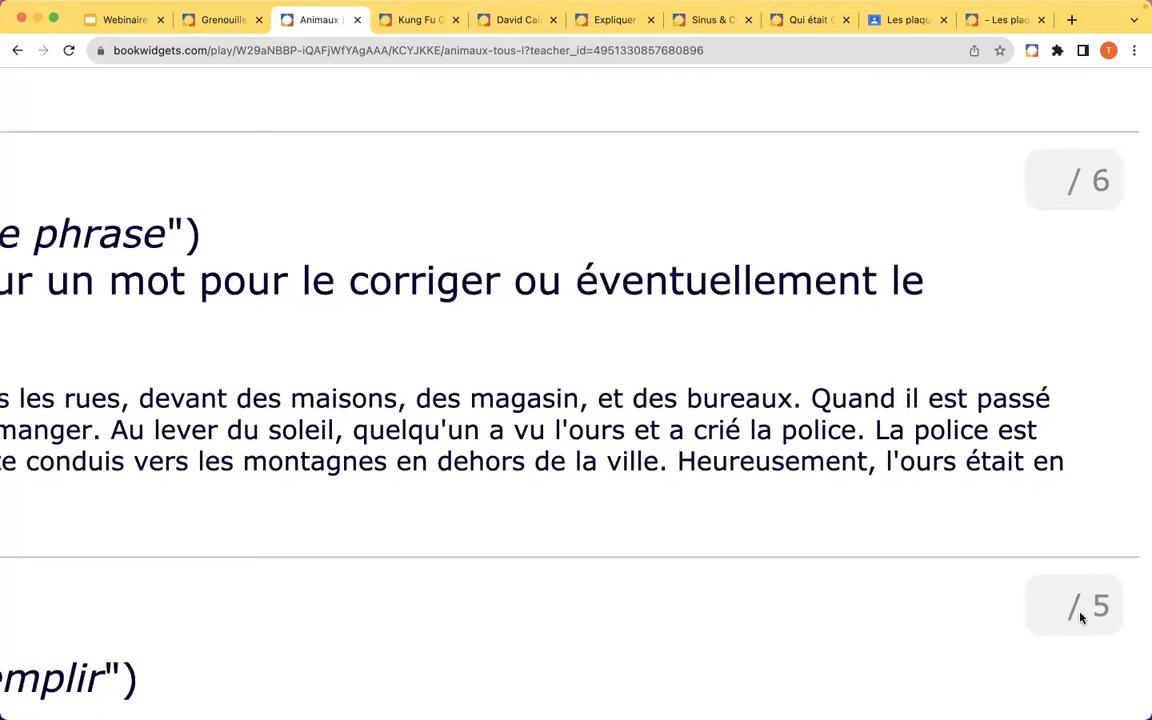
scroll(1080, 617, "down", 5)
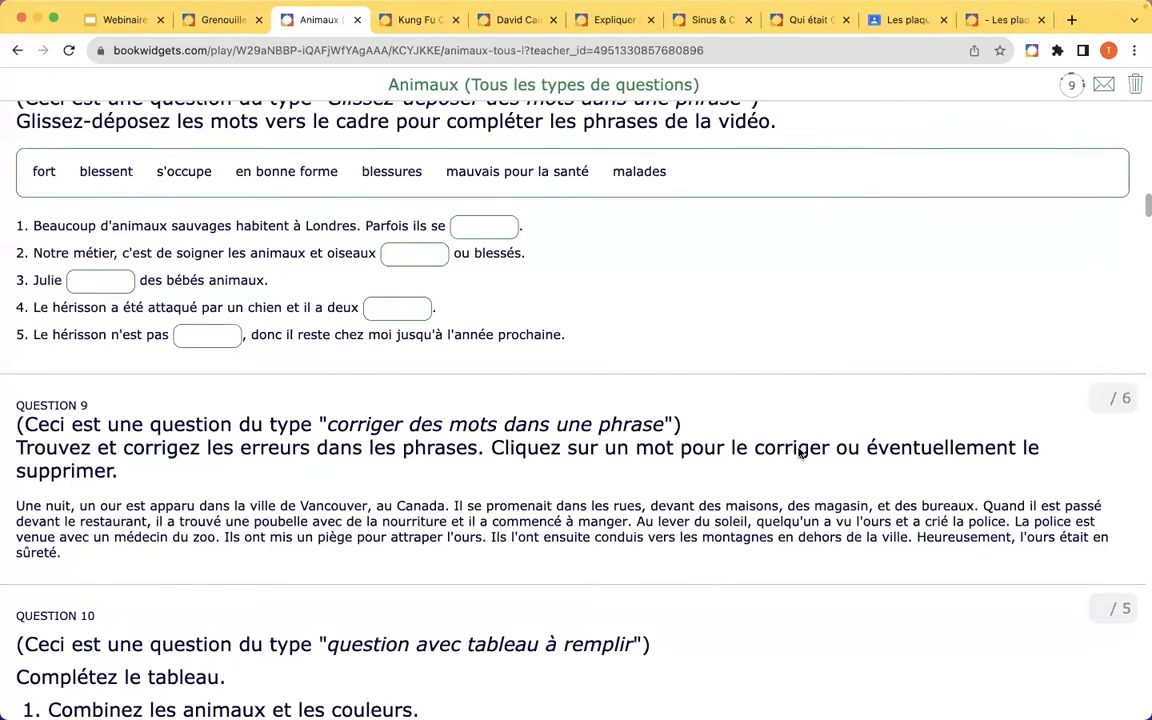
Switch to the Kung Fu Grasshoppers reading comprehension worksheet and look through the cover, copyright page and opening text of its story.
key("ctrl+Tab")
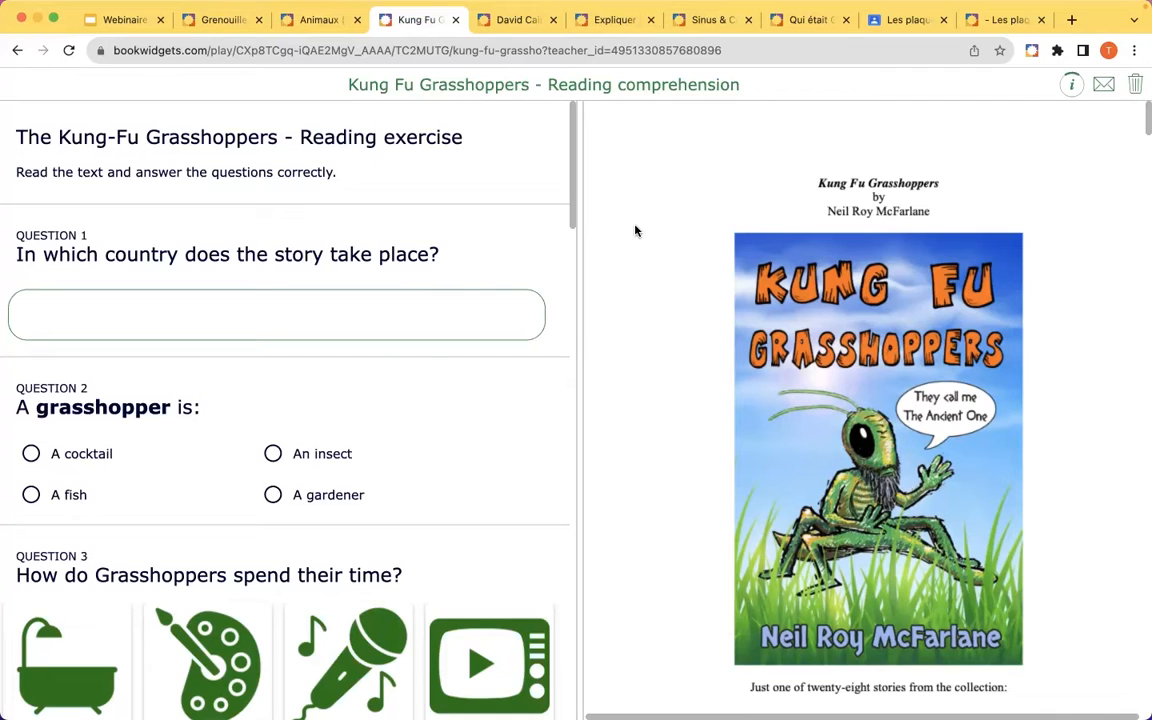
scroll(634, 231, "down", 3)
scroll(634, 231, "down", 2)
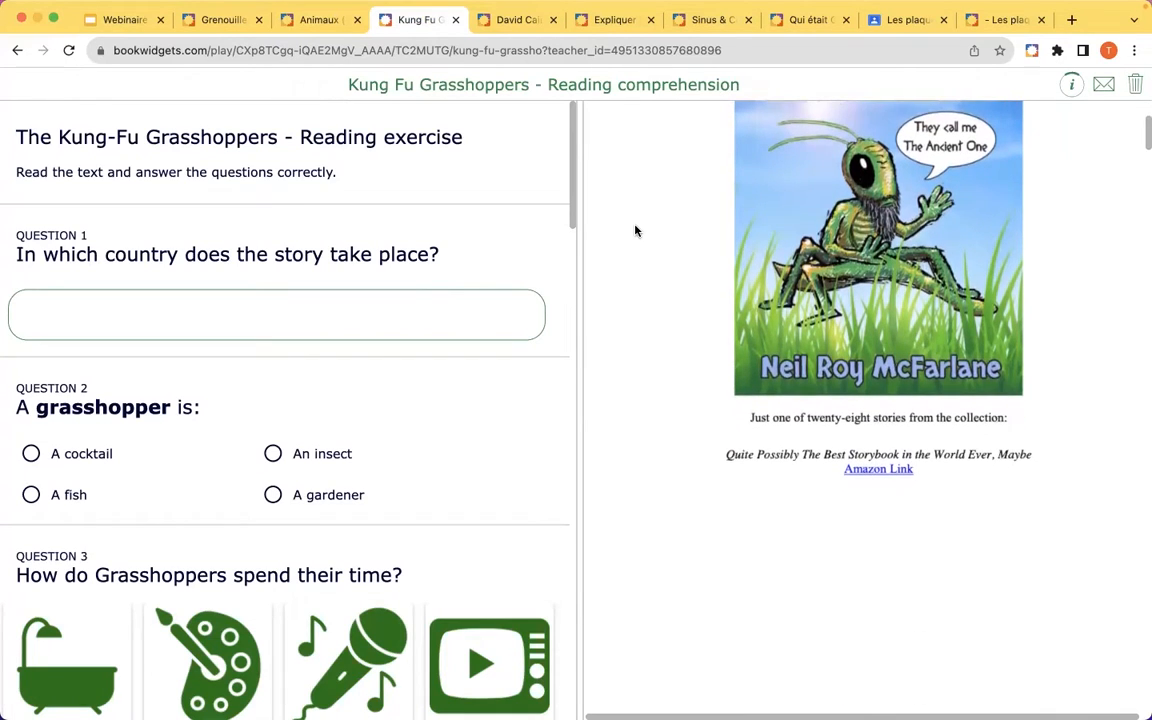
scroll(634, 231, "down", 10)
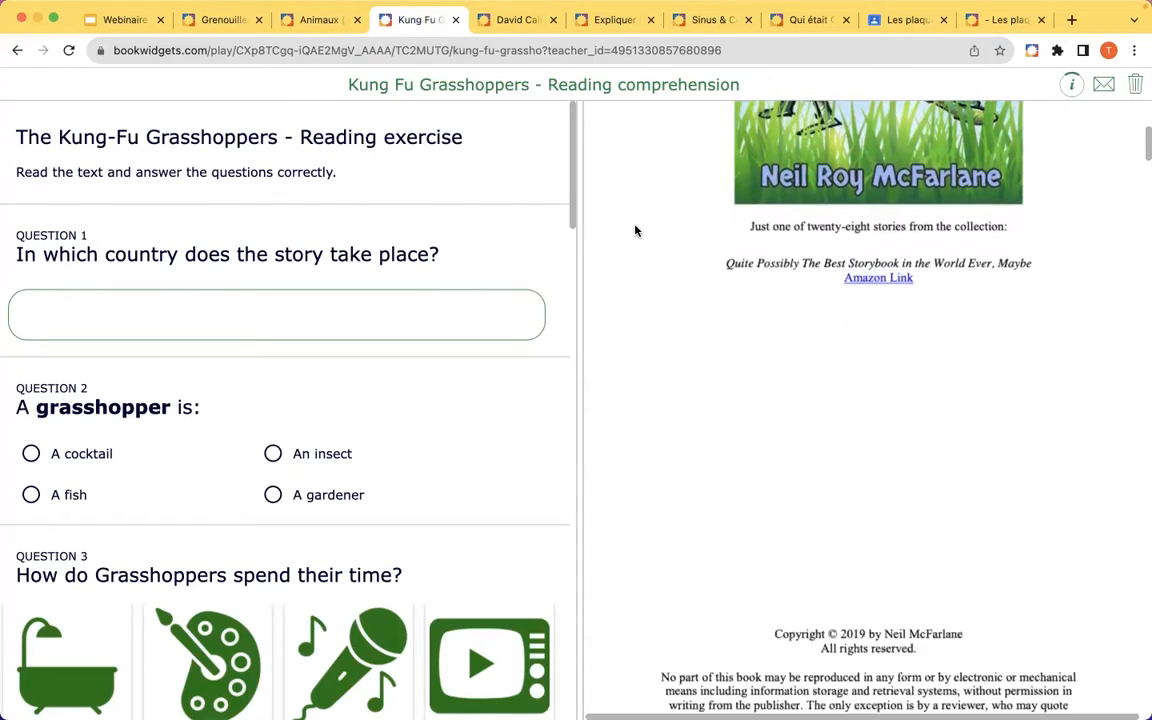
scroll(634, 231, "down", 10)
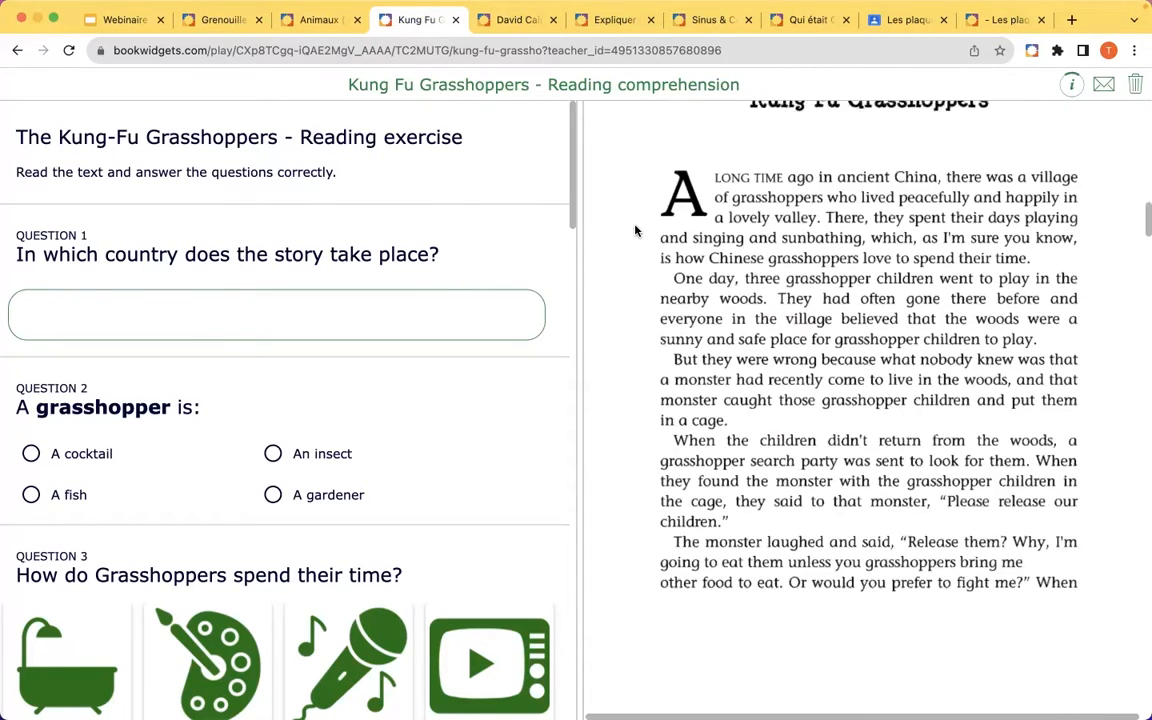
scroll(634, 231, "up", 1)
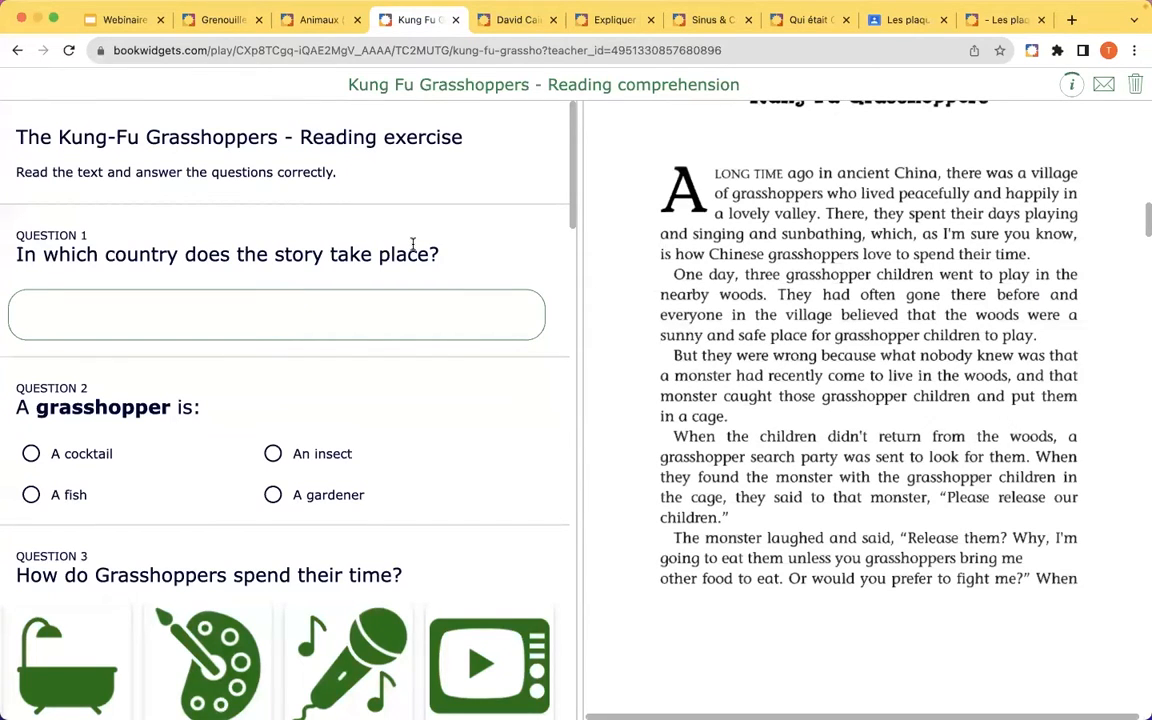
Examine the worksheet's true/false, ordering, picture choice and sorting questions alongside the continuing story, ending at the question-sorting exercise in question 7.
scroll(464, 248, "down", 5)
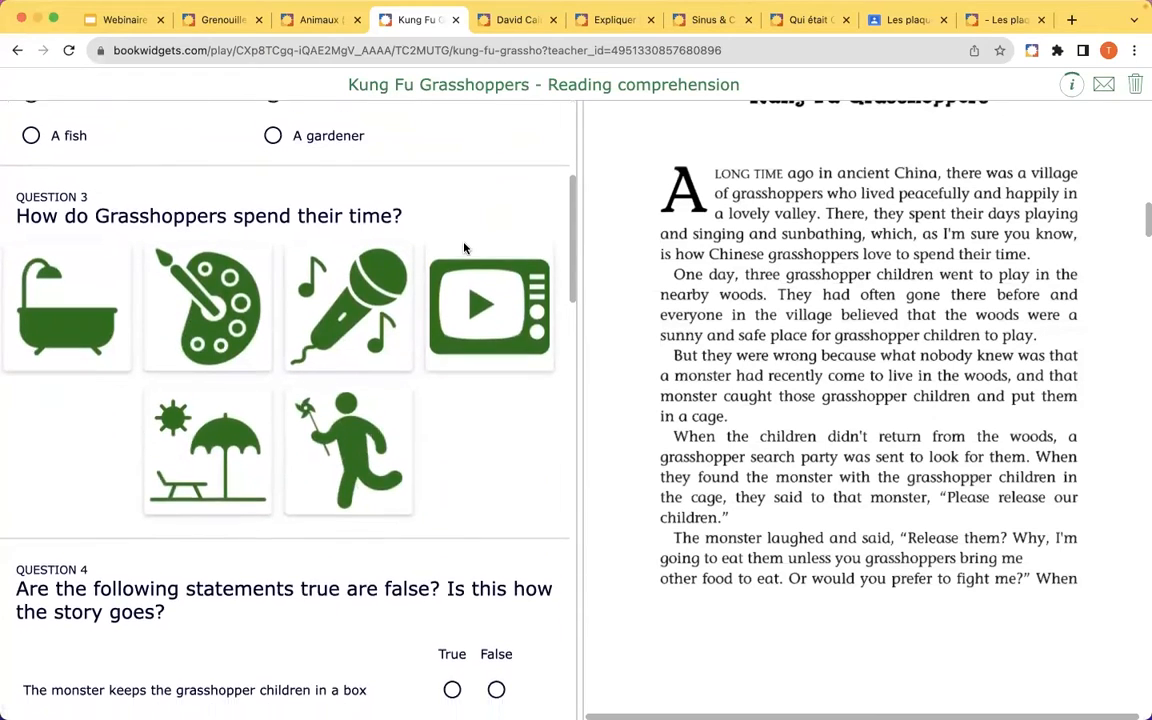
scroll(464, 248, "down", 7)
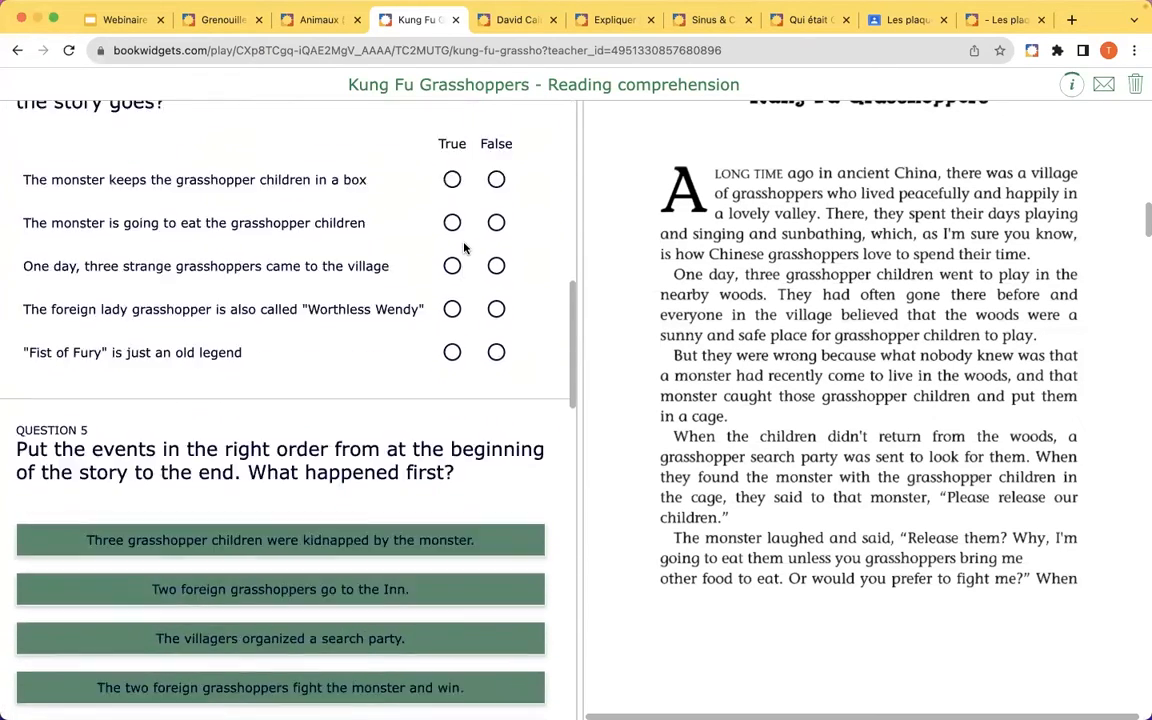
scroll(464, 248, "down", 7)
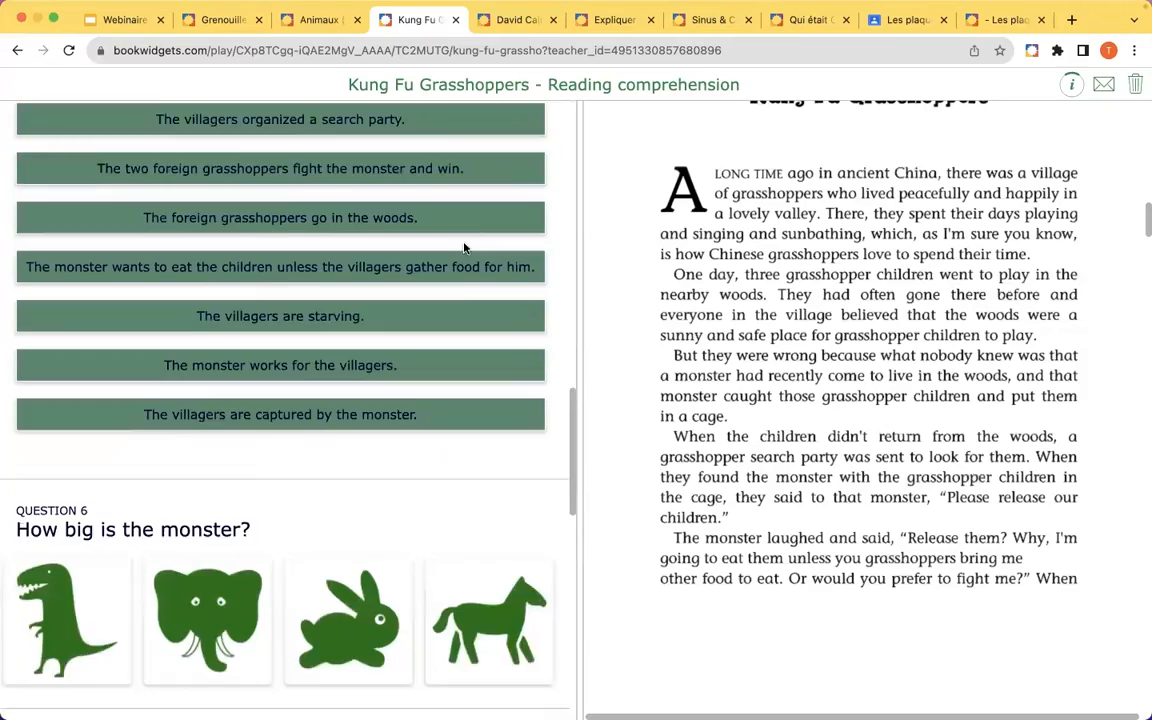
scroll(464, 248, "down", 2)
scroll(841, 222, "down", 10)
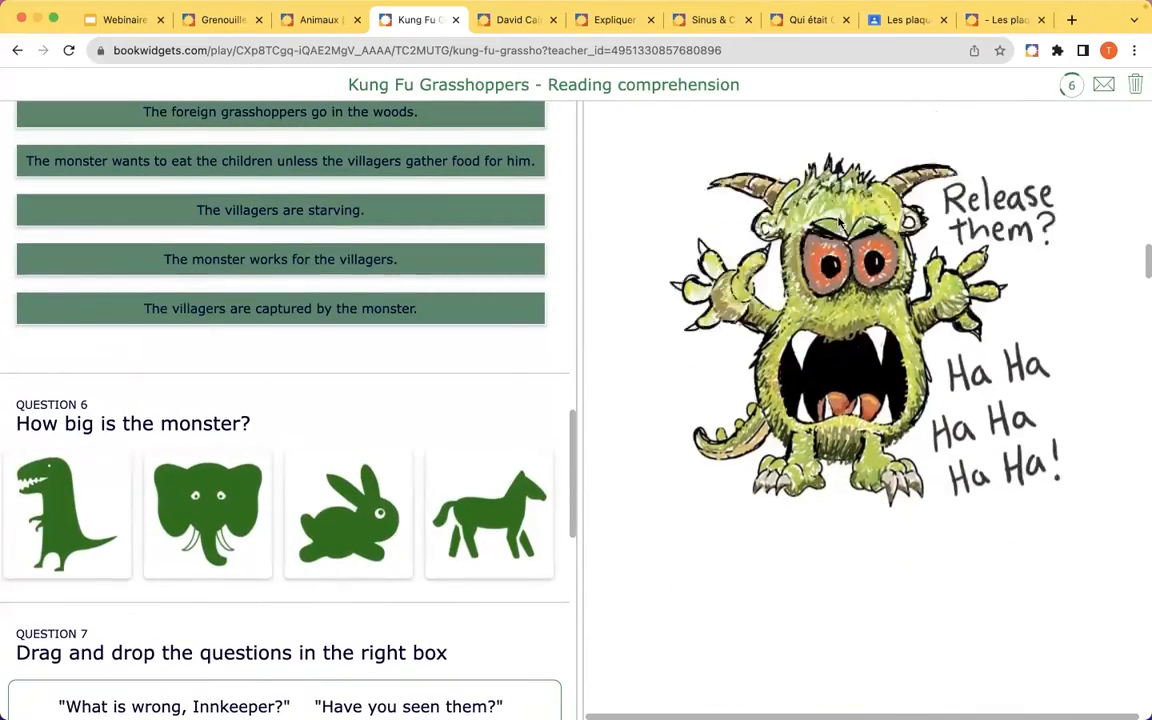
scroll(506, 360, "down", 7)
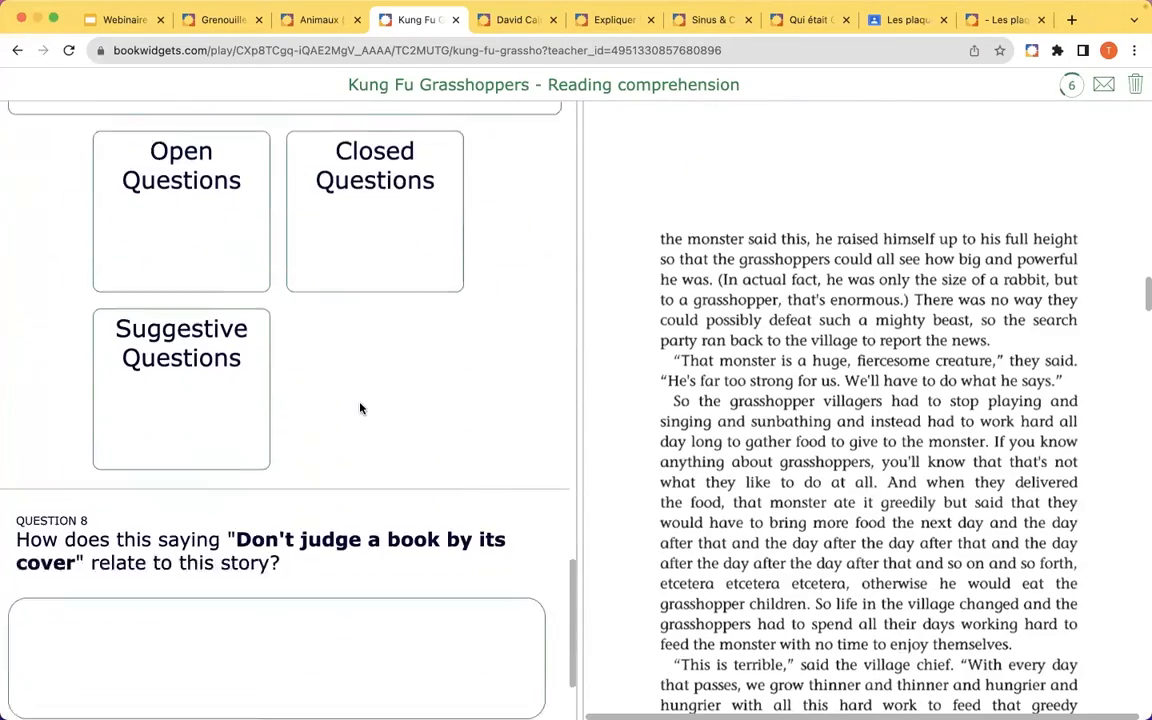
scroll(360, 406, "up", 7)
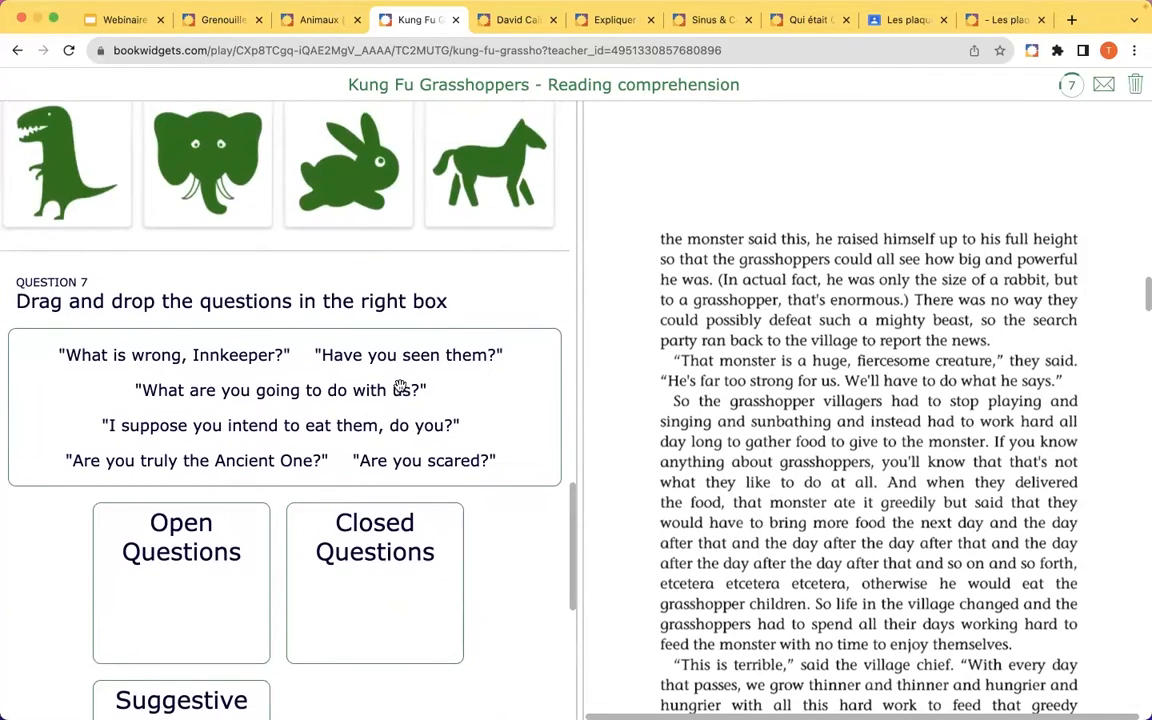
Switch to the Initiales worksheet with the embedded YouTube clip and examine its questions down to the audio recording in question 7.
key("ctrl+Tab")
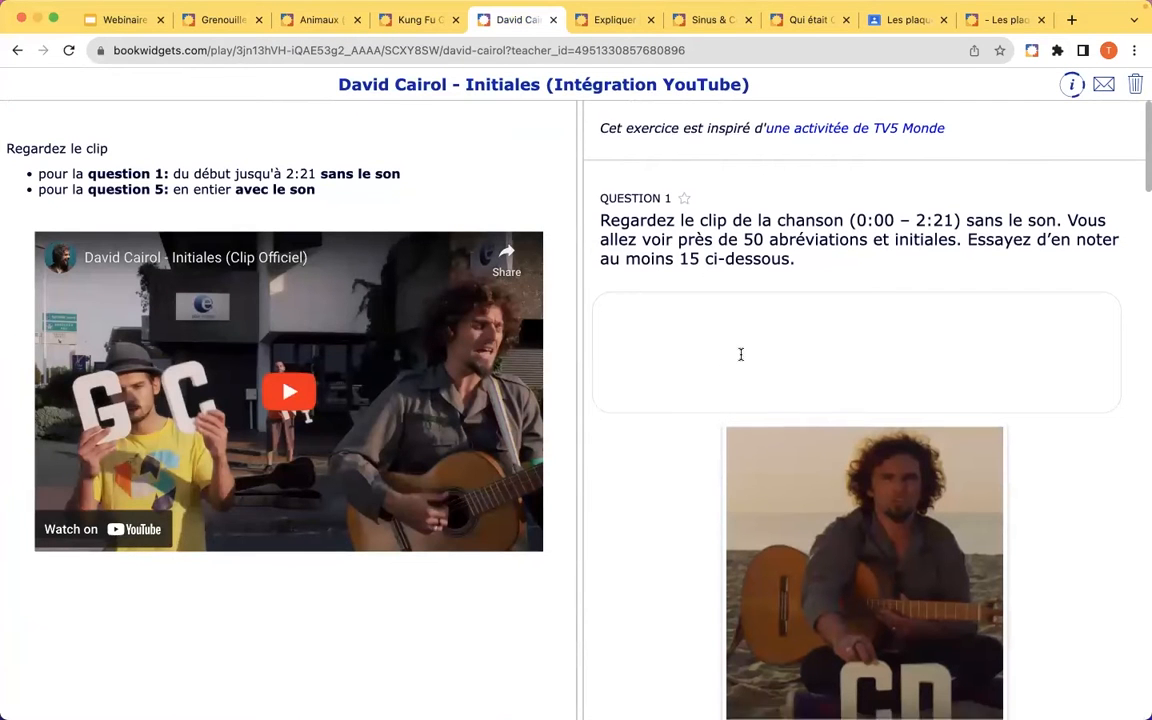
scroll(740, 352, "down", 7)
scroll(740, 357, "down", 14)
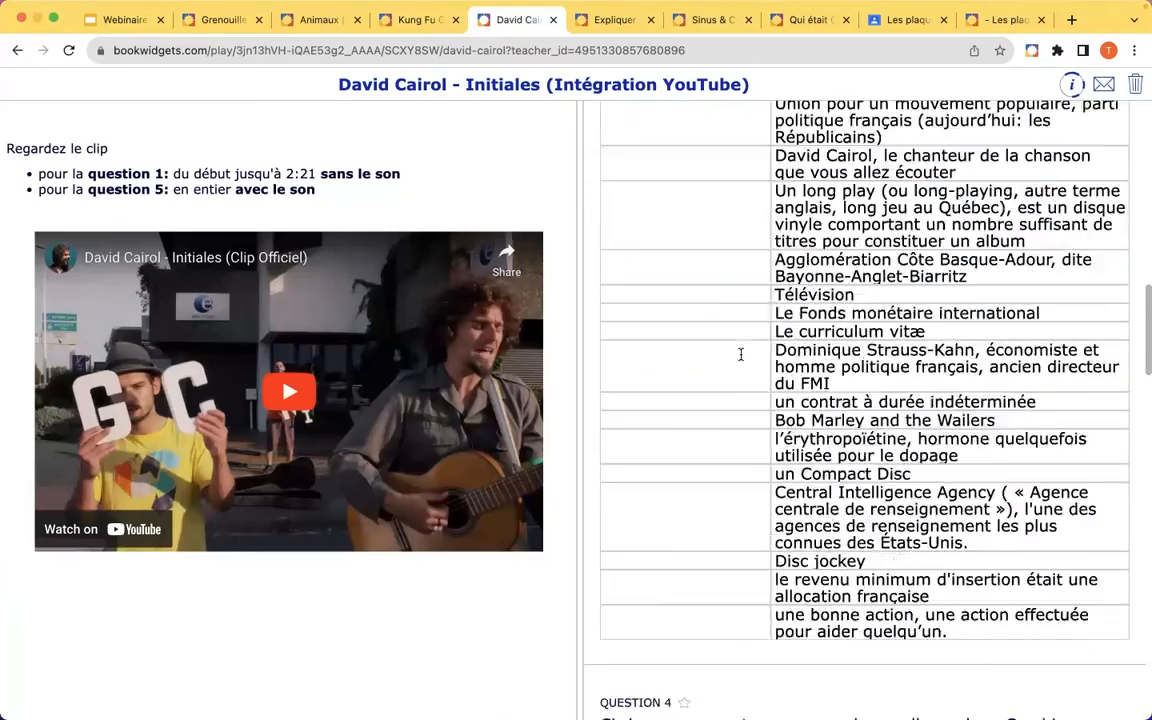
scroll(740, 357, "down", 15)
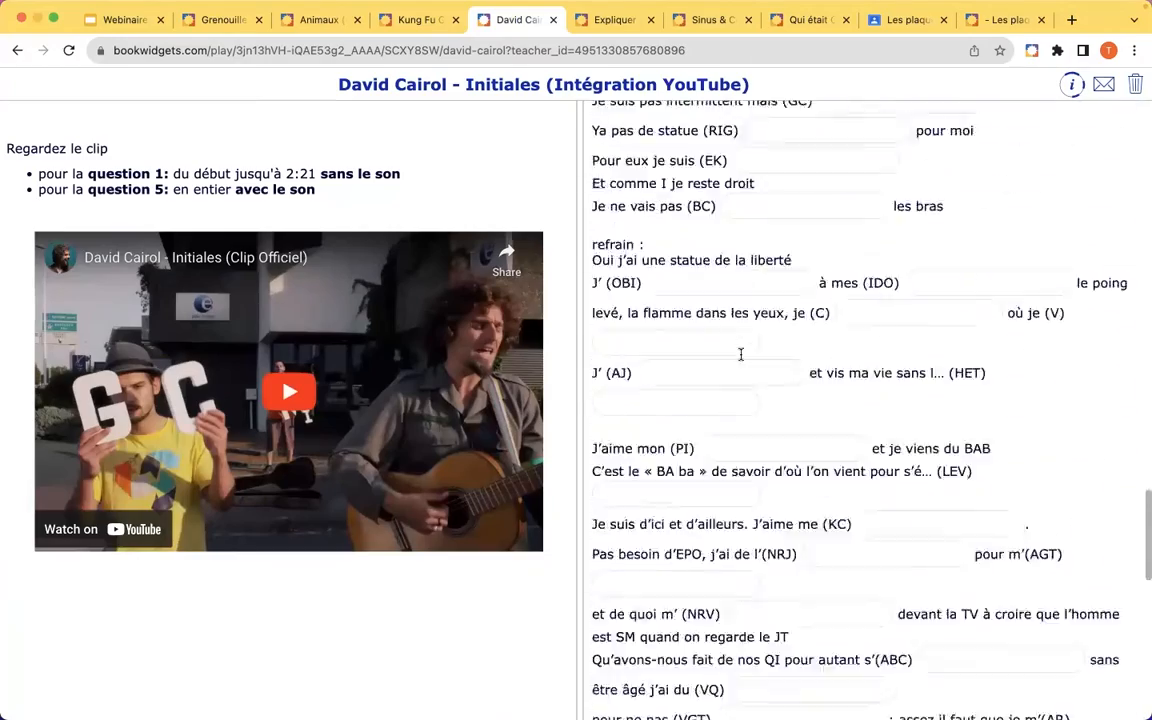
scroll(741, 357, "down", 5)
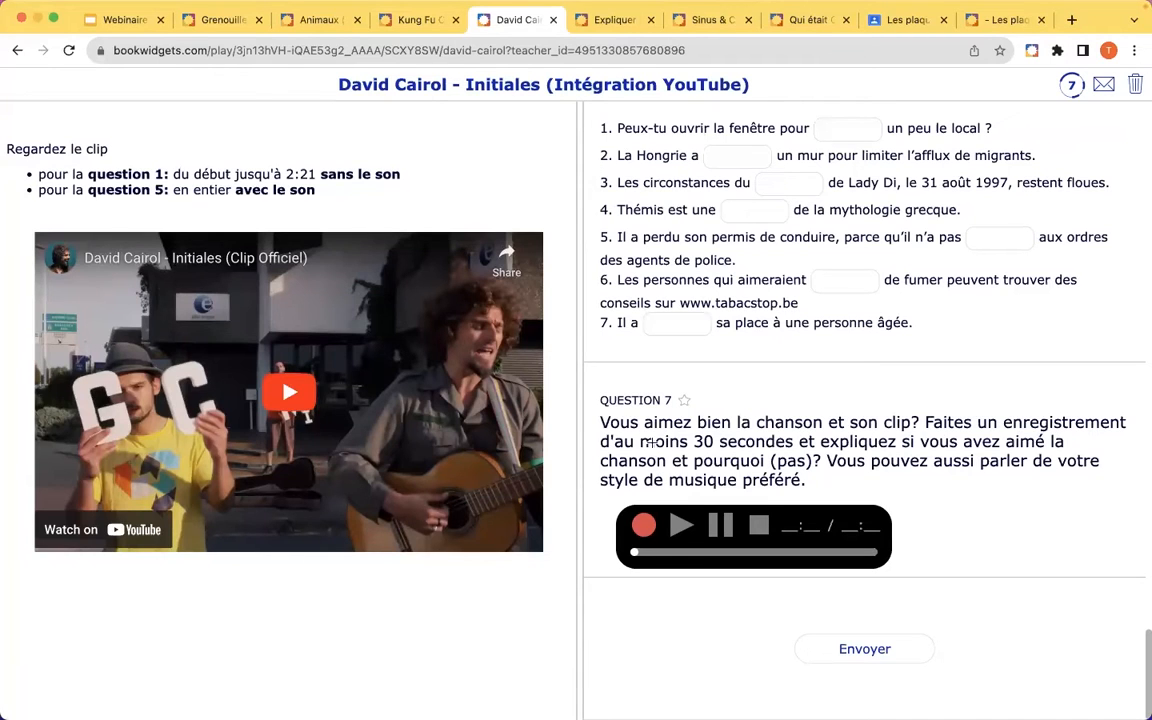
In the Expliquer le chemin exercise, play the audio's opening and draw a thicker blue route from Promenade des Anglais to the circled swimming pool.
key("ctrl+Tab")
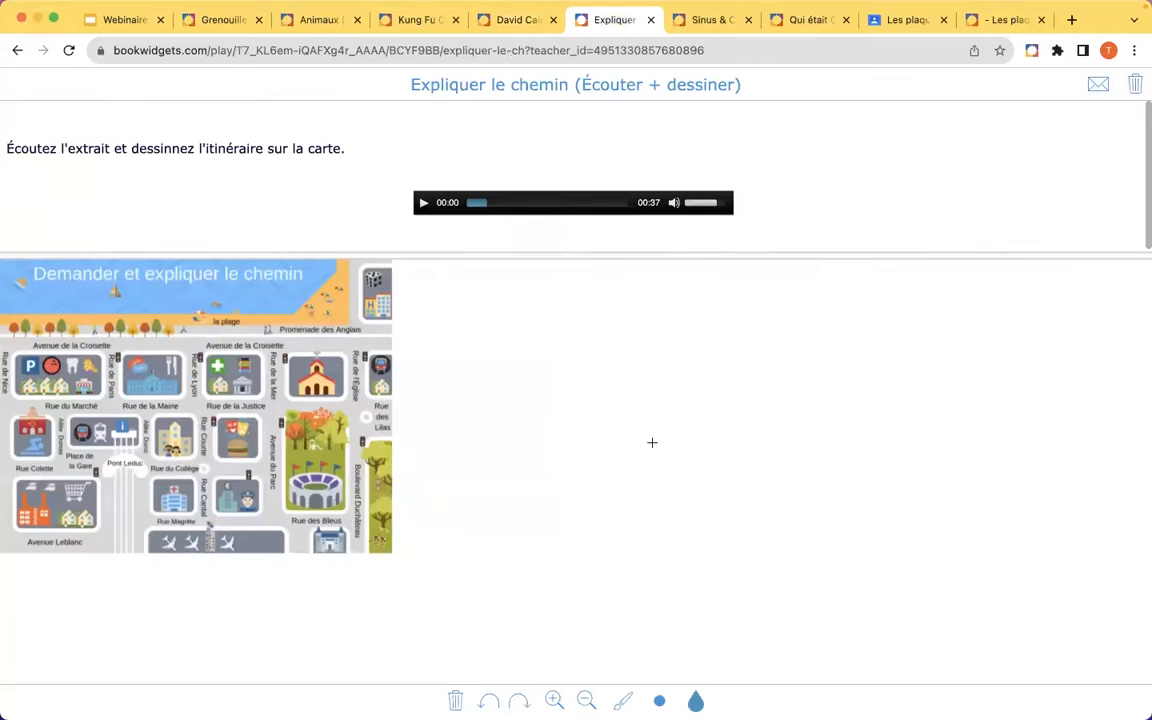
left_click(424, 203)
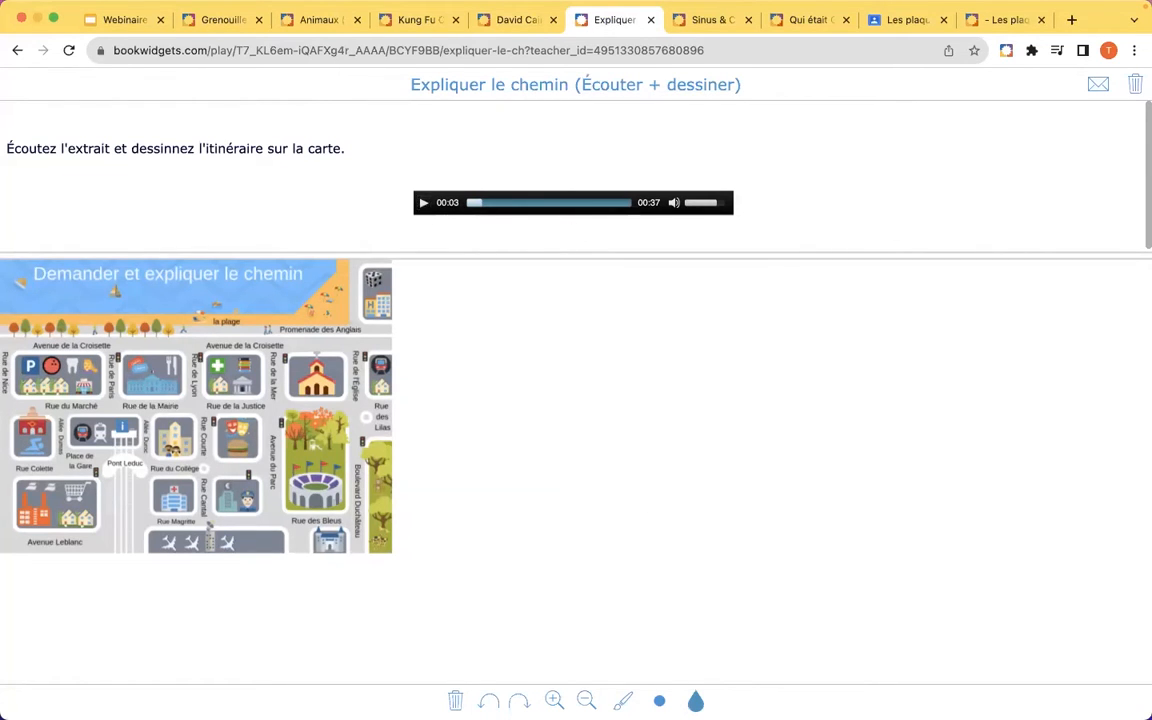
left_click(659, 700)
left_click(663, 658)
left_click_drag(355, 325, 348, 461)
mouse_move(344, 463)
left_mouse_down()
mouse_move(80, 464)
mouse_move(52, 428)
mouse_move(16, 422)
mouse_move(10, 452)
mouse_move(37, 468)
left_mouse_up()
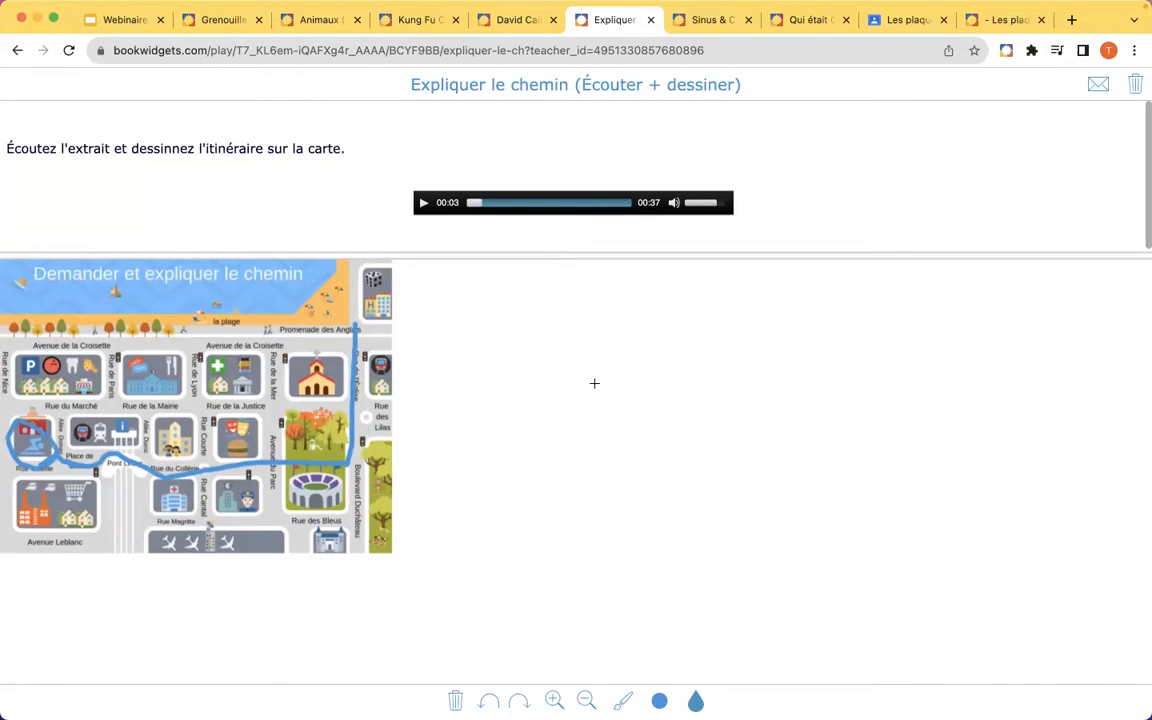
Show the drawing colours and place an empty text box at the map's lower-right corner with the Text tool.
left_click(696, 700)
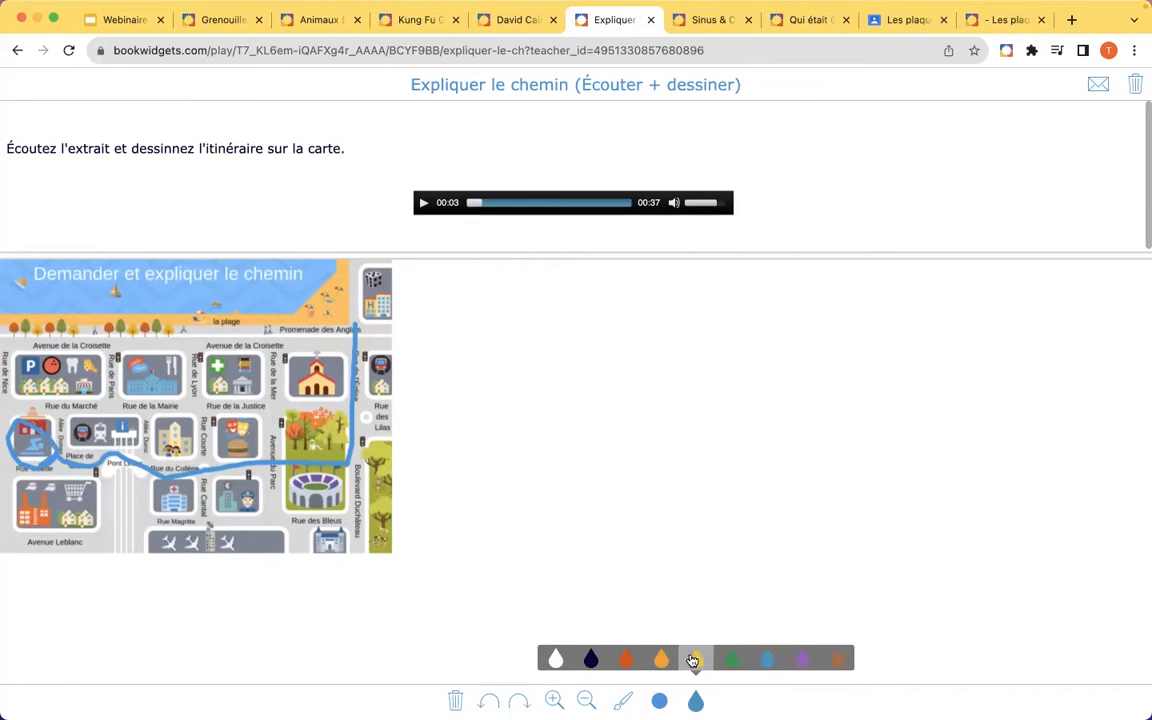
left_click(622, 700)
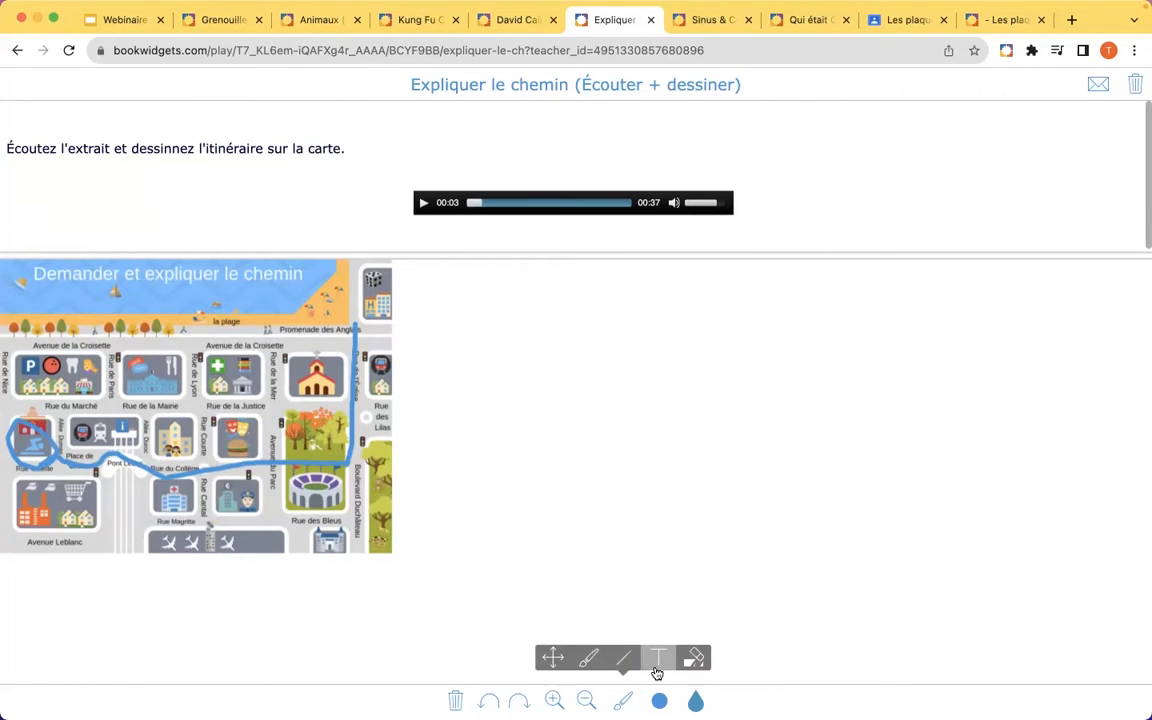
left_click(656, 658)
left_click(388, 558)
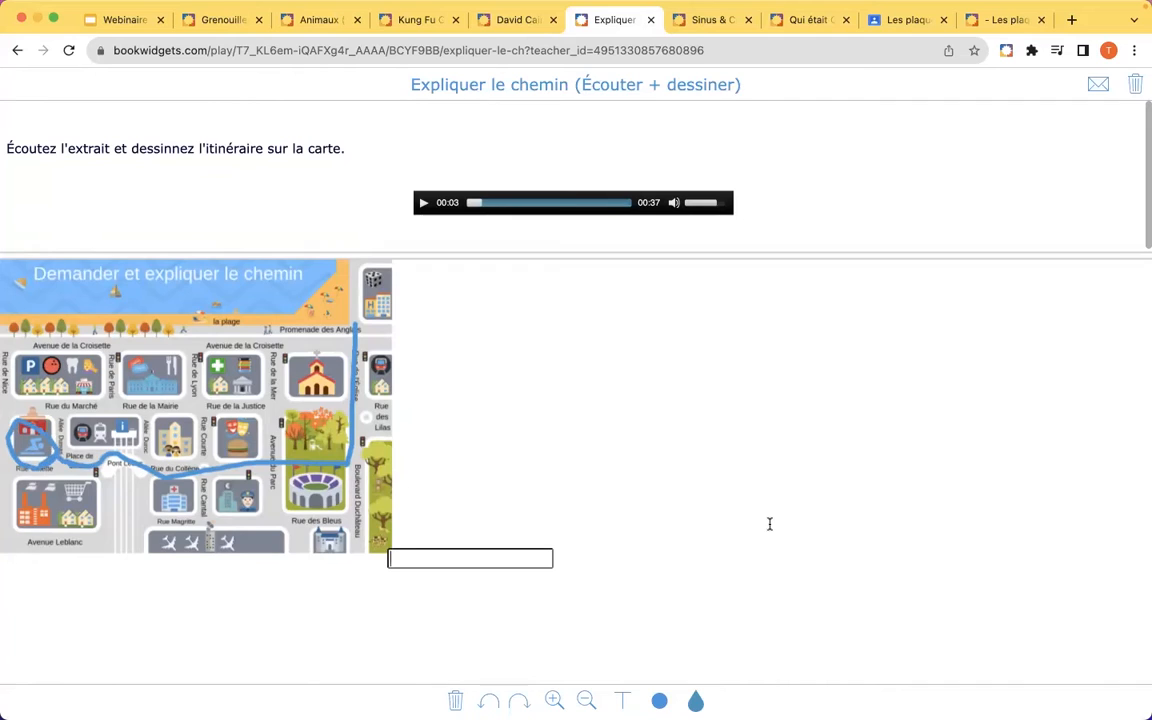
Switch to the Sine & Cosine plot and set parameter a to 1.3 and b to 1.7.
key("ctrl+Tab")
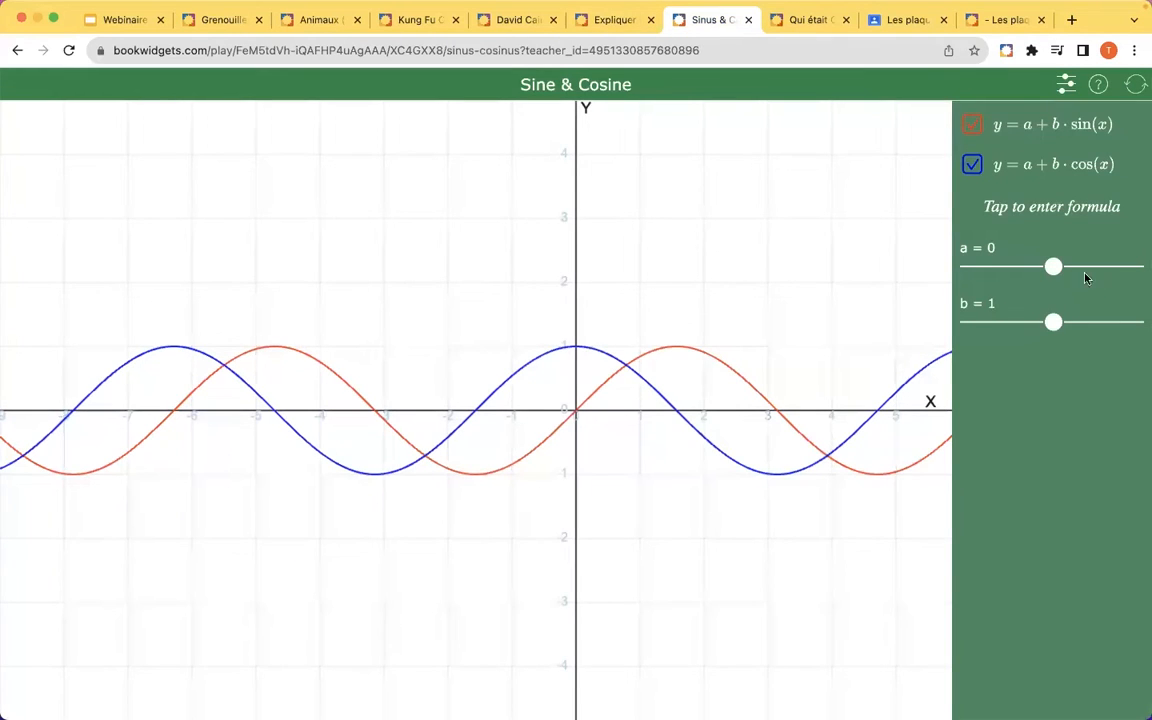
left_click_drag(1052, 271, 1086, 274)
left_click_drag(1055, 330, 1135, 318)
mouse_move(1088, 278)
left_mouse_down()
mouse_move(1049, 278)
mouse_move(1077, 279)
left_mouse_up()
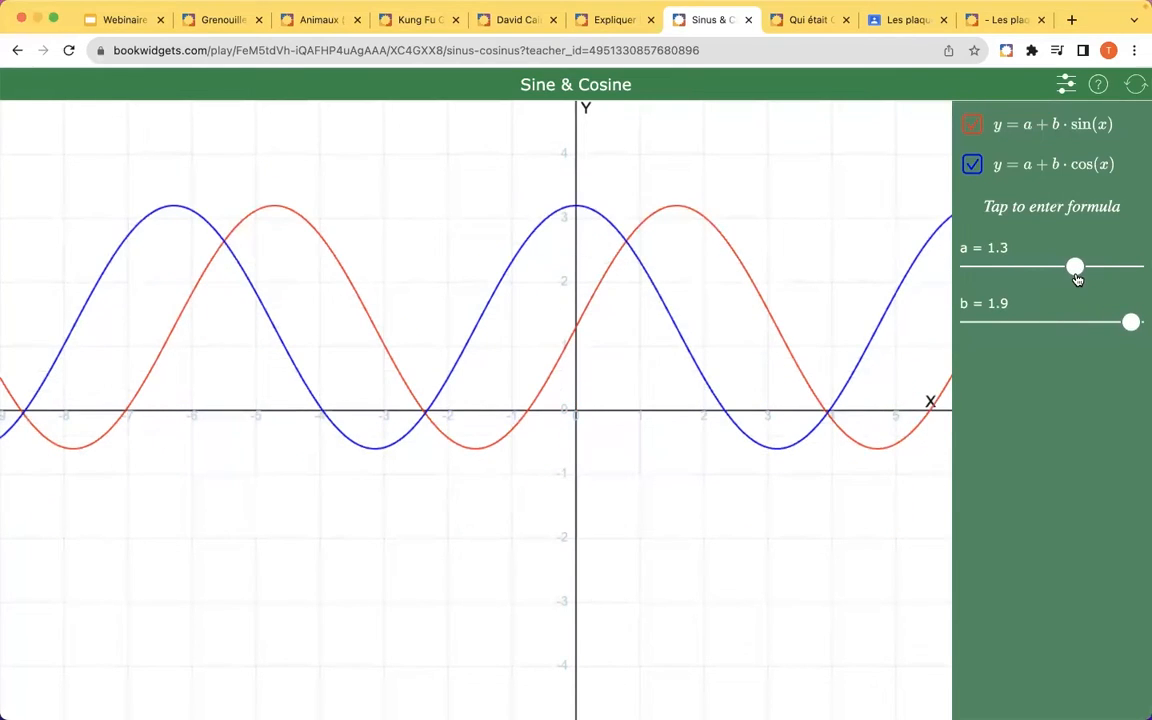
mouse_move(1131, 322)
left_mouse_down()
mouse_move(1065, 326)
mouse_move(1109, 327)
left_mouse_up()
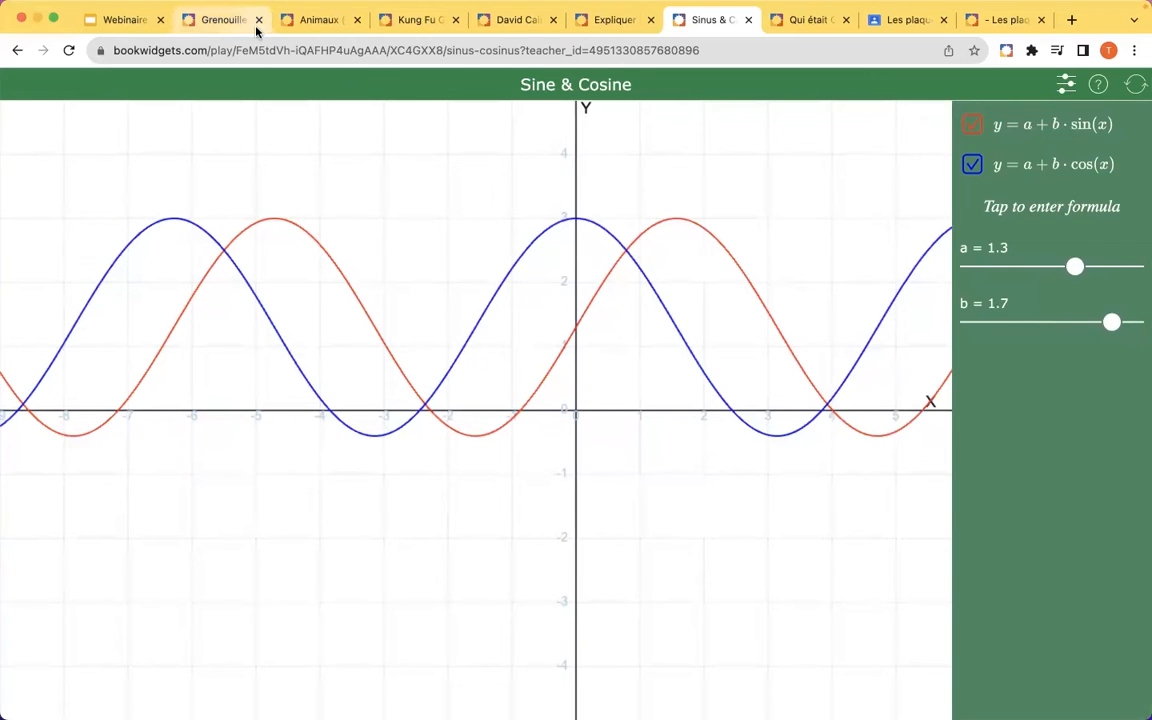
Return to the Animaux worksheet and examine the mathematical questions 34 to 36, covering the fraction, matrix and equation types.
left_click(322, 24)
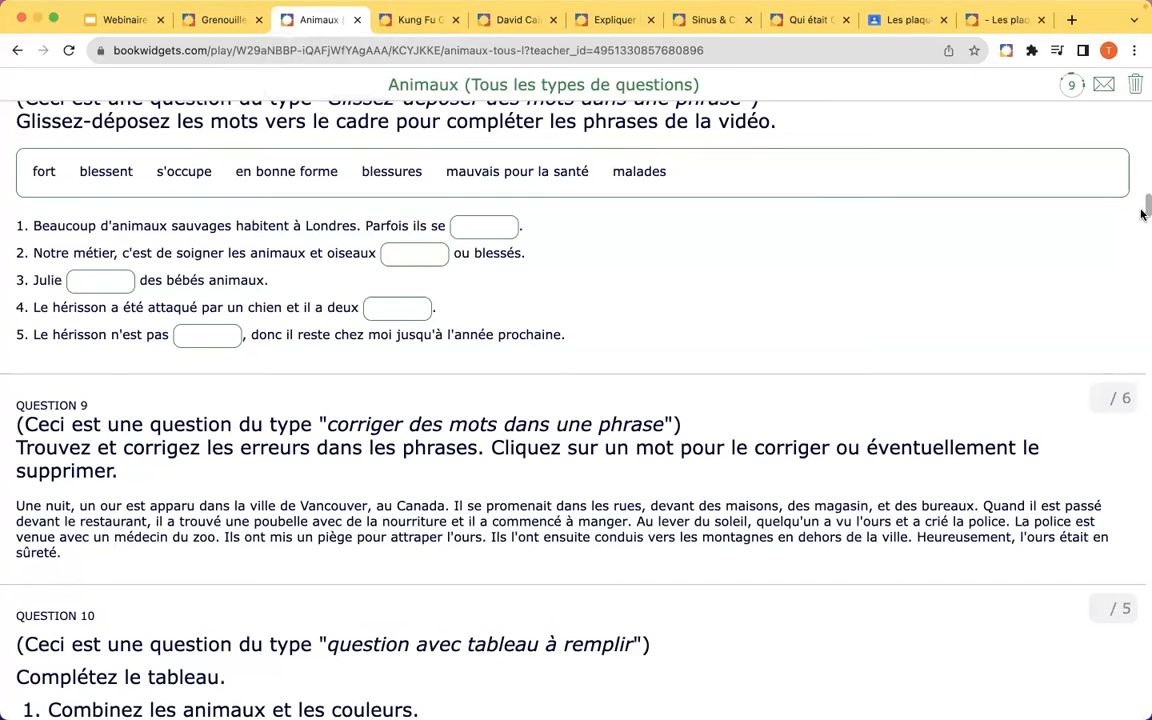
left_click_drag(1143, 213, 1148, 665)
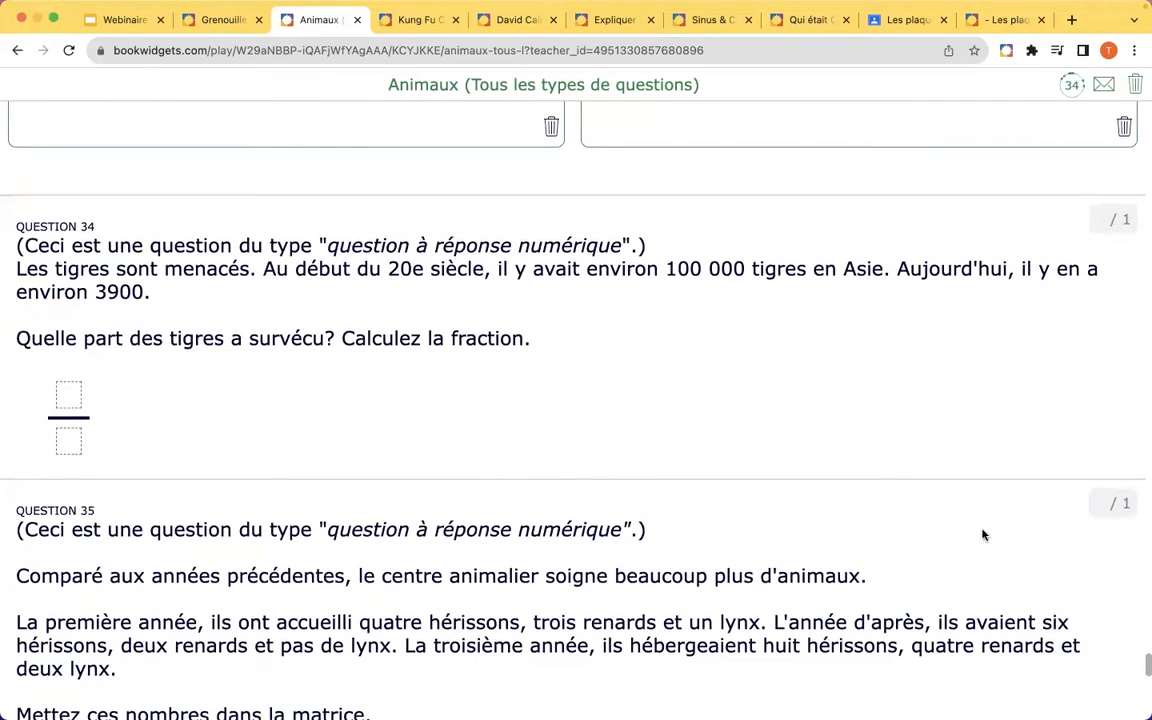
scroll(810, 568, "down", 3)
scroll(810, 566, "down", 6)
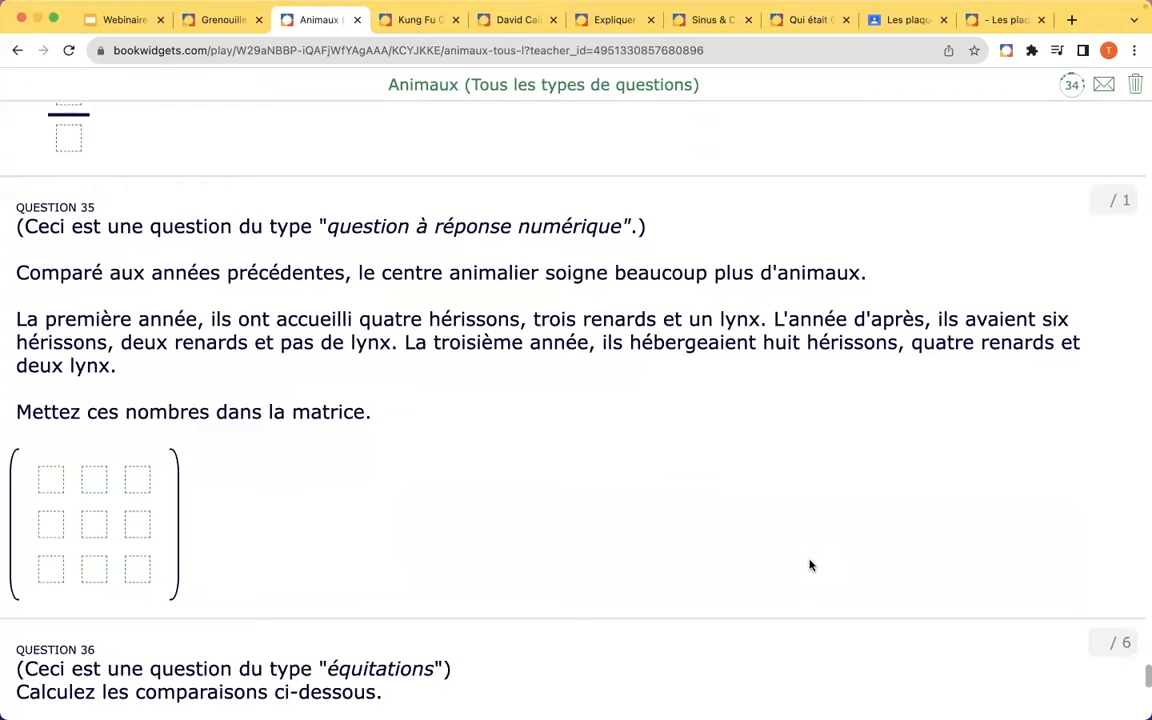
scroll(810, 566, "down", 2)
scroll(810, 565, "down", 1)
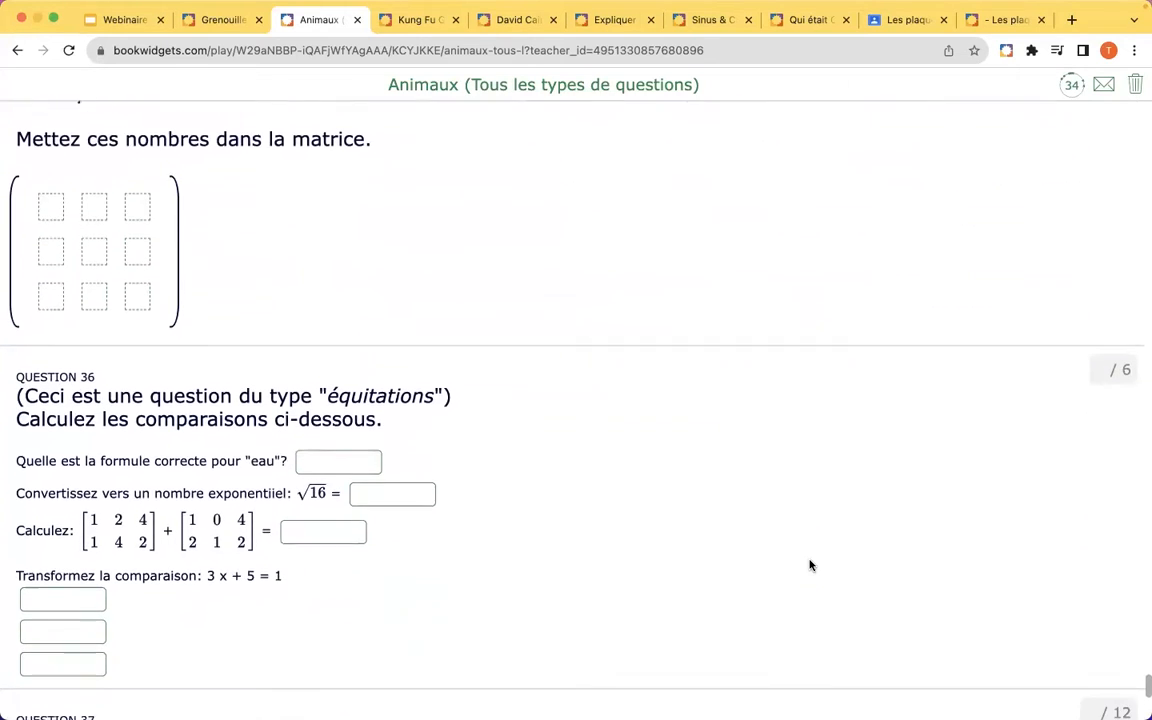
Bring up the equation editor for question 36's water formula, square root and matrix sum answers in turn.
left_click(329, 450)
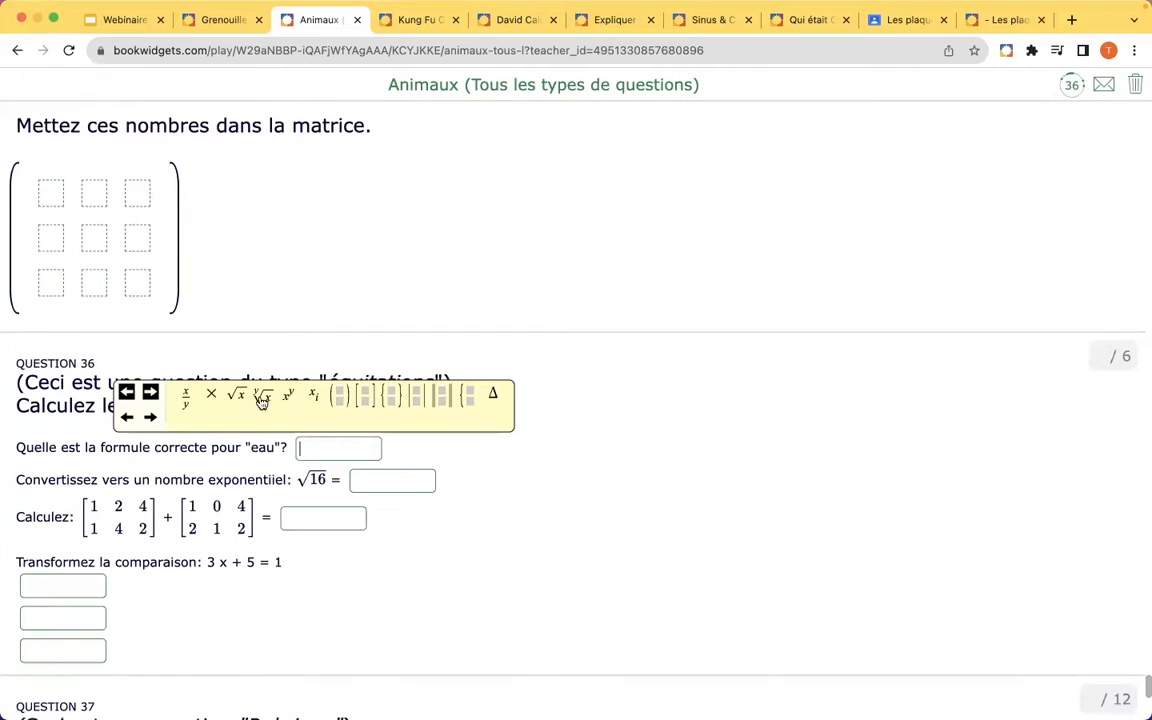
left_click(369, 481)
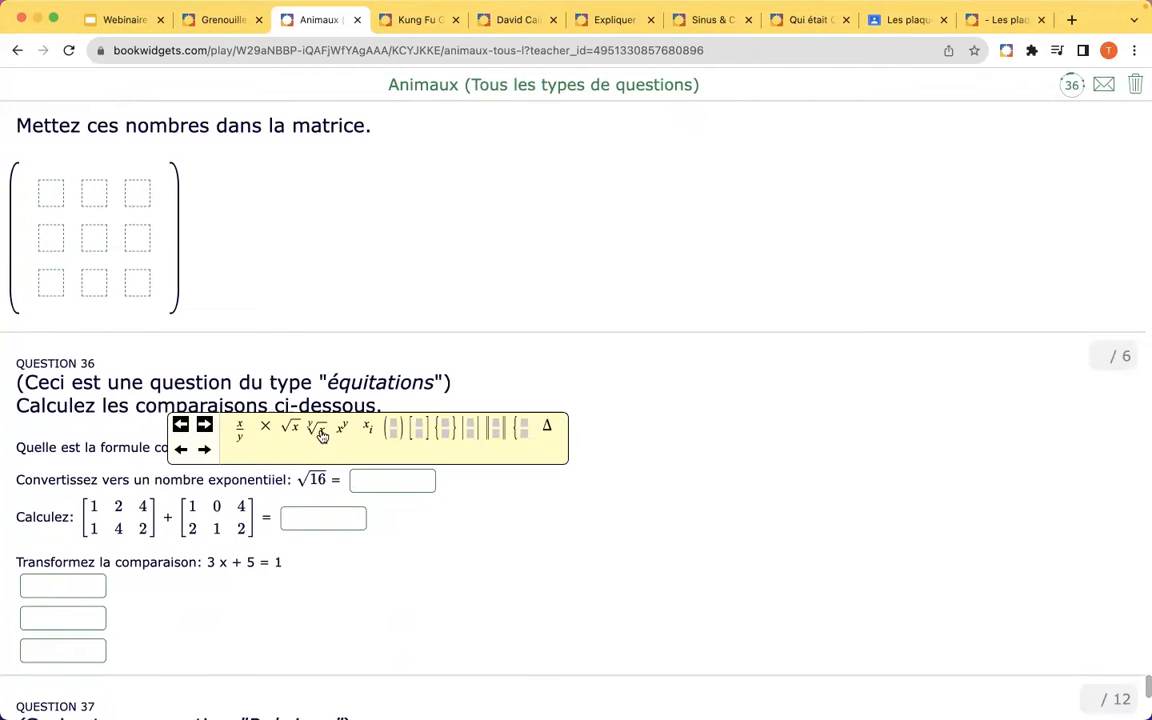
left_click(305, 517)
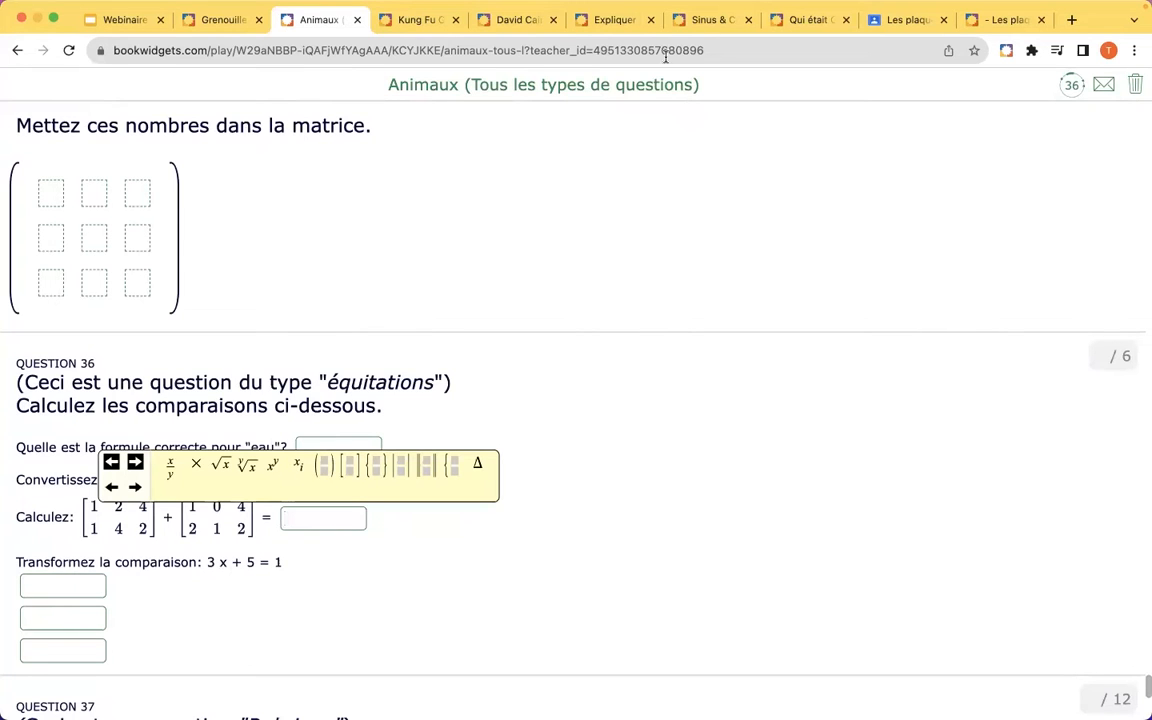
Switch to the Qui était Gandhi ? video quiz, close the suggested videos and move playback to 00:18, just before the first question marker.
left_click(787, 21)
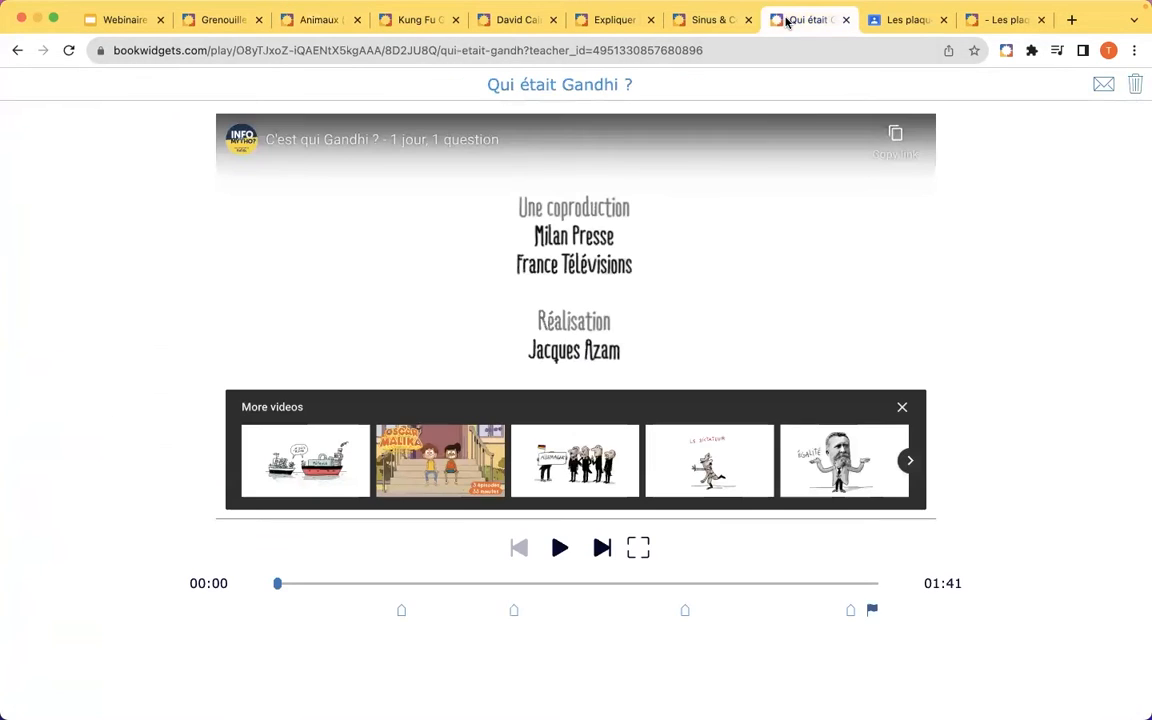
left_click(388, 588)
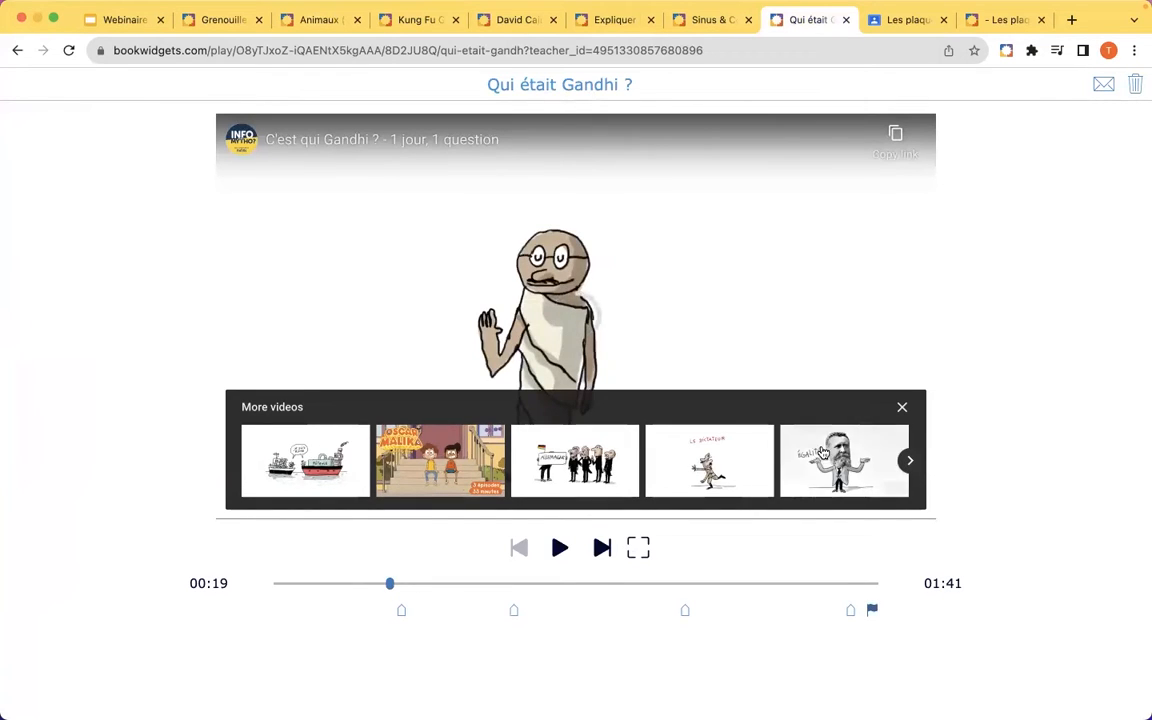
left_click(902, 410)
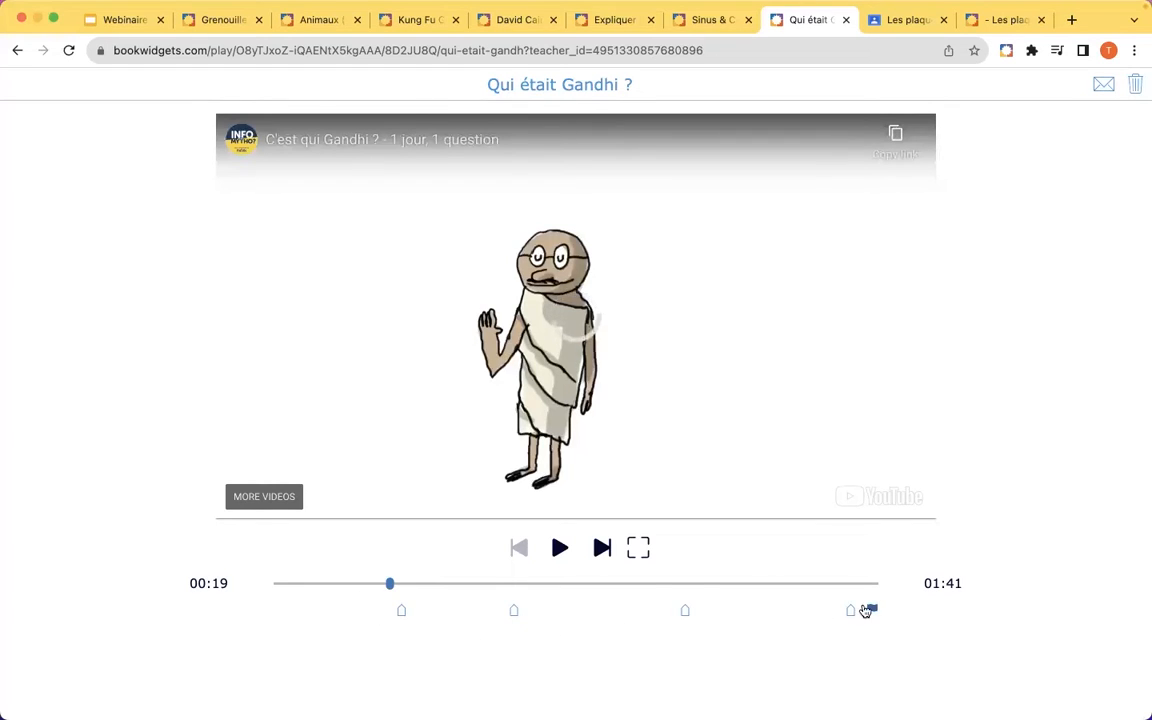
left_click(381, 584)
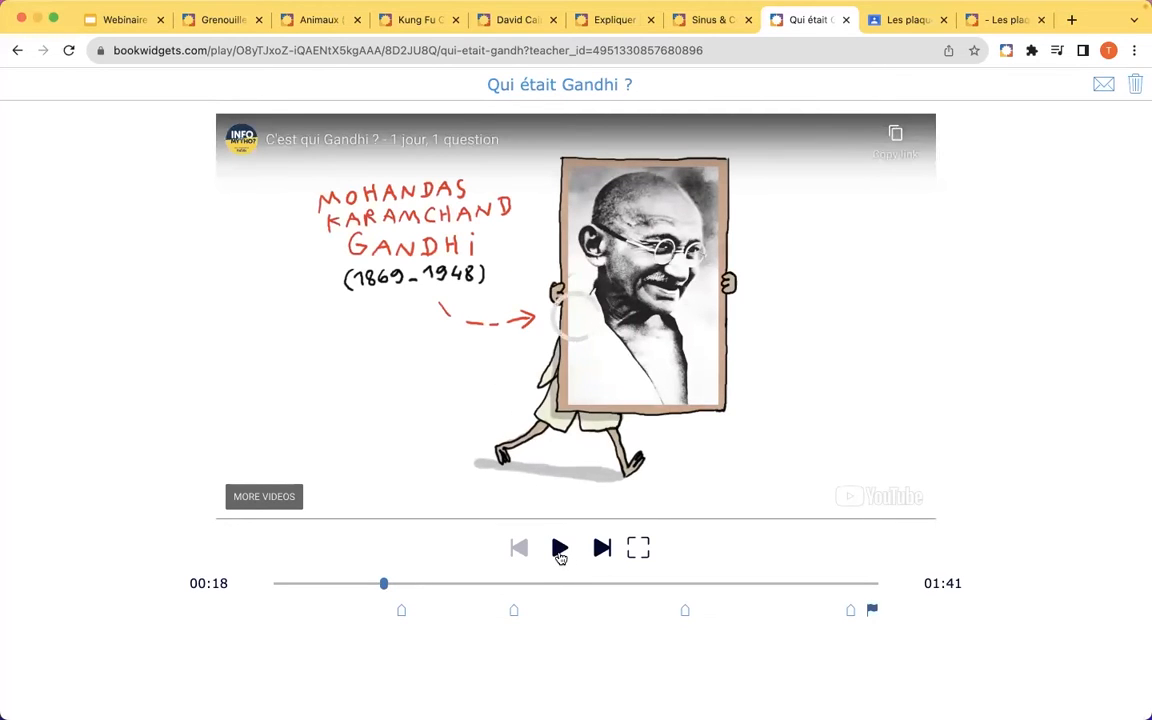
Play the Gandhi video to its first question, answer 1947, continue to the video and resume playback to 00:22.
left_click(560, 551)
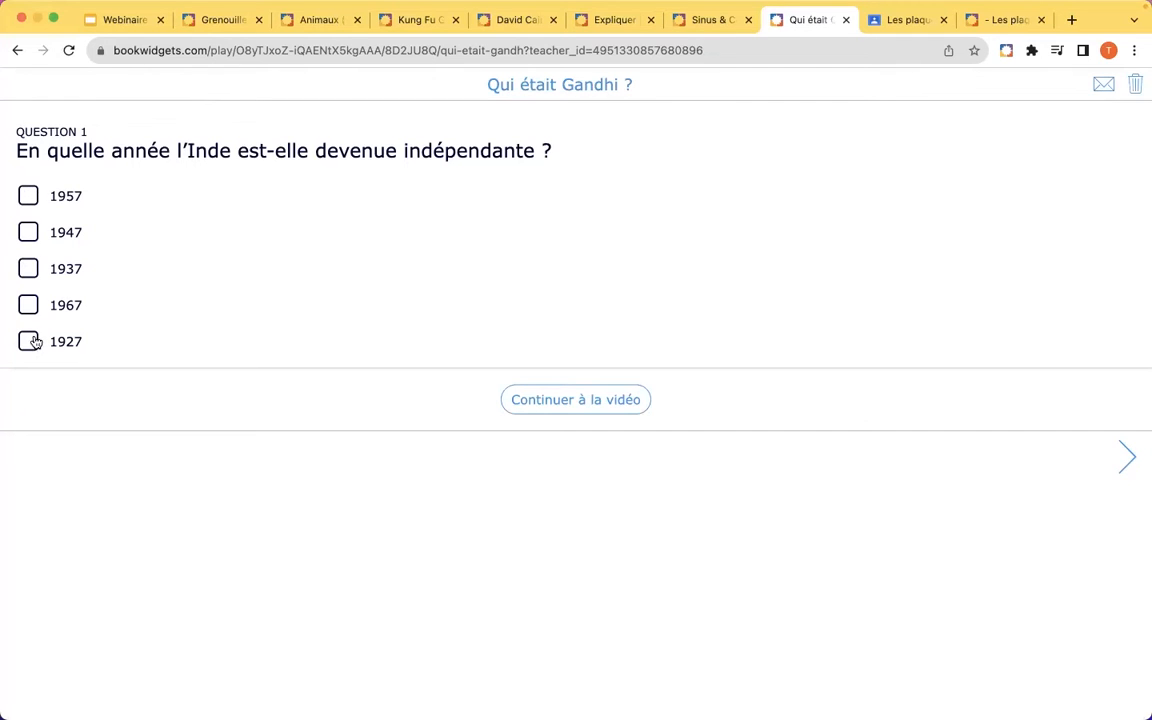
left_click(27, 233)
left_click(549, 406)
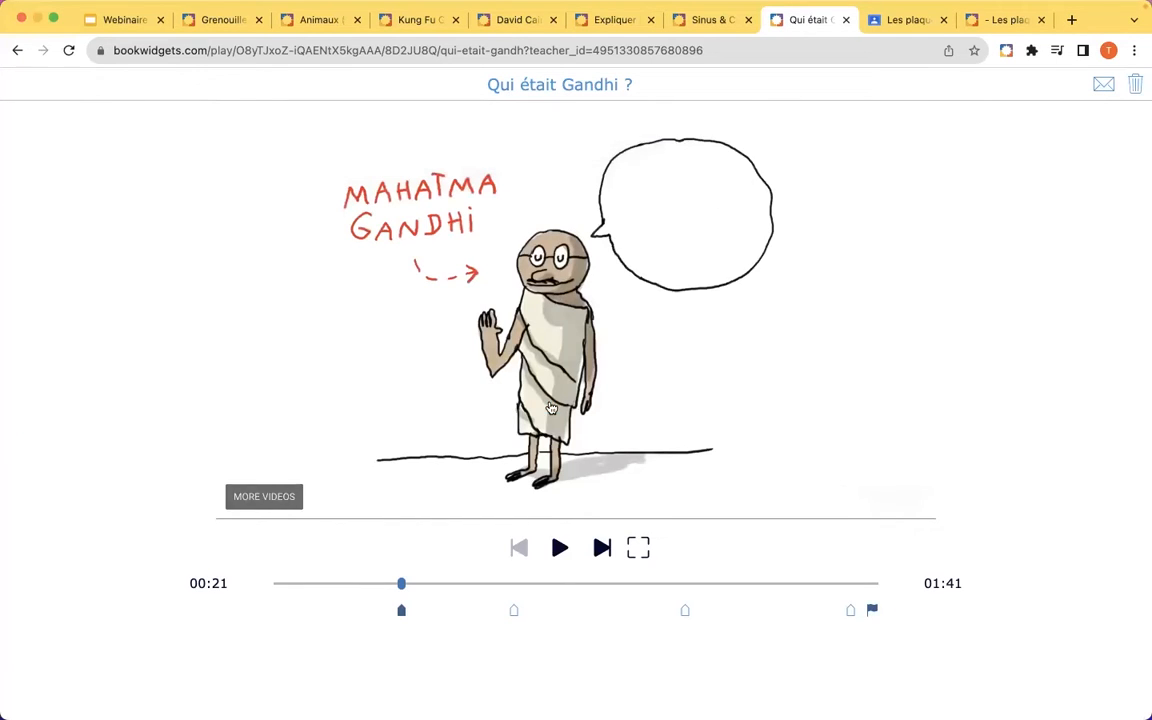
left_click(562, 549)
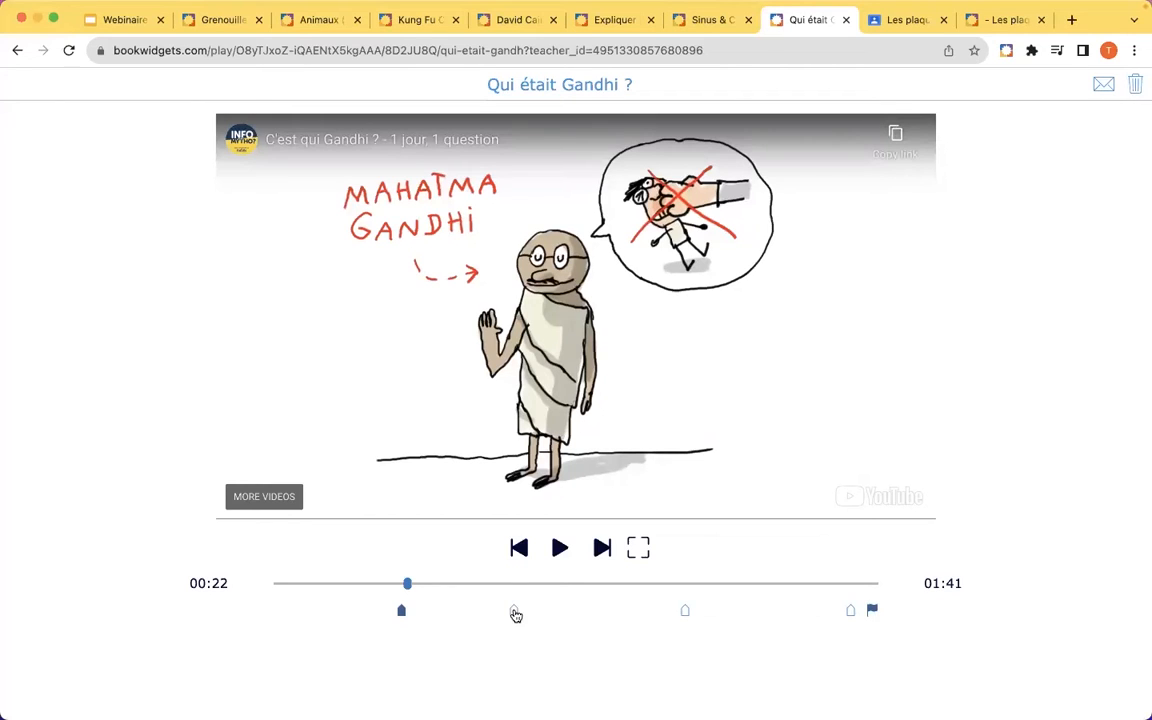
Scrub the Gandhi video back and forth between the first and second question markers, ending at 00:34.
left_click(481, 586)
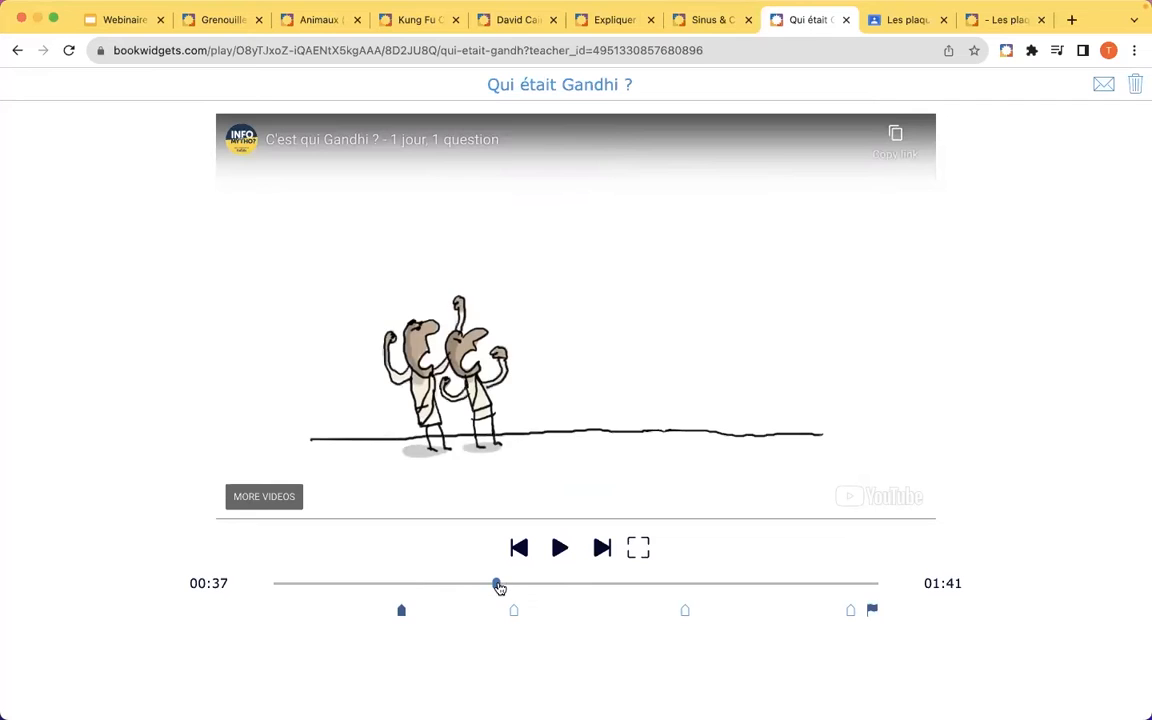
left_click(447, 586)
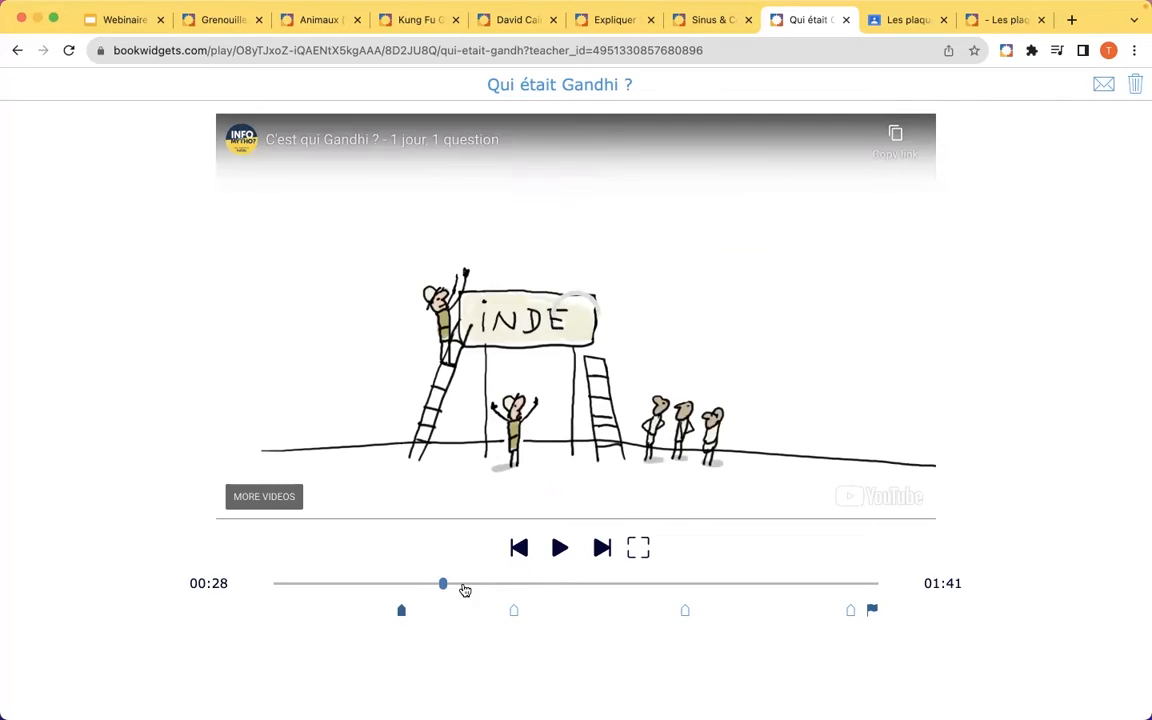
left_click(478, 584)
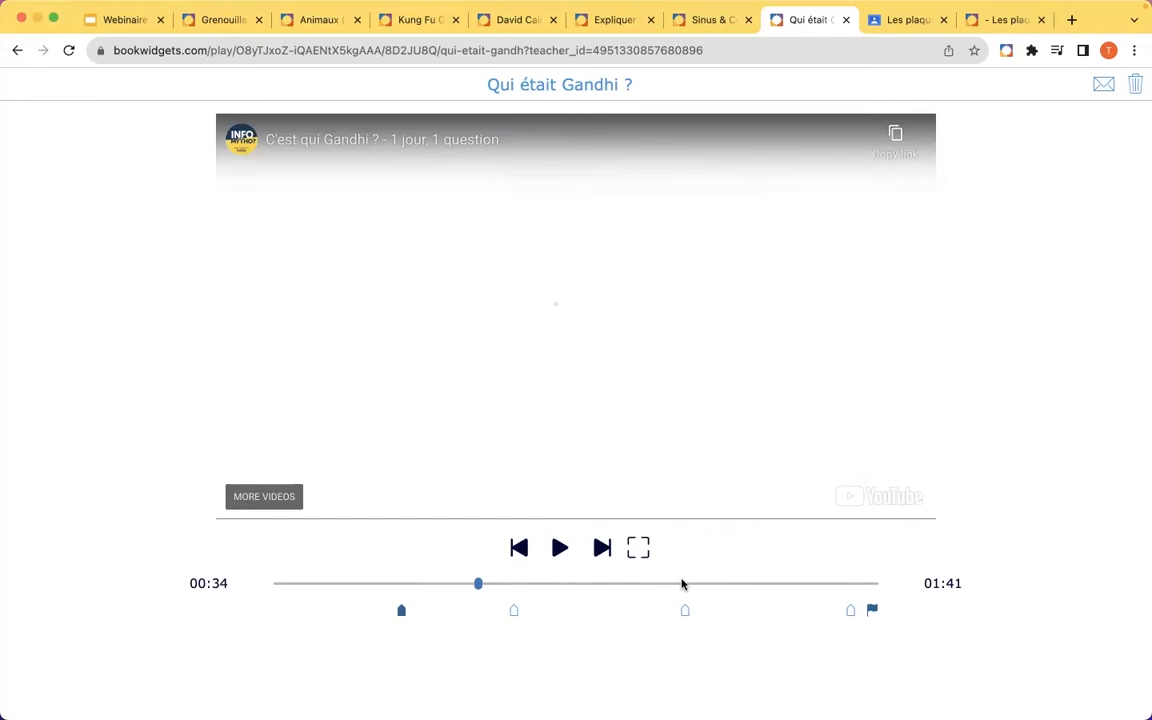
Switch to Google Classroom, open the Géographie course's Travaux et devoirs page, and expand and collapse the Les plaques tectoniques assignment.
key("ctrl+Tab")
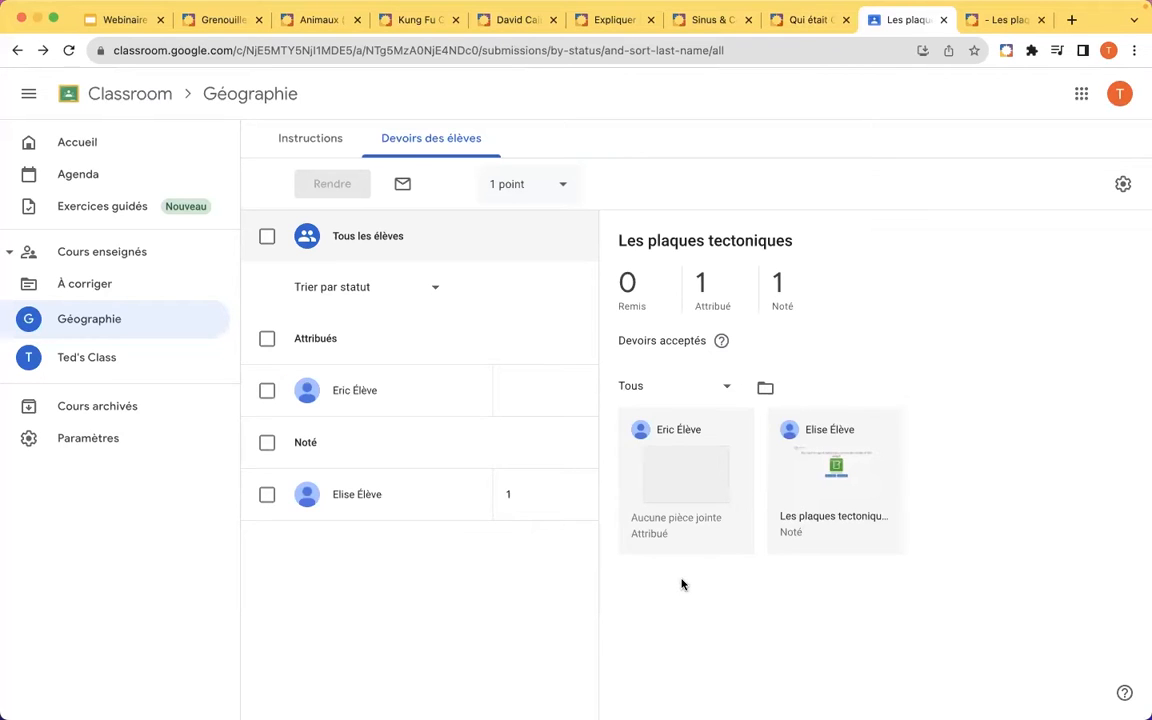
left_click(70, 144)
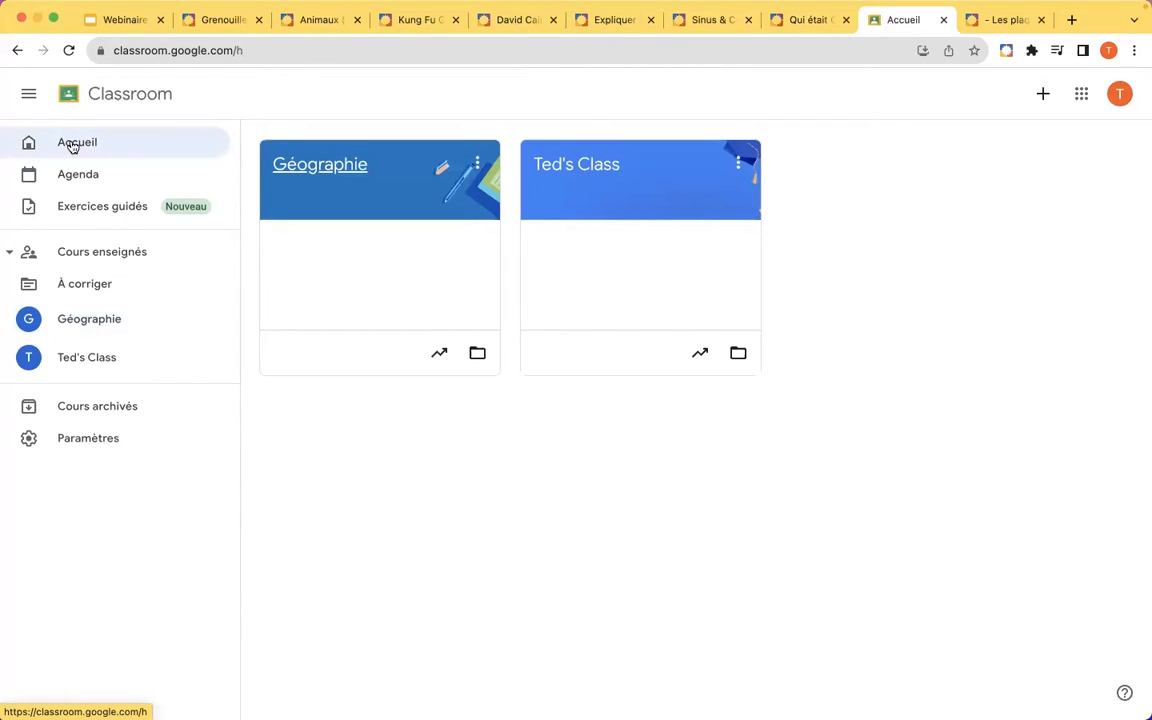
left_click(314, 171)
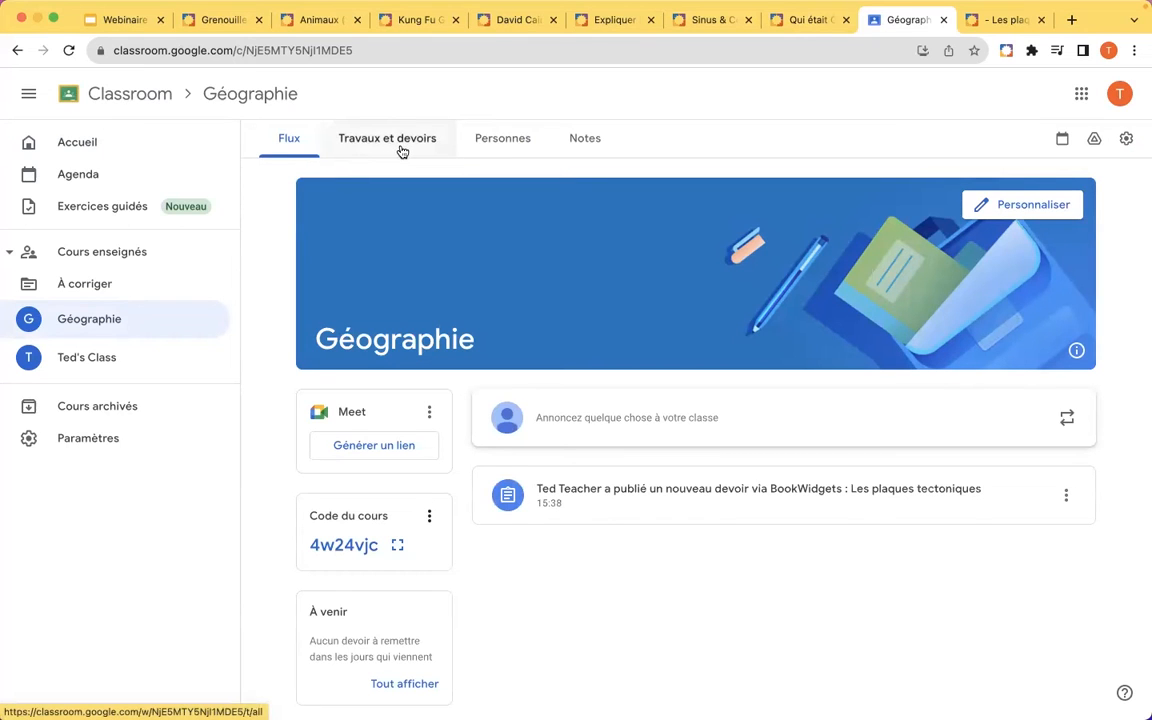
left_click(407, 153)
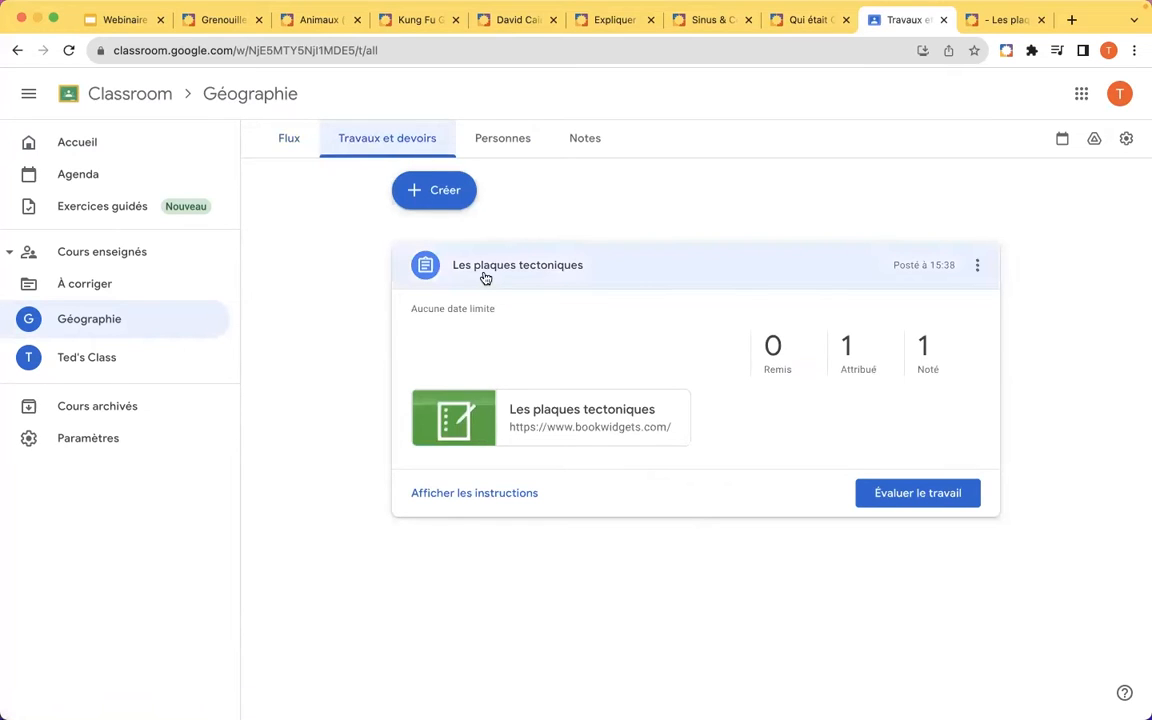
left_click(722, 271)
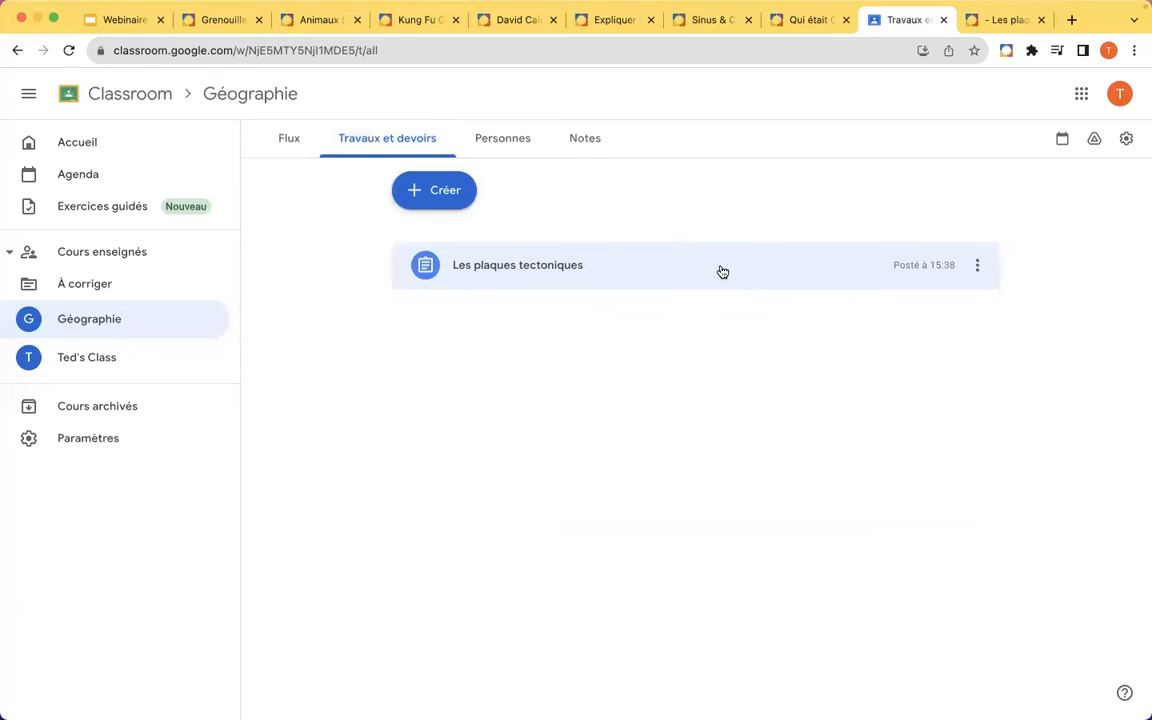
Show the course's creation options with the BookWidgets entry, and view and dismiss the BookWidgets extension's own options.
left_click(437, 195)
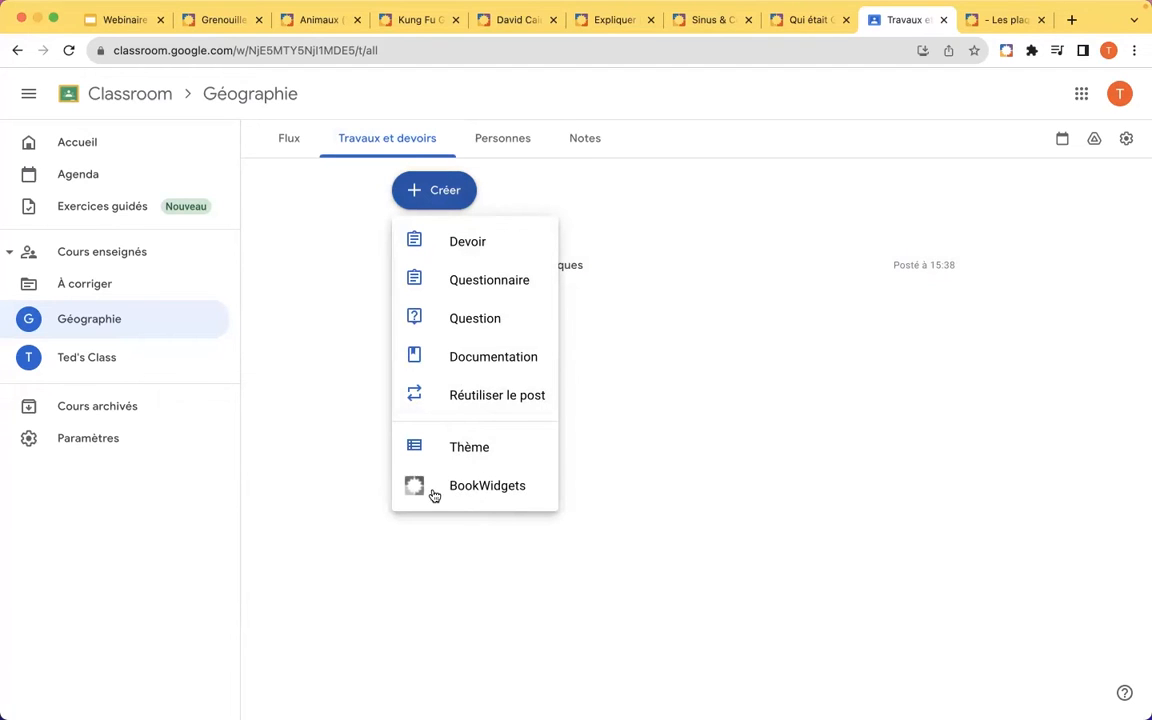
left_click(1006, 52)
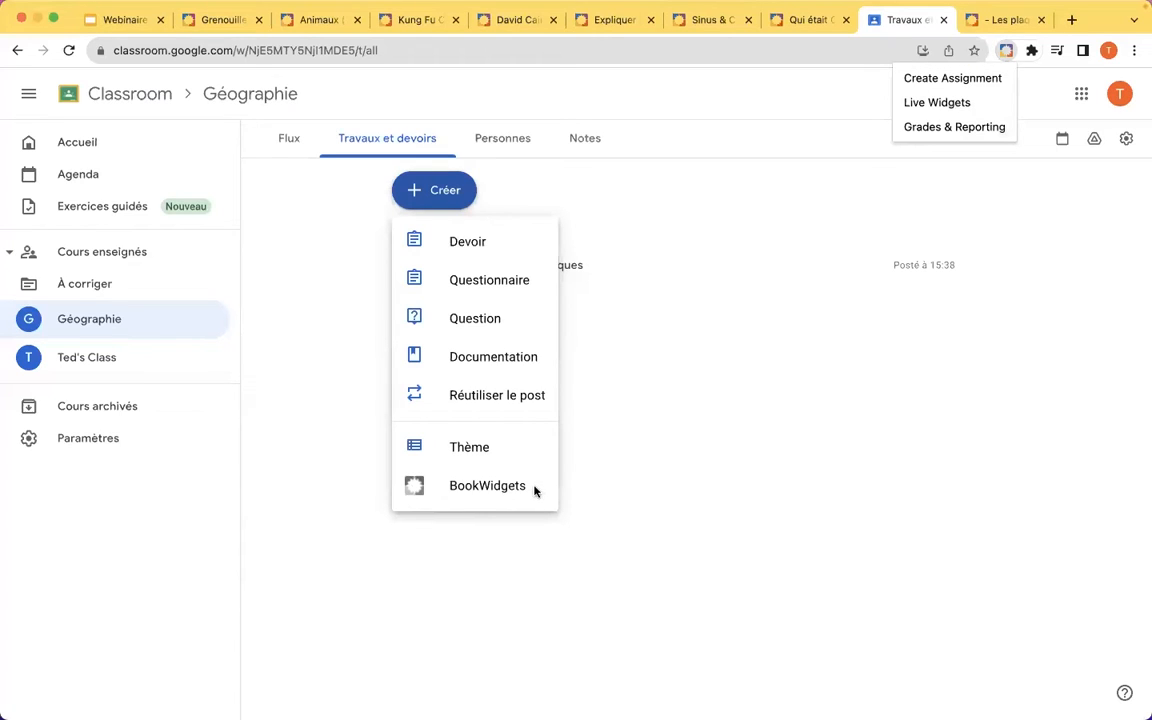
left_click(830, 352)
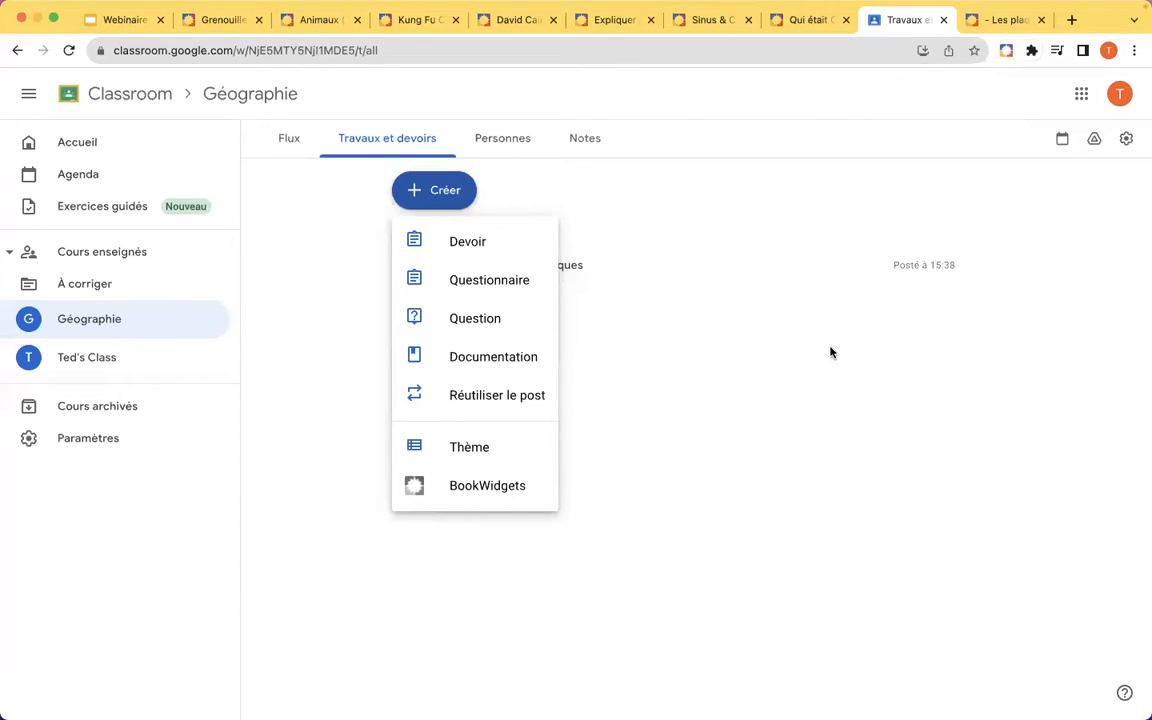
Search Google for "bookwidgets chrome extension" in a new tab, open the BookWidgets Google Classroom Integration store page and highlight its web address.
left_click(1071, 20)
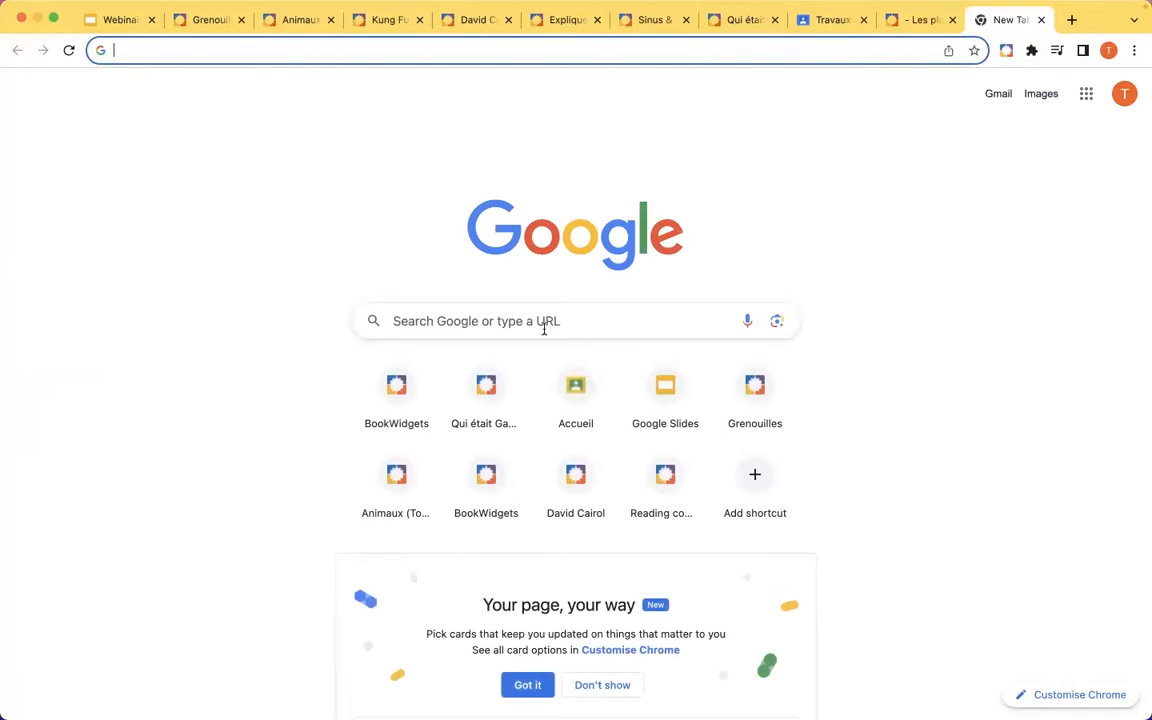
left_click(544, 325)
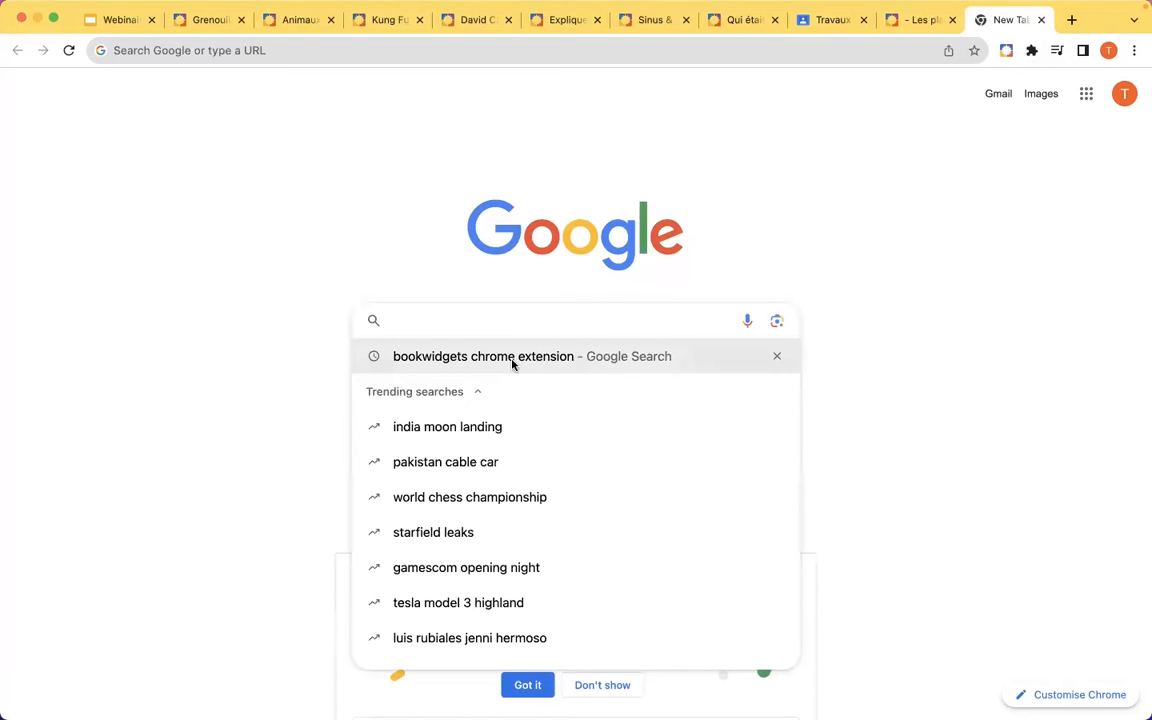
left_click(513, 363)
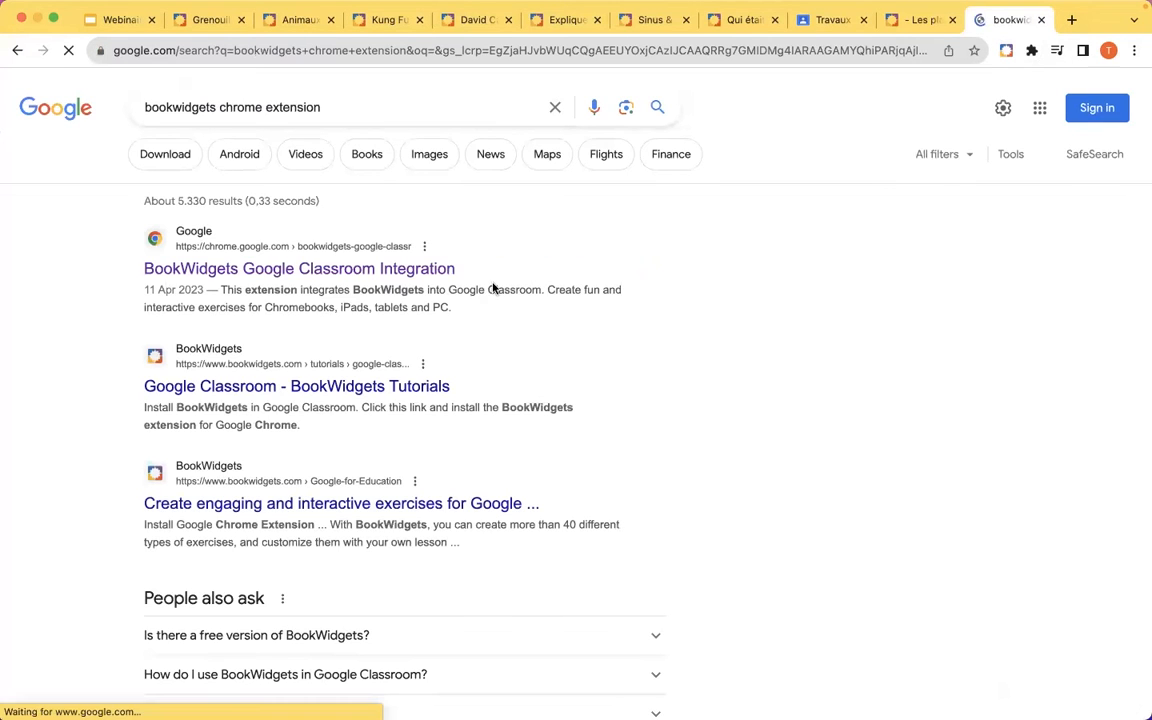
left_click(284, 270)
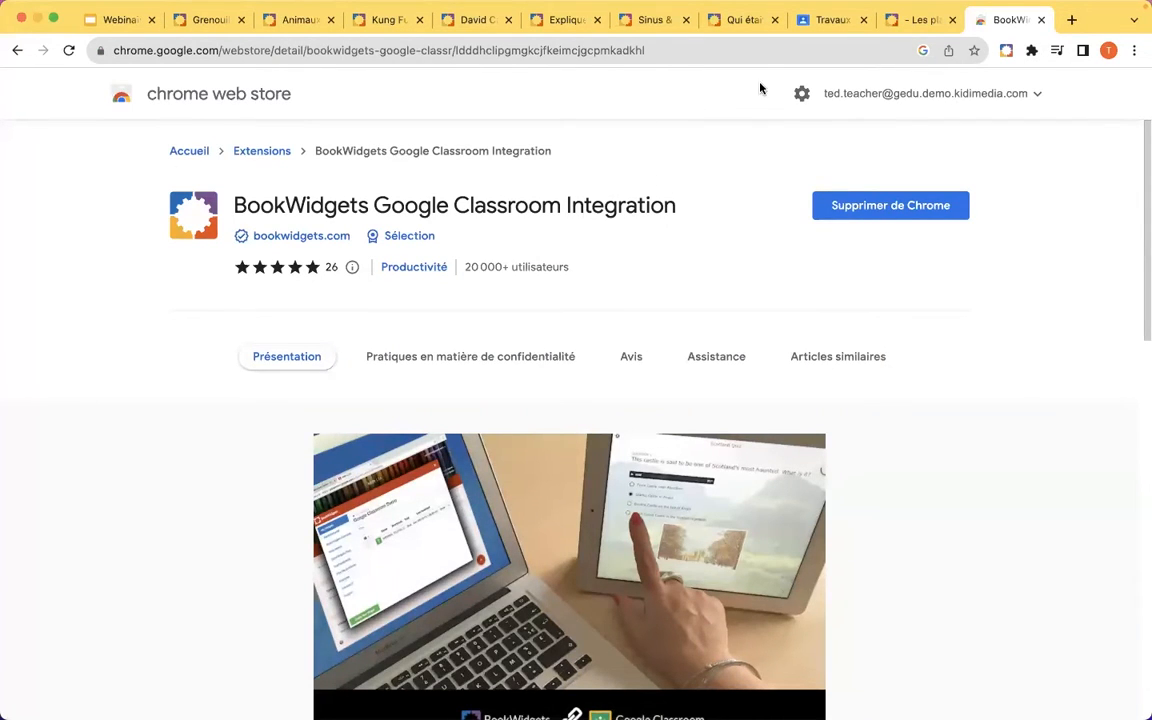
left_click(742, 52)
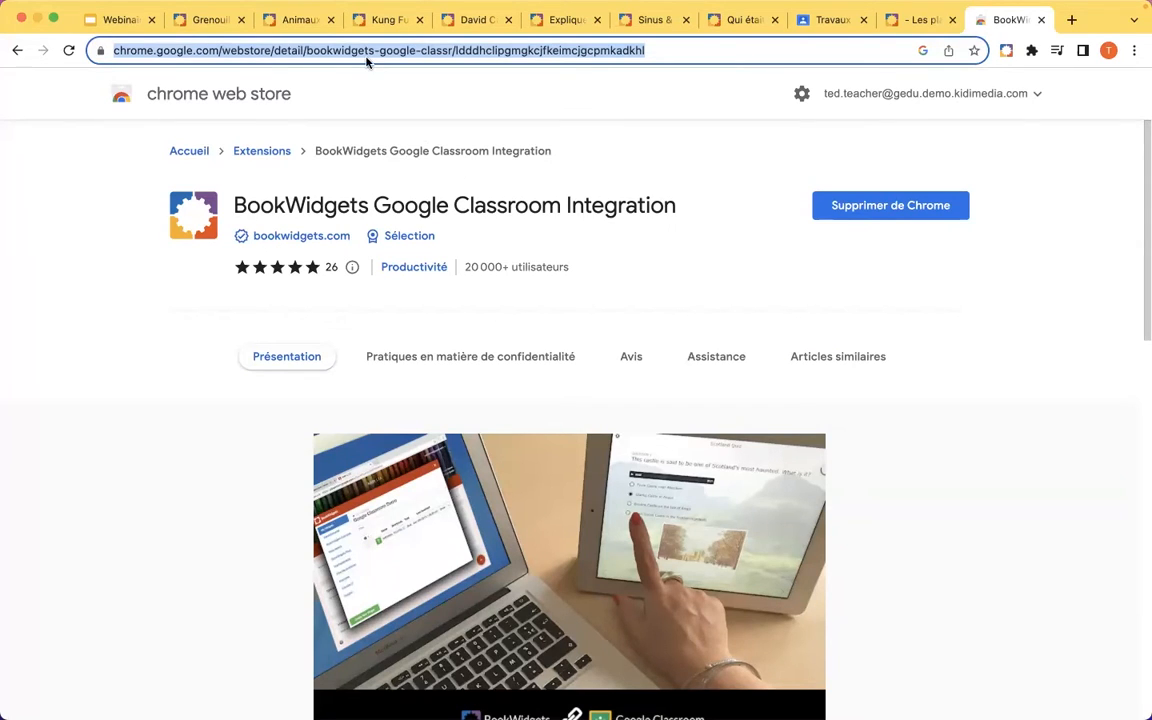
Return to the Géographie course in Google Classroom, launch BookWidgets from its creation options and sign in with the teacher's Google account.
left_click(834, 22)
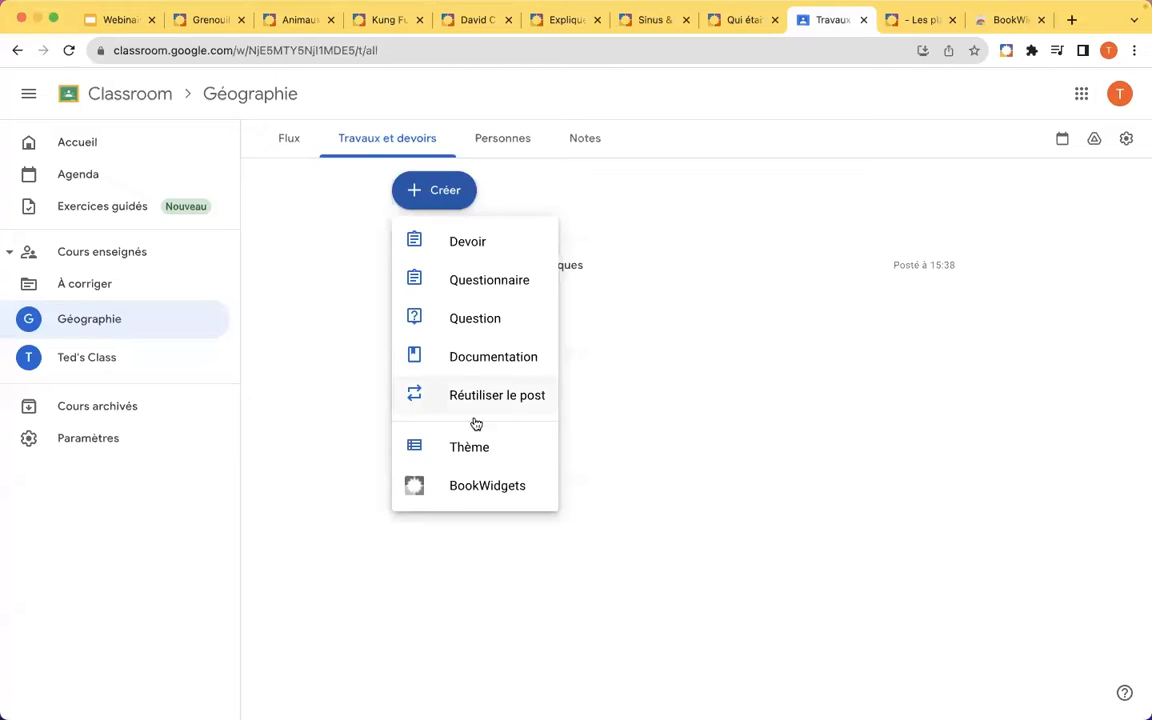
left_click(467, 488)
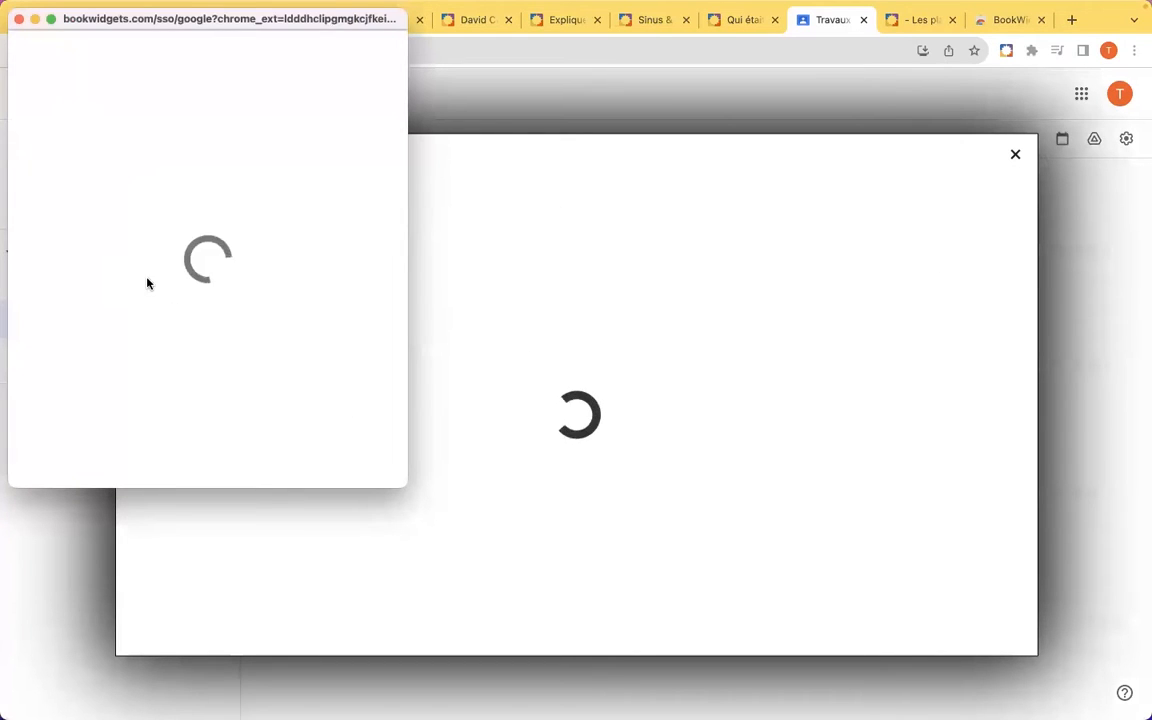
left_click(165, 231)
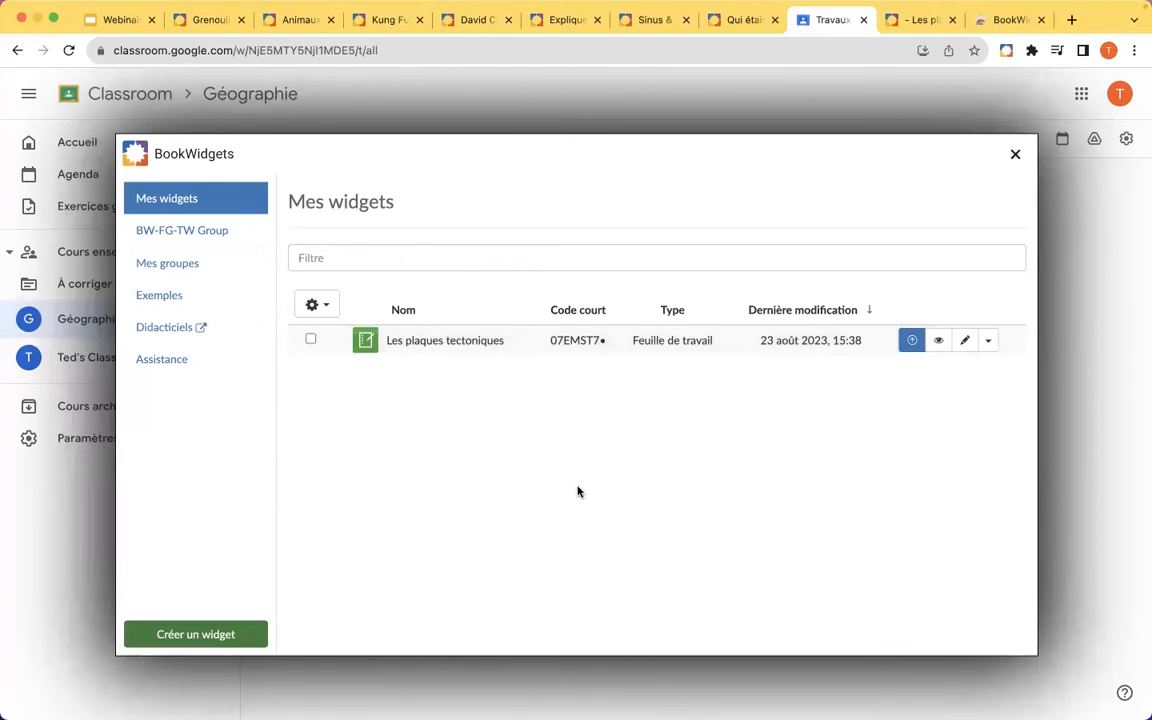
Start creating a widget and examine the widget types offered under Tests et contrôles and Jeux.
left_click(196, 634)
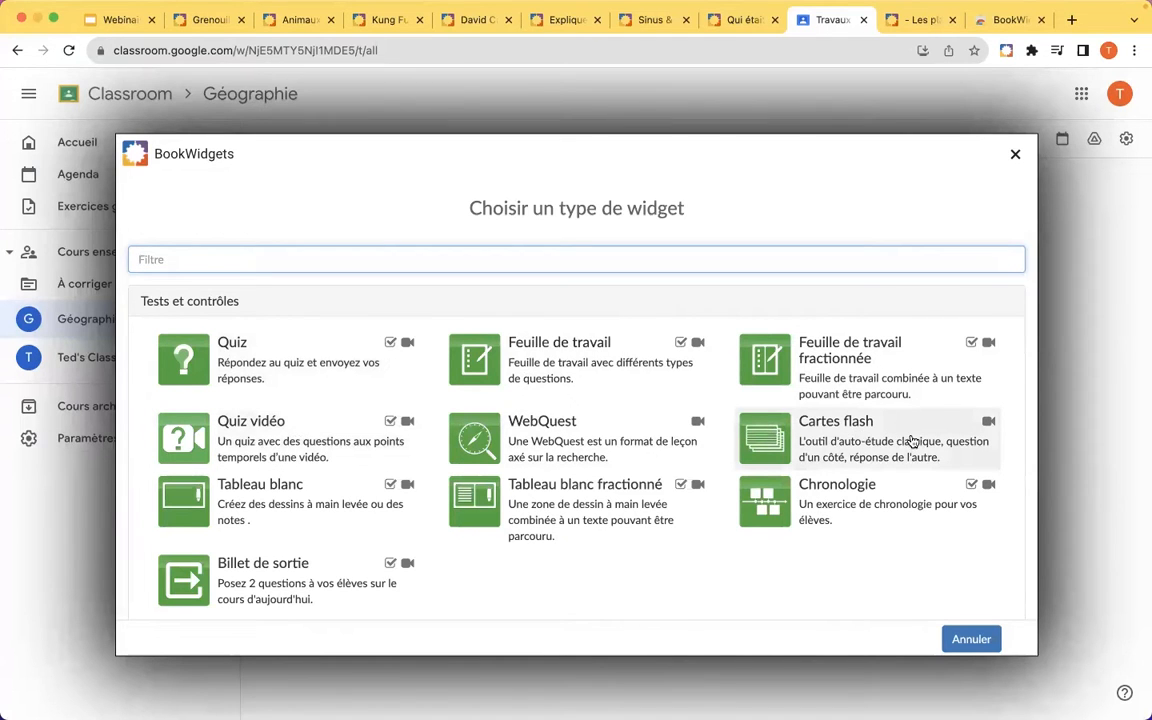
scroll(912, 441, "down", 1)
scroll(912, 441, "down", 2)
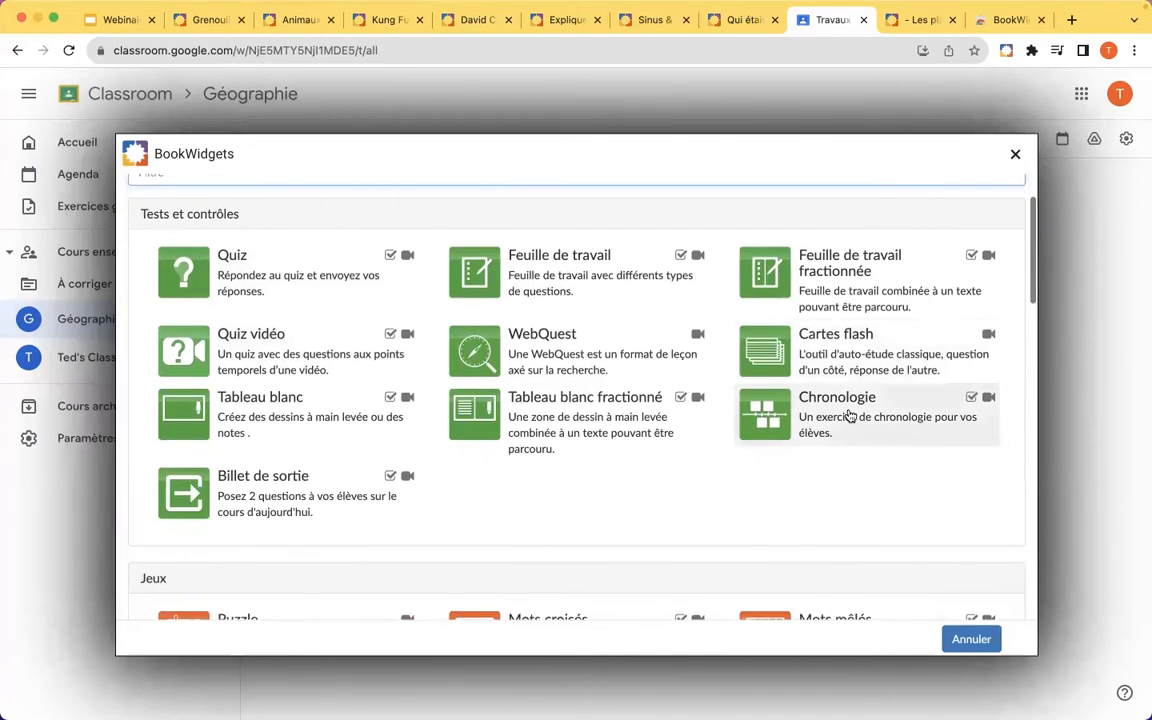
scroll(849, 414, "down", 5)
scroll(309, 460, "down", 1)
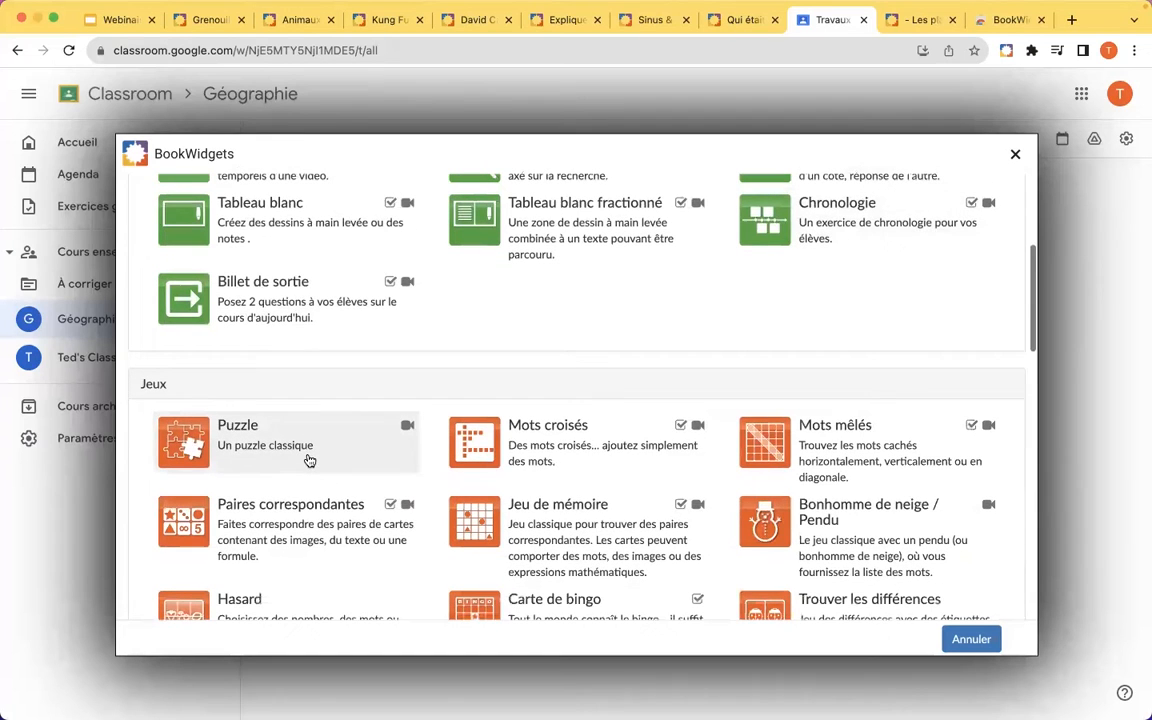
scroll(561, 442, "down", 3)
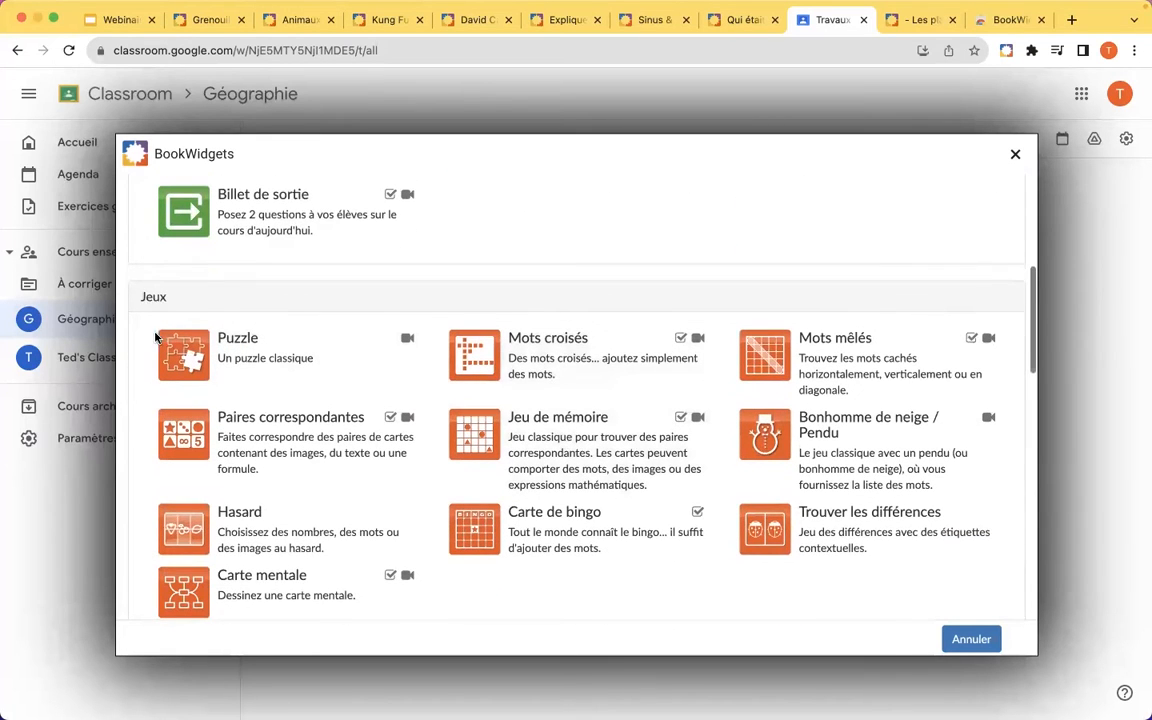
scroll(146, 361, "down", 1)
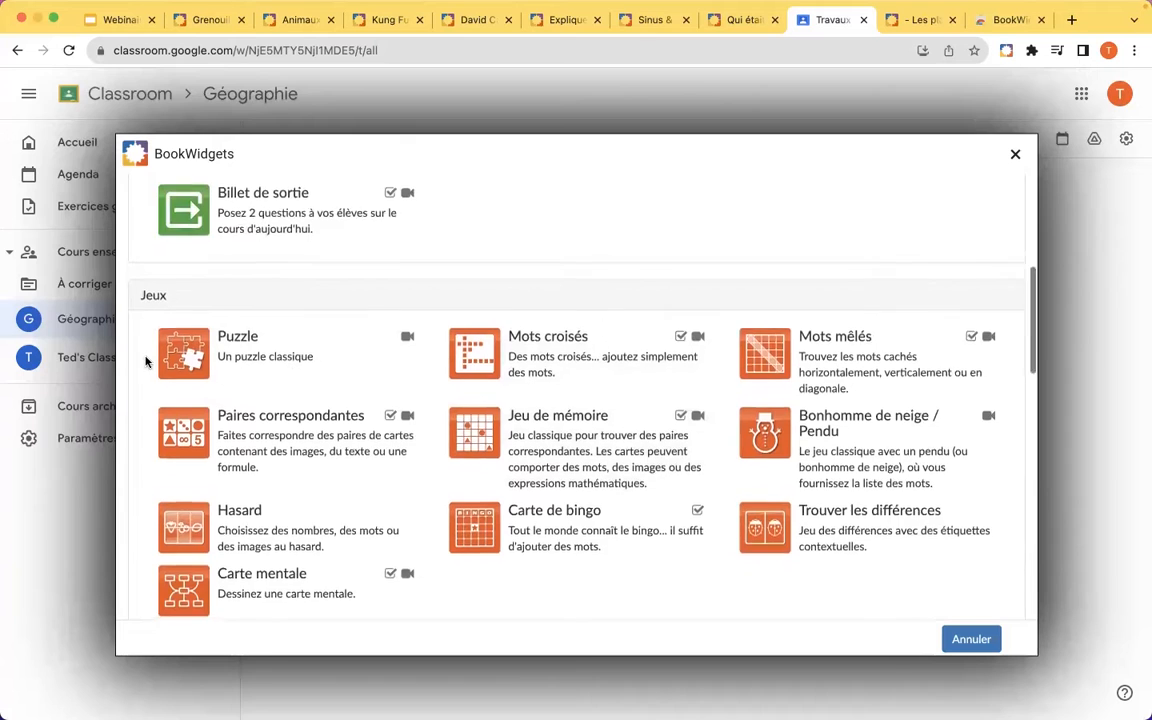
scroll(146, 361, "down", 5)
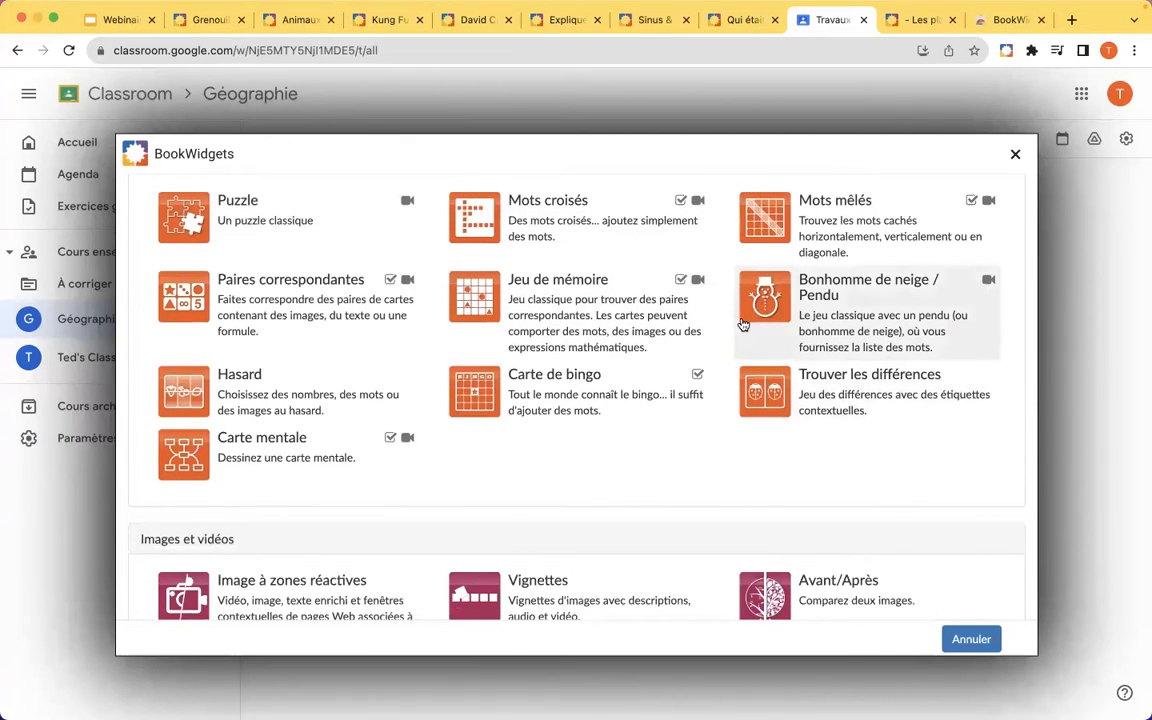
Examine the Images et vidéos, Math, Intégrer des tiers and Divers widget types, and return to the Tests et contrôles group.
scroll(310, 451, "down", 2)
scroll(310, 451, "down", 6)
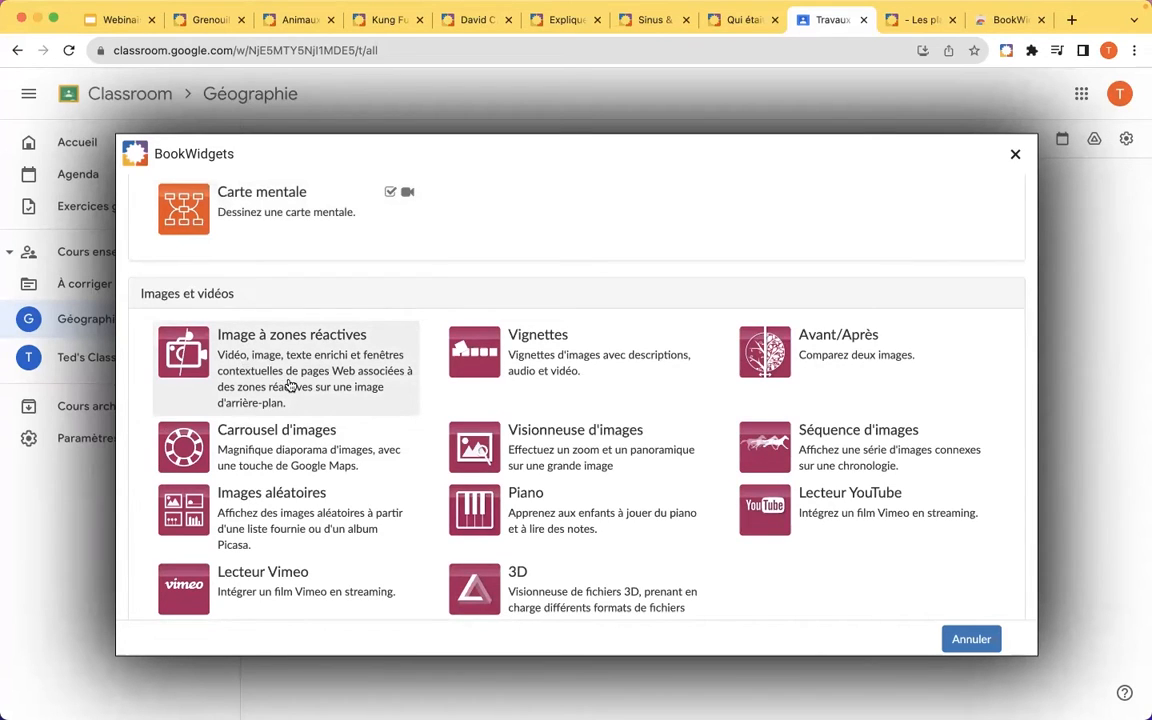
scroll(321, 386, "down", 2)
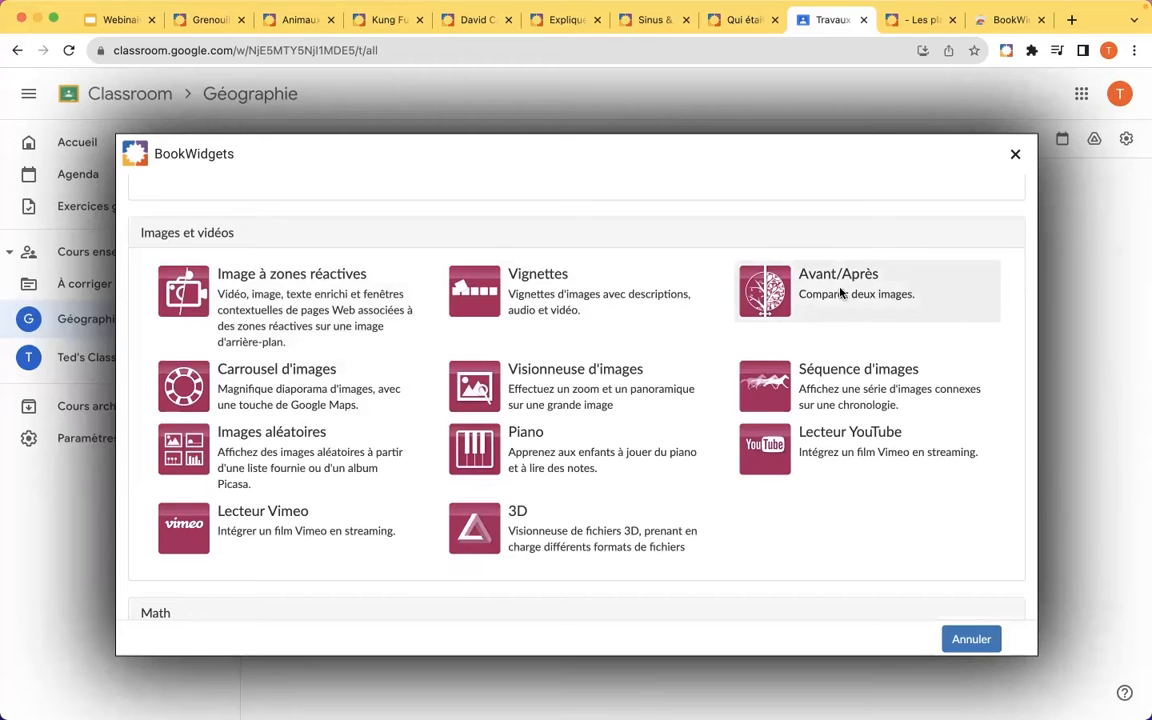
scroll(812, 298, "down", 5)
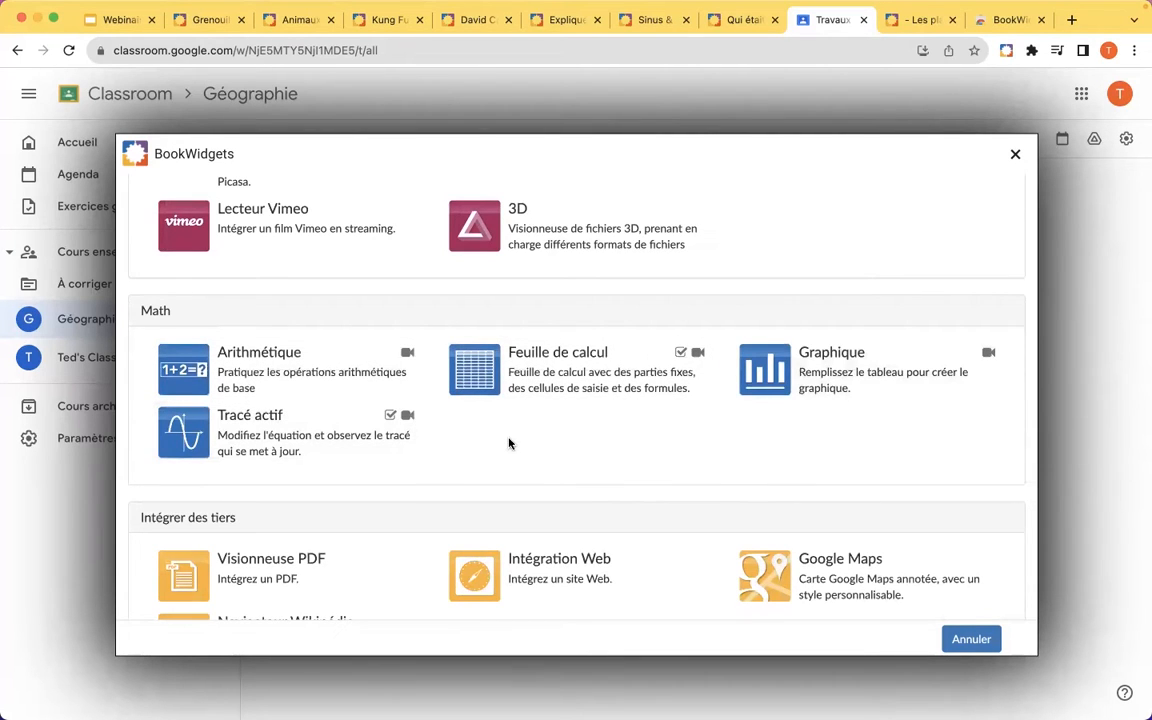
scroll(508, 443, "down", 1)
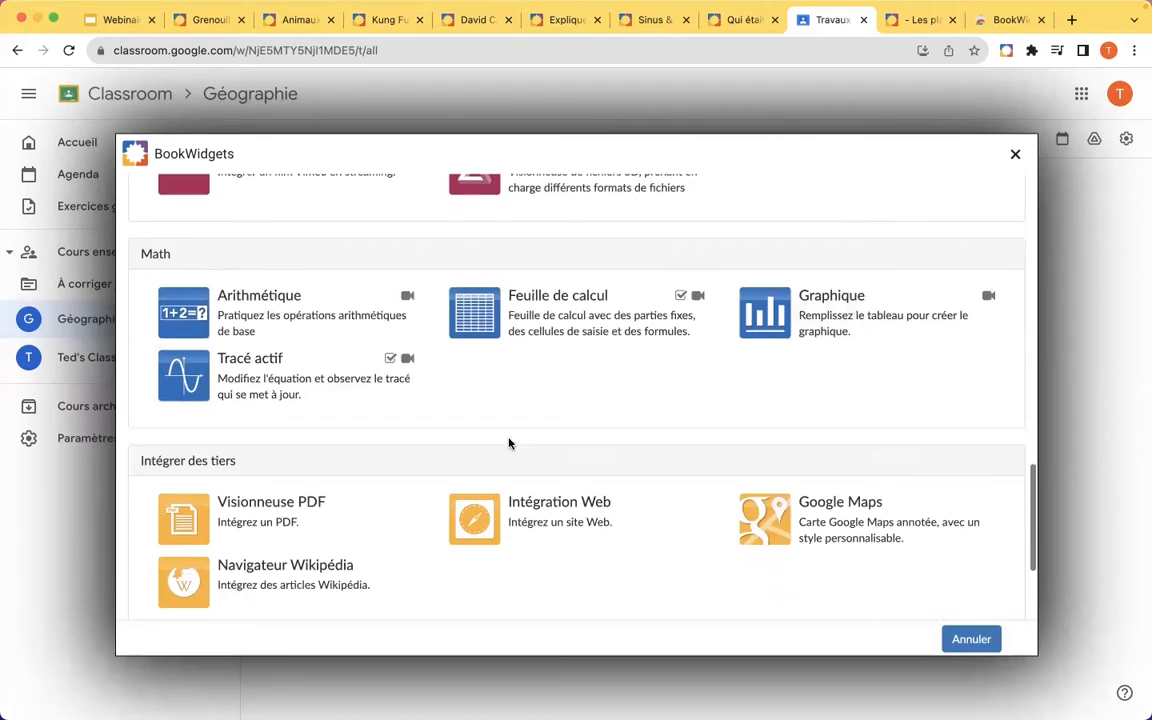
scroll(508, 443, "down", 3)
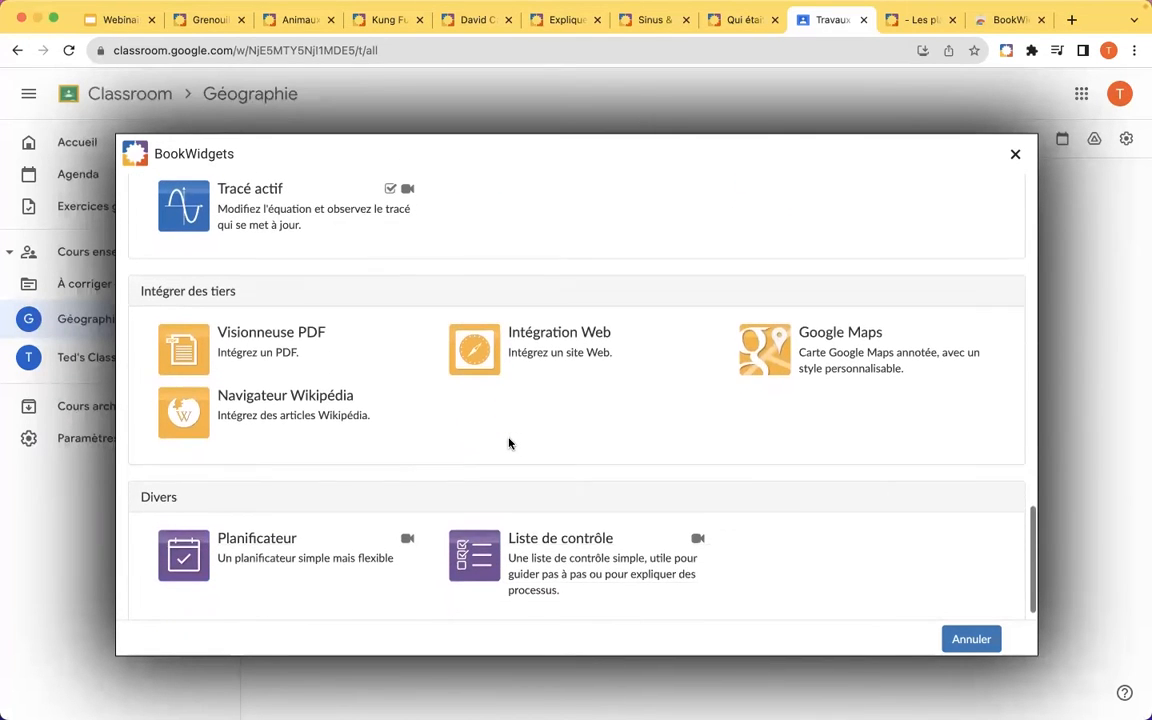
scroll(509, 444, "down", 1)
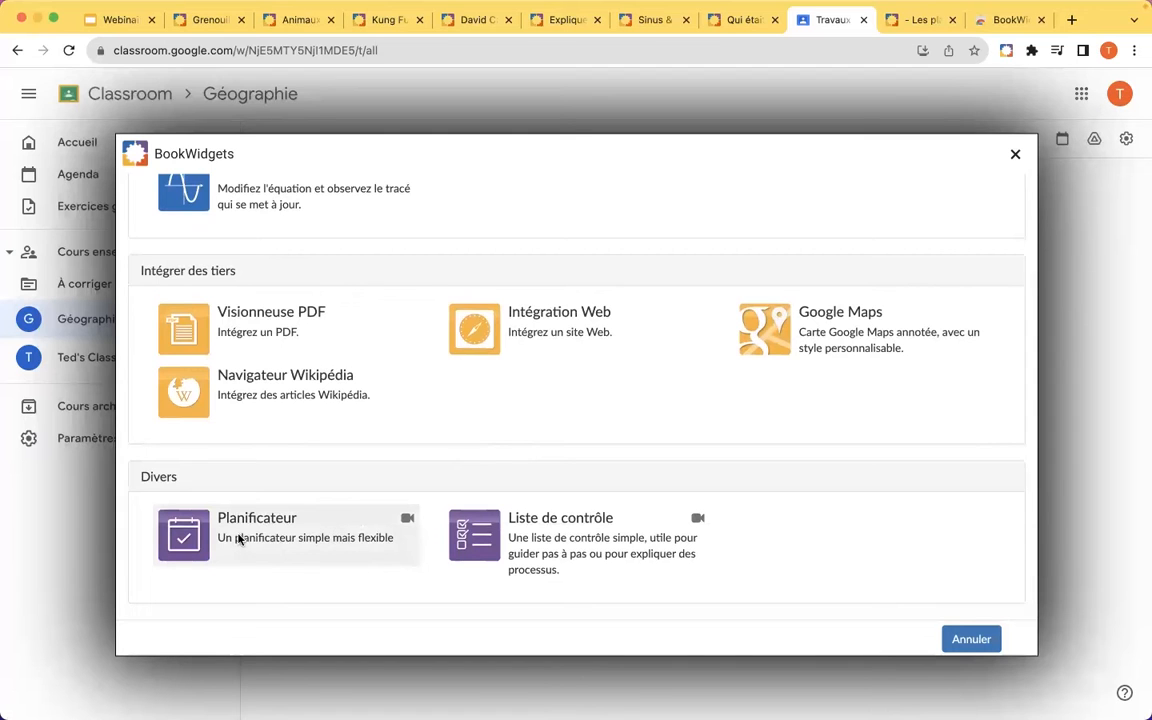
scroll(256, 546, "up", 15)
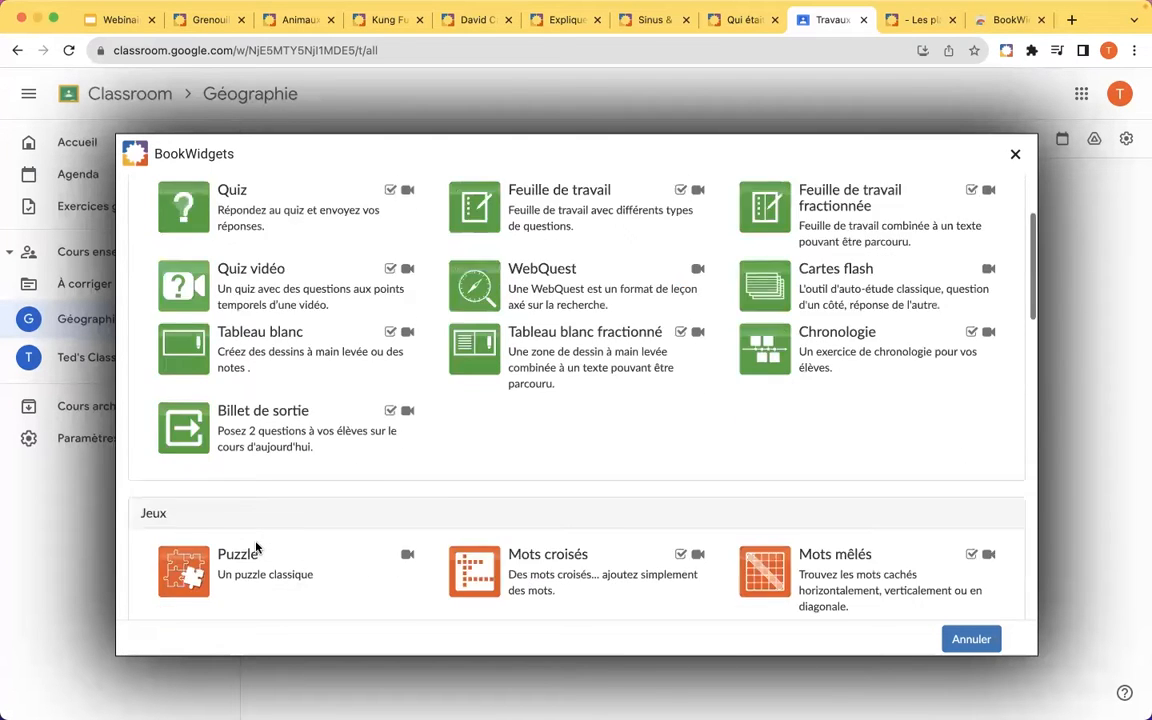
Examine the submission and live-monitoring markers shown on the Feuille de travail widget type in the Tests et contrôles group.
scroll(256, 546, "up", 3)
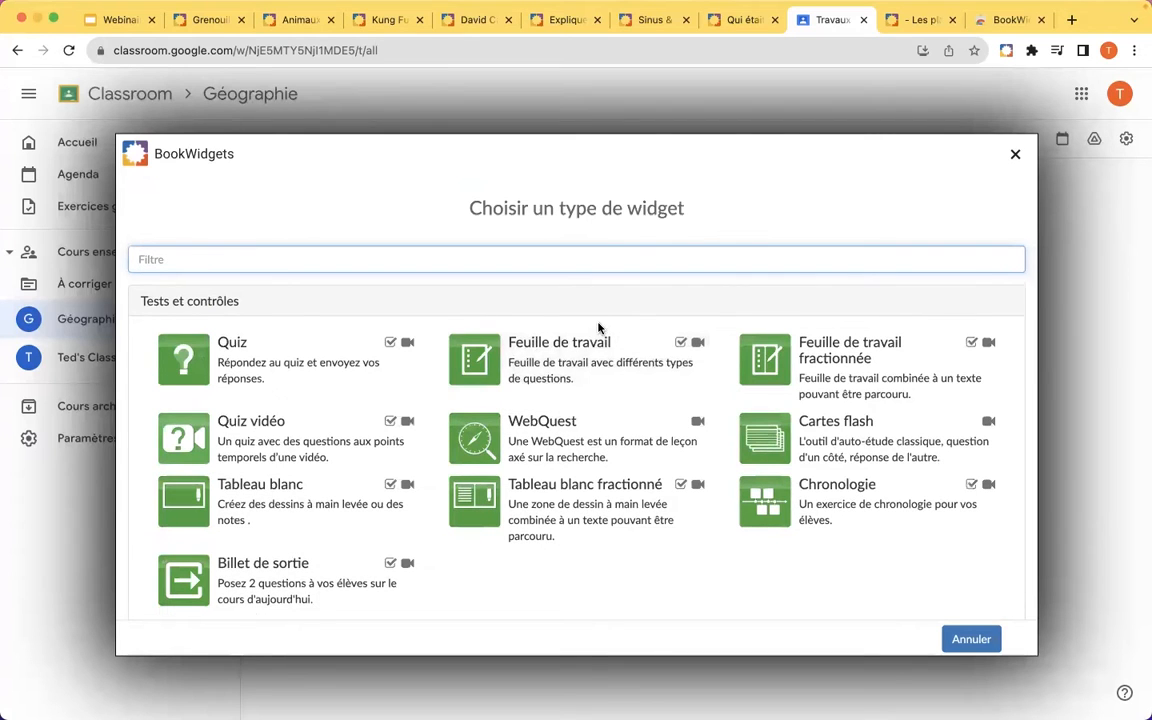
mouse_move(679, 344)
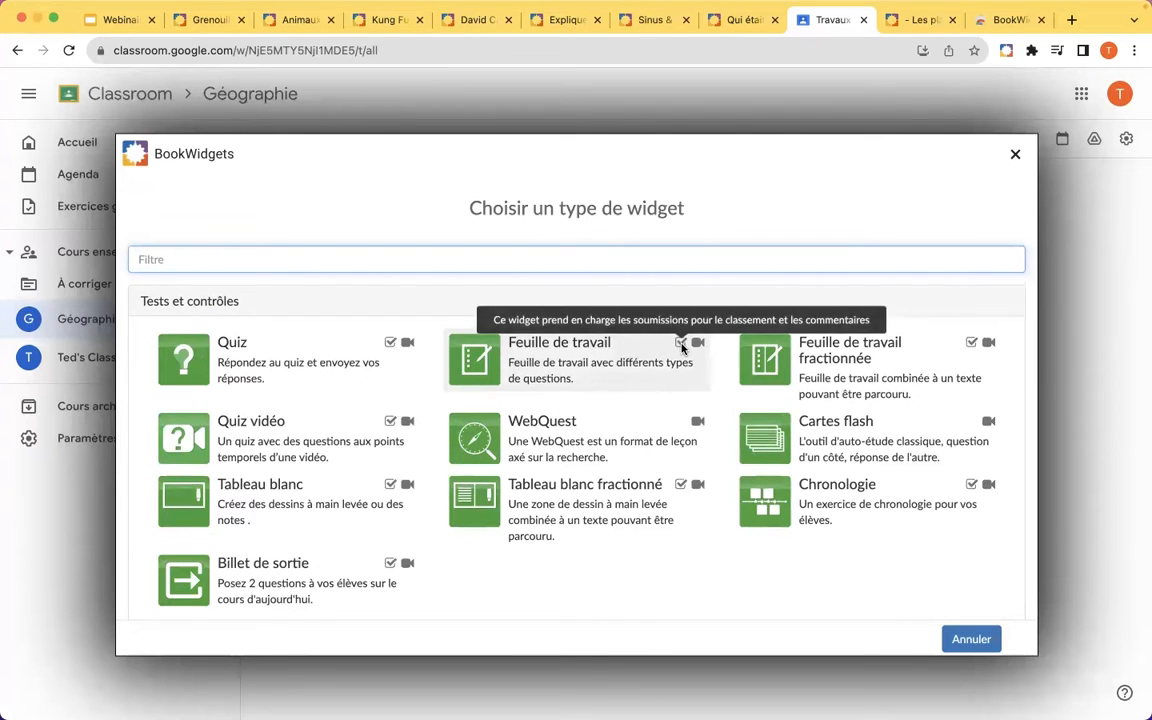
scroll(679, 347, "up", 5)
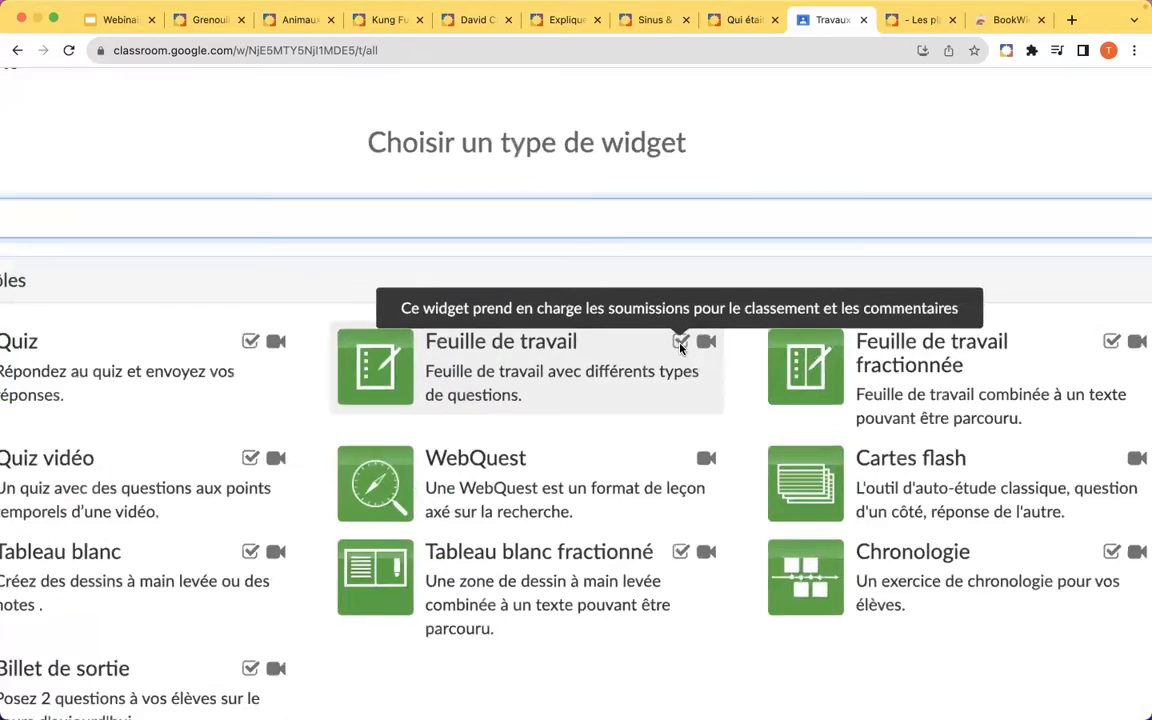
scroll(679, 347, "right", 1)
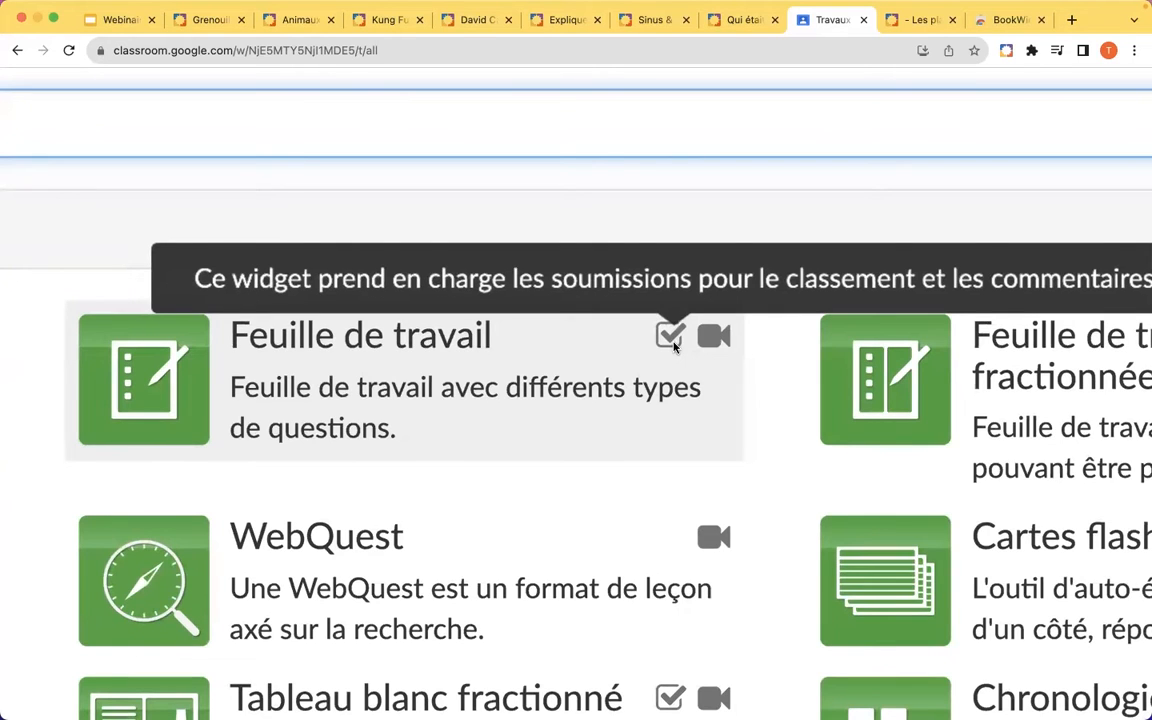
scroll(674, 347, "down", 2)
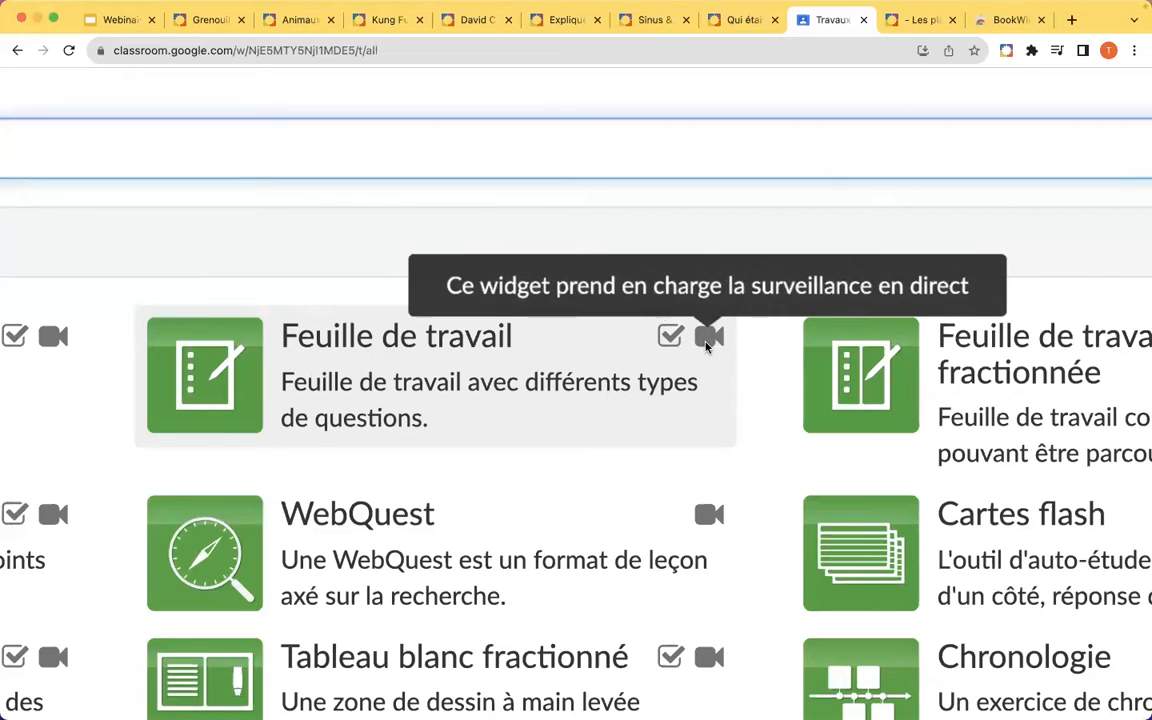
scroll(706, 347, "down", 5)
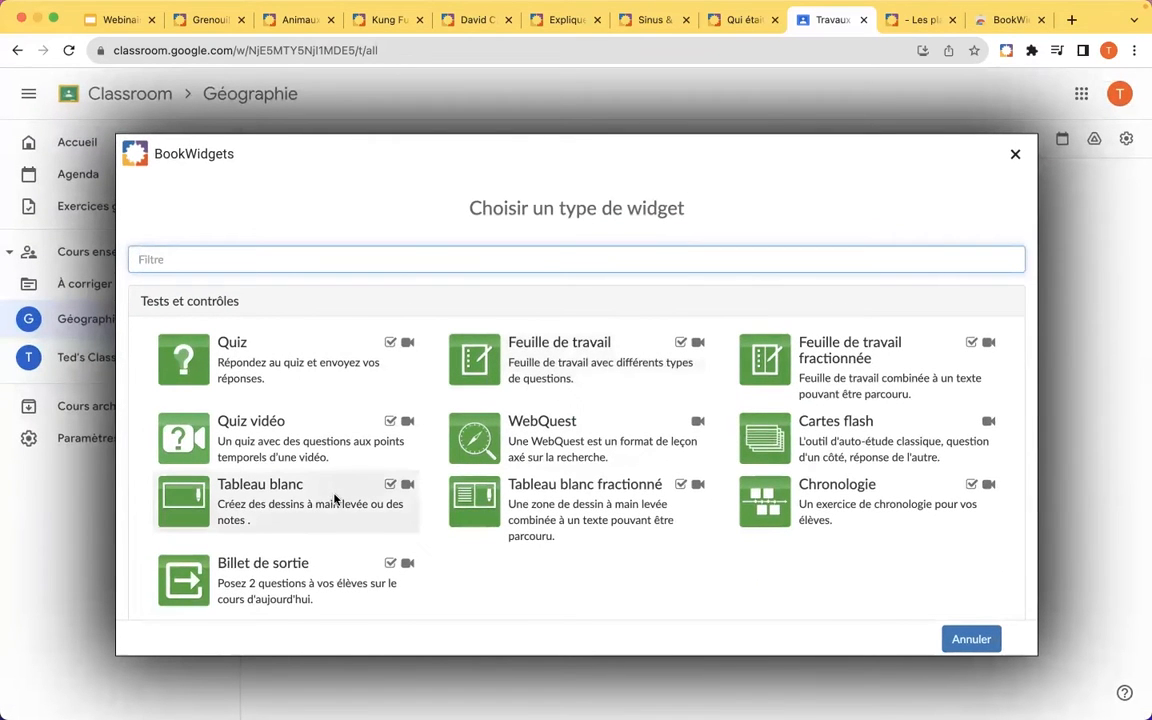
scroll(340, 527, "down", 1)
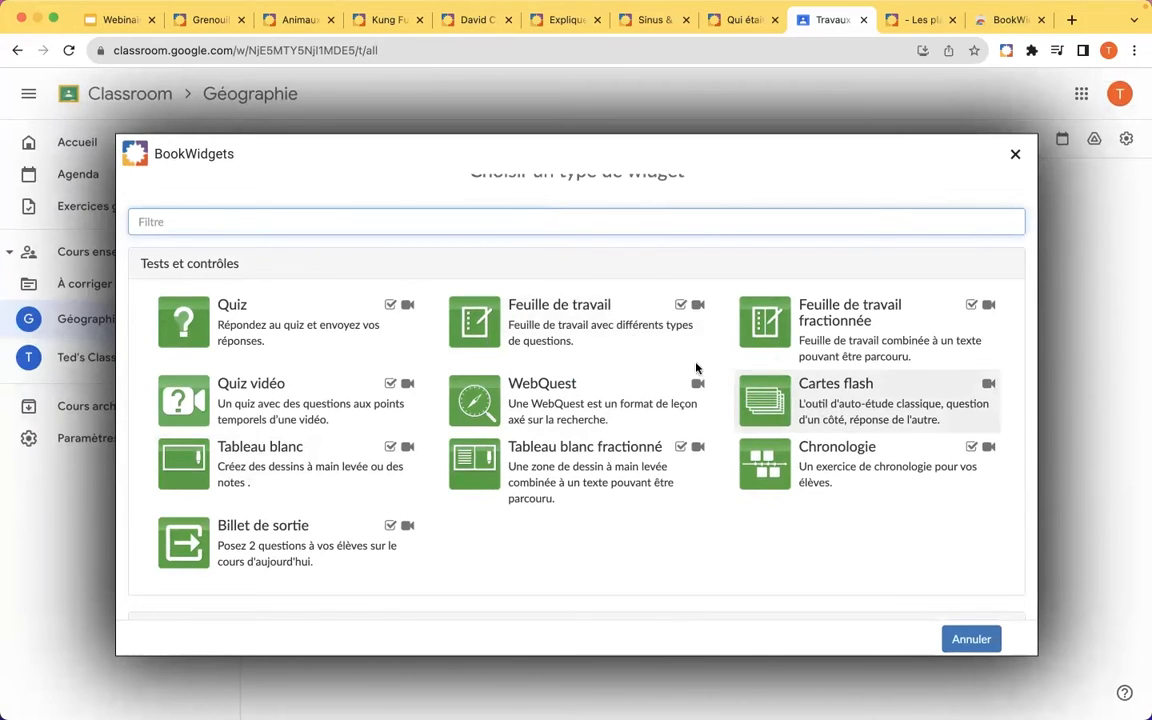
scroll(586, 321, "up", 1)
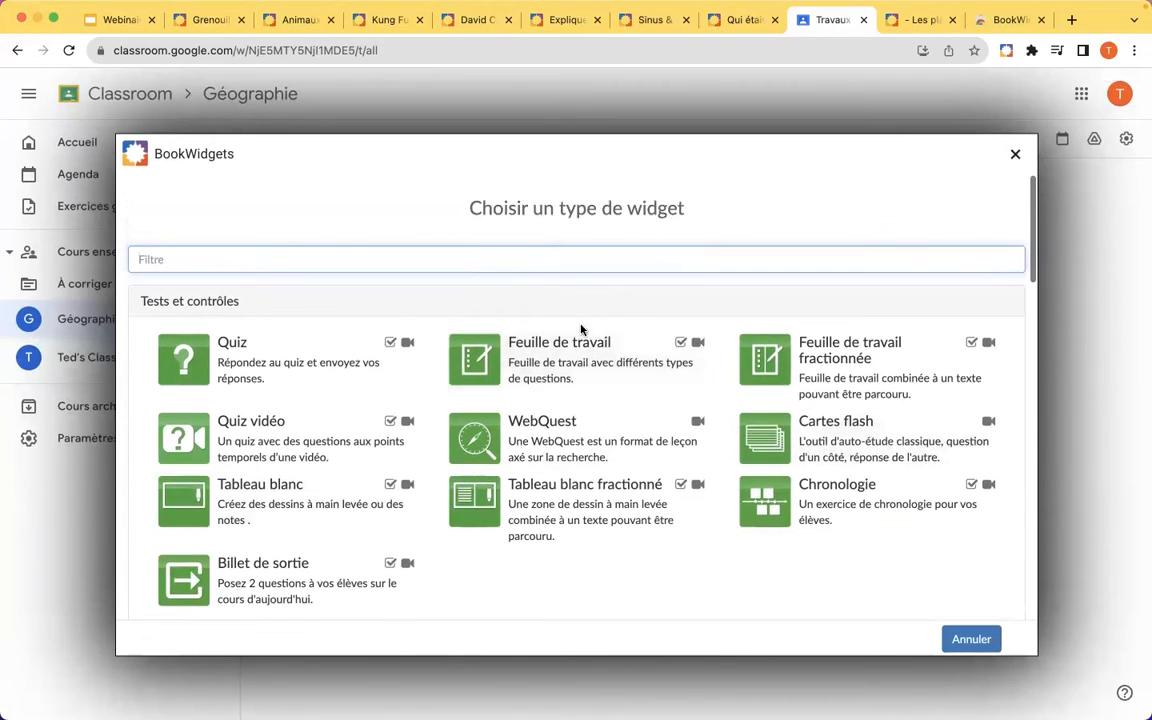
Create a Feuille de travail widget named "Union européenne" with the description "Version A".
left_click(541, 364)
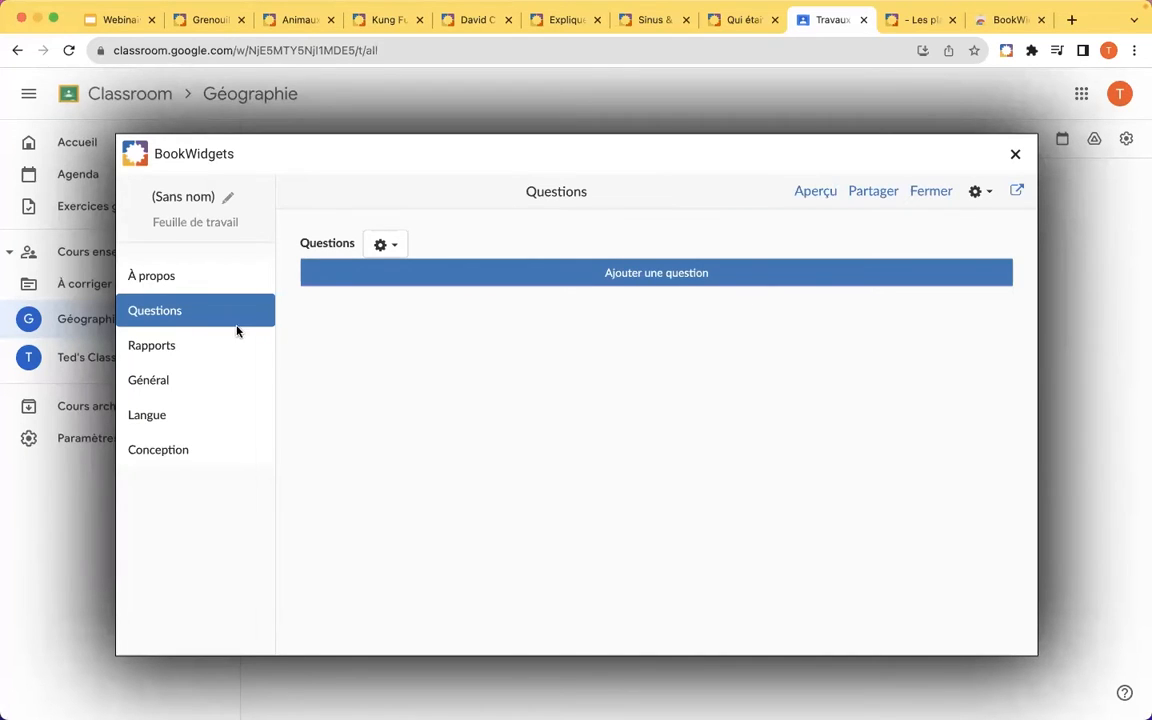
left_click(195, 195)
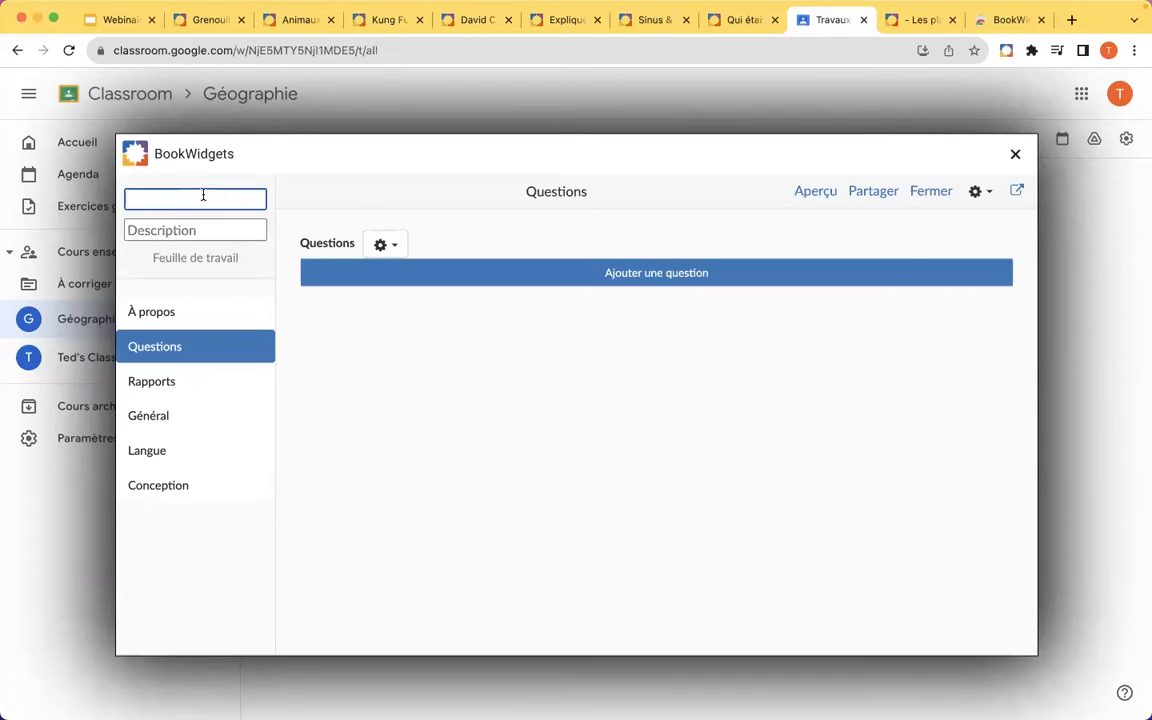
type("Union européenne")
left_click(204, 229)
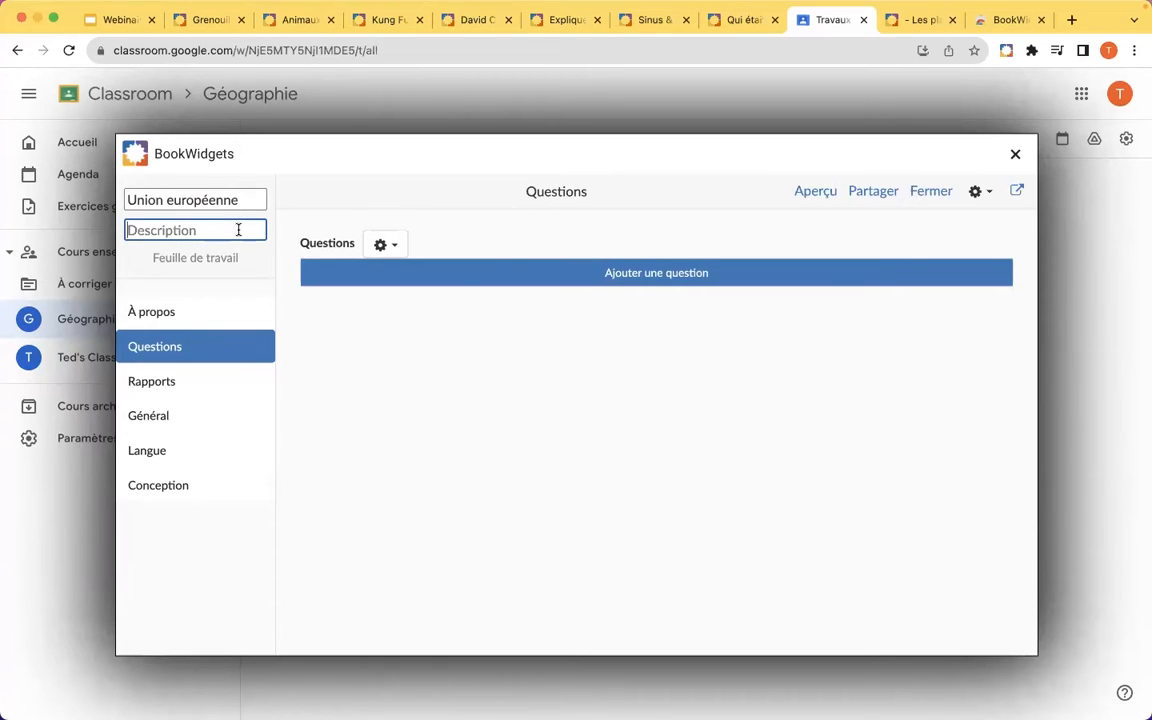
type("Version A")
left_click(326, 307)
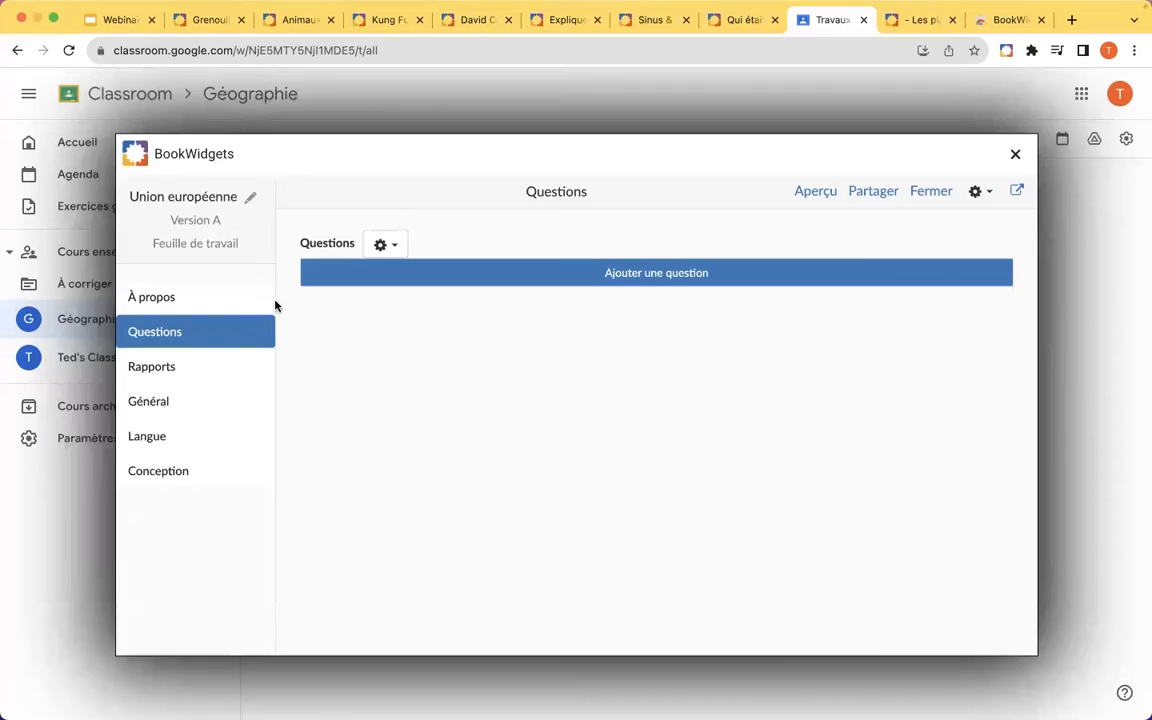
Check the worksheet's À propos section, then start adding a question and examine the full range of available question types.
left_click(186, 303)
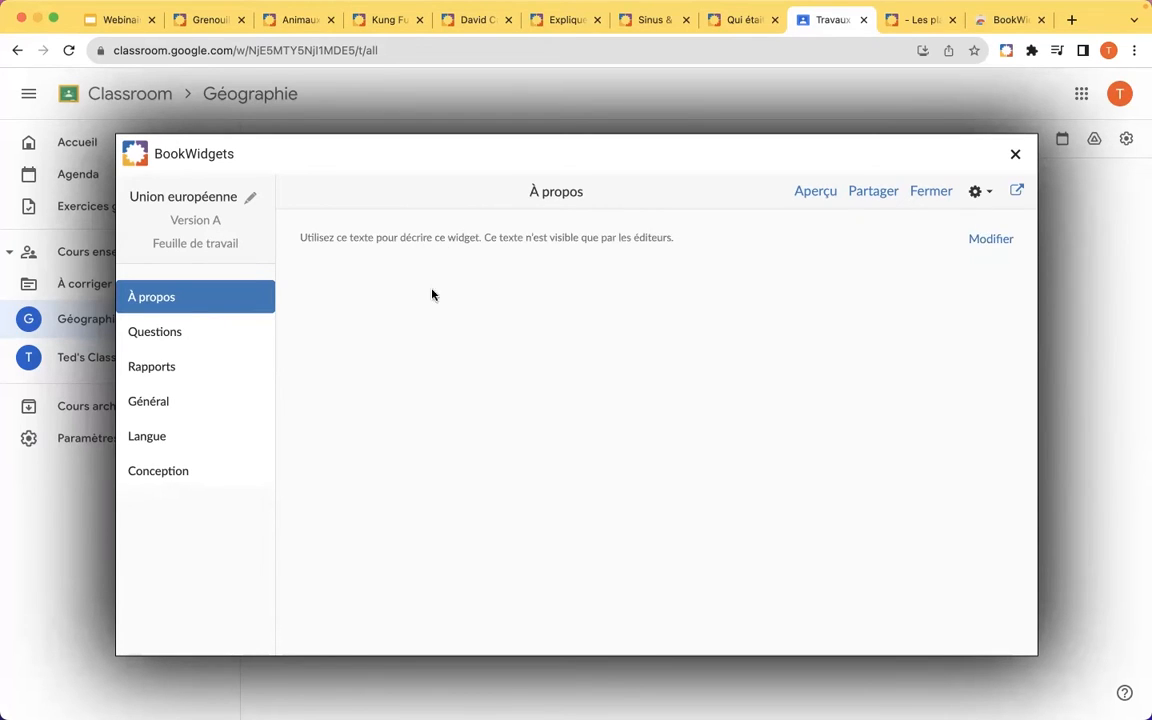
left_click(155, 341)
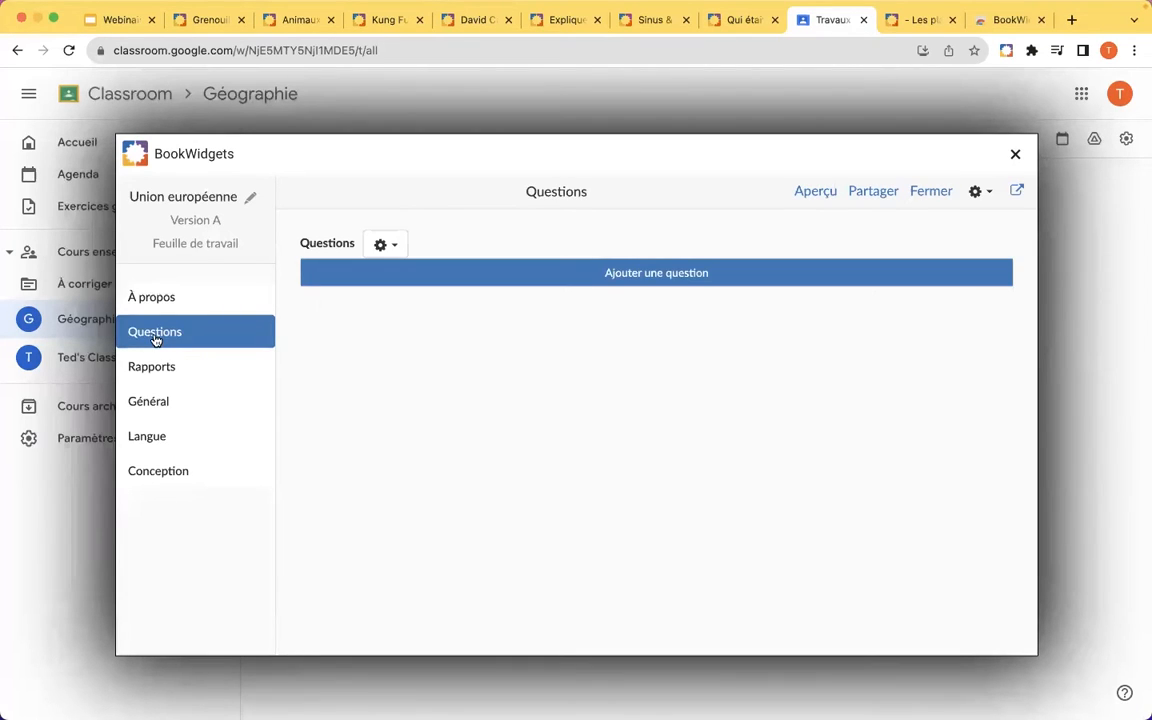
left_click(649, 281)
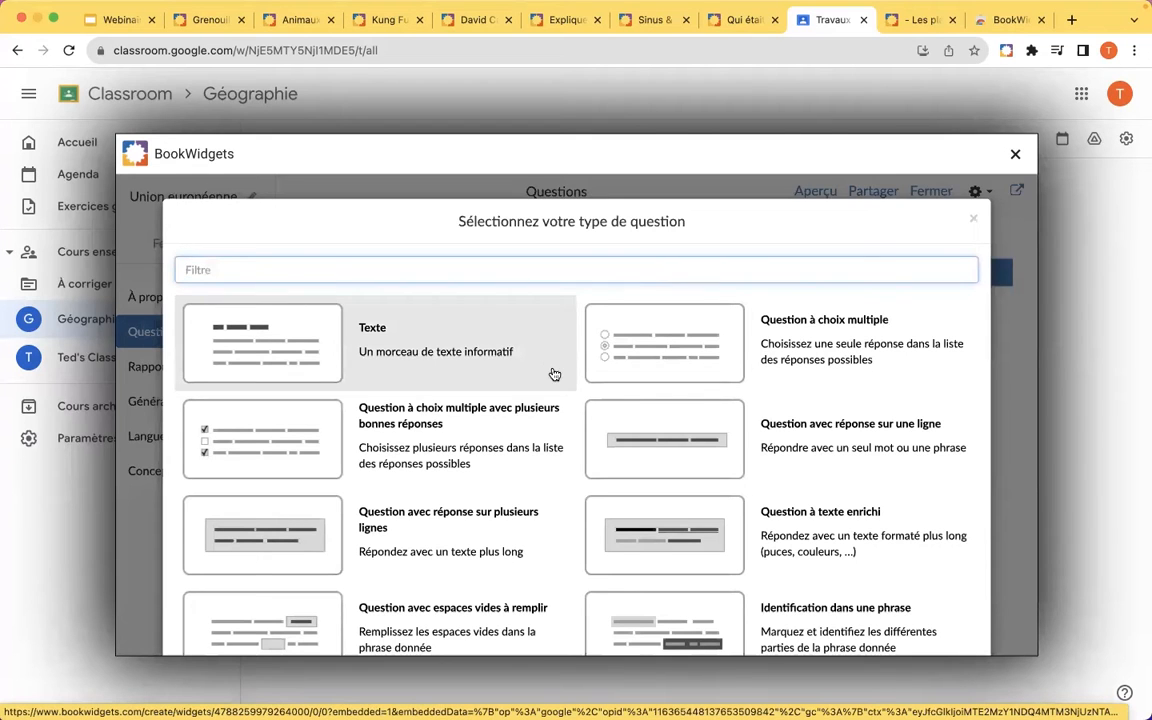
scroll(543, 401, "down", 2)
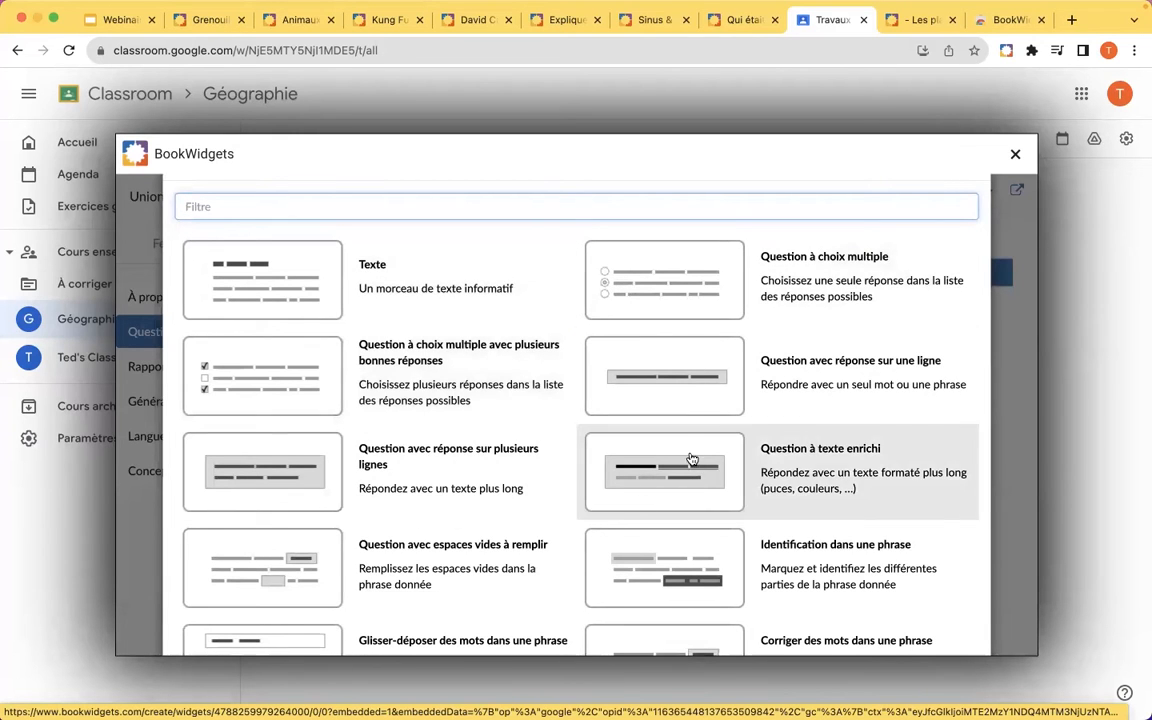
scroll(664, 406, "down", 2)
scroll(610, 403, "down", 3)
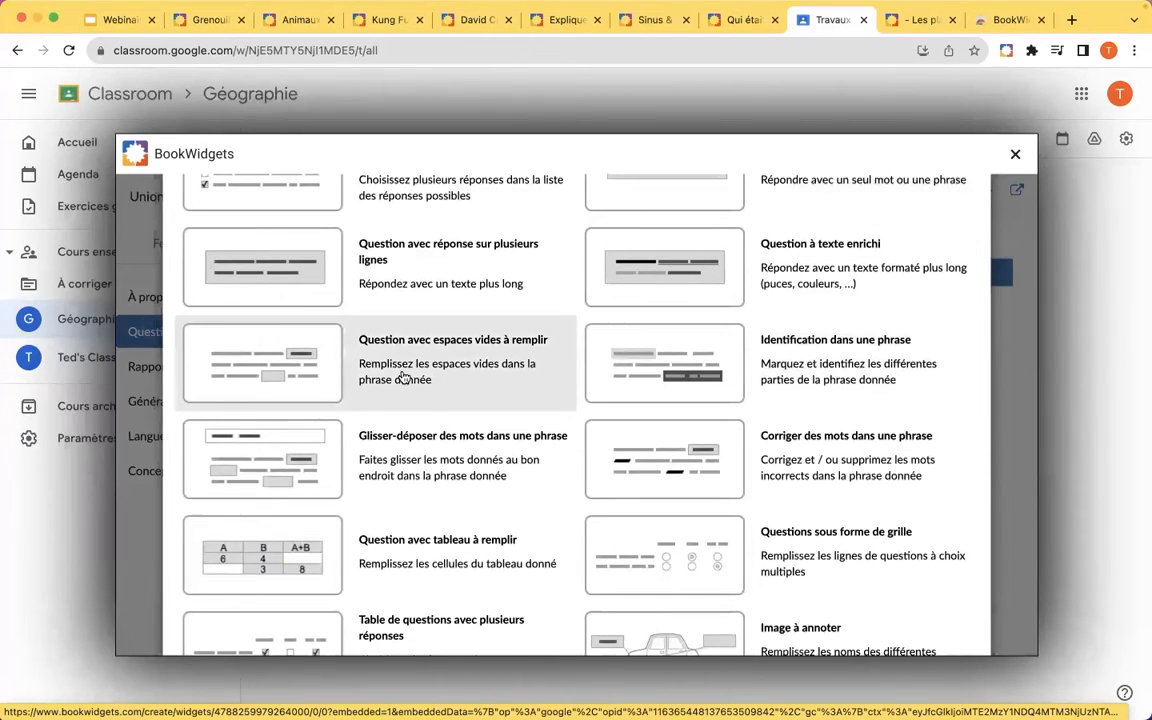
scroll(402, 376, "down", 5)
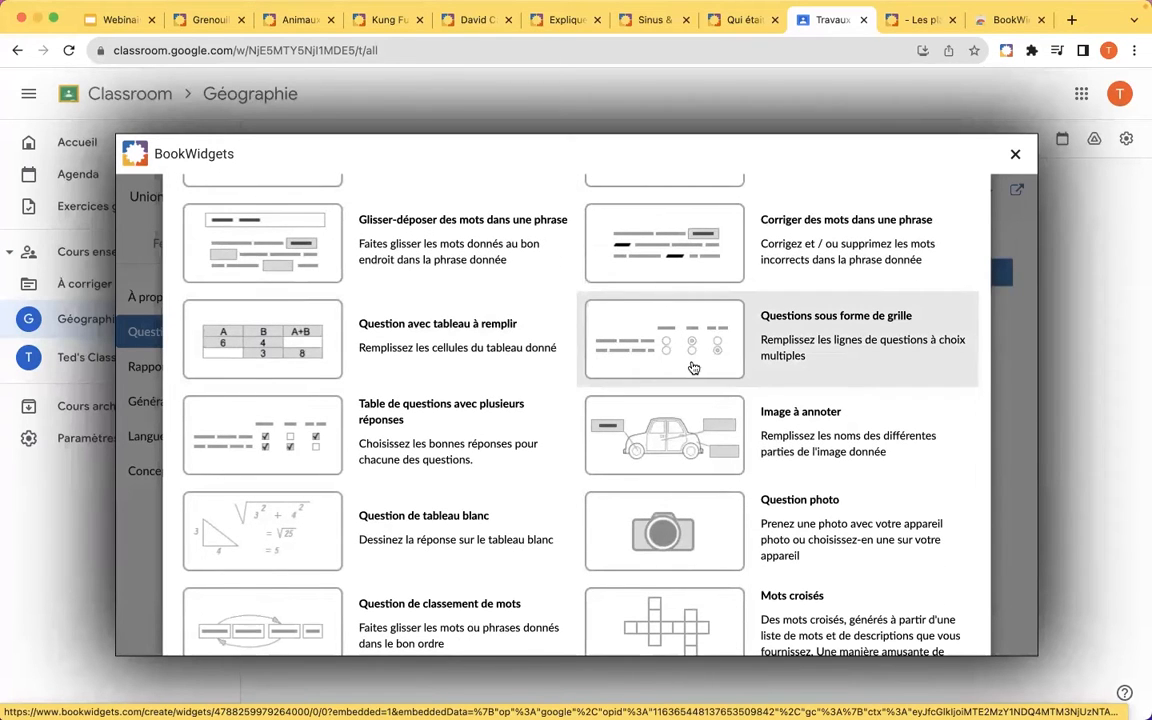
scroll(660, 370, "down", 7)
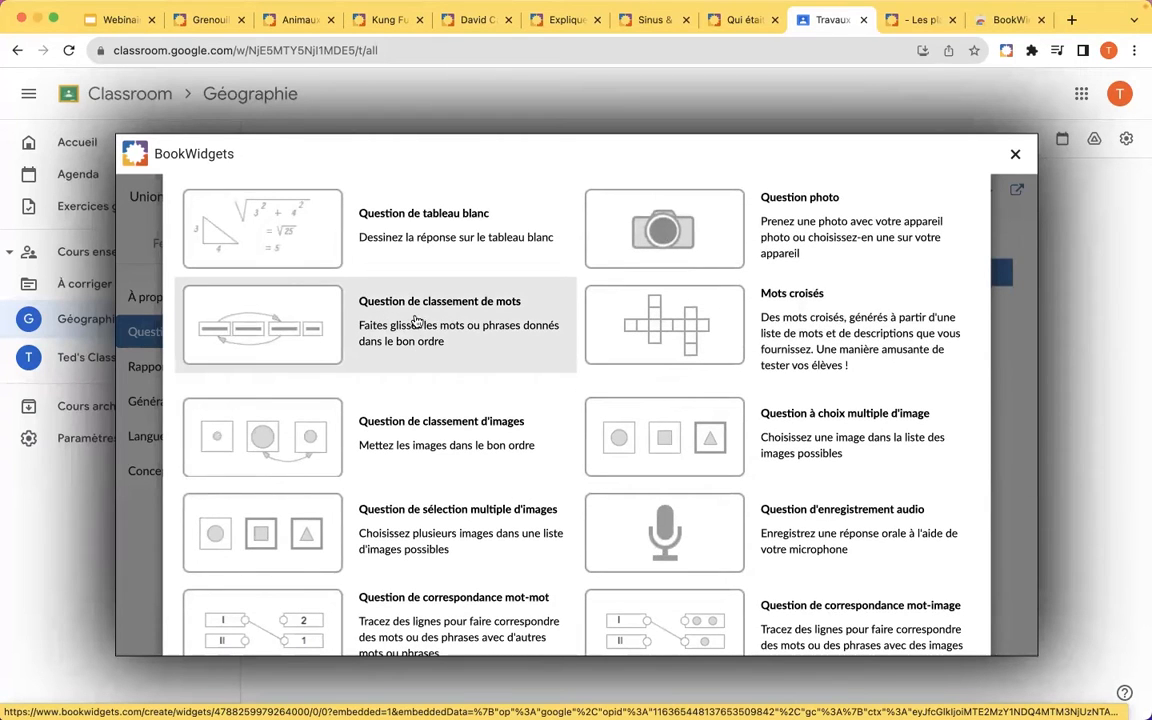
scroll(430, 320, "down", 7)
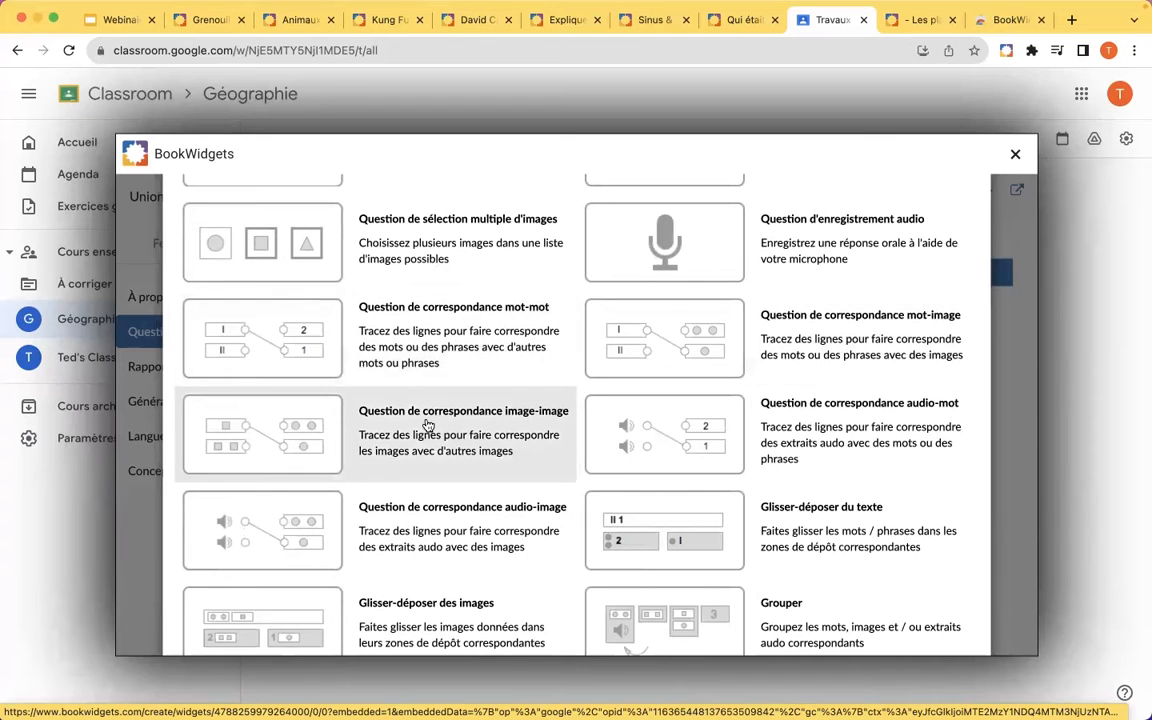
scroll(512, 390, "down", 8)
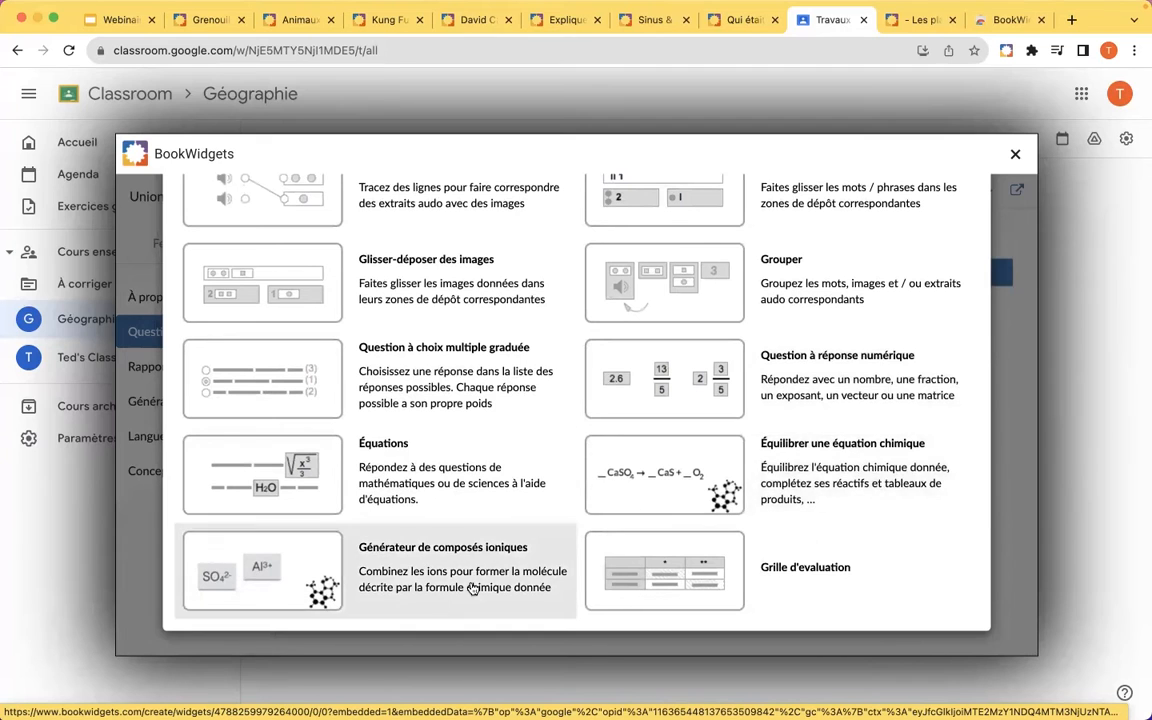
scroll(504, 569, "up", 15)
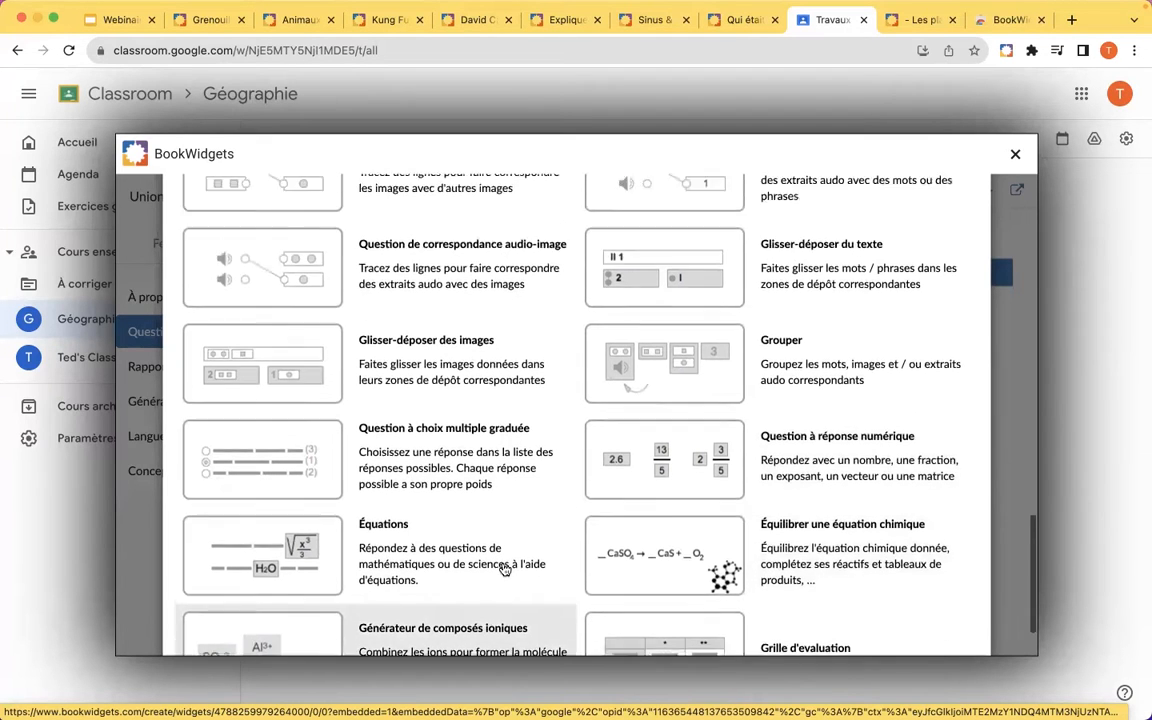
scroll(504, 569, "up", 3)
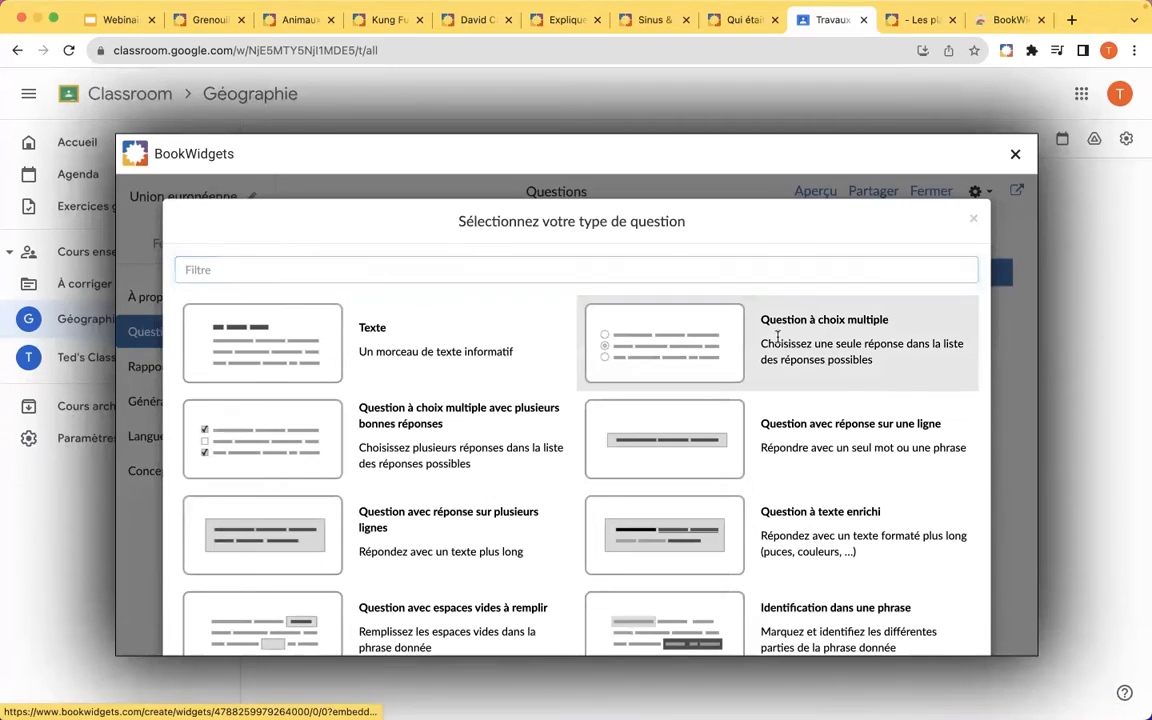
Add a Question à choix multiple with the question text "Quelle est la capitale de le Belgique?".
left_click(698, 335)
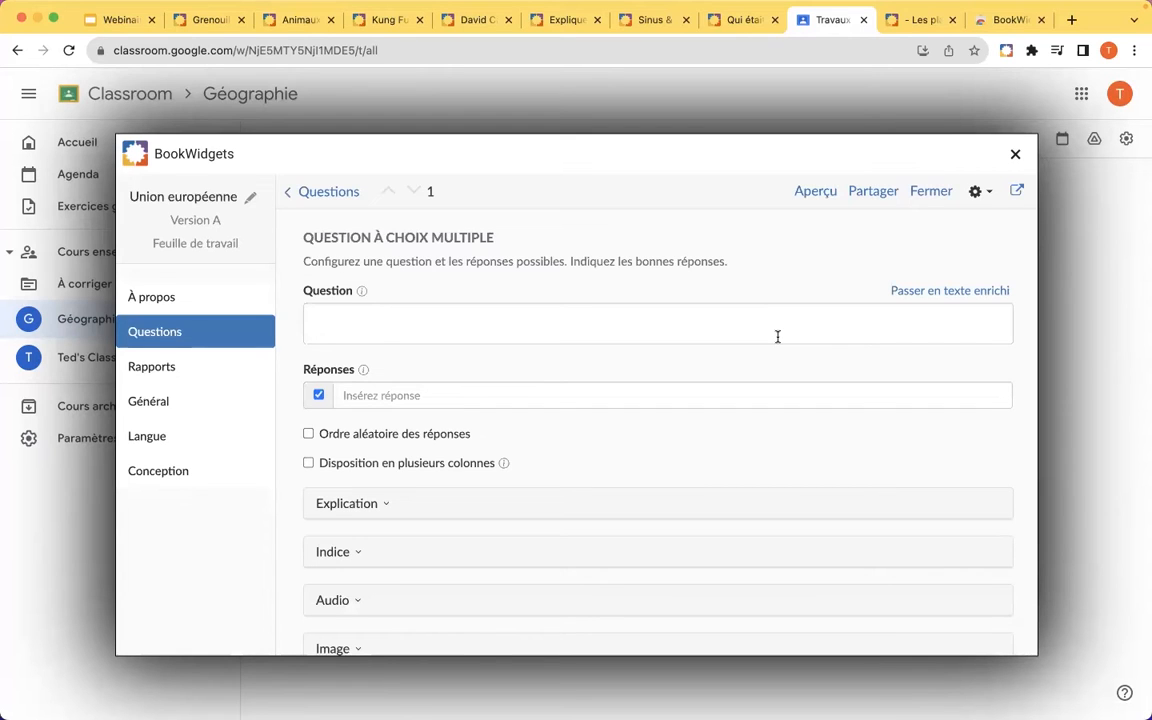
left_click(555, 326)
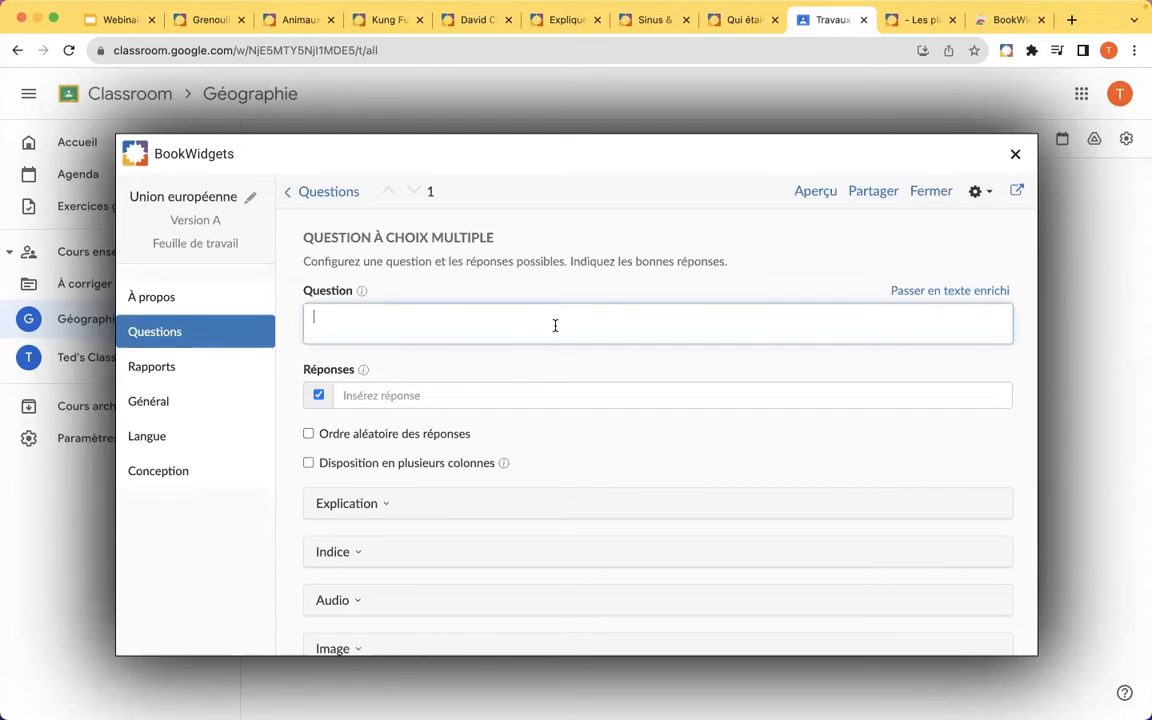
type("Quelle est la cap")
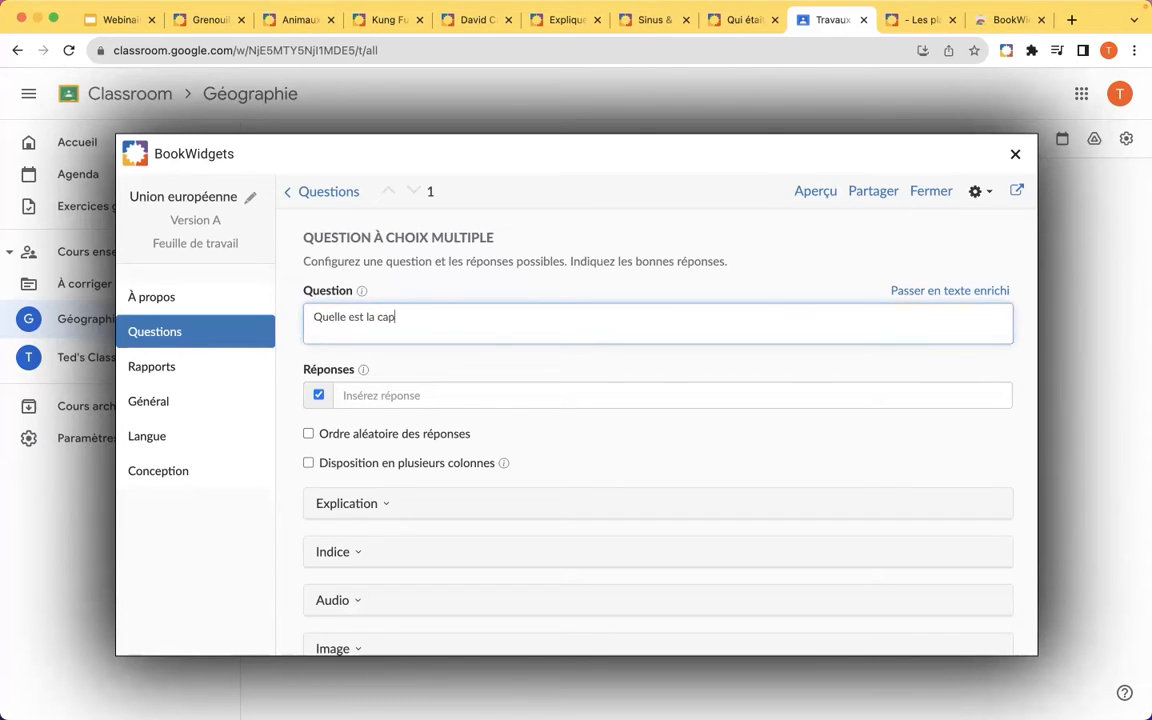
type("itale de le Belgique?")
Enter the answers Paris, Berlin, Stockholm and Bruxelles for the multiple-choice question and mark Bruxelles as the correct one.
left_click(501, 386)
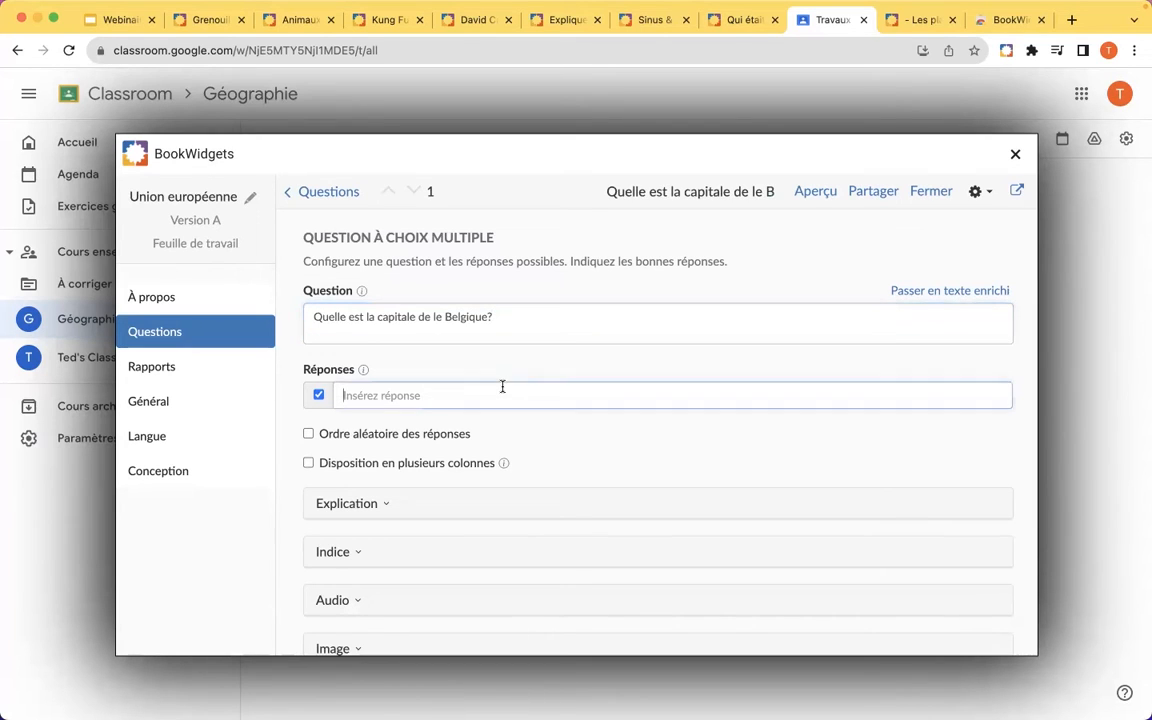
scroll(608, 380, "down", 1)
type("Paris")
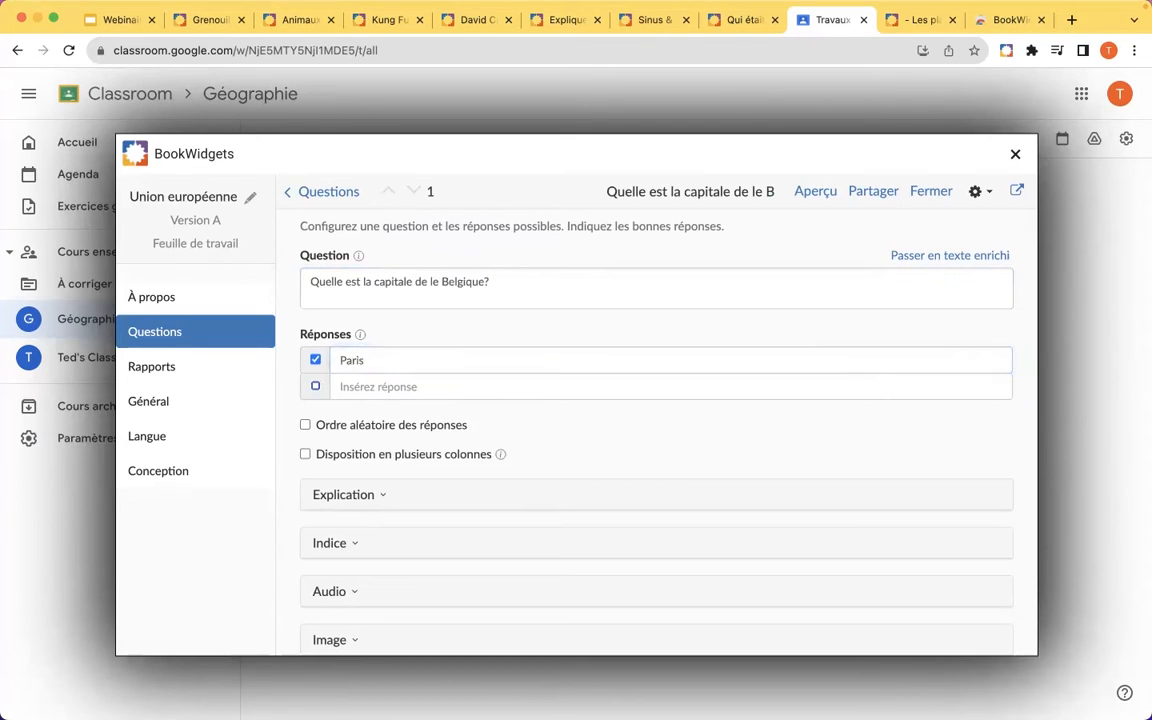
key("Return")
type("Berlin")
key("Return")
type("Stockholm")
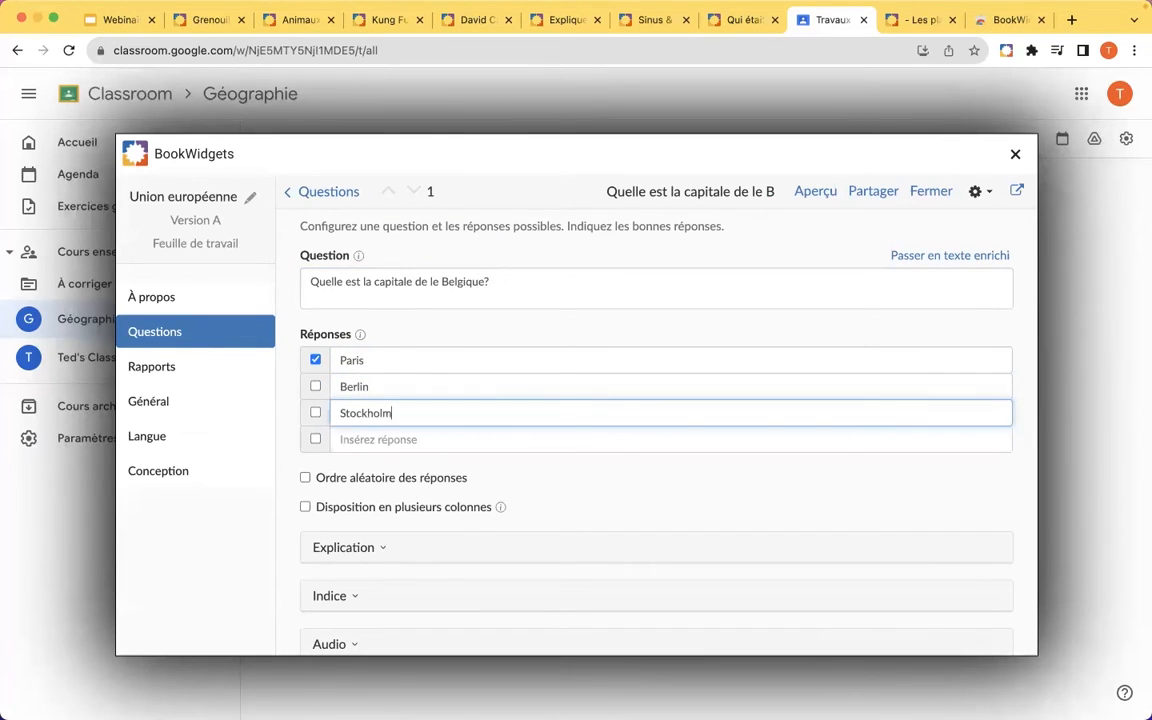
key("Return")
type("Bruxelles")
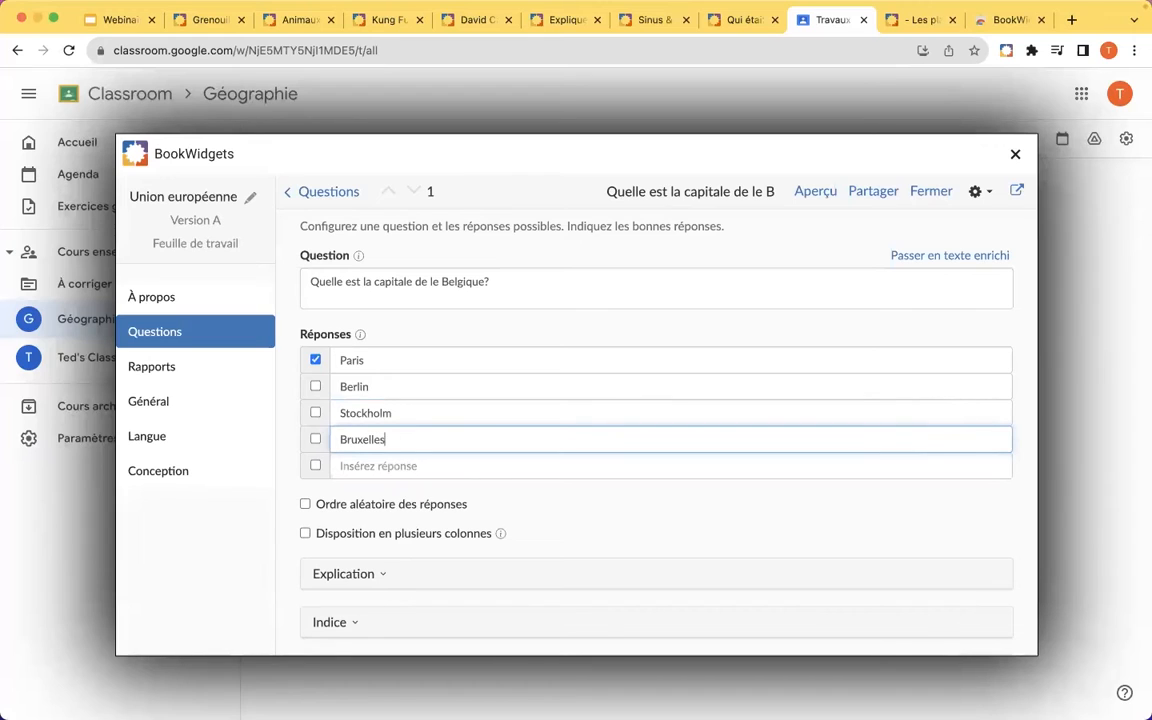
left_click(316, 439)
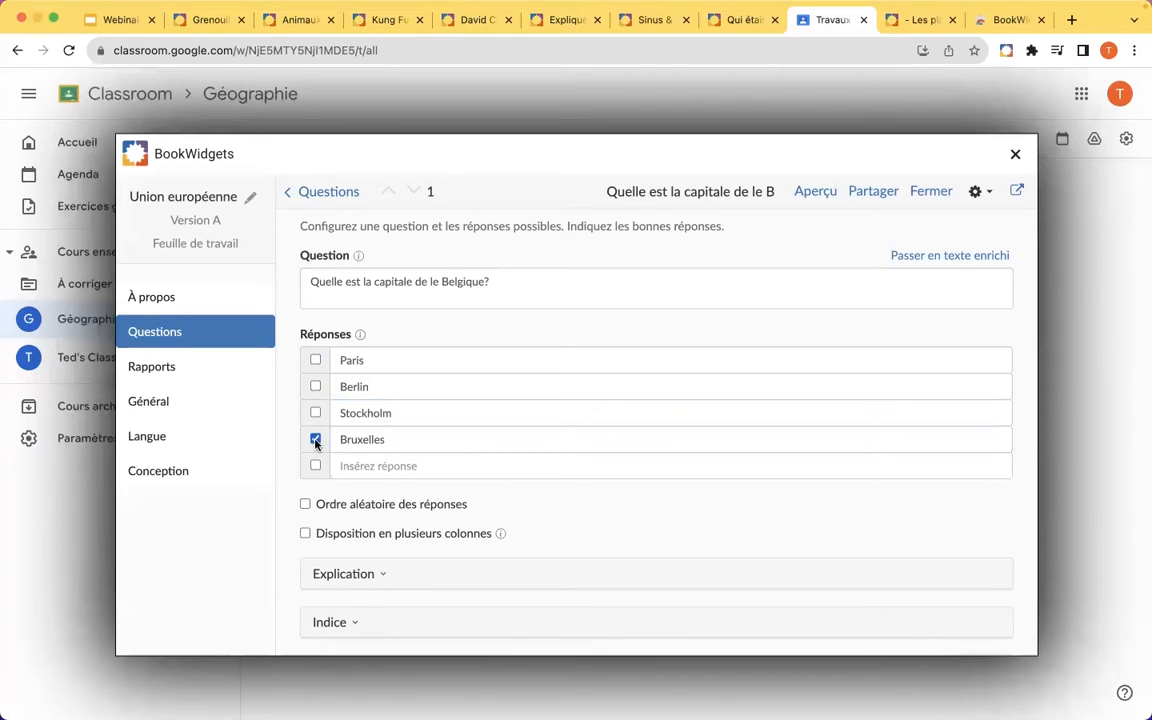
scroll(403, 460, "up", 1)
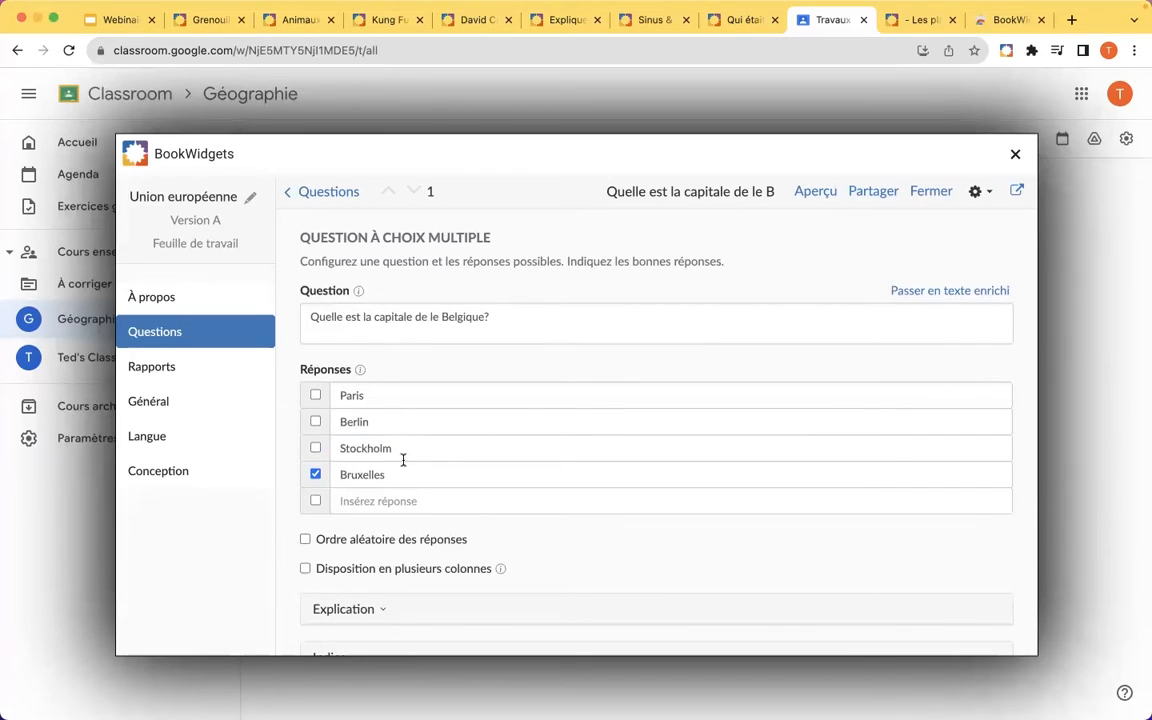
Preview the "Union européenne" worksheet in the student view and examine its Conception and Imprimer options up close.
left_click(800, 200)
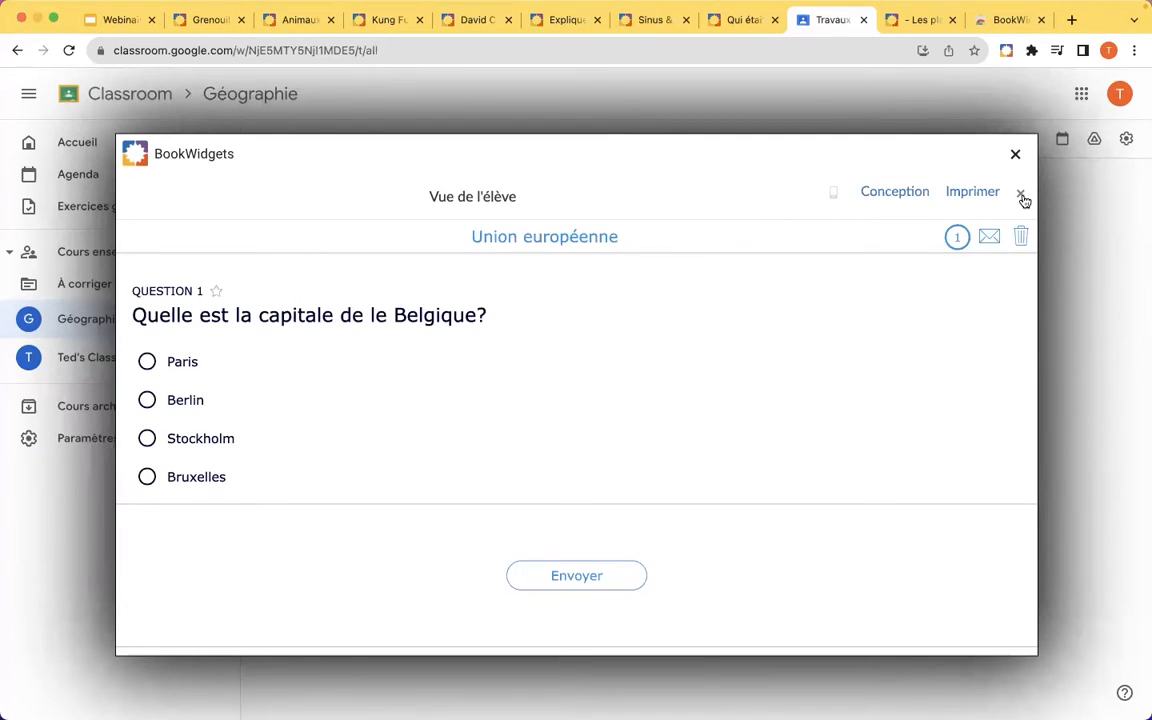
scroll(1023, 202, "up", 5)
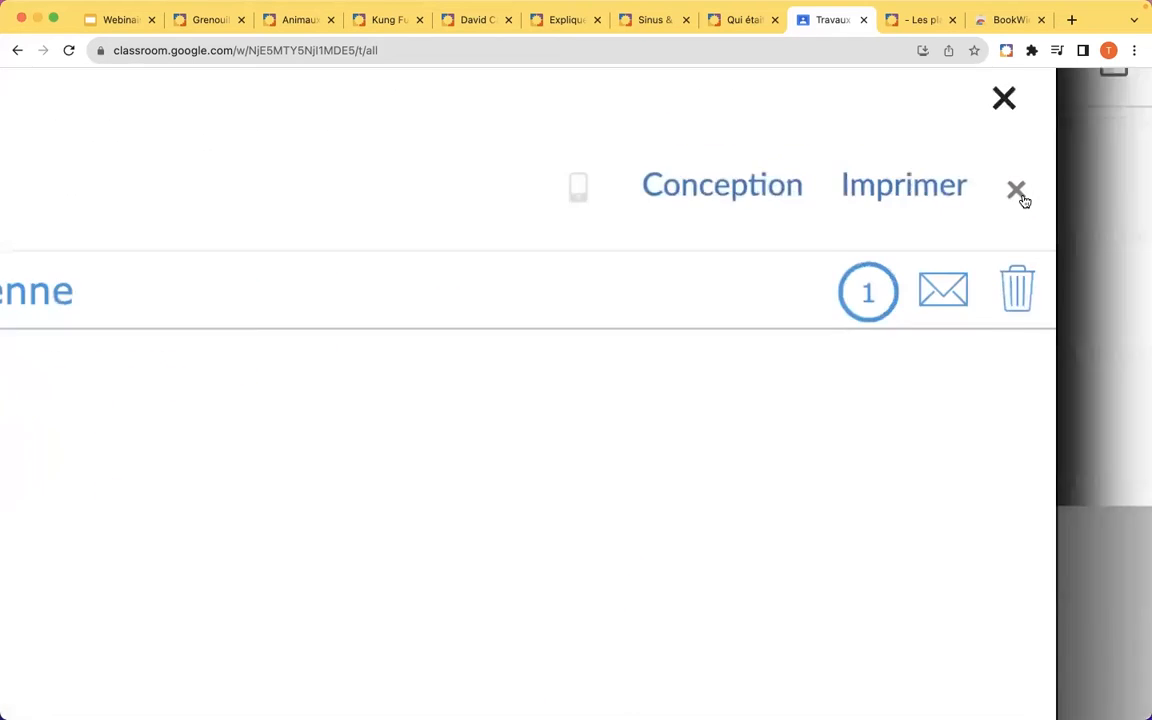
scroll(1003, 201, "up", 2)
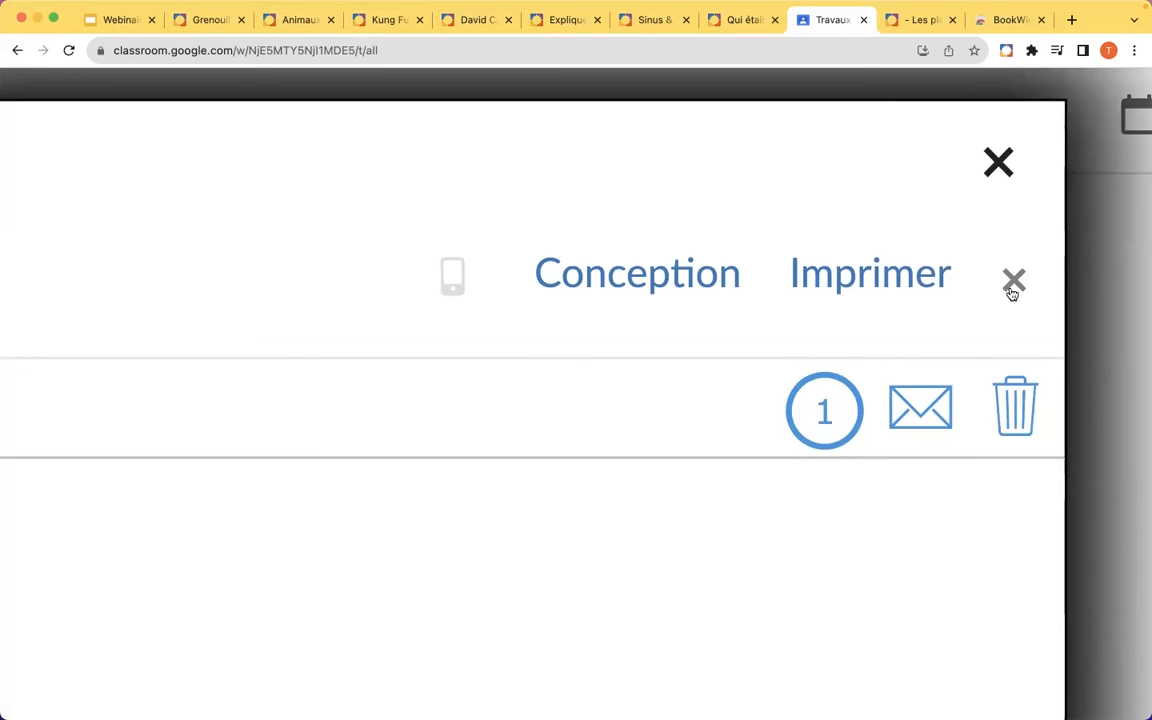
Leave the preview, enable Ordre aléatoire des réponses and Disposition en plusieurs colonnes for the question, and check the layout in the student view.
scroll(1012, 294, "down", 5)
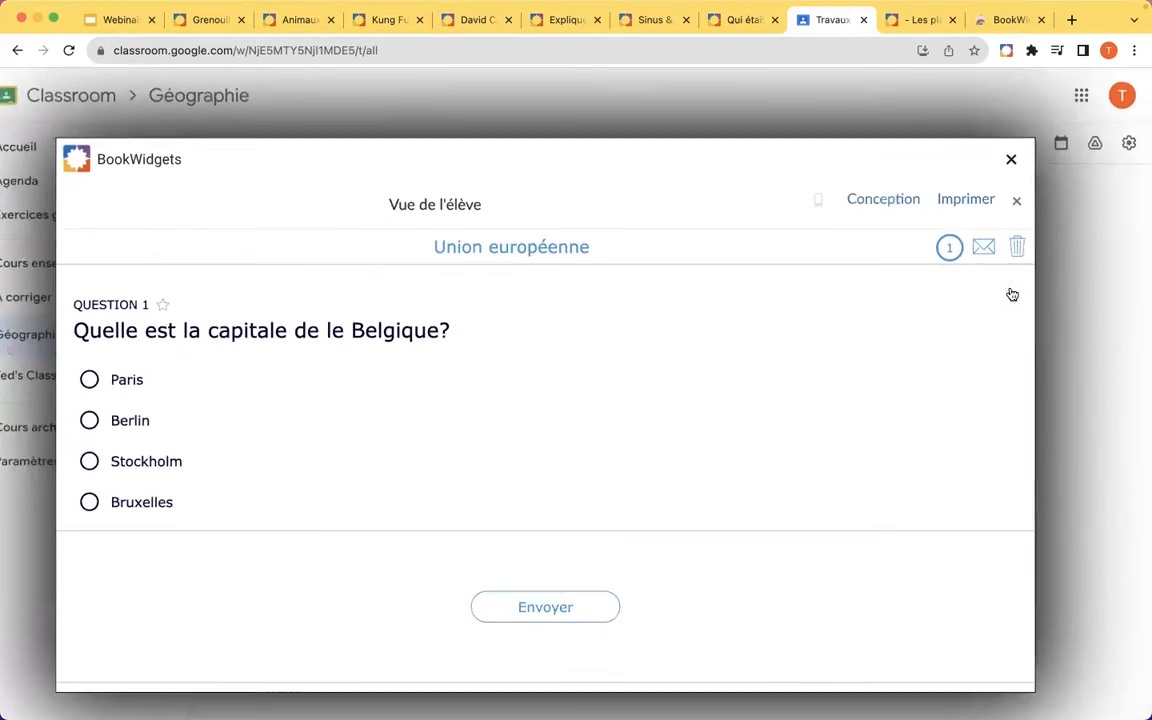
scroll(1012, 294, "down", 3)
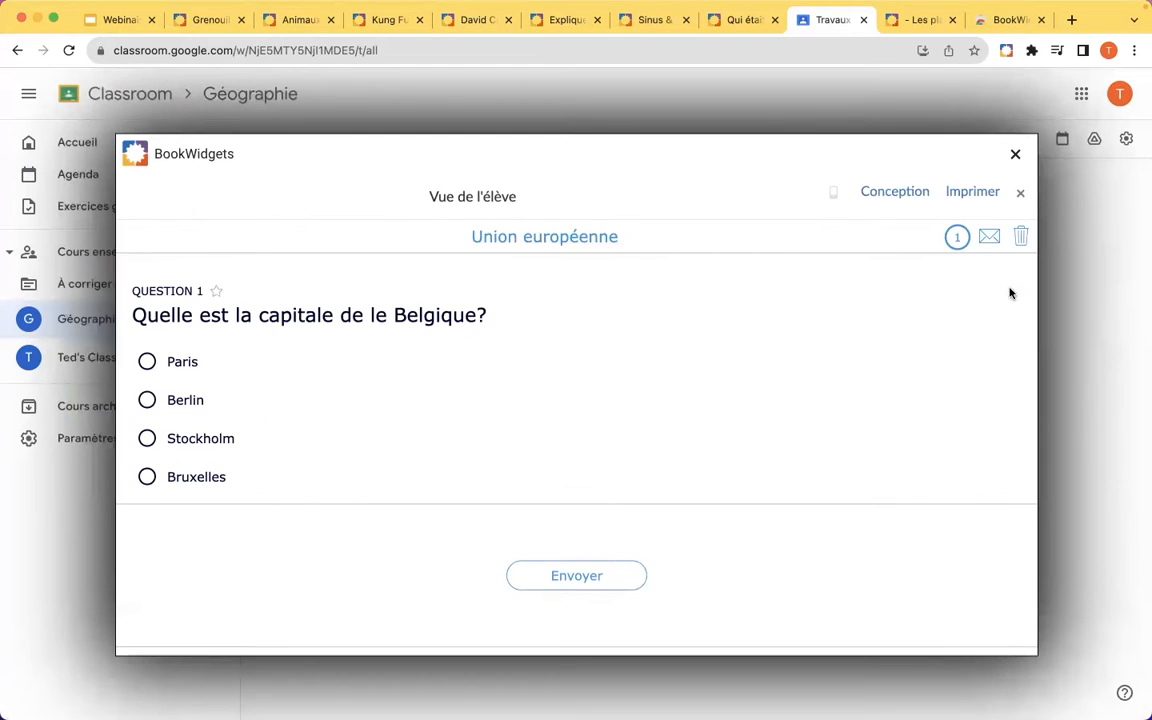
left_click(1022, 197)
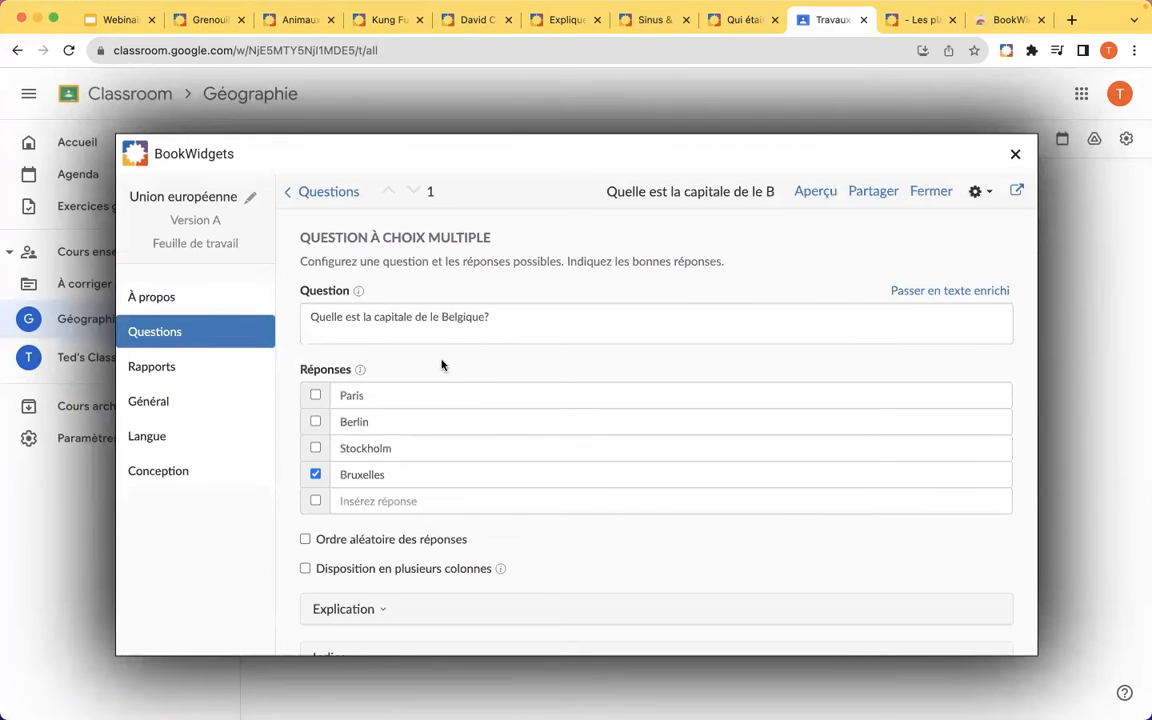
scroll(540, 365, "down", 2)
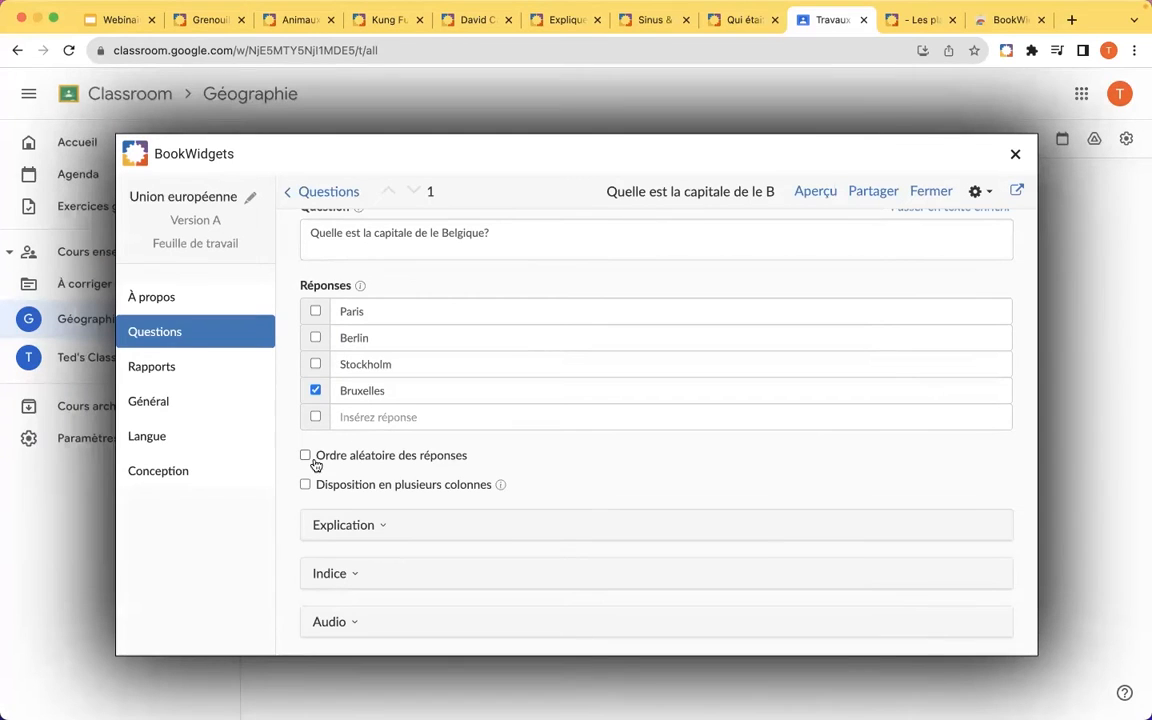
left_click(817, 196)
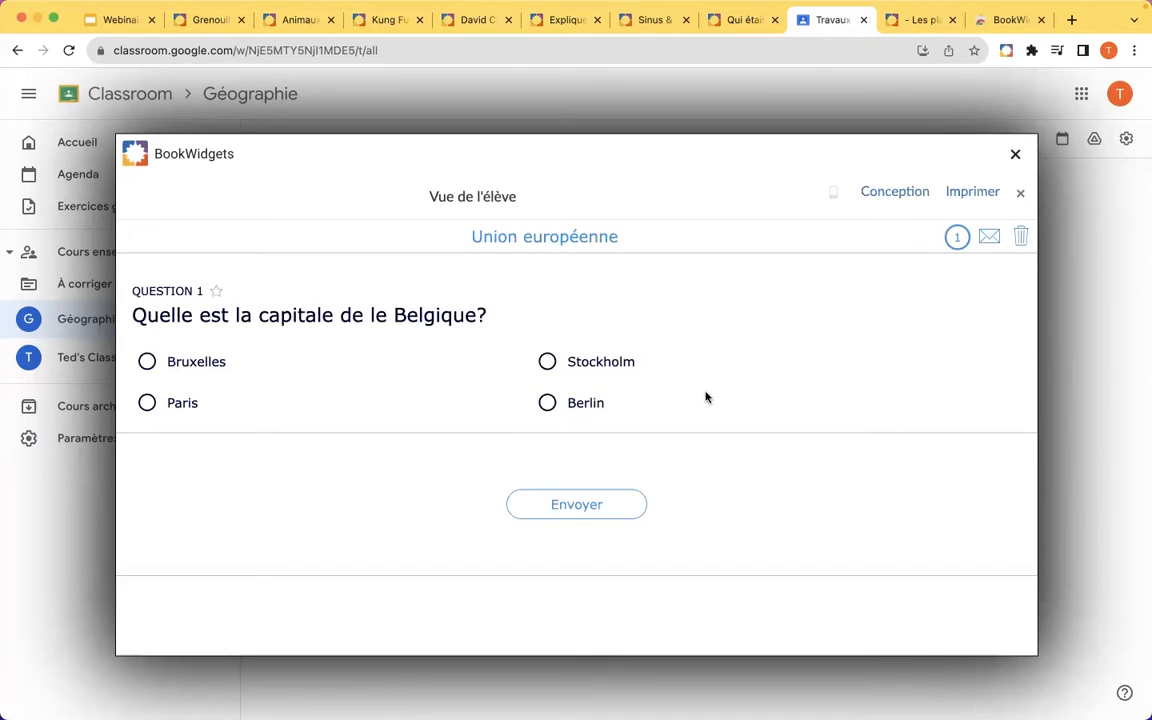
left_click(1021, 195)
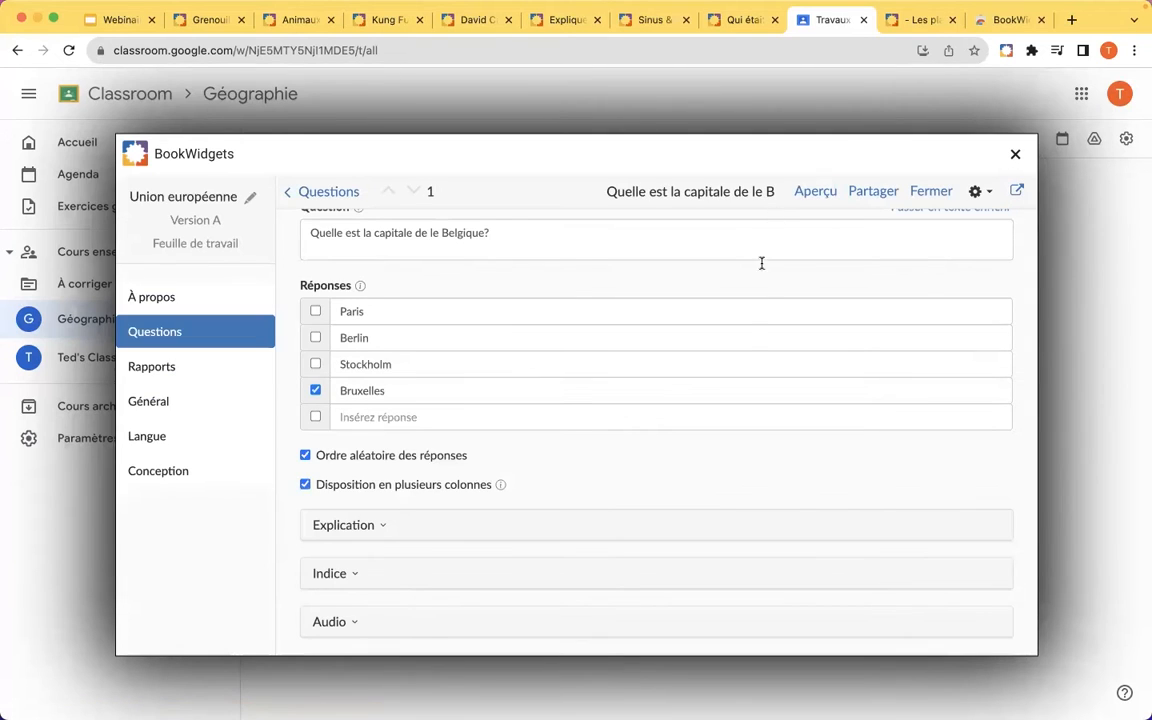
Review the question's additional settings and inspect the optional Explication section, leaving it empty.
scroll(669, 404, "up", 3)
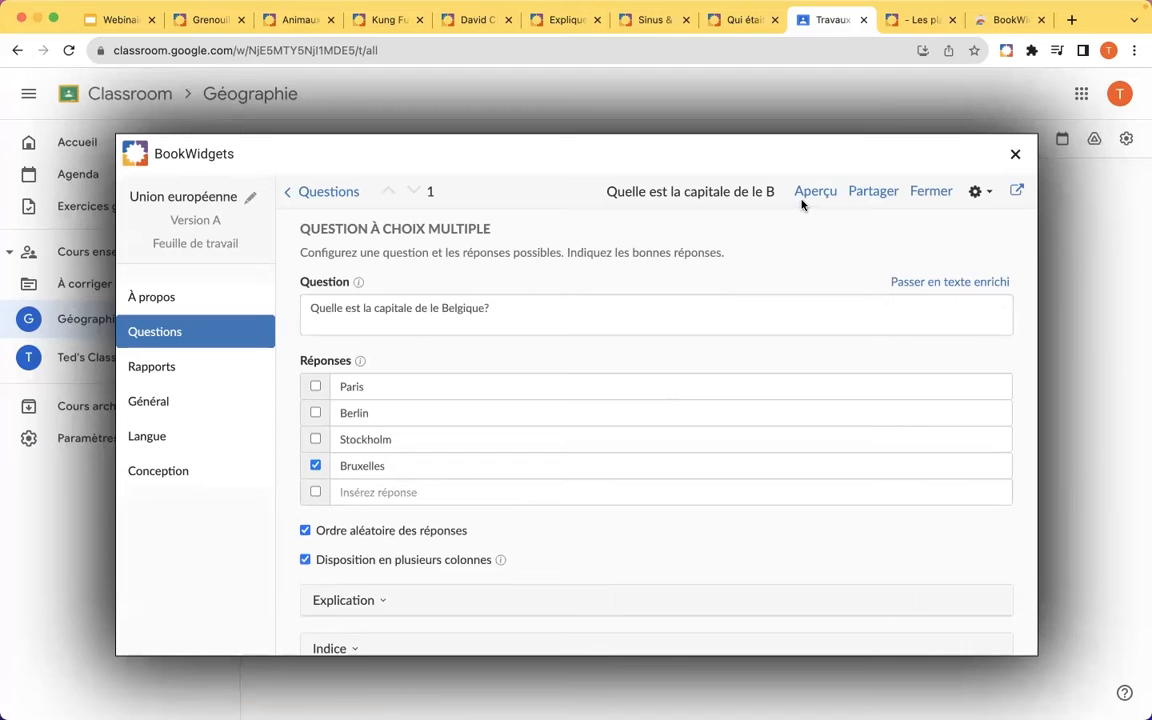
scroll(540, 391, "down", 3)
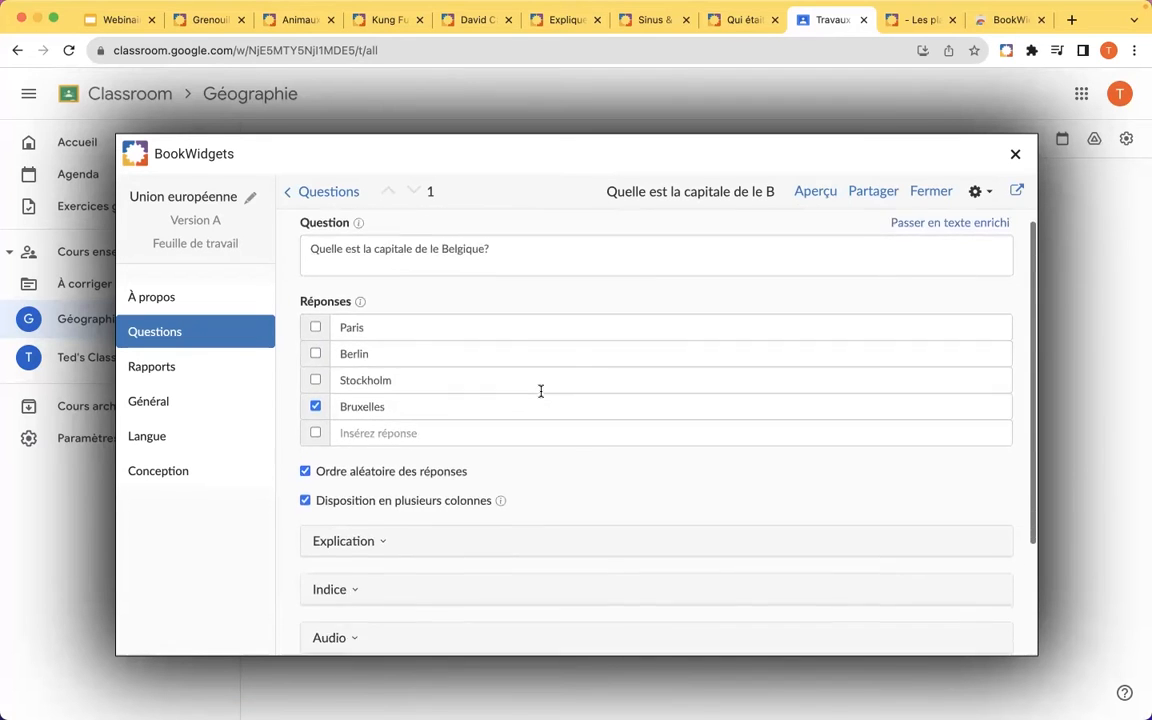
scroll(540, 391, "down", 5)
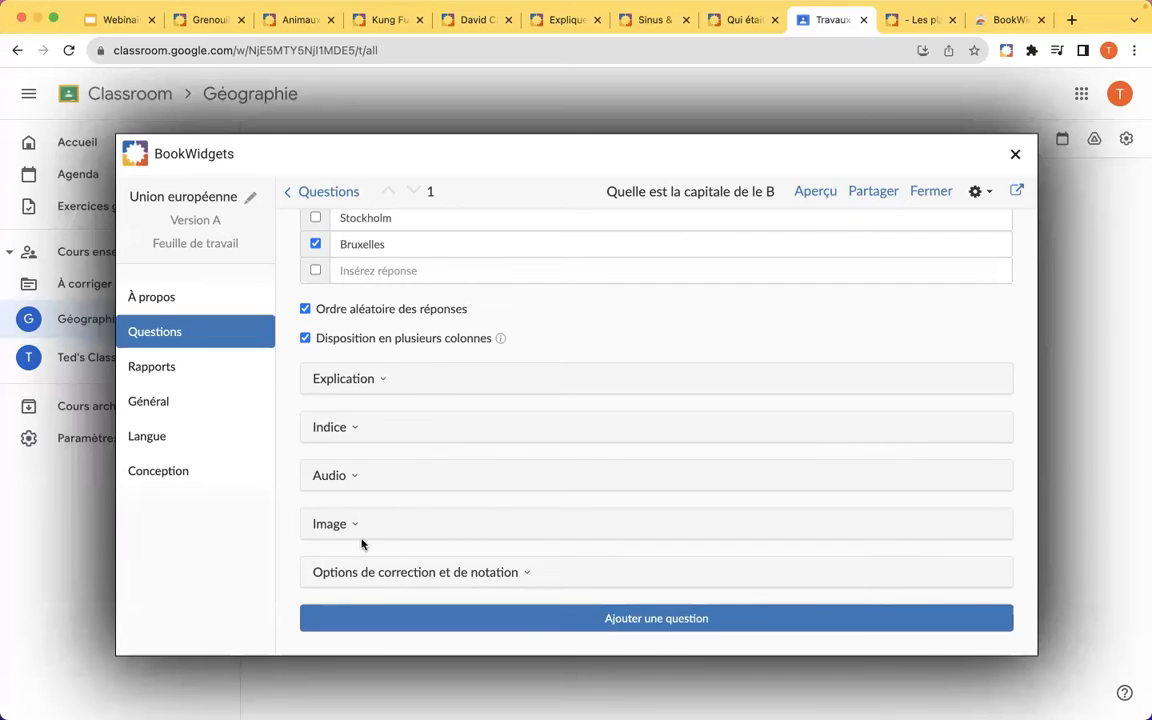
left_click(400, 388)
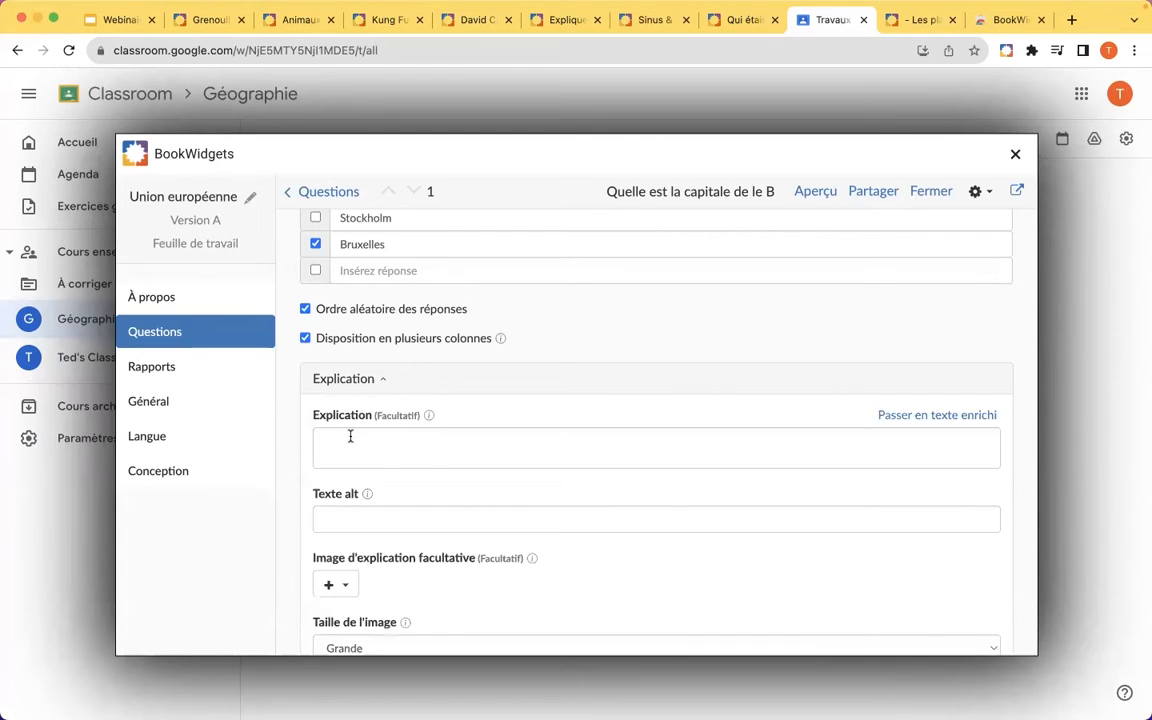
left_click(405, 417)
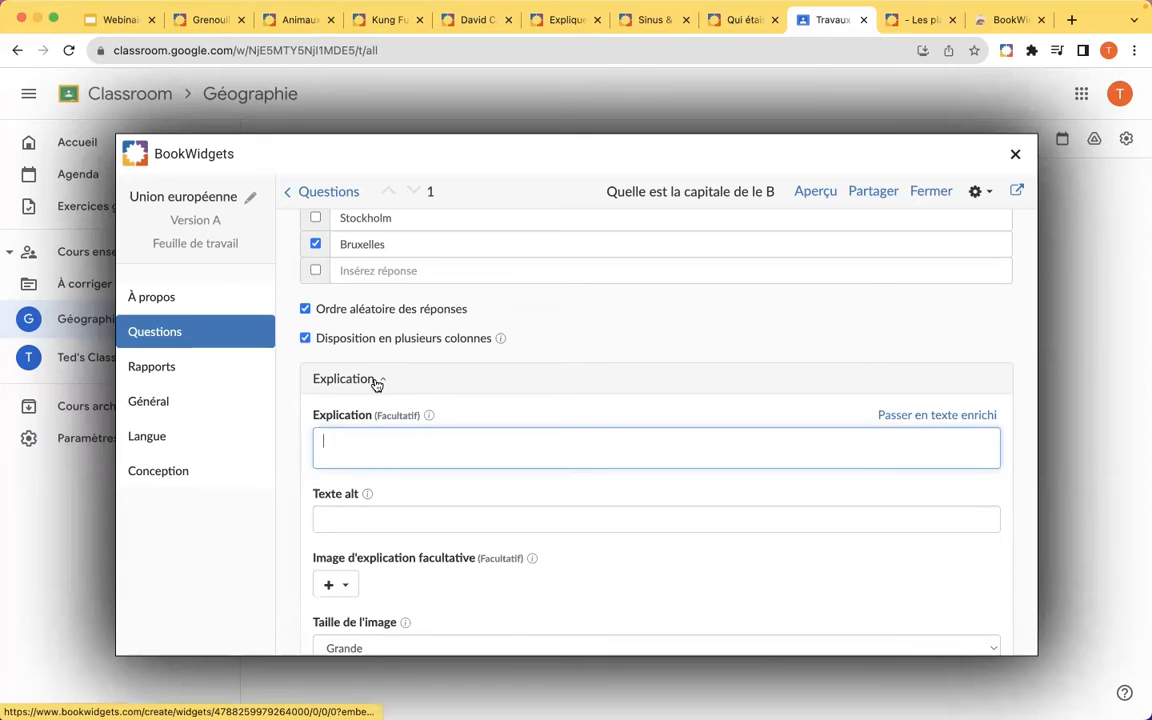
left_click(376, 382)
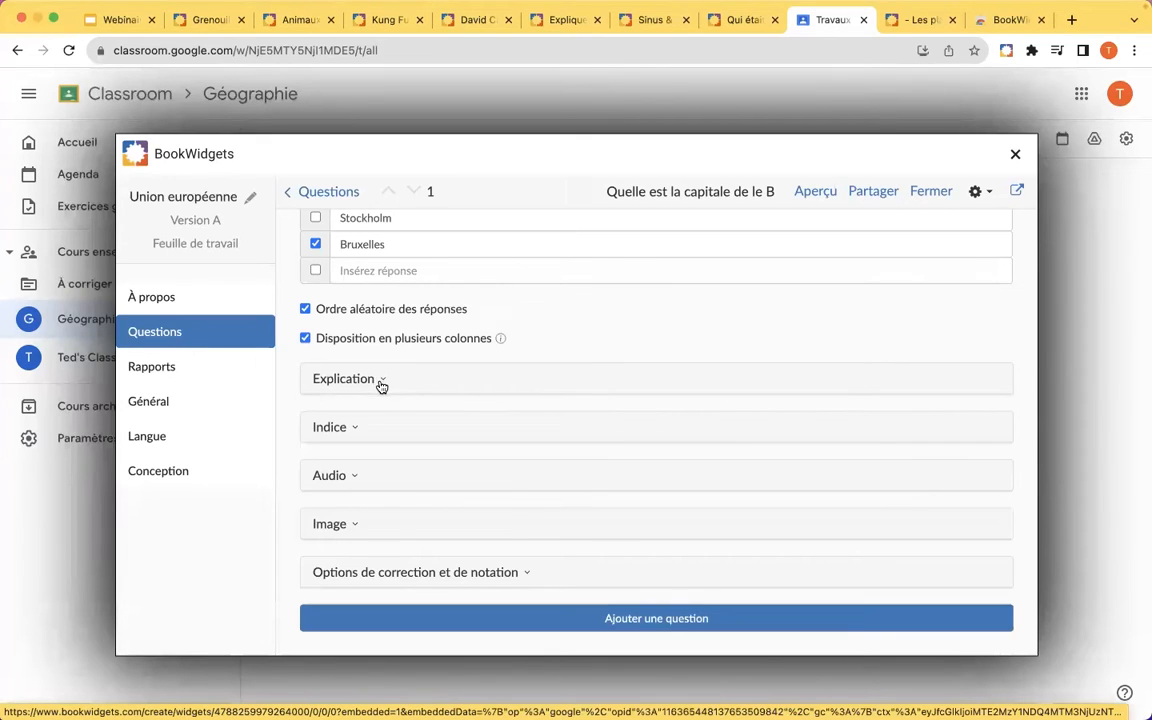
Inspect the question's Indice section and switch its hint field to rich text.
left_click(358, 433)
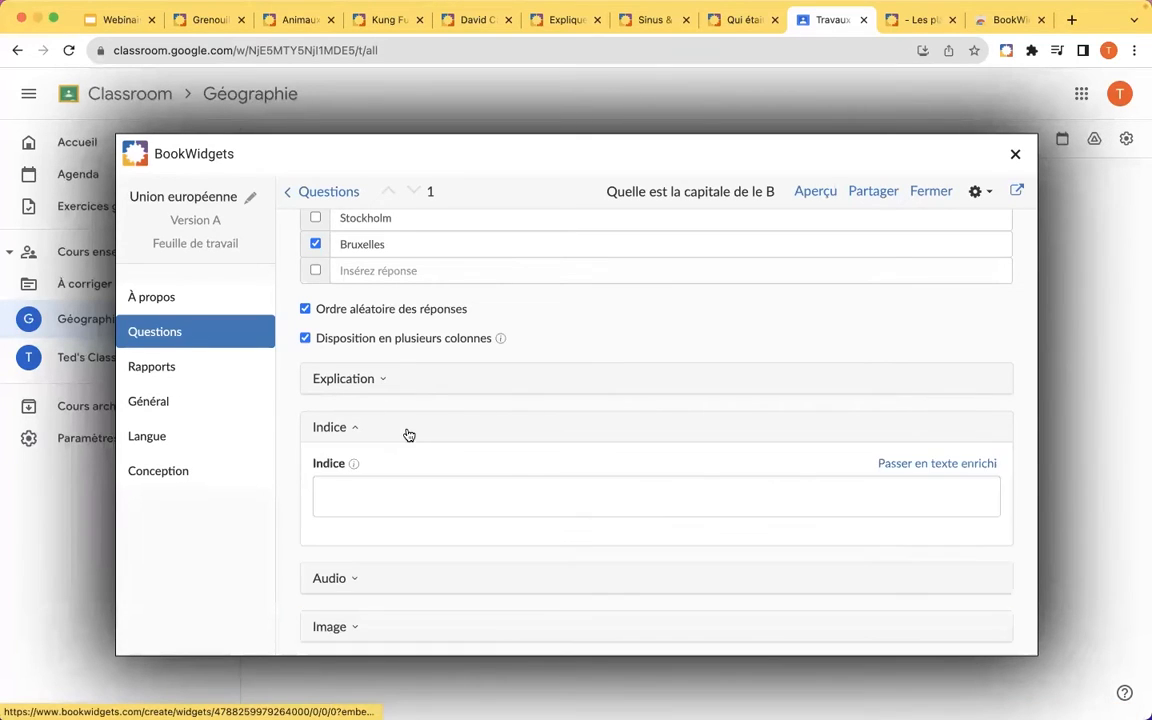
scroll(406, 434, "down", 2)
left_click(383, 416)
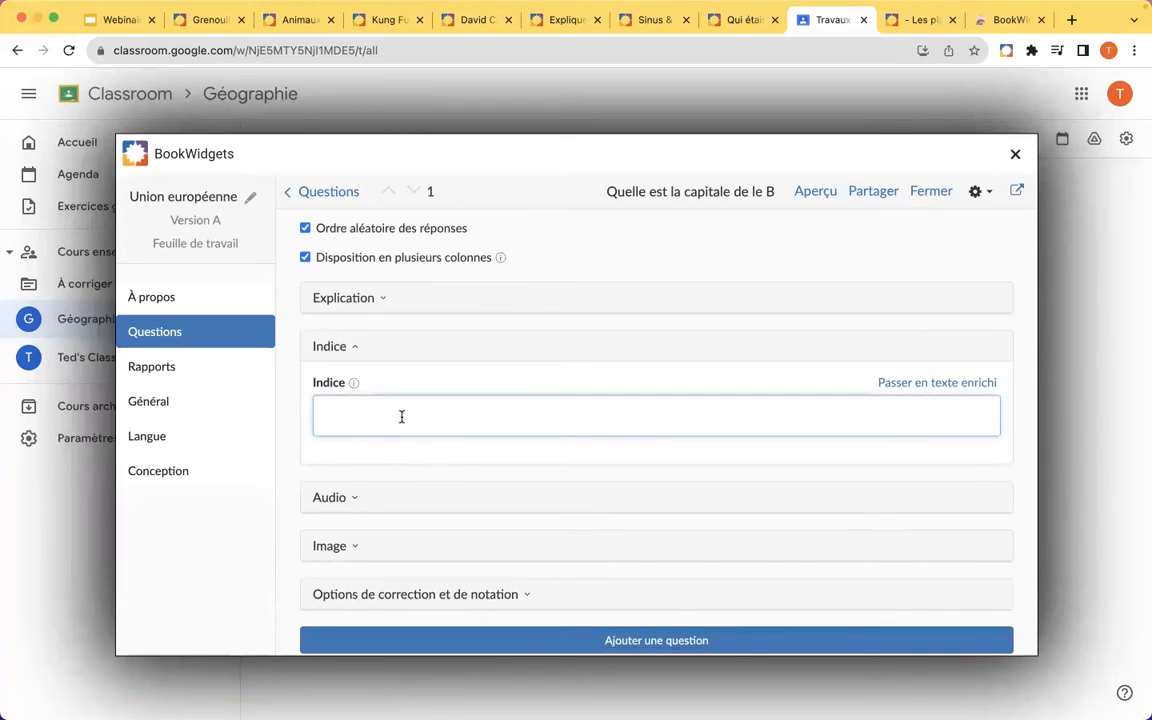
scroll(452, 420, "up", 1)
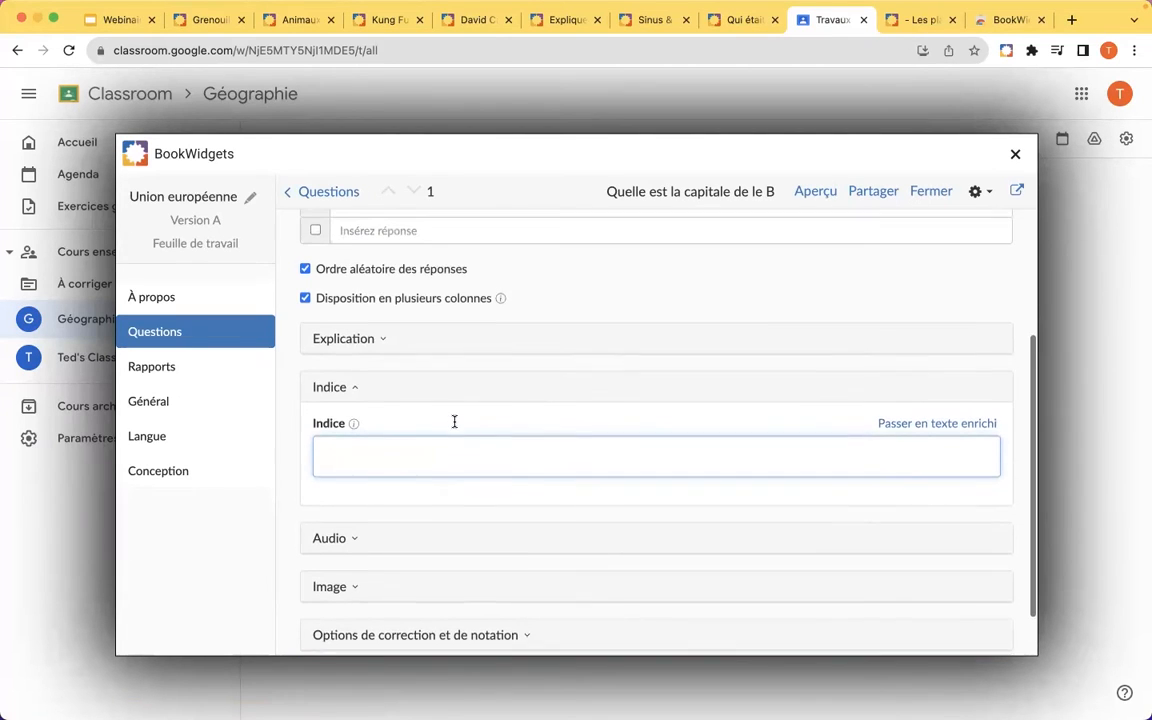
scroll(454, 421, "up", 1)
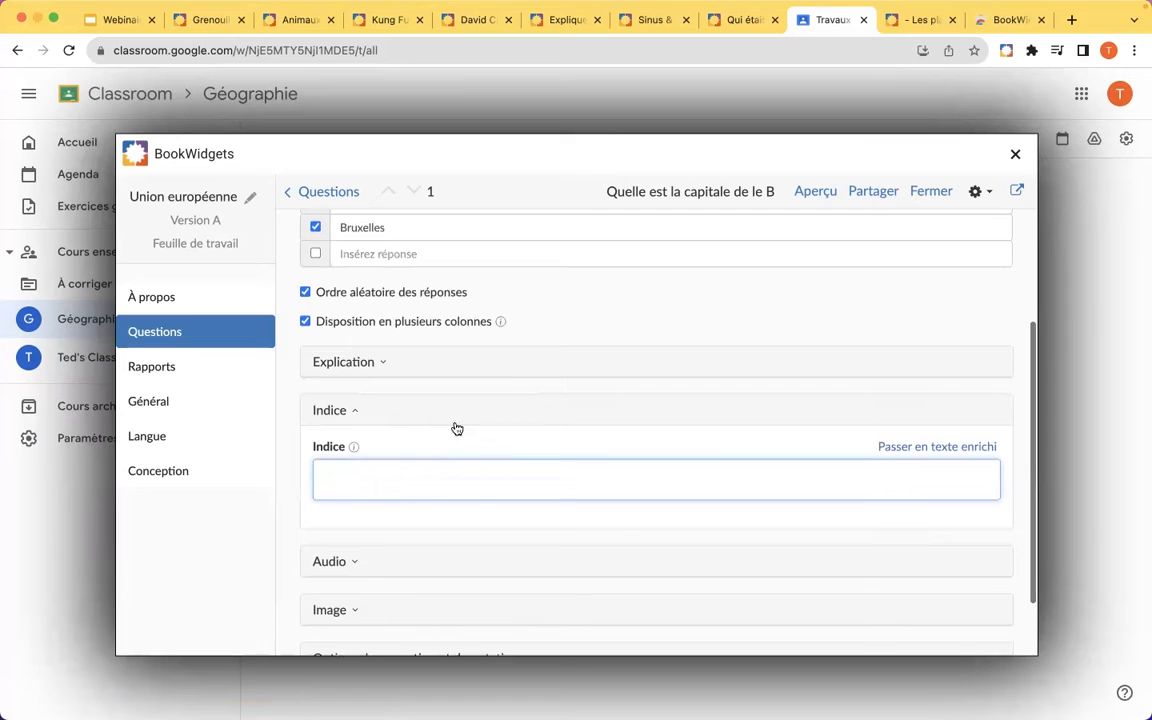
left_click(946, 452)
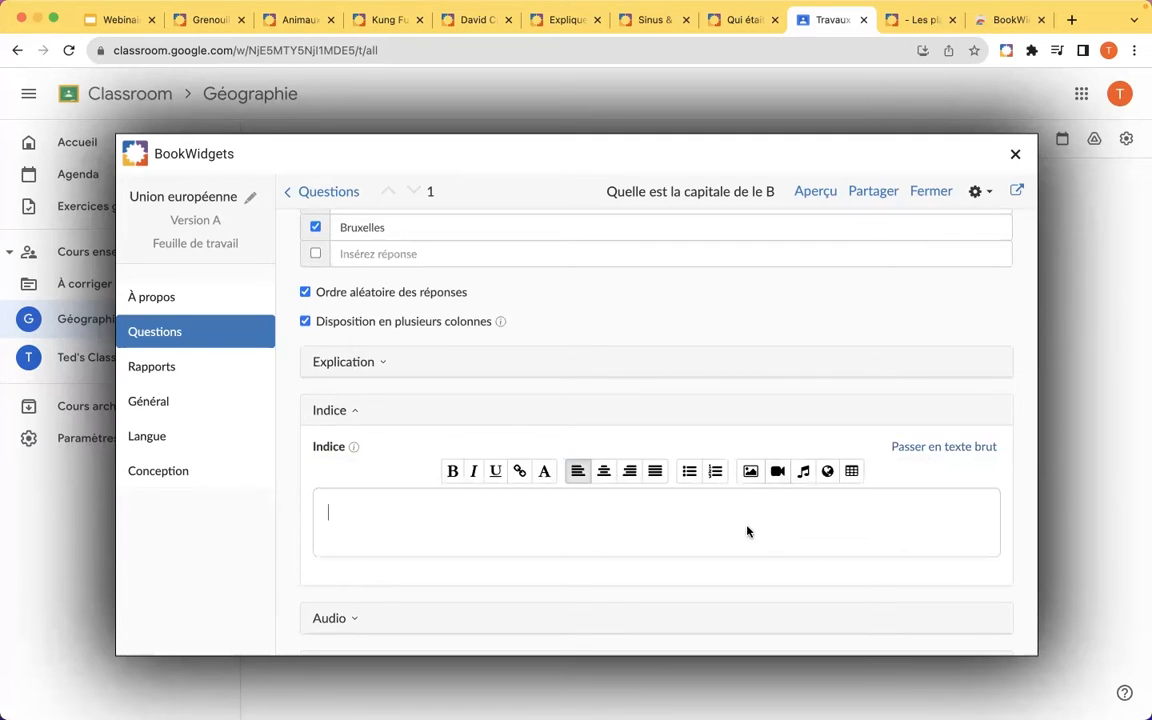
left_click(357, 417)
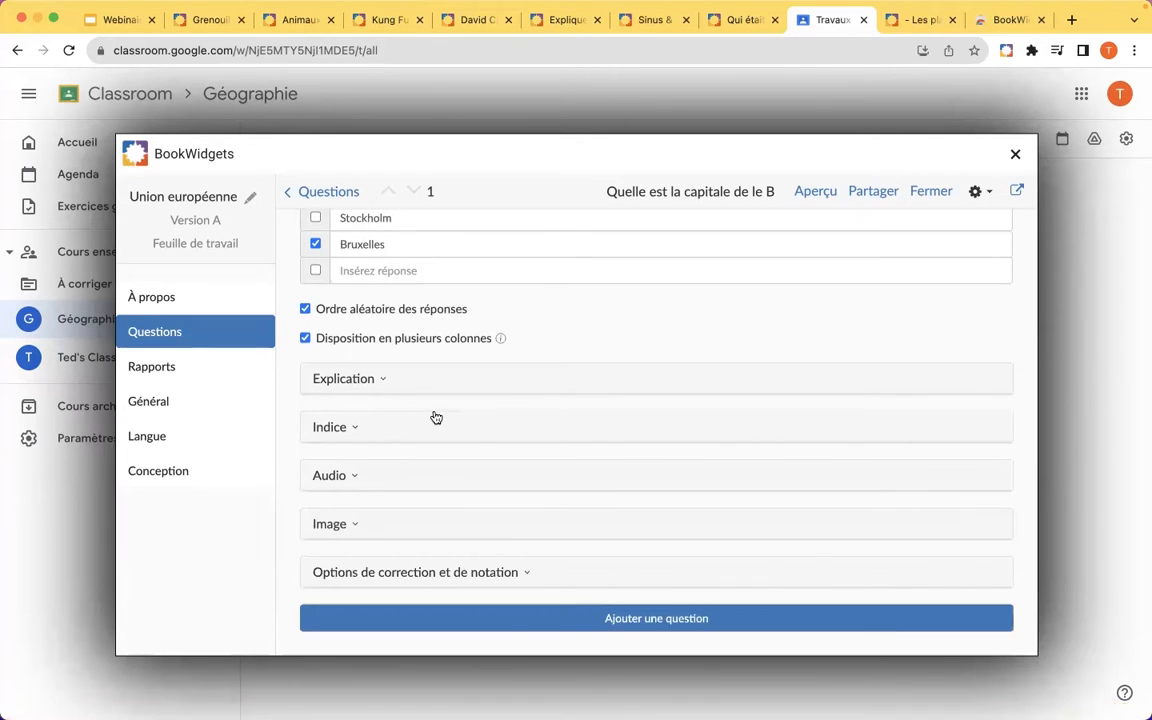
Record a fragment of about 2 seconds for the question's Audio section, allowing microphone access, and check it in the student view.
left_click(350, 477)
scroll(489, 481, "down", 2)
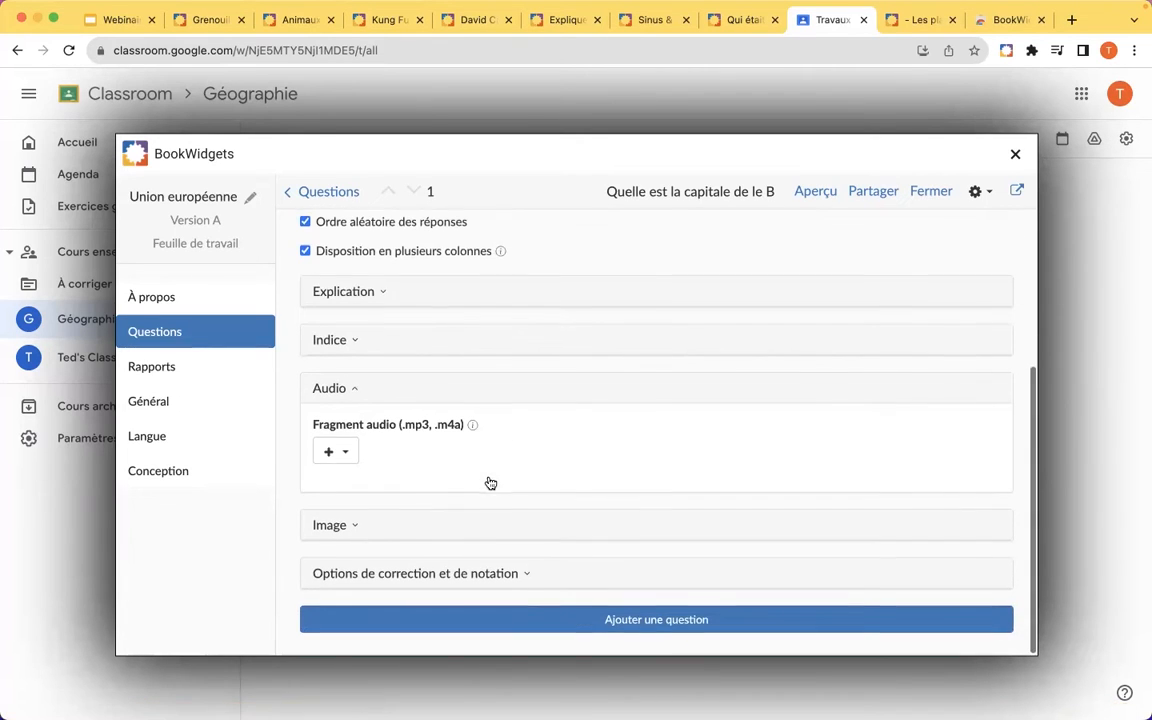
left_click(346, 456)
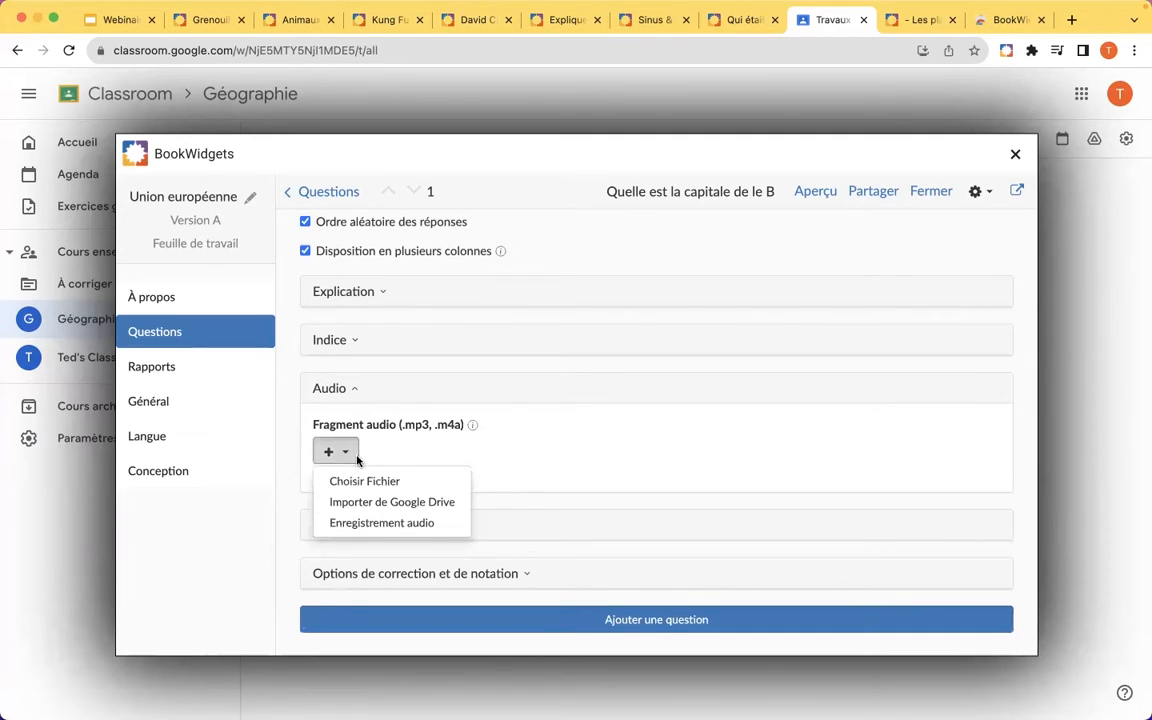
left_click(398, 527)
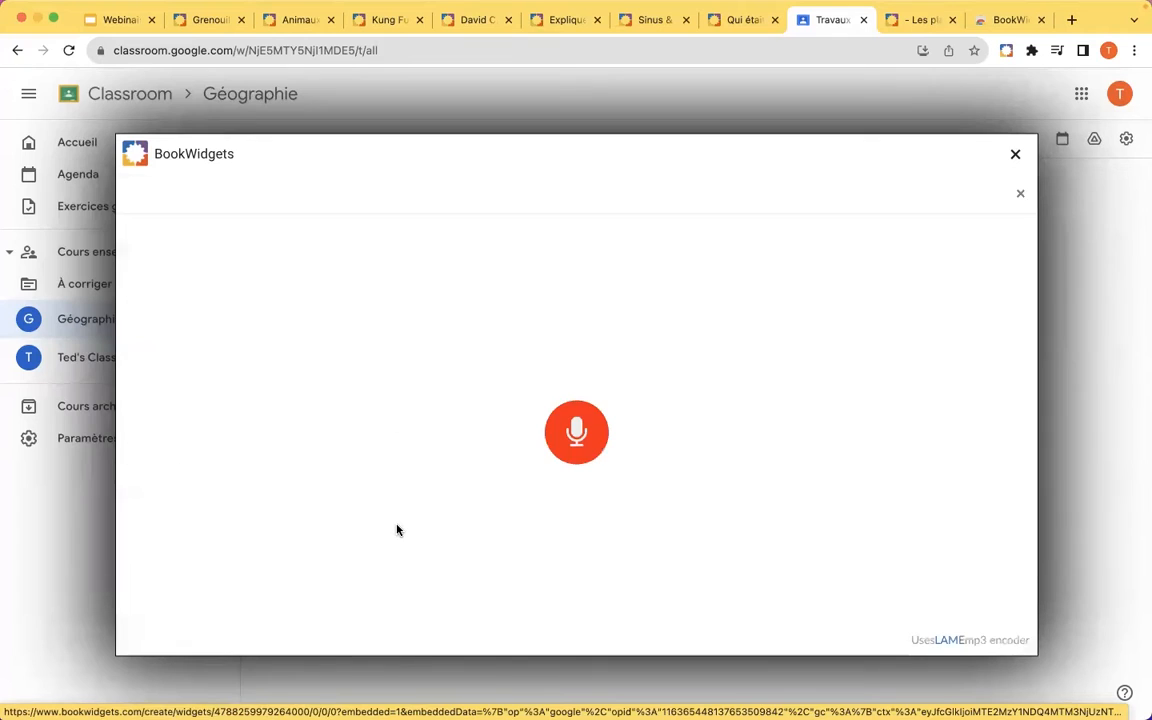
left_click(573, 435)
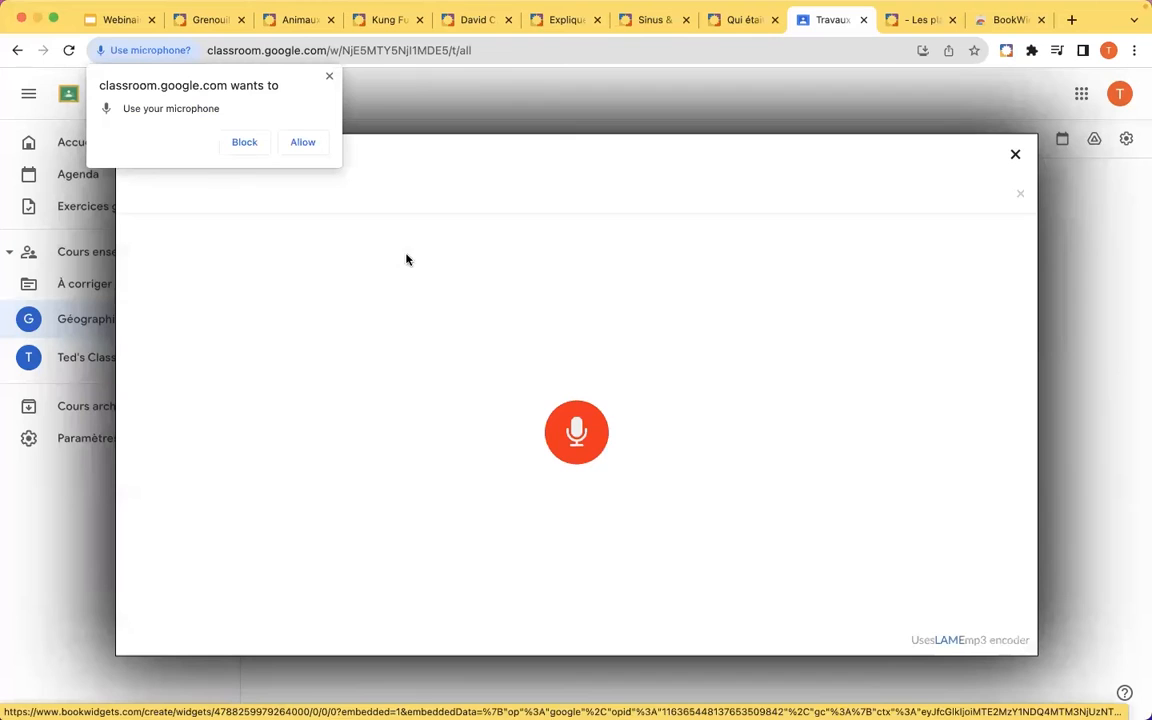
left_click(301, 143)
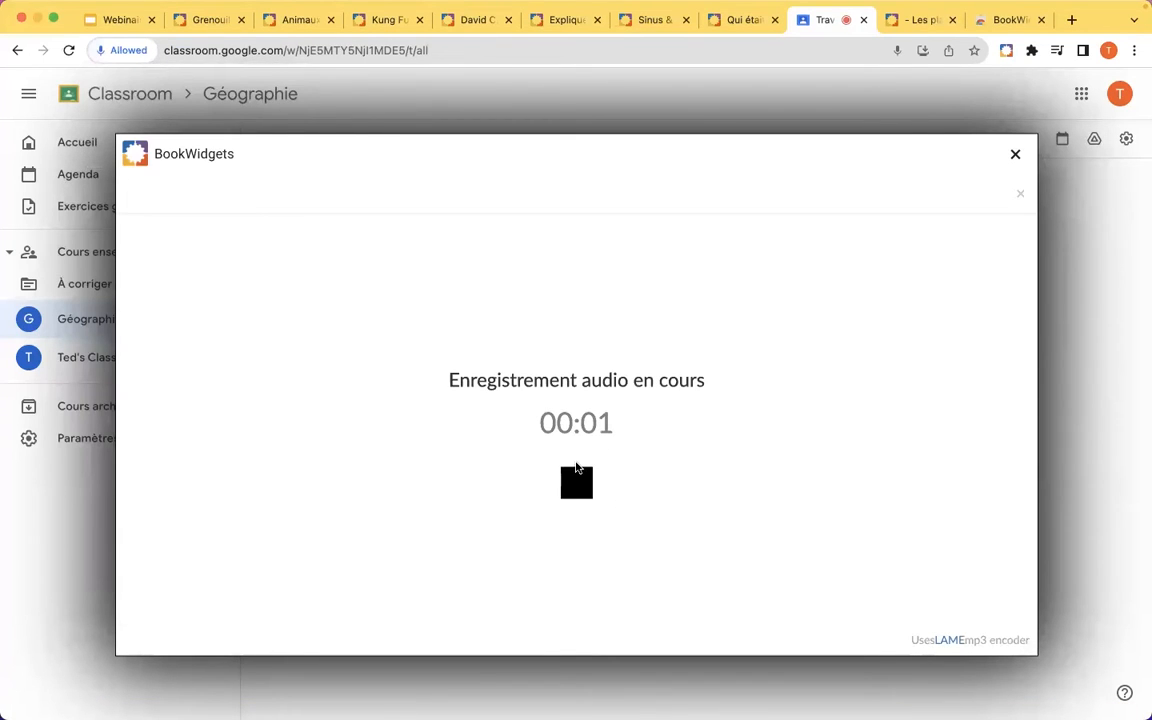
left_click(576, 482)
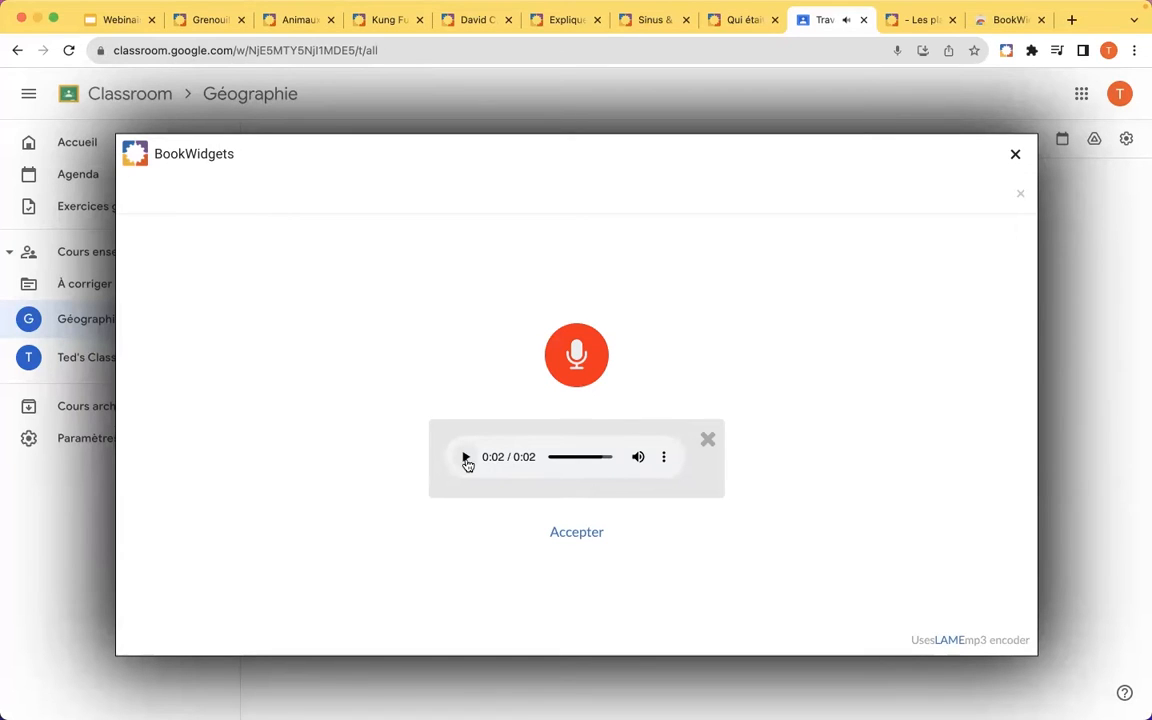
left_click(578, 545)
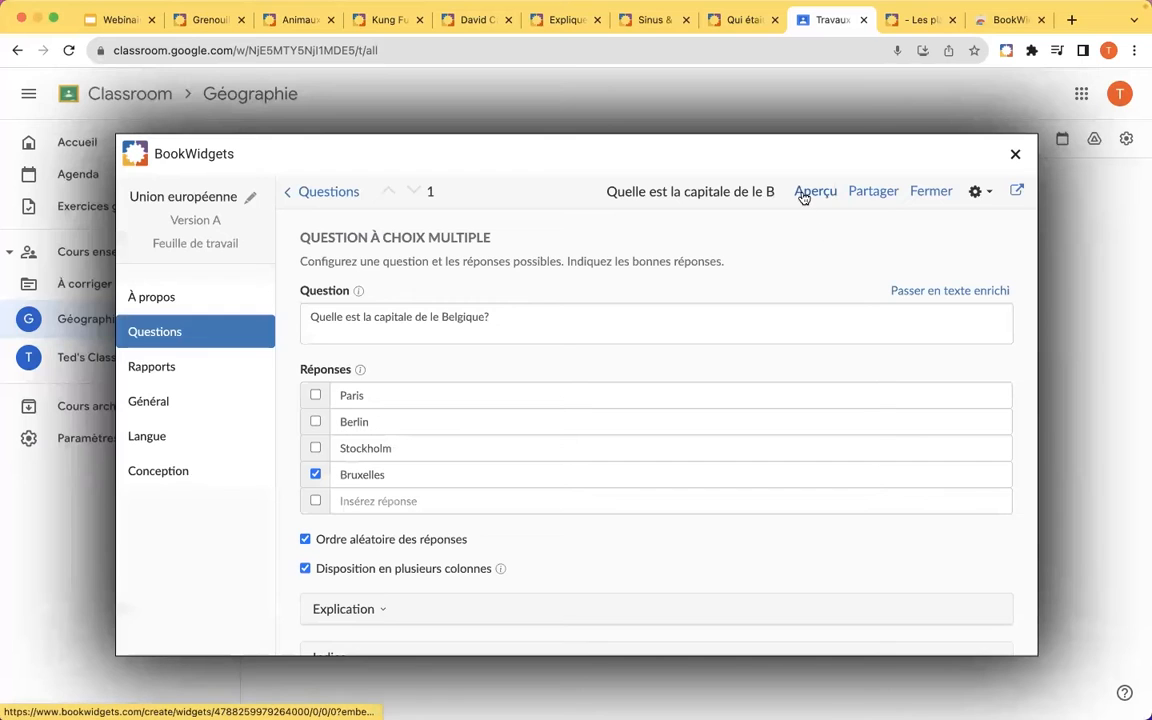
left_click(803, 193)
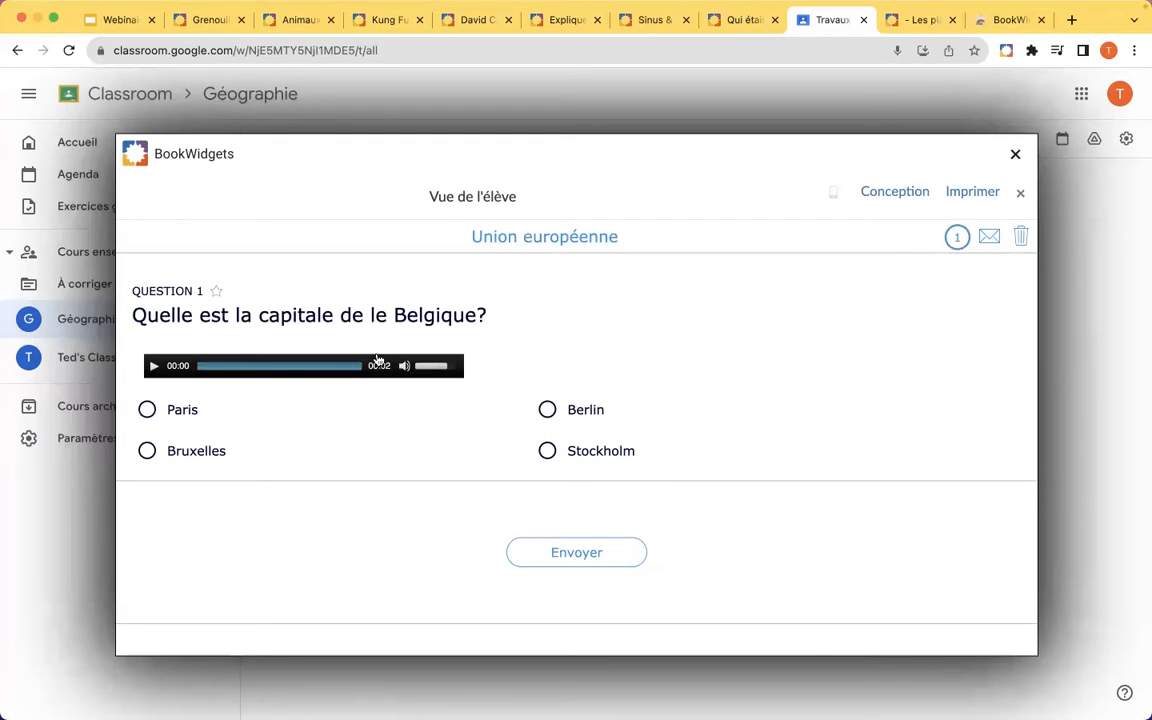
left_click(1020, 192)
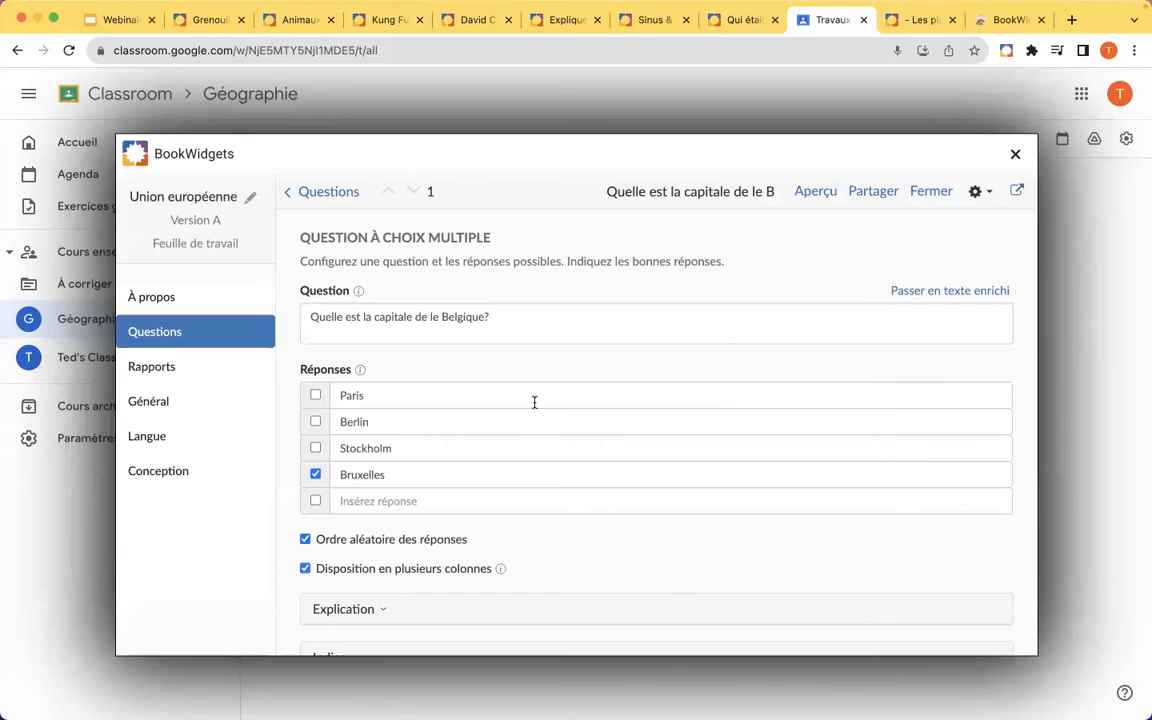
Check the question's Options de correction et de notation, including its weight in points.
scroll(534, 402, "down", 3)
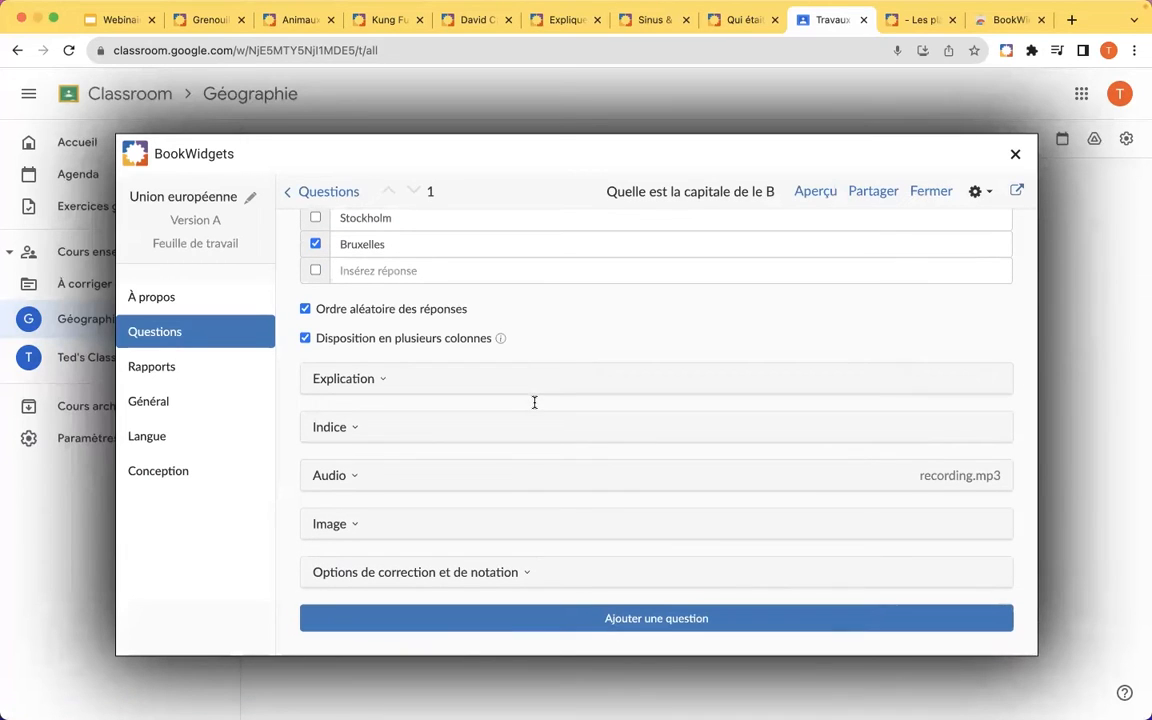
left_click(427, 572)
scroll(473, 480, "down", 2)
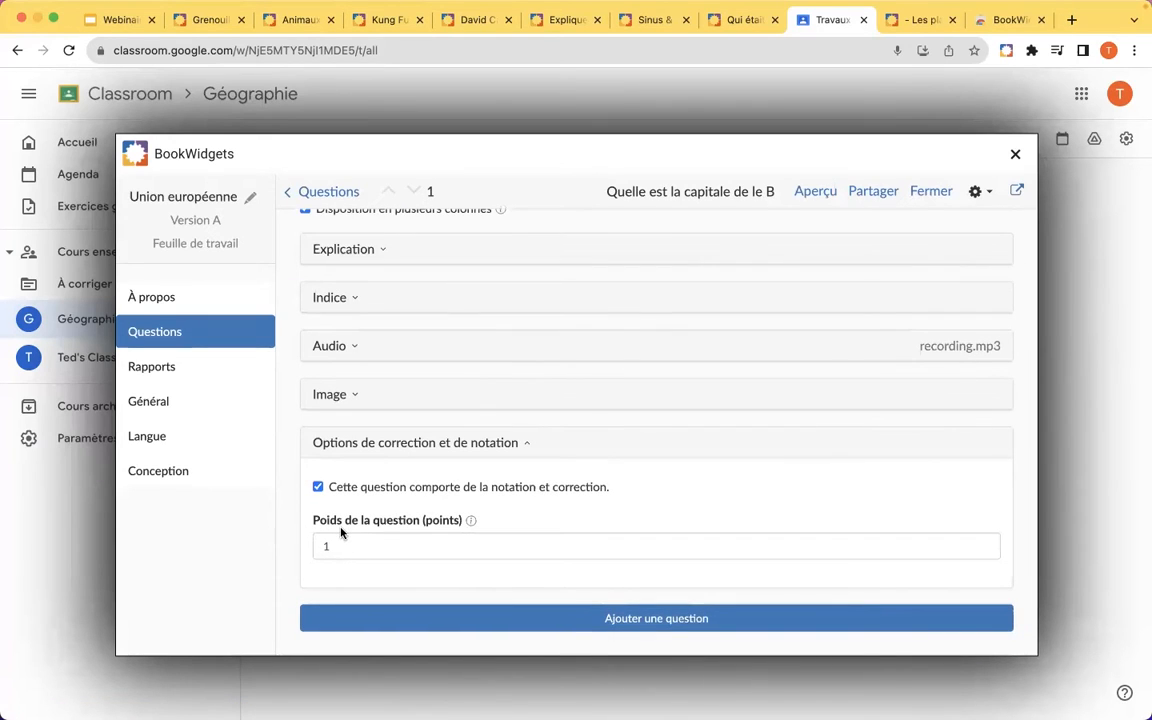
left_click(519, 442)
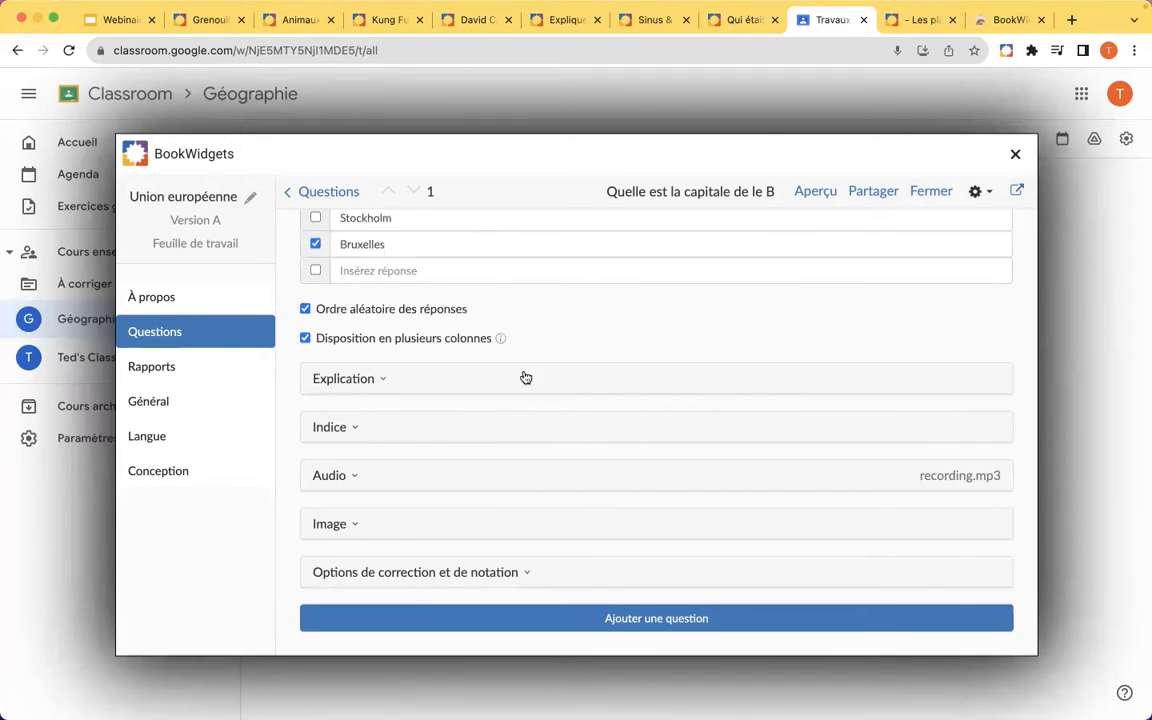
Start adding a second question and look through the available question types.
left_click(648, 629)
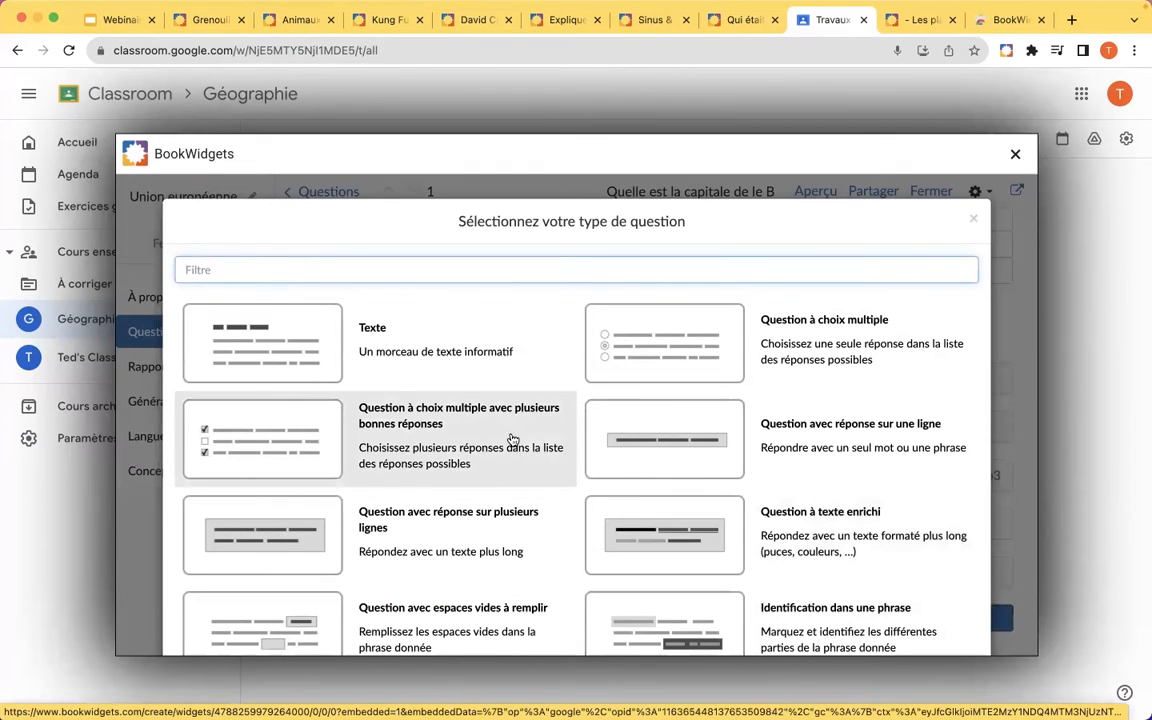
scroll(512, 440, "down", 5)
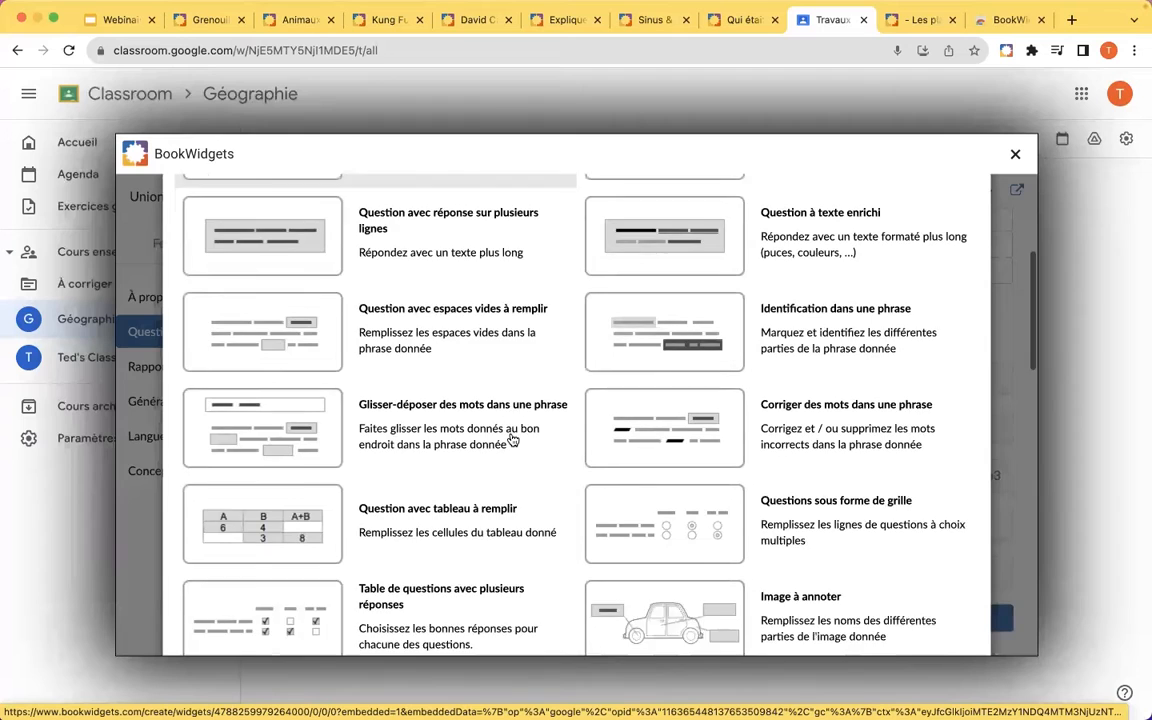
scroll(512, 440, "down", 1)
scroll(512, 440, "down", 3)
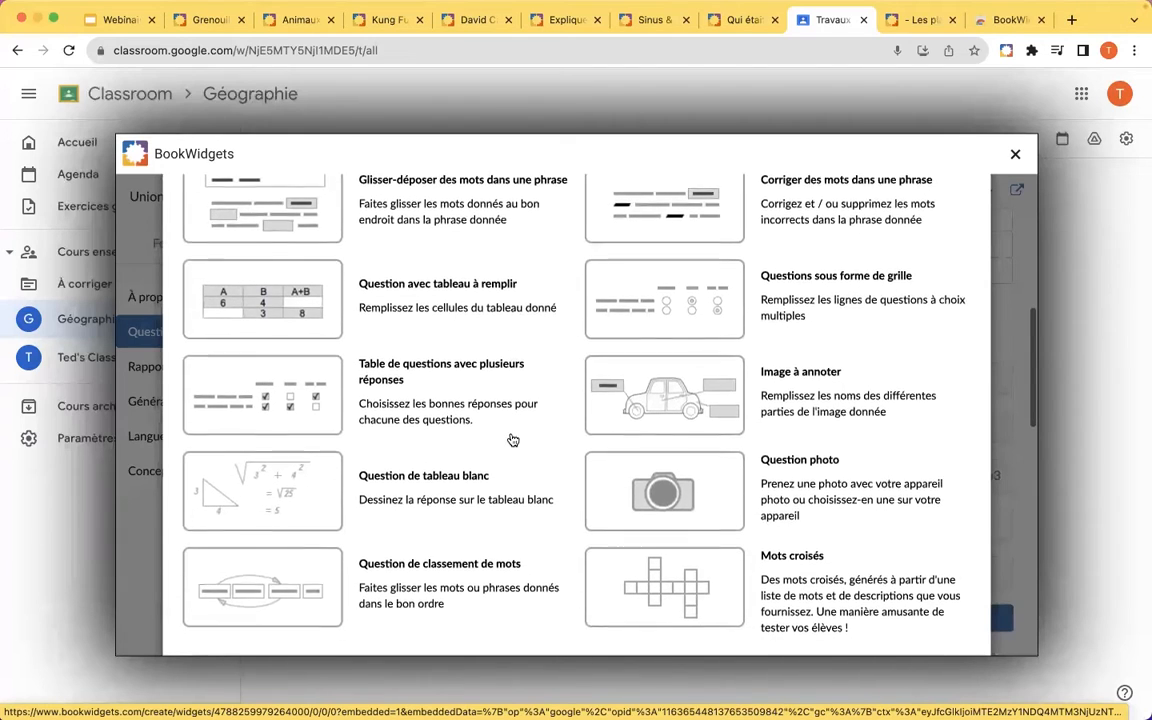
scroll(512, 440, "down", 5)
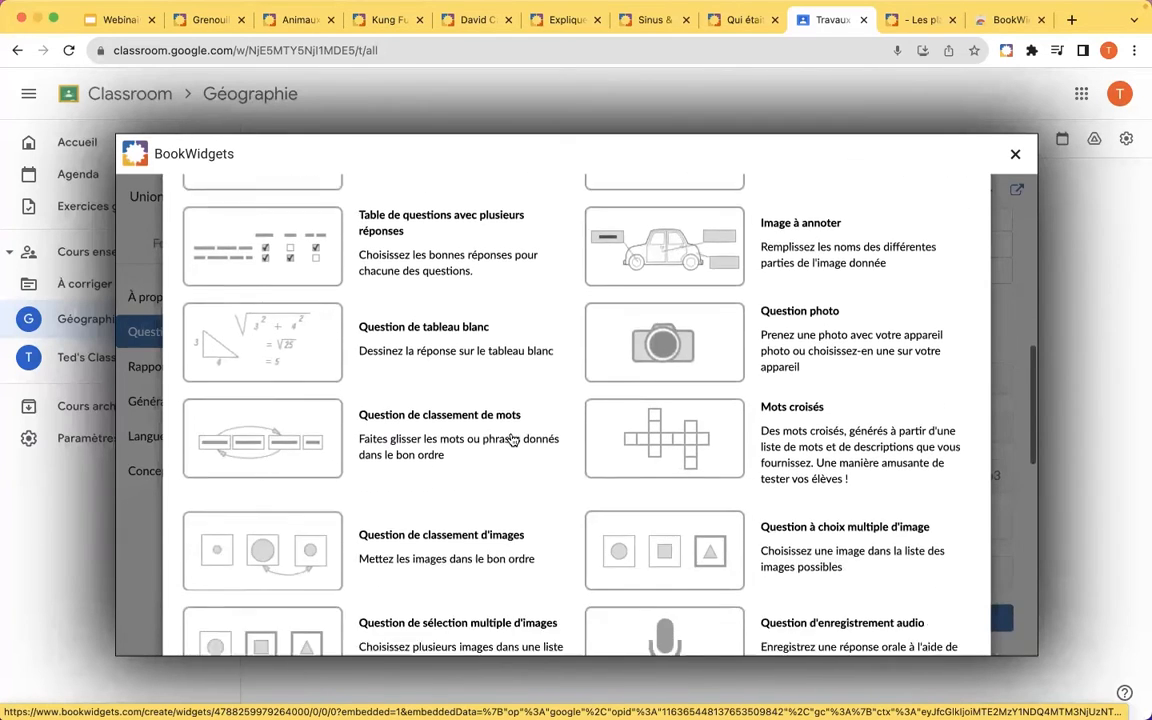
scroll(512, 440, "down", 1)
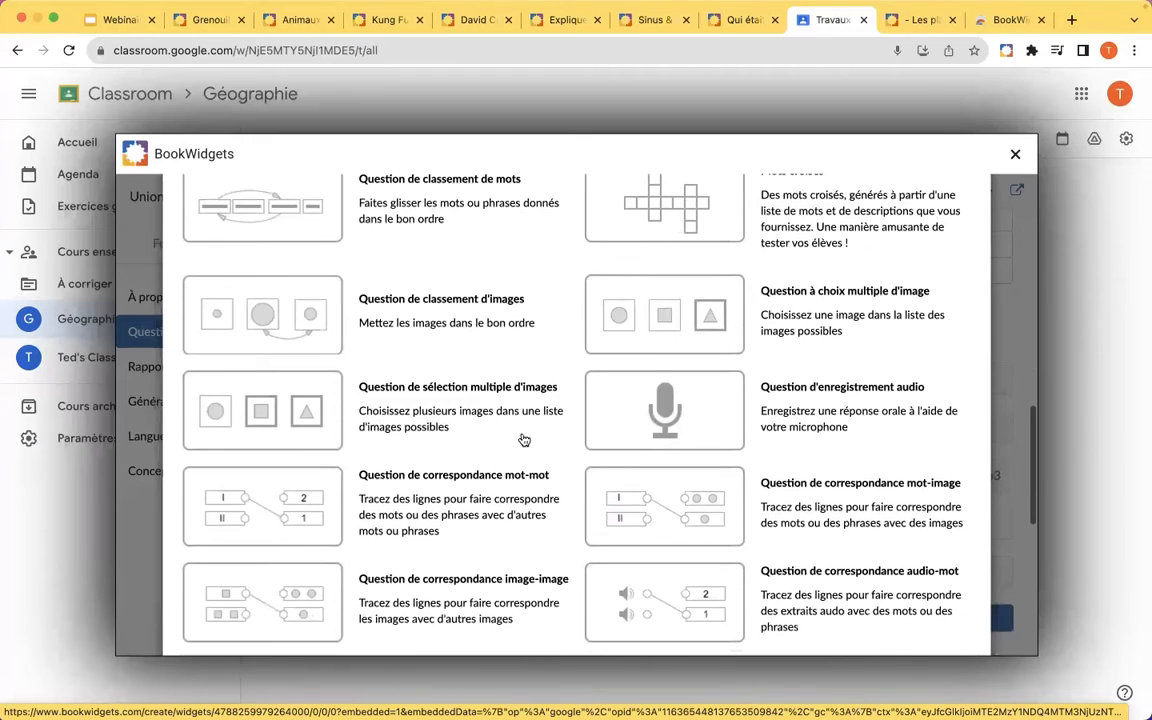
scroll(701, 546, "up", 10)
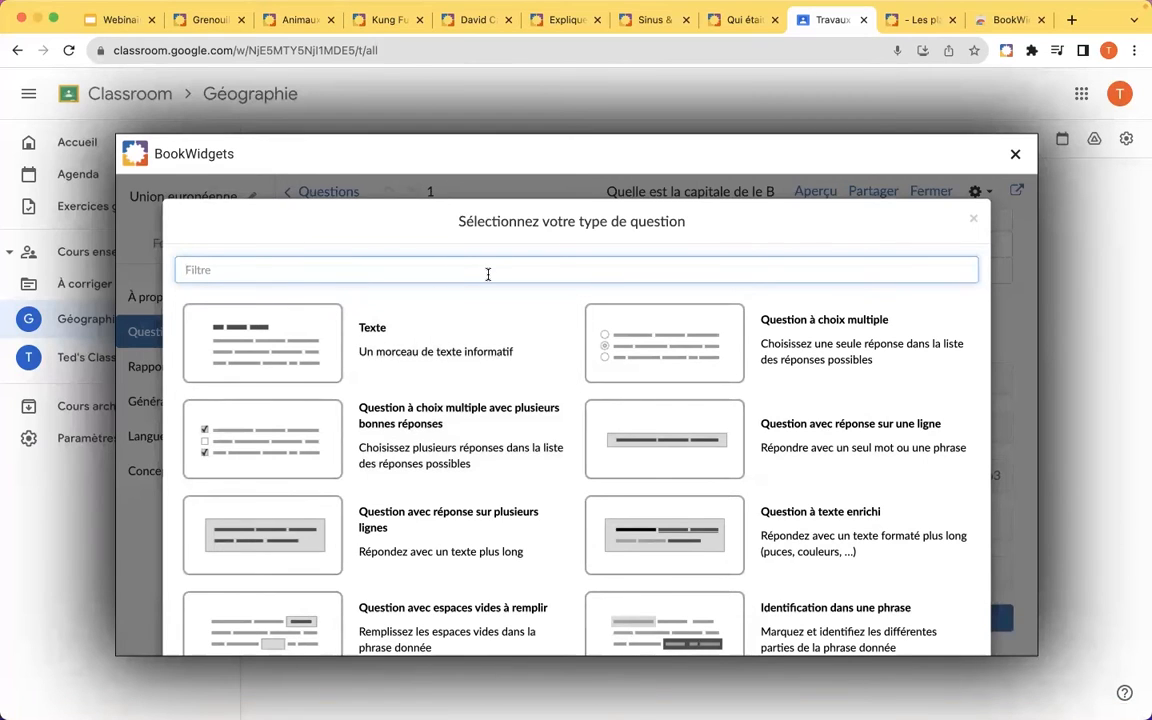
Filter the question types by "reli", replace the filter with "comb", and add a Question de correspondance mot-image.
type("reli")
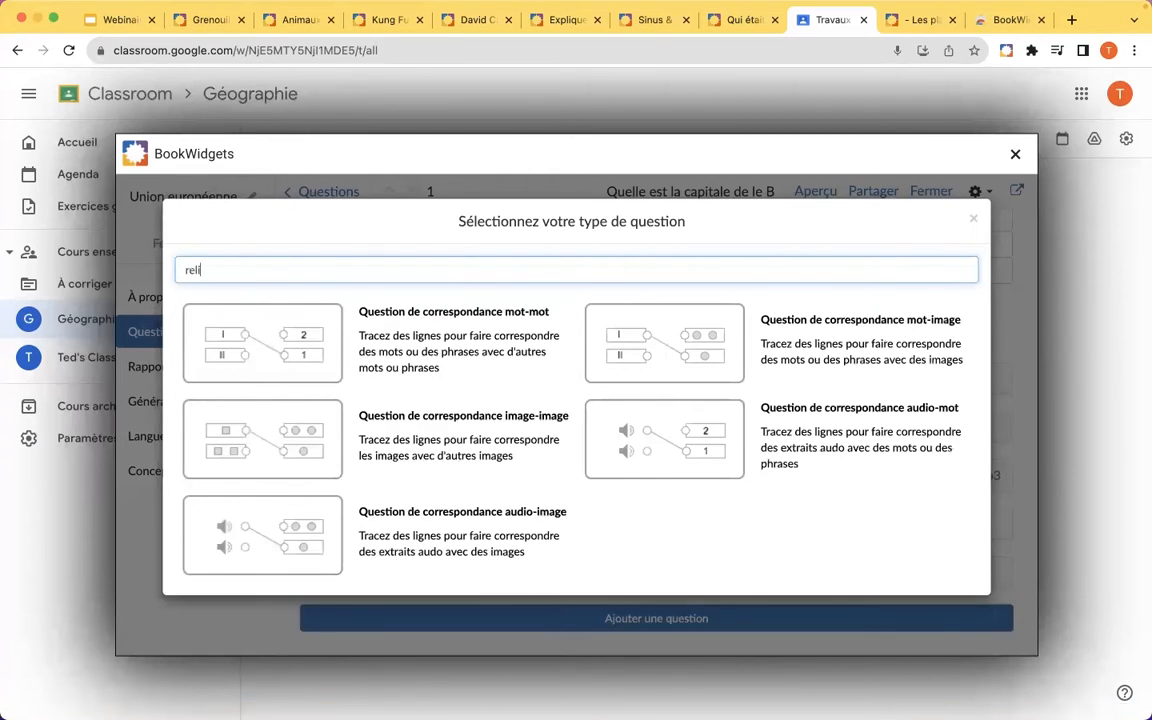
key("BackSpace")
key("BackSpace")
key("BackSpace")
key("BackSpace")
type("comb")
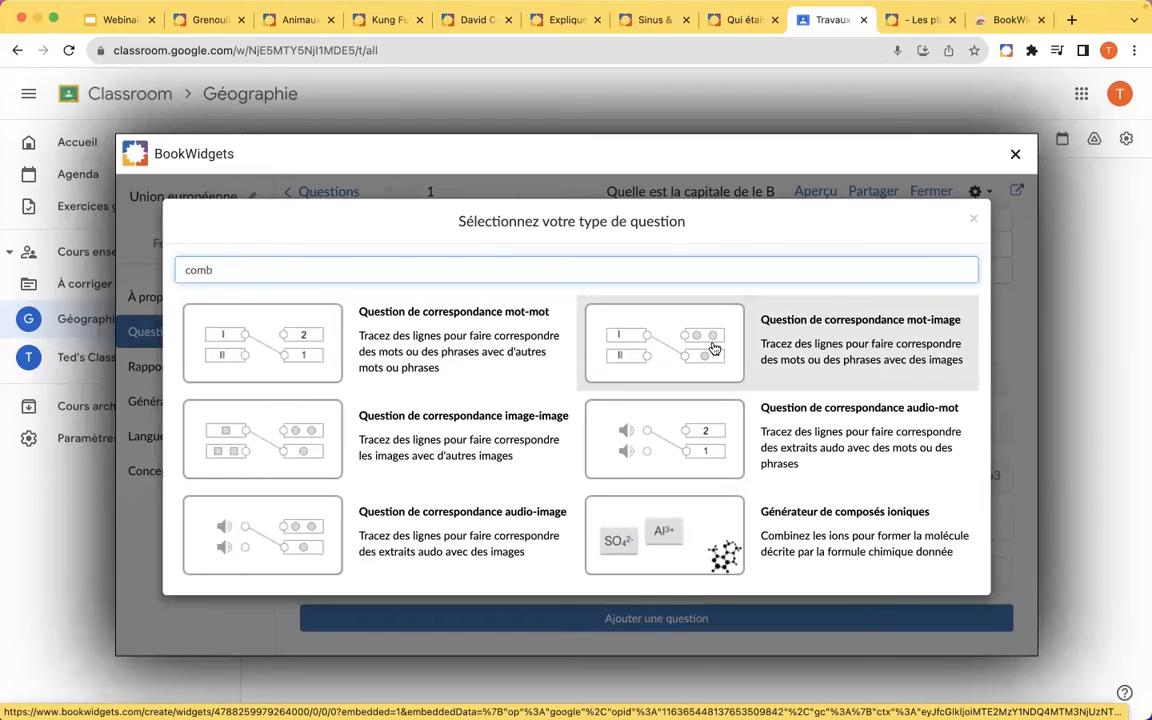
left_click(768, 352)
Enter "Reliez les villes et les photos." as the text of the matching question.
left_click(491, 325)
type("Reliez les ville")
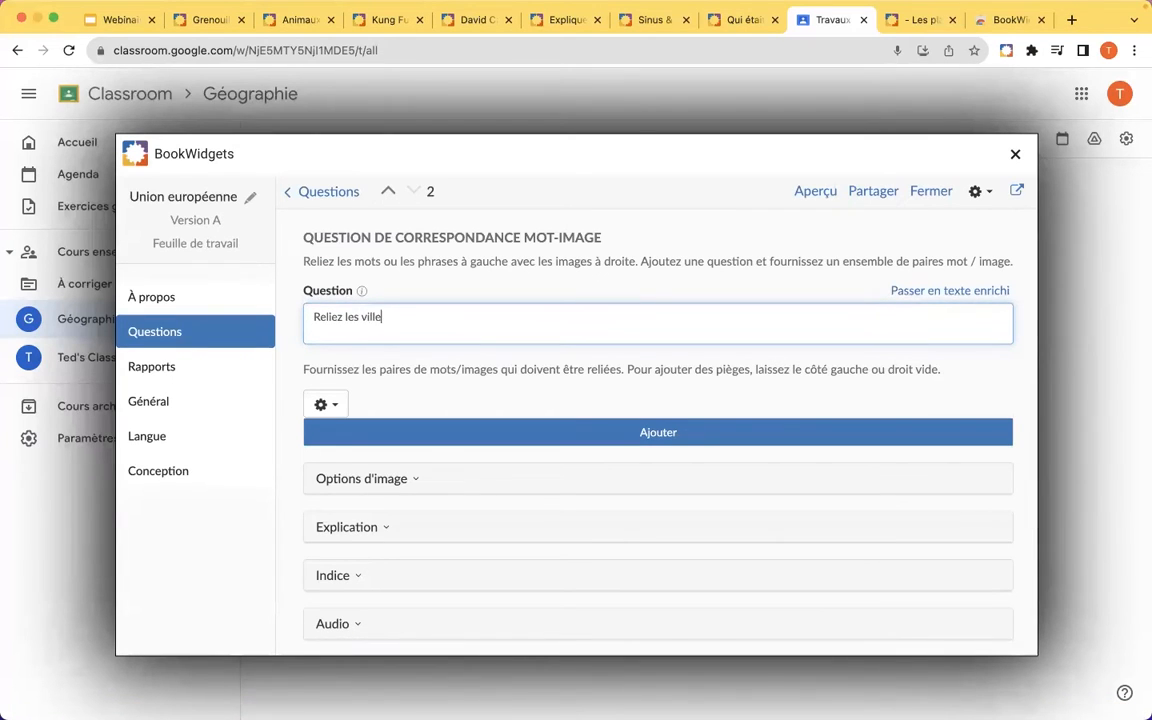
type("otos.")
Add a first word-image pair to the matching question with the text "Bruxelles".
left_click(528, 436)
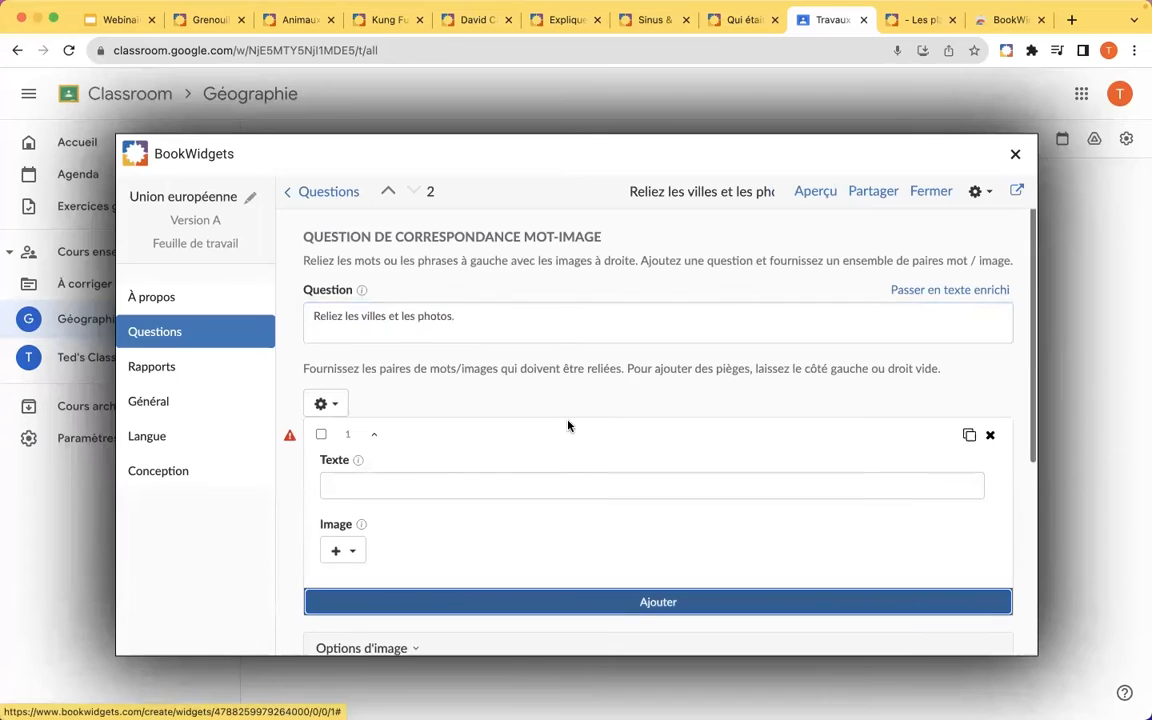
scroll(565, 420, "down", 2)
left_click(489, 410)
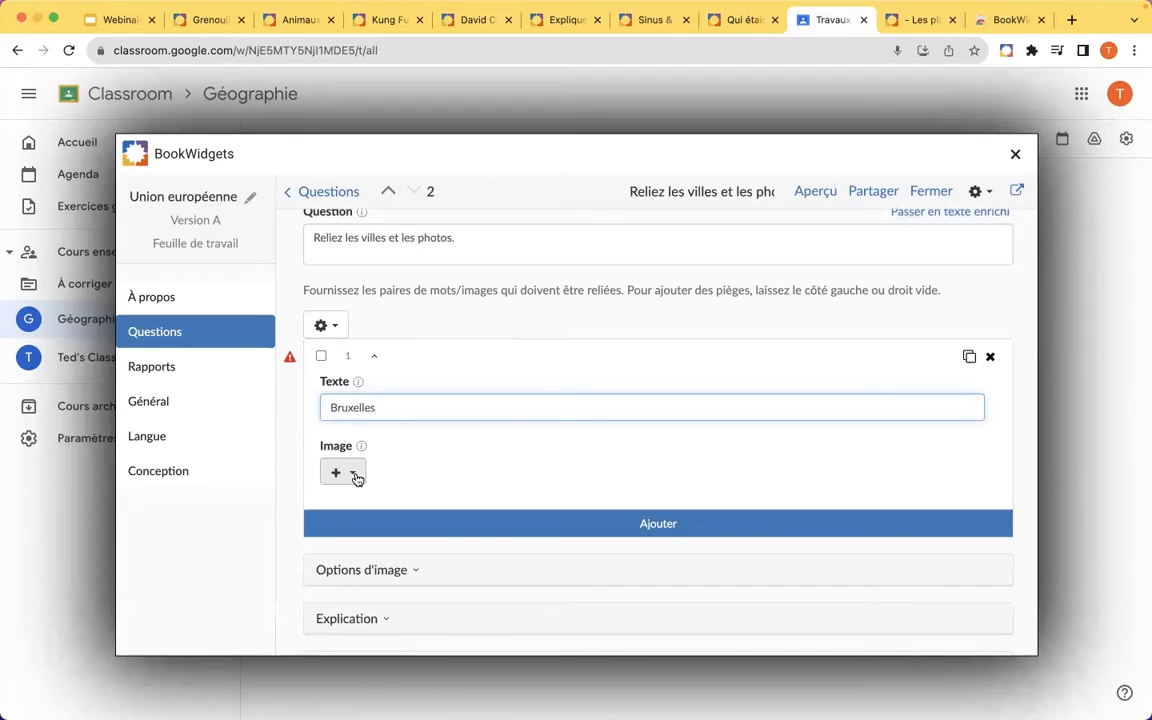
Review the image source options for the Bruxelles pair, search online for "Bruxelles", and insert the colour Atomium photo with trees below.
left_click(355, 477)
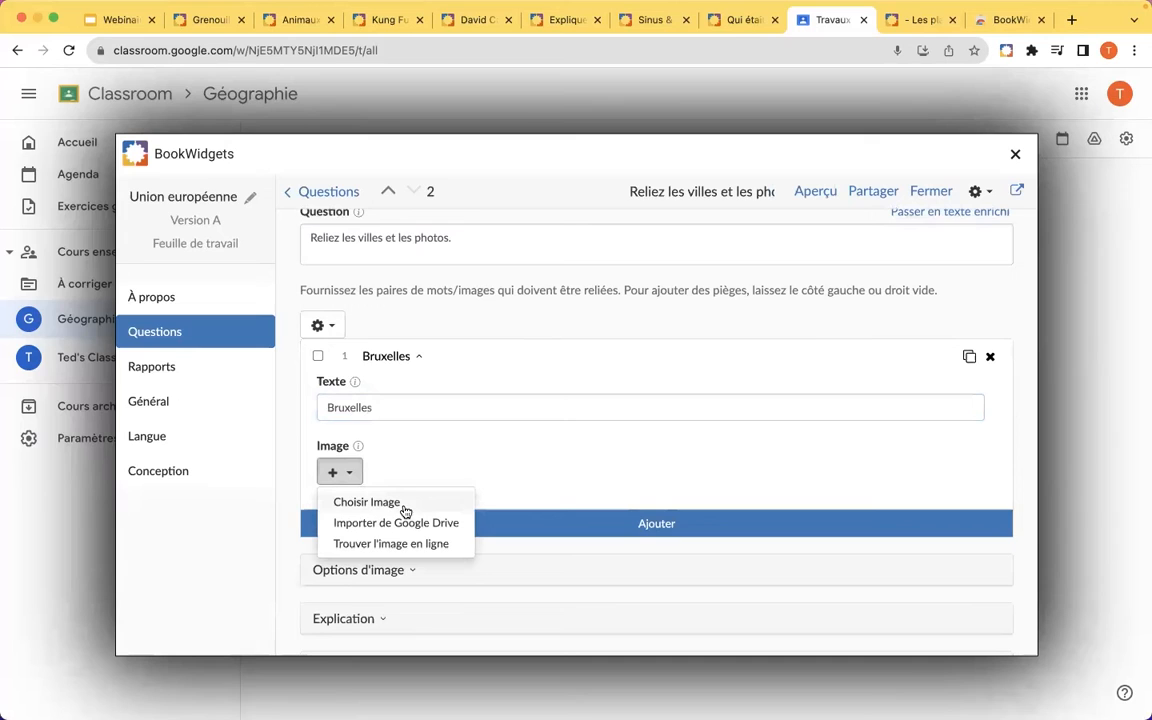
scroll(405, 511, "up", 5)
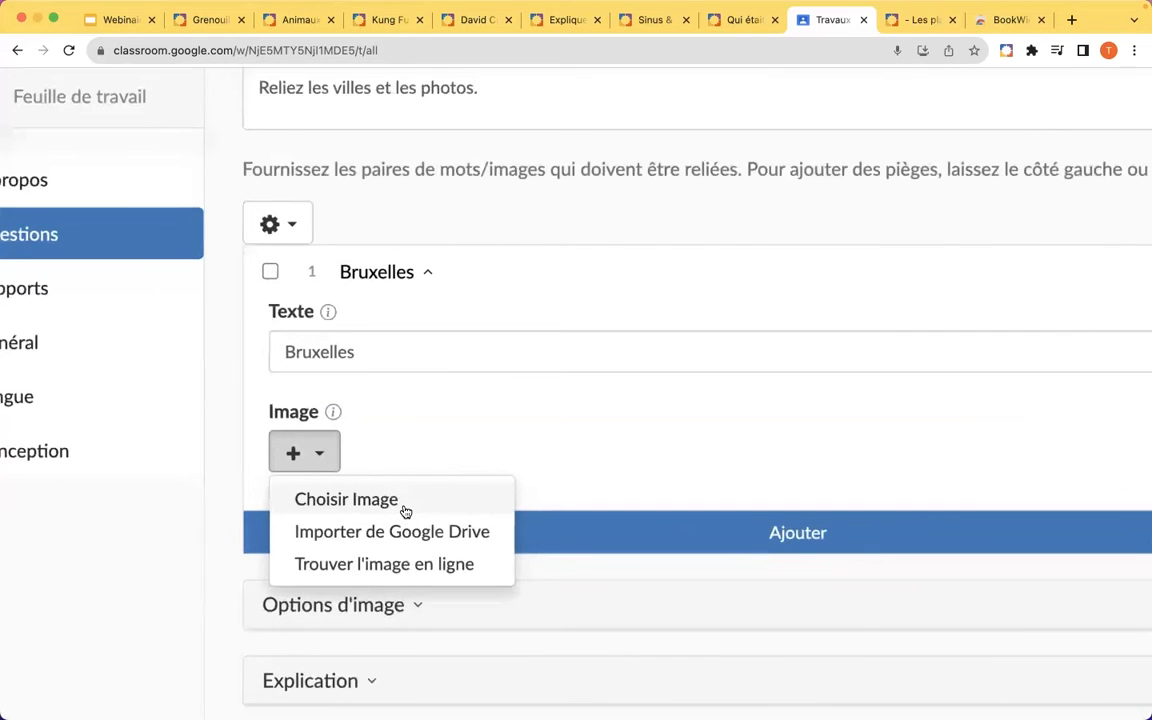
scroll(403, 511, "up", 3)
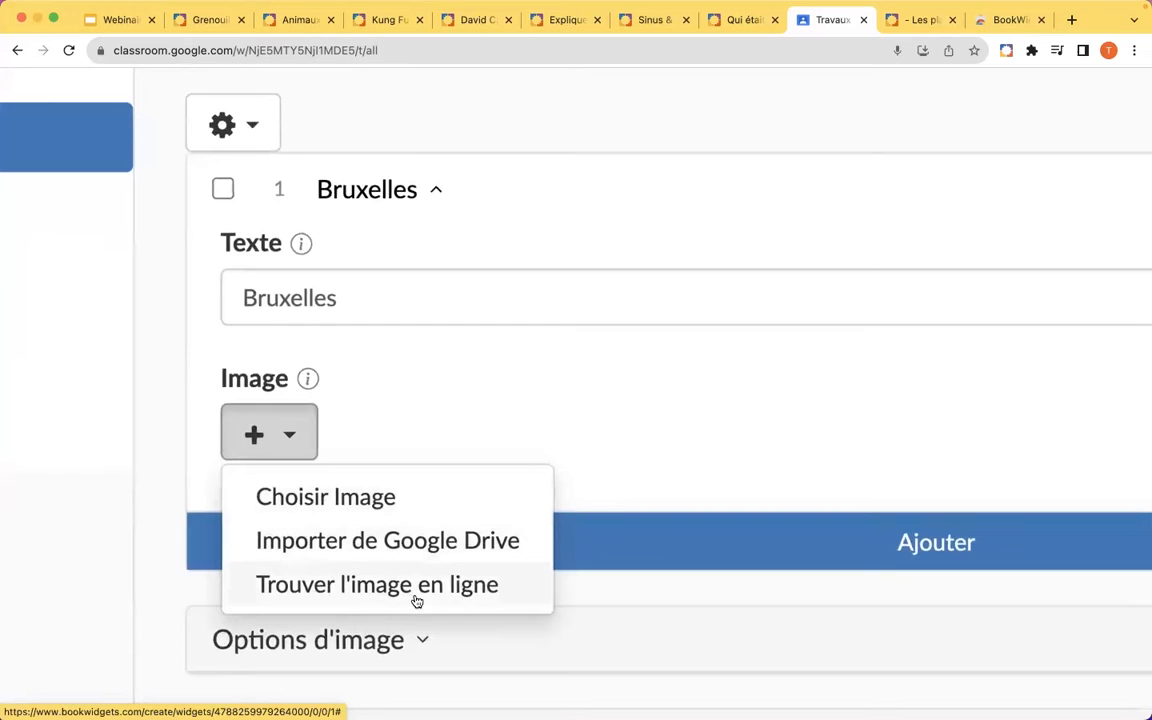
scroll(422, 603, "down", 8)
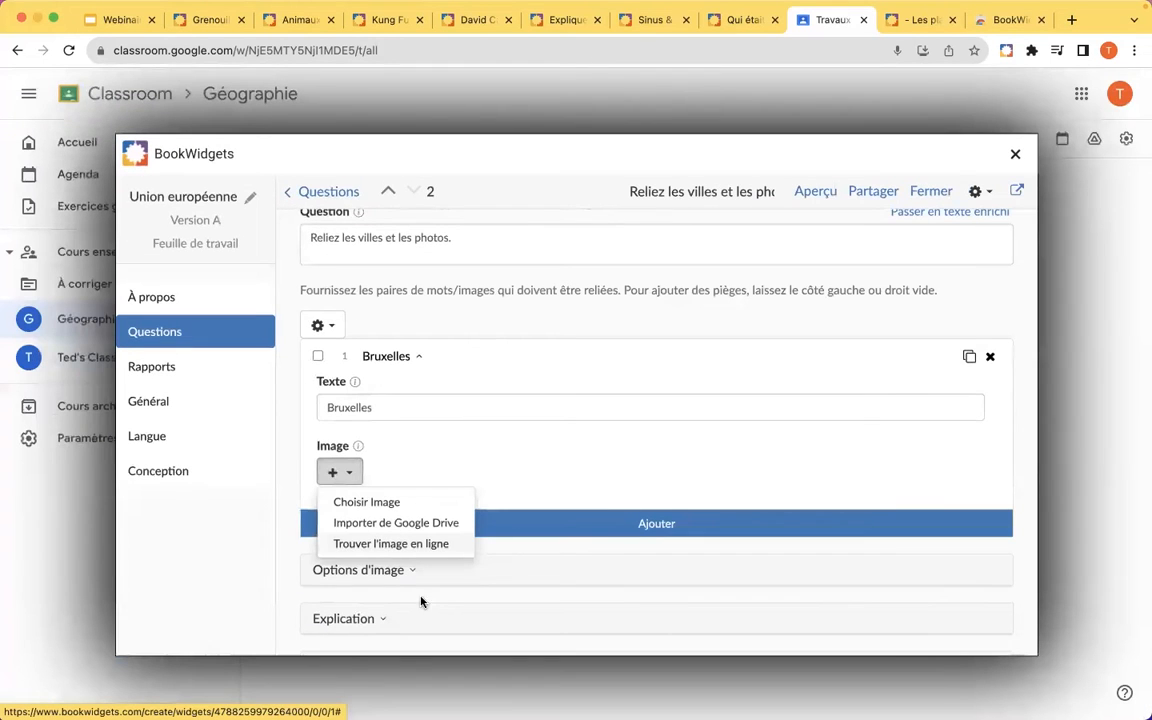
left_click(400, 545)
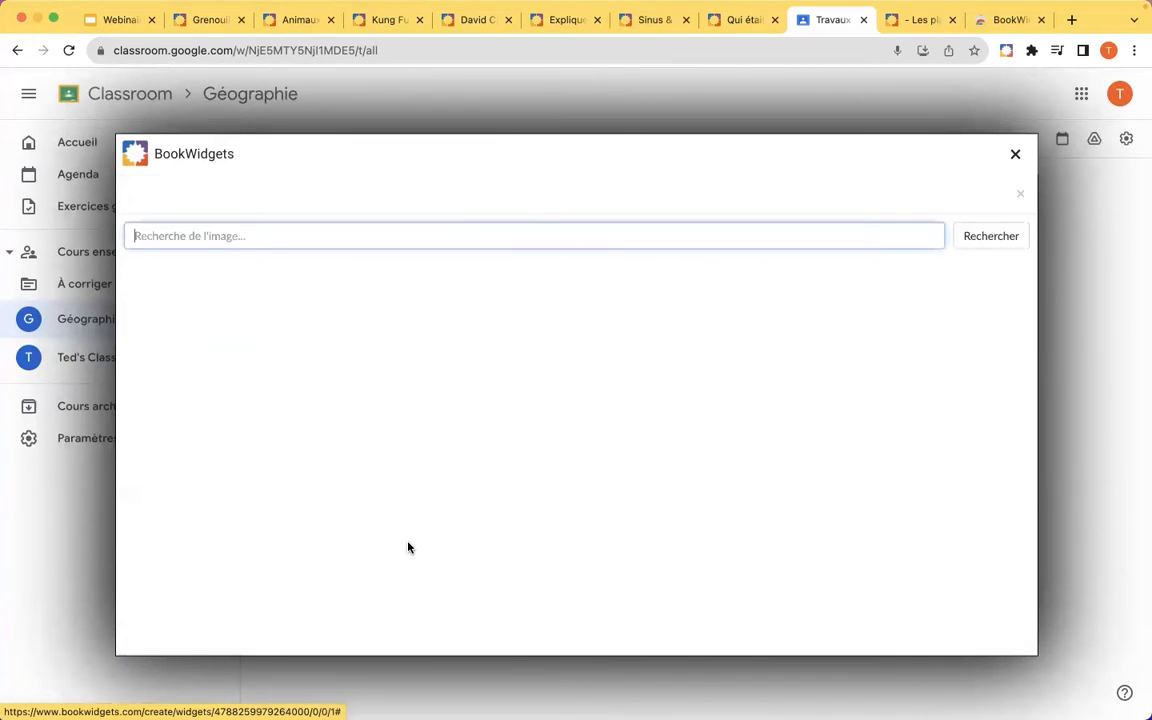
type("Br")
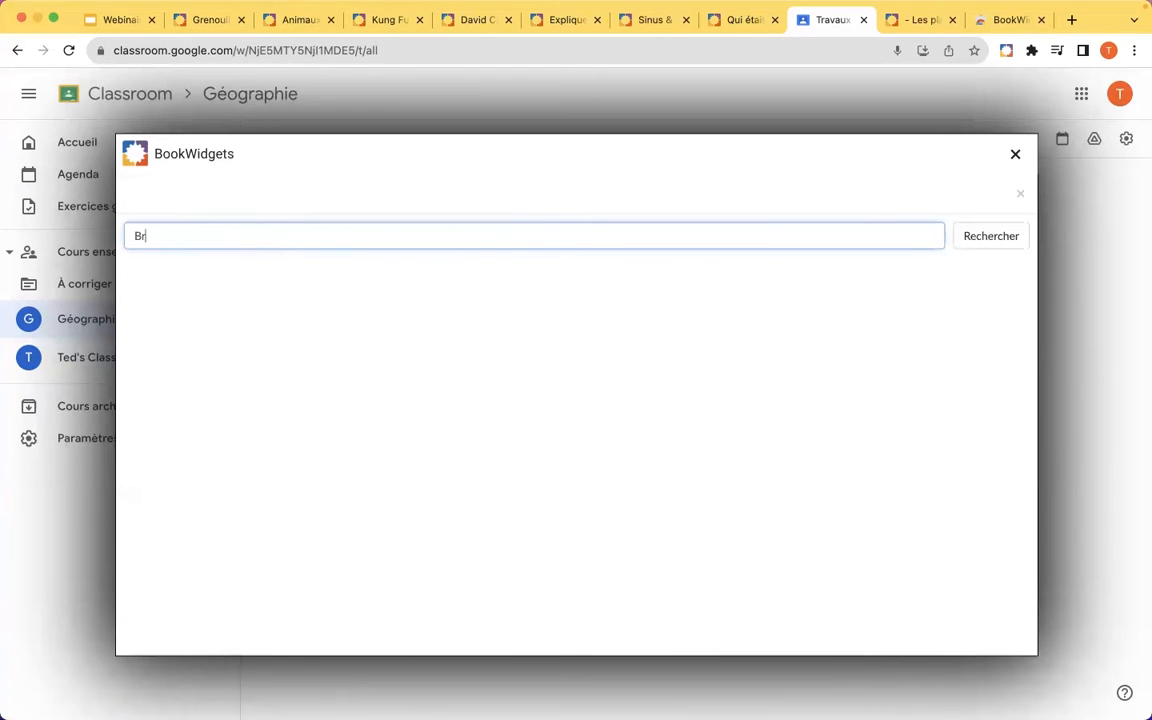
key("Return")
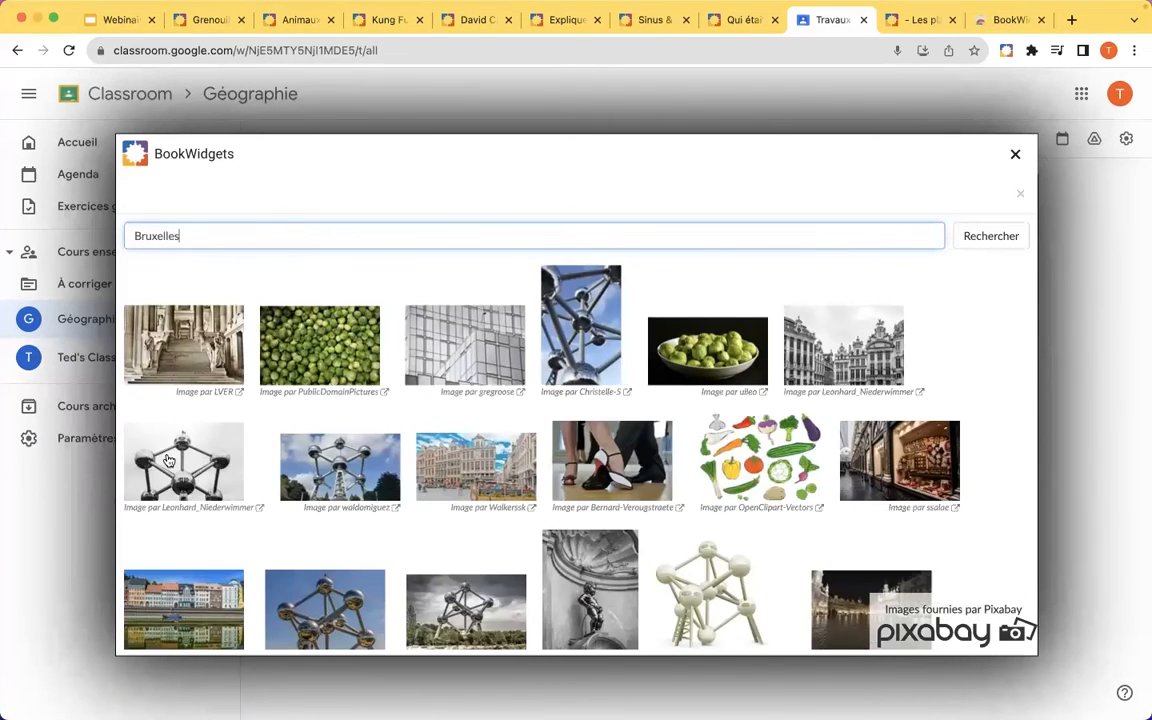
left_click(336, 457)
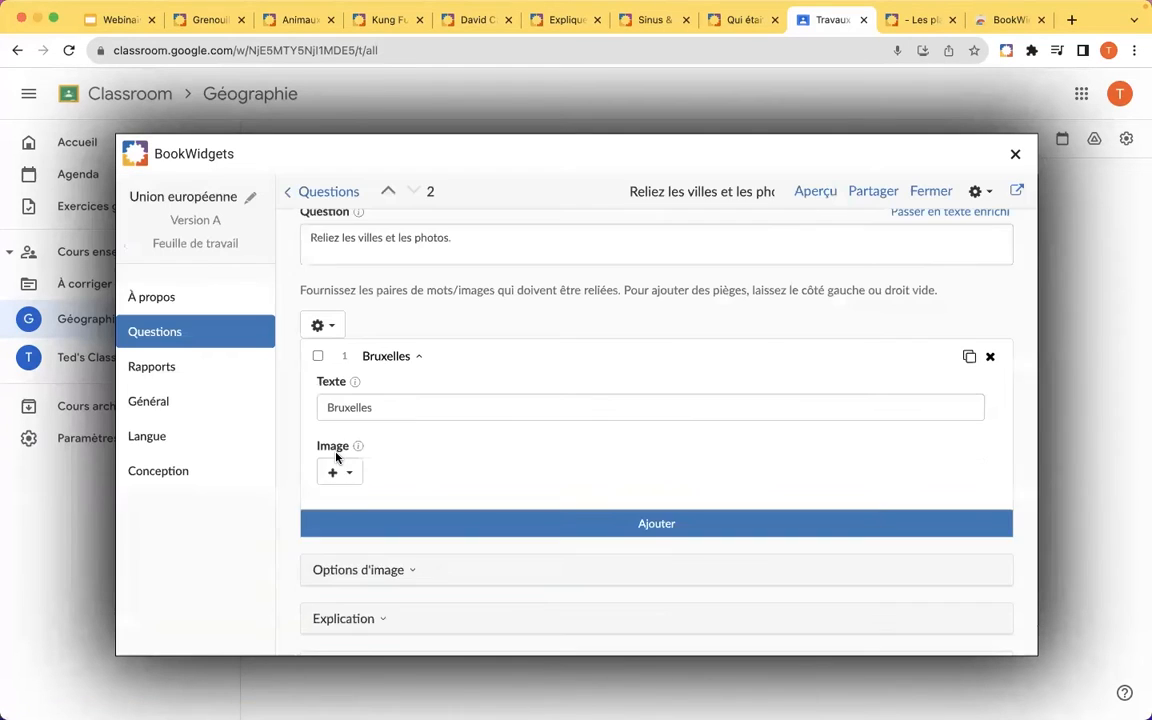
scroll(414, 453, "down", 2)
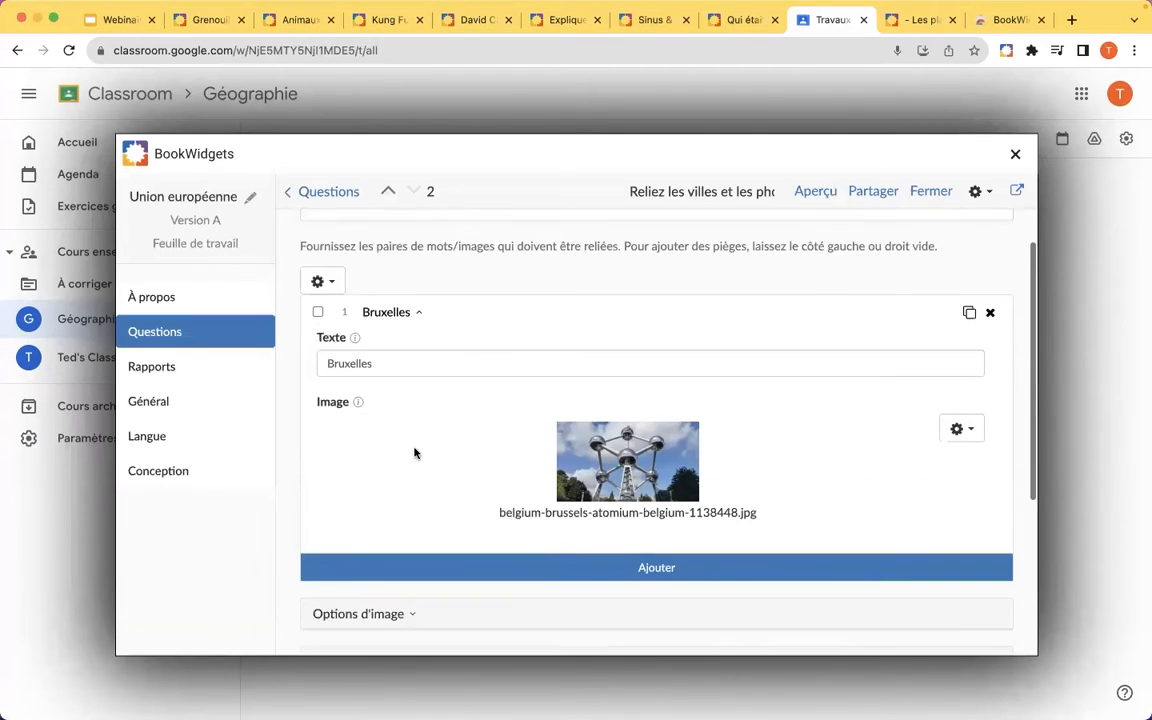
Add a second word-image pair with the text "Berlin".
left_click(452, 530)
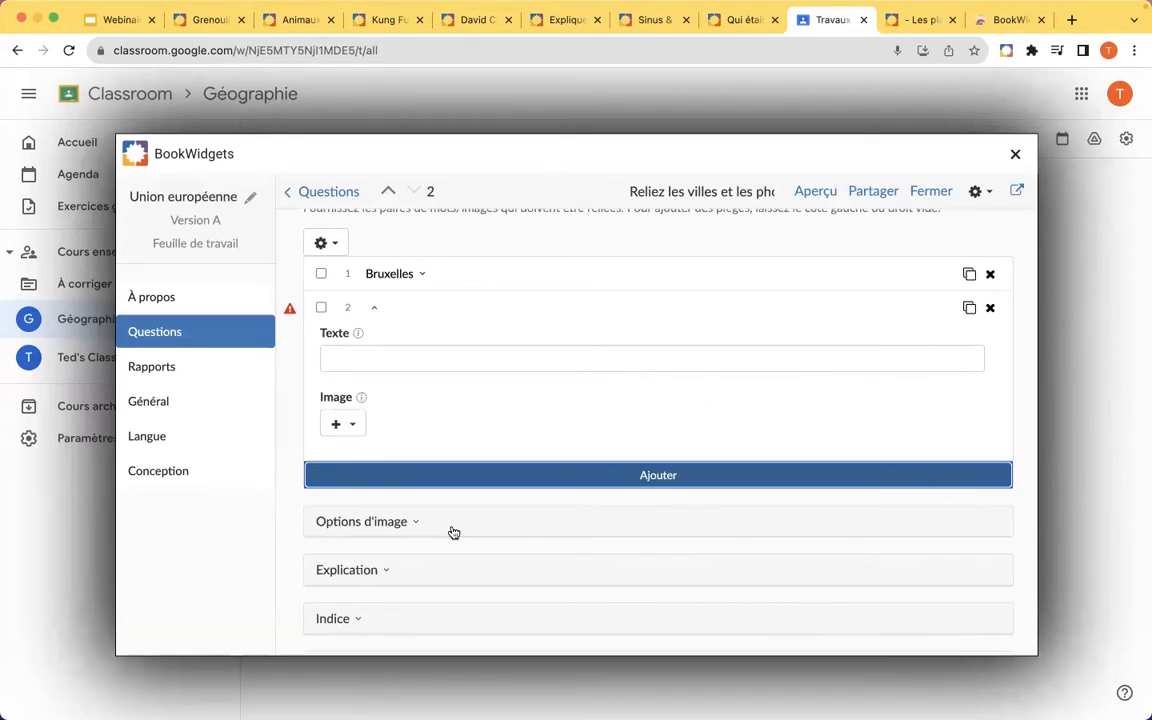
left_click(357, 358)
type("Berlin")
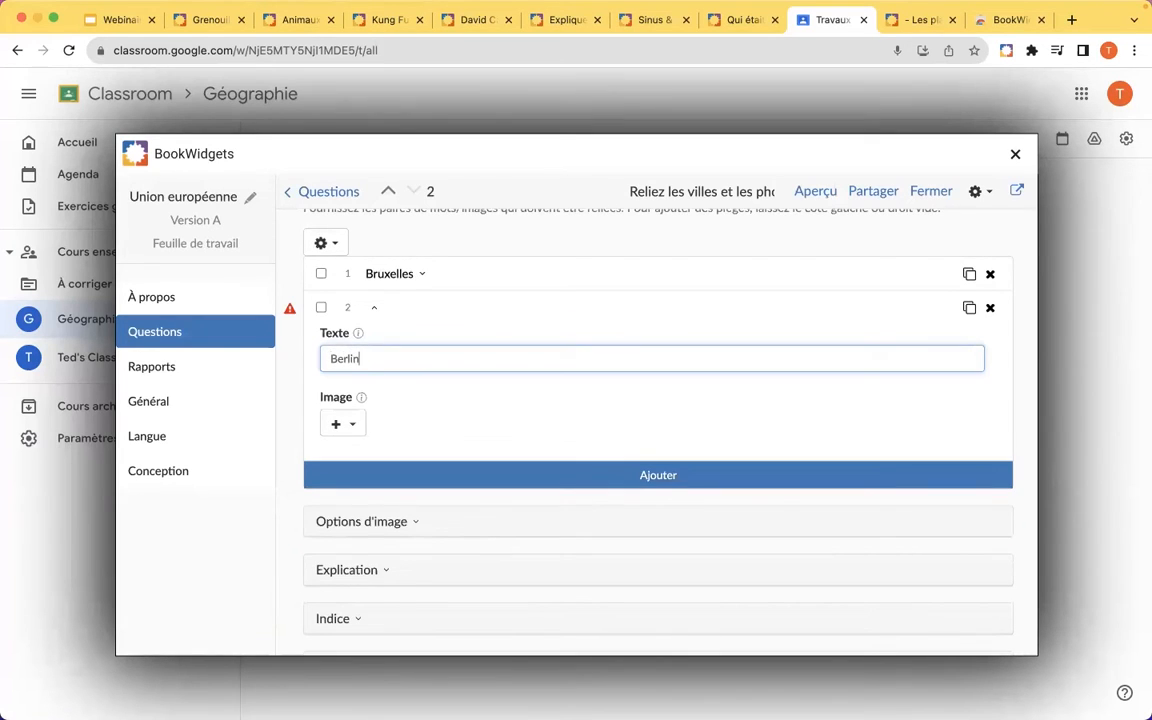
Search online for "Berlin" and insert the Brandenburg Gate sunset photo as the image of the Berlin pair.
left_click(345, 425)
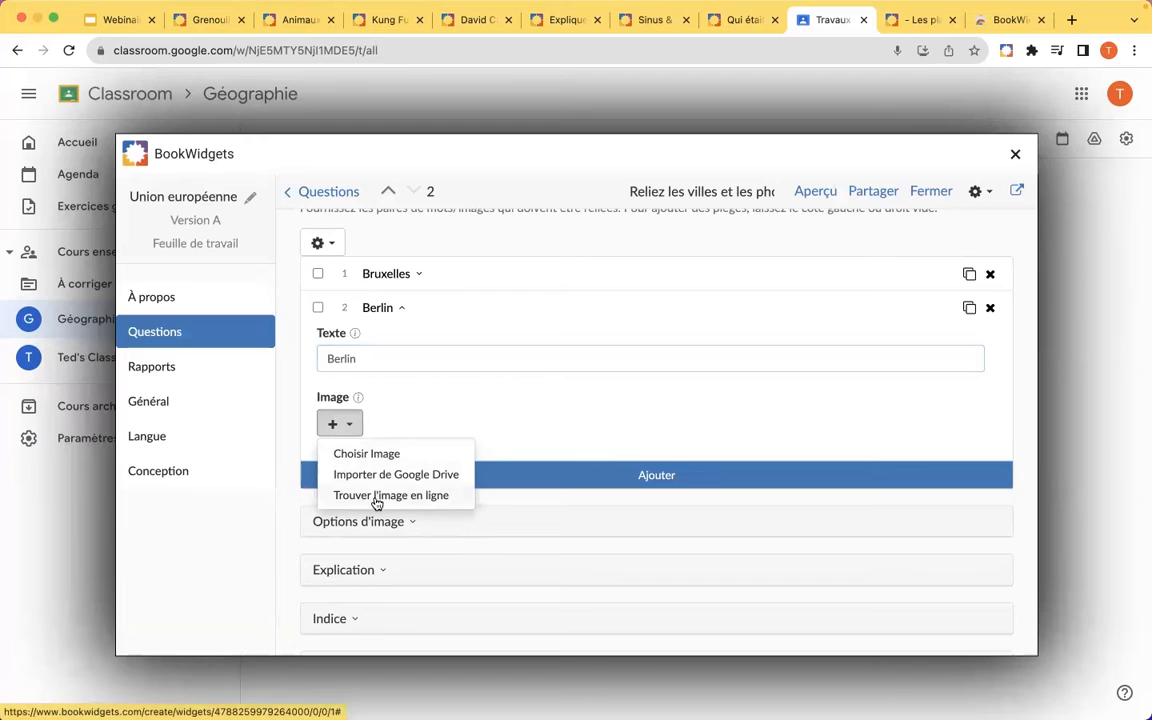
left_click(376, 496)
type("Berli")
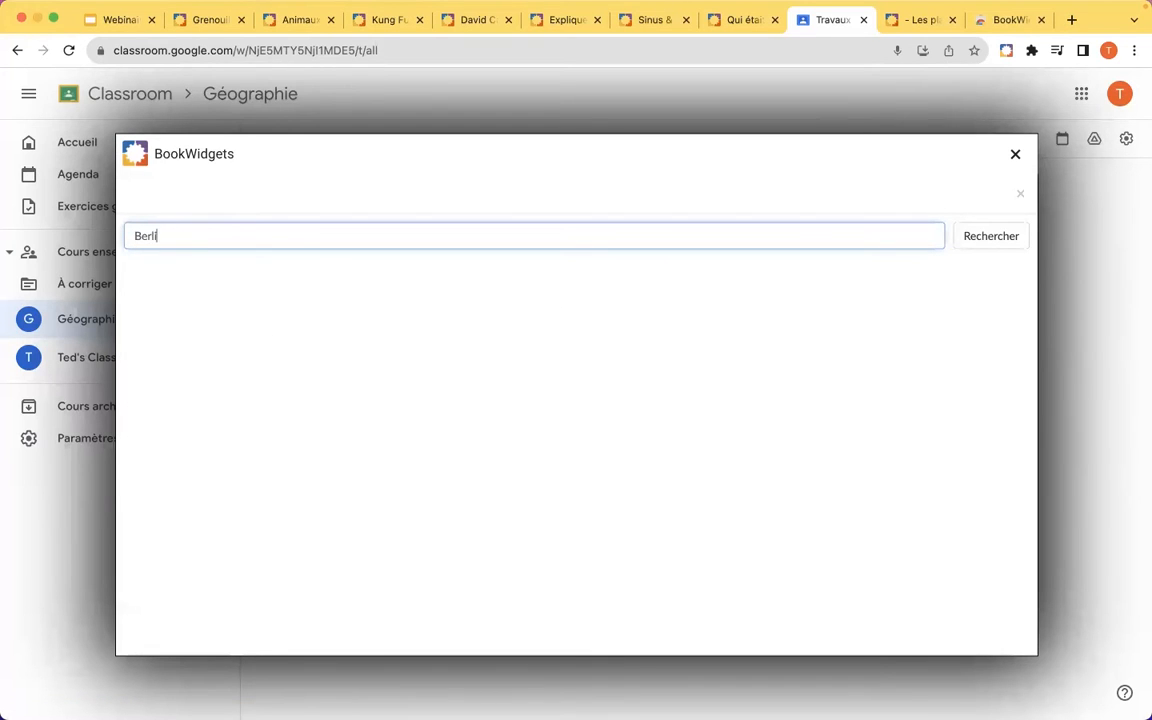
key("Return")
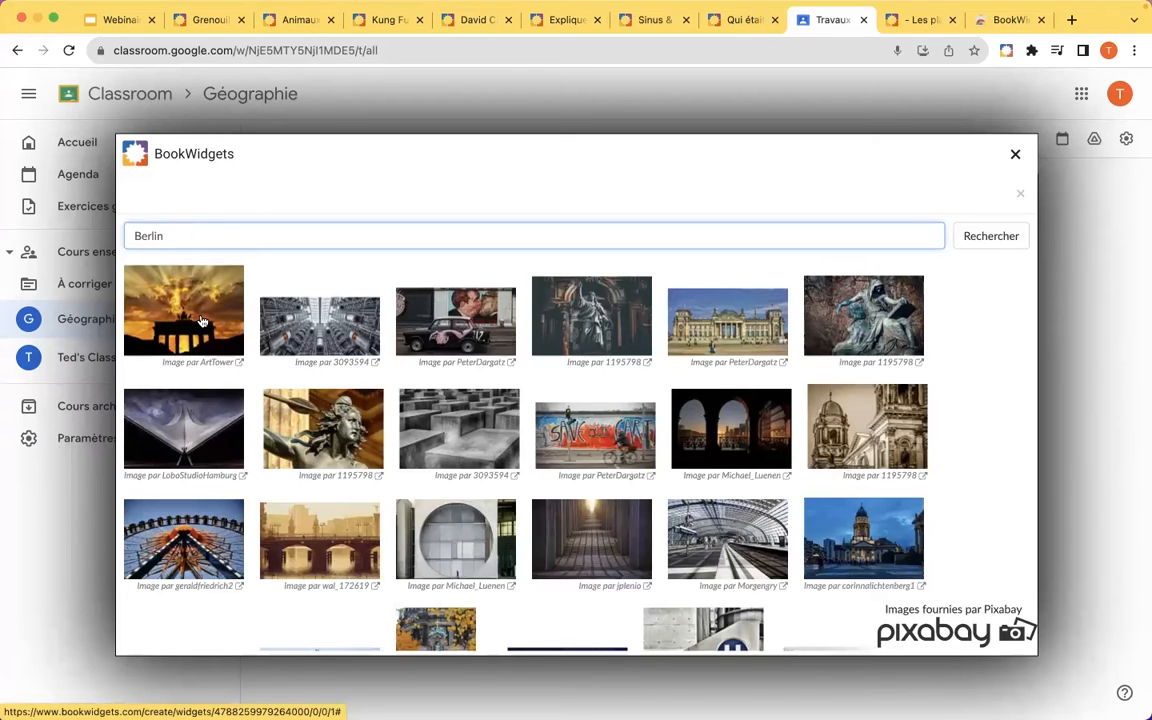
left_click(201, 320)
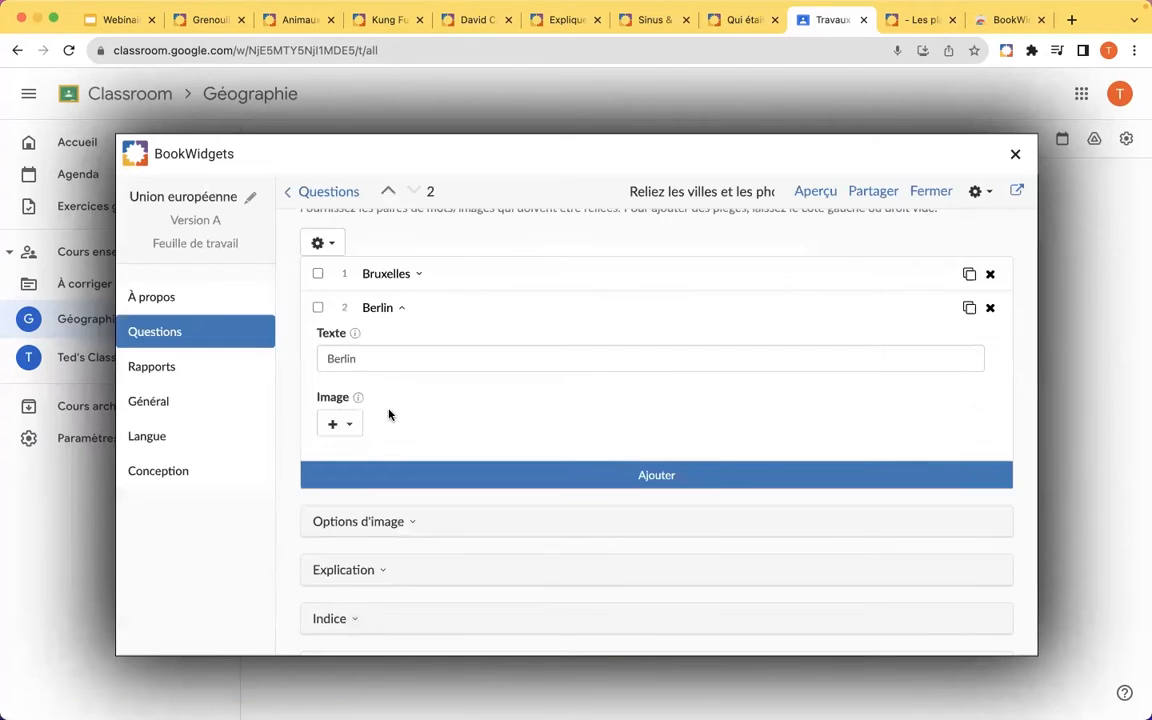
scroll(451, 416, "down", 1)
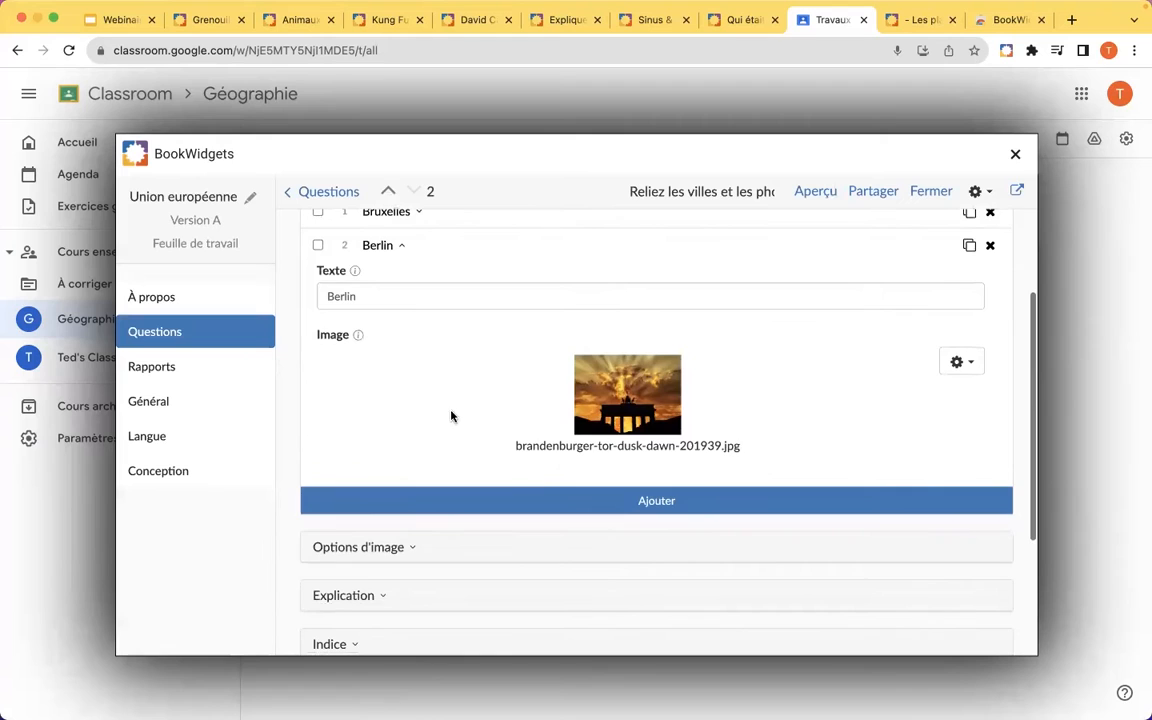
Add a third word-image pair with the text "Paris".
left_click(550, 502)
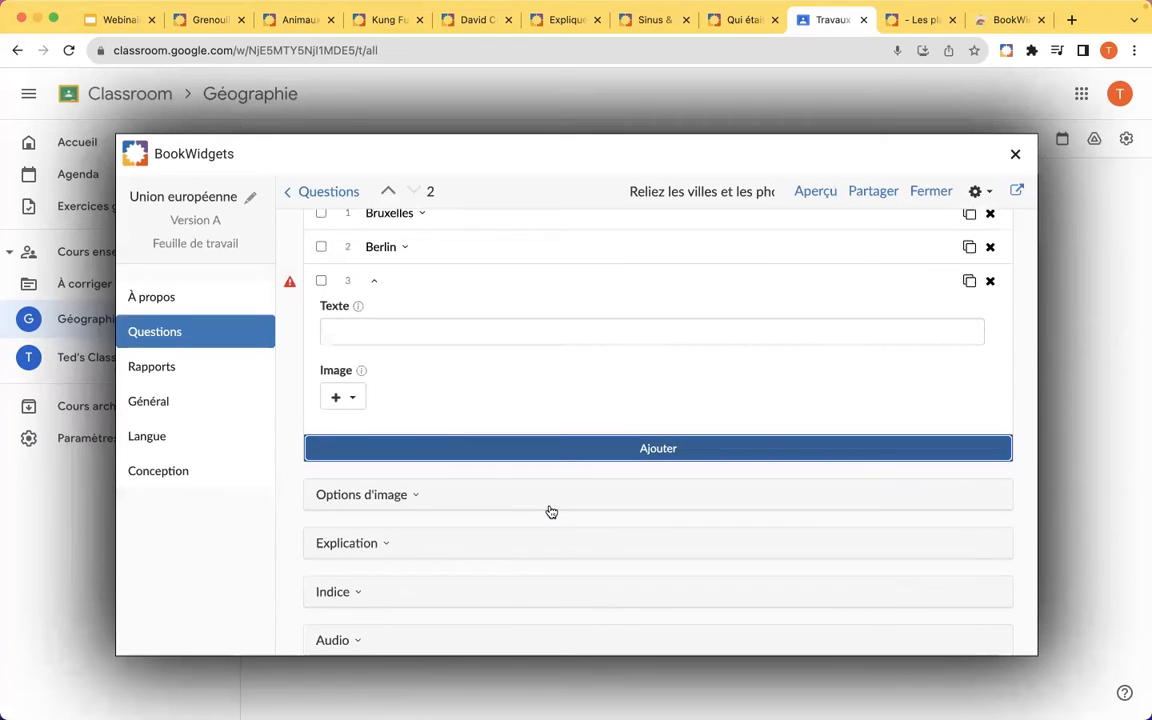
left_click(360, 336)
type("Par")
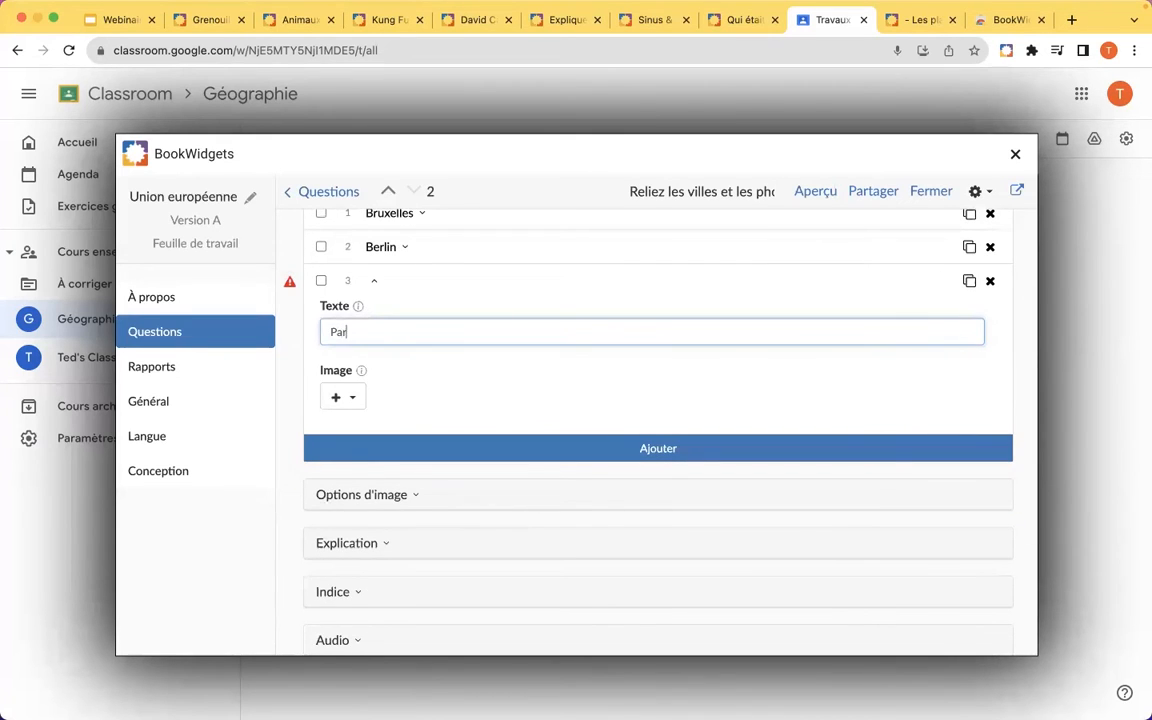
type("is")
Search online for "Paris", insert the Eiffel Tower photo with the cloudy sky into the Paris pair, and collapse that pair.
left_click(342, 397)
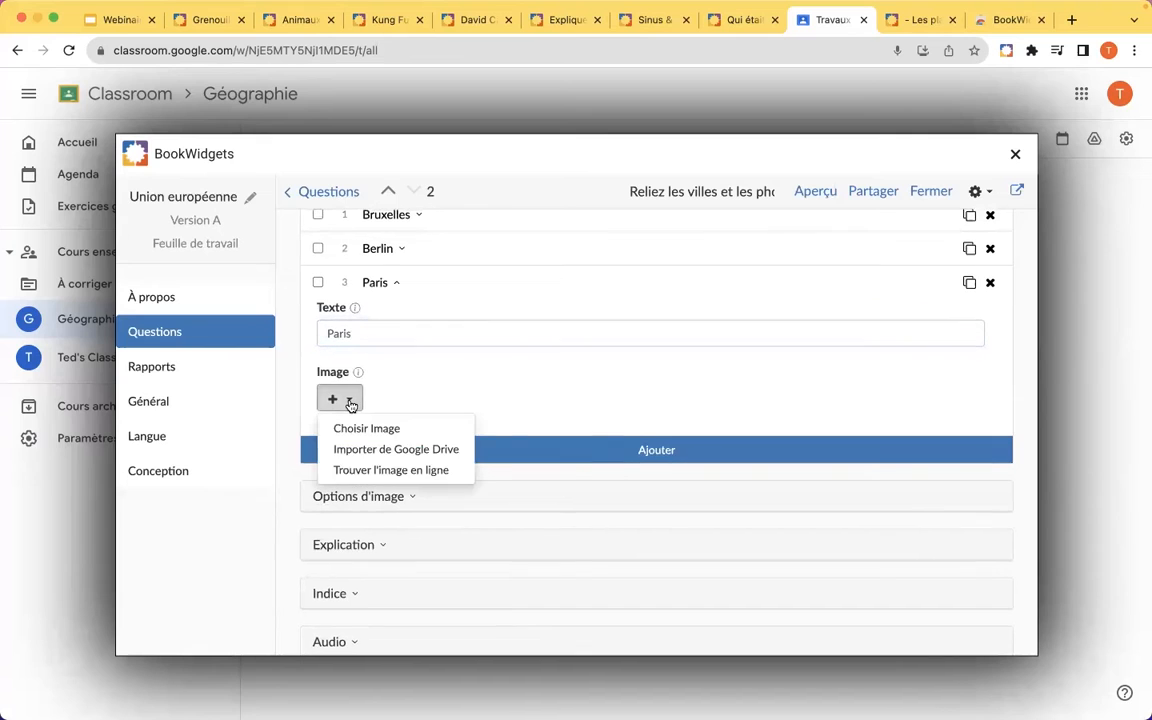
left_click(366, 474)
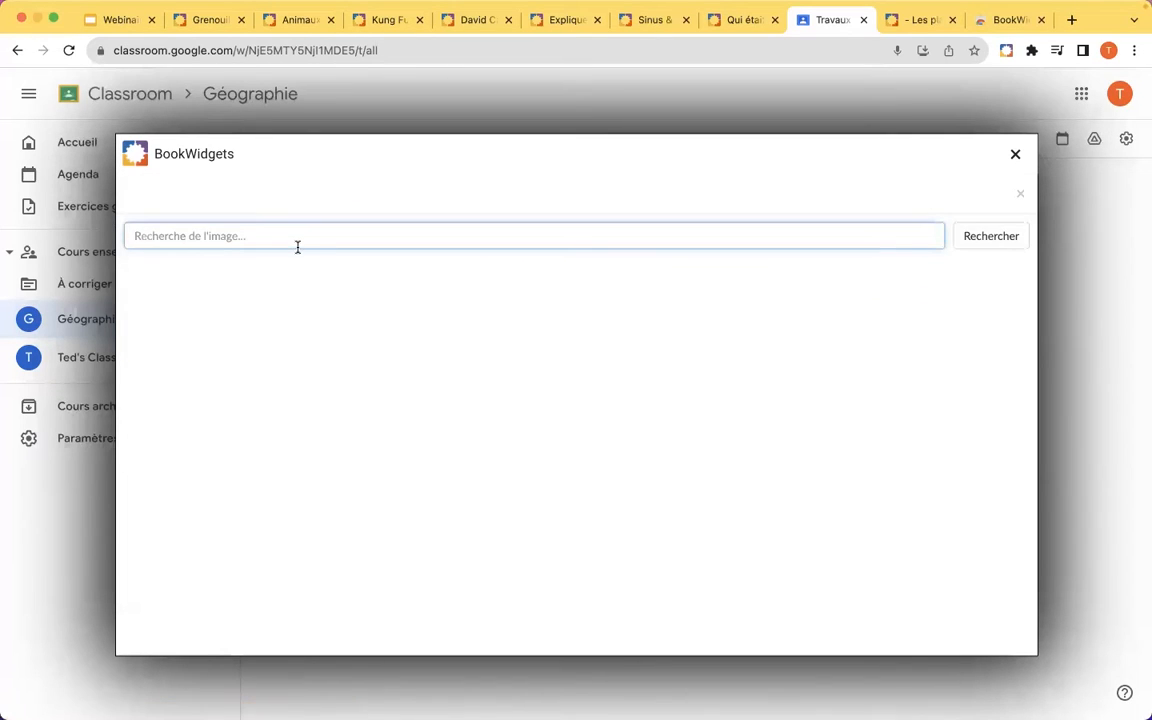
type("Paris")
key("Return")
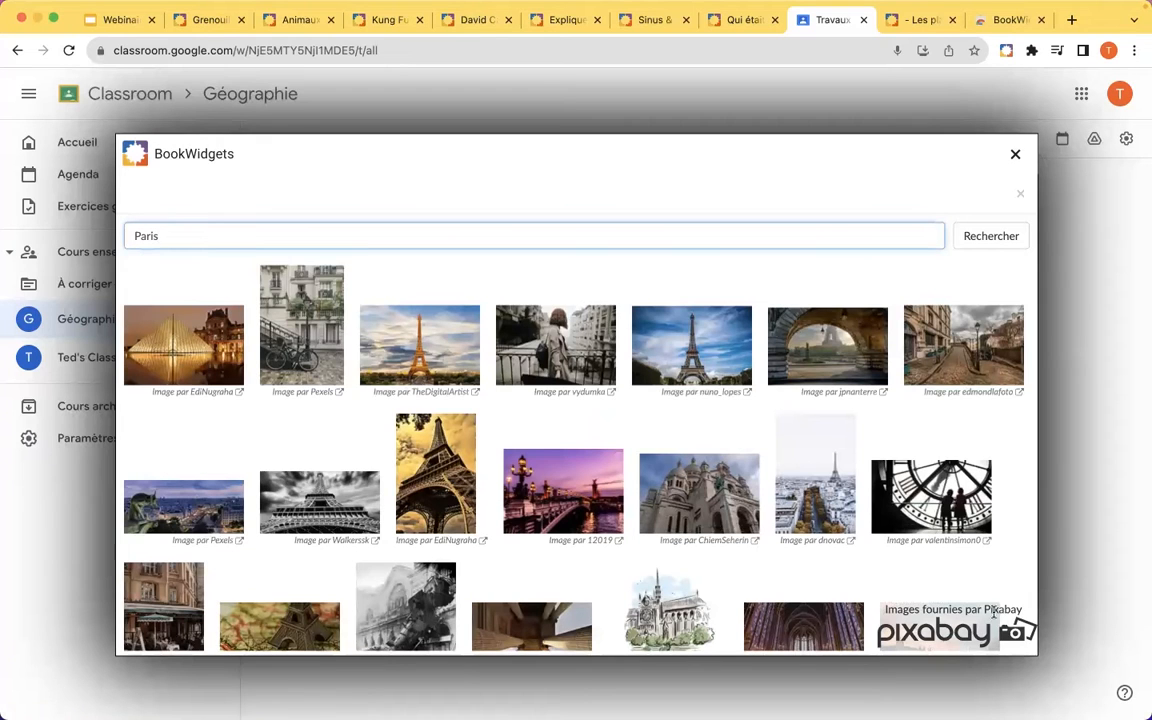
left_click(381, 325)
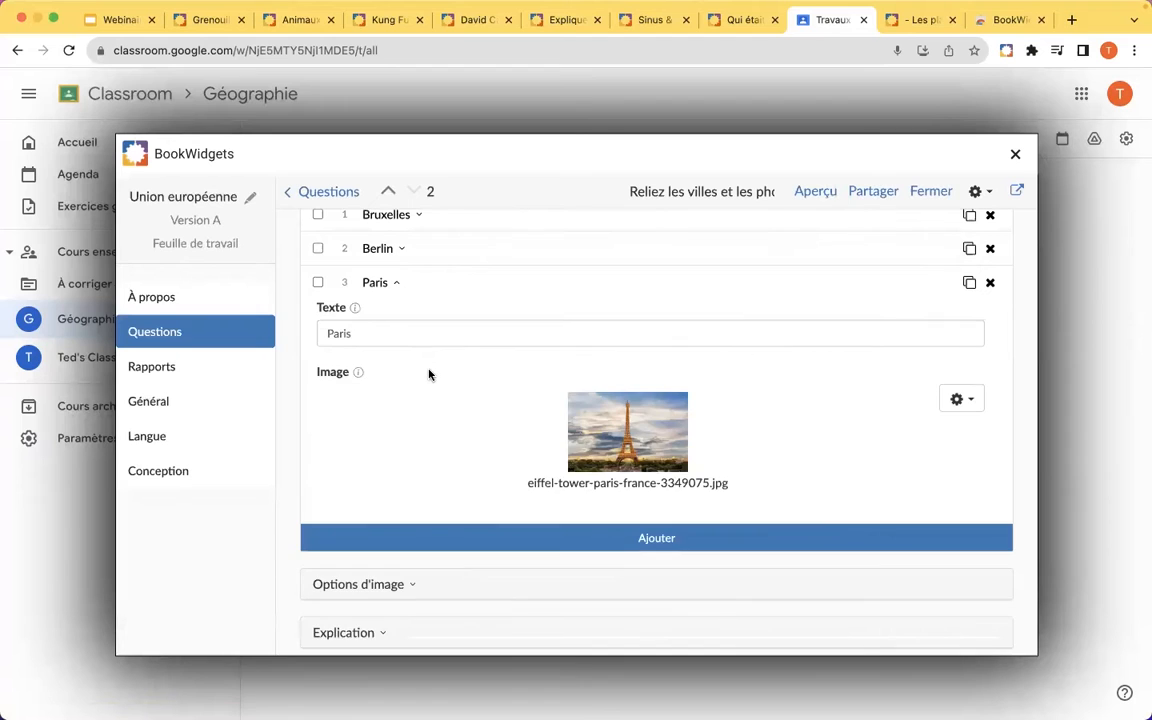
scroll(429, 429, "down", 1)
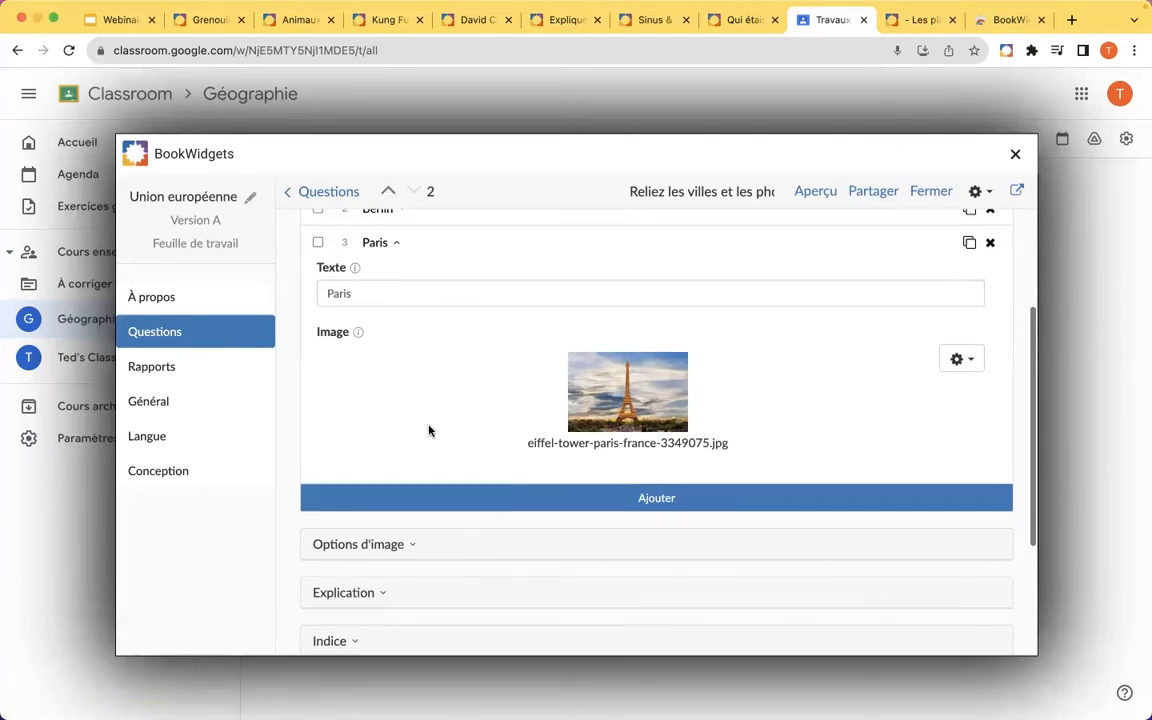
scroll(429, 429, "up", 3)
left_click(397, 346)
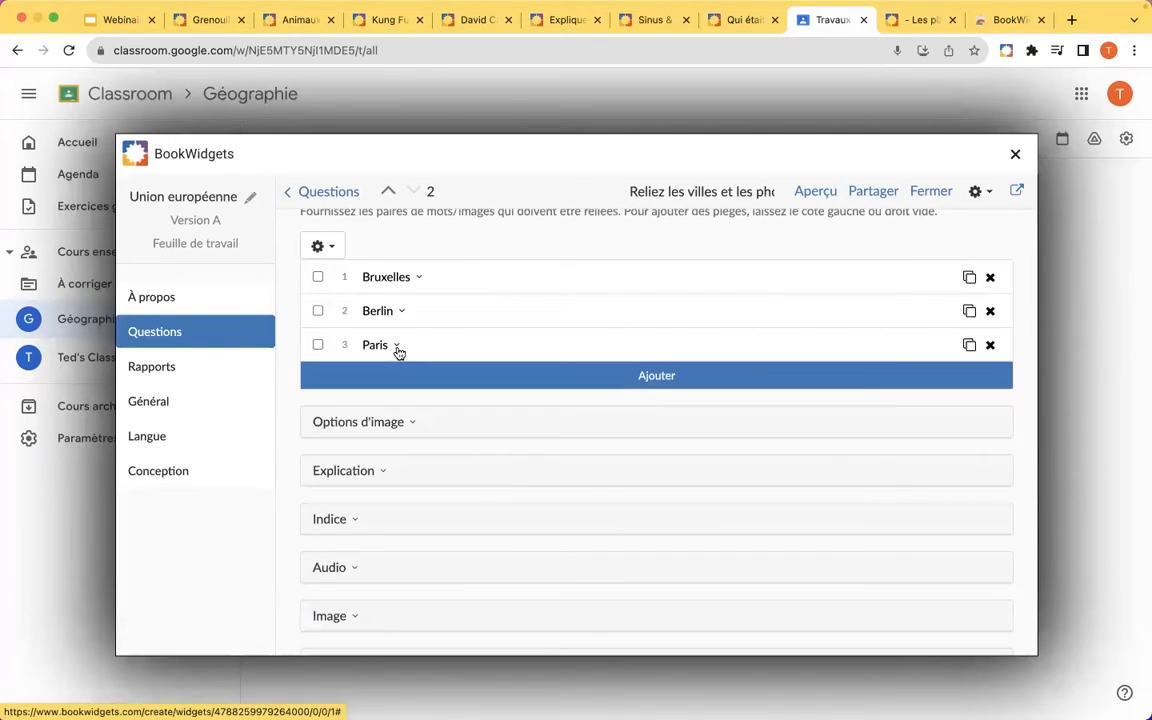
Add a fourth pair as a distractor with empty text and the purple-sky Tower Bridge photo found online with "Londres", and collapse it.
left_click(397, 346)
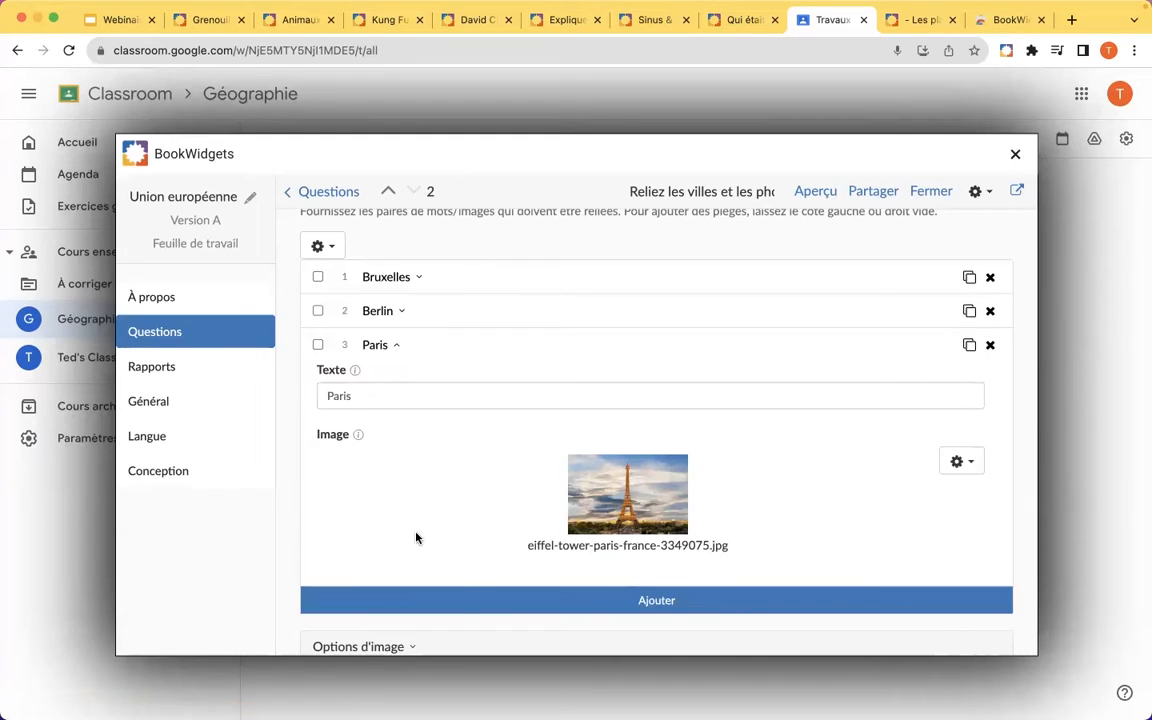
left_click(461, 609)
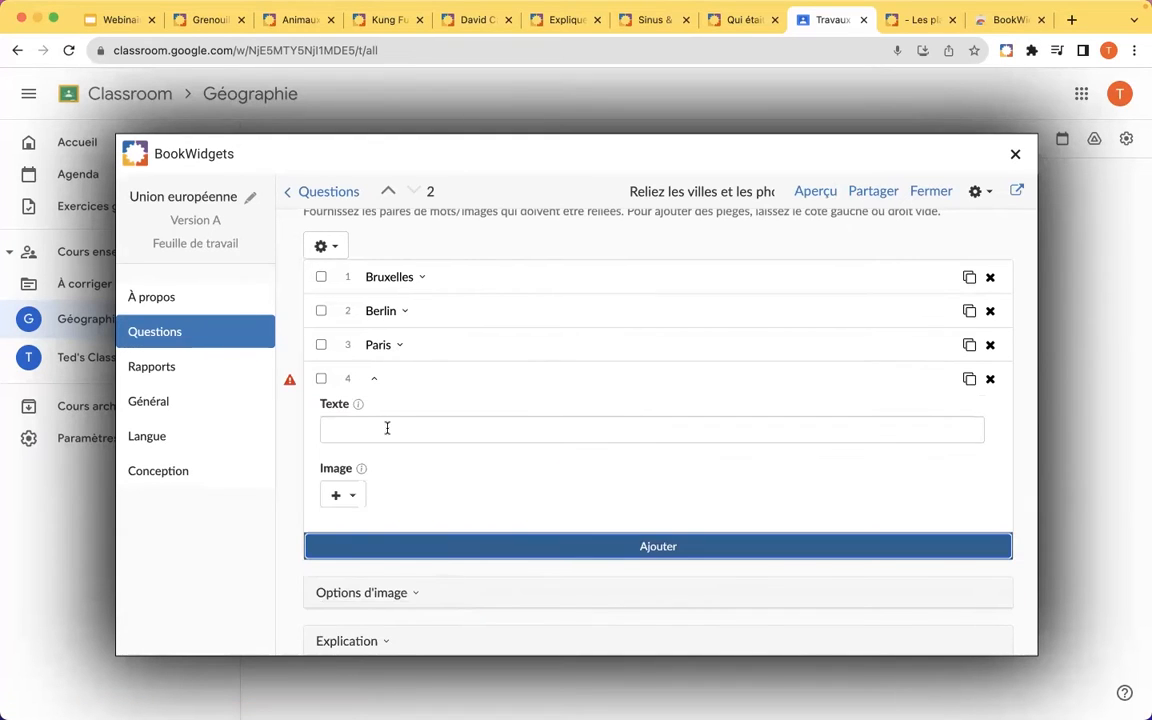
left_click(355, 503)
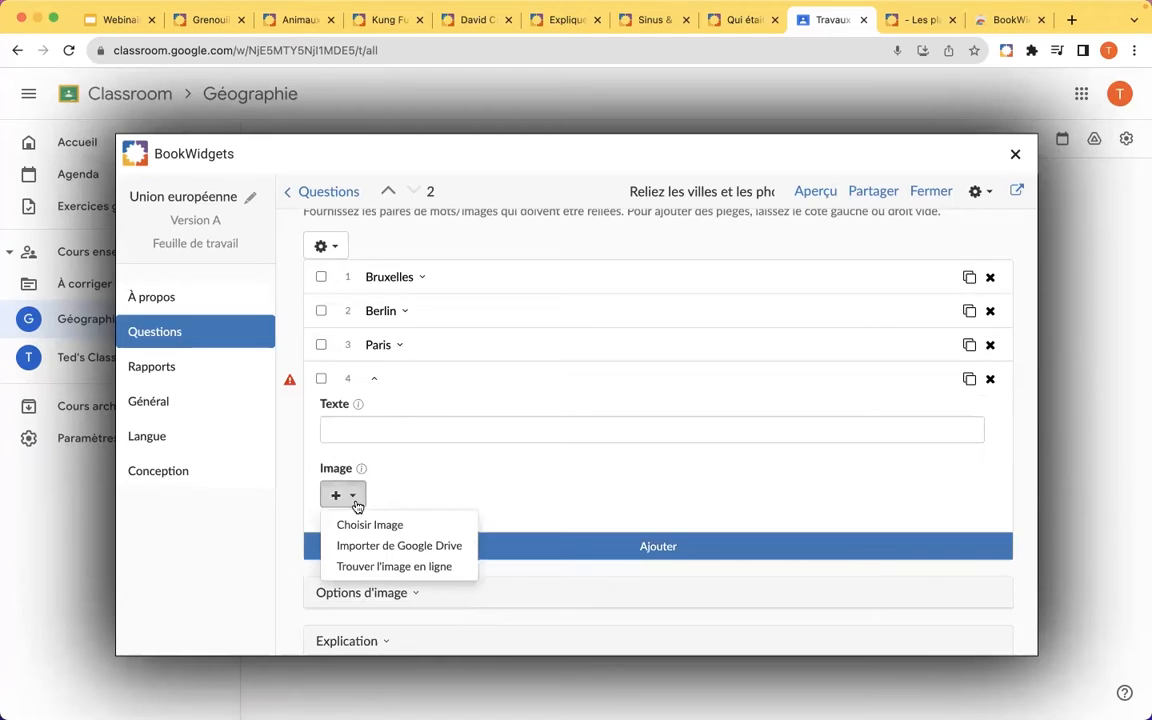
left_click(362, 567)
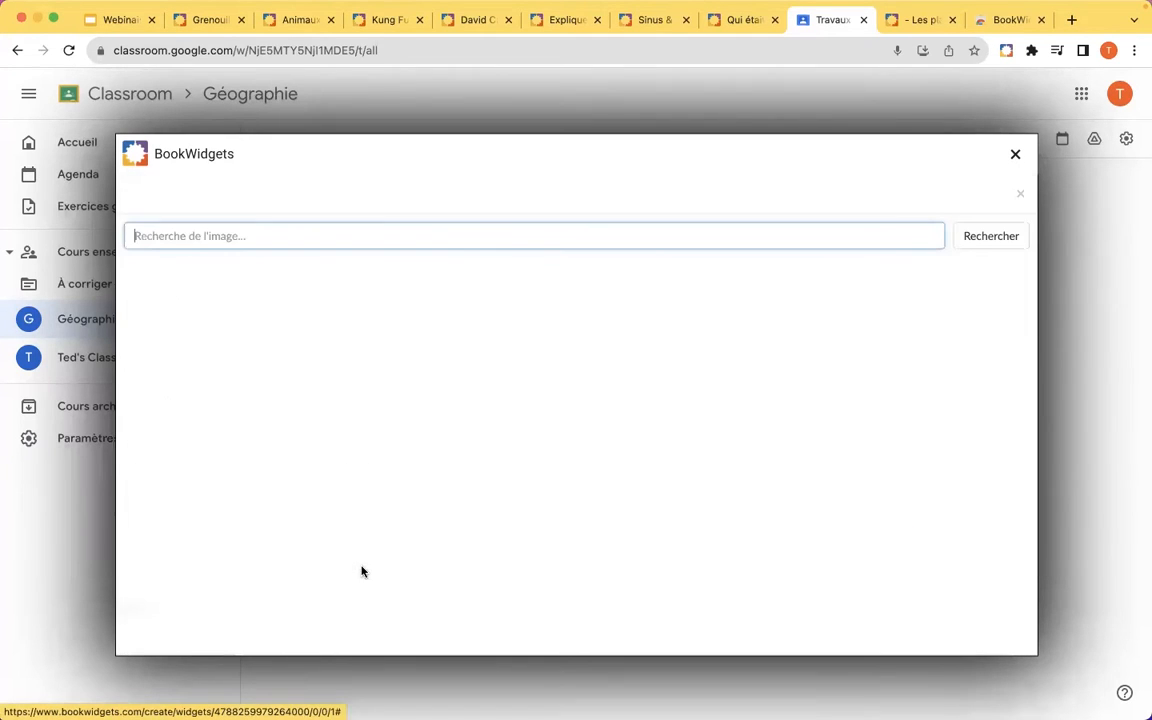
type("Londres")
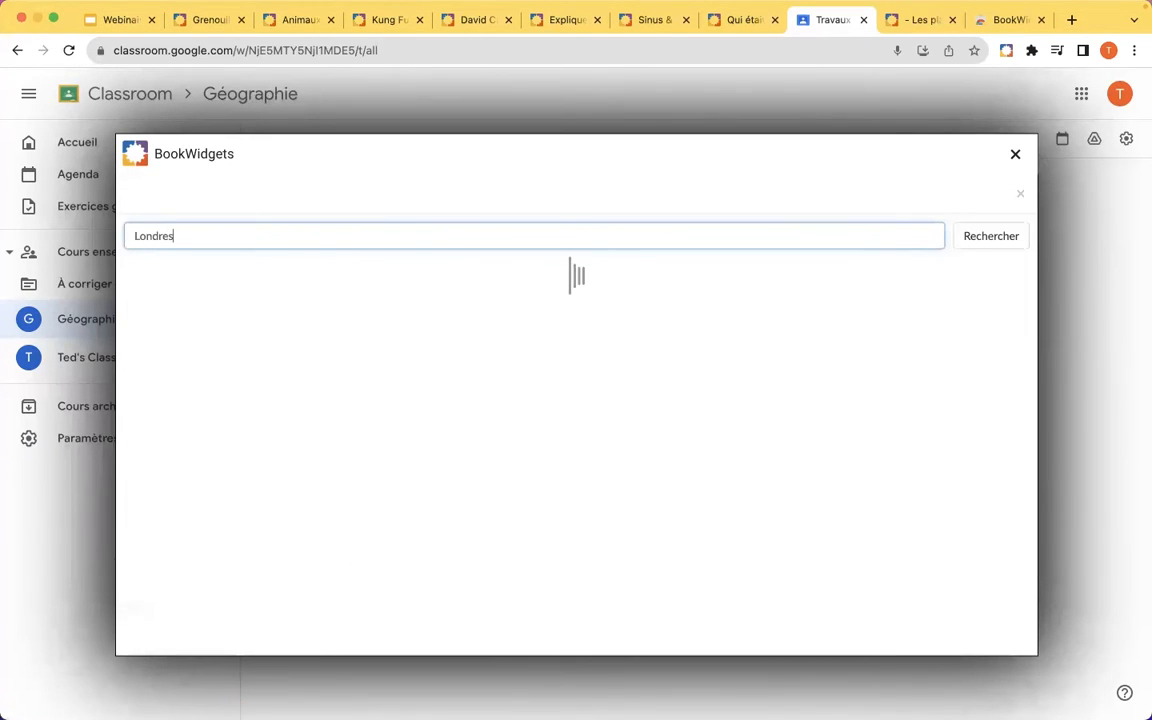
key("Return")
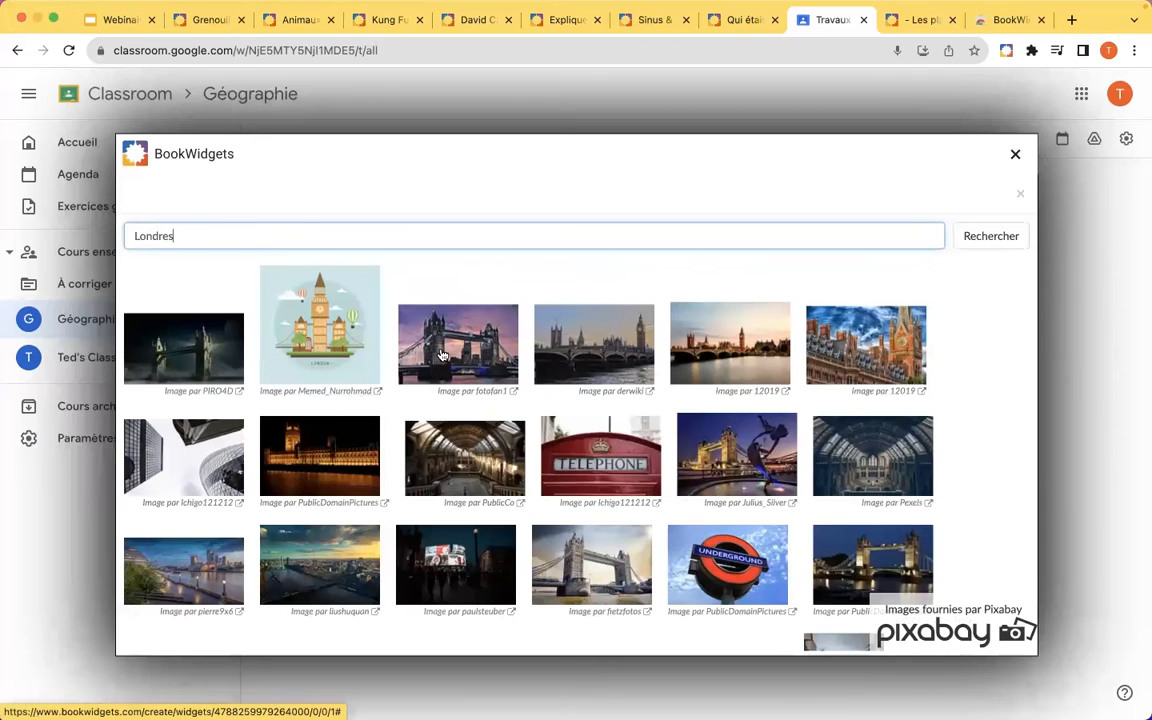
left_click(484, 349)
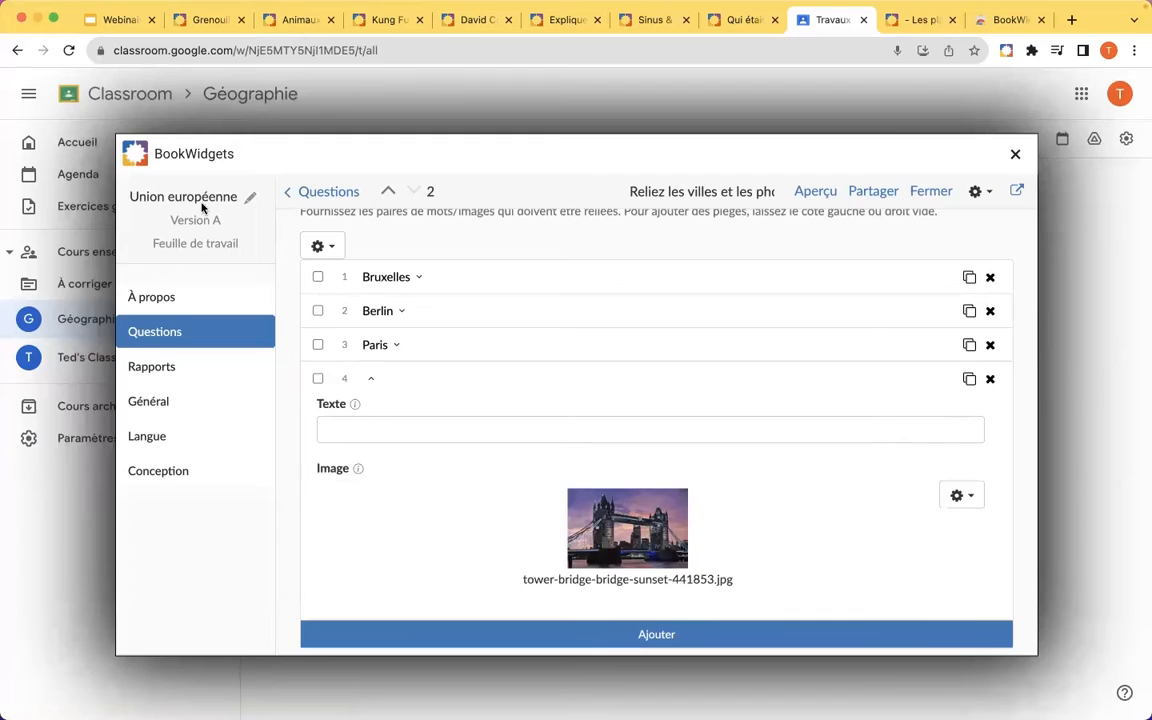
left_click(345, 428)
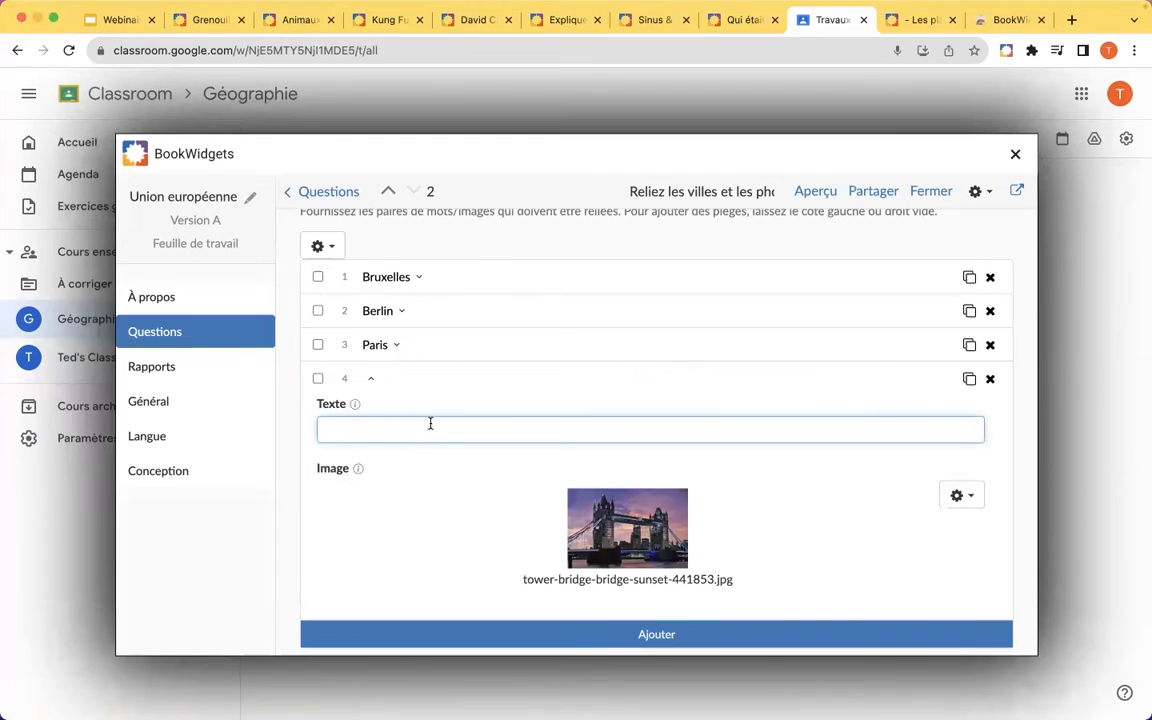
left_click(372, 381)
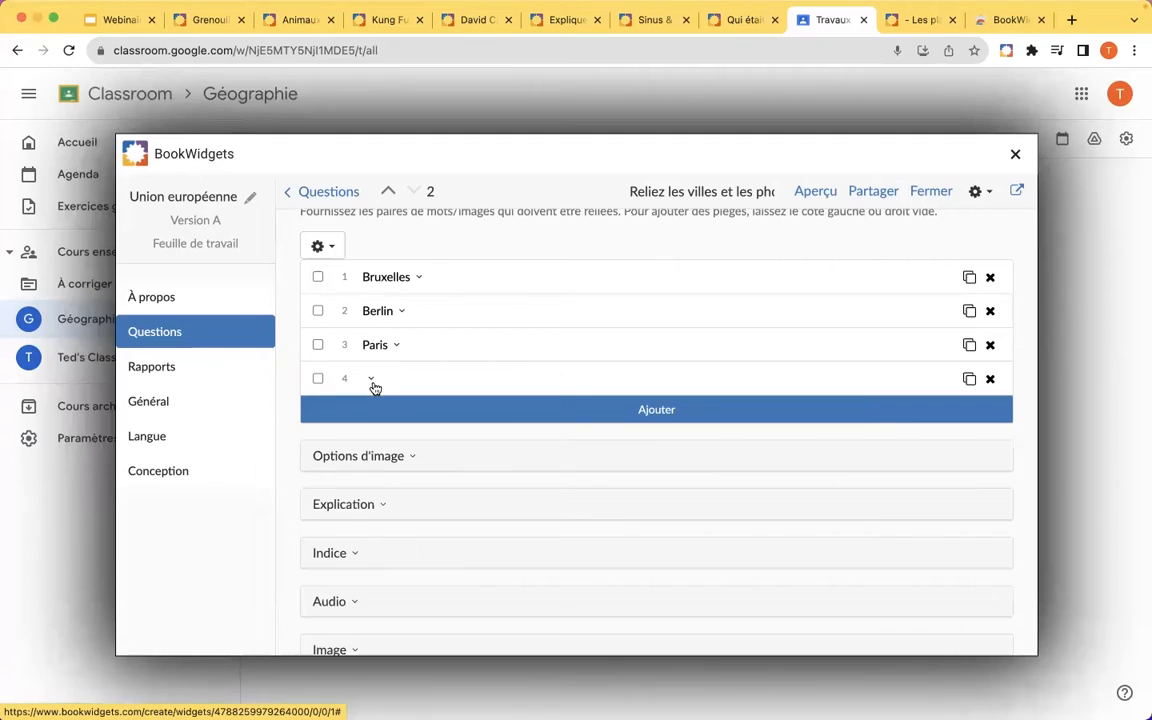
Preview the worksheet as a student and examine the word-image matching question with its city names and photos.
left_click(825, 198)
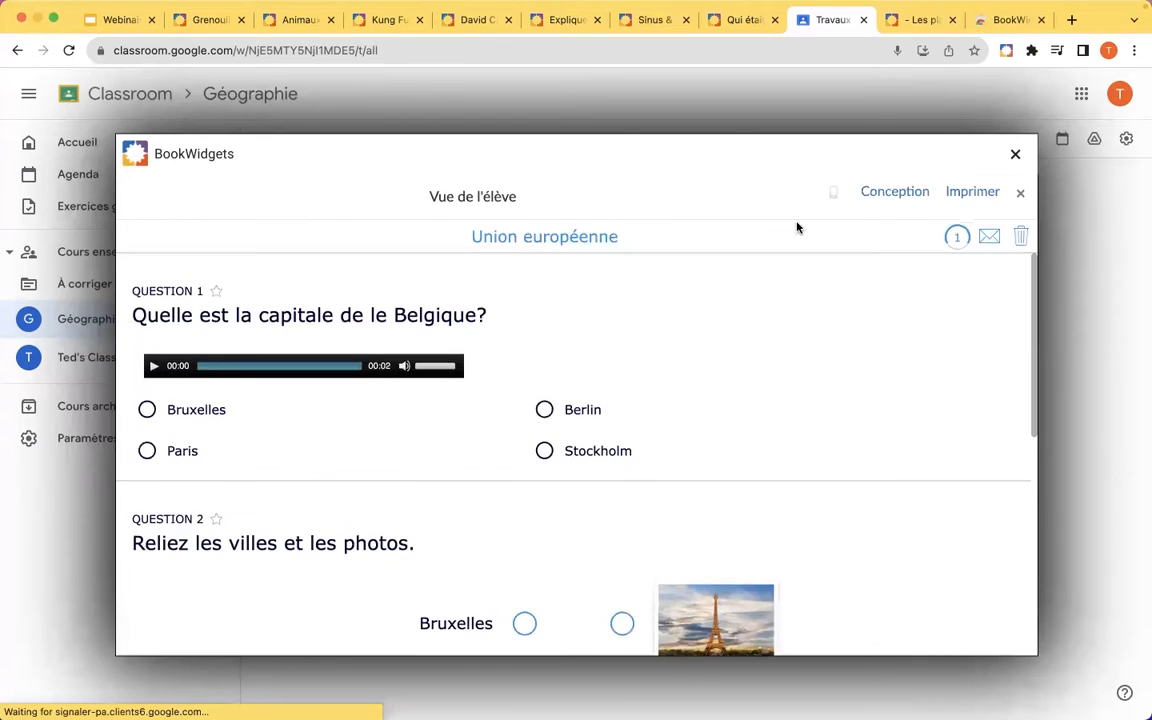
scroll(615, 363, "down", 5)
scroll(615, 363, "down", 3)
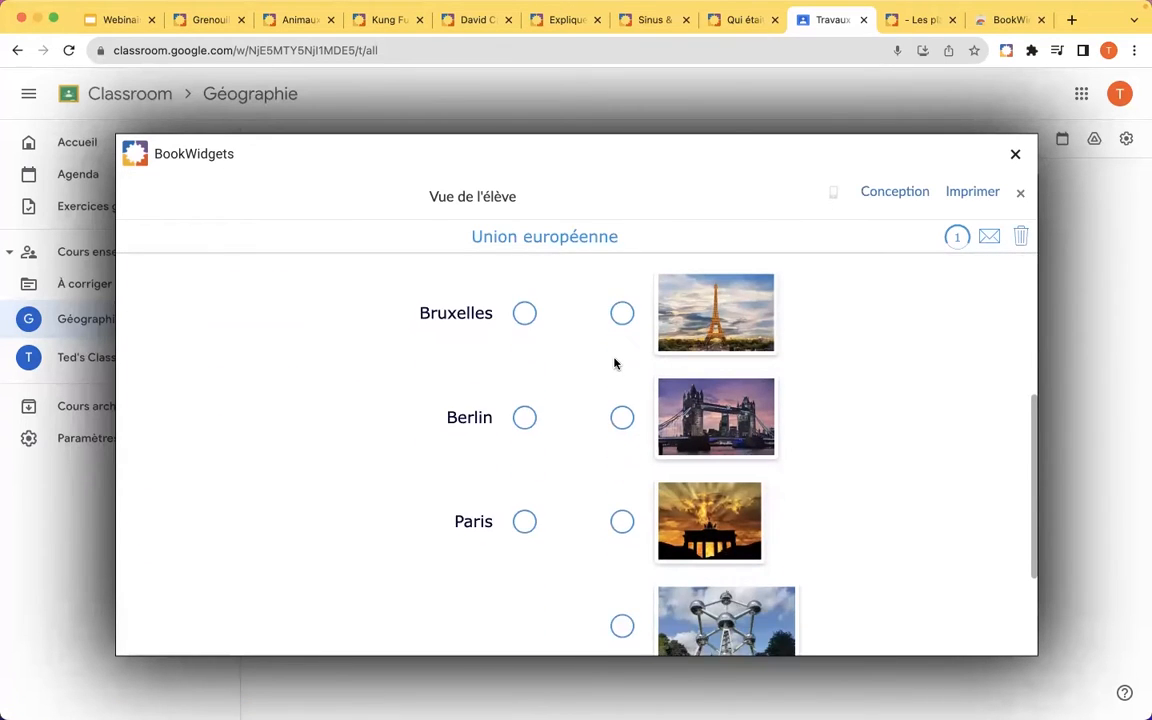
scroll(615, 363, "up", 1)
scroll(615, 363, "down", 2)
scroll(615, 363, "up", 3)
scroll(615, 363, "down", 1)
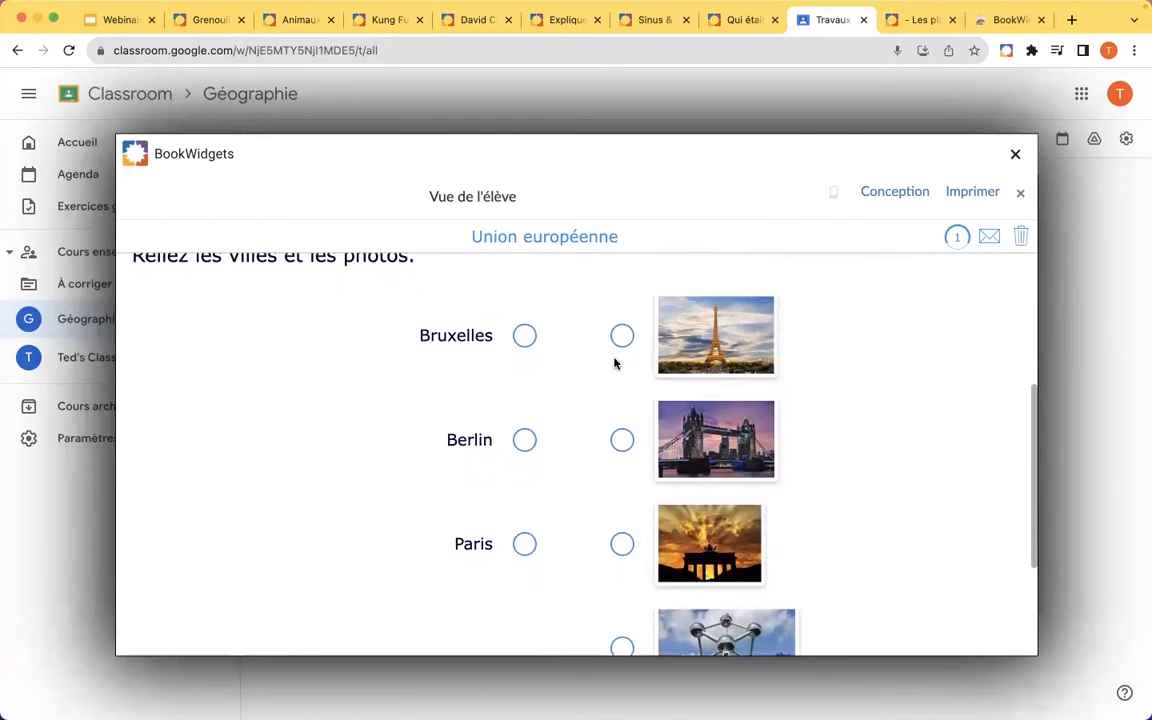
mouse_move(521, 557)
left_mouse_down()
mouse_move(630, 334)
mouse_move(524, 551)
left_mouse_up()
scroll(825, 368, "down", 3)
scroll(827, 370, "up", 3)
scroll(827, 370, "down", 3)
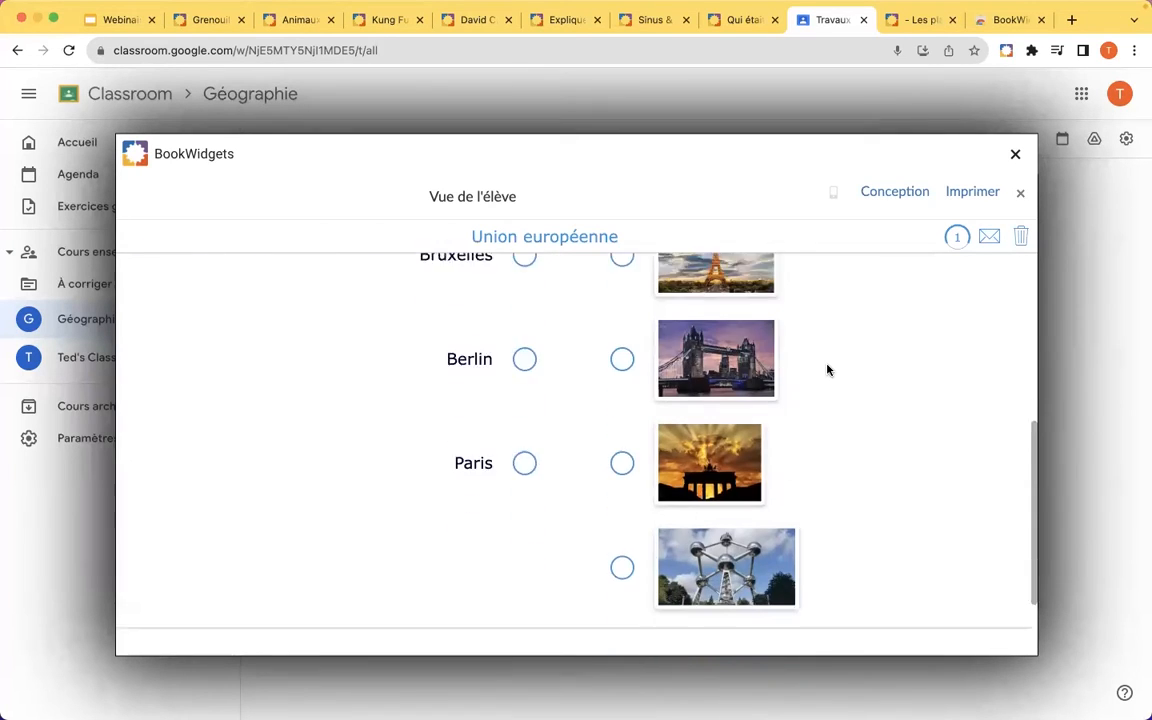
scroll(827, 370, "up", 1)
scroll(827, 370, "up", 1)
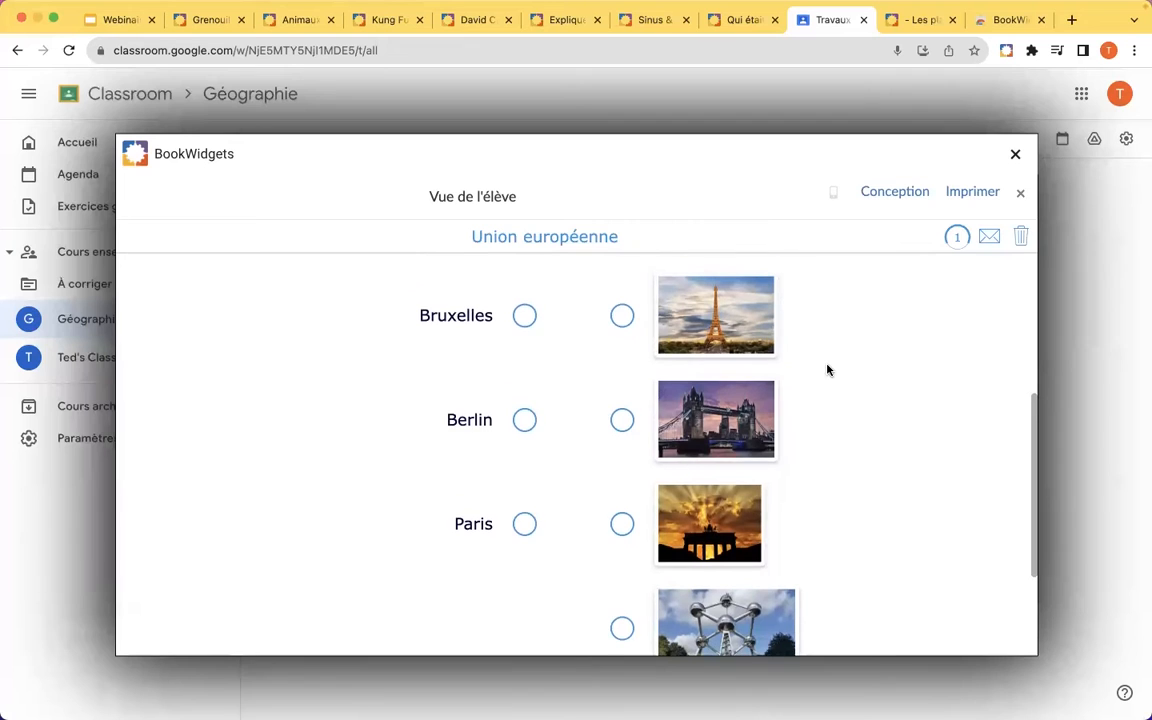
Enlarge the Eiffel Tower photo in the student preview, close it, and return to the question editor.
left_click(727, 337)
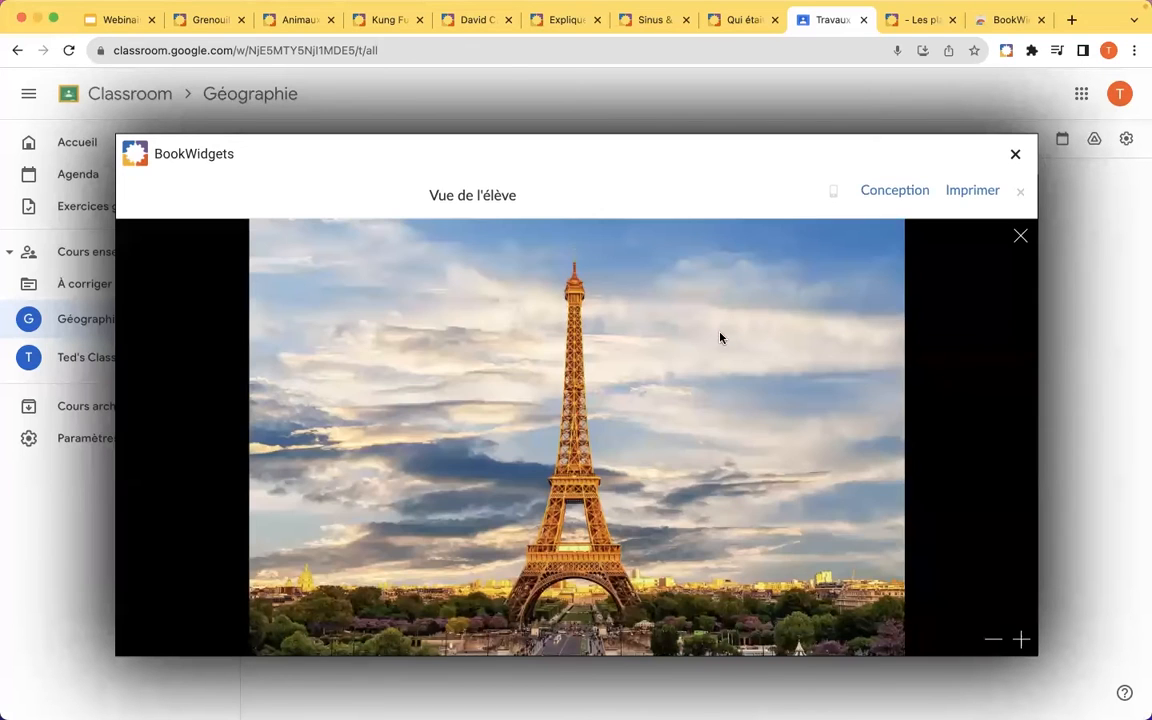
left_click(1022, 240)
scroll(517, 512, "up", 2)
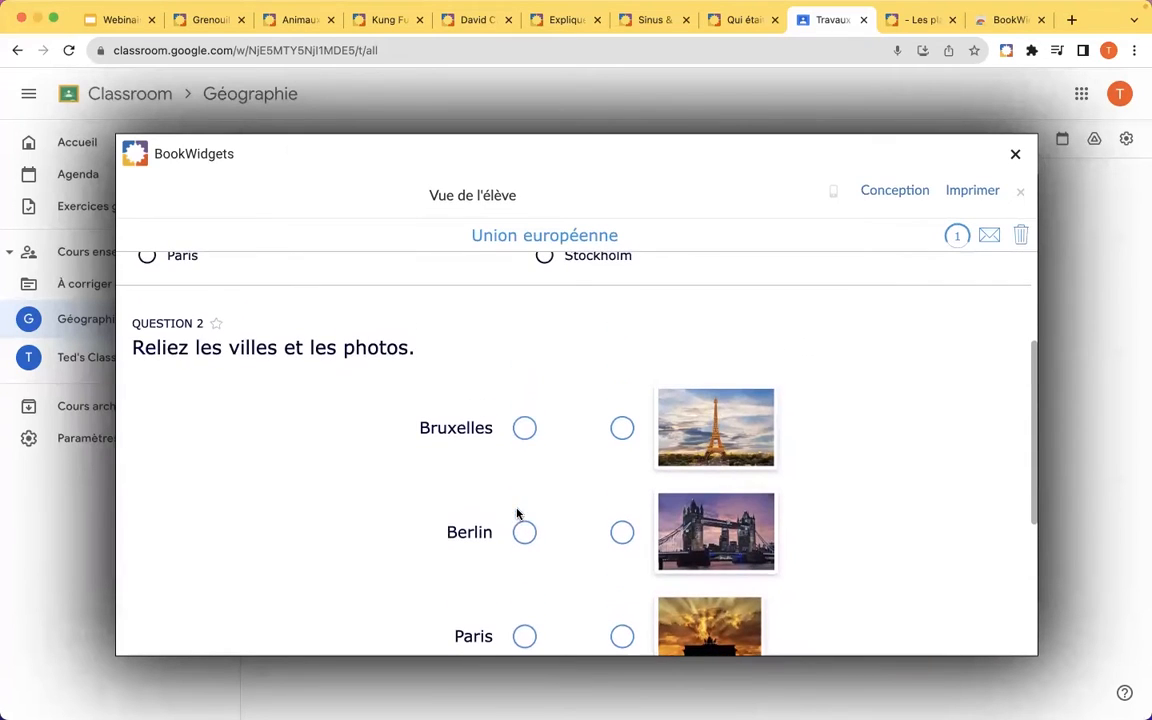
left_click(1022, 197)
Check the question weight in the matching question's correction and grading options, and collapse that section.
scroll(504, 458, "down", 2)
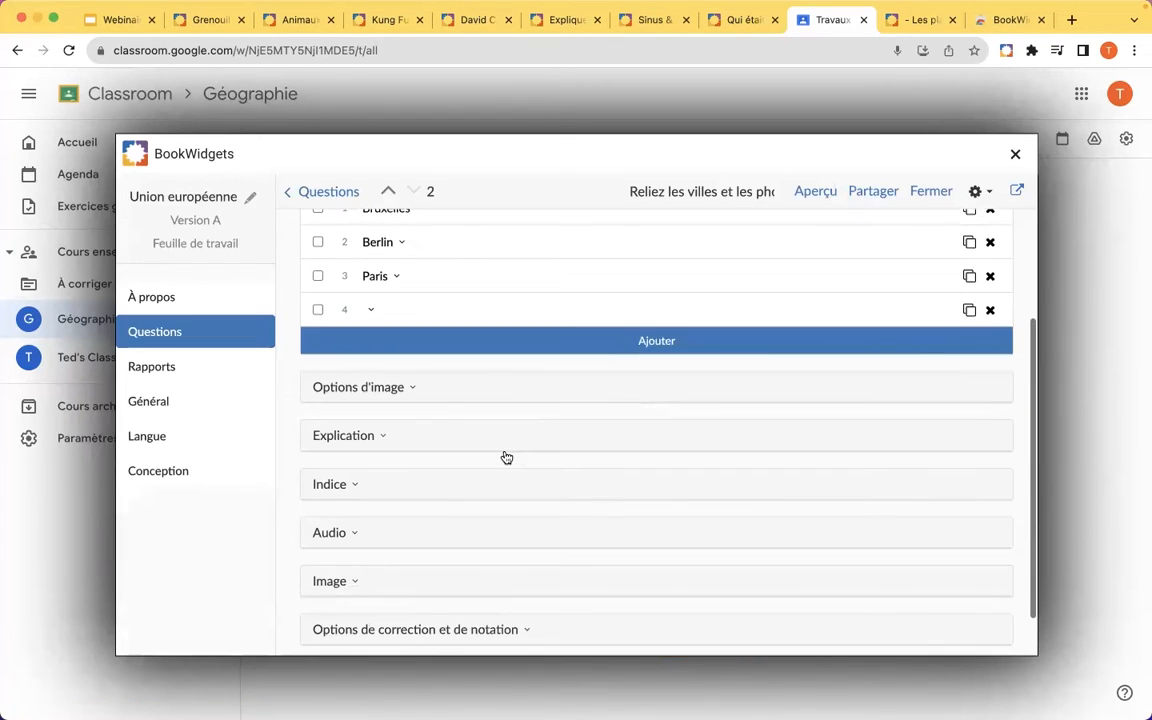
scroll(400, 389, "down", 1)
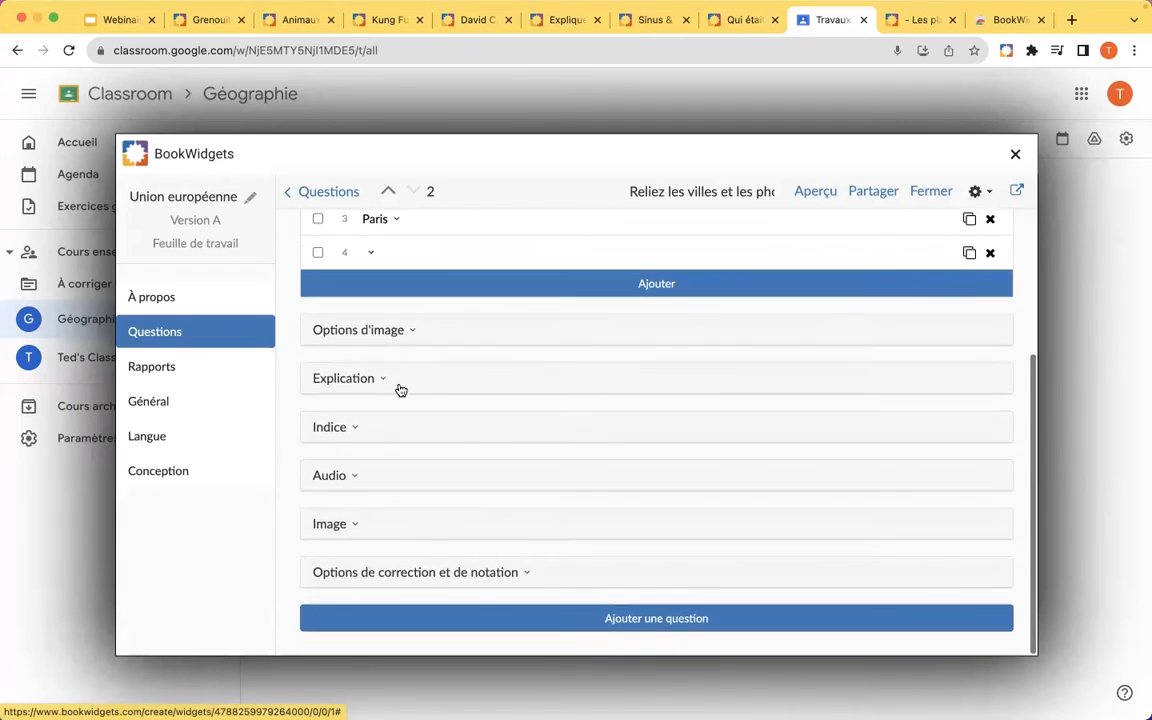
left_click(428, 574)
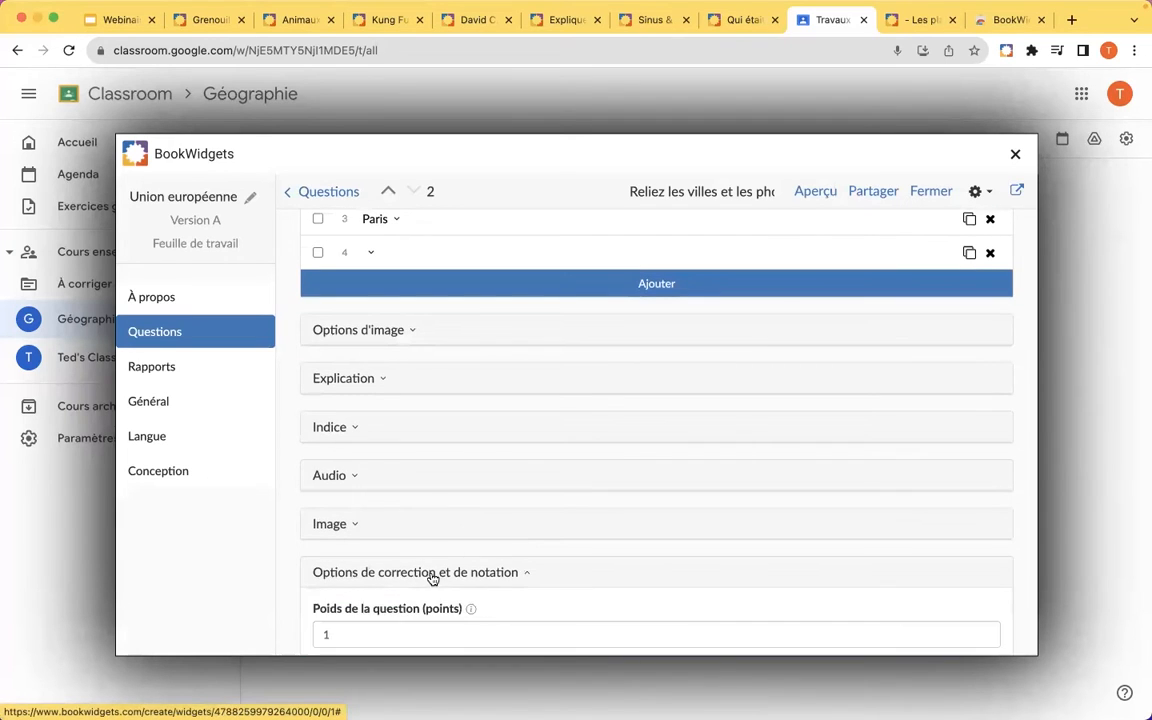
scroll(522, 564, "down", 2)
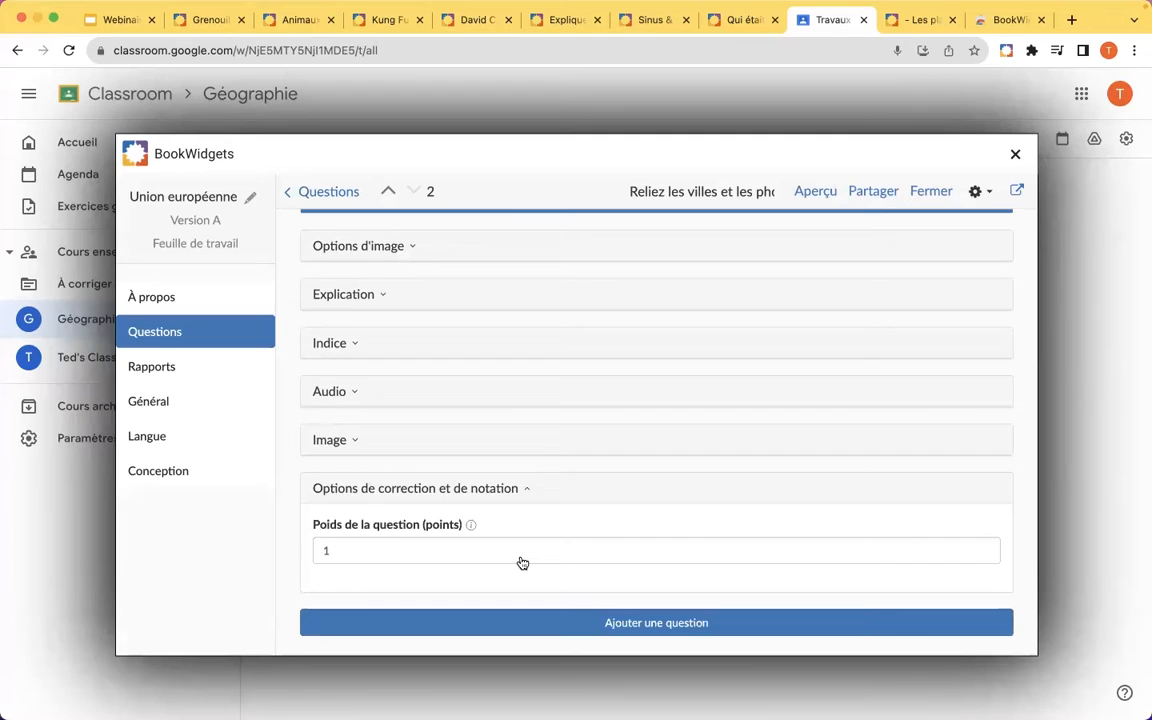
double_click(411, 557)
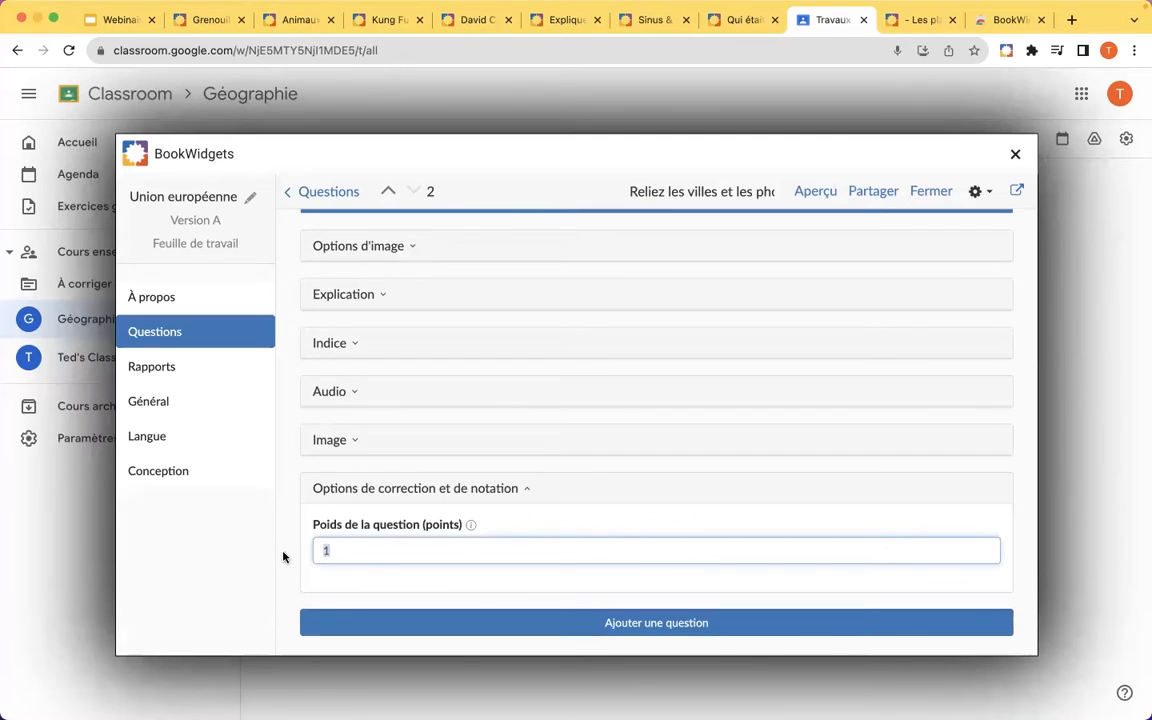
left_click(324, 581)
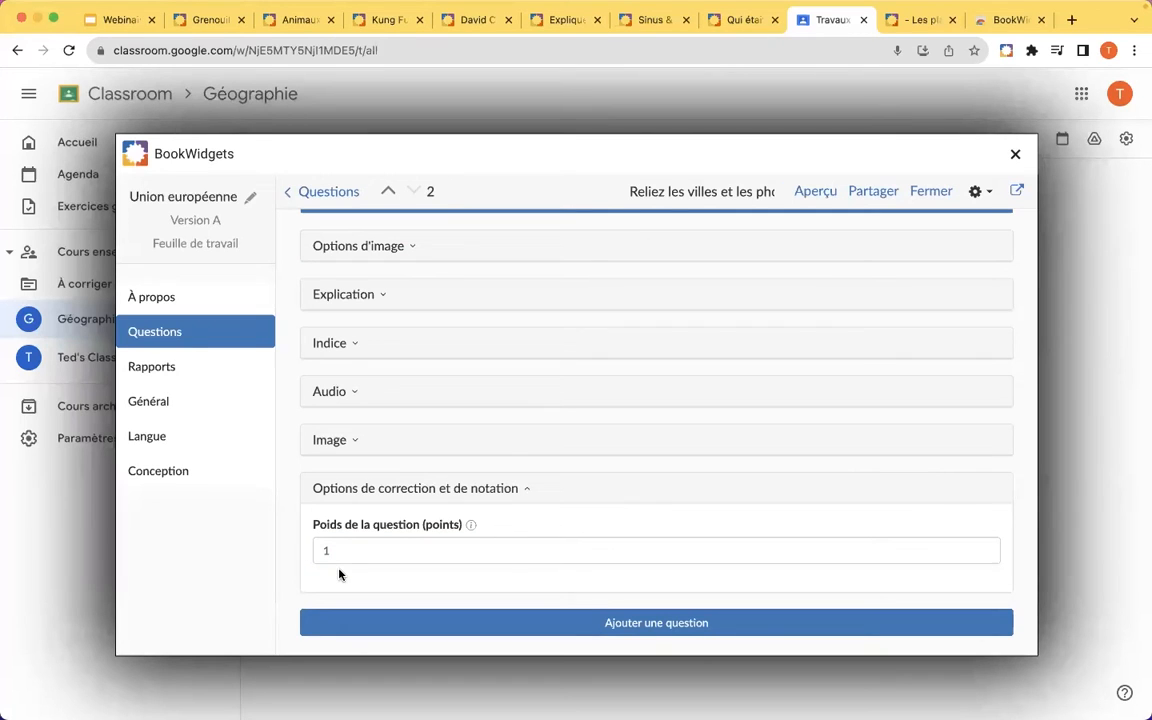
left_click(527, 489)
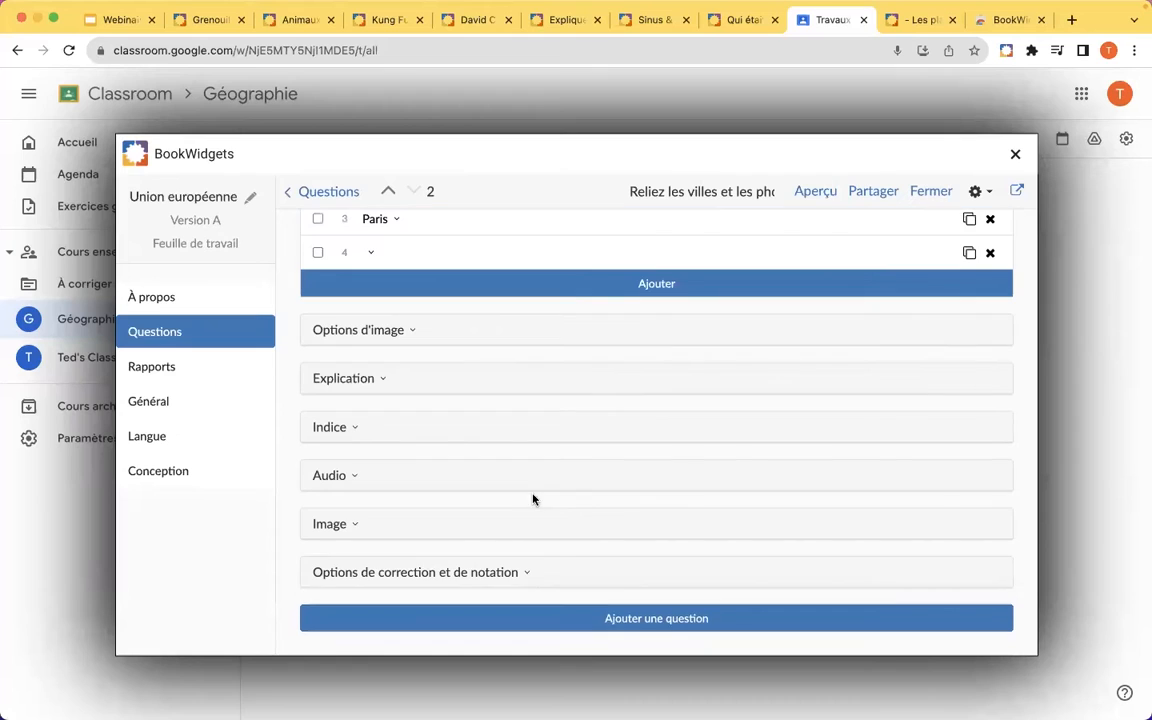
Add an "Image à annoter" question with the question text "Nommez les villes.".
left_click(598, 625)
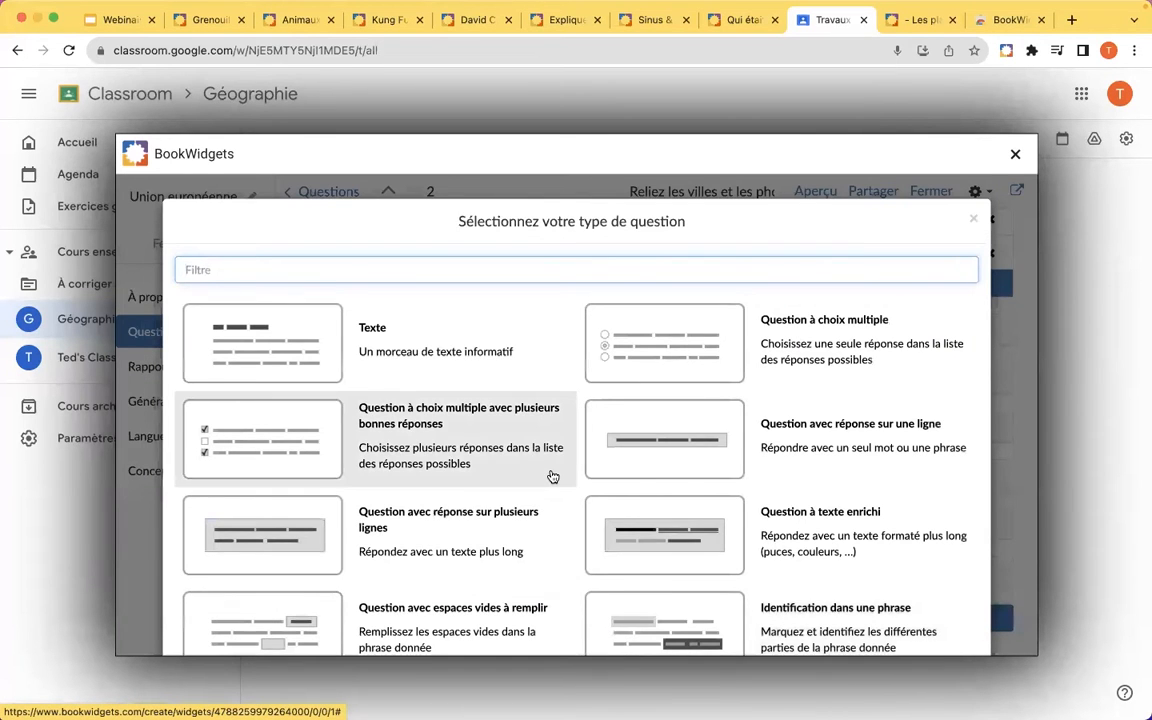
scroll(550, 476, "down", 3)
scroll(552, 476, "down", 5)
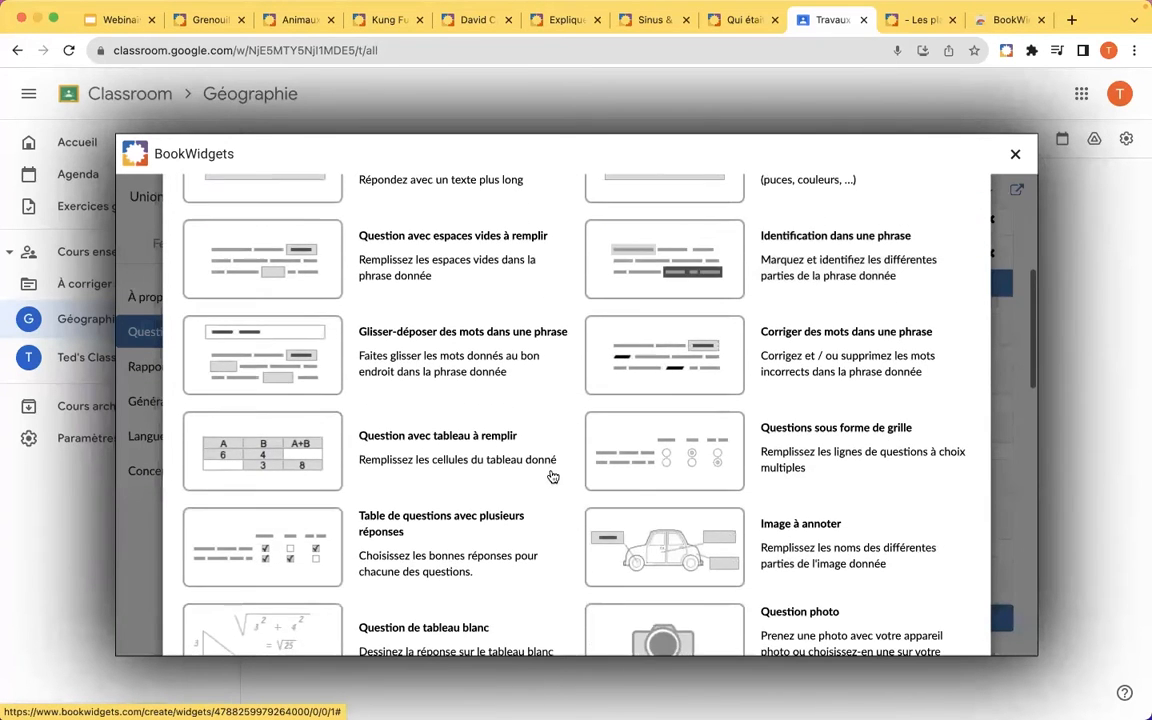
left_click(808, 531)
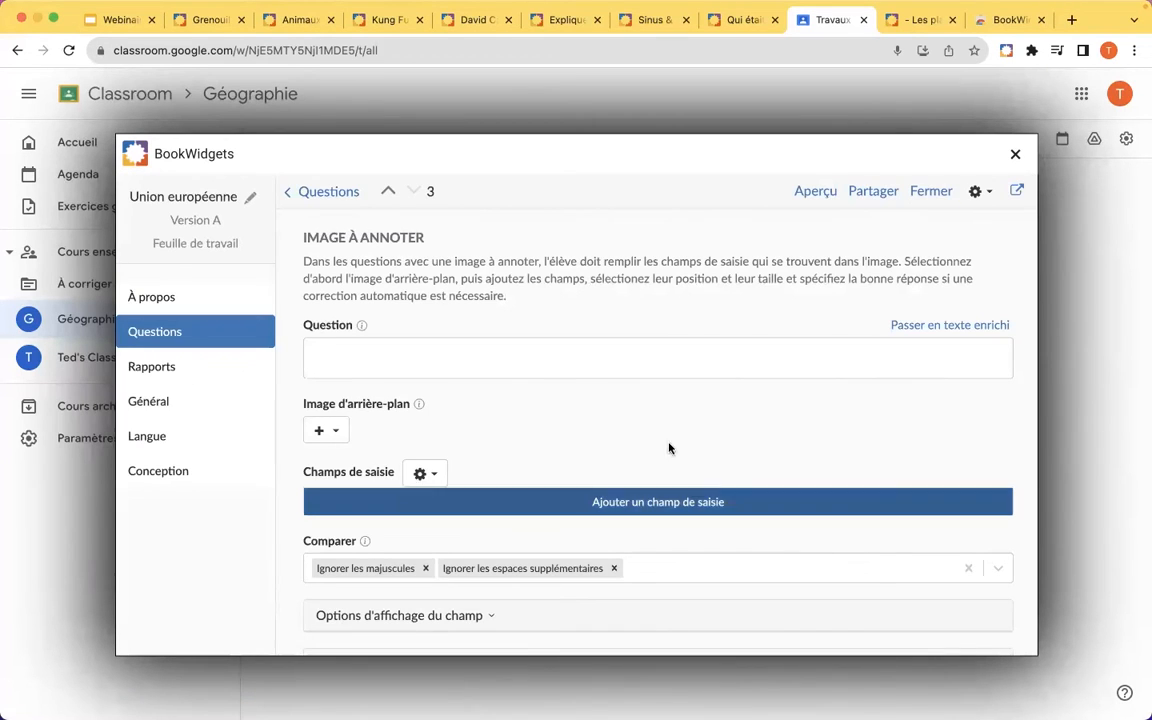
left_click(552, 362)
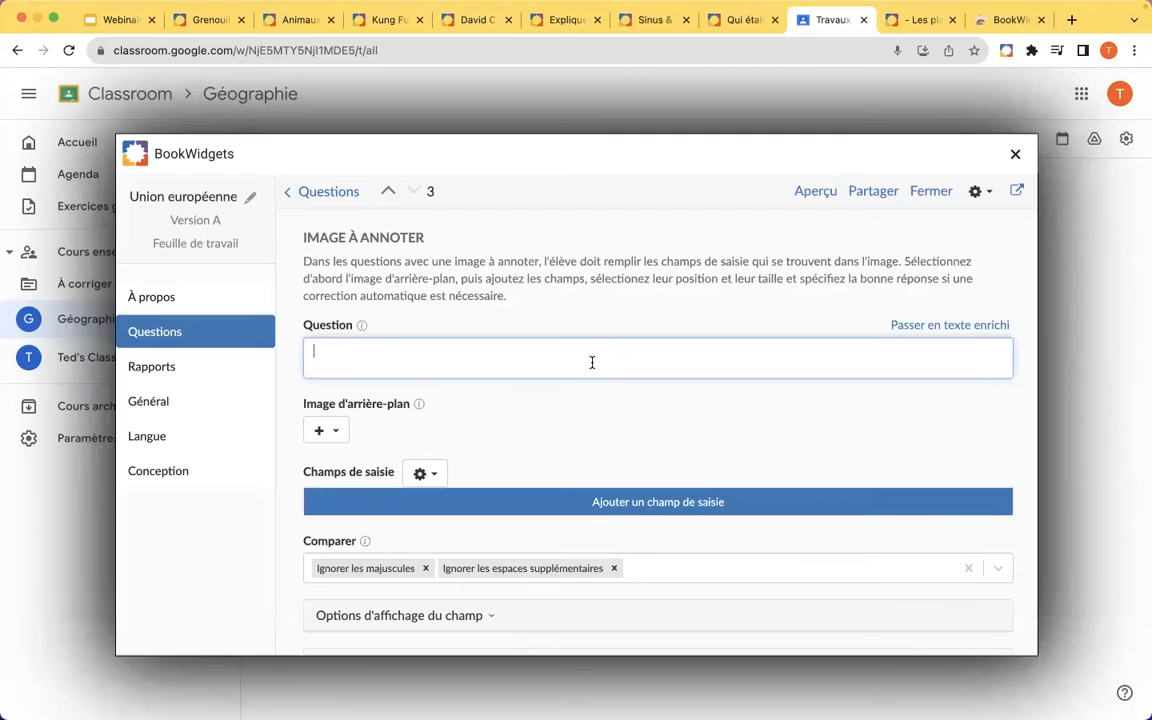
type("ez les villes.")
scroll(571, 429, "down", 2)
scroll(570, 428, "up", 2)
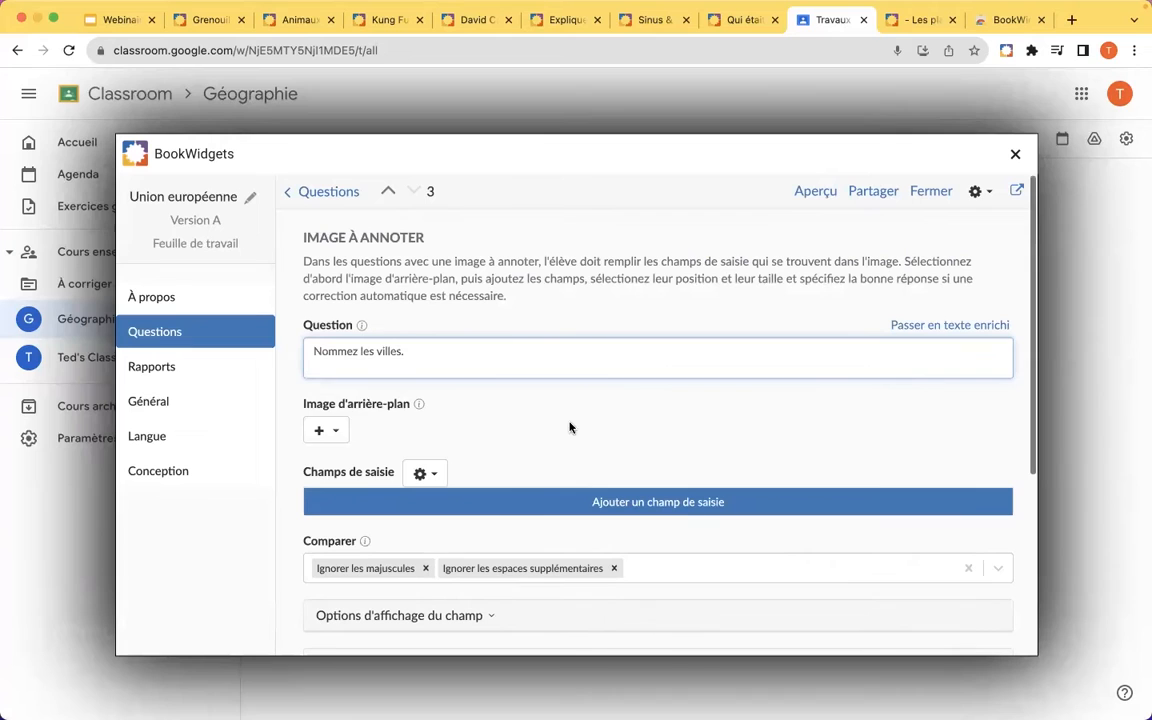
Search online for "carte europe" to find a background image for the image annotation question.
left_click(338, 434)
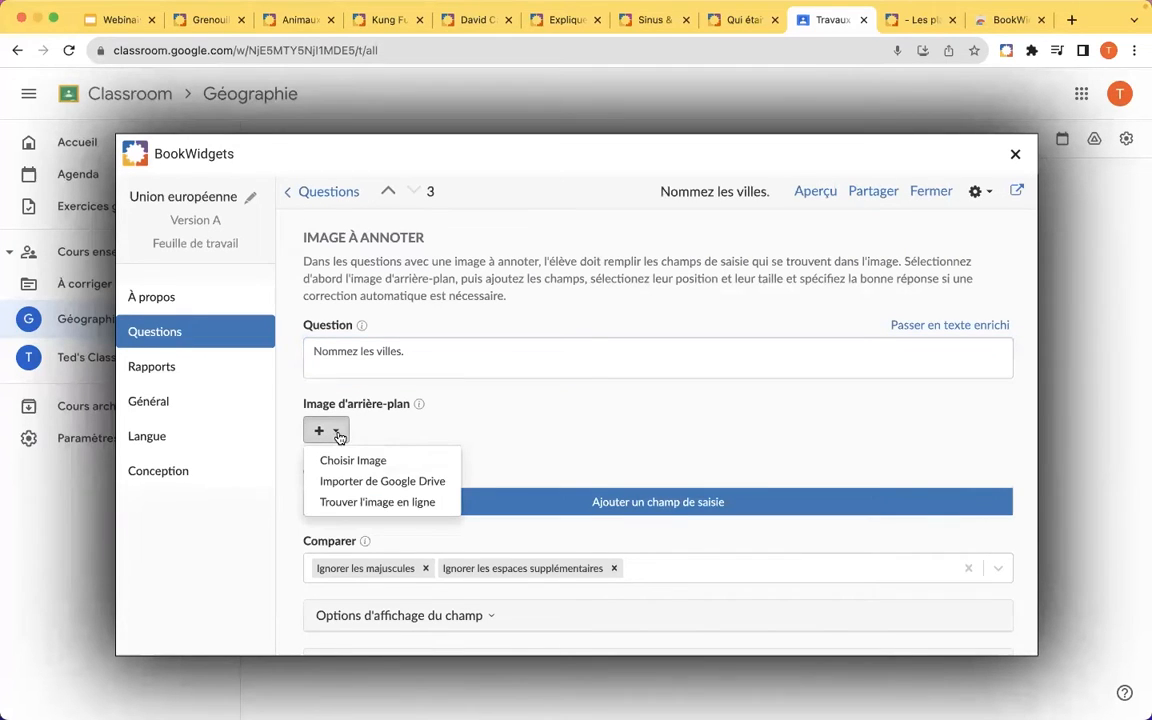
left_click(357, 513)
left_click(357, 234)
type("carte europe")
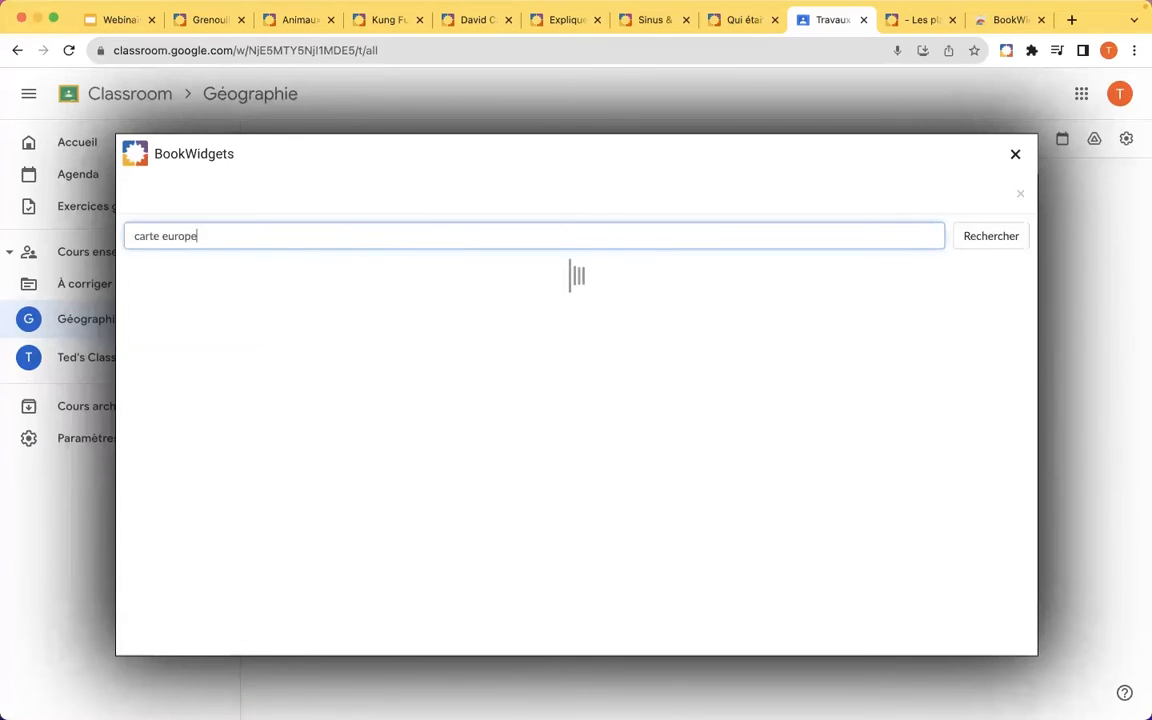
key("Return")
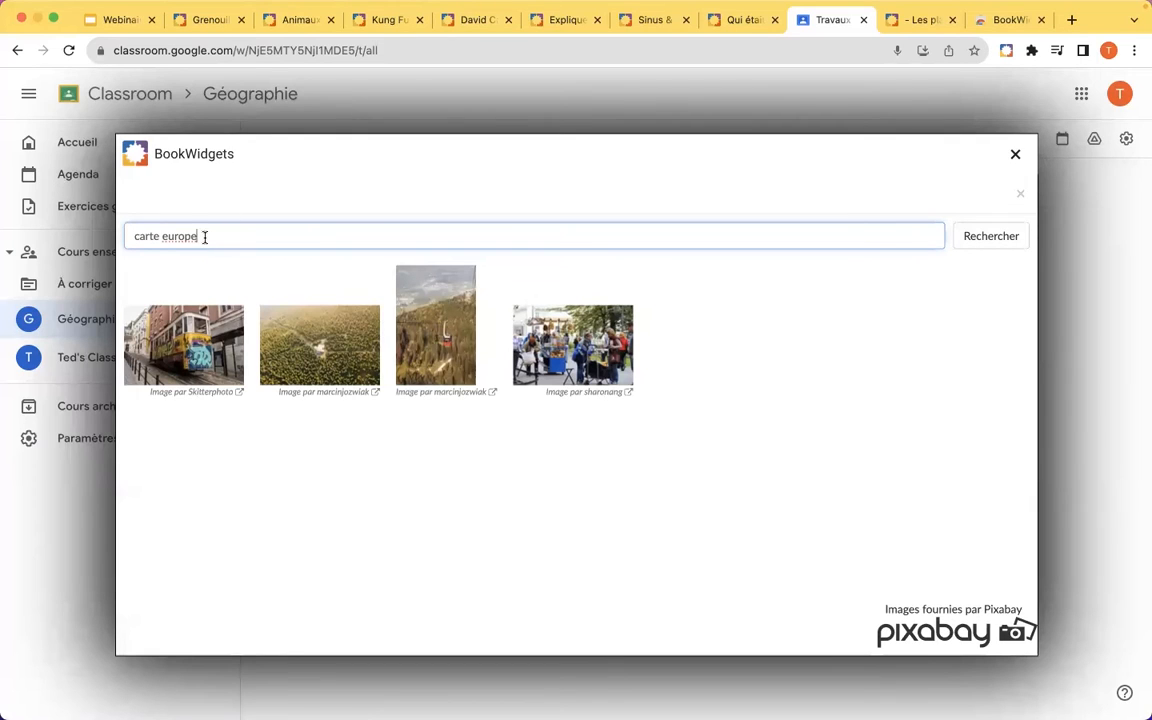
Change the image search to "map europe" and insert the blue map of European countries as the background image.
double_click(147, 237)
type("map")
key("Return")
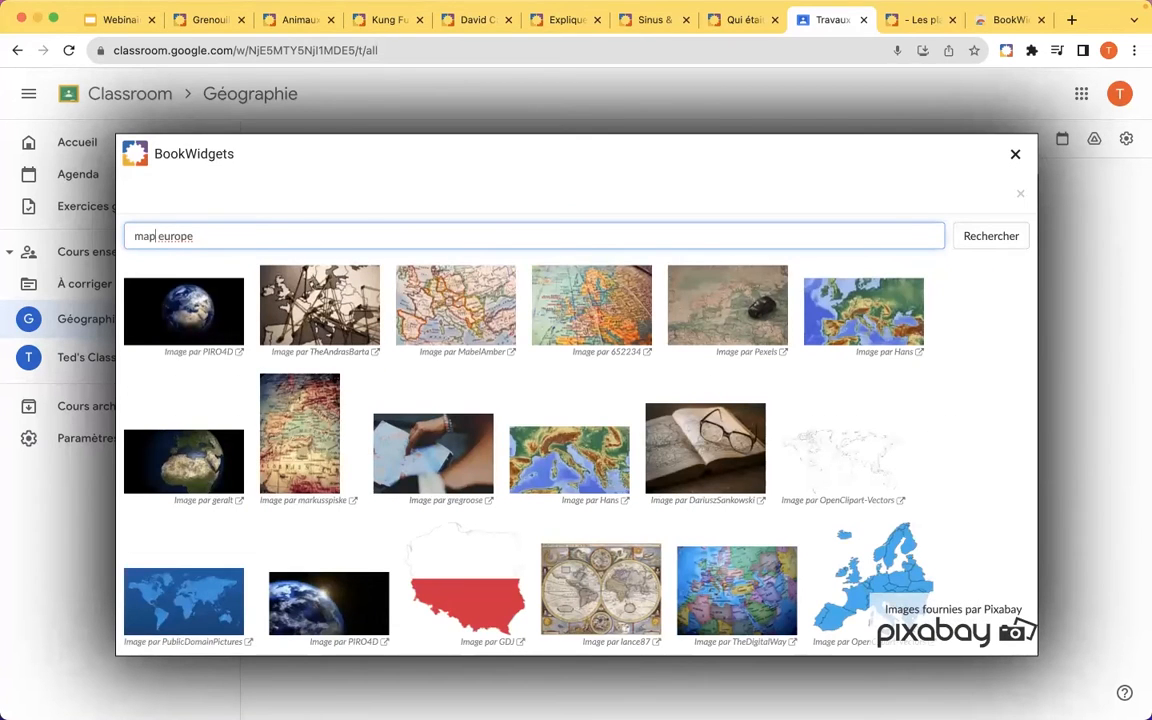
scroll(885, 430, "down", 3)
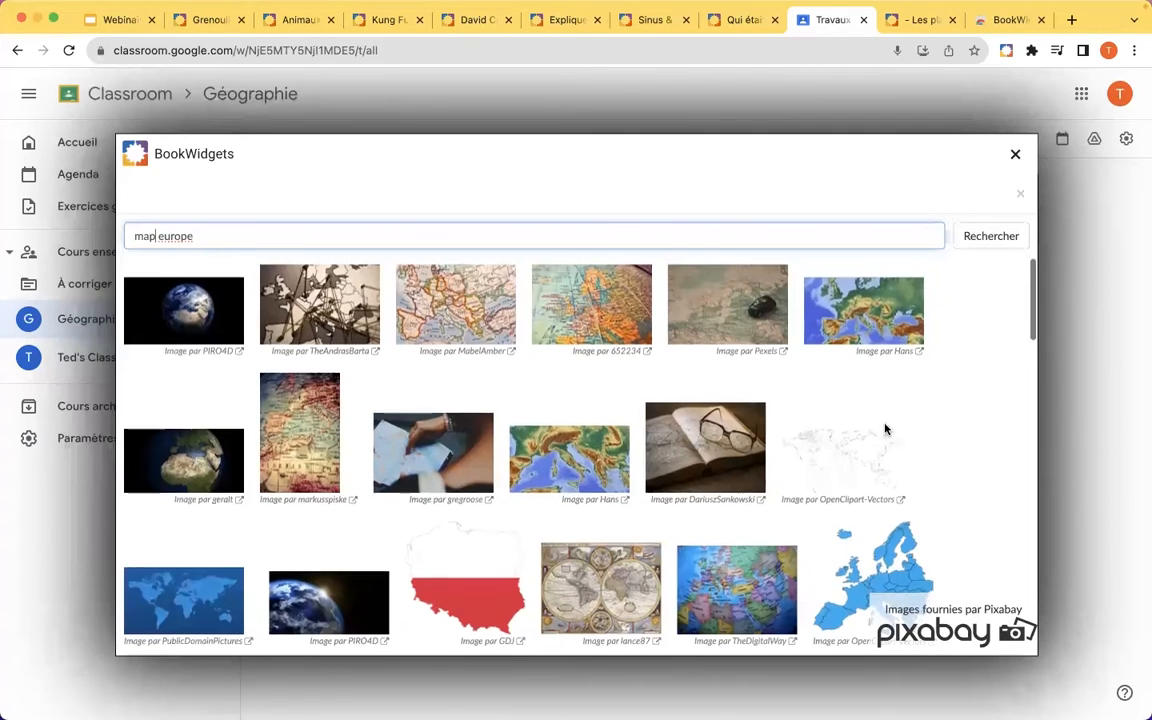
scroll(885, 430, "down", 3)
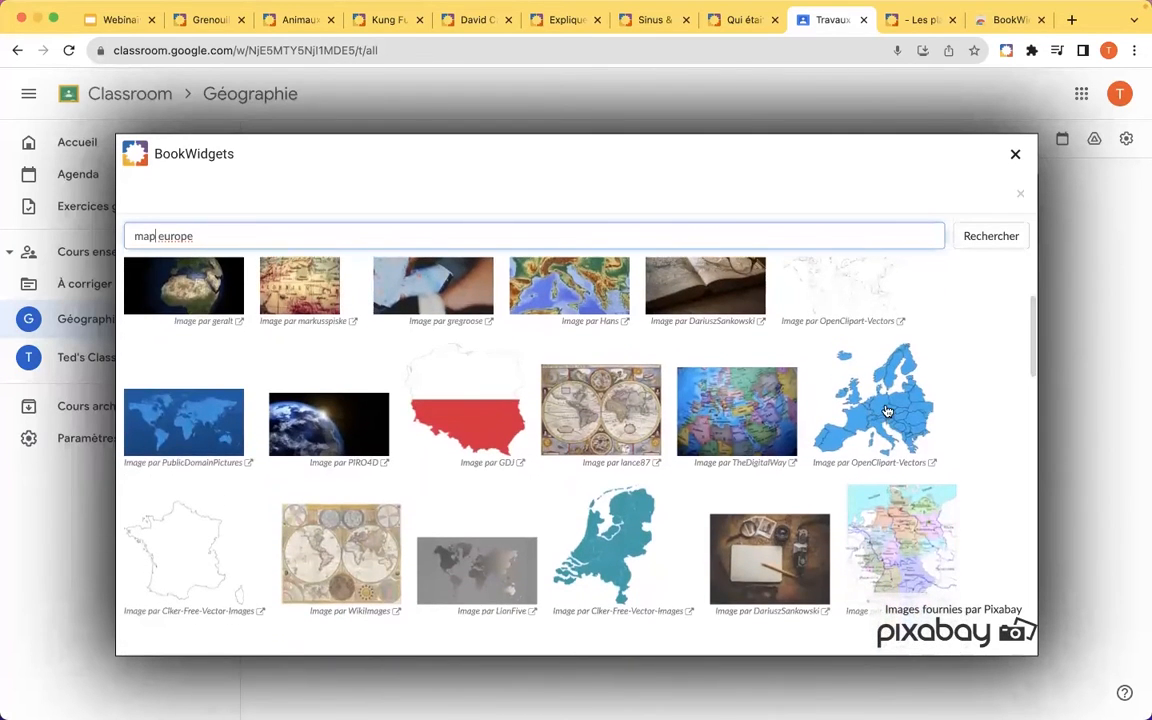
left_click(872, 424)
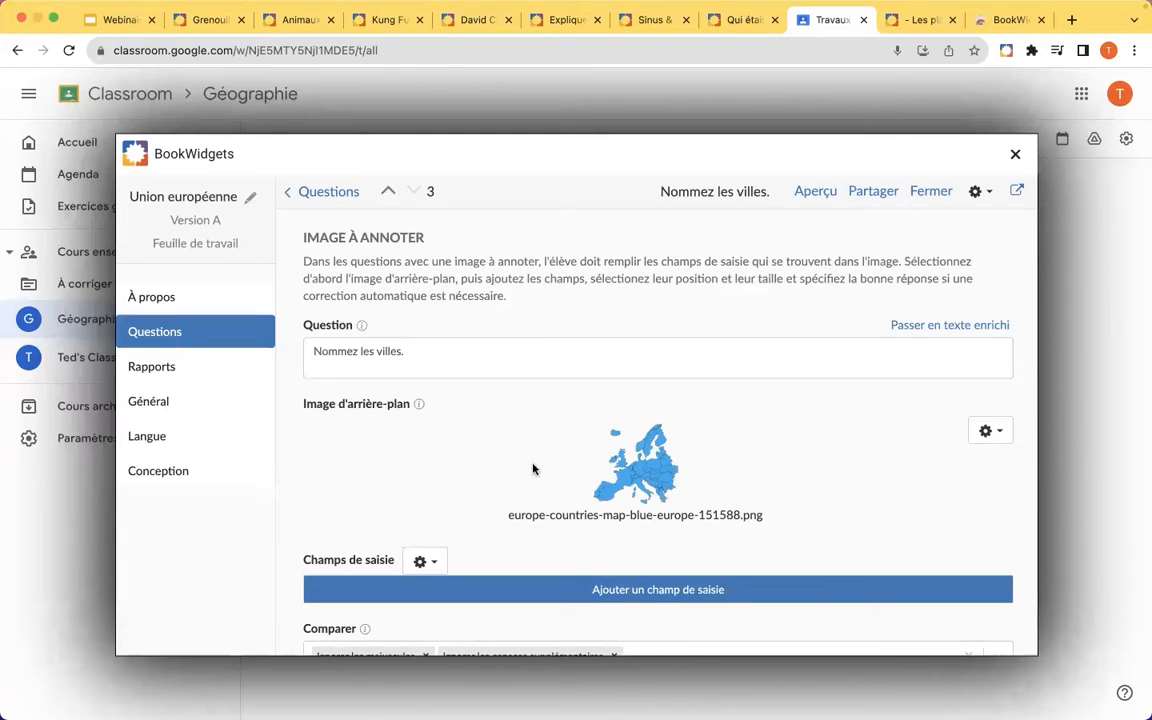
Preview the worksheet as a student through to the Europe map, and check the background image's available options.
left_click(805, 196)
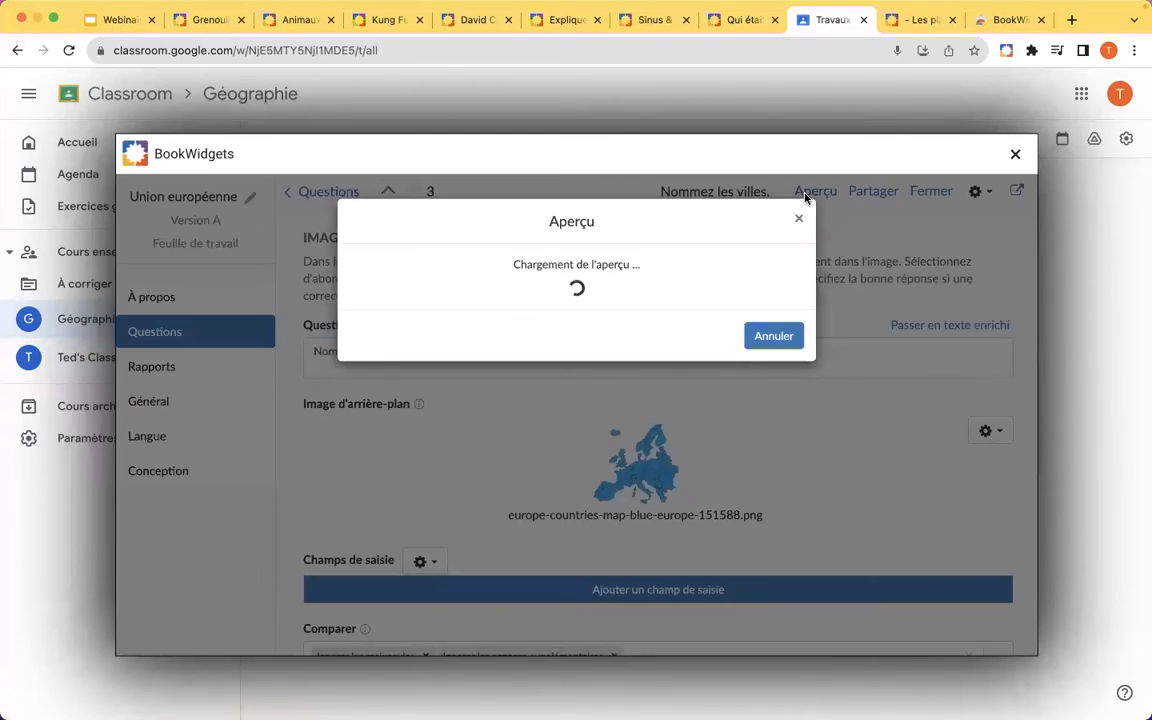
scroll(608, 418, "down", 10)
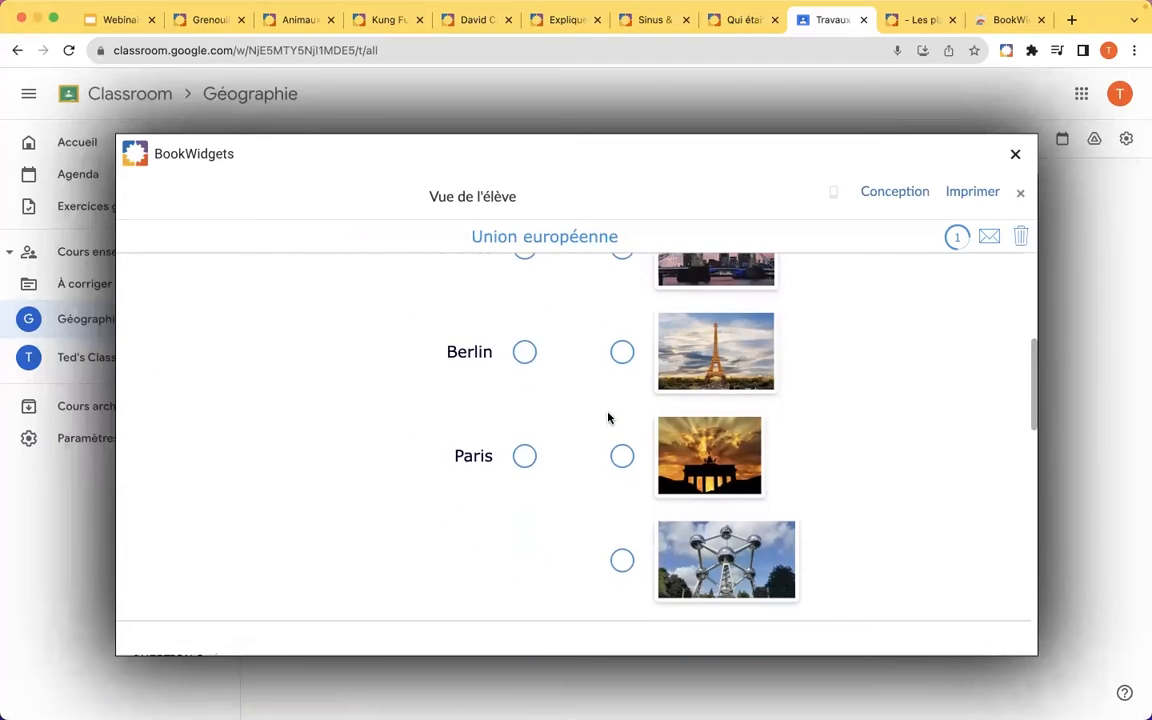
scroll(608, 418, "down", 10)
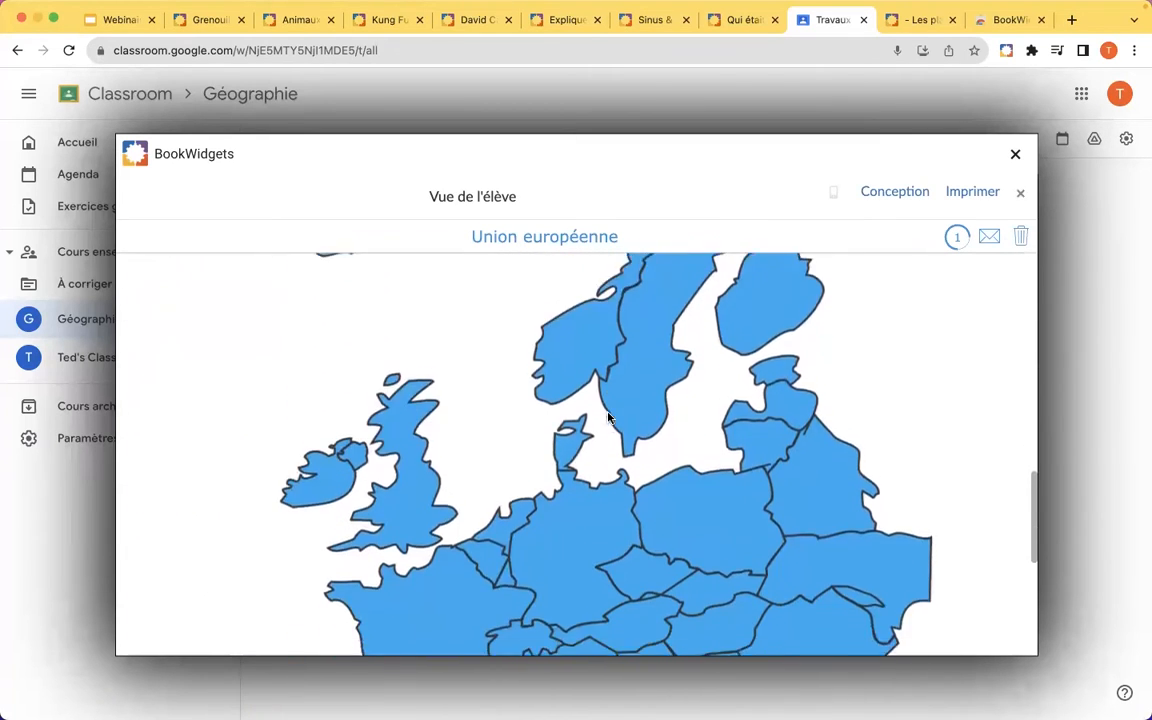
scroll(608, 418, "up", 15)
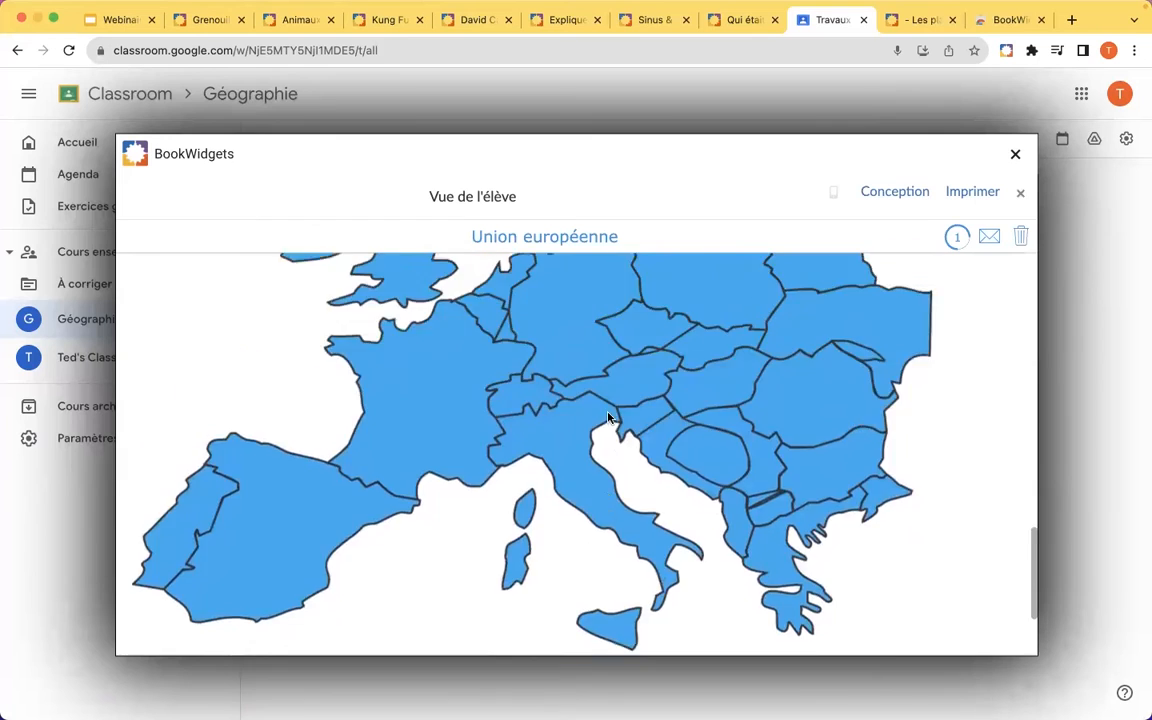
left_click(1023, 196)
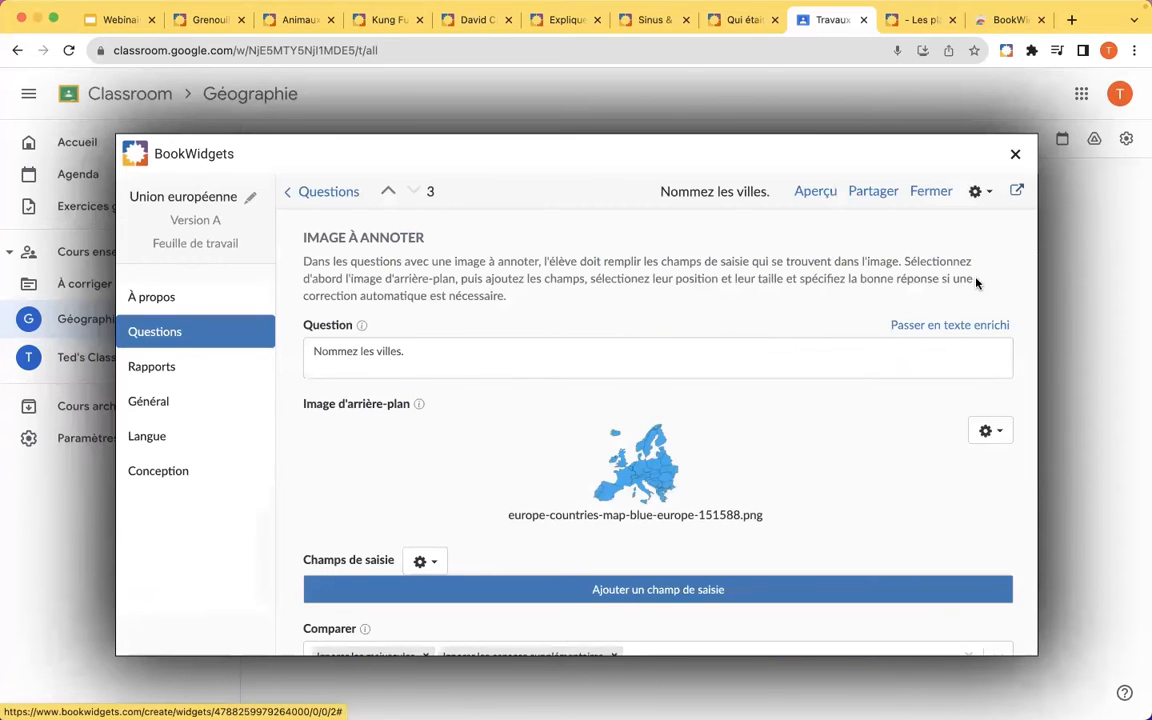
left_click(1000, 438)
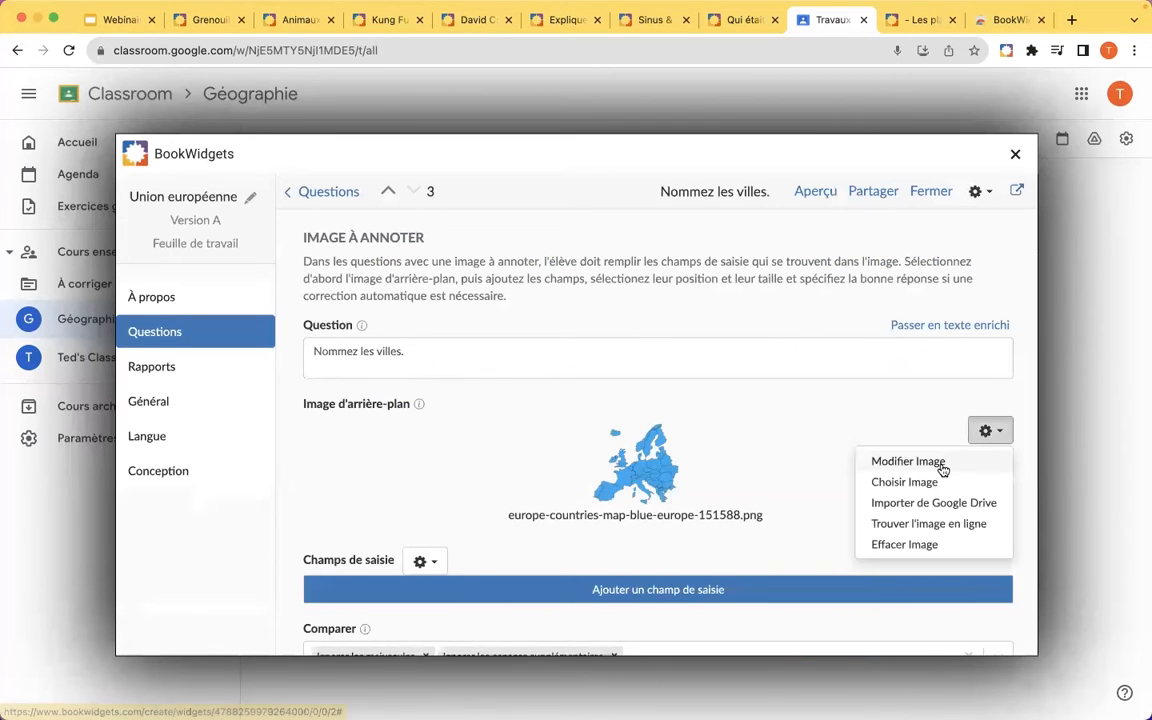
left_click(795, 433)
Add an input field to the map, with its marker in central Spain and its answer box in the sea northwest of Spain.
scroll(795, 433, "down", 2)
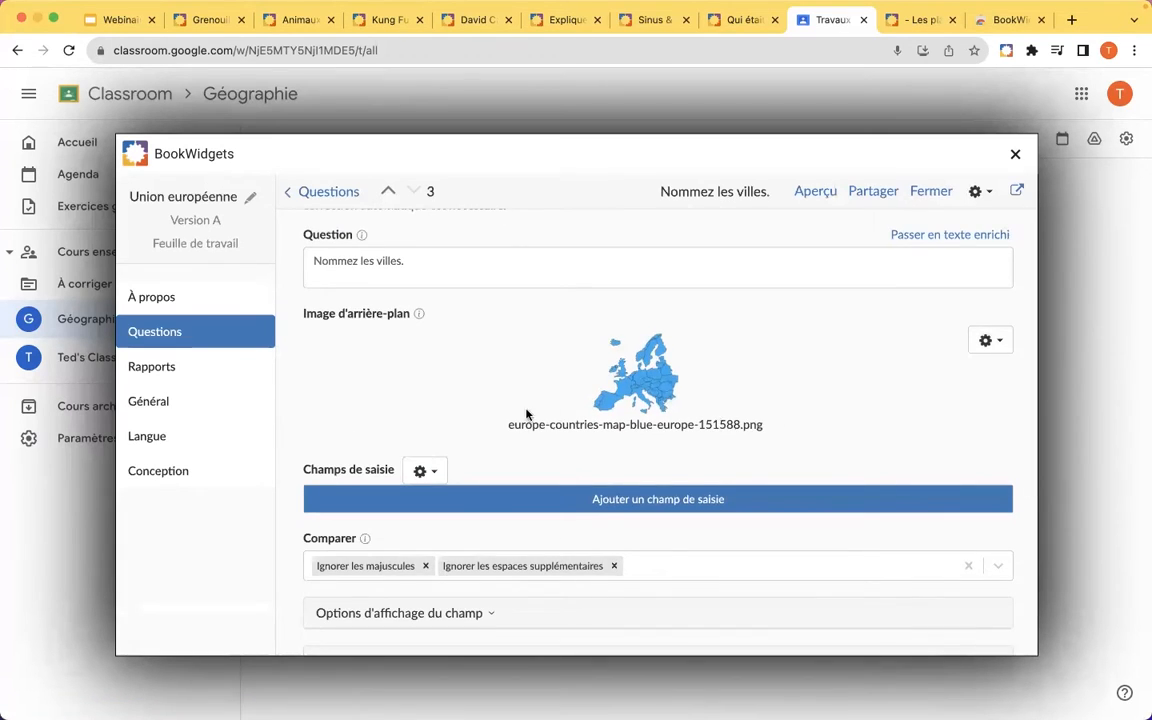
scroll(527, 414, "down", 1)
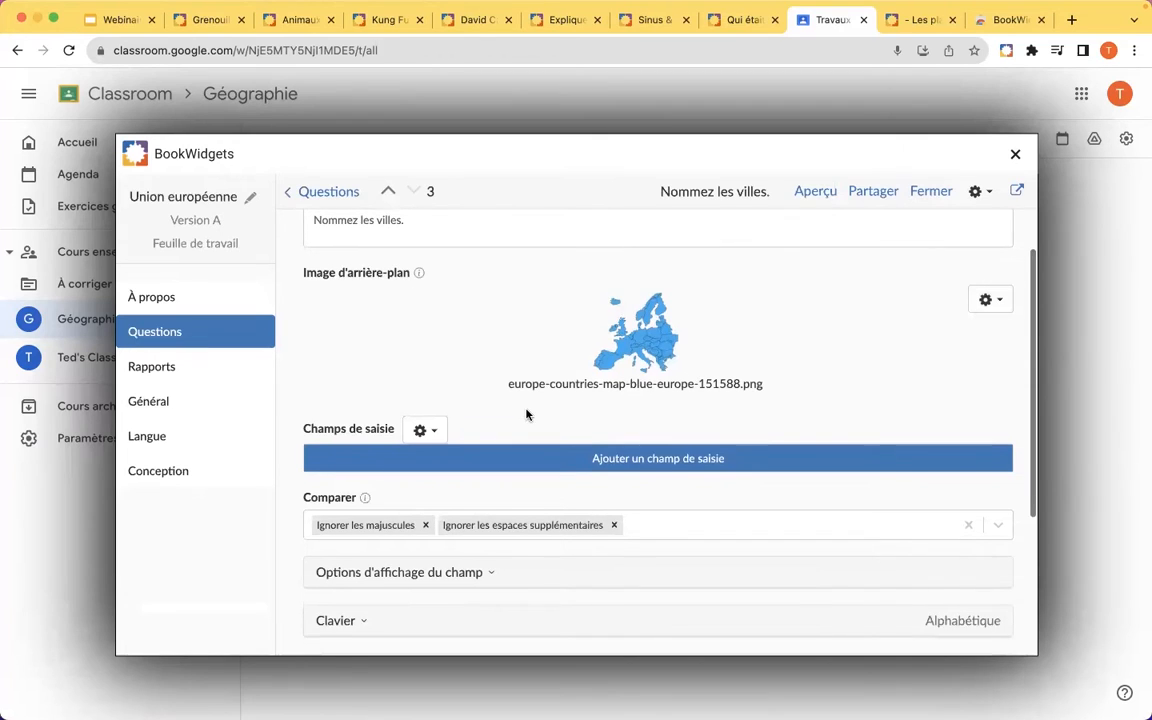
left_click(637, 468)
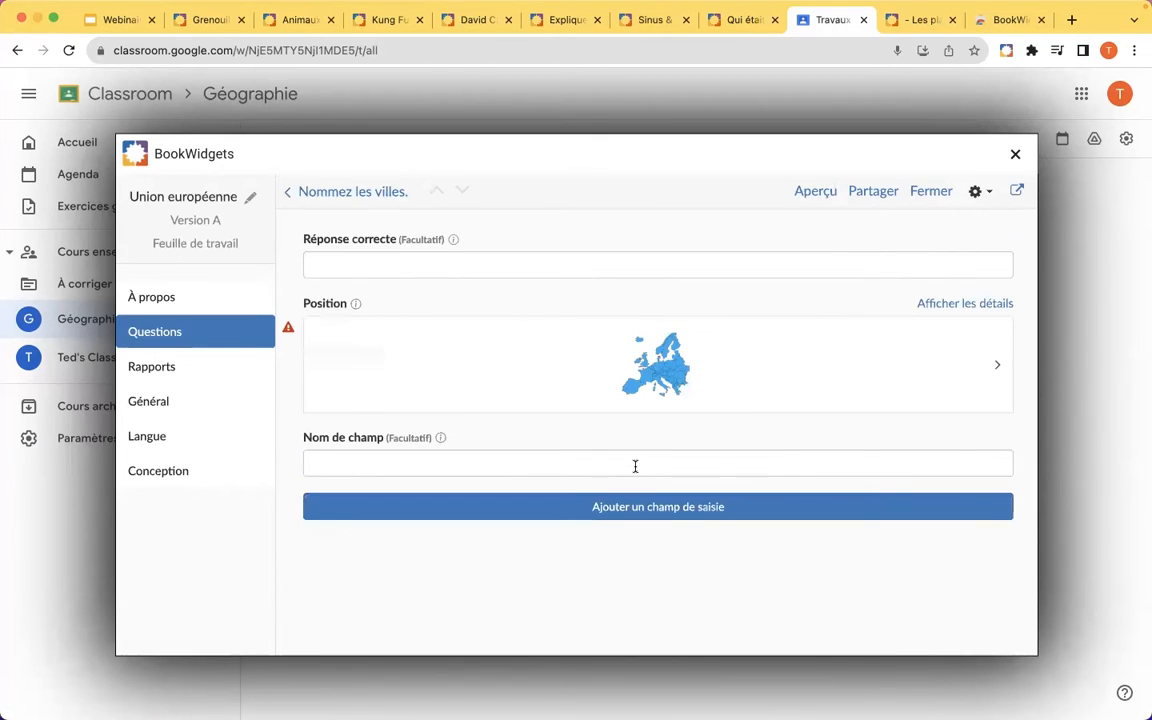
left_click(669, 384)
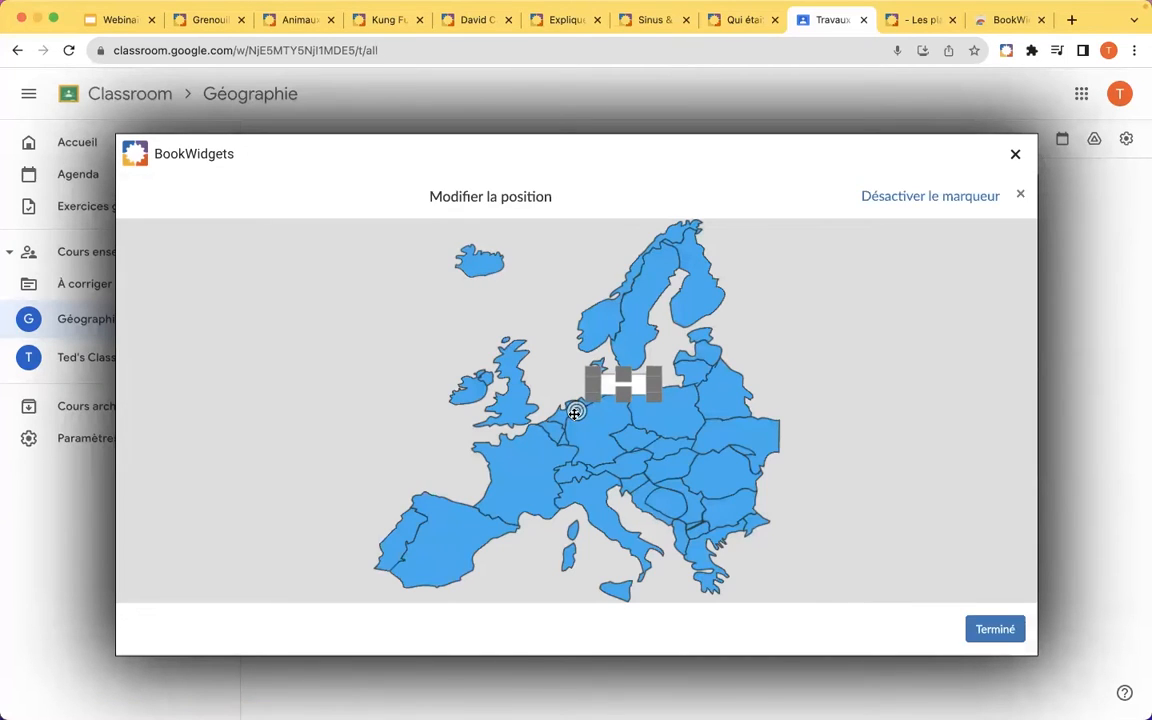
left_click(453, 535)
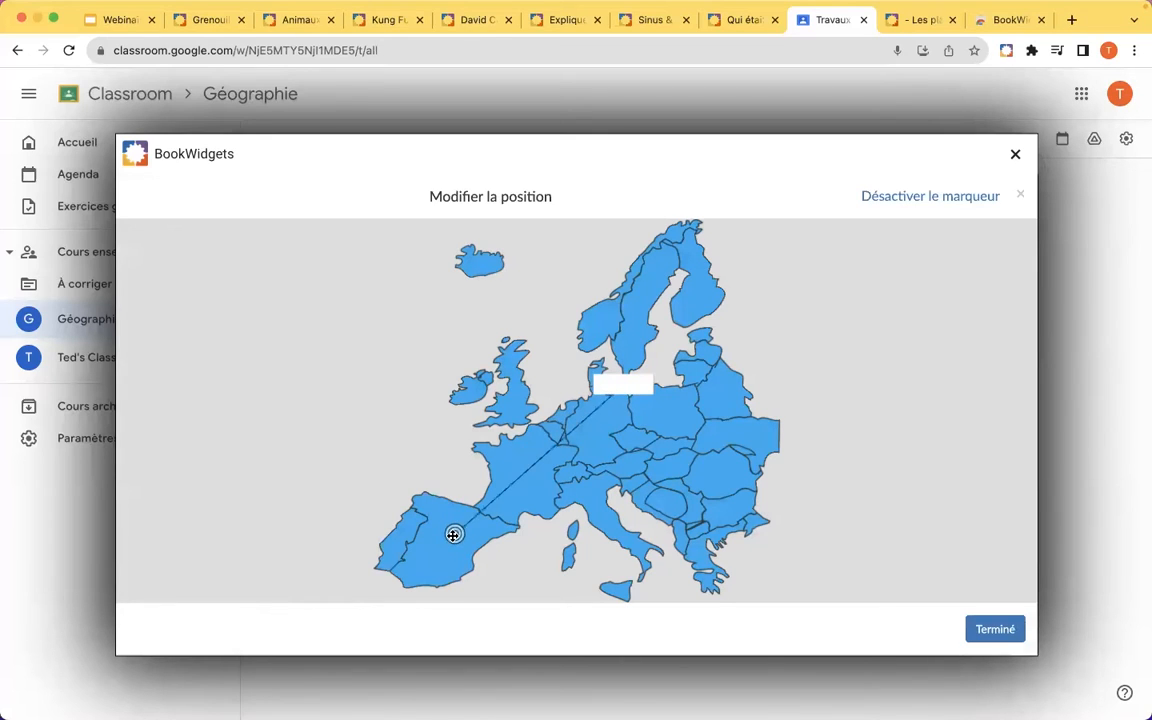
left_click(366, 462)
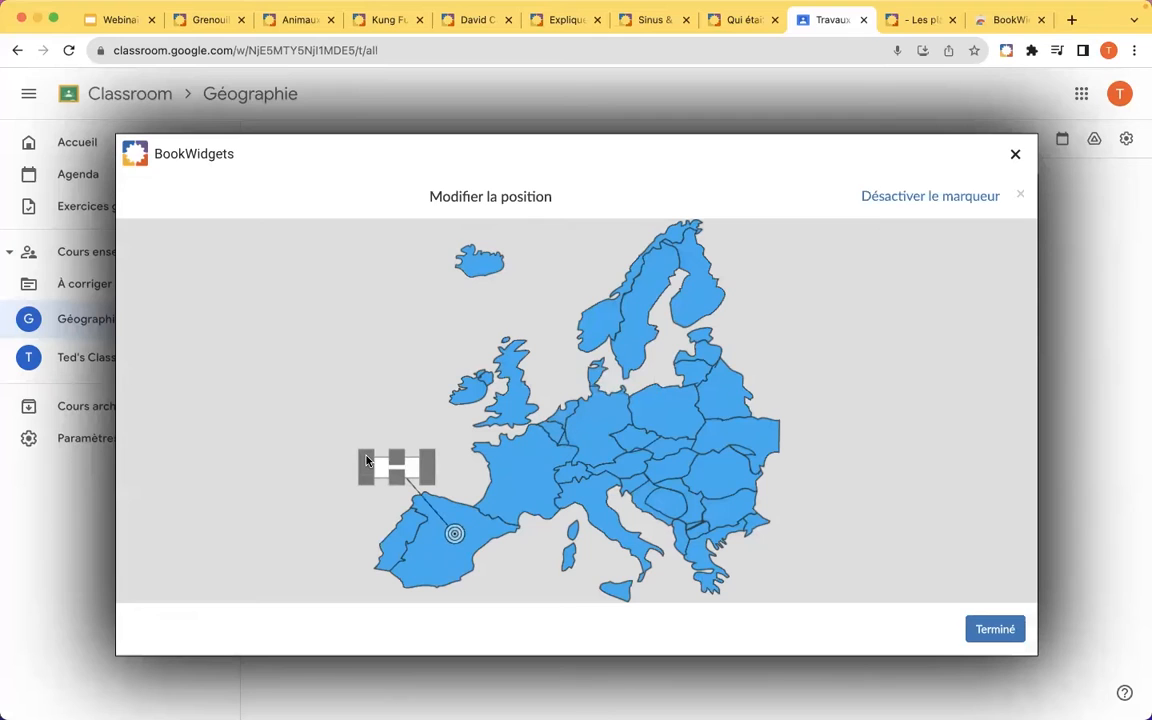
left_click(988, 630)
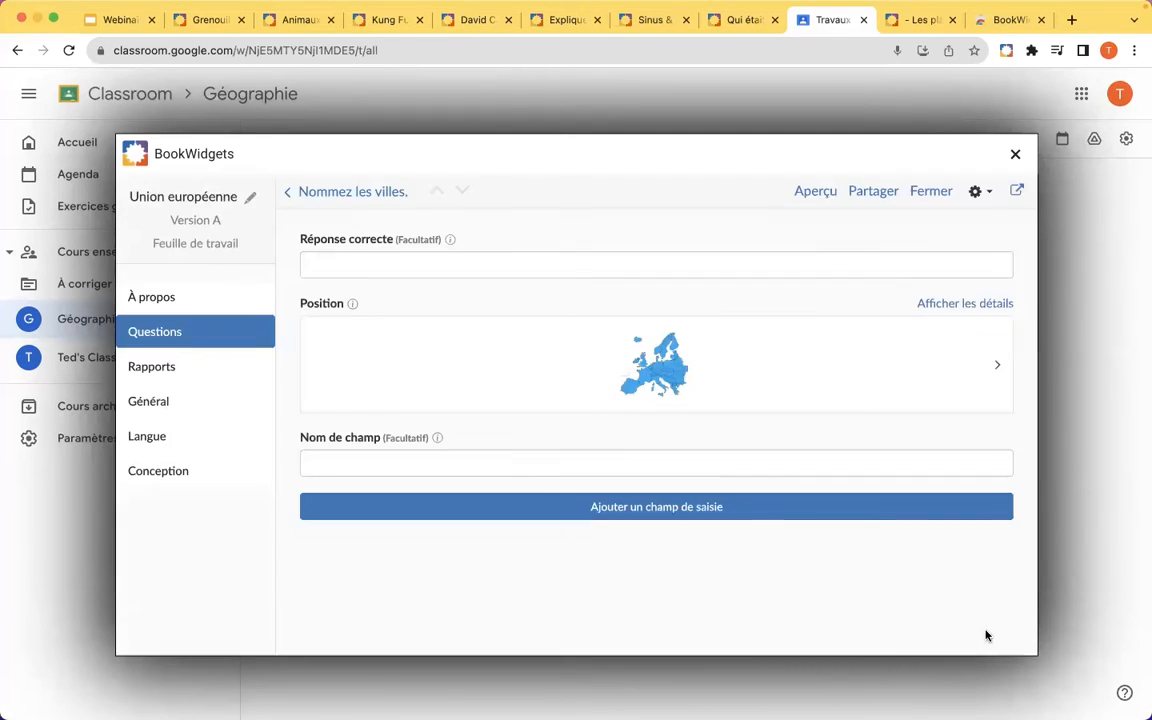
Set the input field's correct answer to "Madrid".
left_click(419, 271)
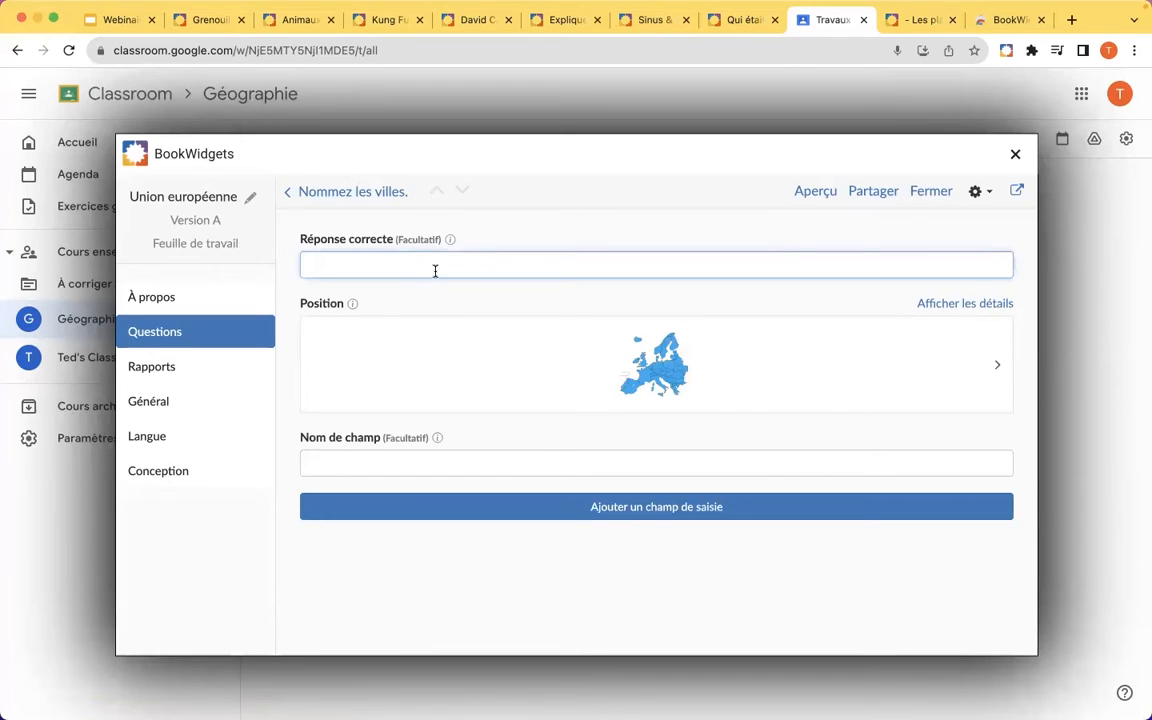
type("Madrid")
left_click(482, 249)
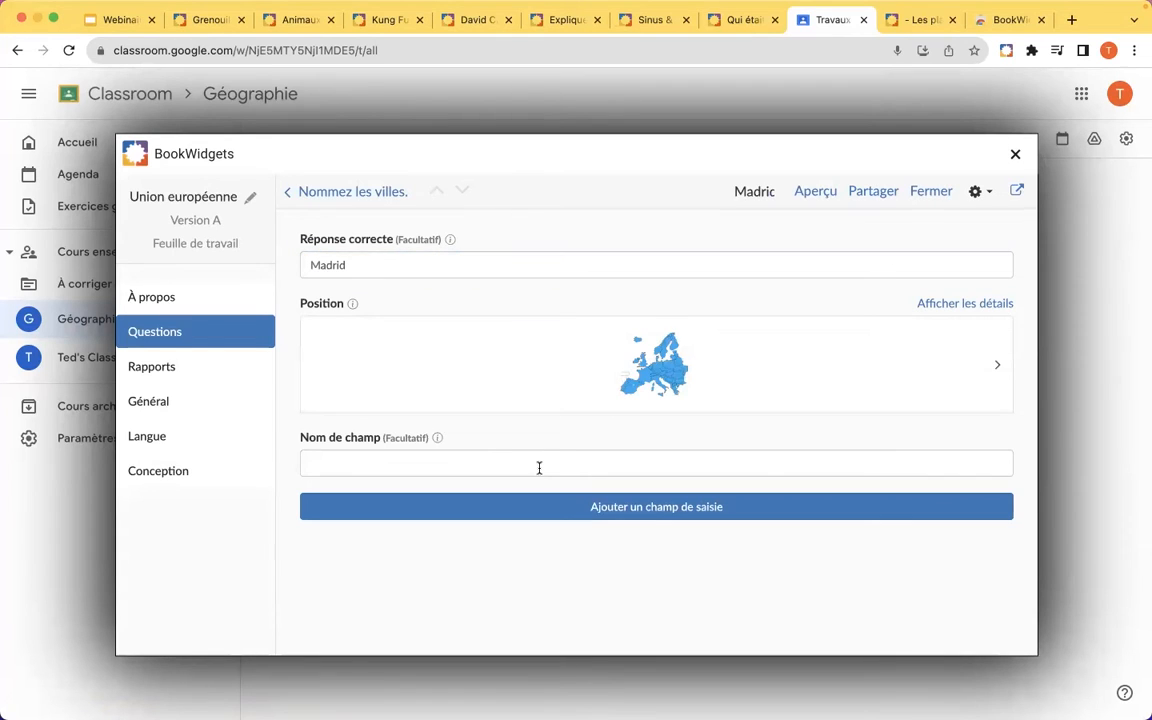
Add a second input field and open its position on the map for editing.
left_click(617, 512)
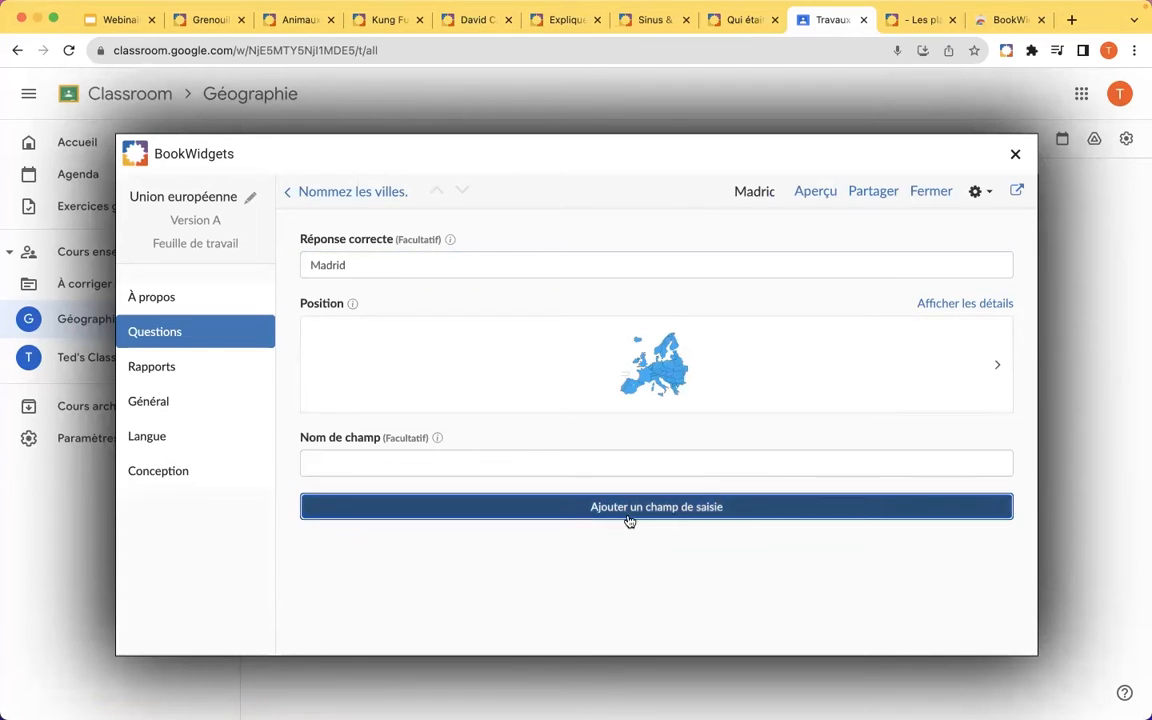
left_click(669, 389)
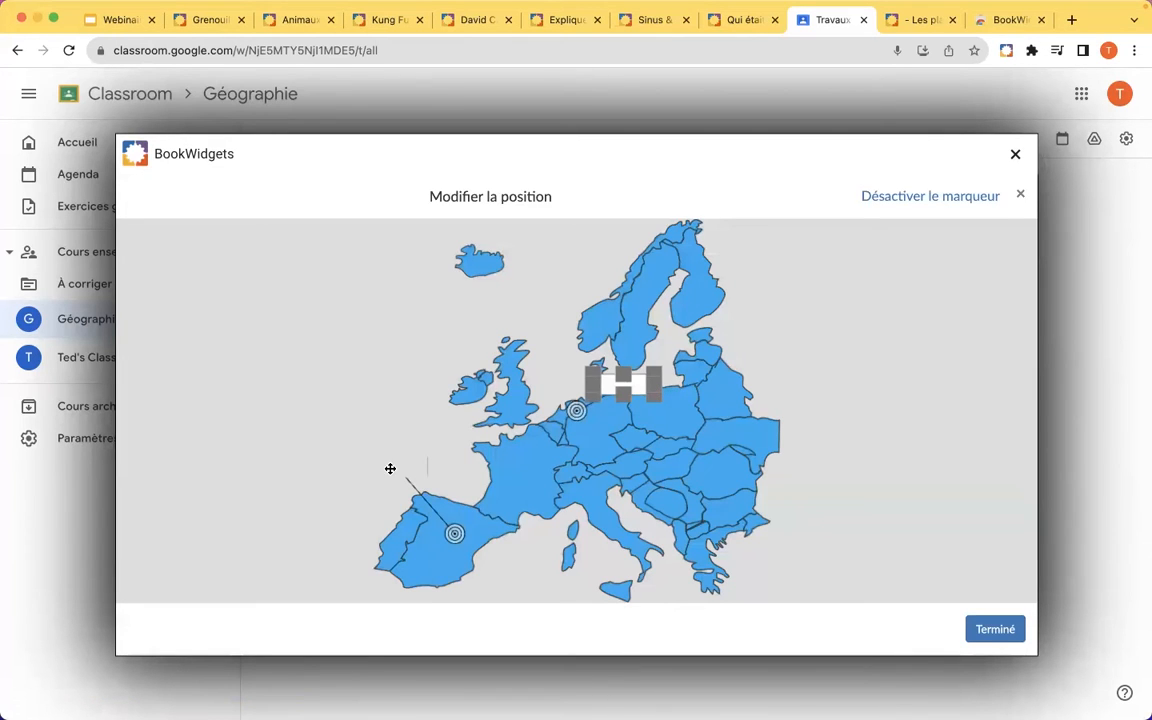
Place the second input field's marker on northern France and its answer box in the sea west of France, south of Ireland.
mouse_move(577, 410)
left_mouse_down()
mouse_move(545, 452)
mouse_move(530, 452)
left_mouse_up()
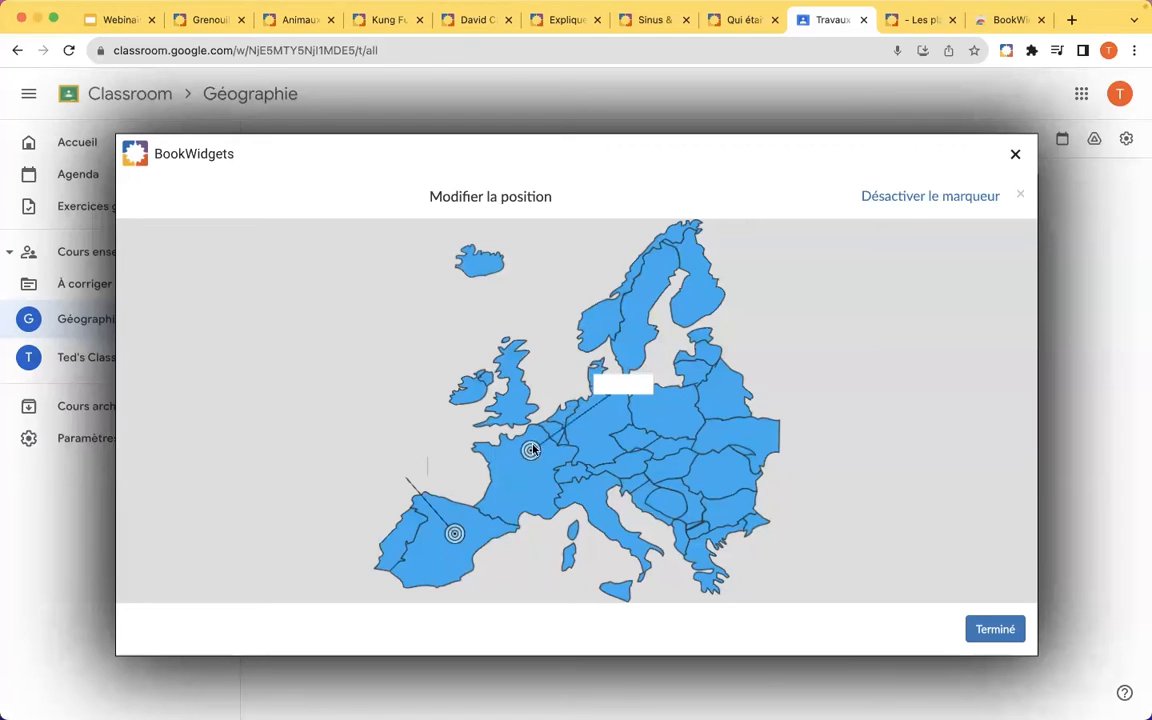
left_click(612, 381)
mouse_move(612, 381)
left_mouse_down()
mouse_move(463, 375)
mouse_move(413, 395)
left_mouse_up()
left_click(993, 628)
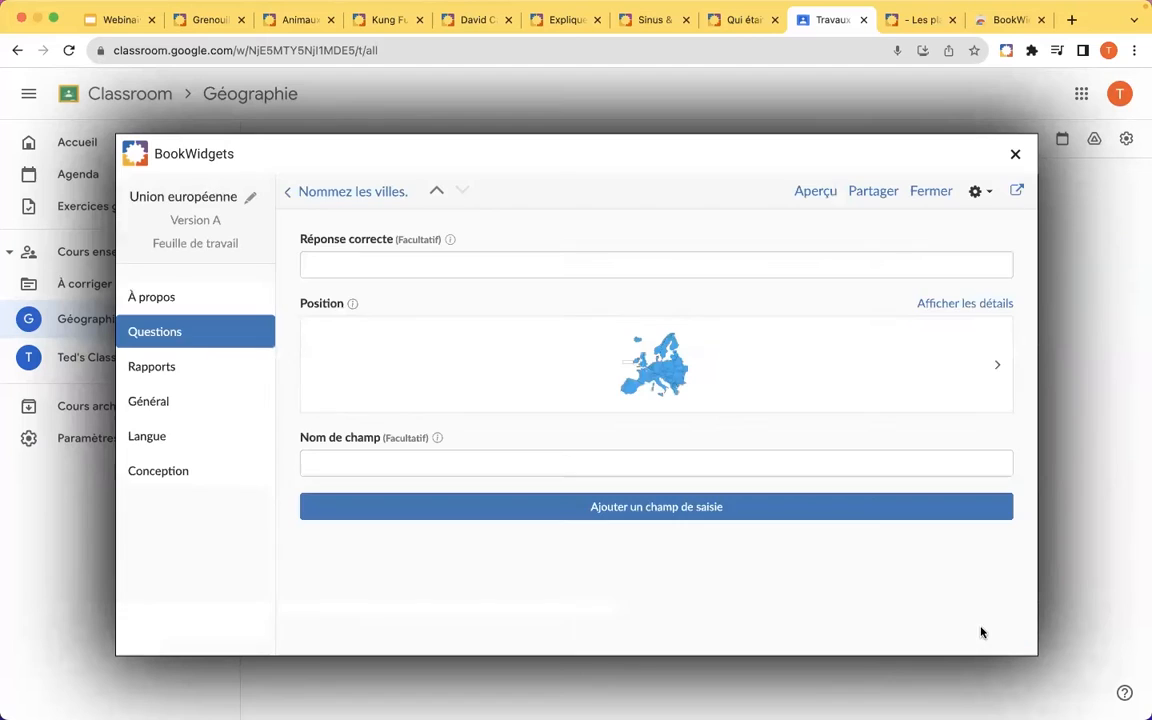
Add an input field with its marker on southeastern Sweden, its box just east of the marker, and the correct answer "Stockholm".
left_click(669, 507)
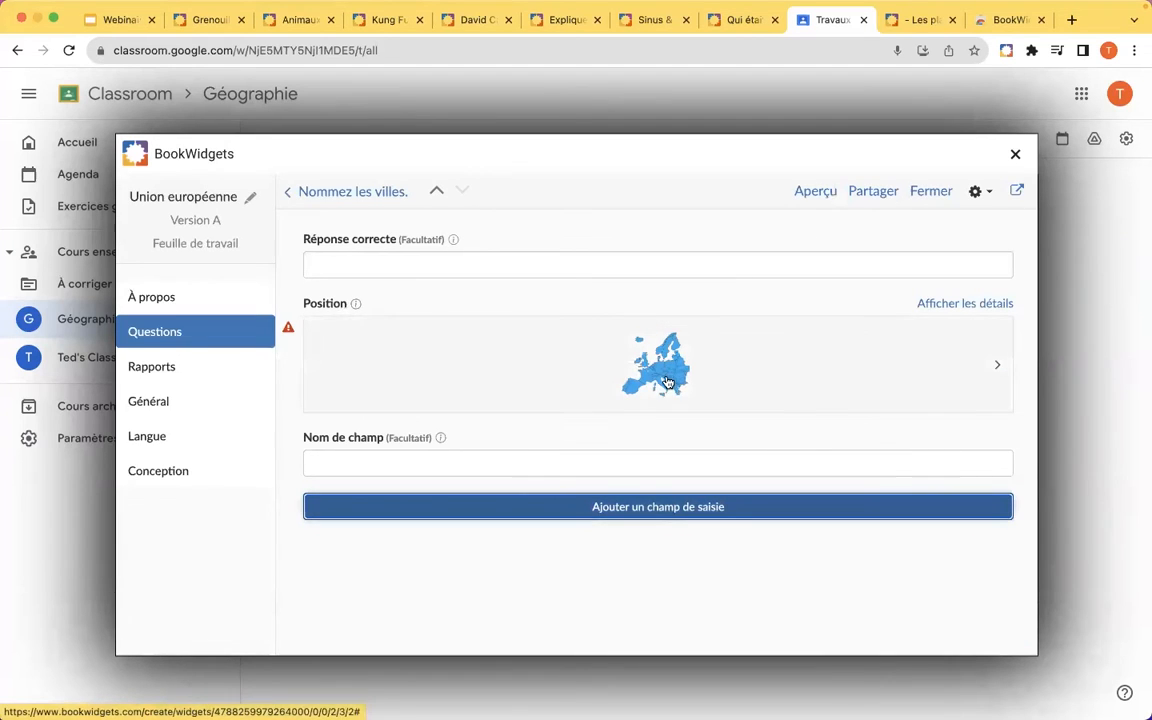
left_click(599, 345)
mouse_move(576, 408)
left_mouse_down()
mouse_move(625, 338)
mouse_move(645, 340)
left_mouse_up()
left_click(612, 381)
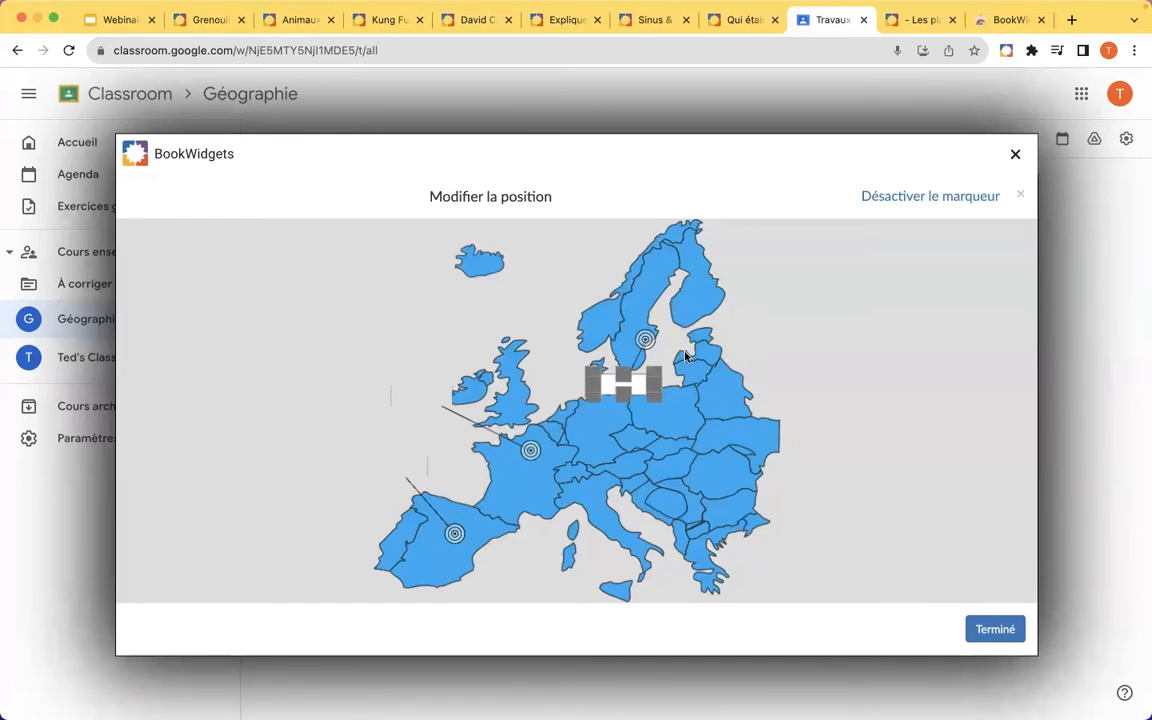
left_click_drag(612, 381, 703, 358)
left_click(993, 628)
left_click(453, 265)
type("s")
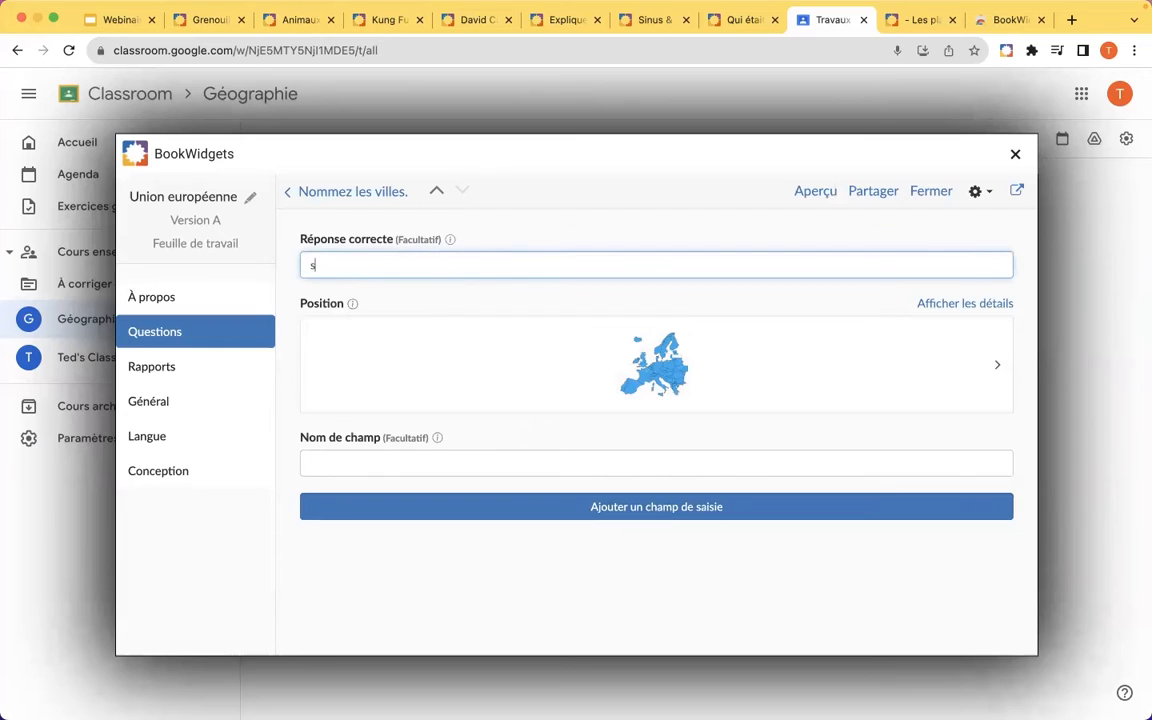
type("tockholm")
Add another input field, position its marker on the map, and set its correct answer to "Berlin".
left_click(548, 507)
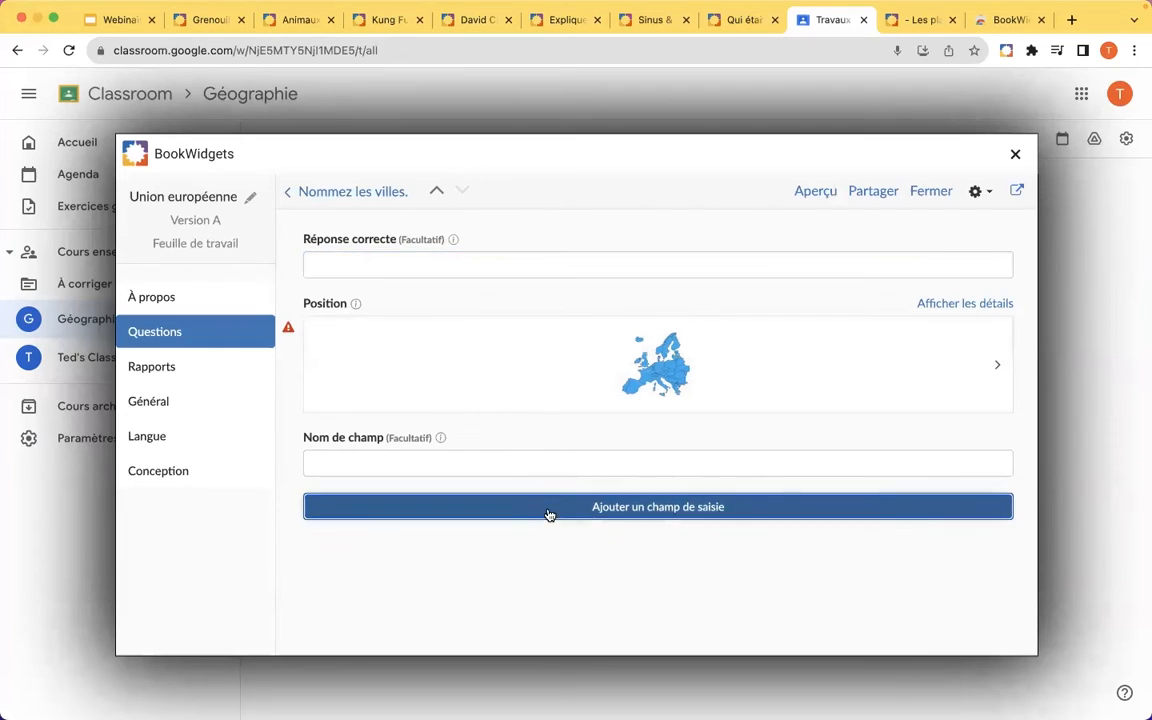
left_click(607, 345)
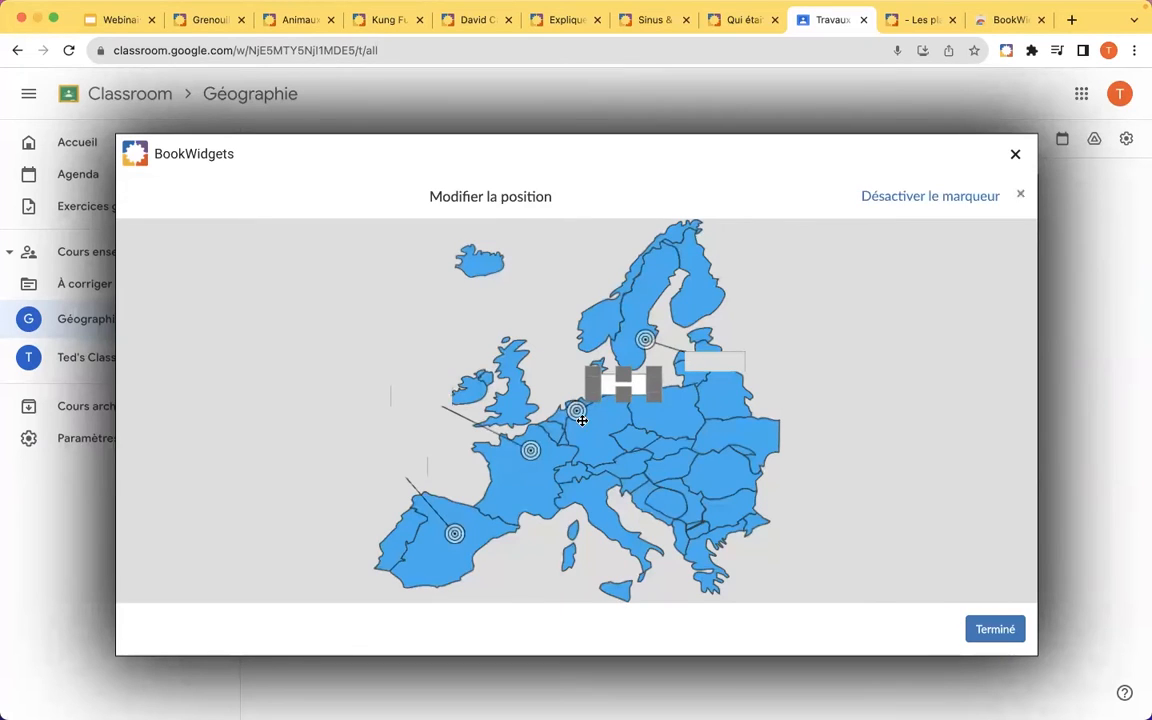
mouse_move(577, 410)
left_mouse_down()
mouse_move(688, 421)
mouse_move(806, 464)
left_mouse_up()
left_click(617, 388)
left_click(996, 630)
left_click(393, 263)
type("Ve")
type("Berlin")
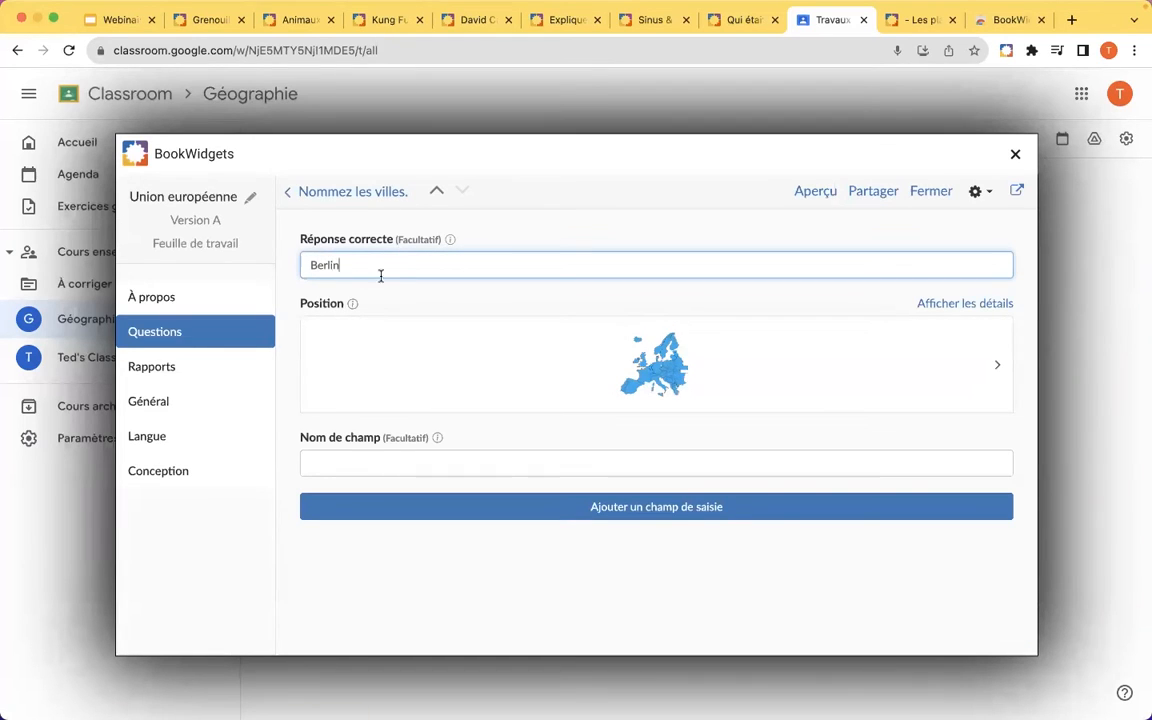
Set the correct answer of the unnamed second input field to "Paris" and return to the "Nommez les villes." question.
left_click(330, 193)
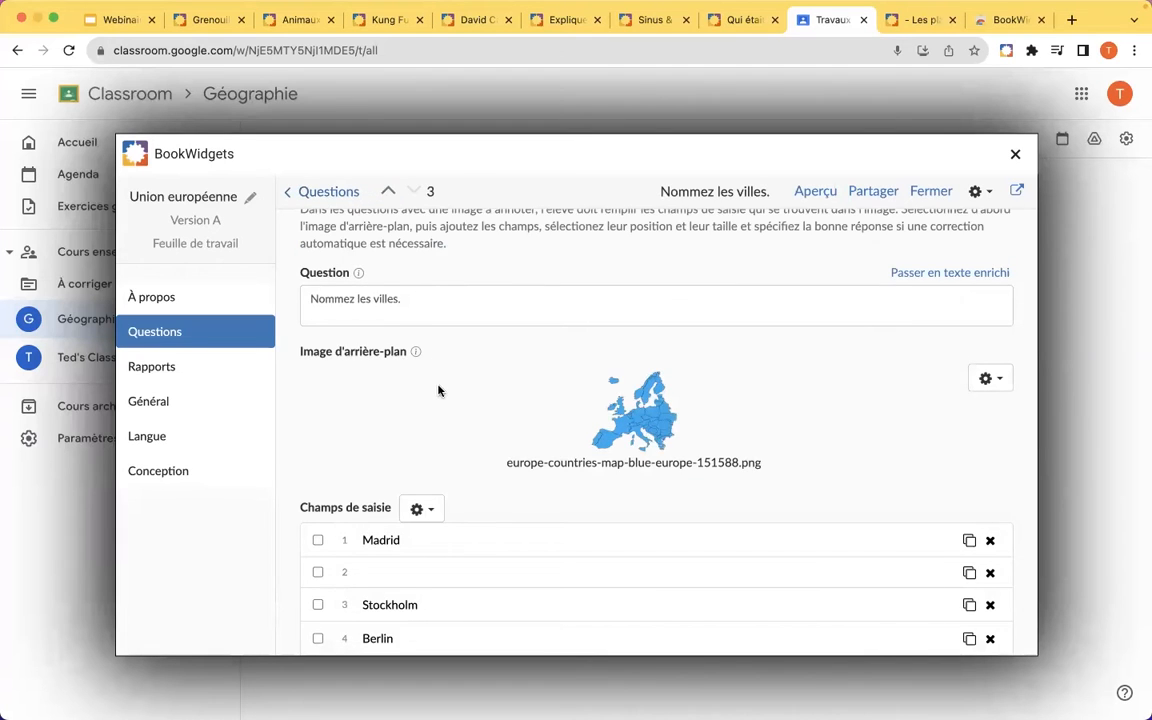
scroll(438, 390, "down", 3)
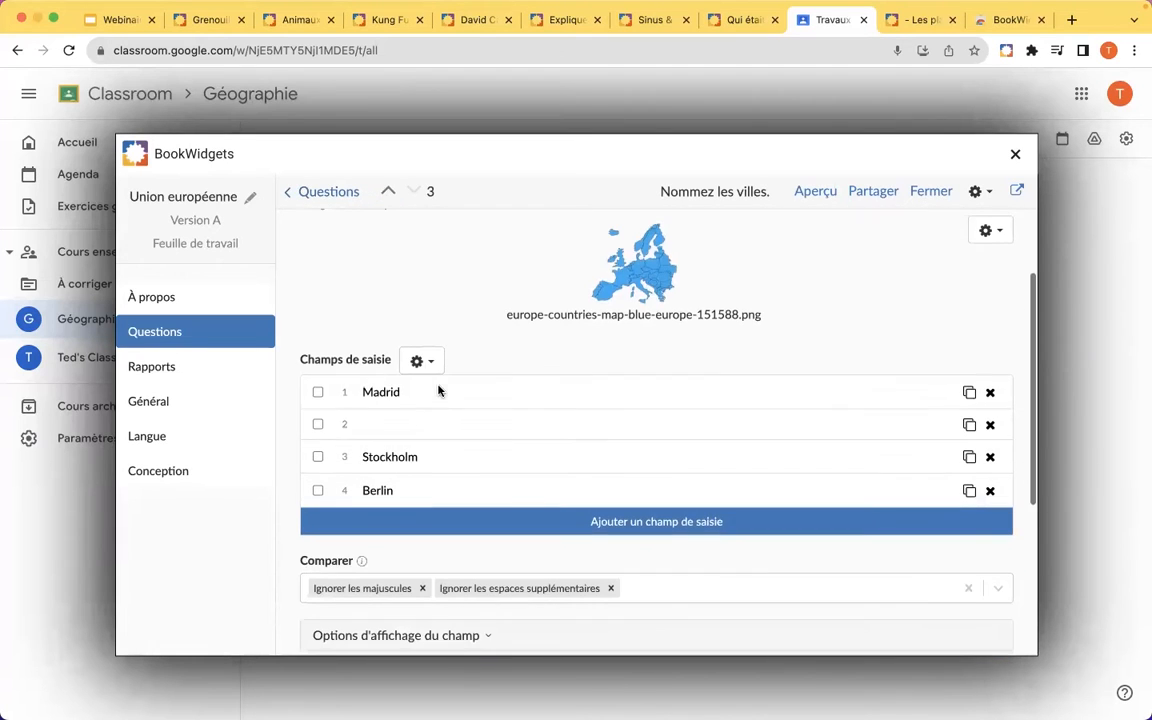
left_click(413, 431)
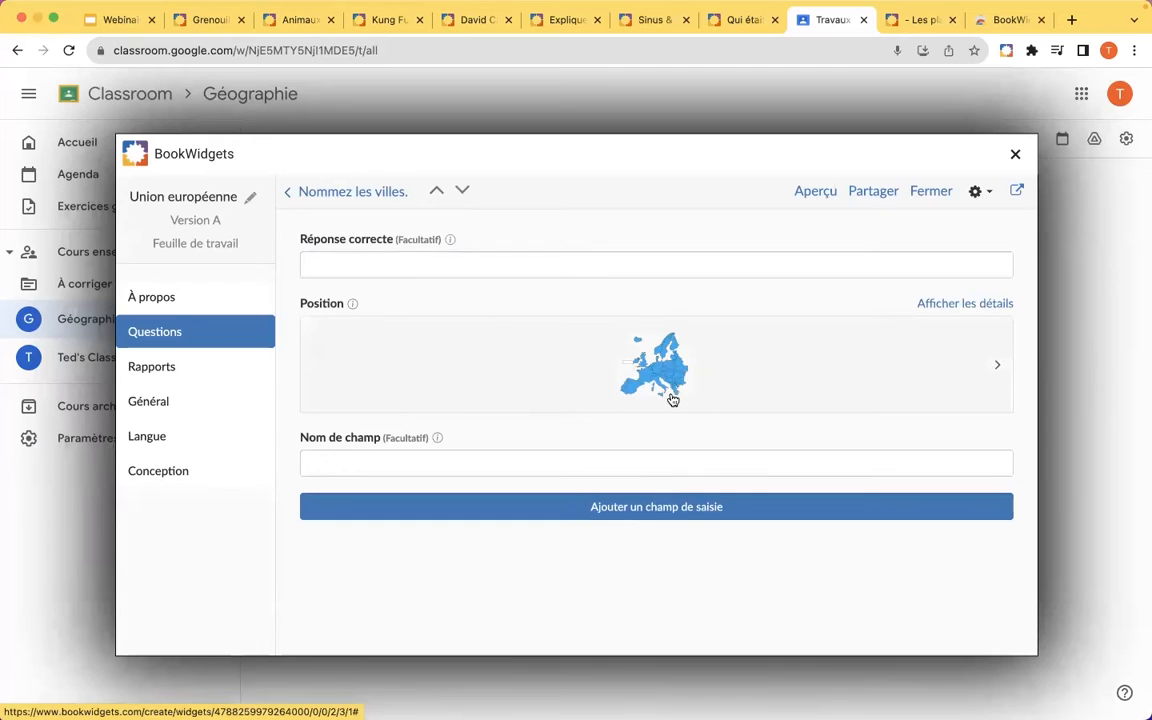
left_click(416, 276)
type("Paris")
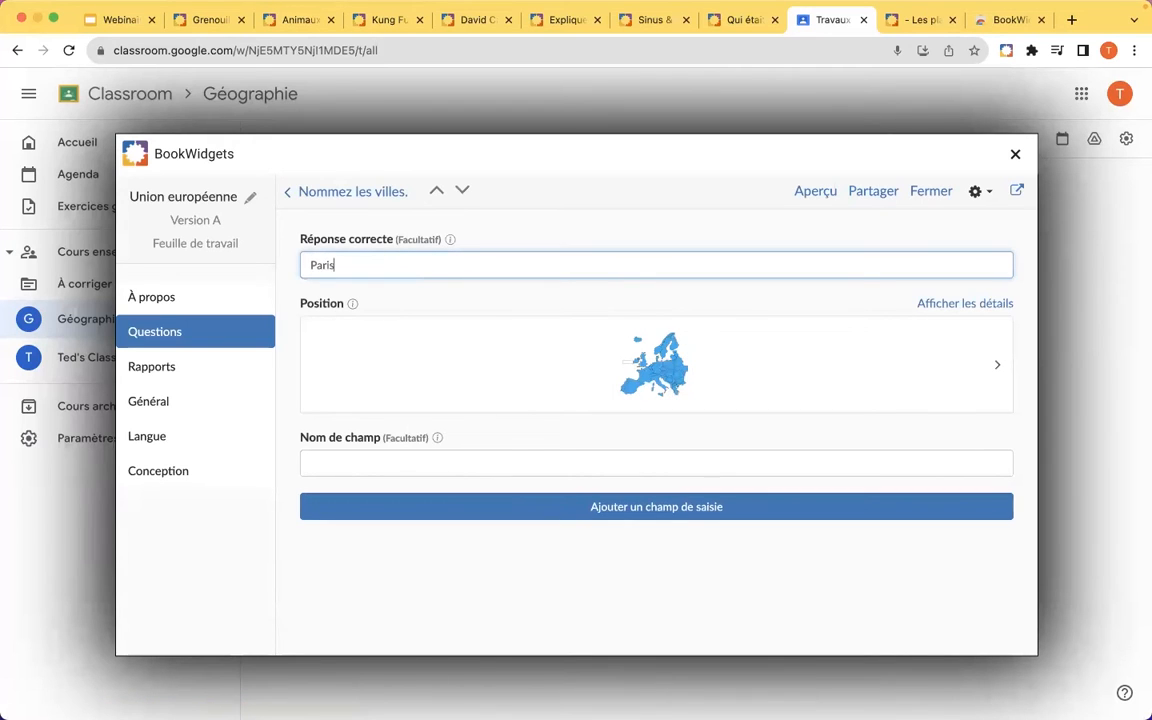
left_click(334, 190)
Remove the "Ignorer les majuscules" option from the answer comparison settings of the map question.
scroll(440, 432, "down", 3)
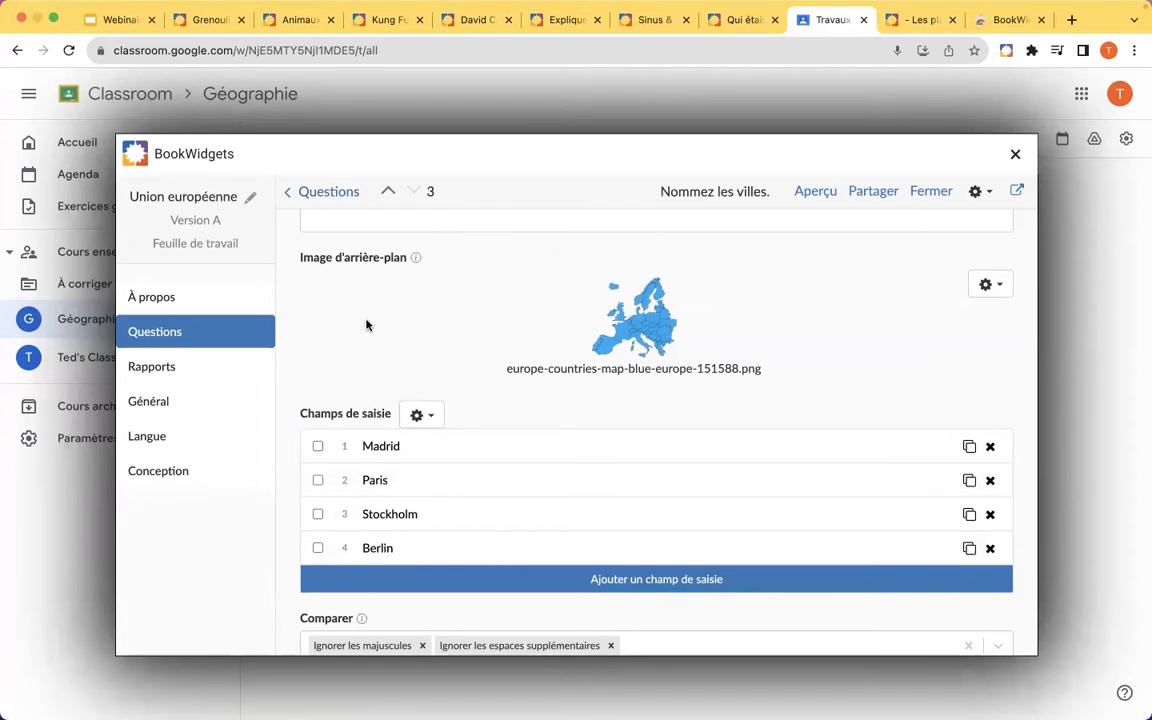
scroll(353, 343, "down", 2)
scroll(353, 343, "up", 1)
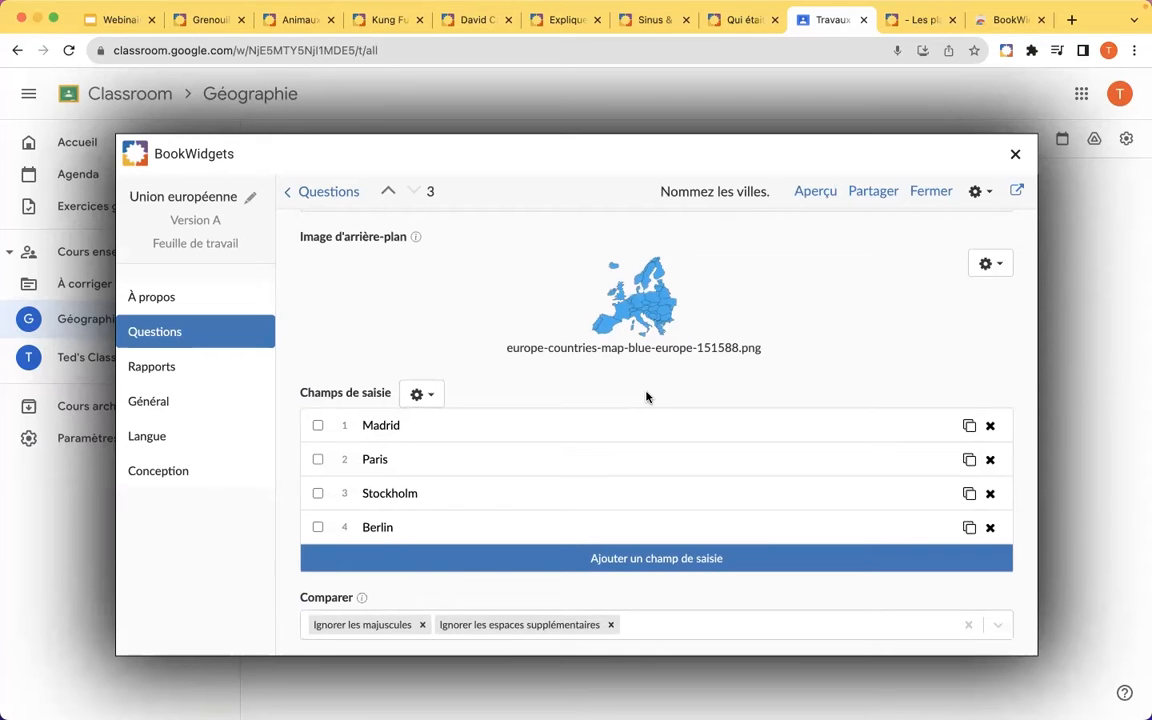
scroll(419, 496, "down", 3)
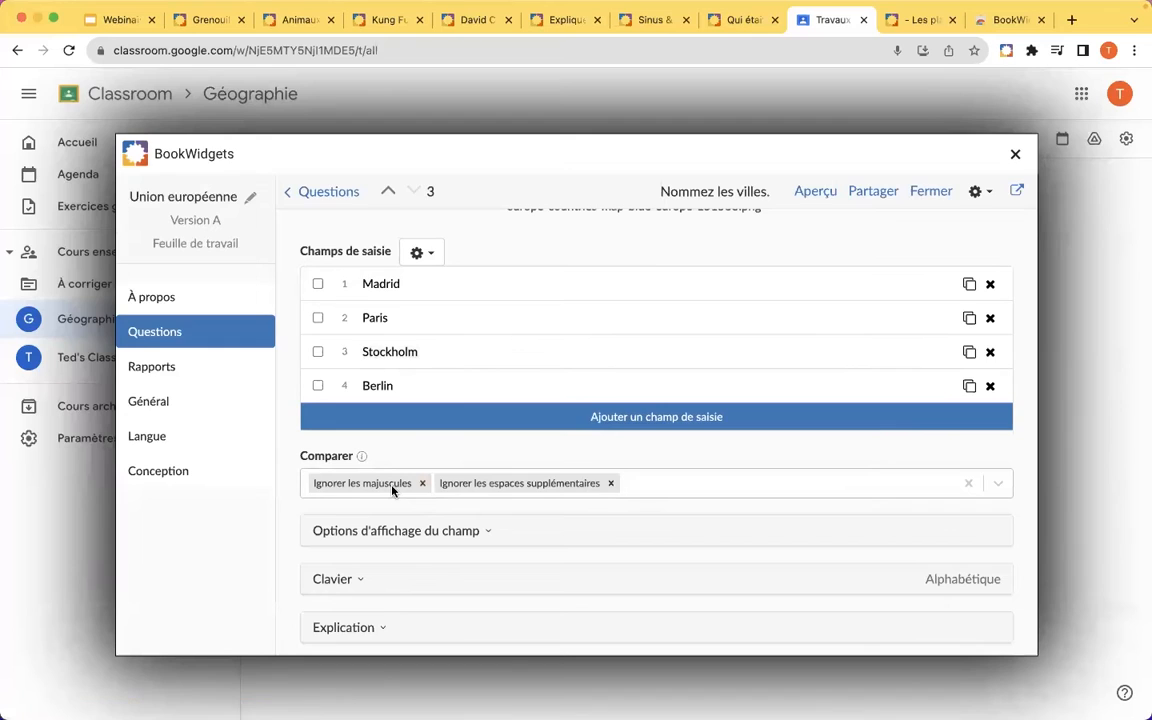
scroll(393, 487, "up", 5)
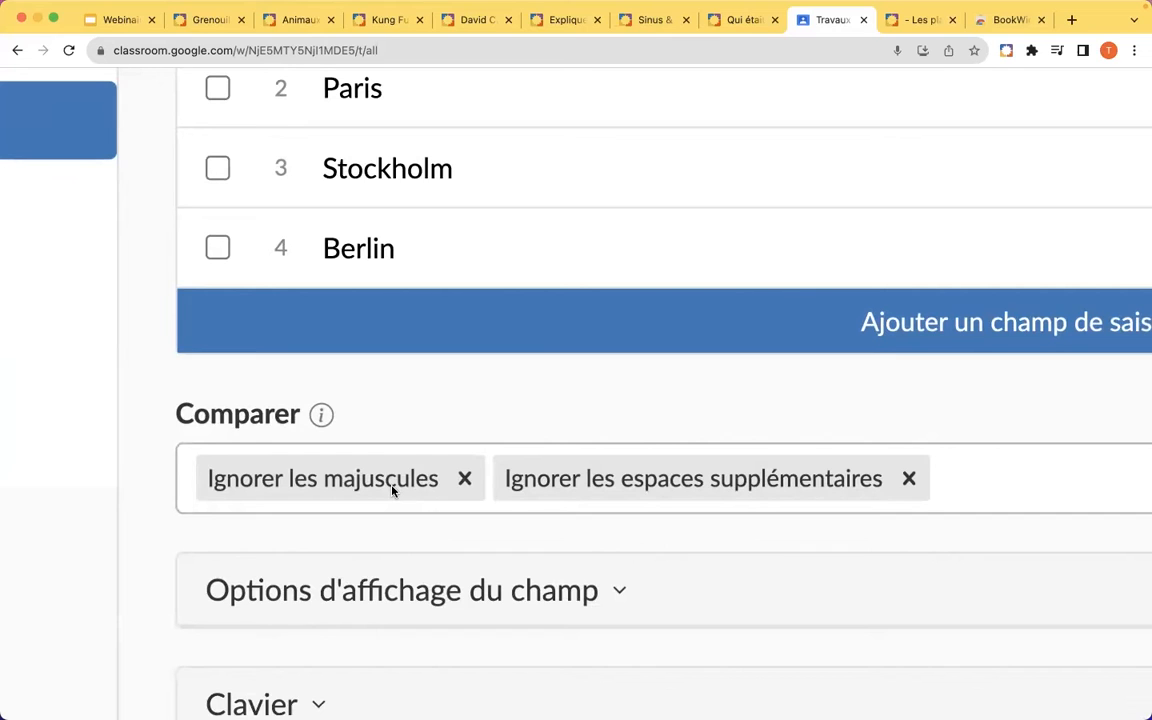
left_click(464, 479)
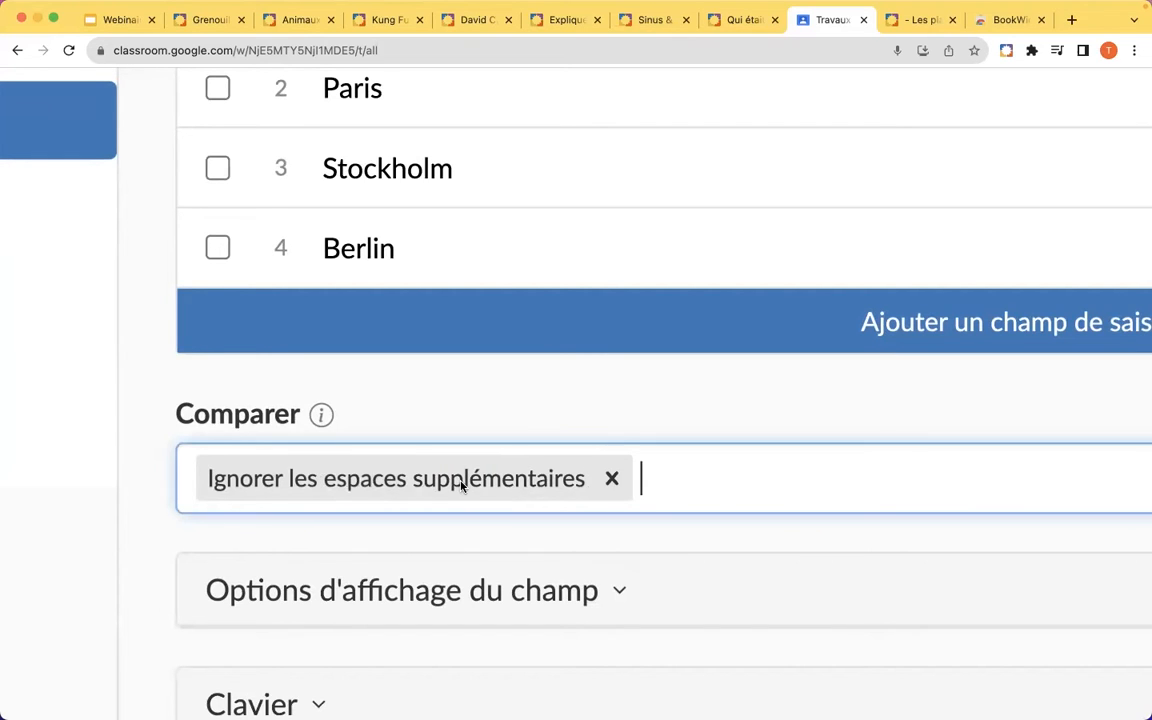
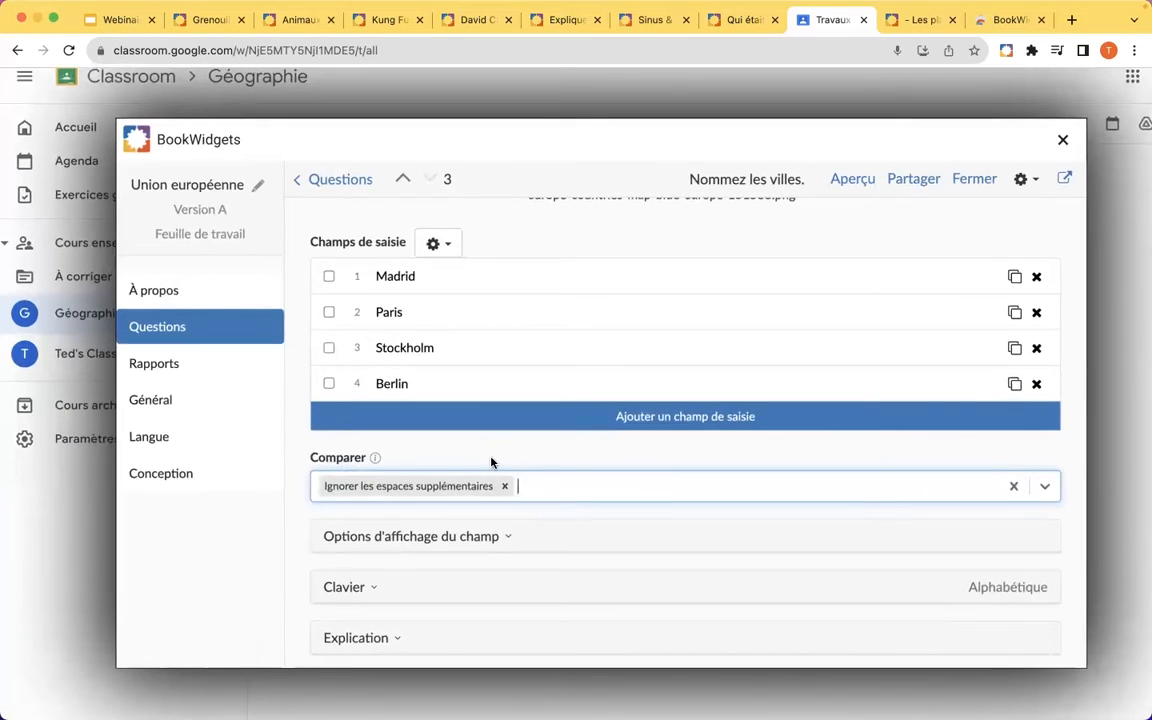
Review the other available answer comparison options and the correction and grading options of the map question.
scroll(451, 468, "down", 1)
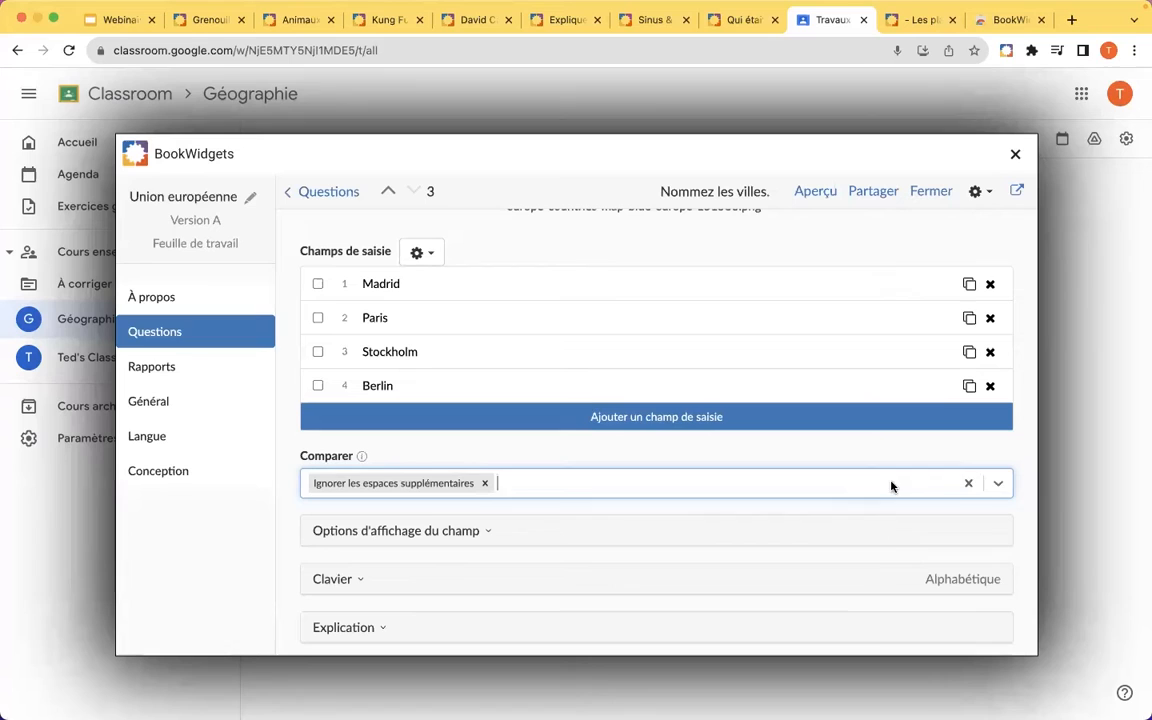
left_click(997, 485)
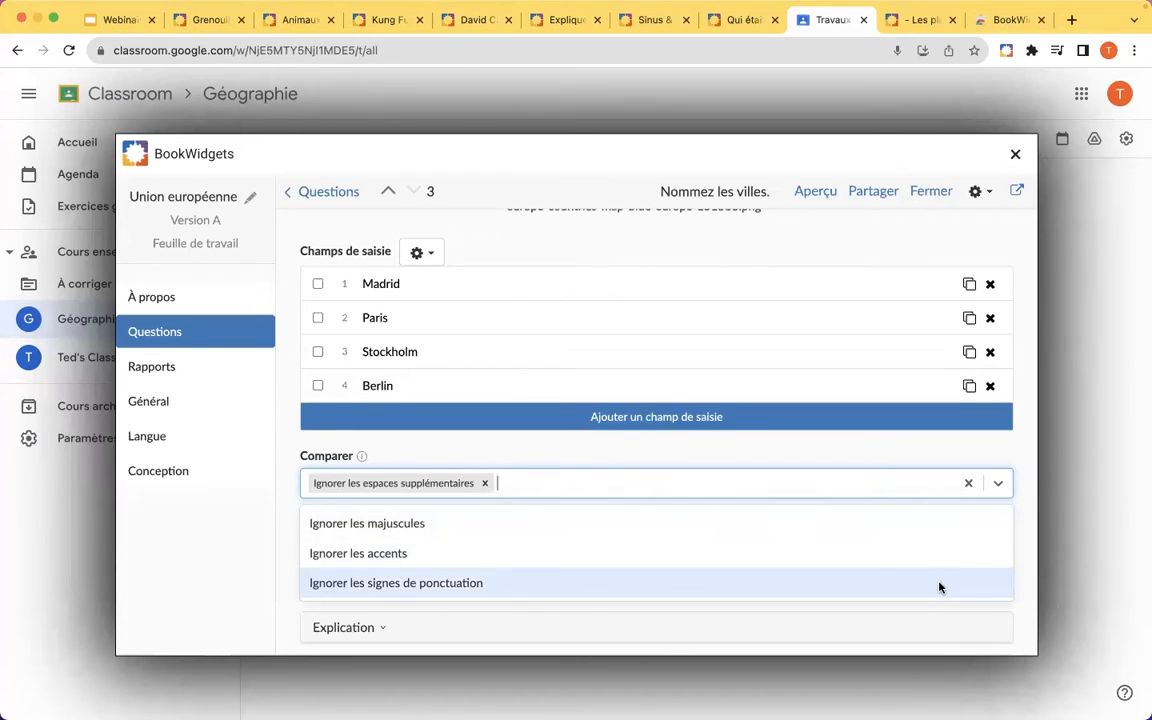
left_click(1020, 507)
scroll(702, 494, "down", 3)
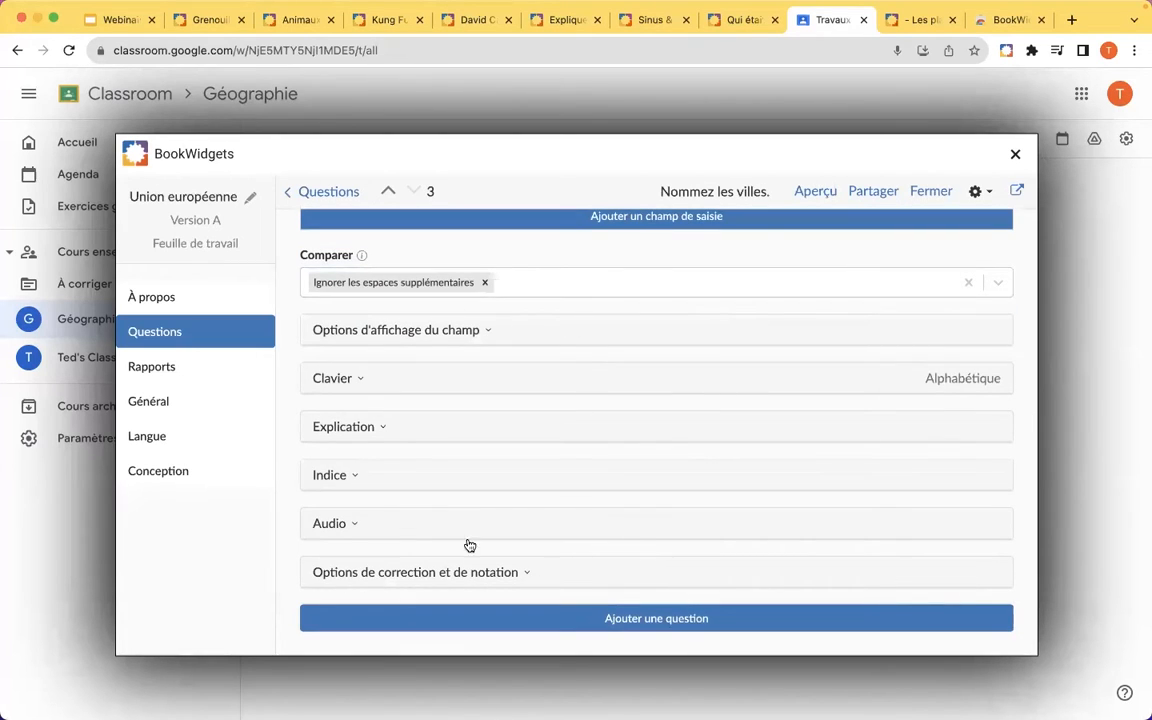
left_click(504, 577)
scroll(424, 571, "down", 2)
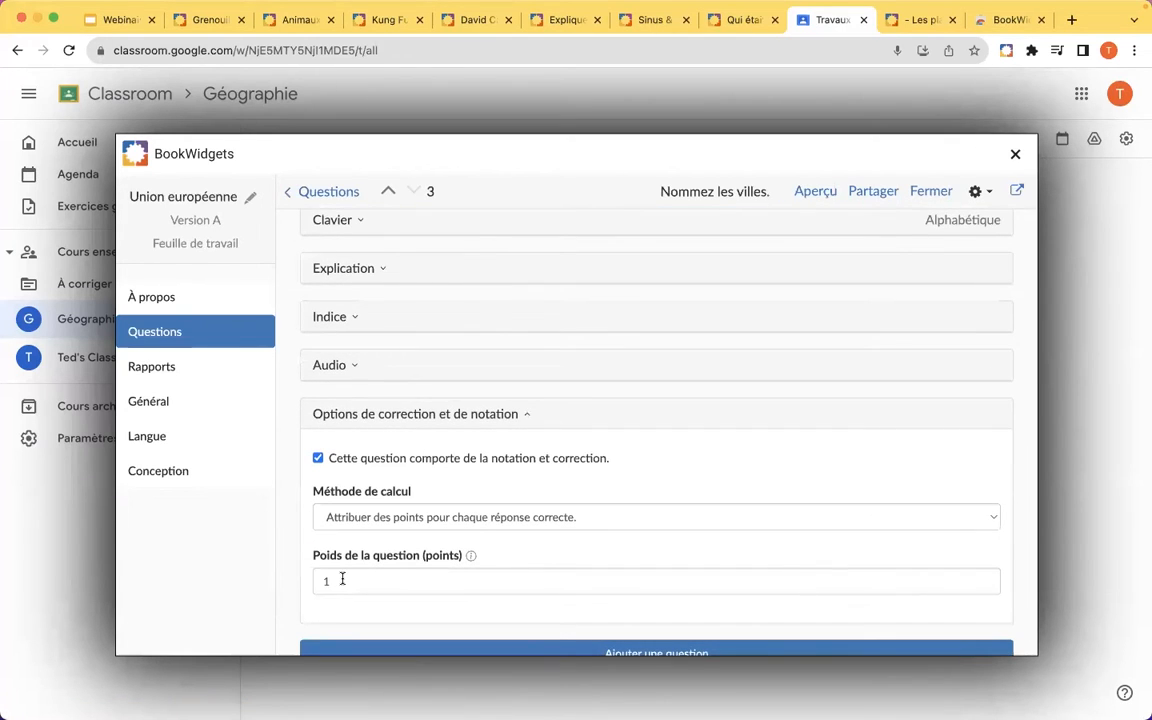
Return to the question list and add a fourth question of the type "Question avec réponse sur plusieurs lignes".
left_click(325, 197)
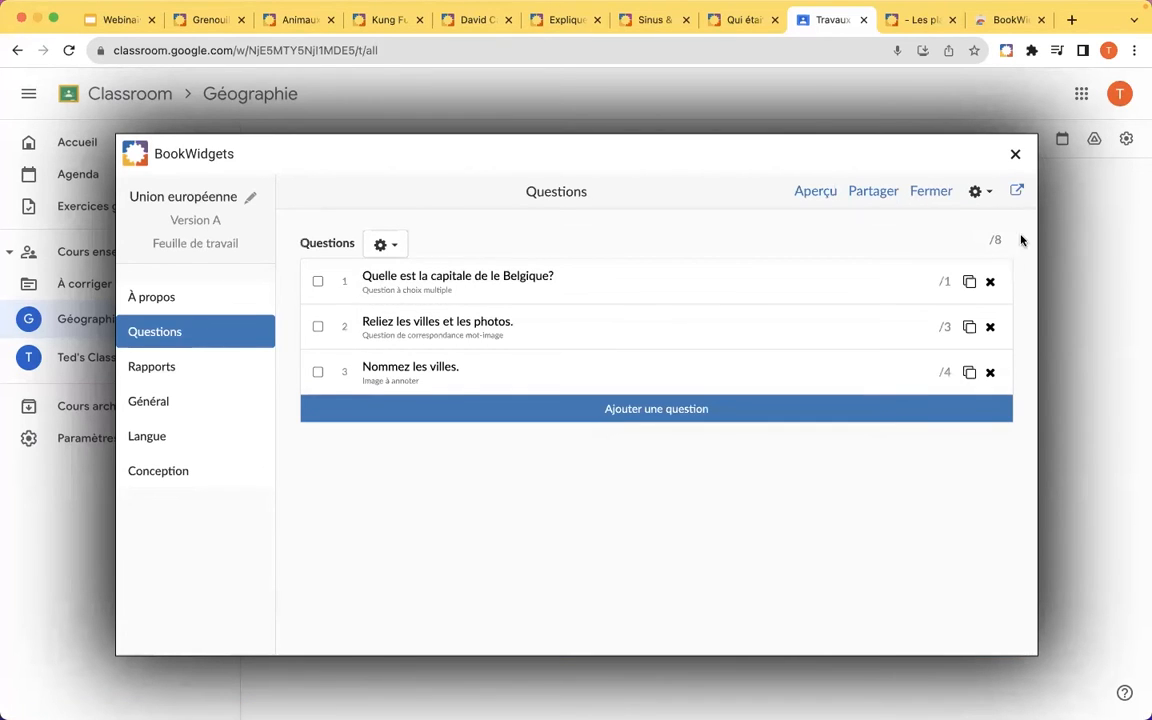
left_click(629, 416)
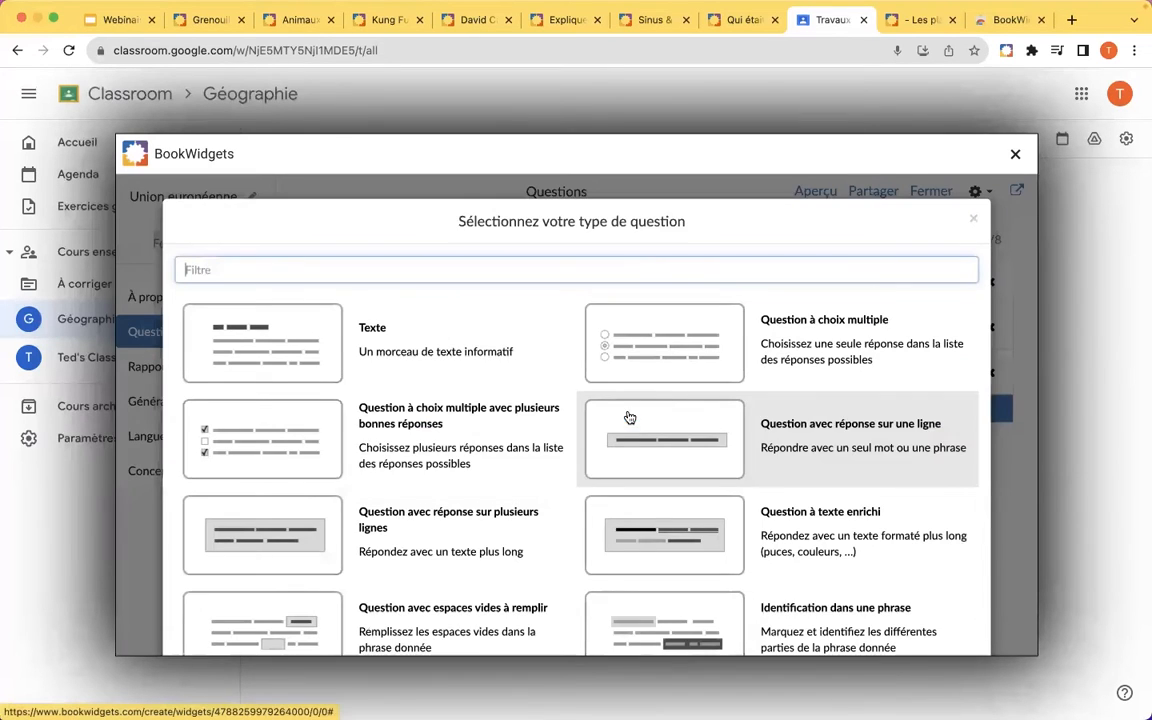
scroll(509, 420, "down", 5)
scroll(509, 420, "down", 8)
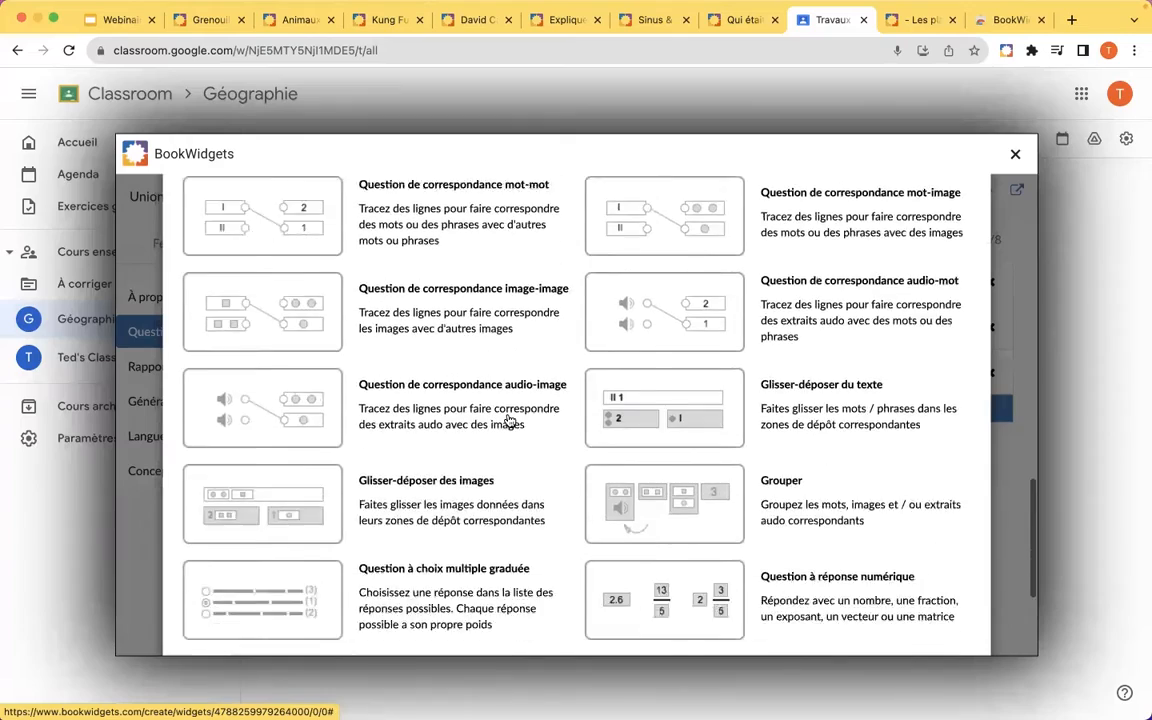
scroll(509, 420, "up", 9)
scroll(509, 420, "up", 10)
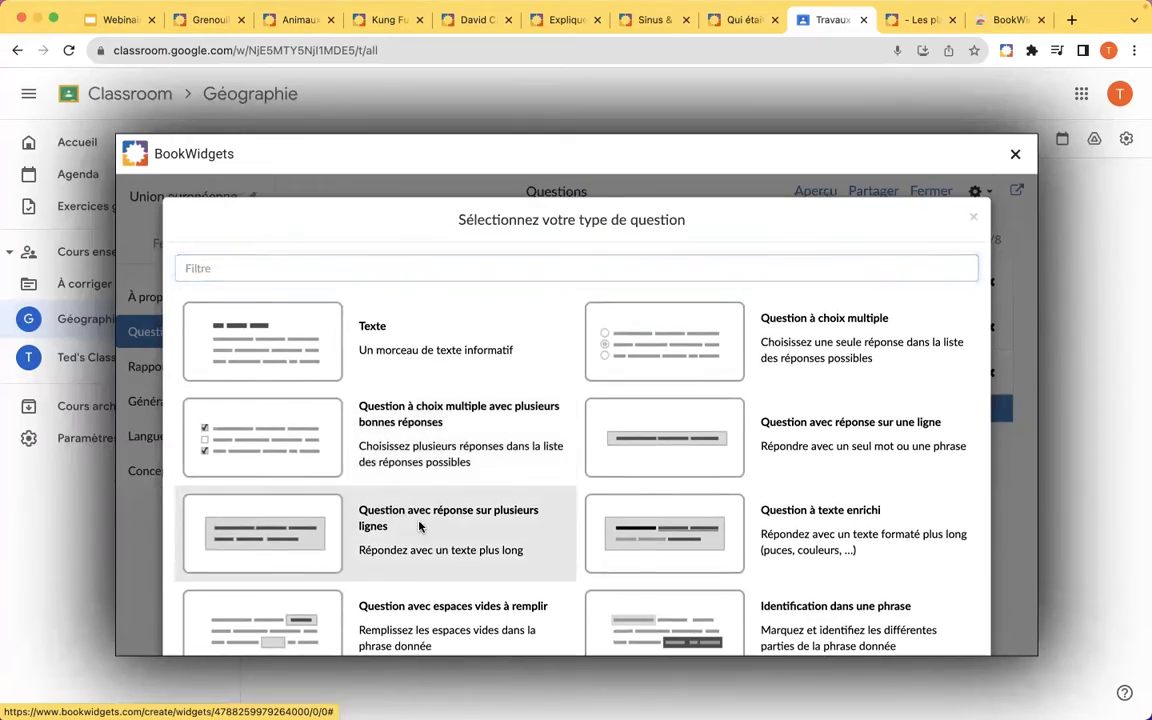
left_click(423, 526)
Enter the question text "Quelle est ton pays européen préféré? Pourquoi? Quelle en est la capitale?".
left_click(405, 346)
type("Q")
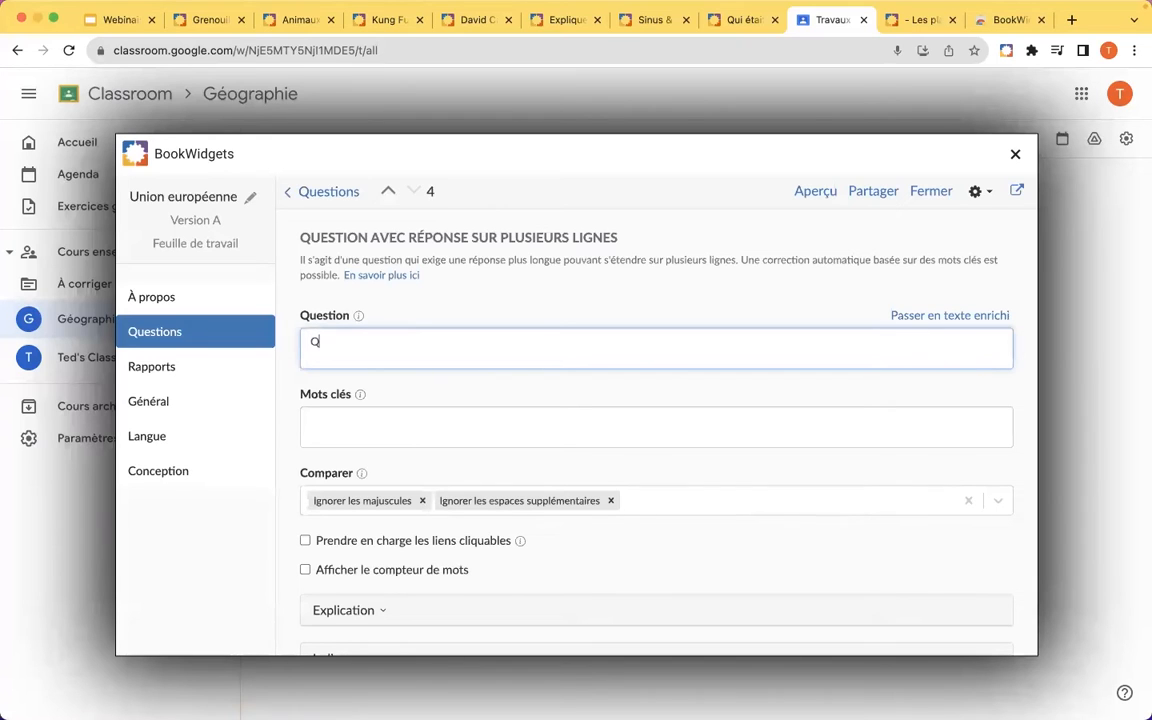
type("uelle est ton pays eu")
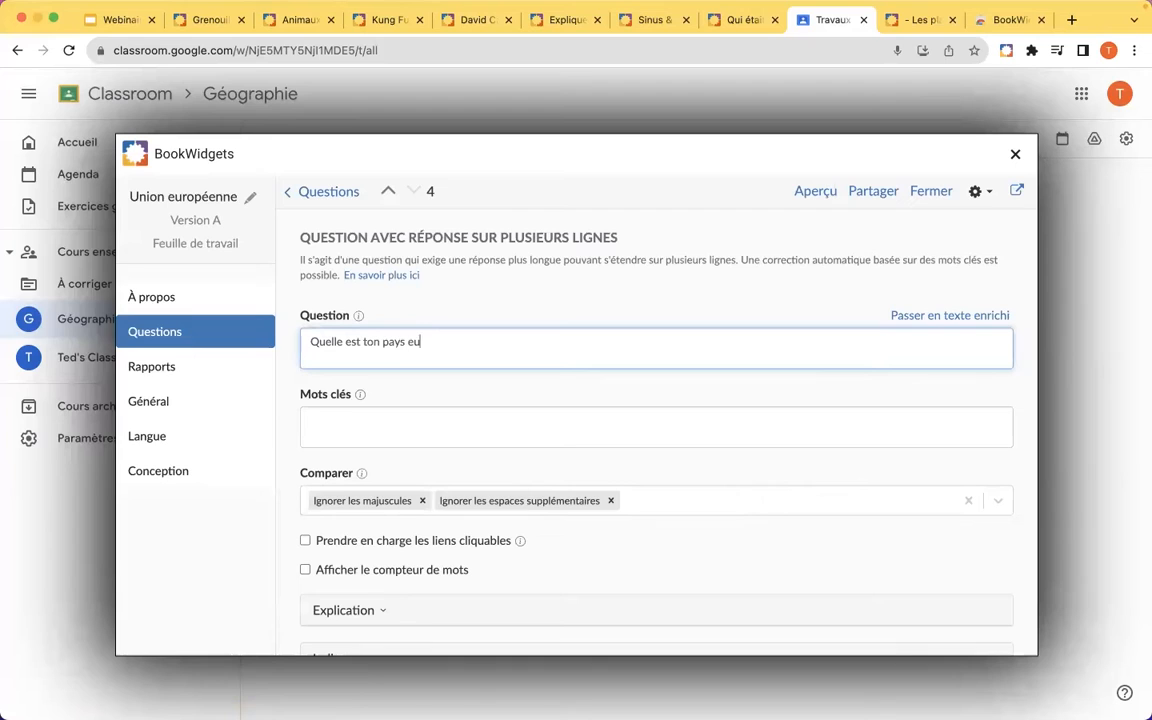
type("ropéen préféré? Pou")
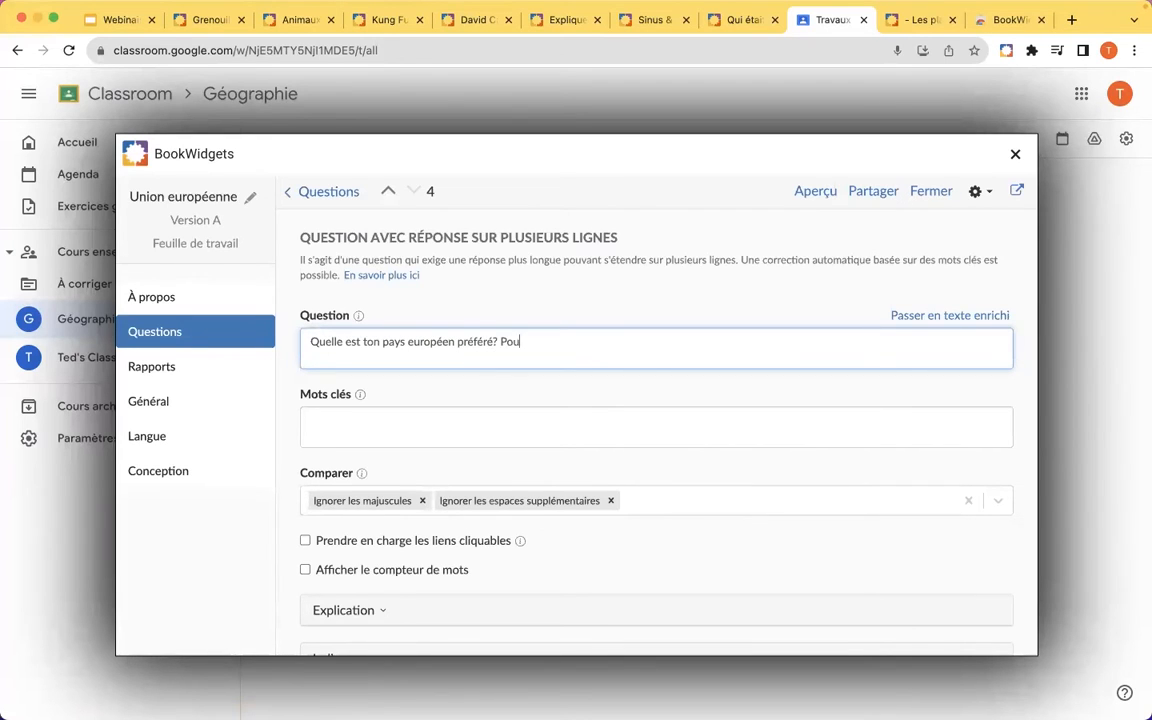
type("rquoi? Quelle en est la capitale?")
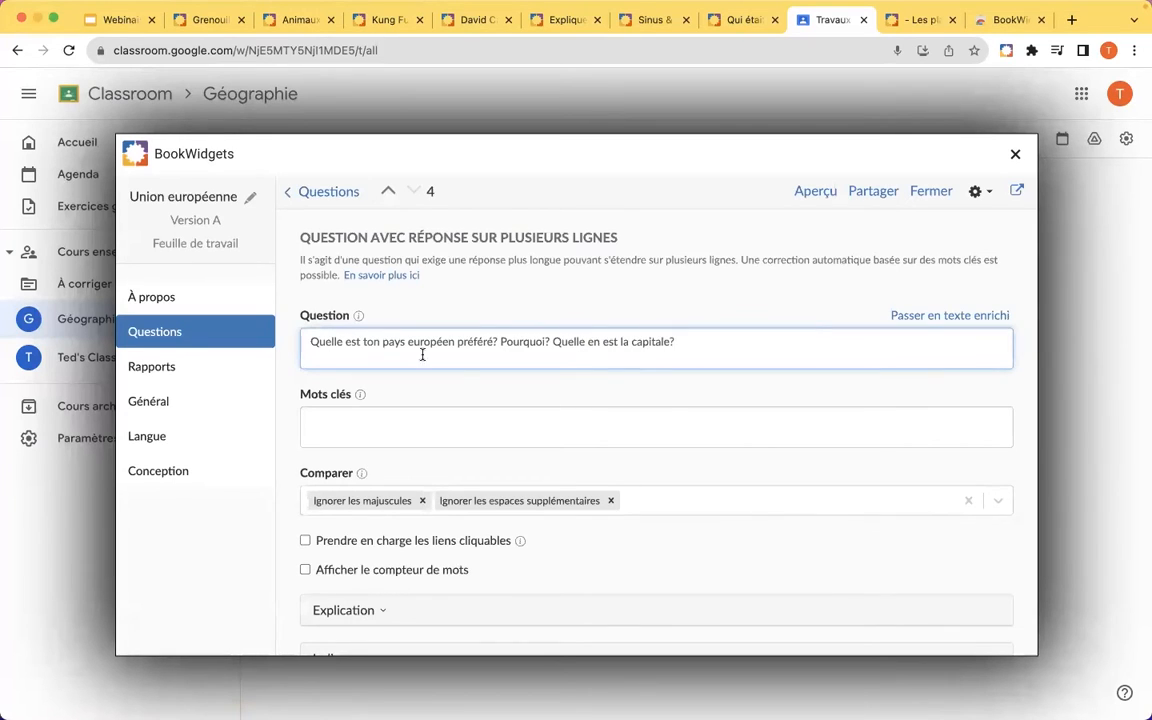
left_click(491, 407)
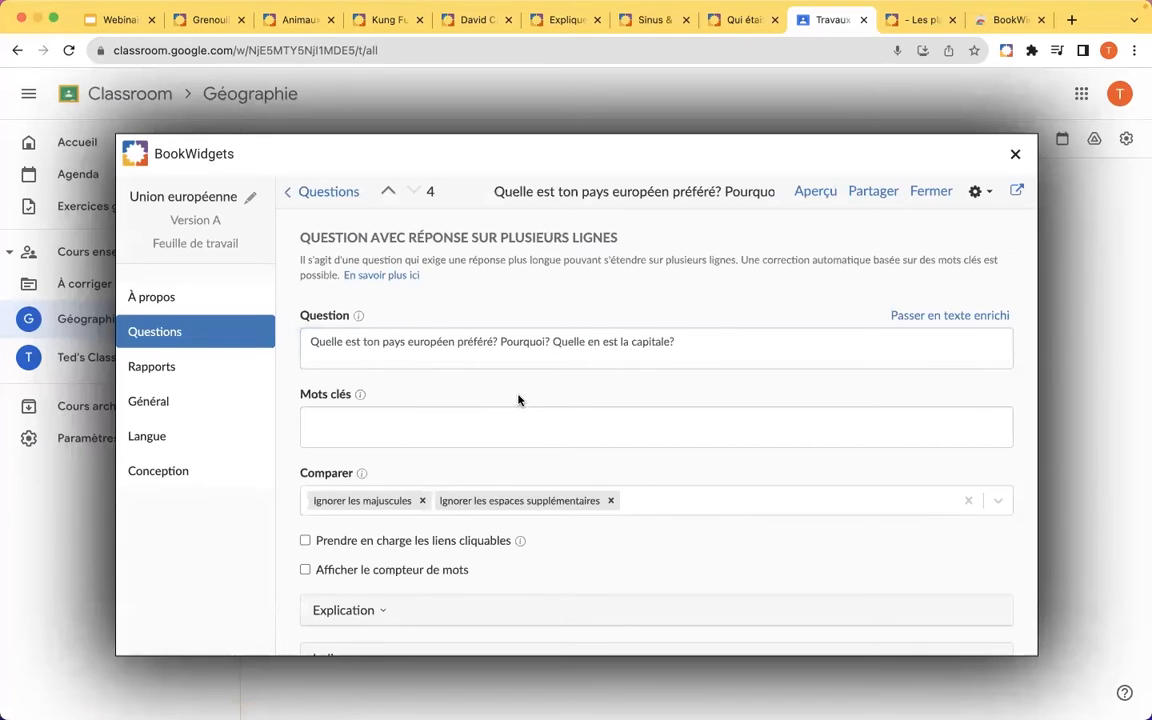
Examine the "Mots clés" field and the other settings of the multi-line answer question.
left_click(404, 424)
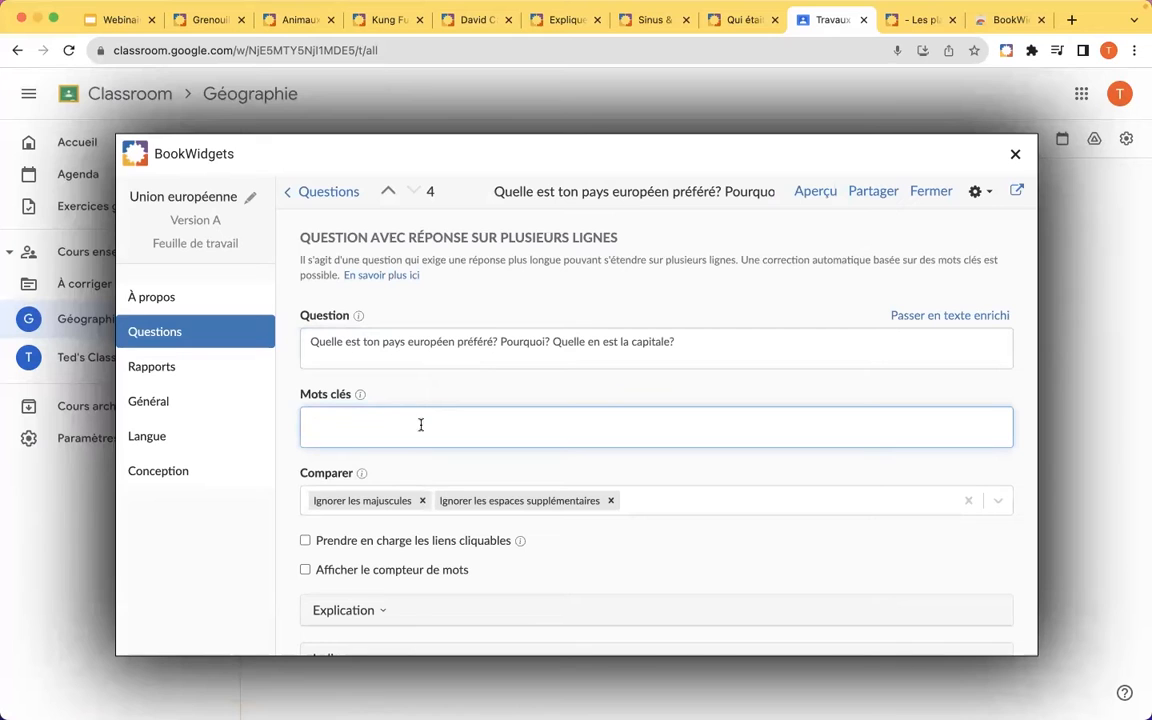
scroll(455, 424, "down", 1)
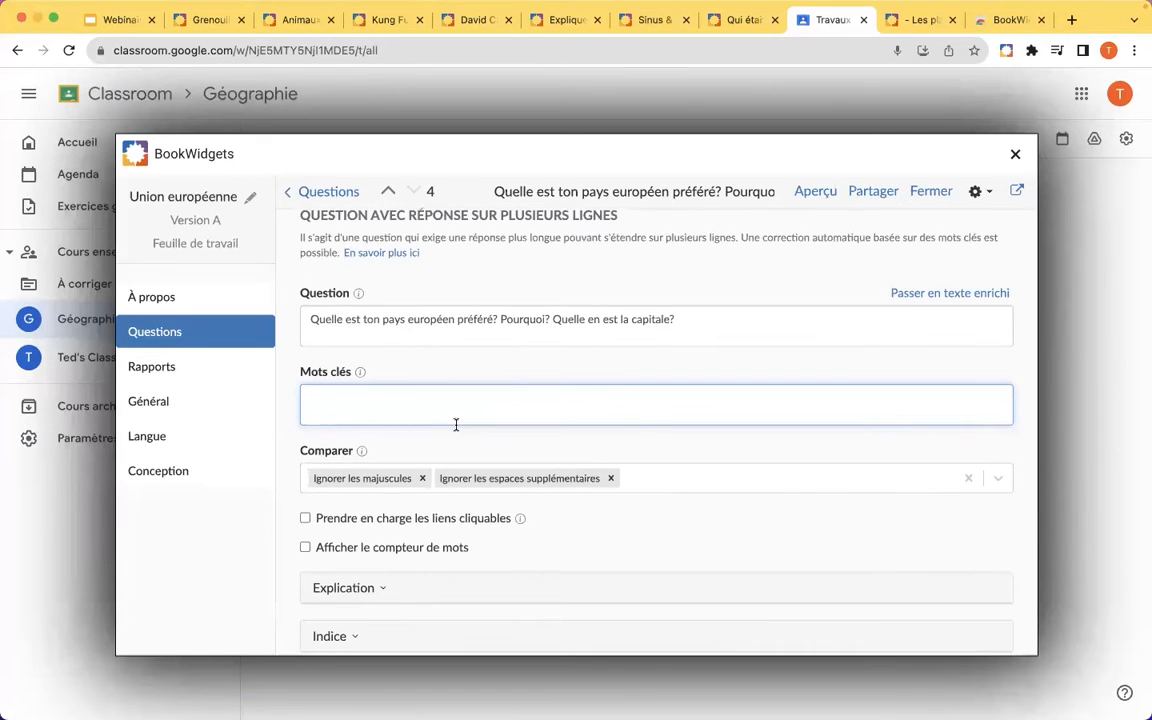
scroll(455, 424, "down", 3)
scroll(455, 424, "up", 2)
scroll(455, 424, "up", 1)
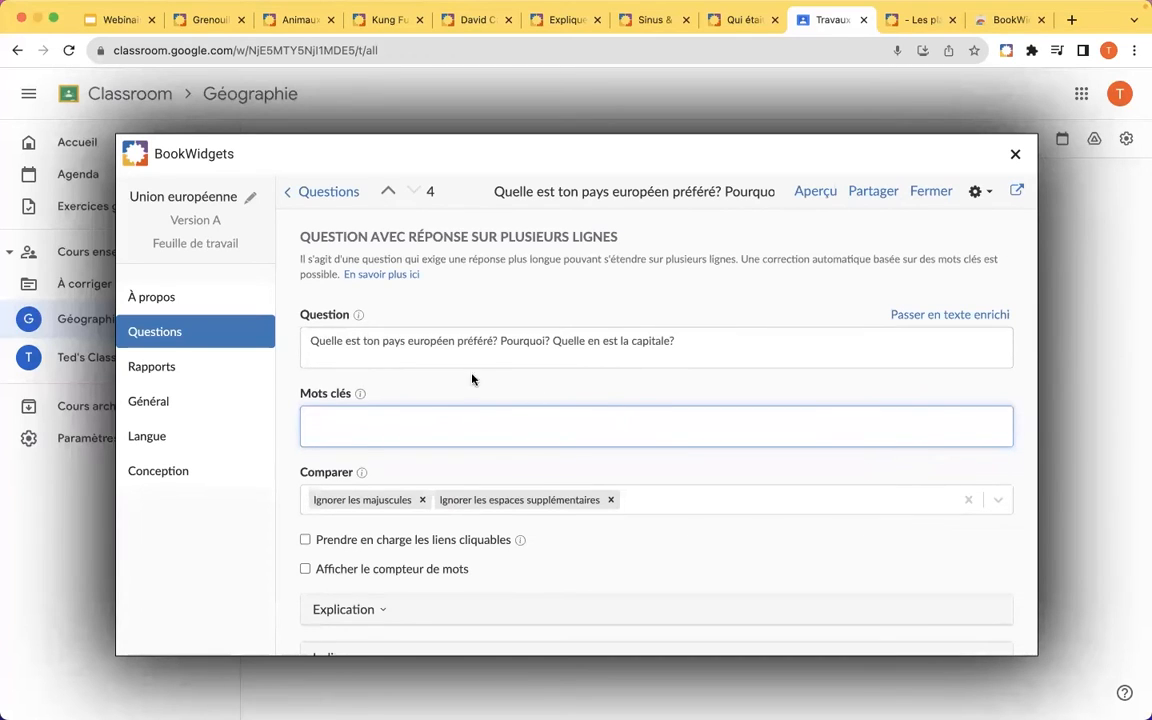
left_click(438, 381)
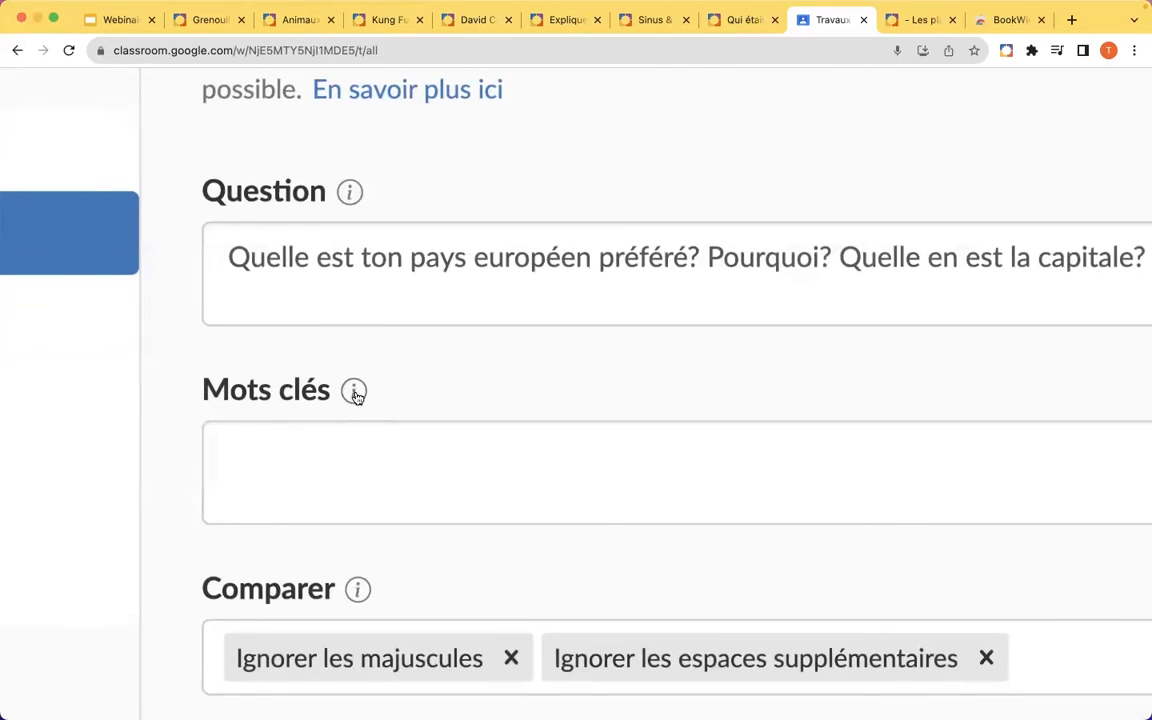
Read the help on the "Comparer" and "Mots clés" settings and return to the question list.
scroll(423, 553, "down", 3)
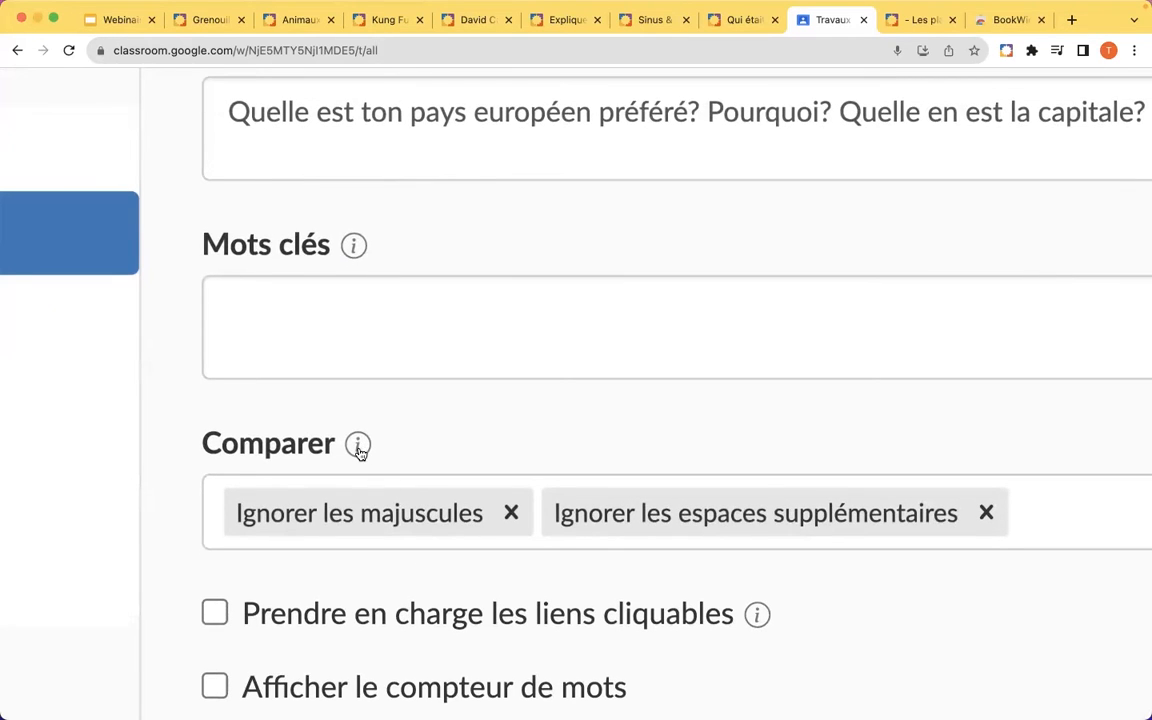
mouse_move(360, 452)
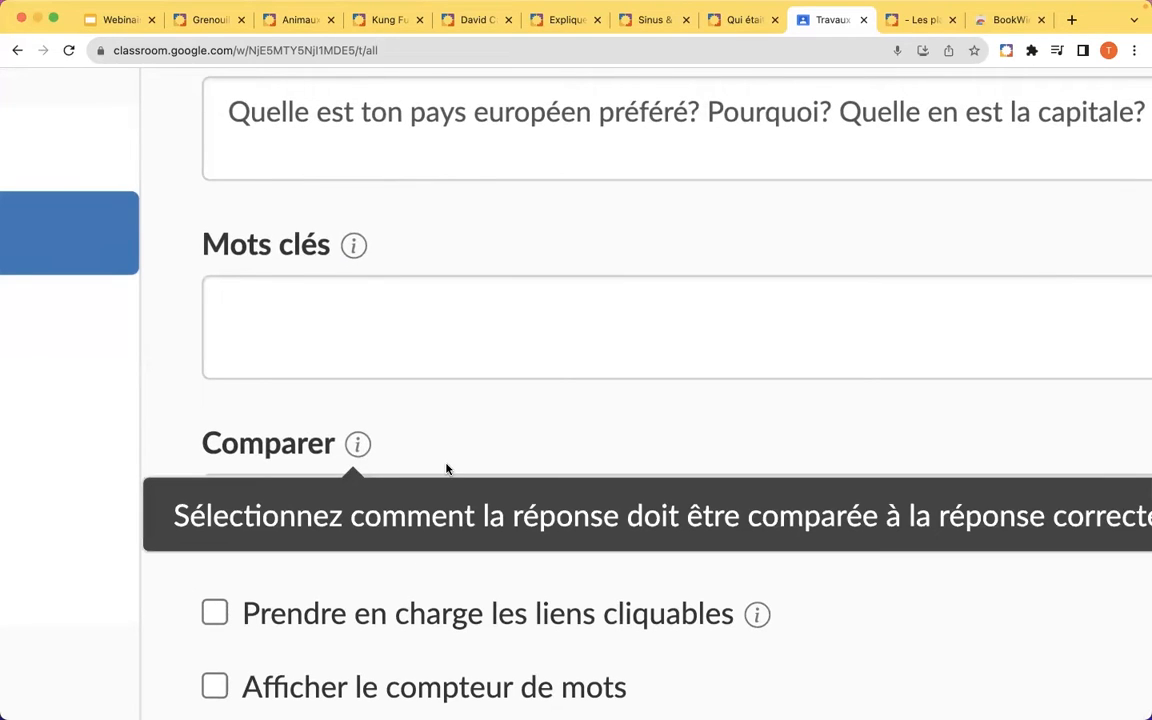
mouse_move(353, 245)
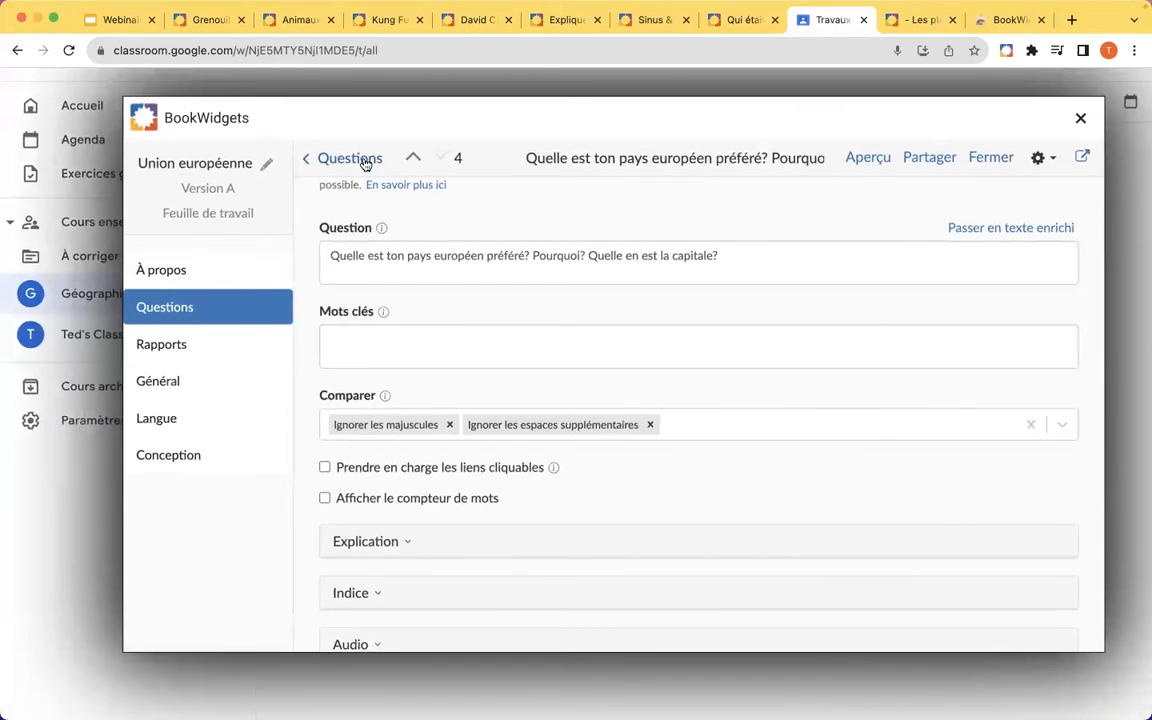
left_click(366, 163)
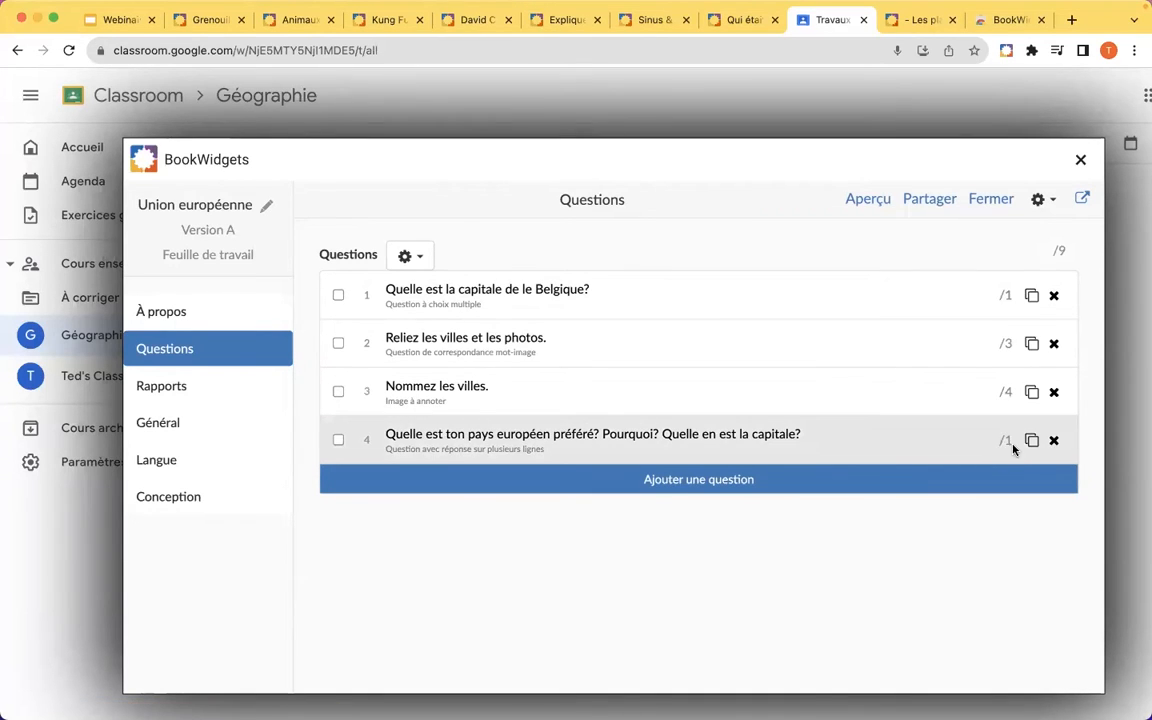
Set the weight of the fourth question to 3 points in its correction and grading options and return to the question list.
left_click(918, 445)
scroll(601, 541, "down", 5)
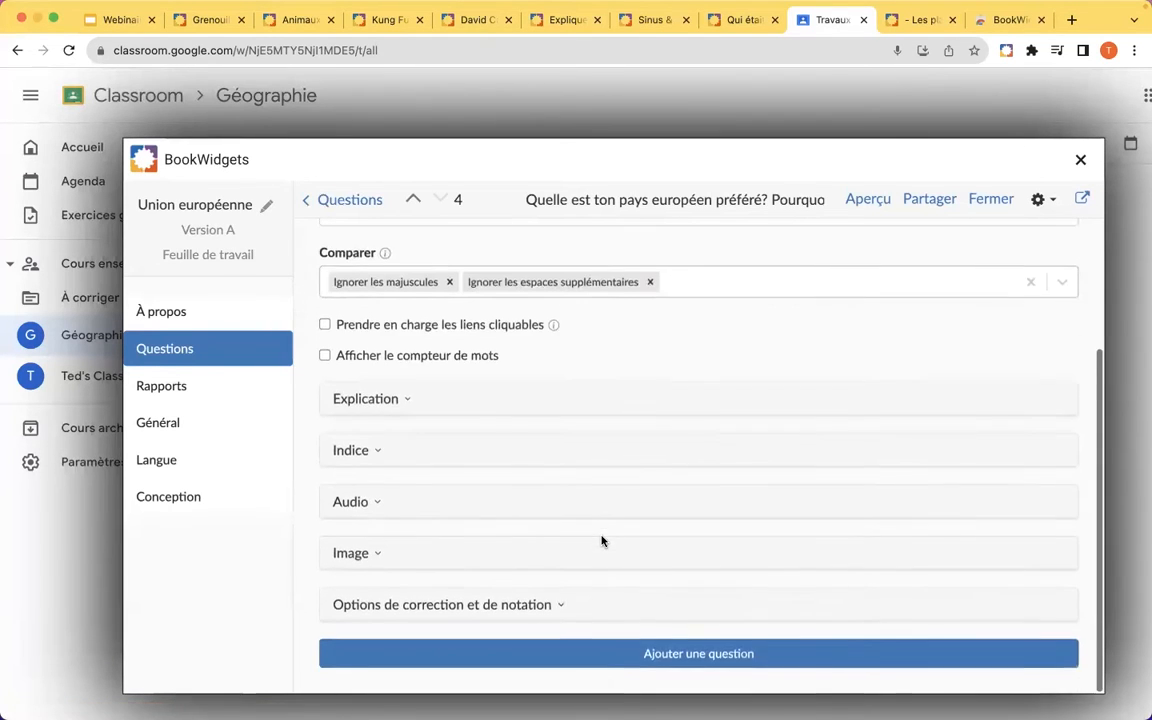
left_click(561, 564)
scroll(442, 594, "down", 2)
left_click(417, 574)
key("BackSpace")
type("3")
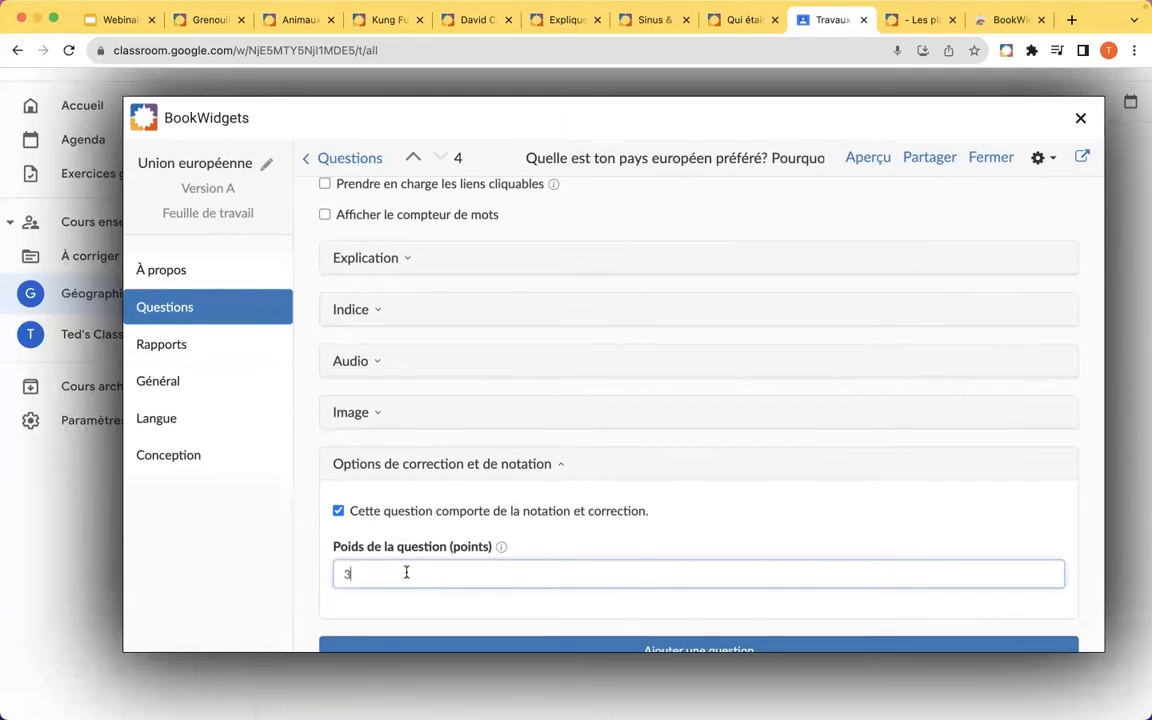
left_click(247, 311)
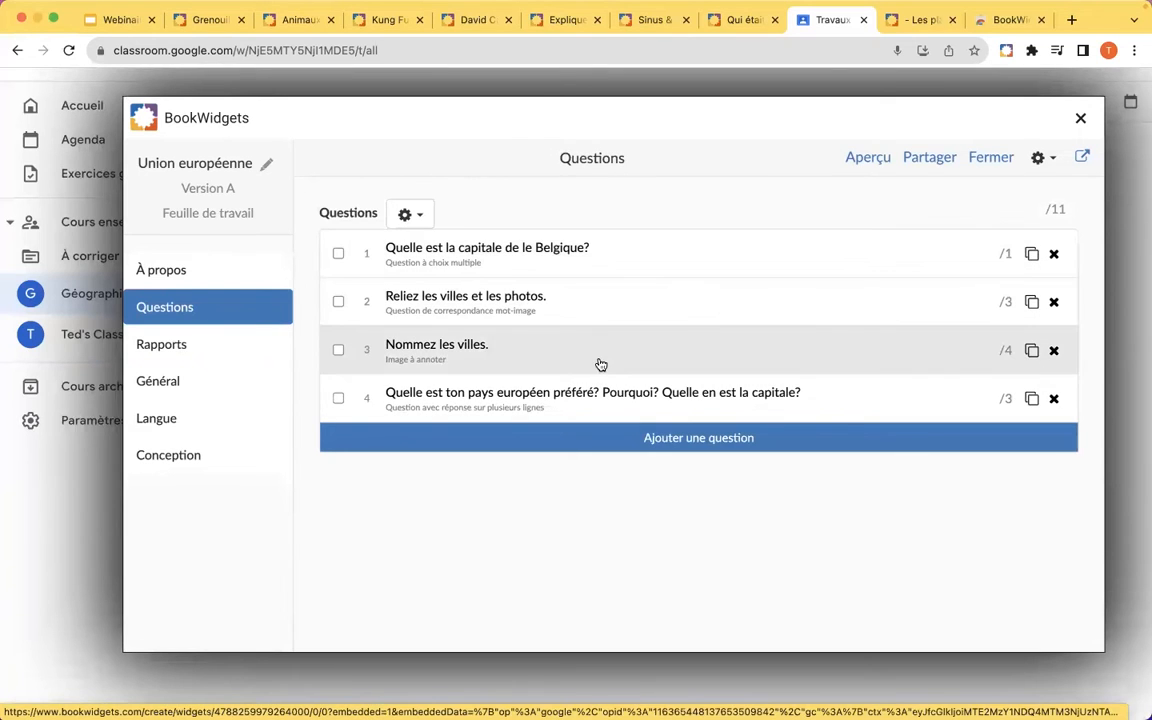
Review the worksheet's report settings and the list of general settings.
left_click(202, 351)
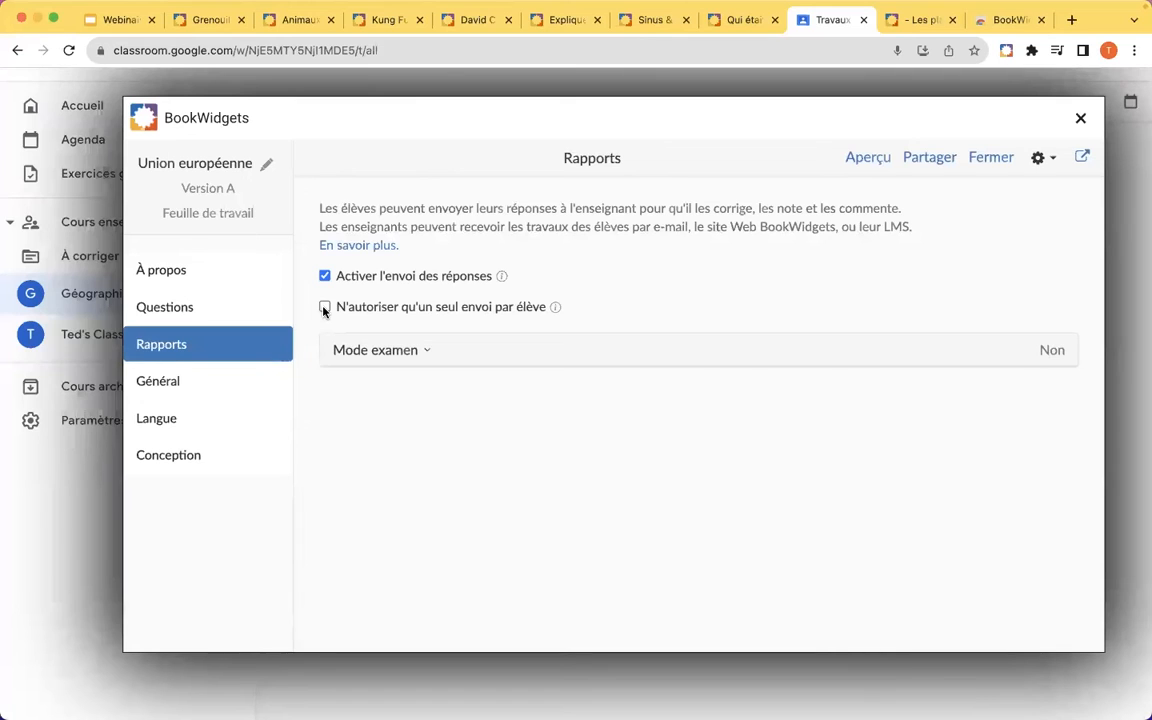
left_click(192, 386)
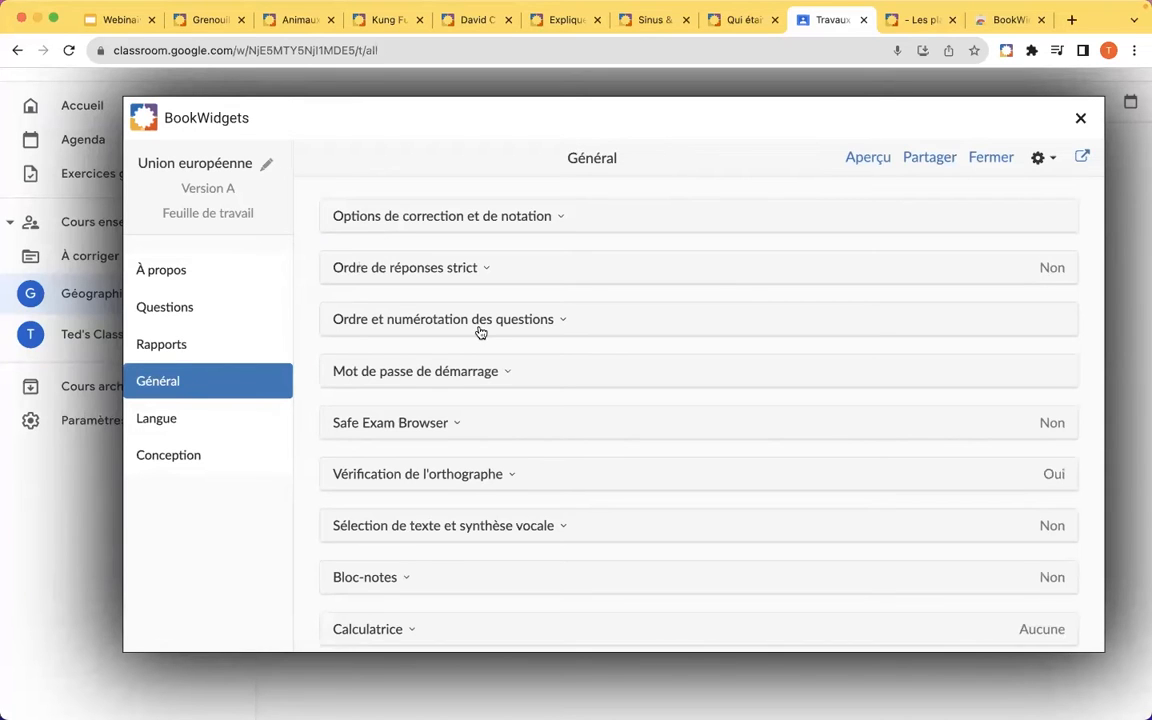
scroll(478, 330, "down", 5)
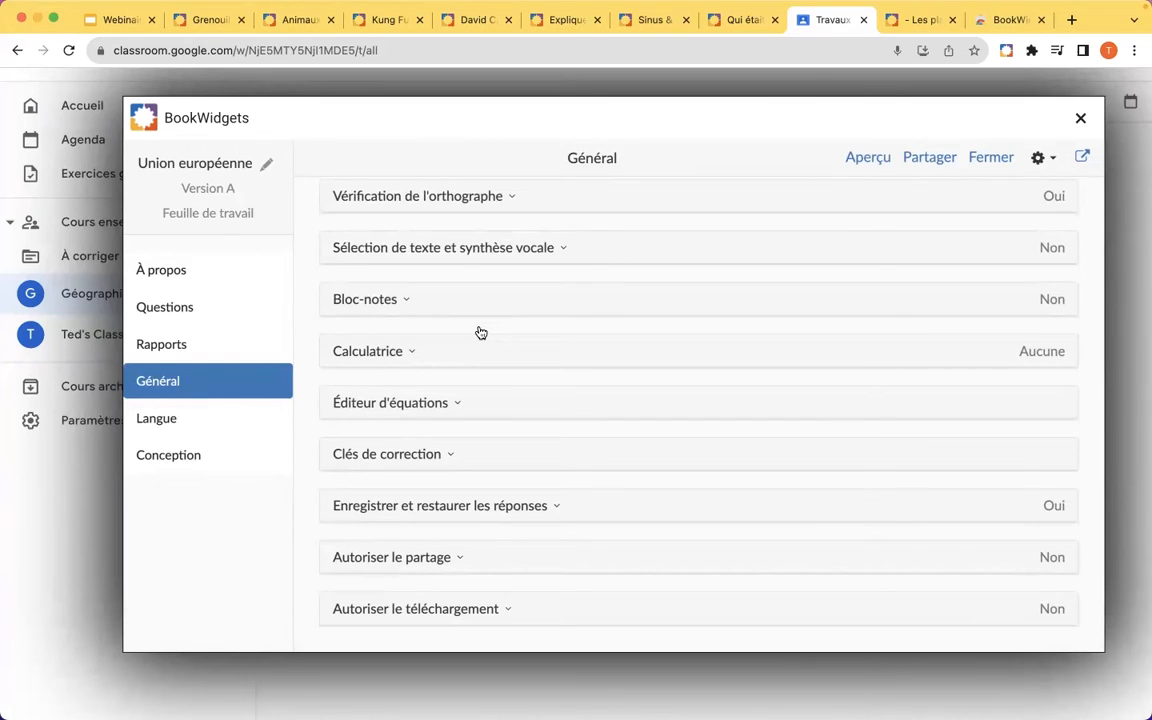
scroll(480, 332, "up", 5)
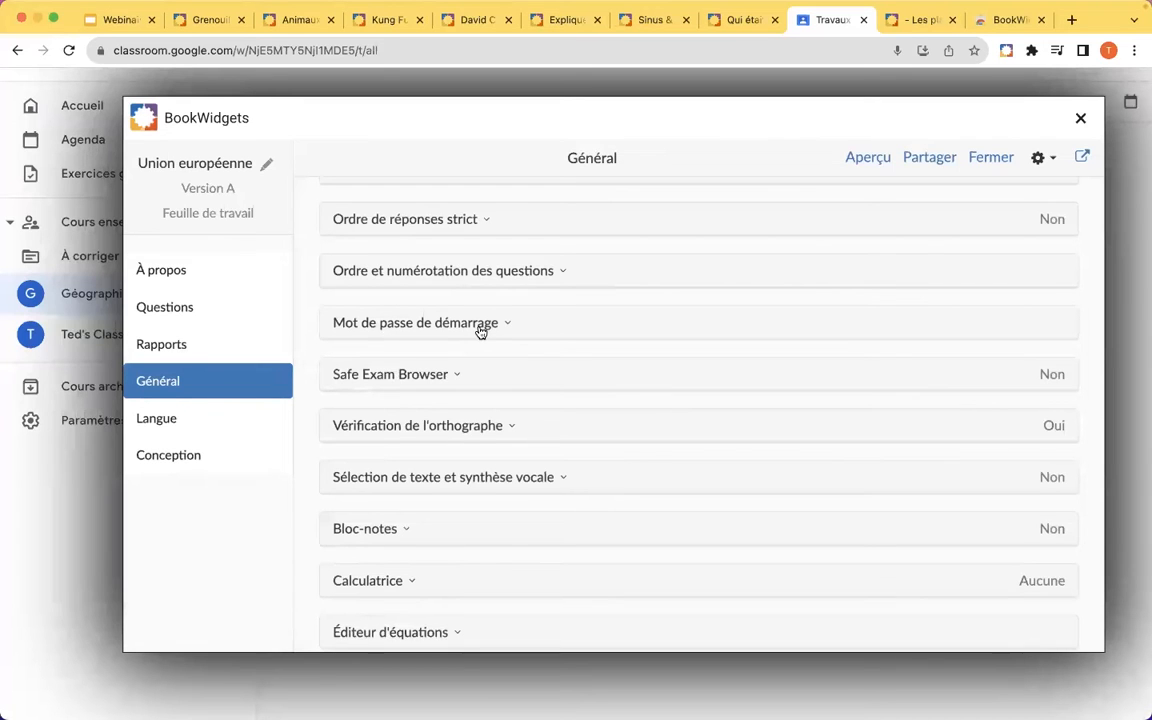
Set the worksheet's calculator to "Scientifique" in the general settings.
scroll(480, 332, "down", 5)
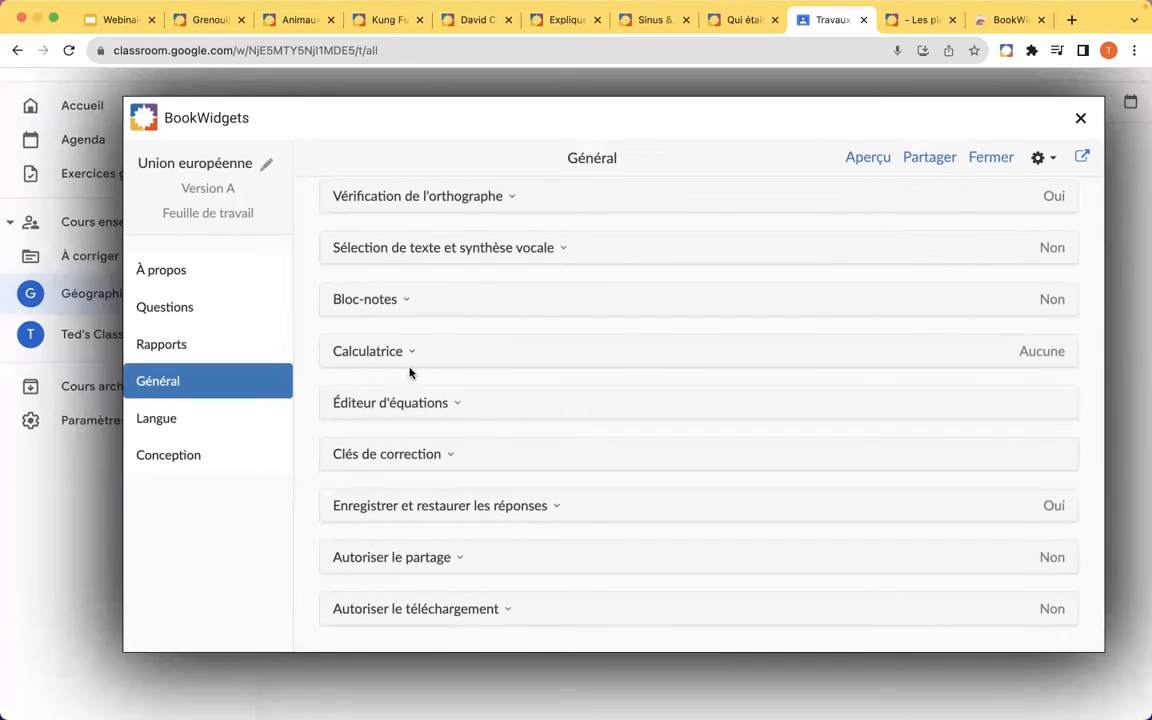
left_click(417, 362)
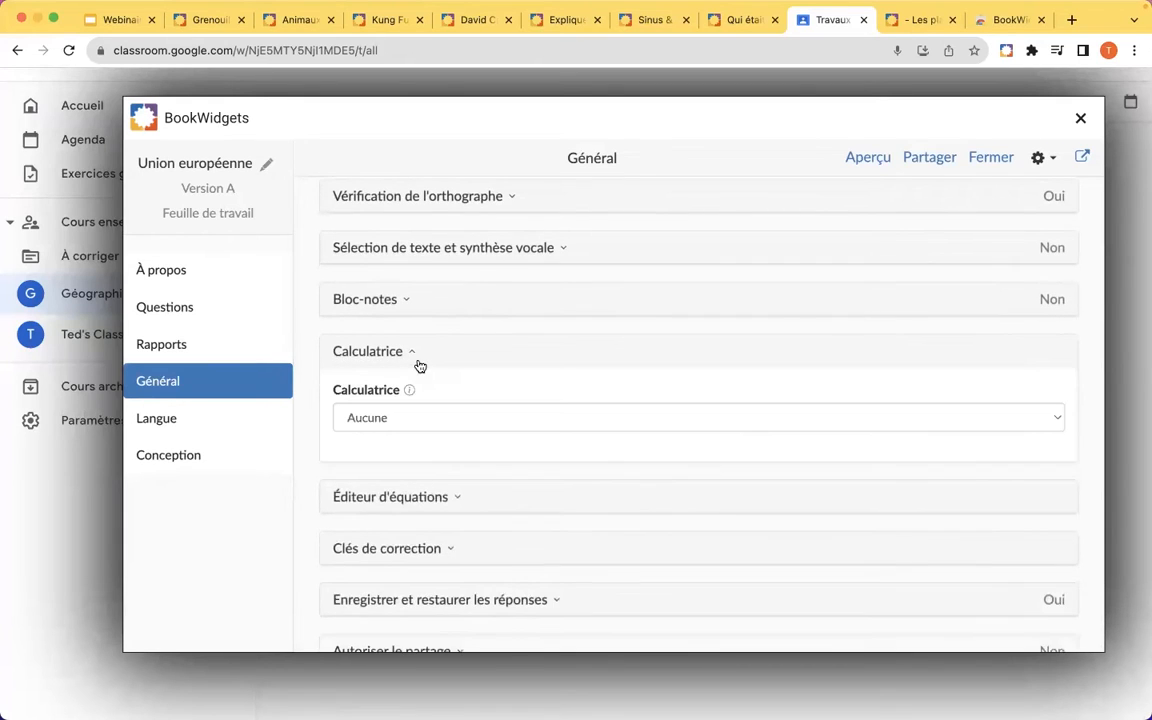
left_click(446, 427)
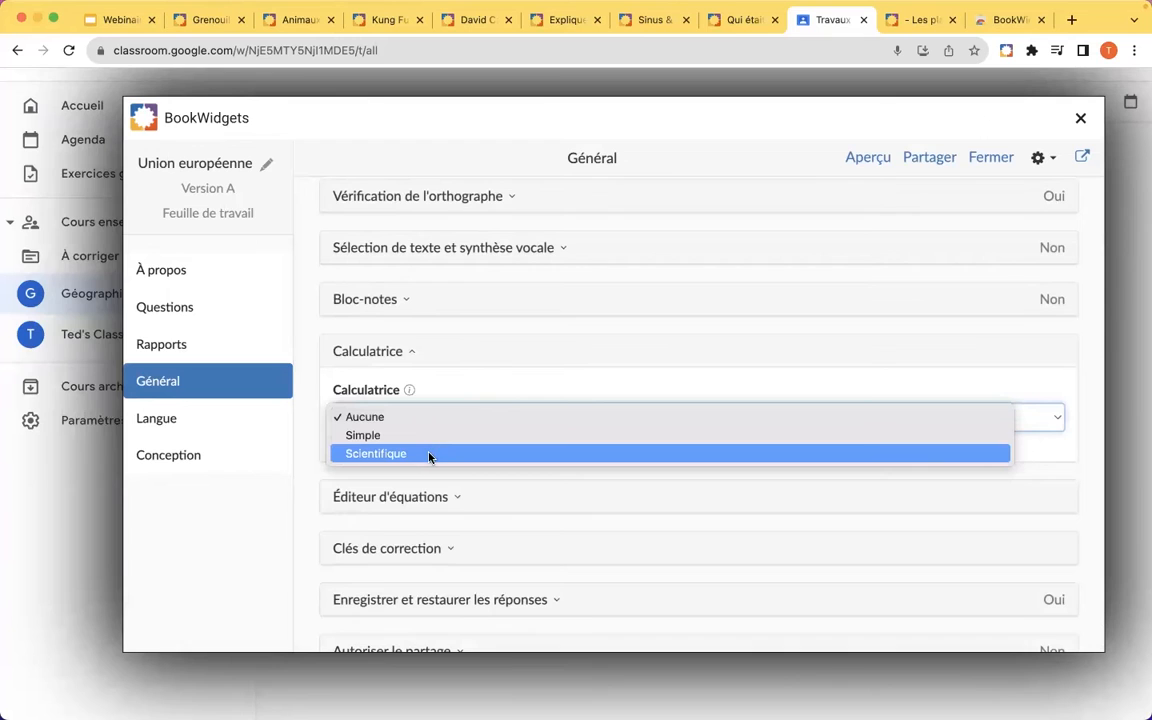
left_click(430, 454)
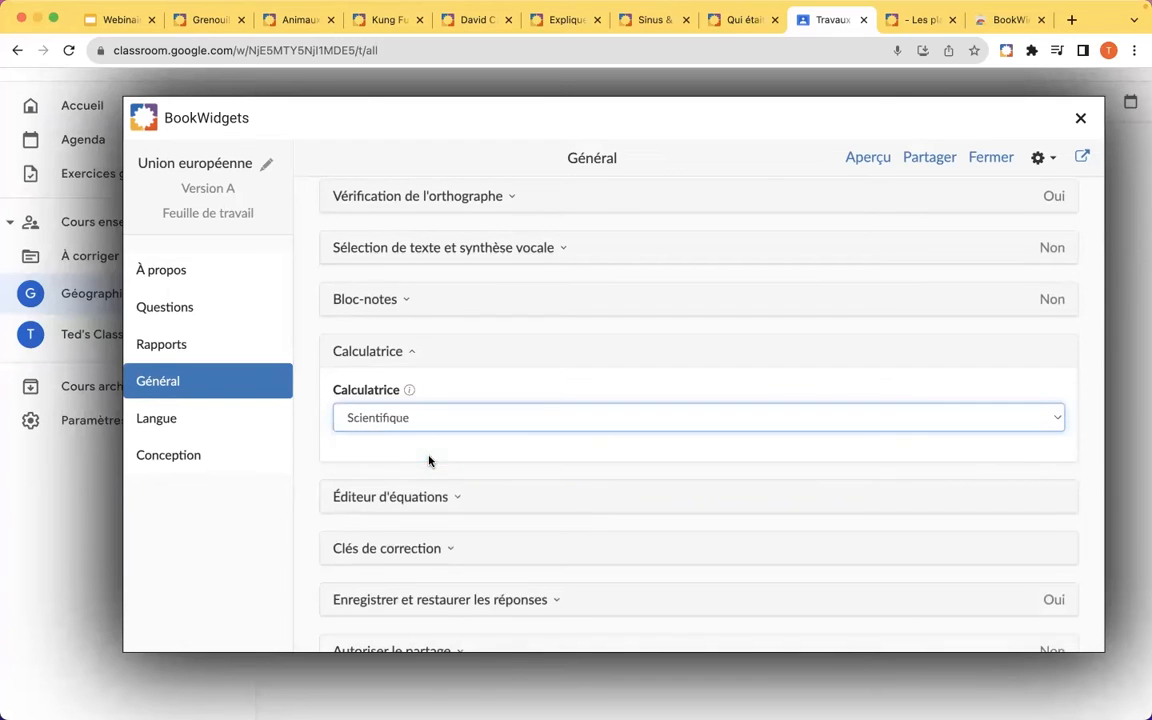
left_click(410, 356)
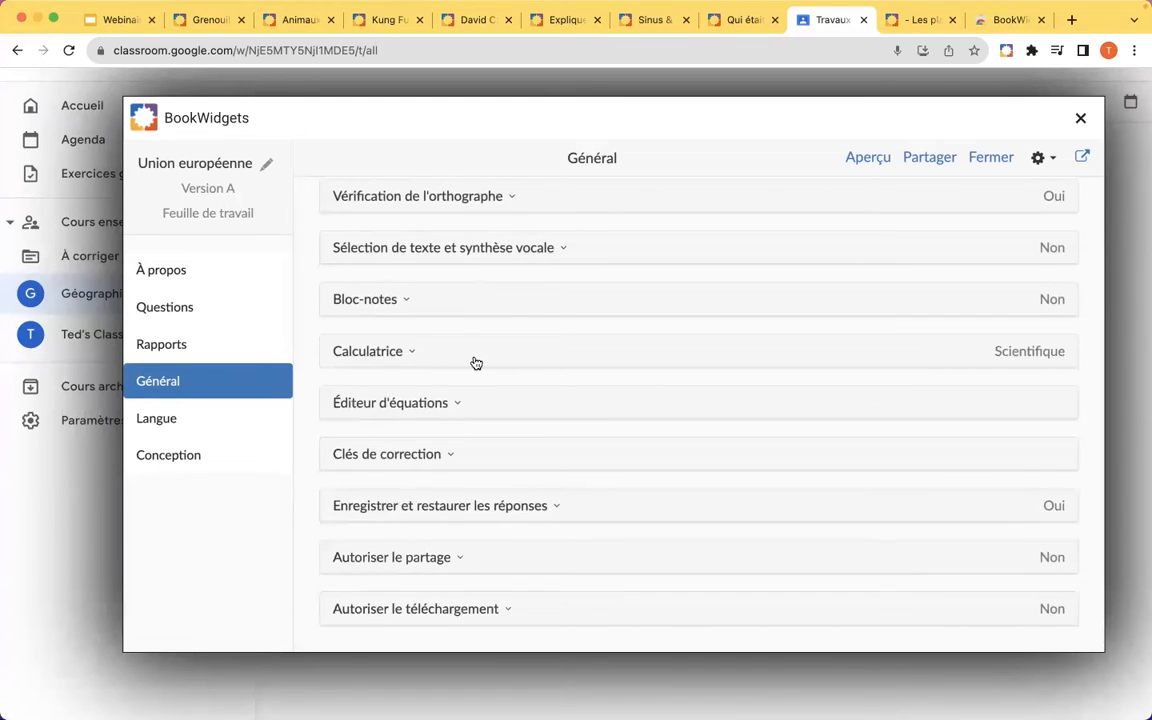
Preview the worksheet as a student and try out the calculator by showing, moving and hiding it.
scroll(444, 361, "up", 2)
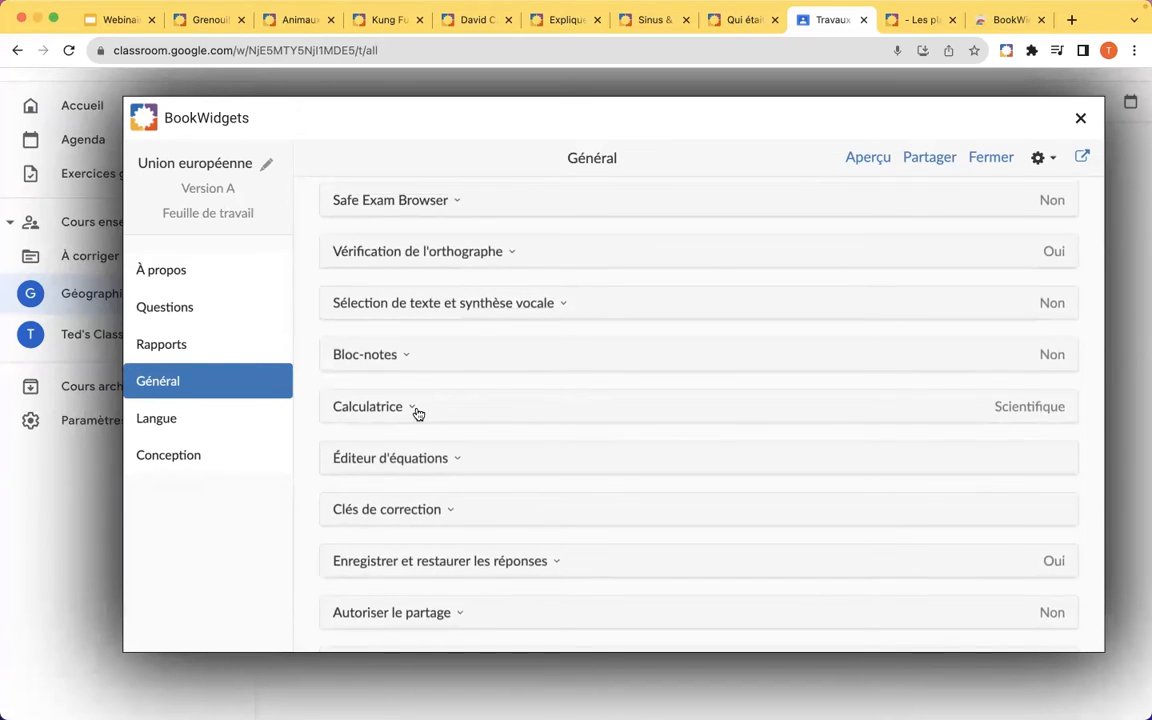
left_click(868, 160)
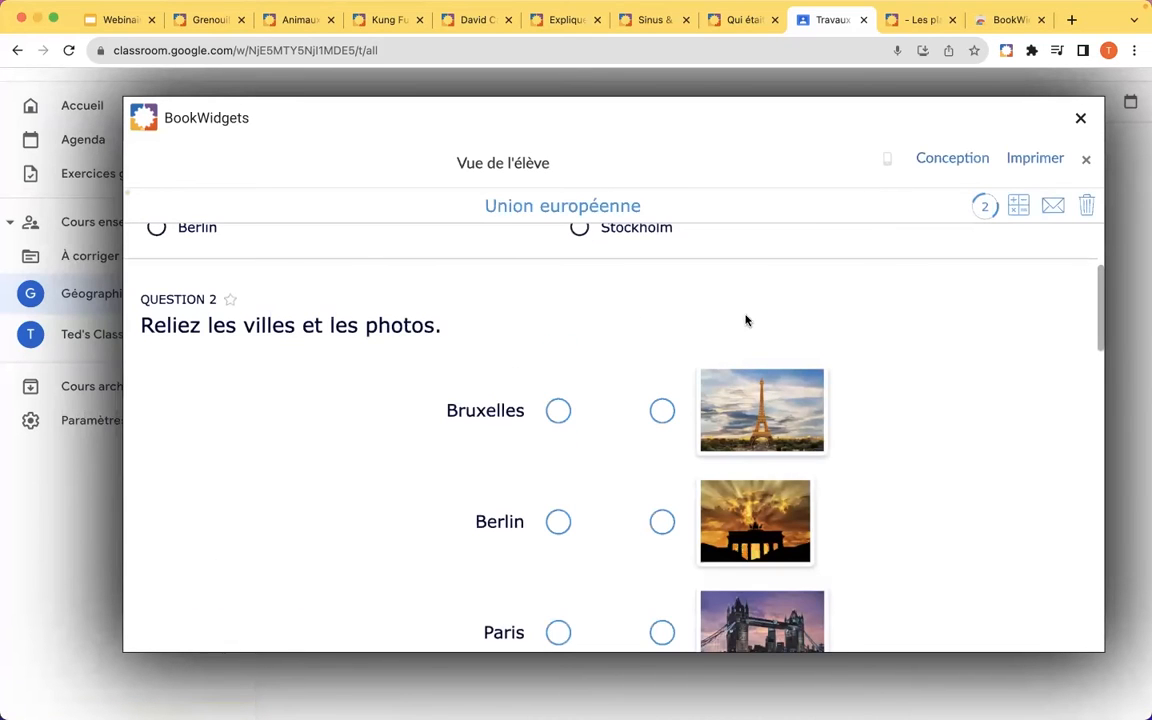
left_click(1018, 205)
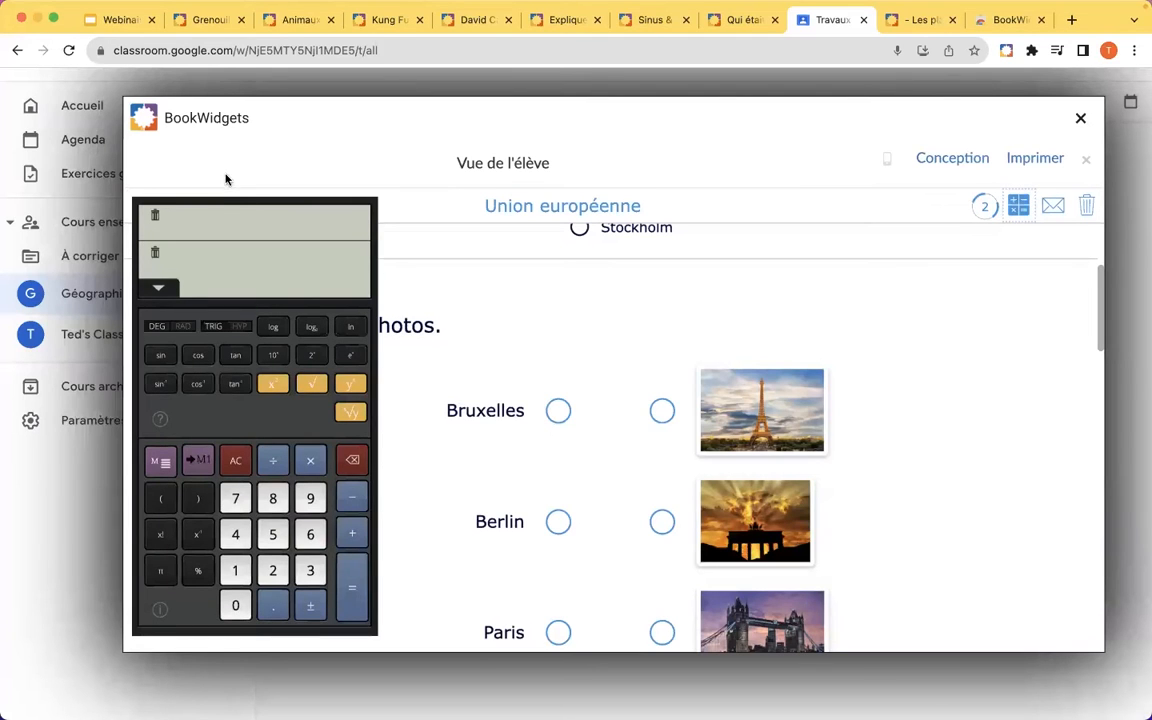
left_click_drag(221, 207, 427, 240)
left_click(1018, 207)
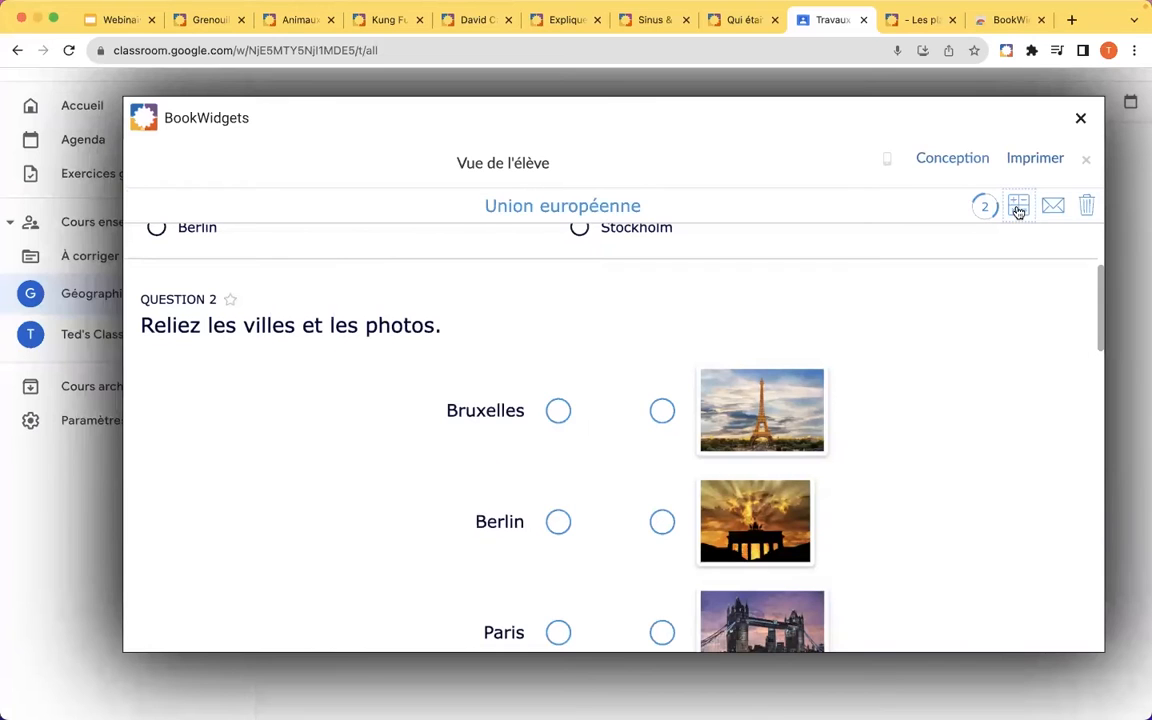
Leave the student preview and open the correction and grading options in the general settings.
left_click(1087, 159)
scroll(535, 409, "up", 3)
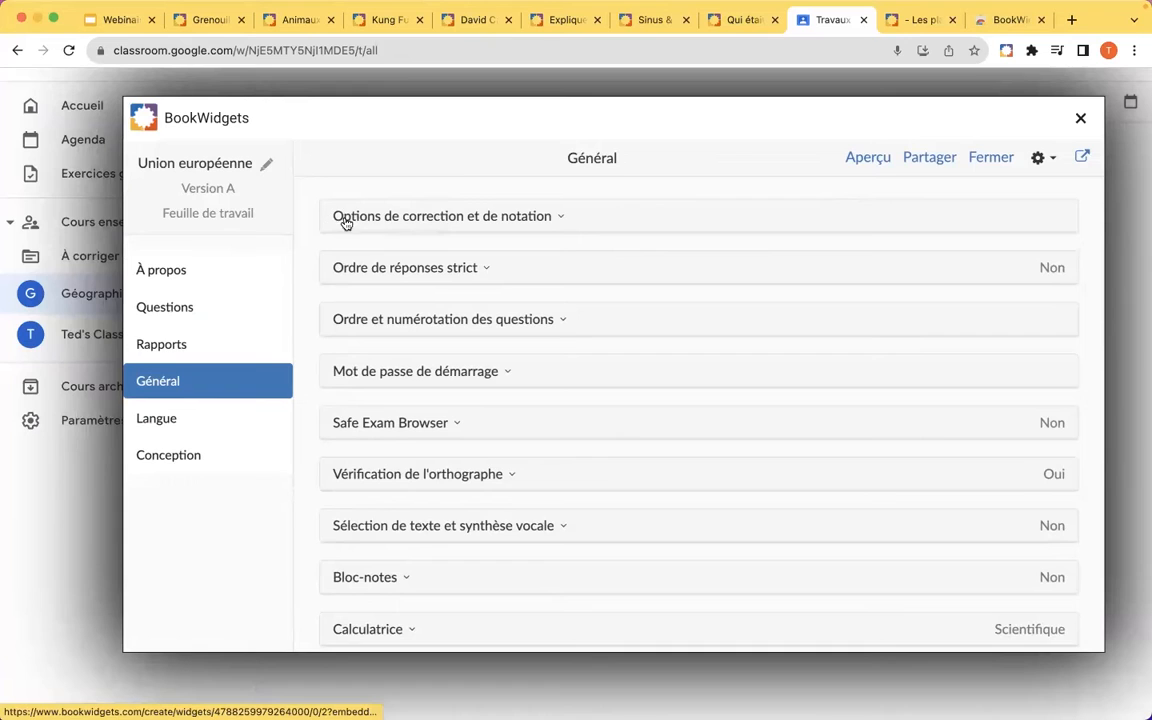
left_click(581, 219)
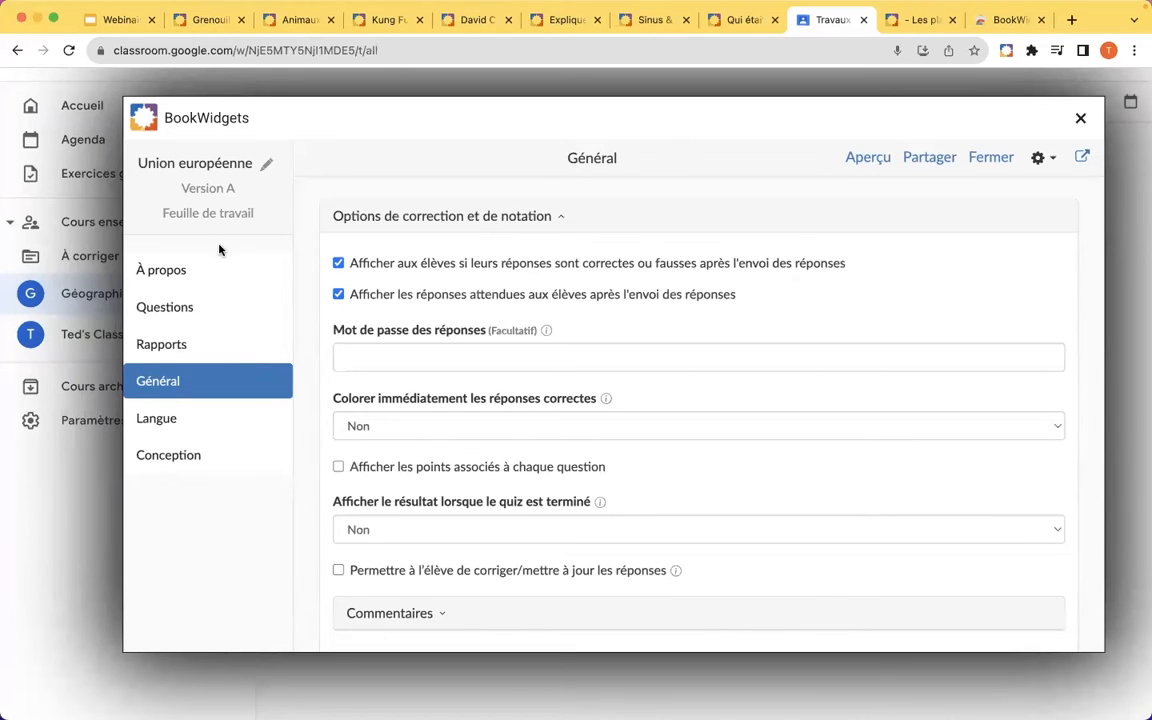
Try turning off the display of answer correctness and expected answers after submission, and turn both options back on.
left_click(339, 295)
left_click(339, 263)
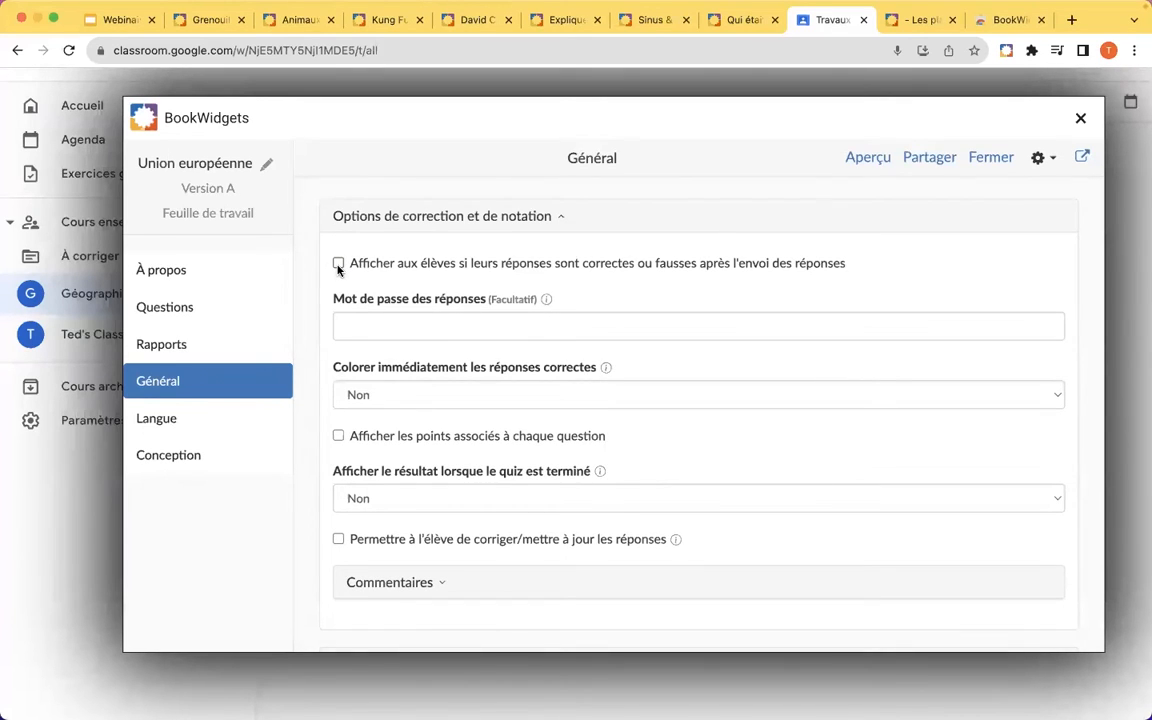
left_click(339, 264)
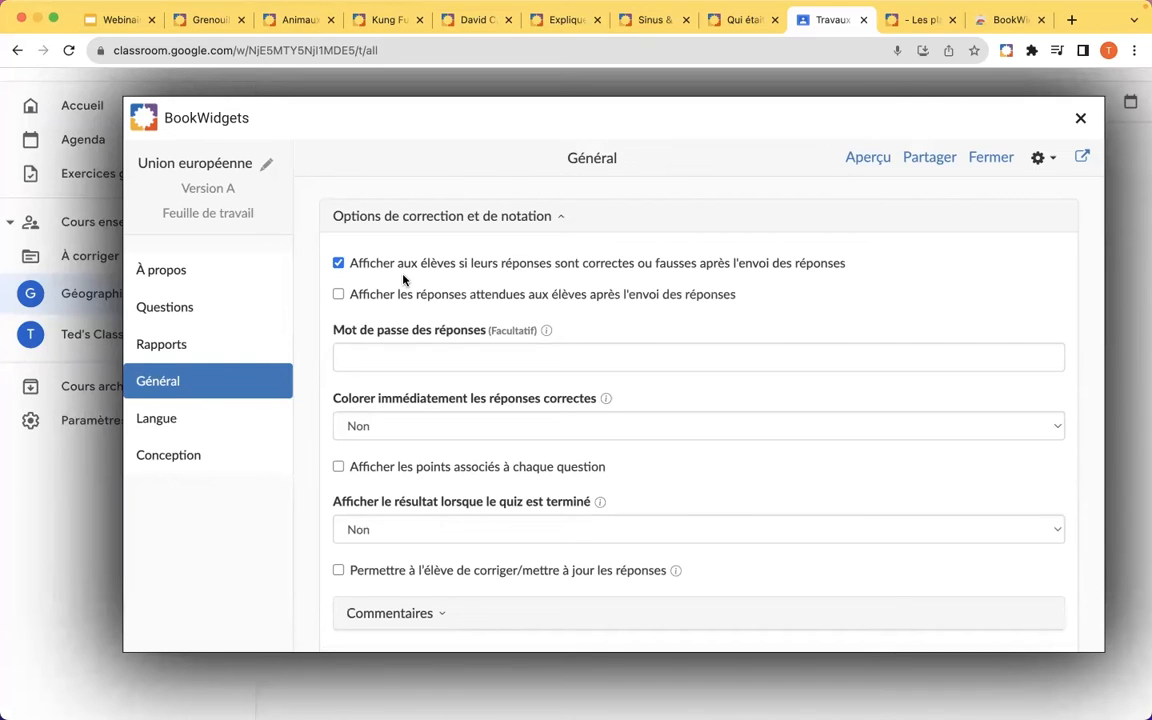
left_click(340, 295)
Enable "Afficher les points associés à chaque question", check it in the student preview and collapse the correction options.
left_click(338, 468)
left_click(868, 160)
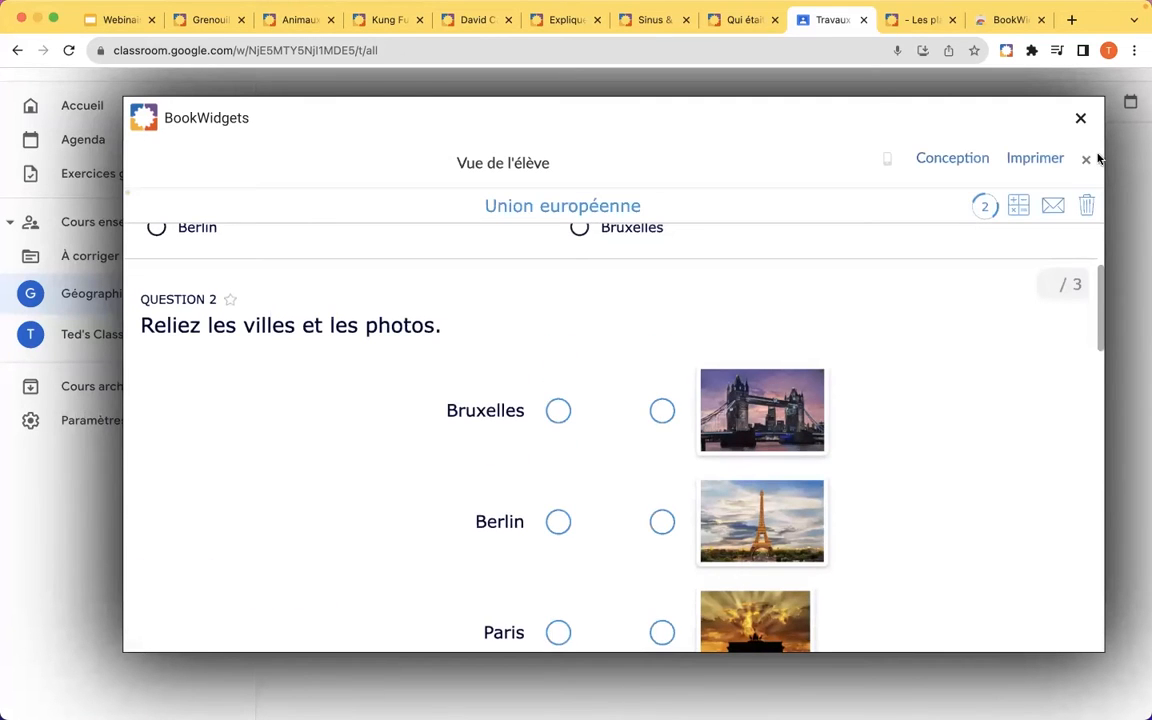
left_click(1084, 163)
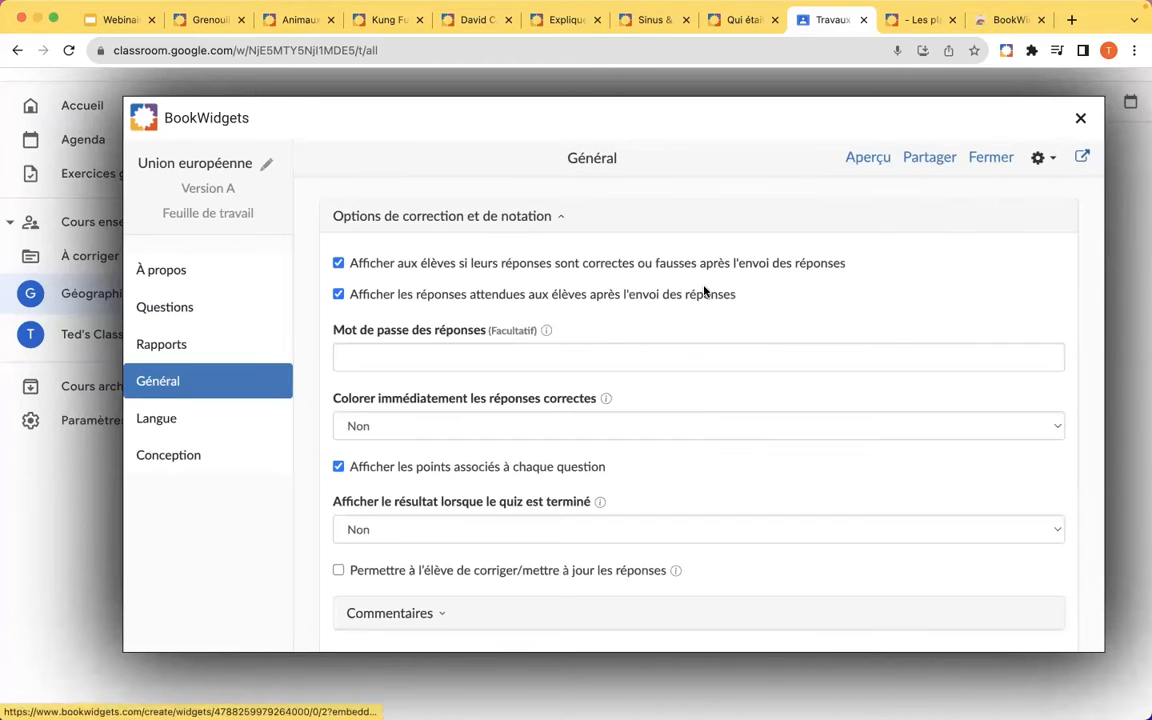
scroll(588, 362, "down", 2)
scroll(588, 364, "up", 1)
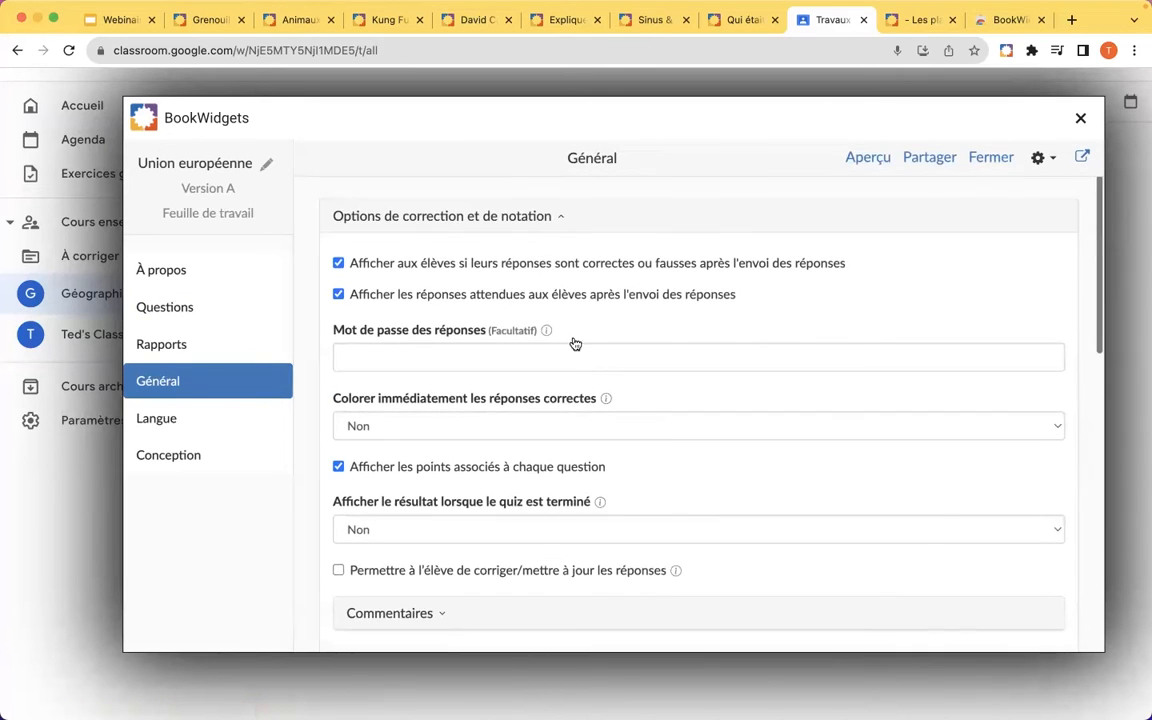
left_click(570, 217)
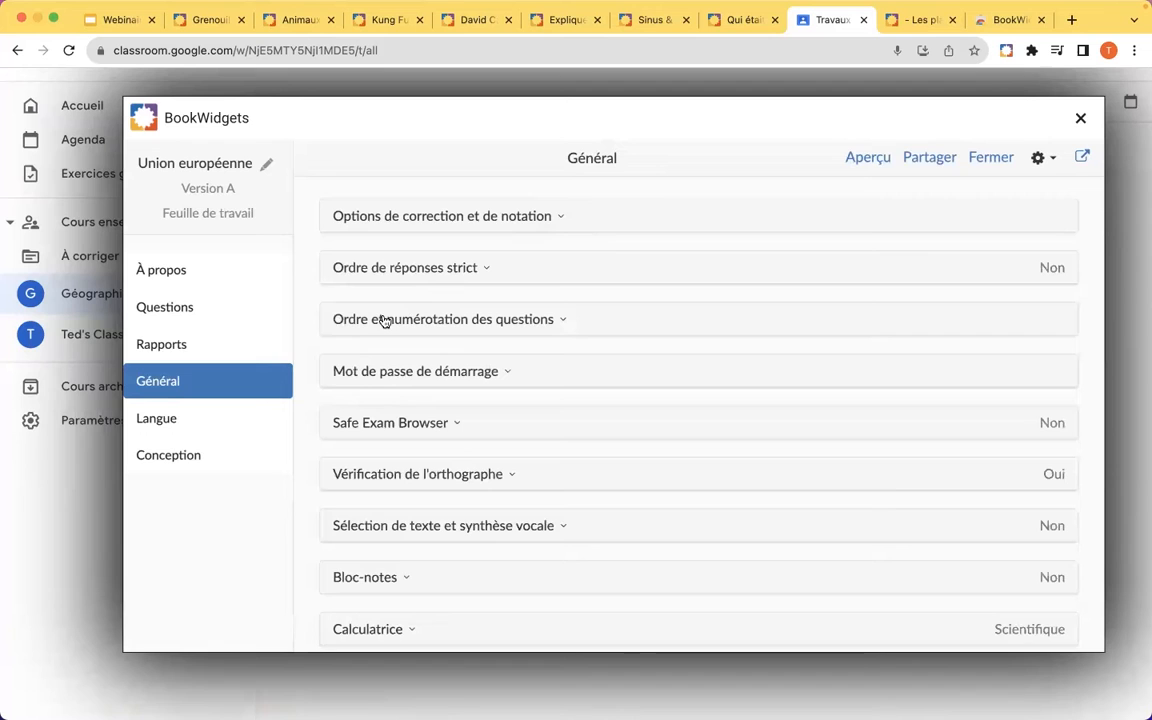
Review the language settings, the presentation image sources in the design settings and the student preview.
left_click(256, 425)
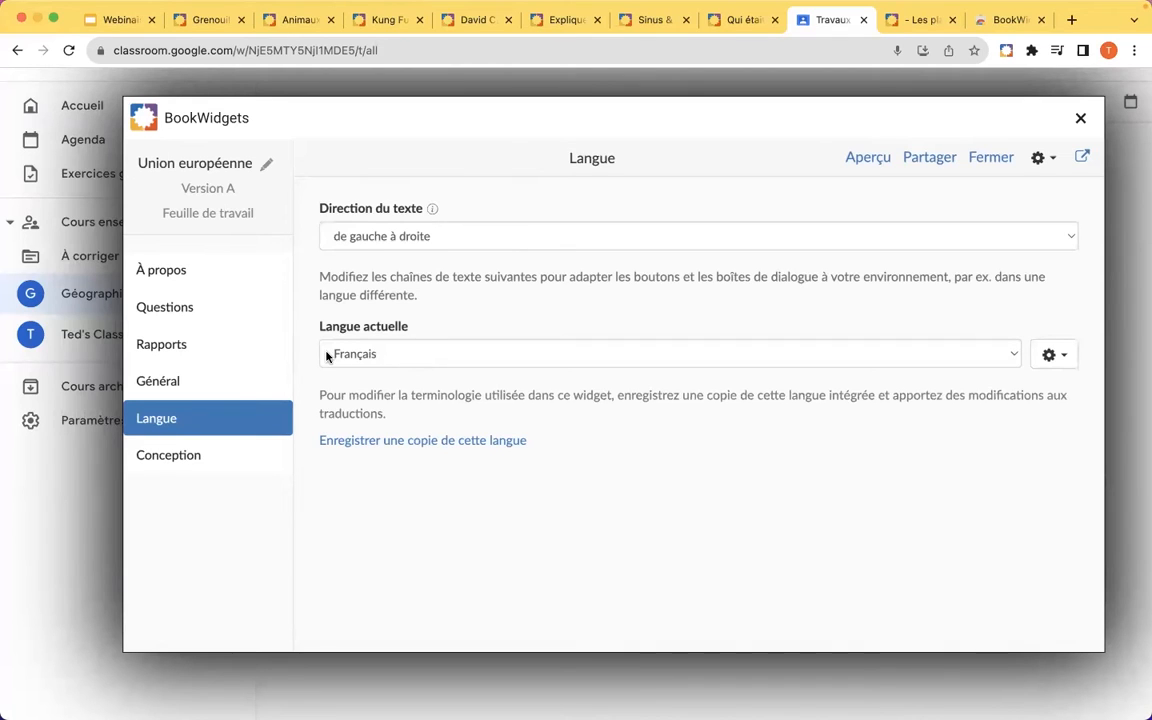
left_click(175, 463)
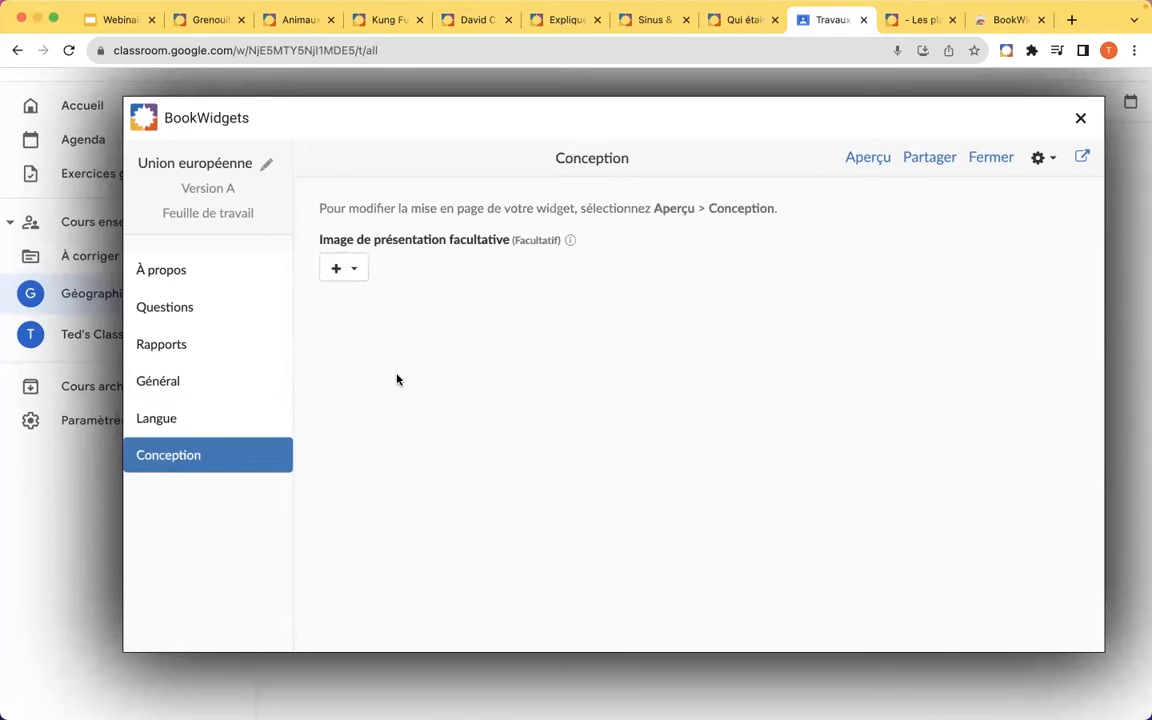
left_click(358, 271)
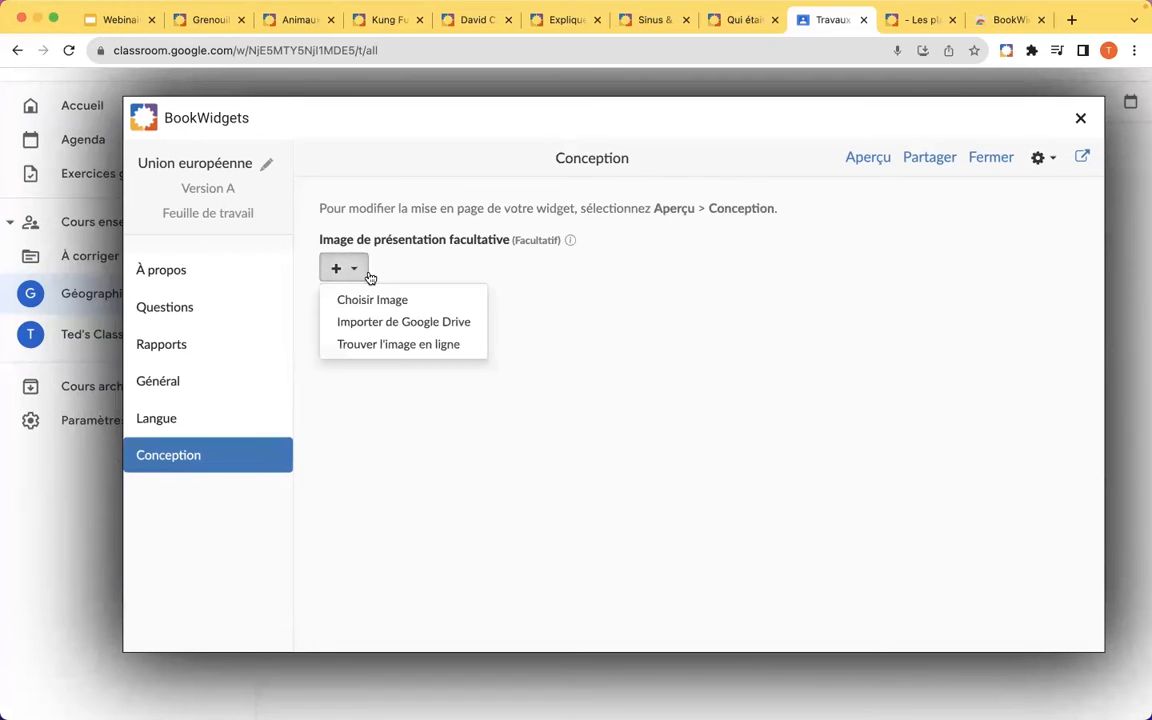
left_click(419, 267)
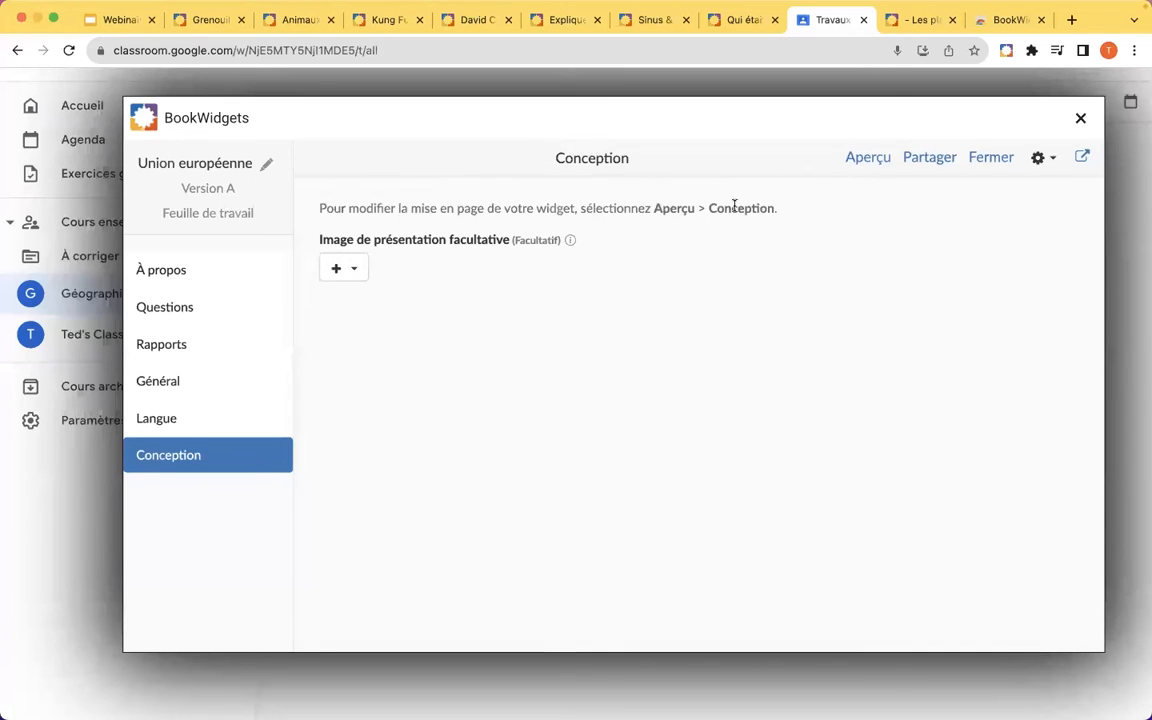
left_click(860, 160)
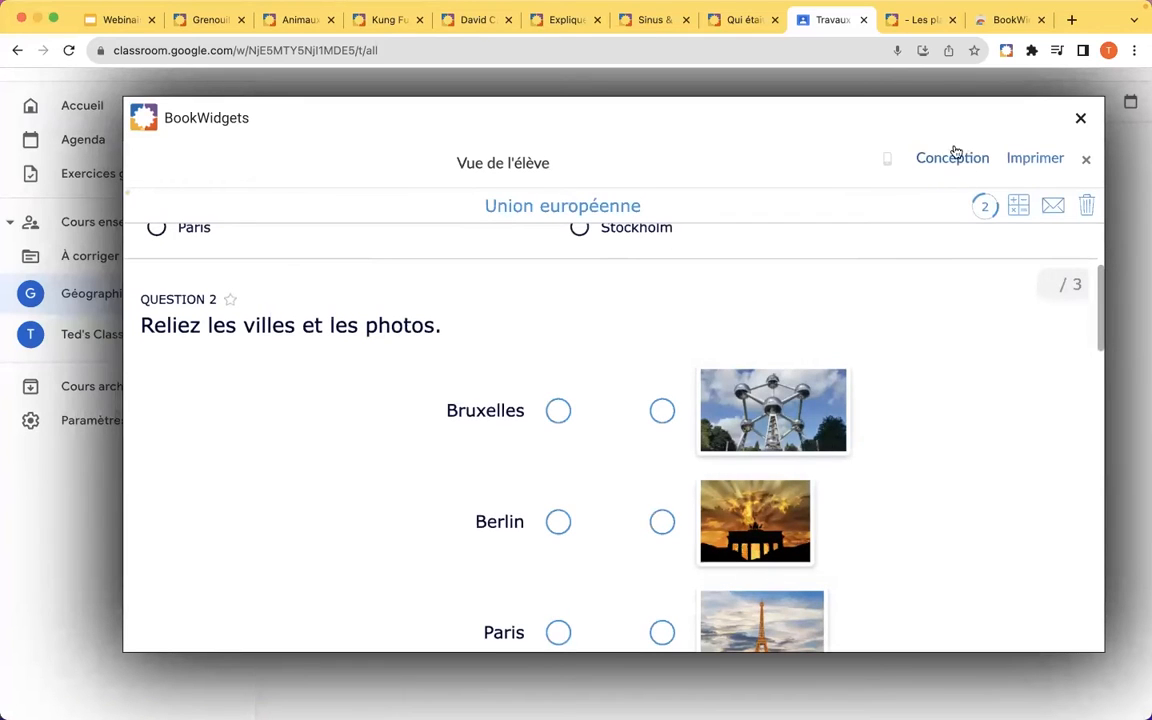
left_click(1085, 160)
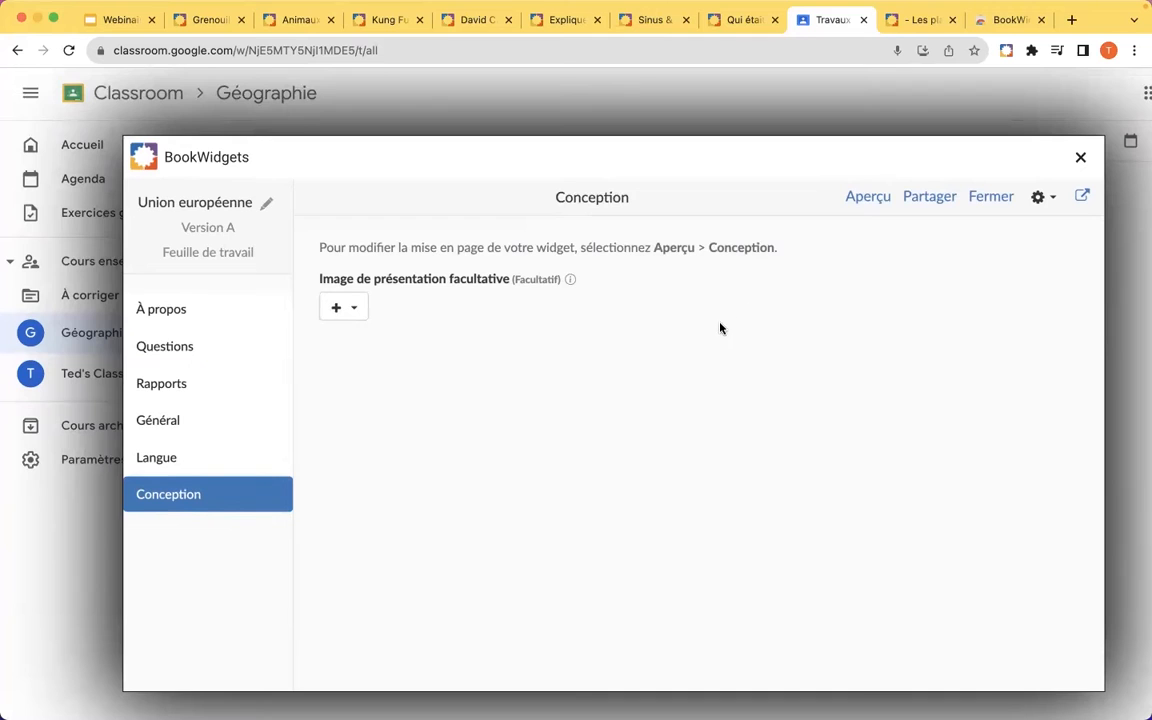
Share the worksheet "Union européenne" and choose the Géographie course as its Google Classroom destination.
left_click(921, 204)
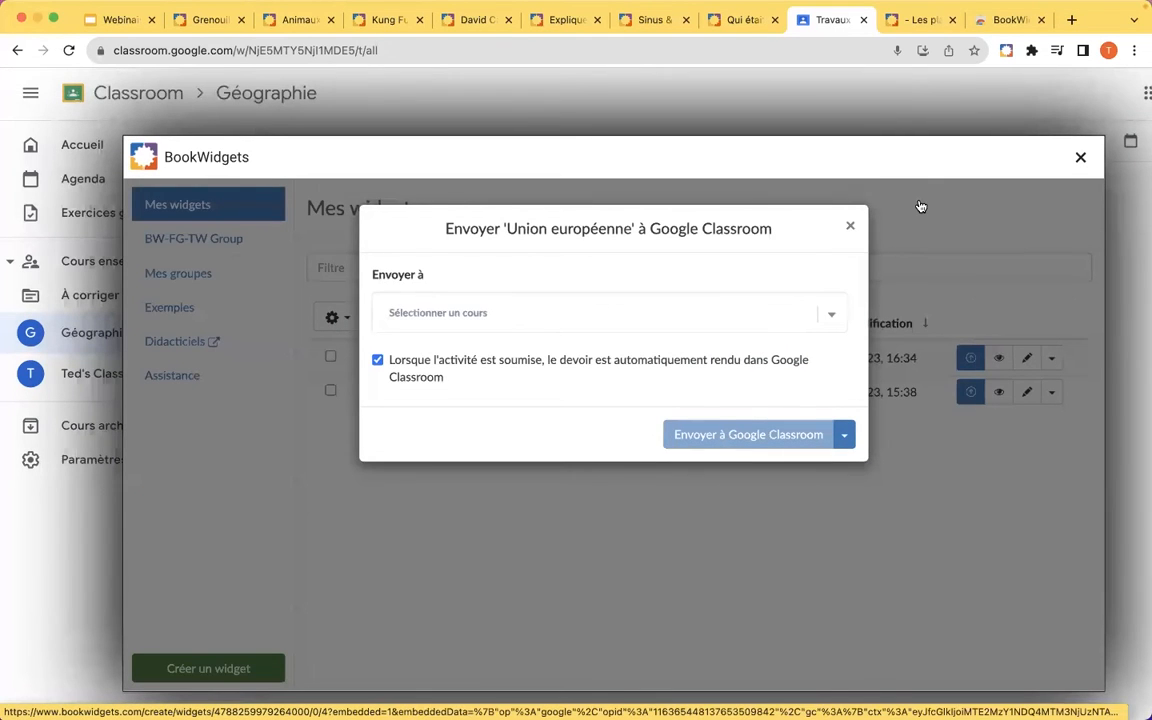
left_click(831, 317)
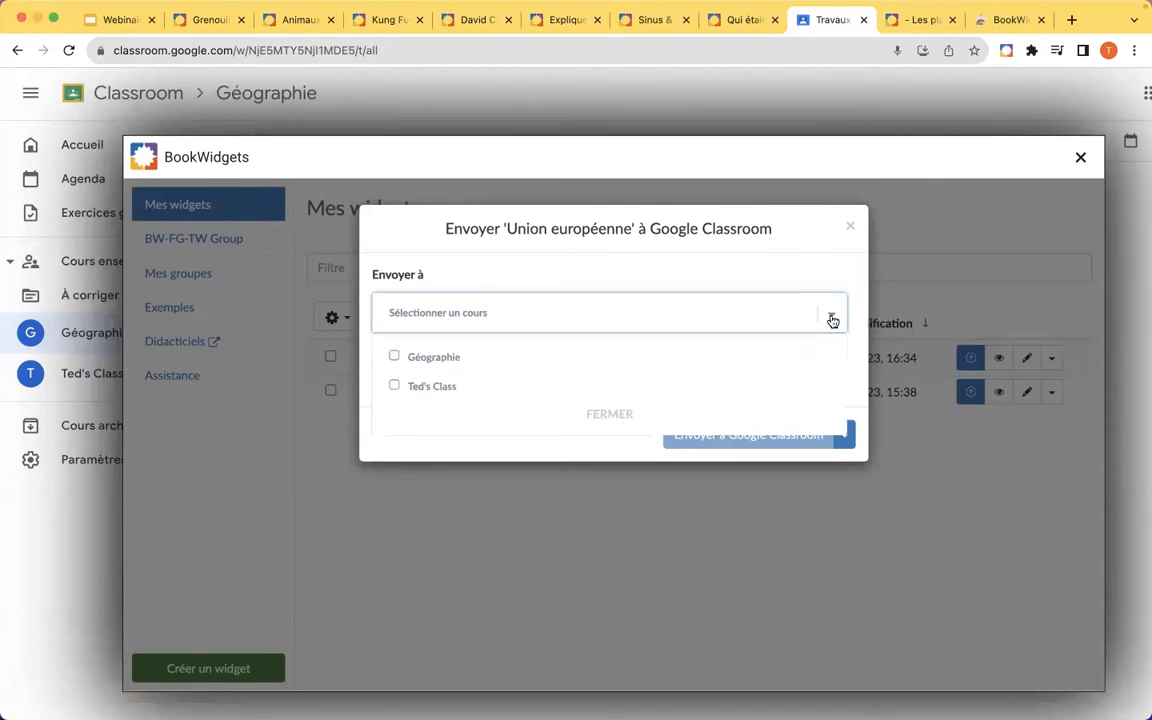
left_click(395, 359)
left_click(600, 415)
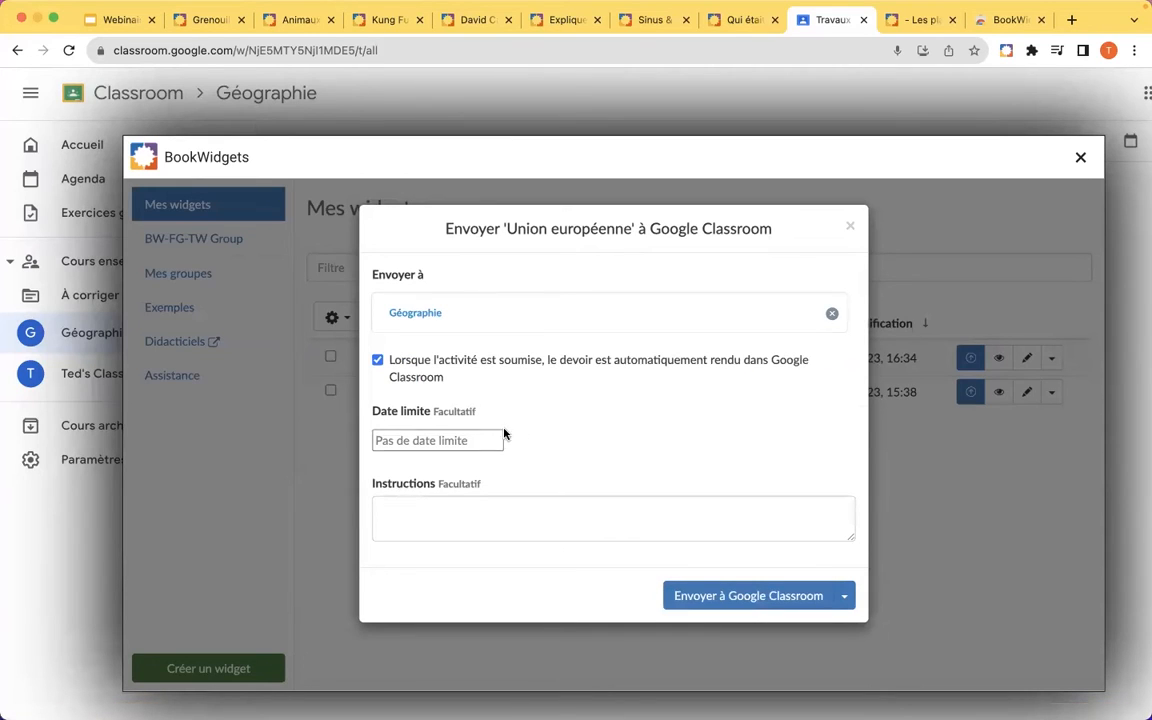
Set the assignment's due date to 25/08/2023, 16:00 and leave the optional instructions empty.
left_click(480, 442)
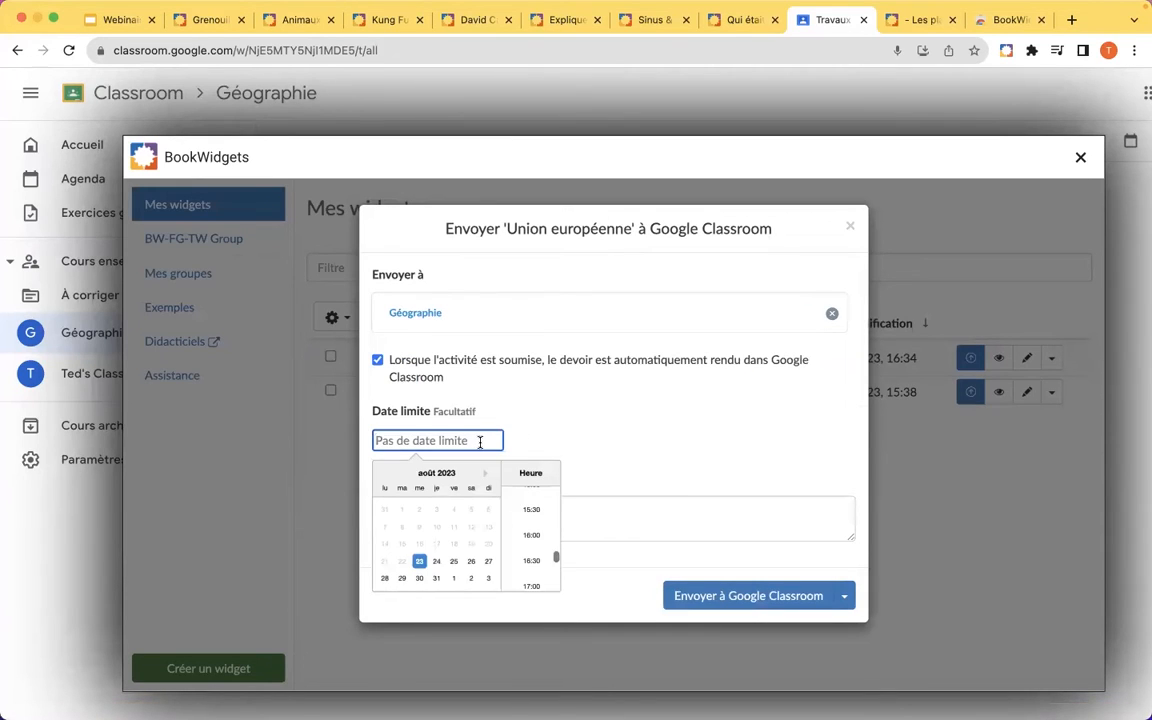
left_click(453, 562)
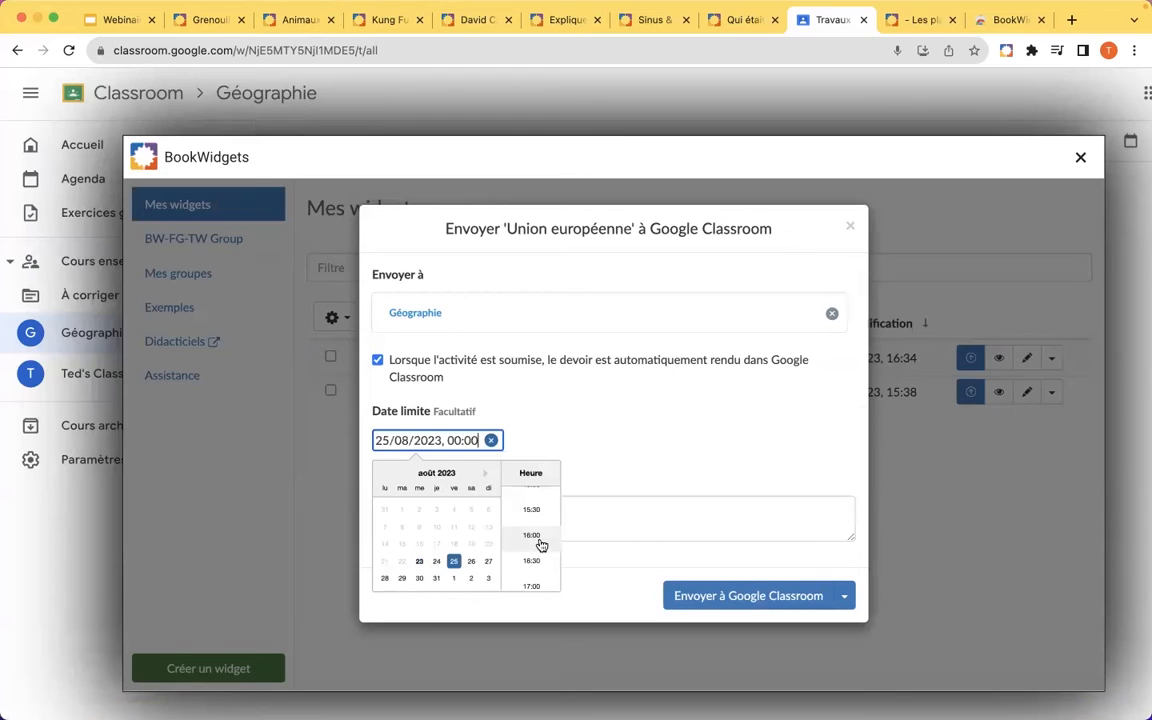
left_click(540, 542)
left_click(445, 527)
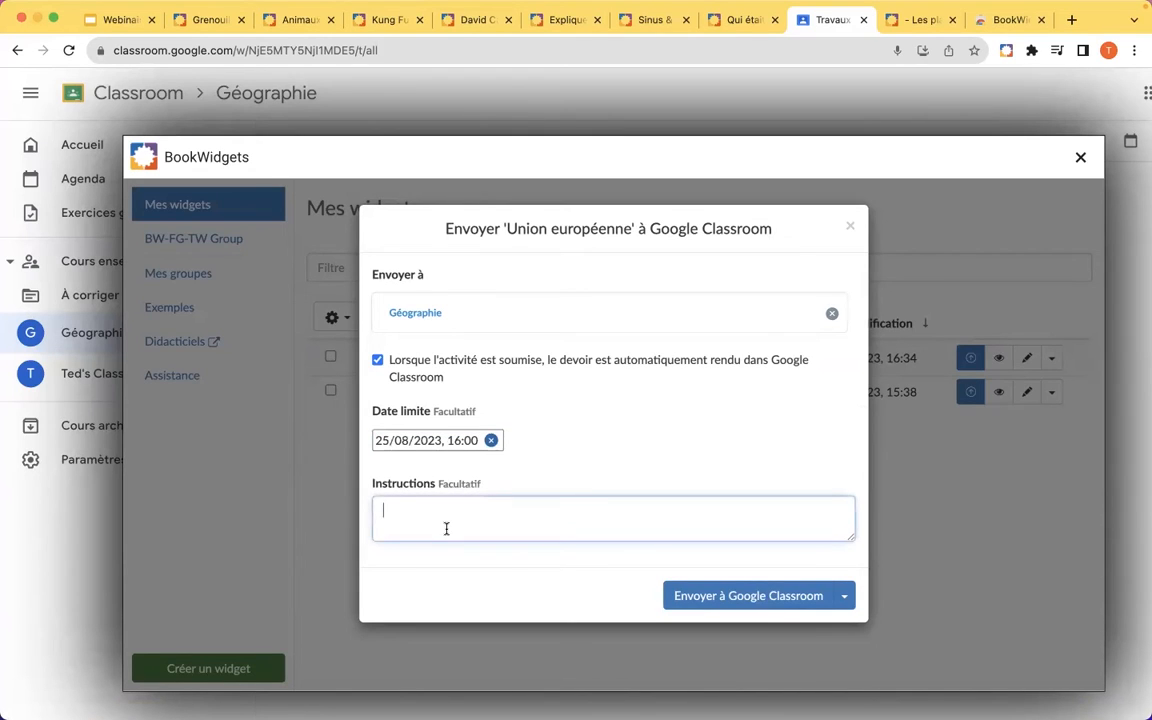
left_click(593, 481)
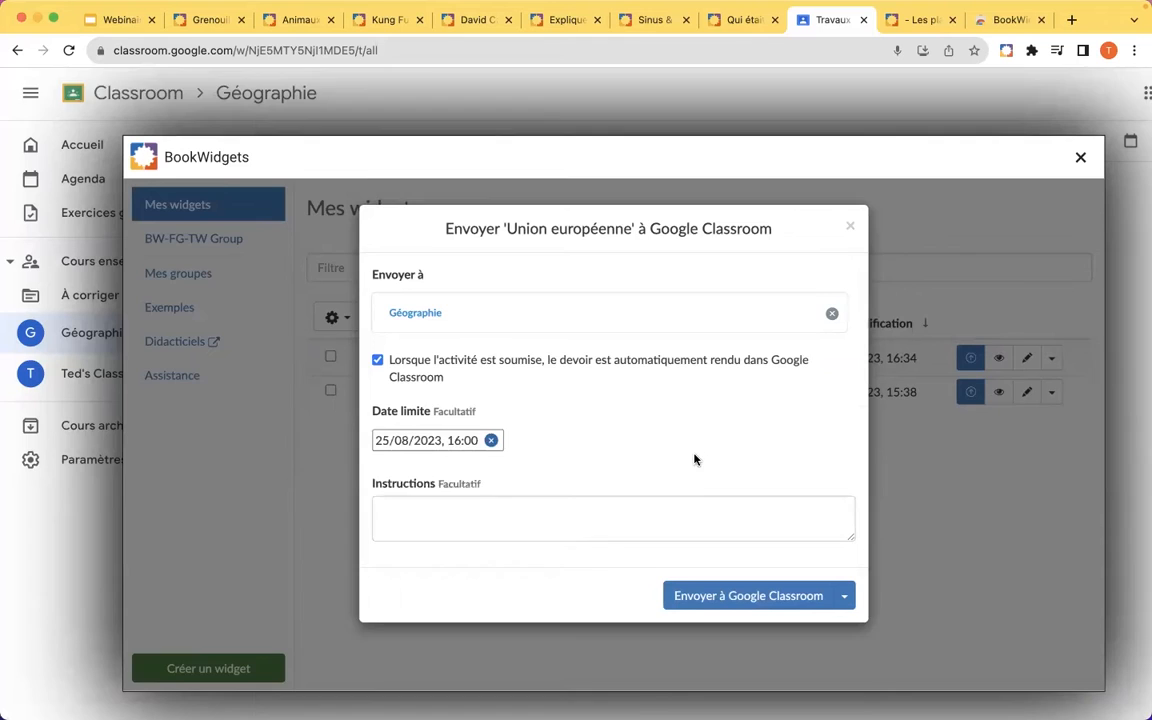
Examine the alternative sending options, including saving the assignment as a draft in Google Classroom.
scroll(695, 459, "down", 1)
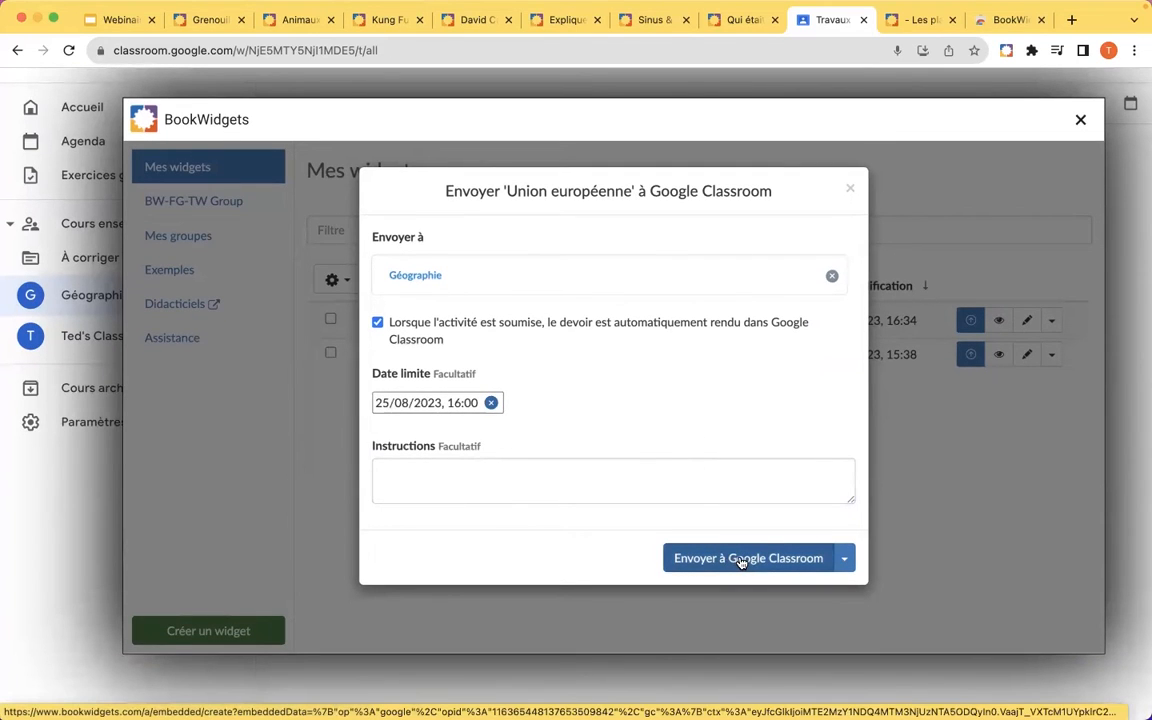
left_click(845, 563)
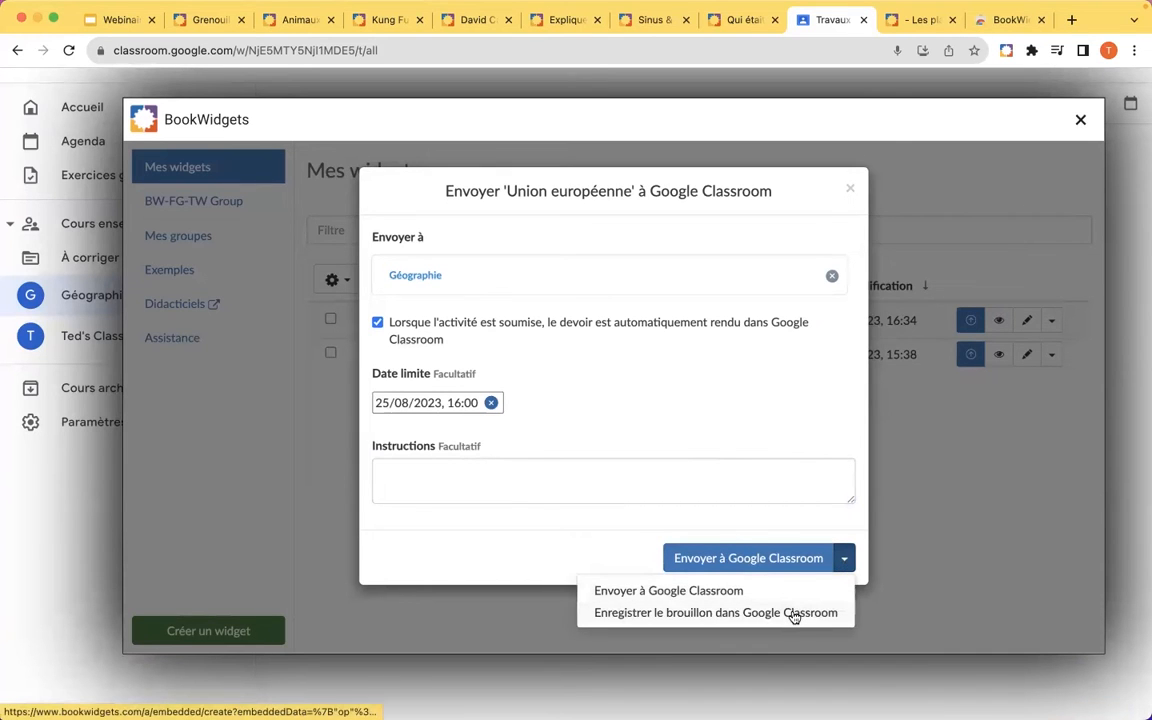
scroll(794, 616, "up", 5)
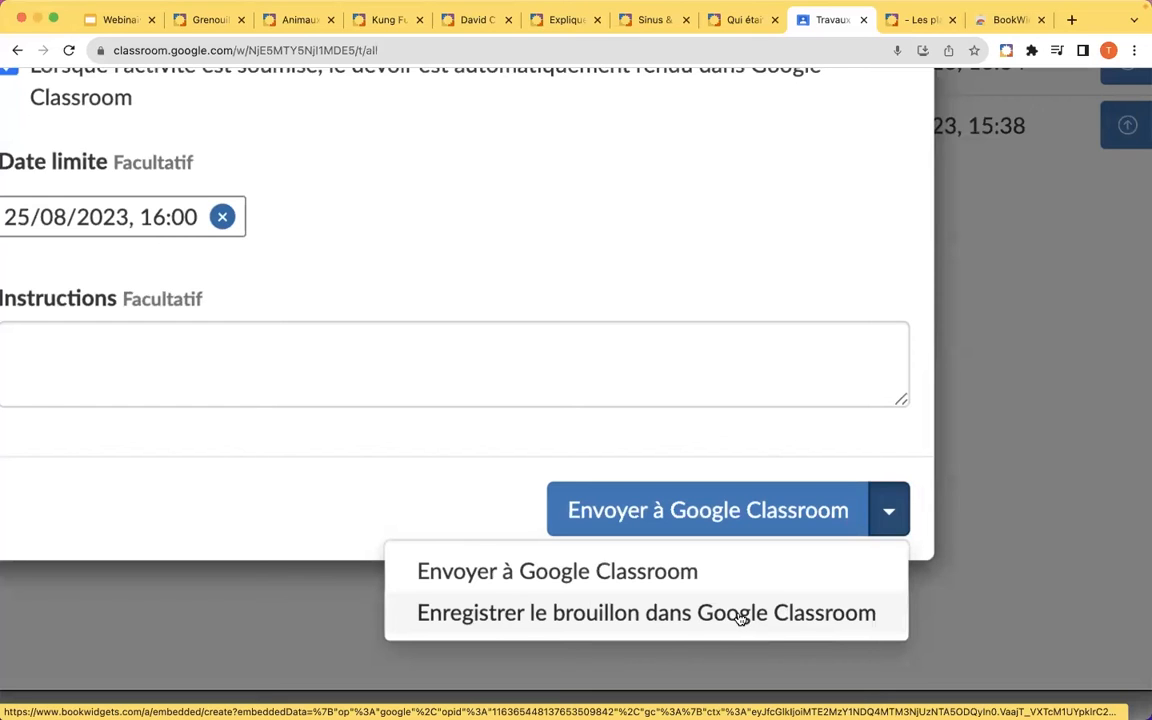
scroll(740, 618, "down", 5)
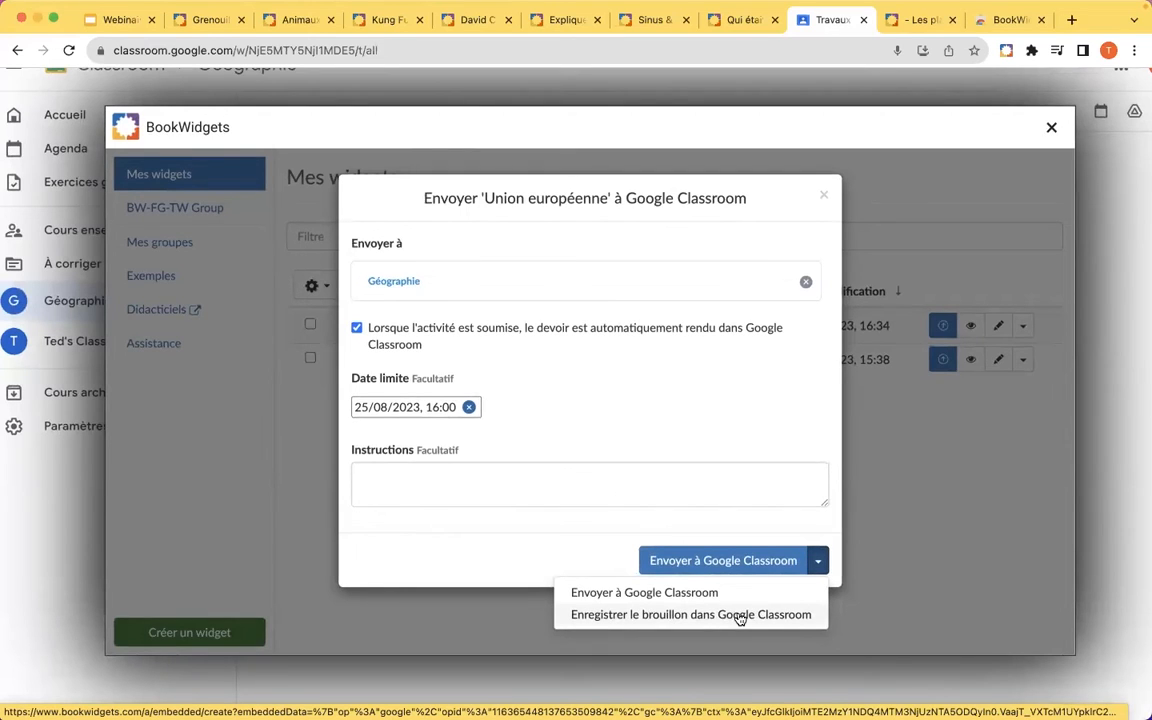
left_click(635, 535)
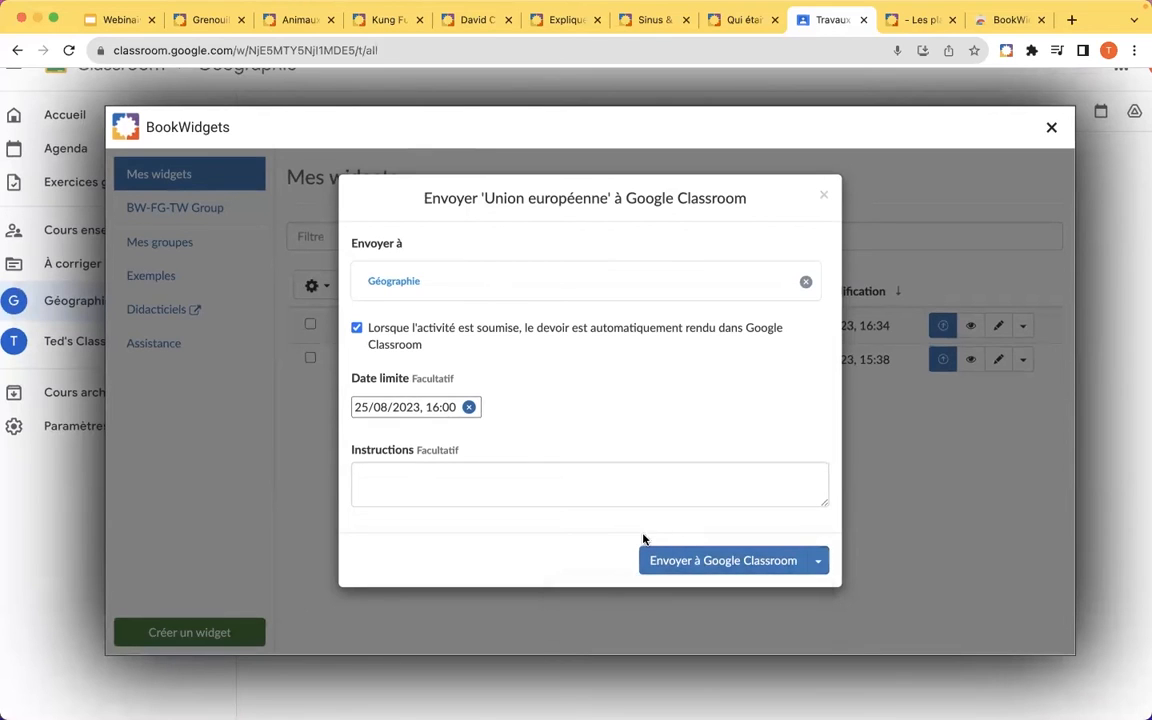
Send the assignment to Google Classroom, then expand the posted "Union européenne" entry in the course's classwork.
left_click(705, 566)
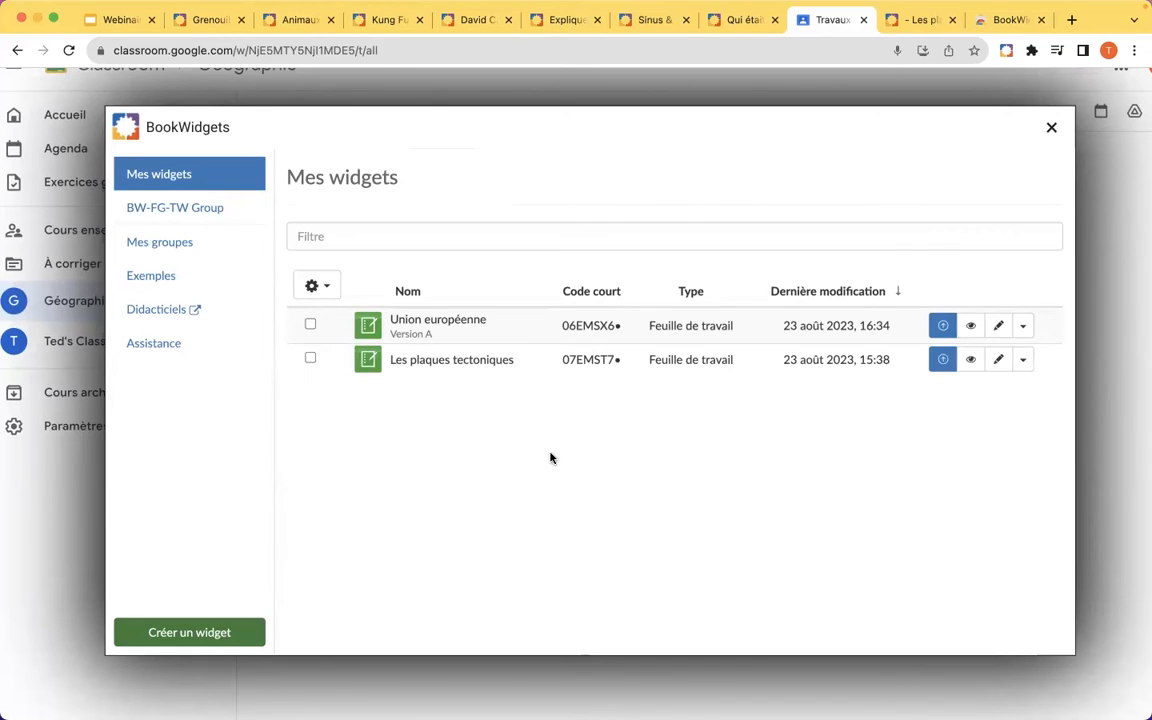
left_click(1052, 130)
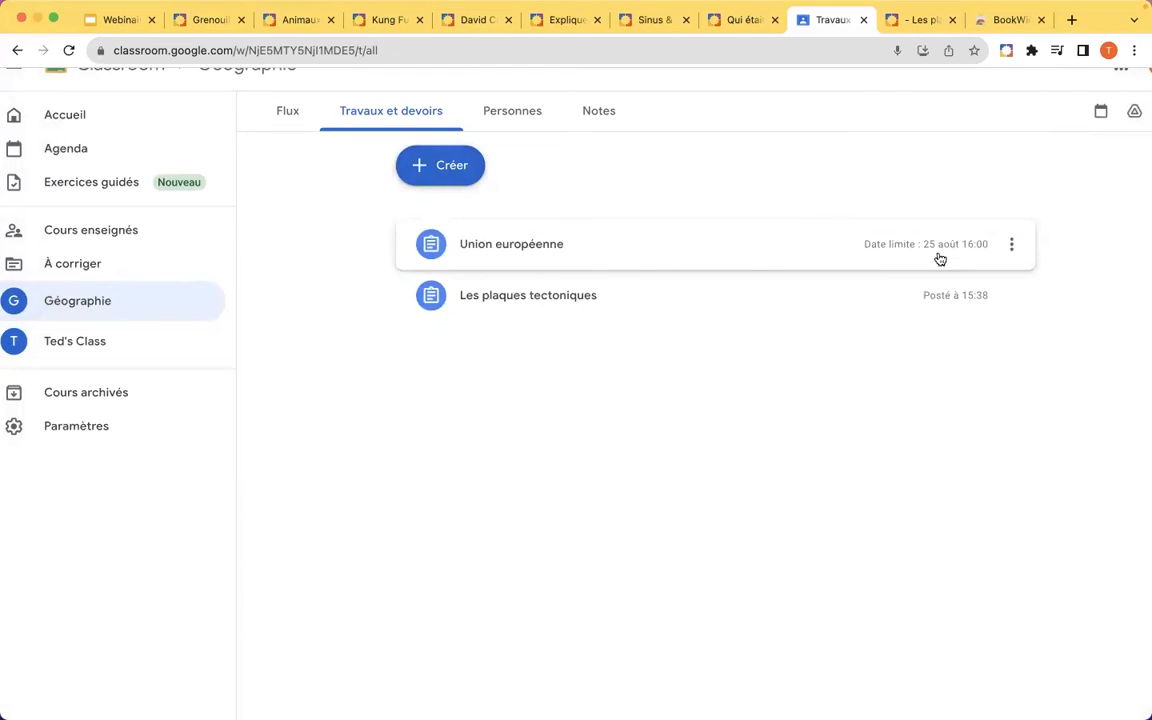
left_click(813, 257)
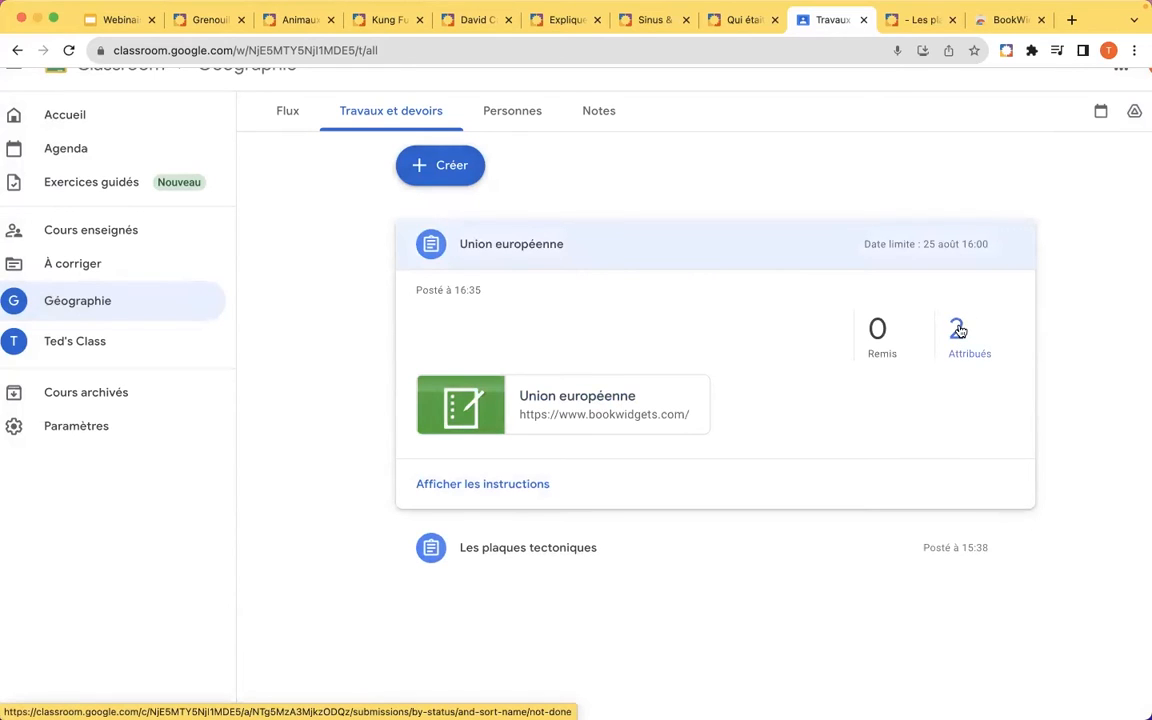
Switch to the student's browser, view the "Union européenne" assignment through the Géographie stream and return to the Classroom home page.
key("super+Tab")
key("super+Tab")
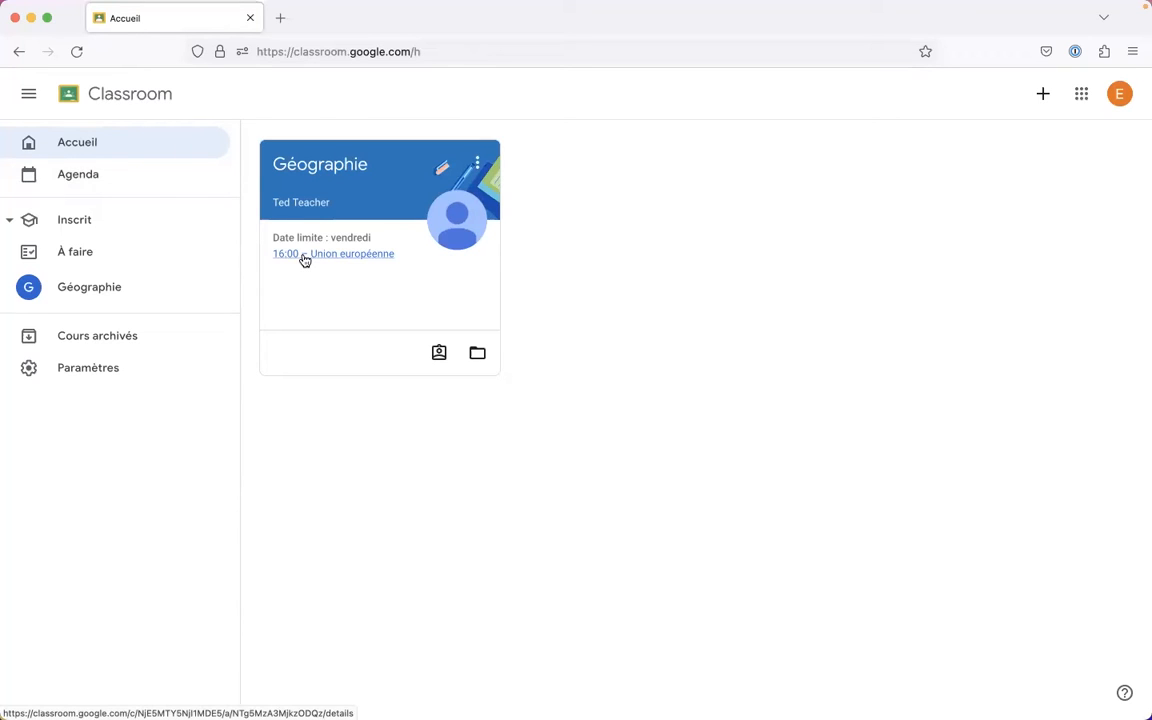
left_click(310, 171)
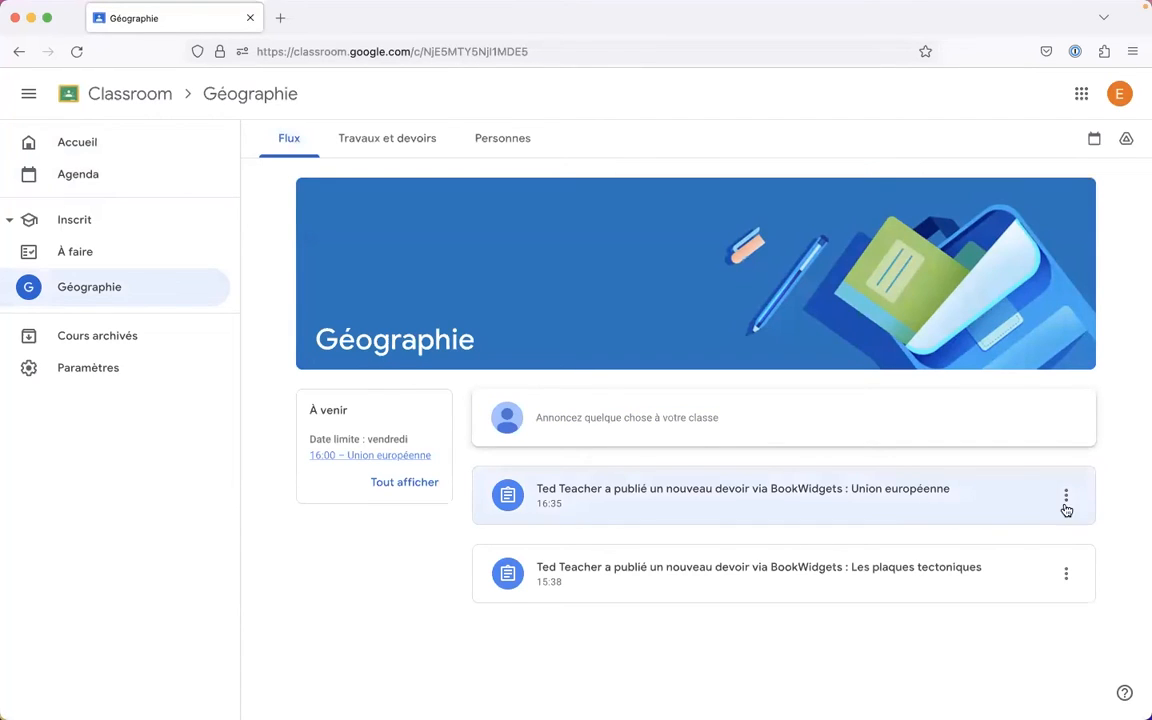
left_click(1031, 514)
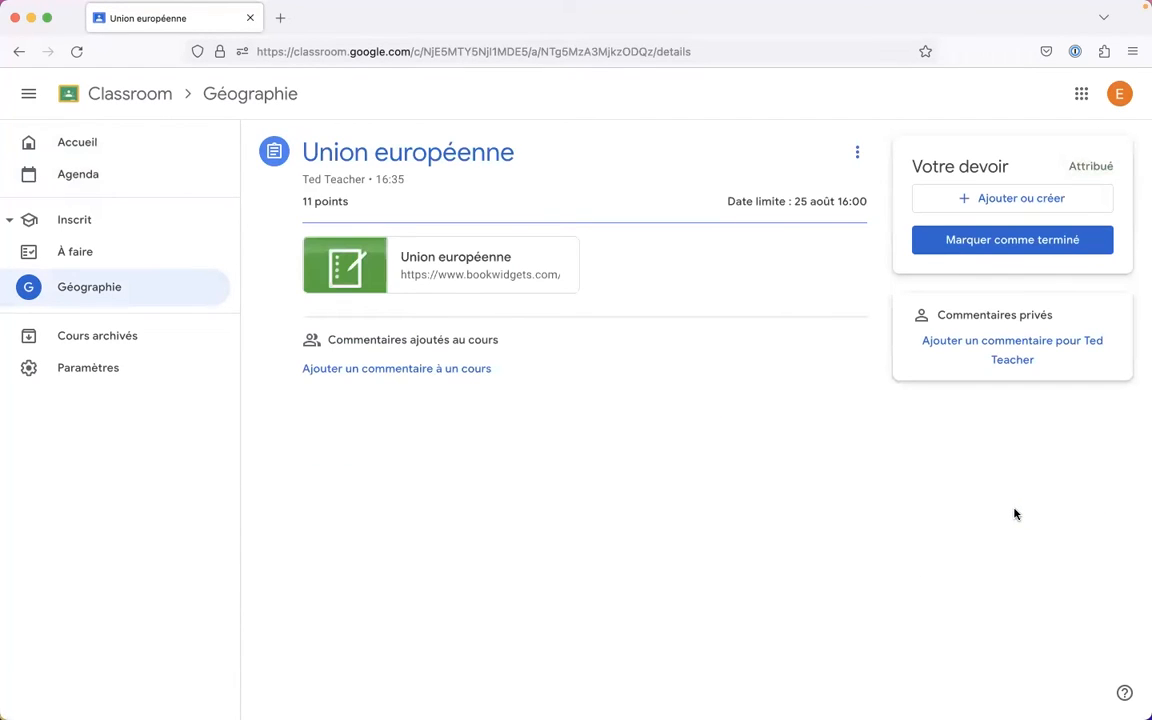
left_click(80, 139)
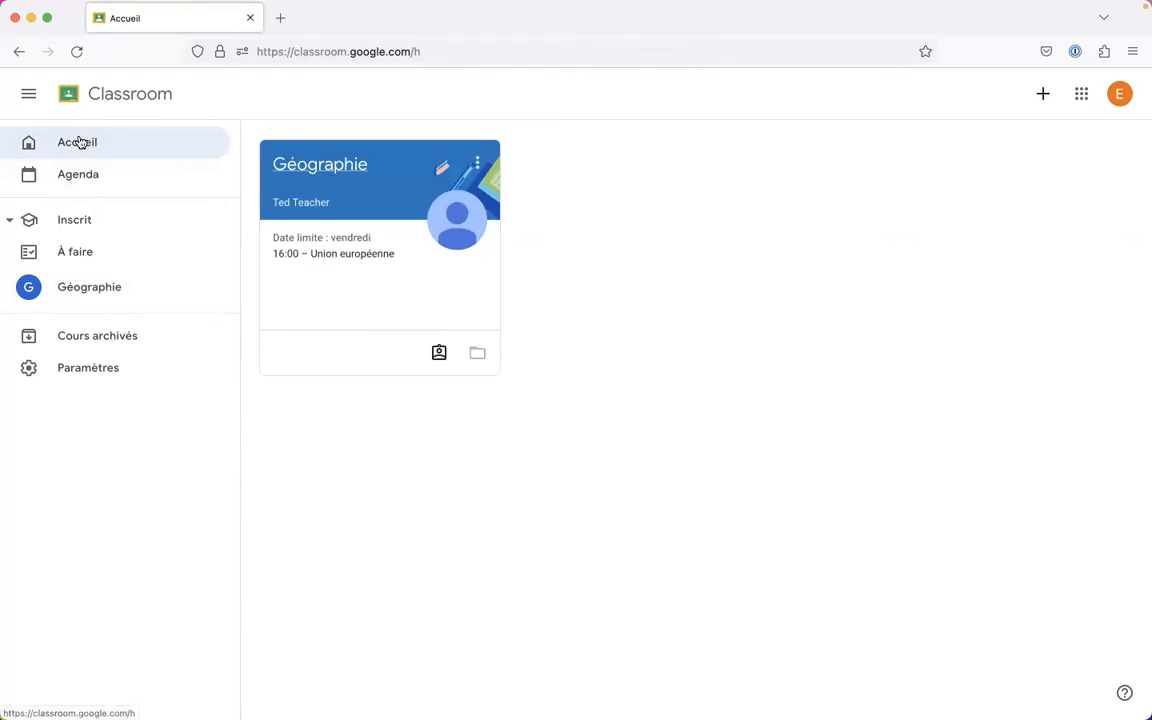
Open the Géographie course's classwork as the student and expand the "Union européenne" assignment.
left_click(318, 166)
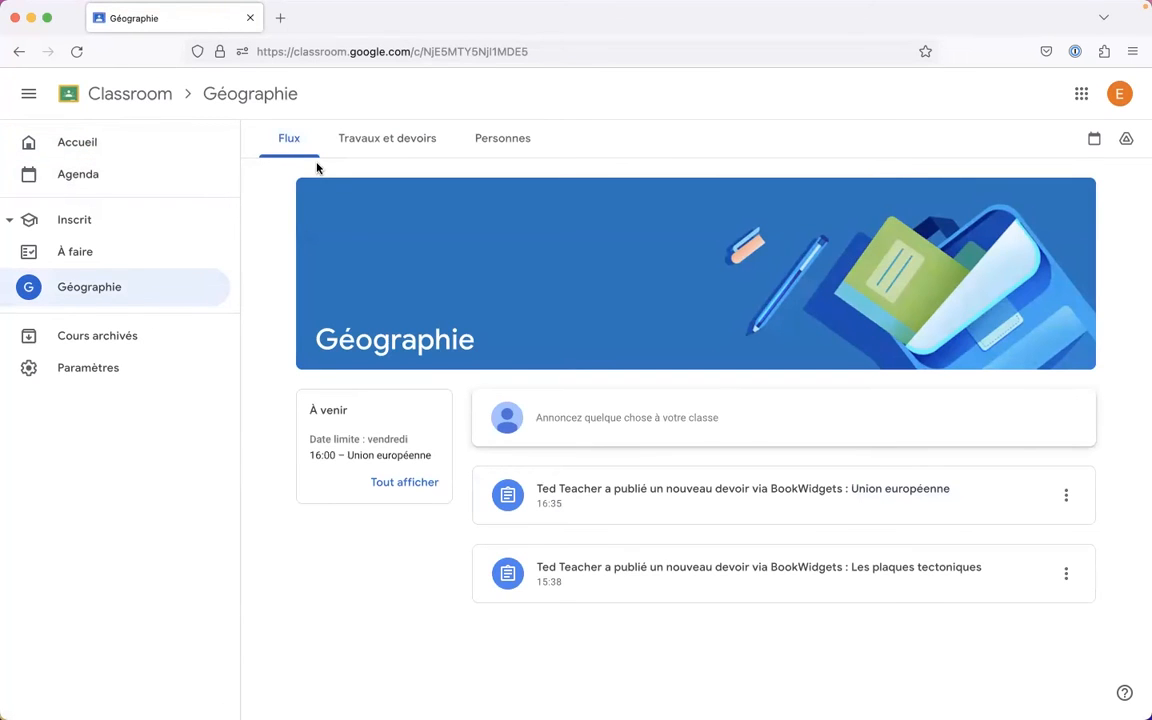
left_click(383, 147)
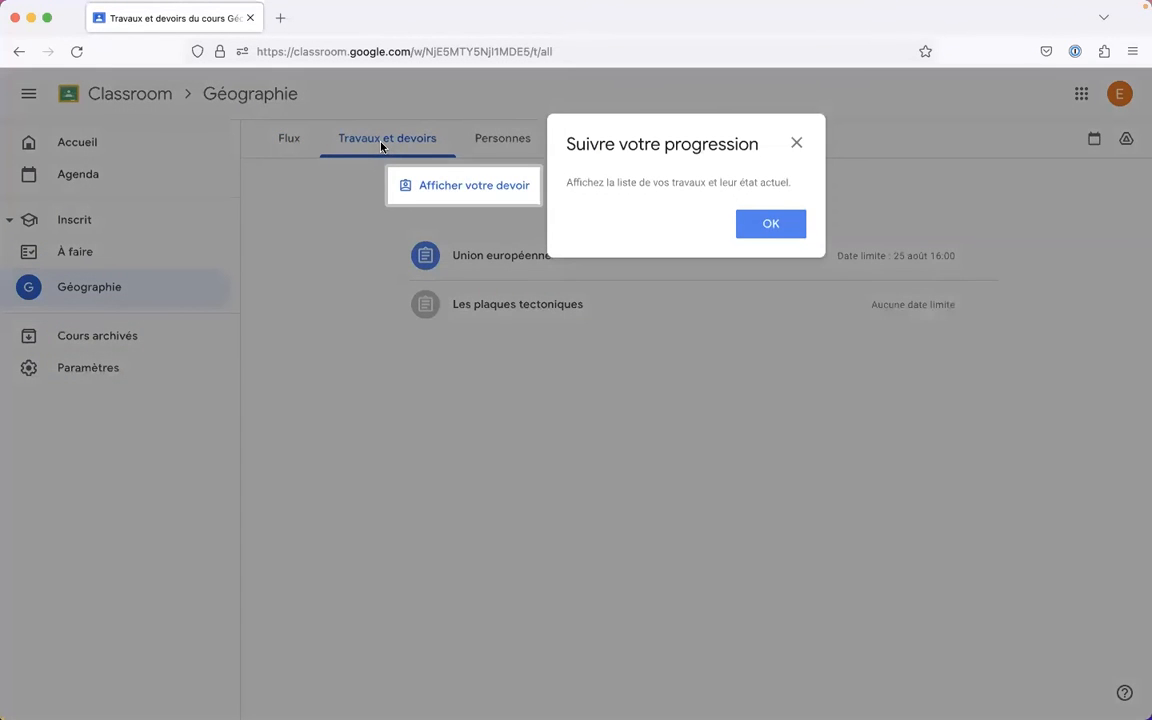
left_click(796, 142)
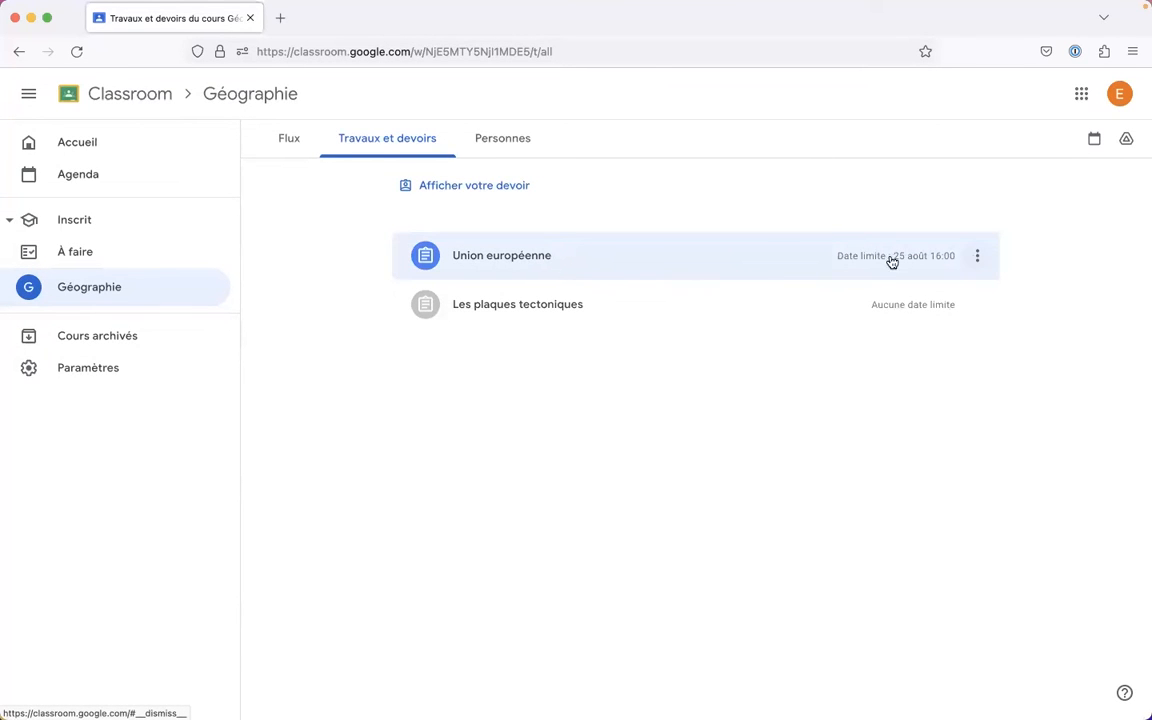
left_click(684, 257)
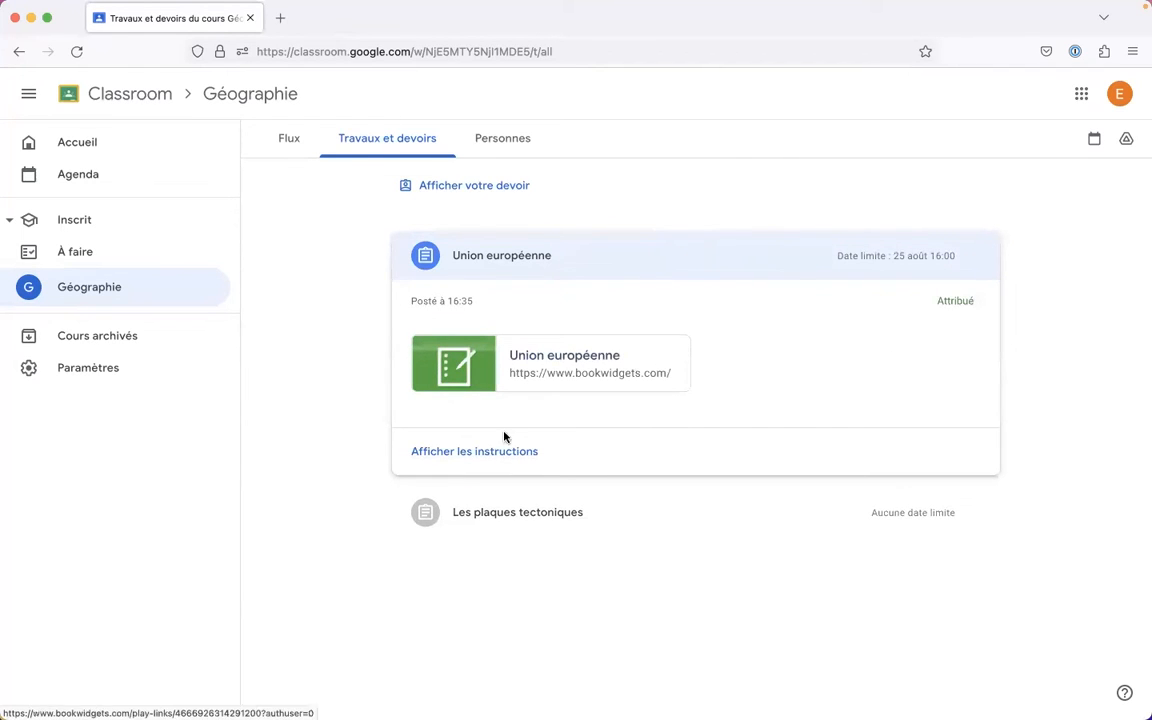
Launch the "Union européenne" worksheet as the student, dismiss the offer to save the sign-in and examine the student identification in the header.
left_click(551, 360)
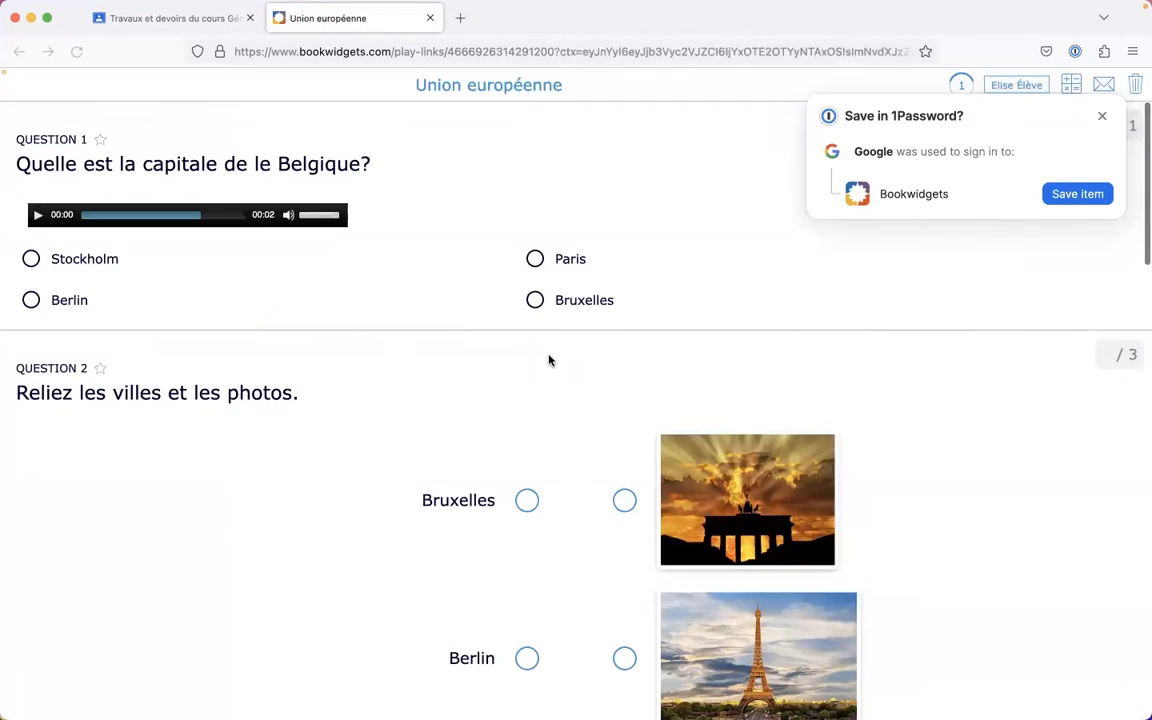
left_click(1105, 119)
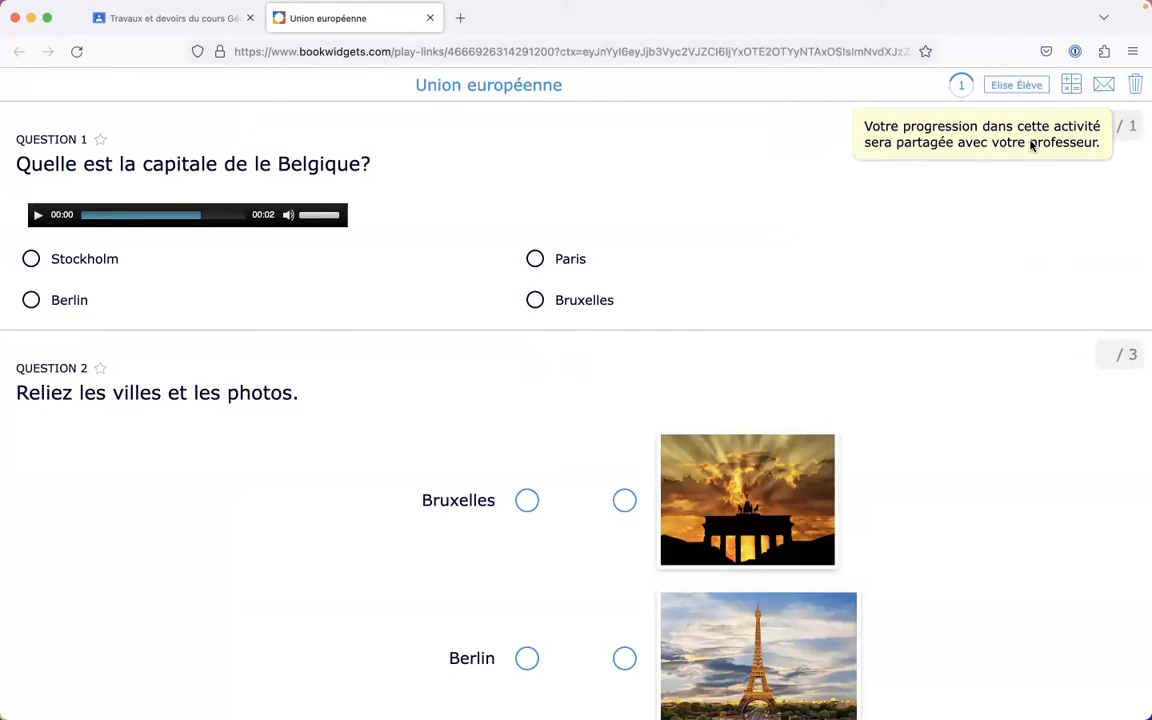
scroll(979, 151, "up", 5)
scroll(969, 207, "right", 5)
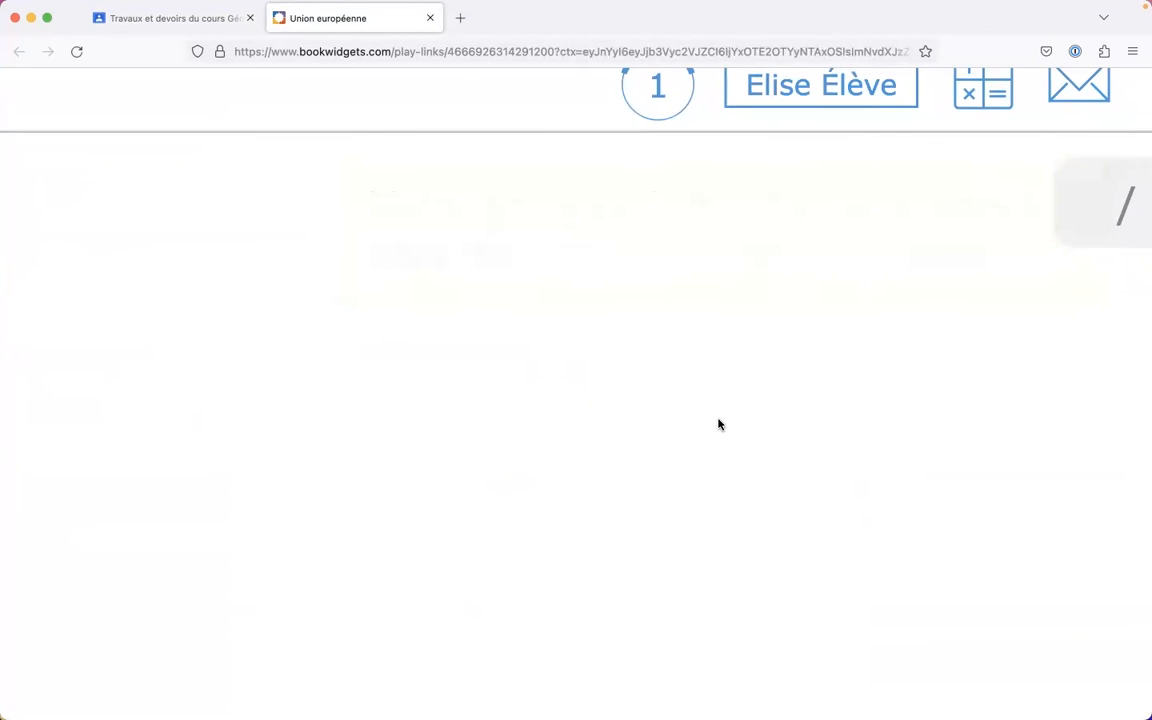
scroll(632, 457, "down", 5)
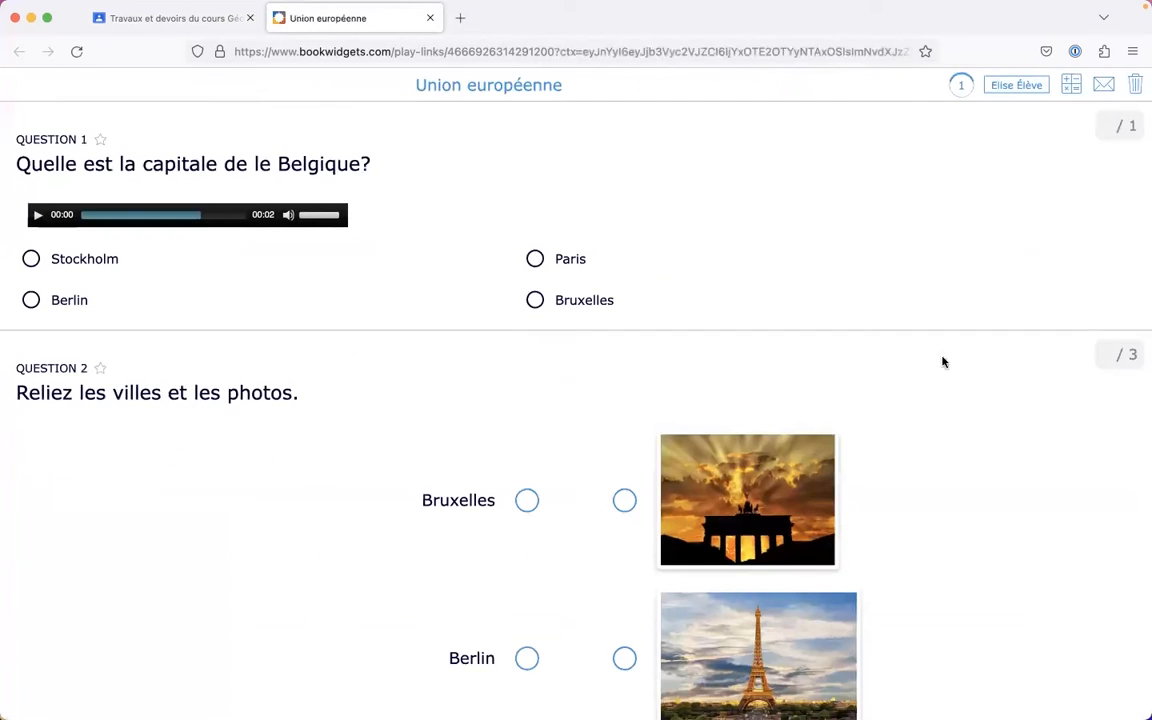
Arrange the student's and teacher's browser windows side by side, with the student's worksheet in the narrower window.
left_click_drag(1136, 305, 363, 312)
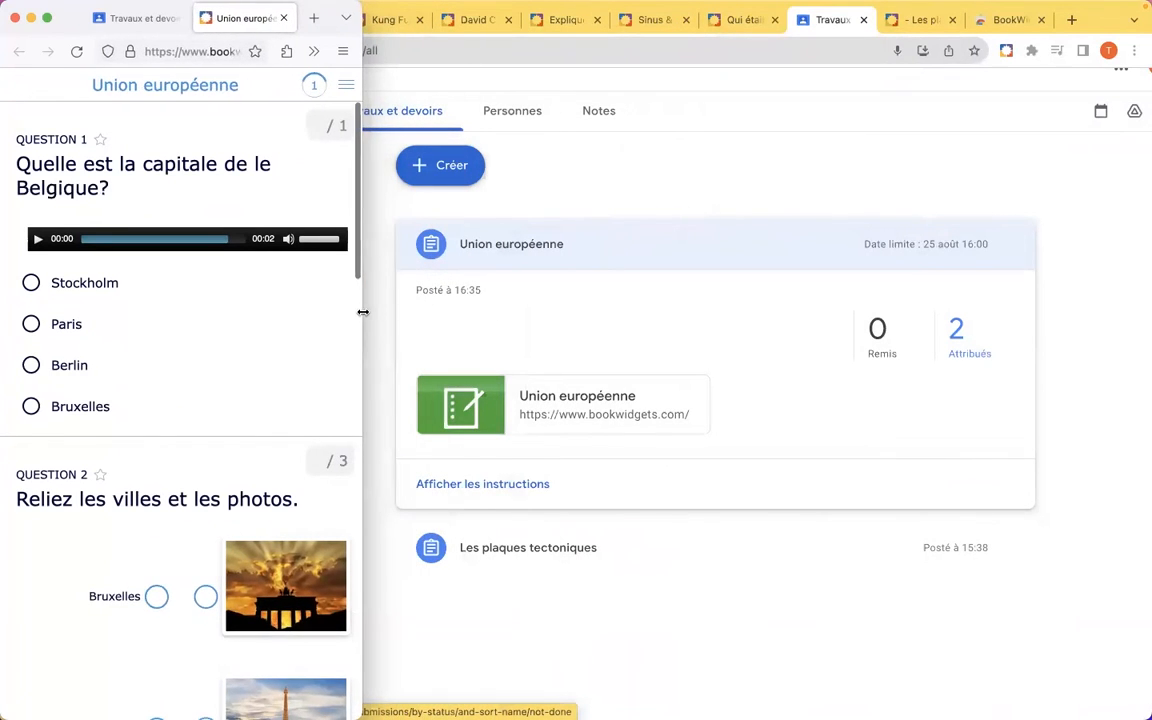
left_click(370, 212)
left_click_drag(8, 289, 345, 299)
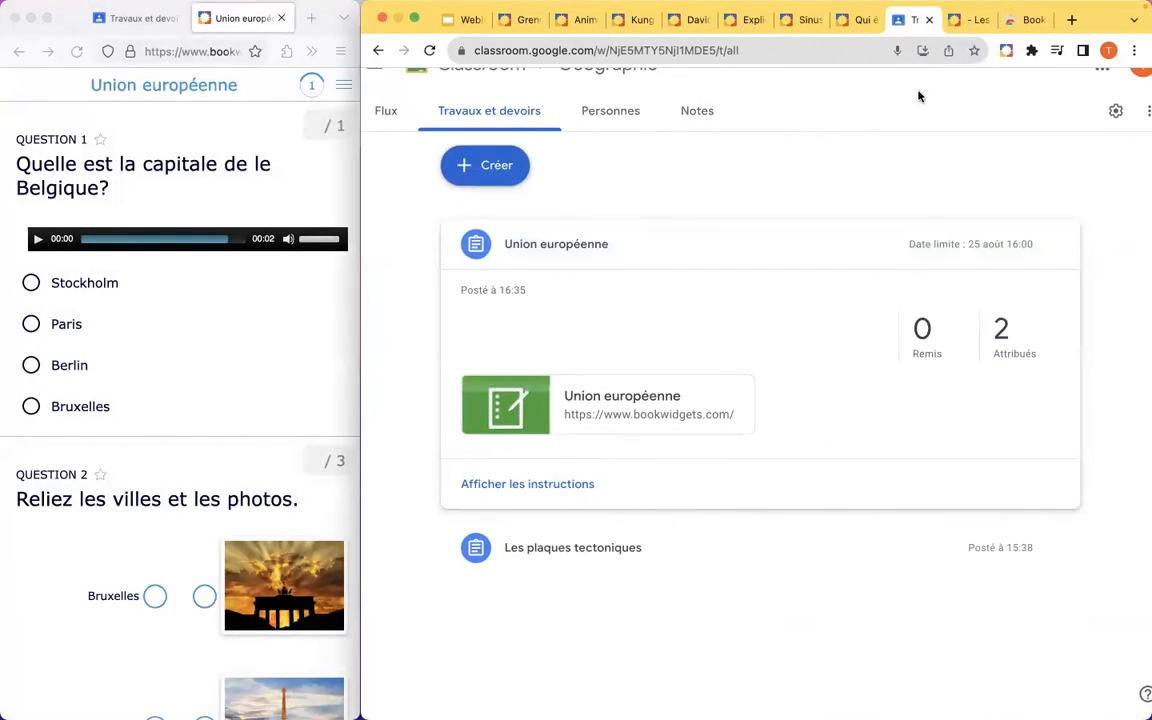
Open the teacher's Live Widgets view through Google sign-in and display the live results of "Union européenne" under Géographie.
left_click(1006, 52)
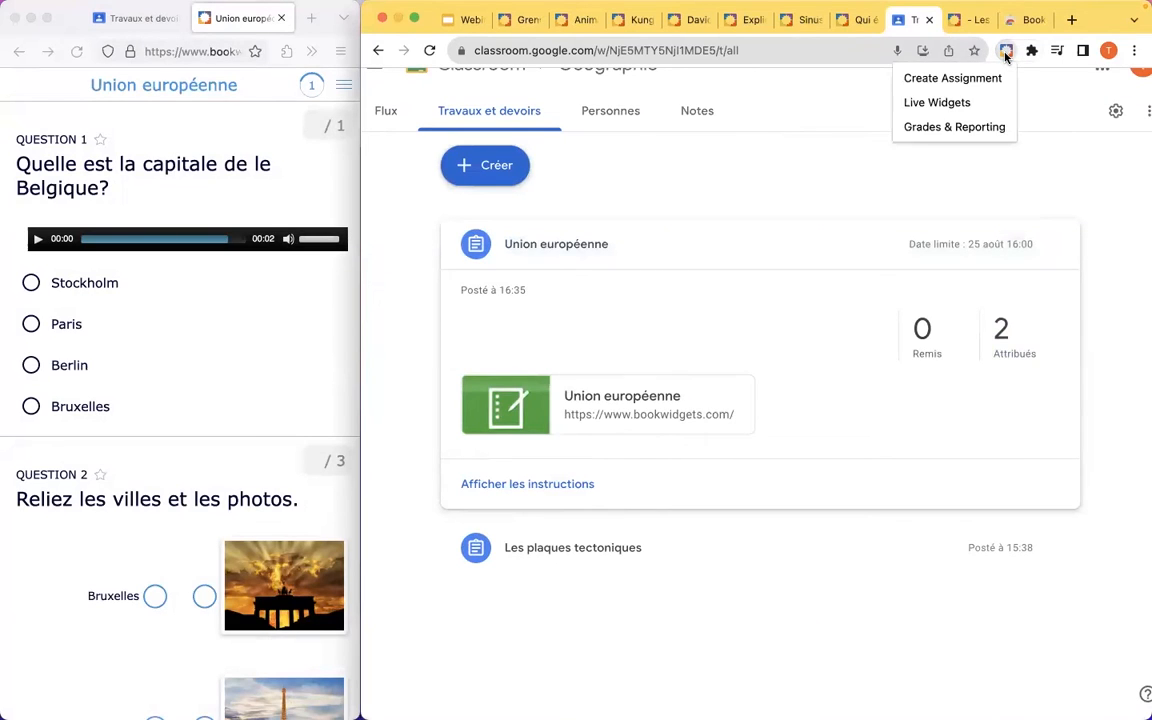
left_click(965, 106)
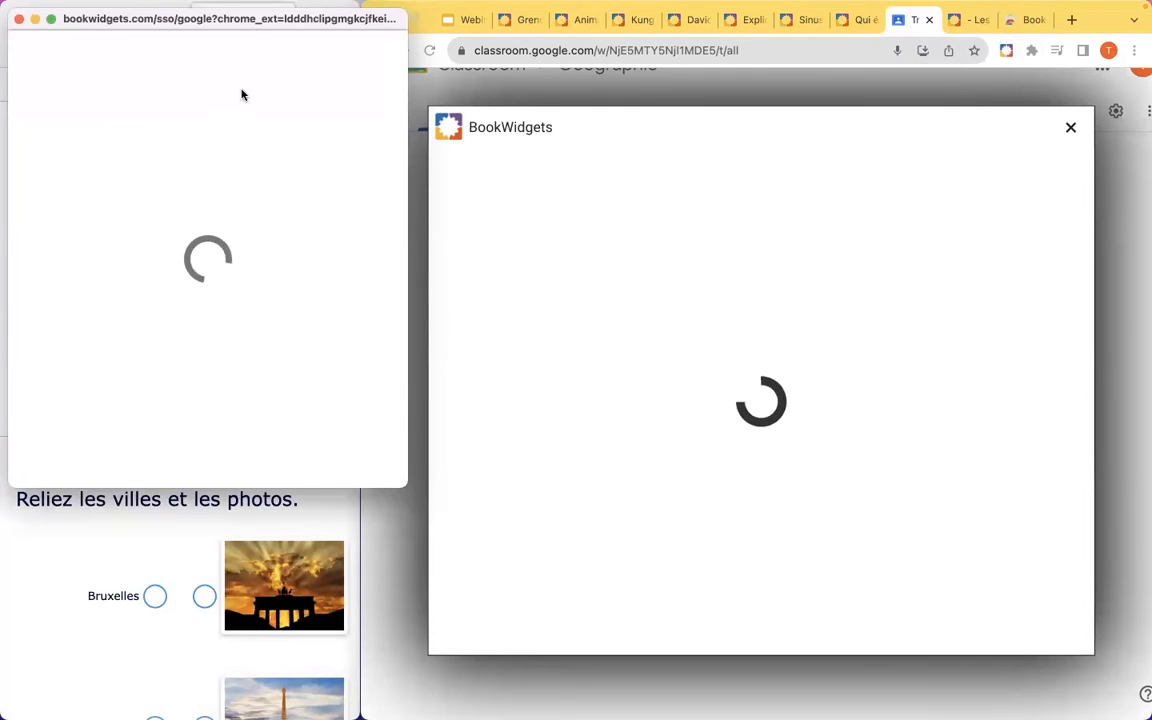
left_click(171, 230)
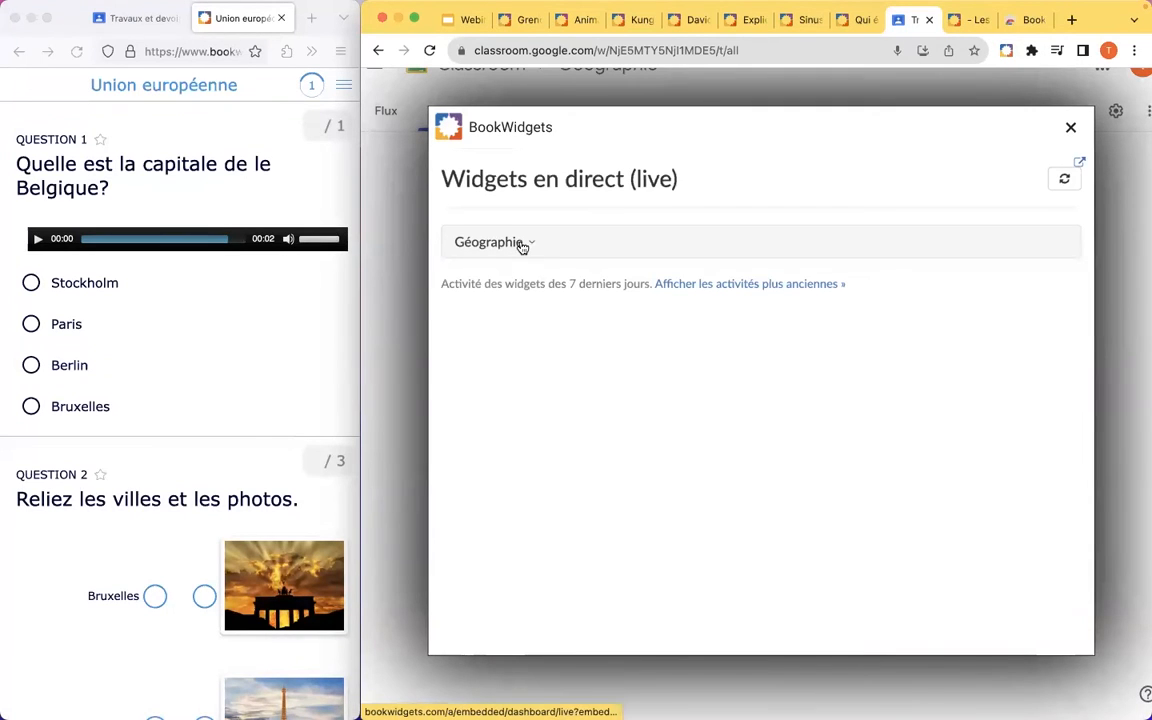
left_click(525, 245)
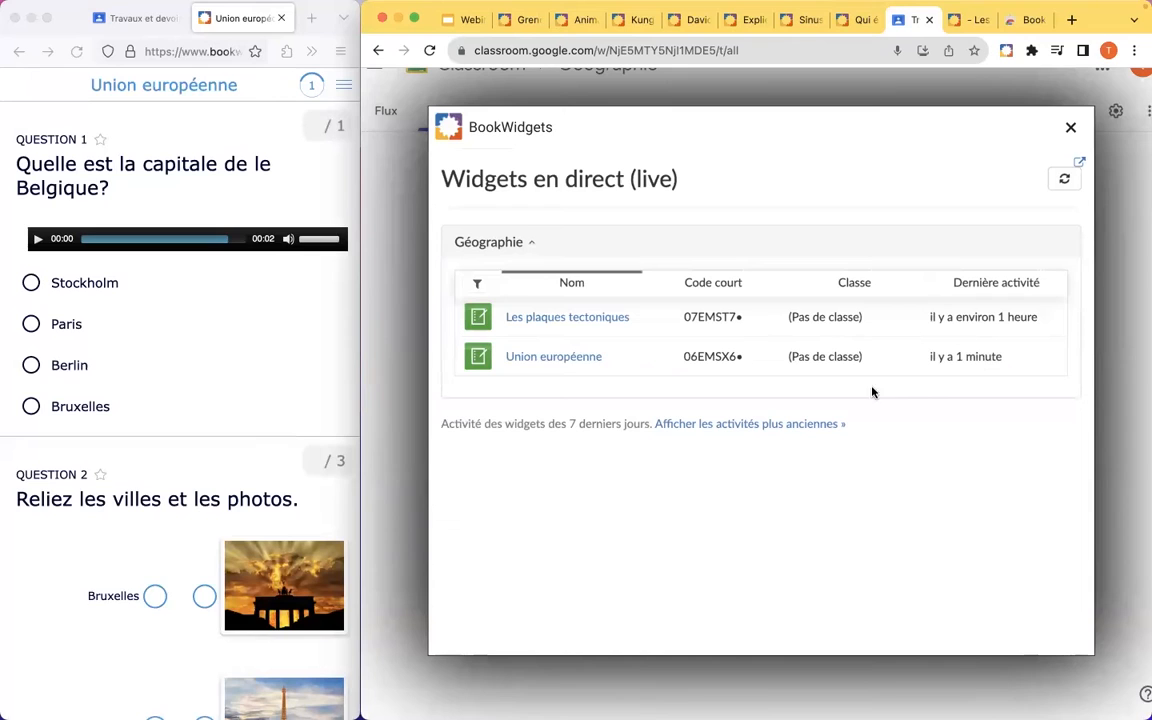
left_click(557, 359)
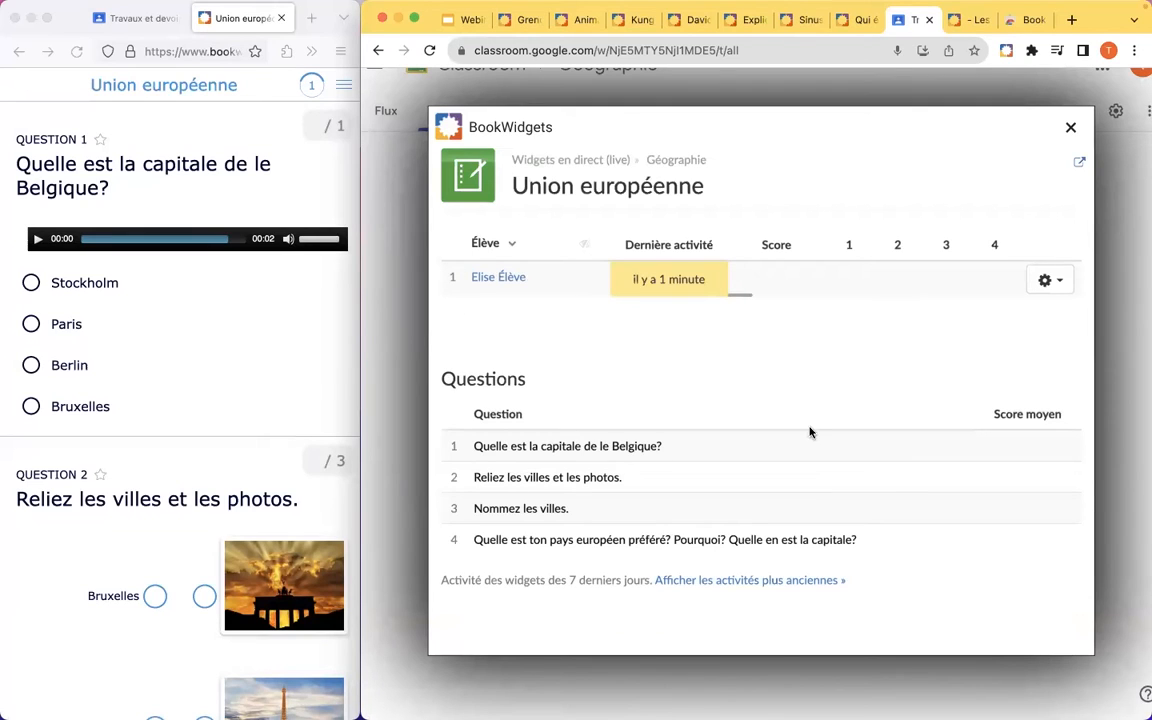
left_click(256, 313)
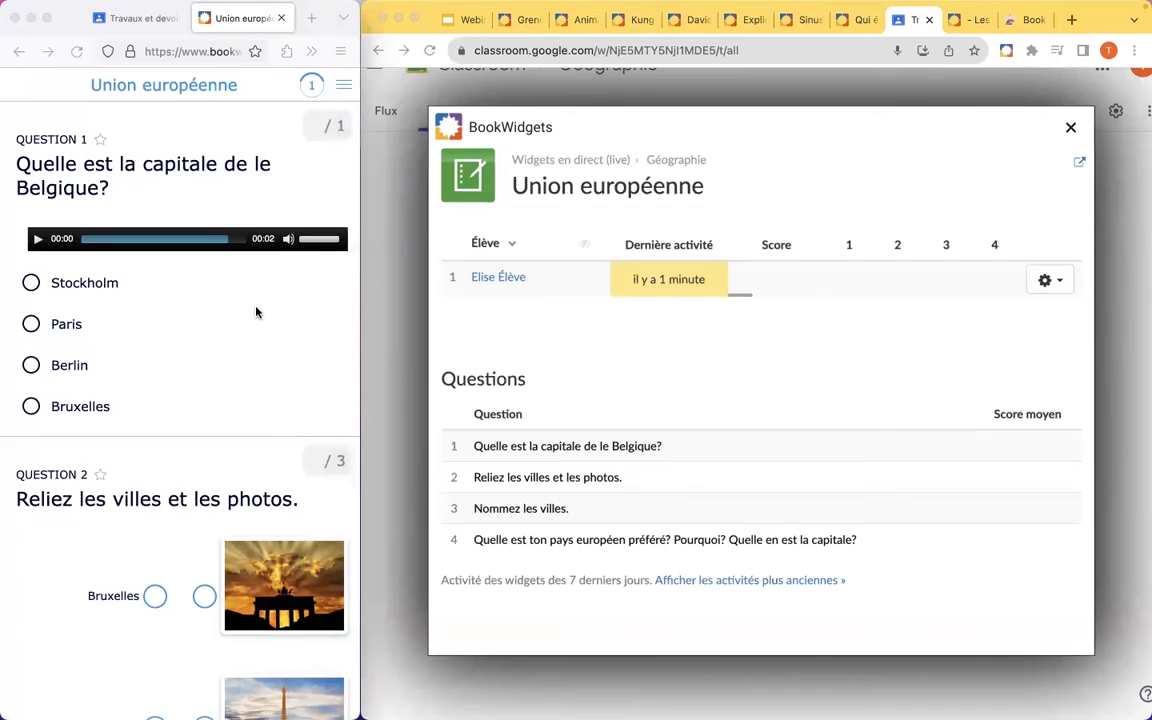
As the student, answer question 1 on Belgium's capital with Stockholm, and change the answer to Bruxelles.
left_click(31, 284)
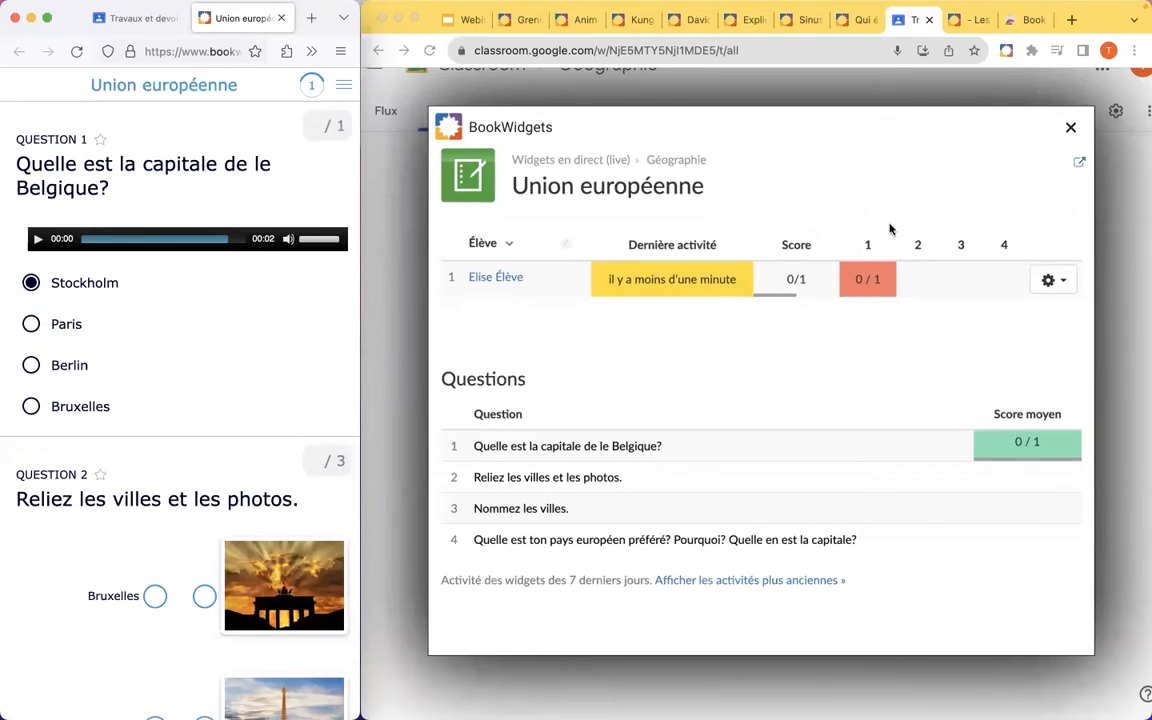
left_click(31, 407)
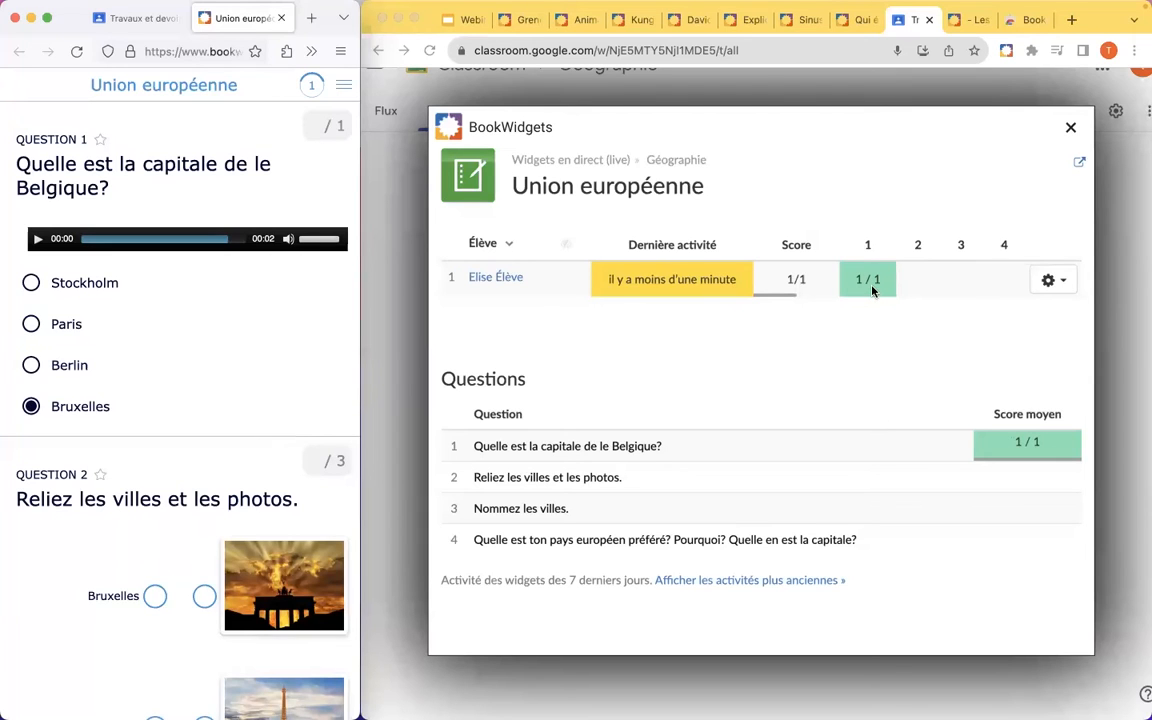
In question 2, link Berlin to the gate photo, Paris to the Eiffel Tower and Bruxelles to the Tower Bridge photo.
scroll(211, 329, "down", 5)
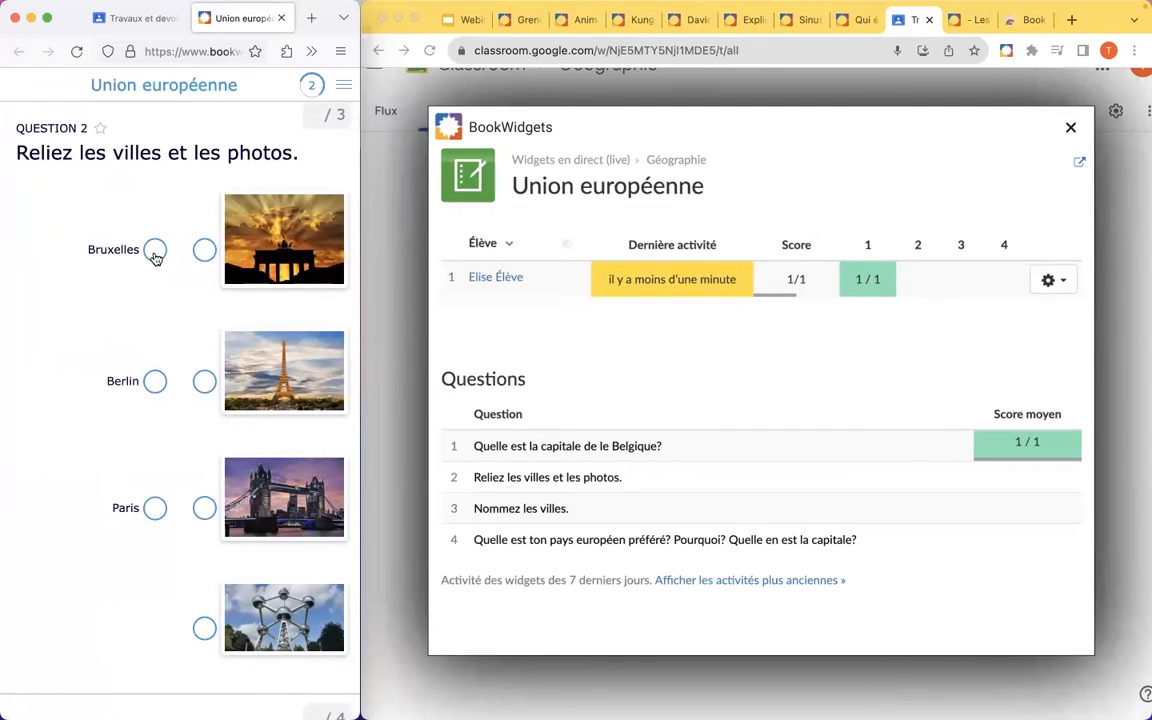
left_click_drag(155, 381, 204, 250)
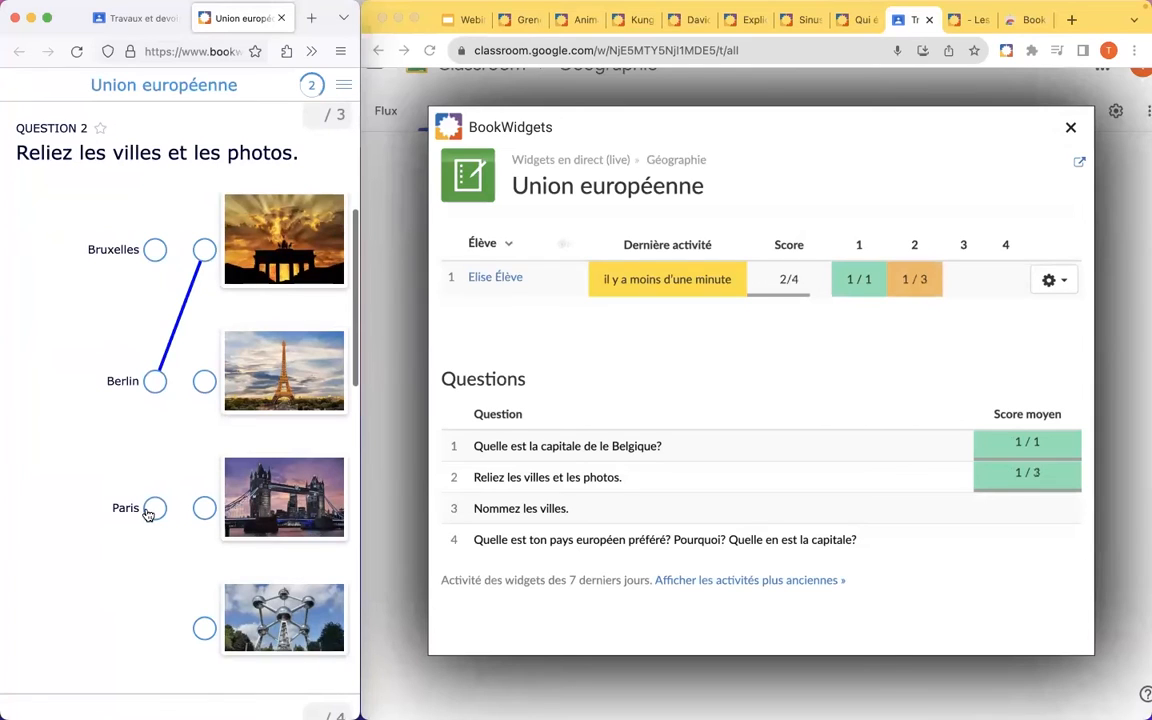
left_click_drag(185, 458, 204, 382)
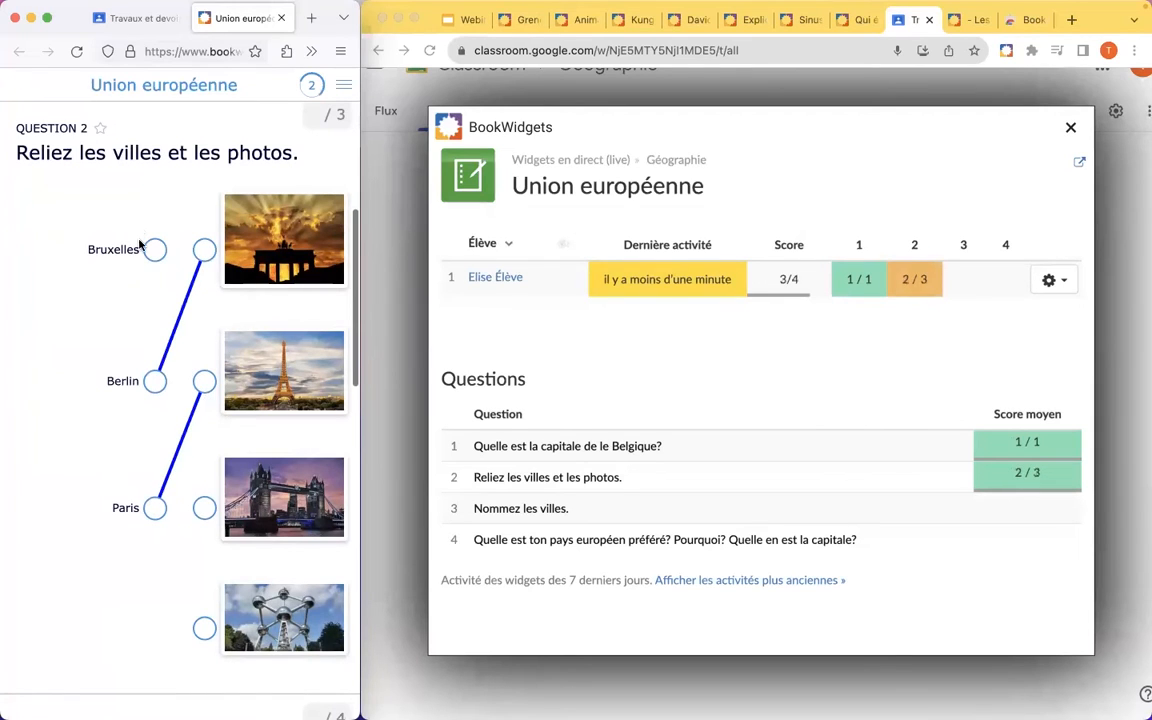
left_click_drag(155, 250, 209, 521)
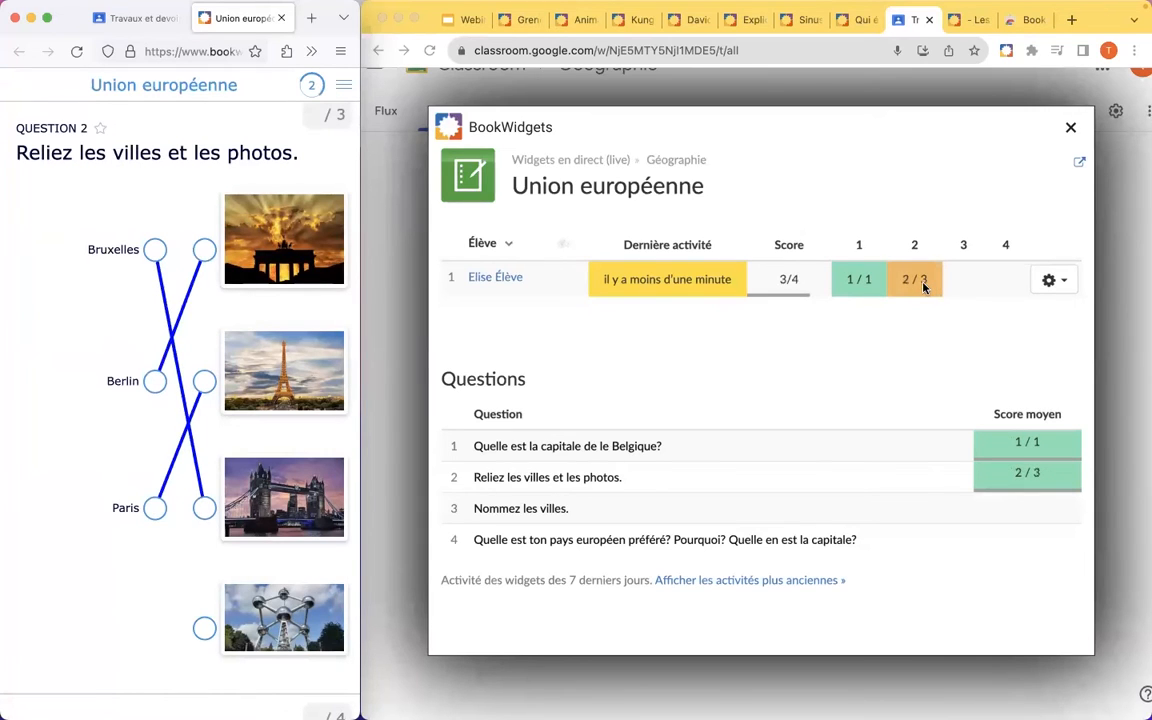
Examine the student's live scores for questions 1 and 2 enlarged in the teacher's results table.
left_click(912, 308)
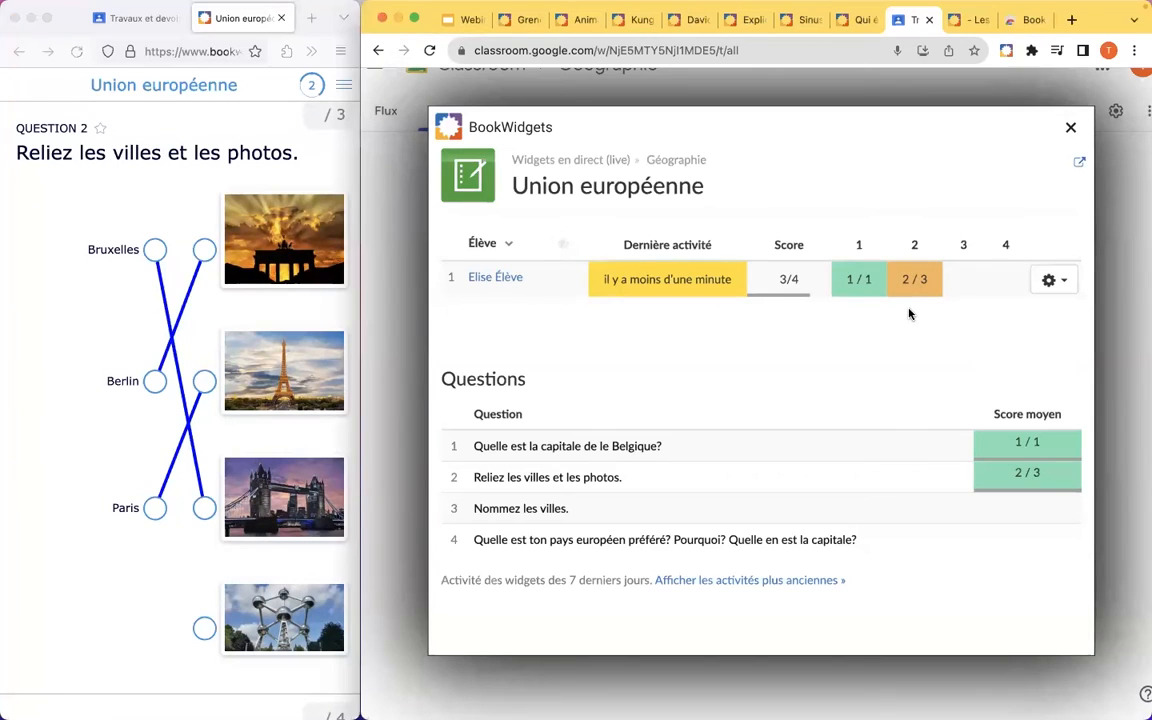
scroll(910, 306, "up", 5)
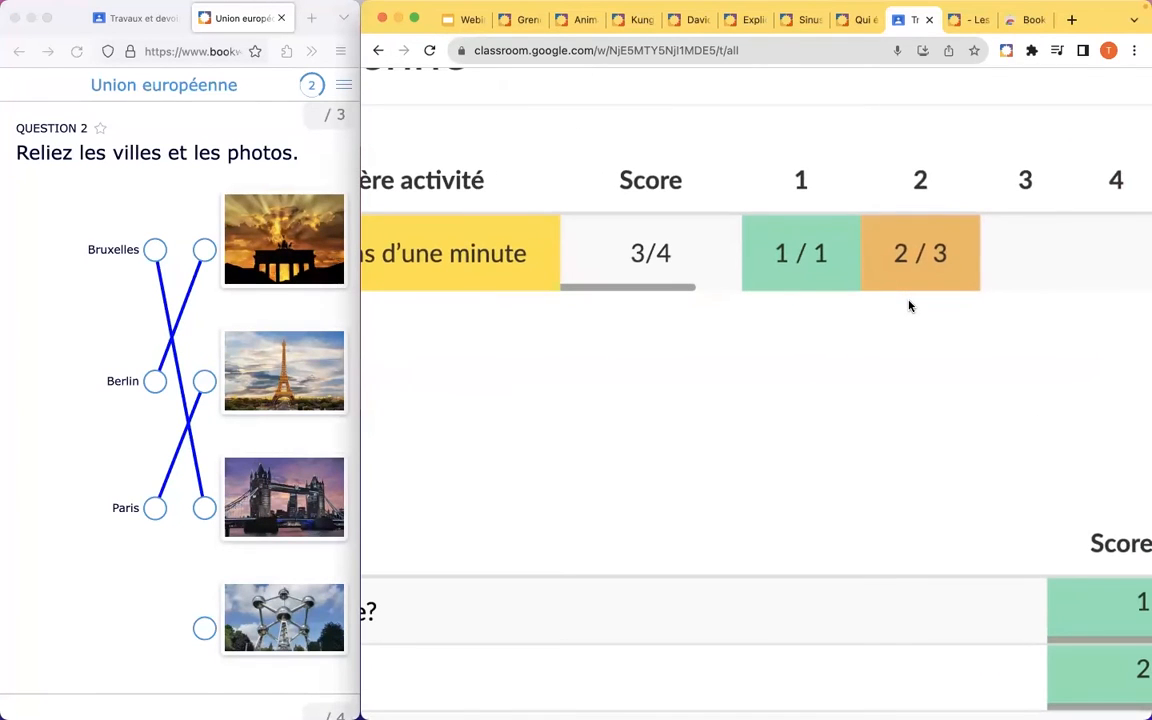
scroll(816, 337, "left", 3)
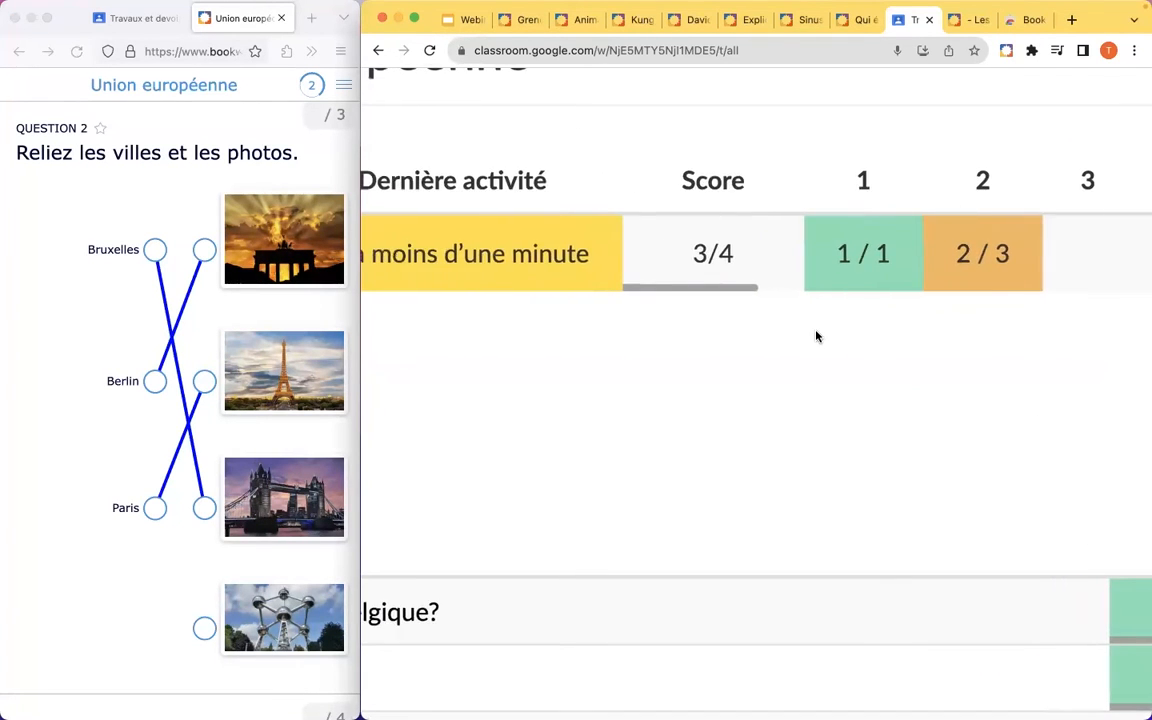
scroll(816, 337, "right", 5)
Fill in the student's map answers in question 3: Madrid for 1, paris for 2, Stokholm for 3 and Bruxelles for 4.
left_click(105, 383)
scroll(104, 386, "down", 4)
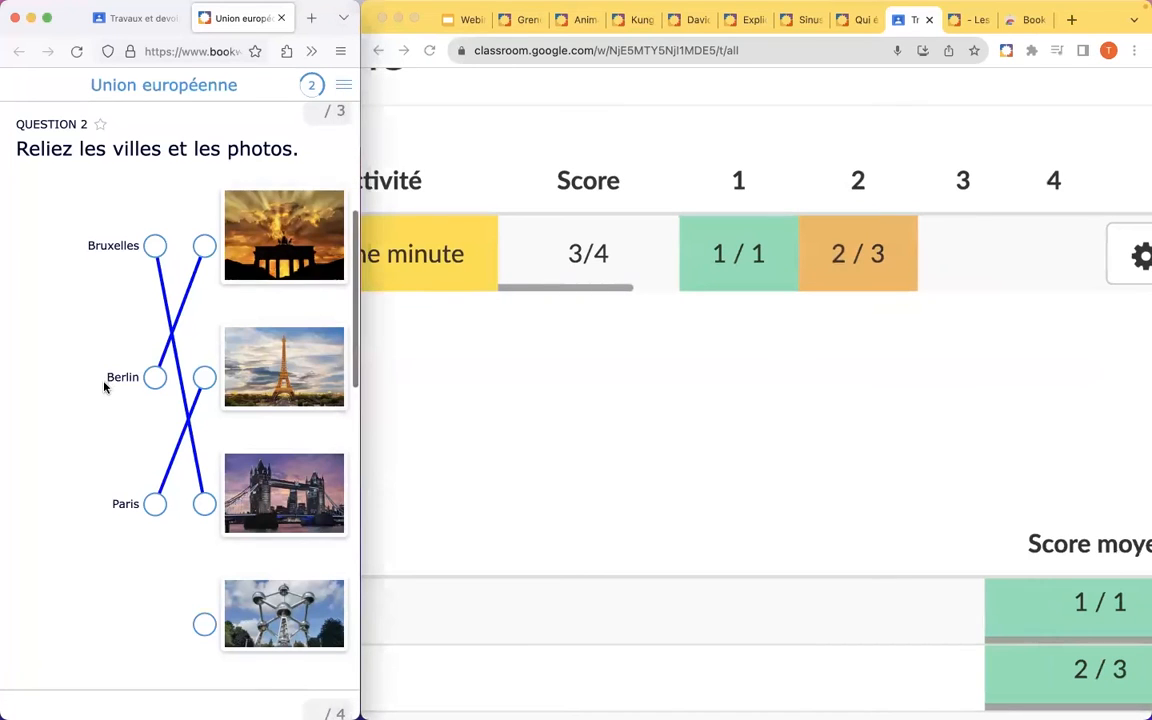
scroll(104, 387, "down", 9)
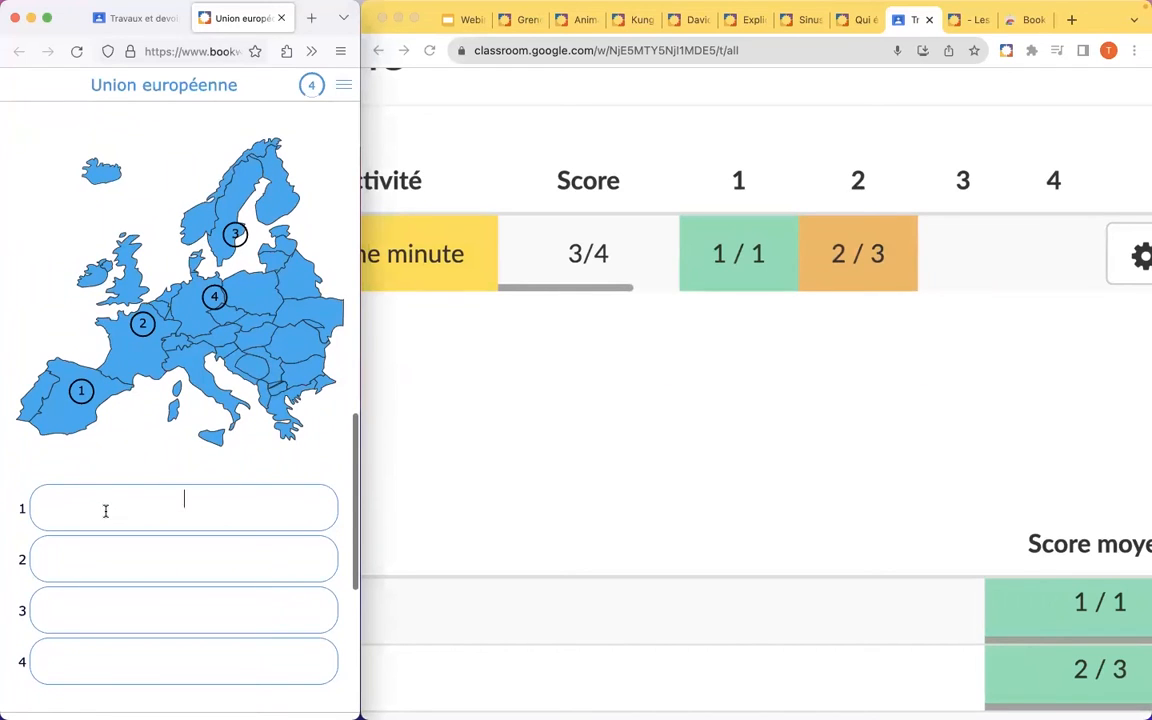
left_click(142, 512)
type("madrid")
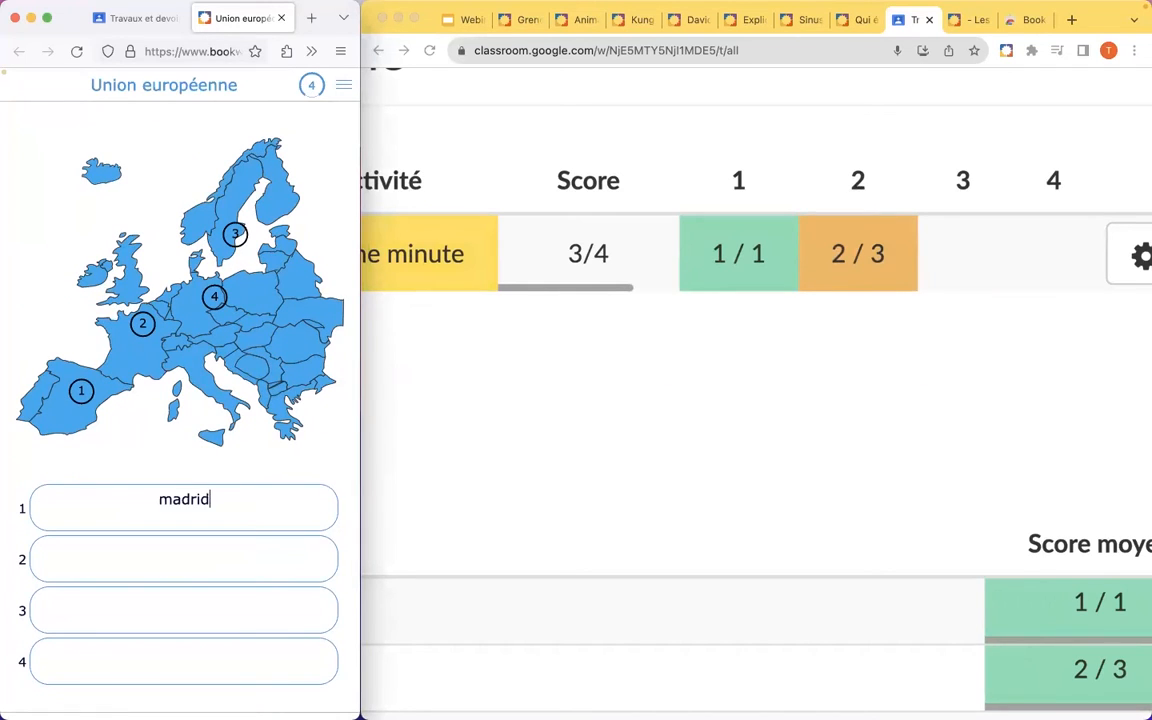
left_click(165, 556)
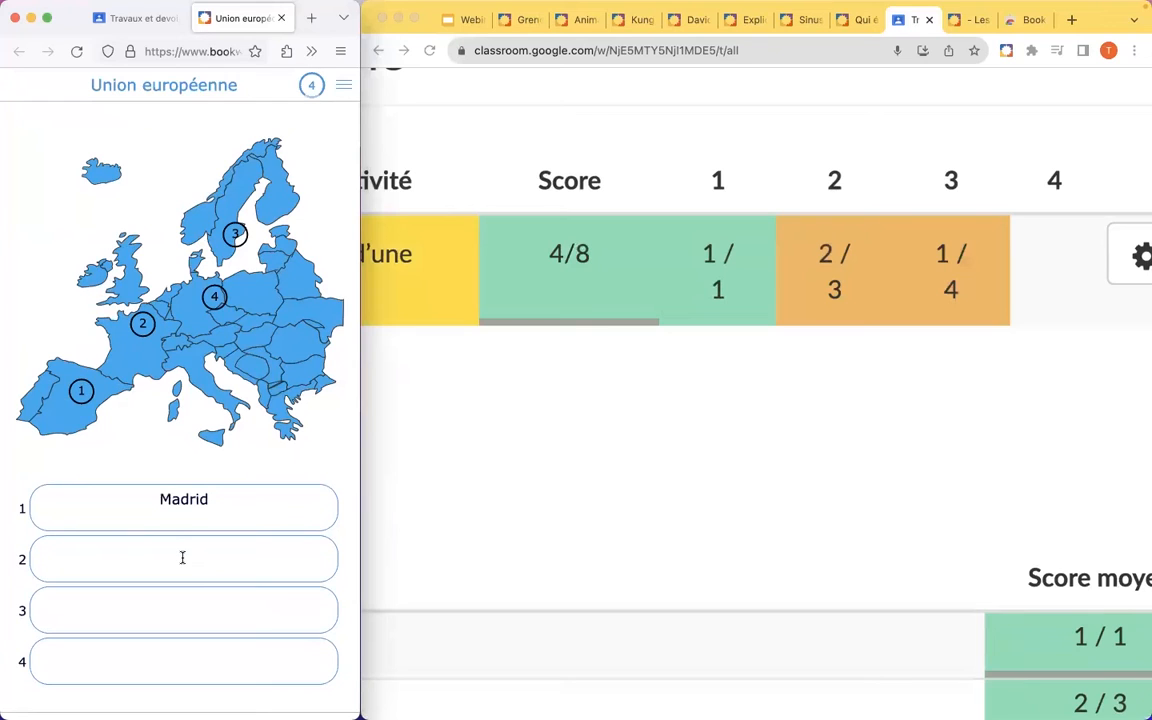
type("paris")
left_click(195, 609)
type("Bruxelles")
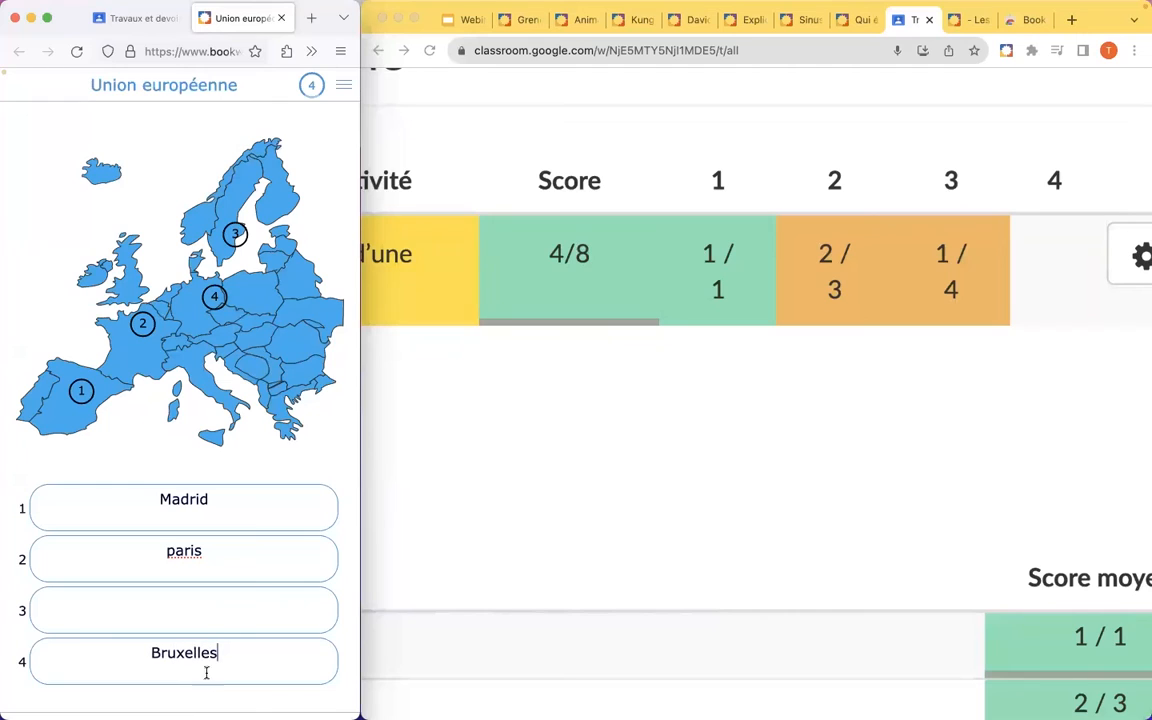
left_click(221, 613)
type("Stokholm")
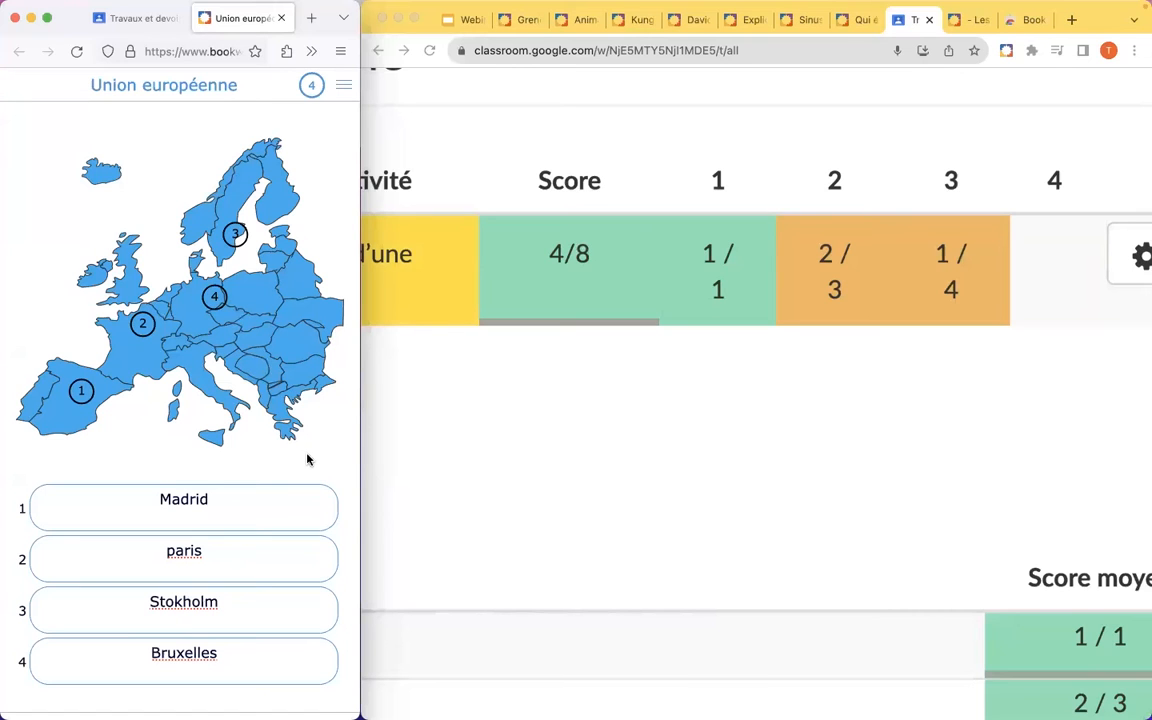
View the student's worksheet through question 4 and examine the overall score and last activity in the teacher's live results.
scroll(307, 459, "down", 5)
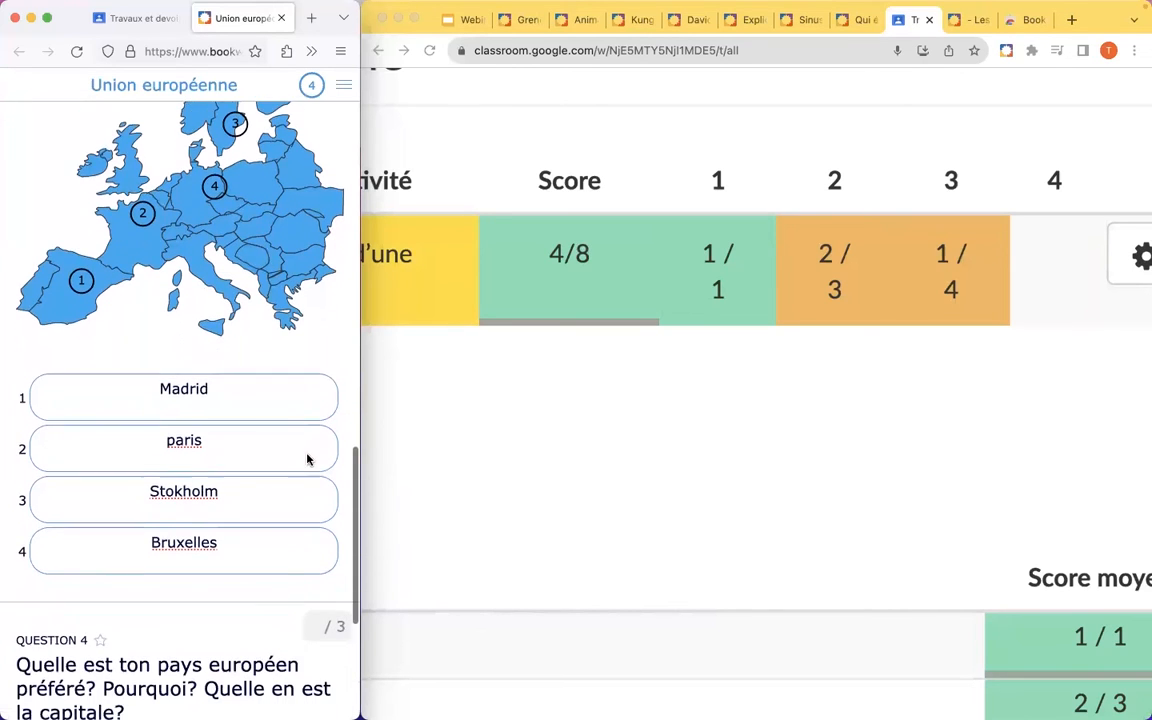
scroll(307, 457, "down", 5)
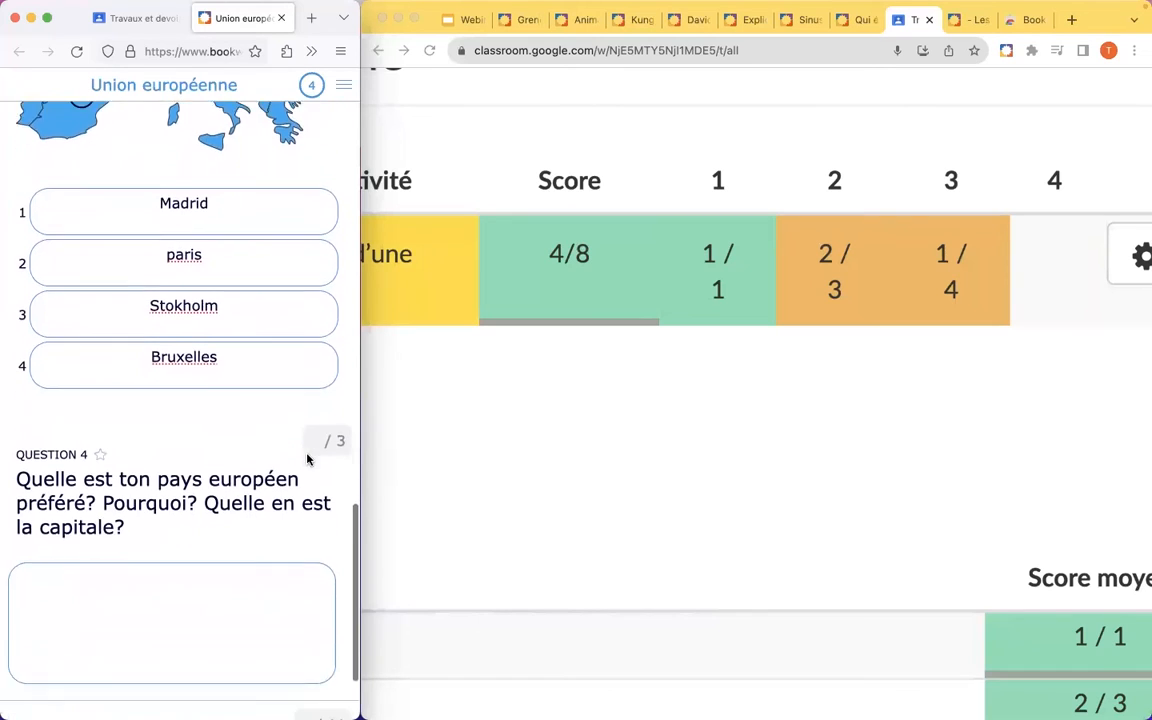
left_click(537, 411)
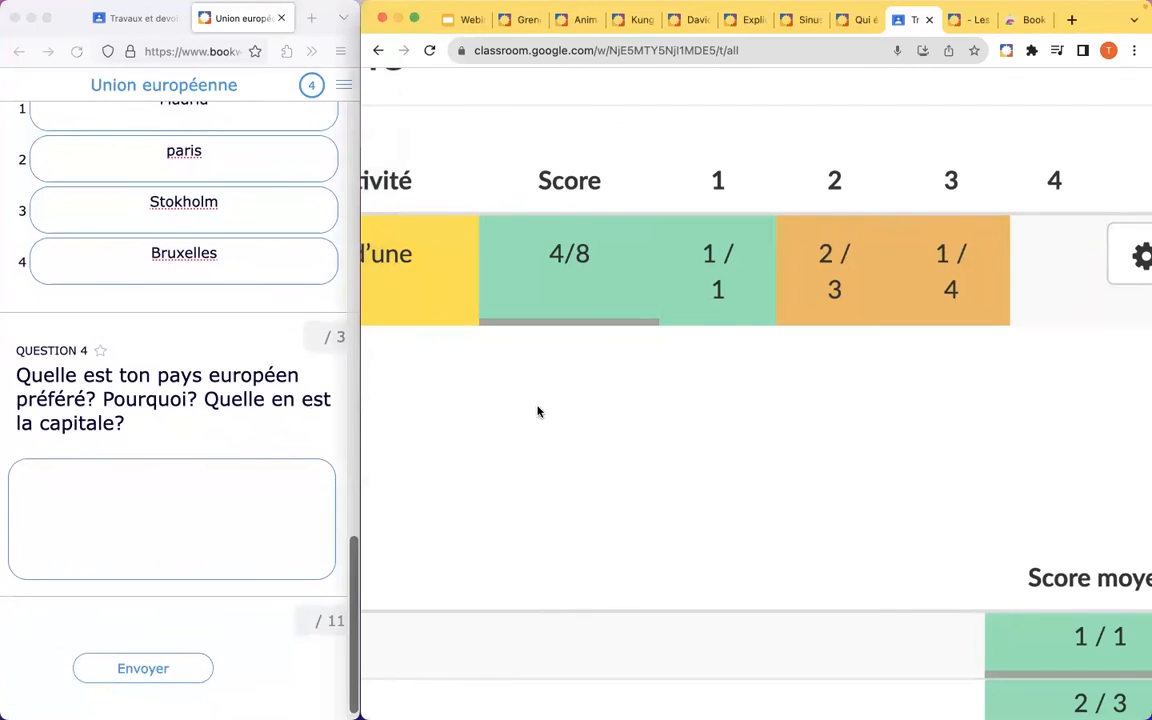
scroll(491, 424, "left", 6)
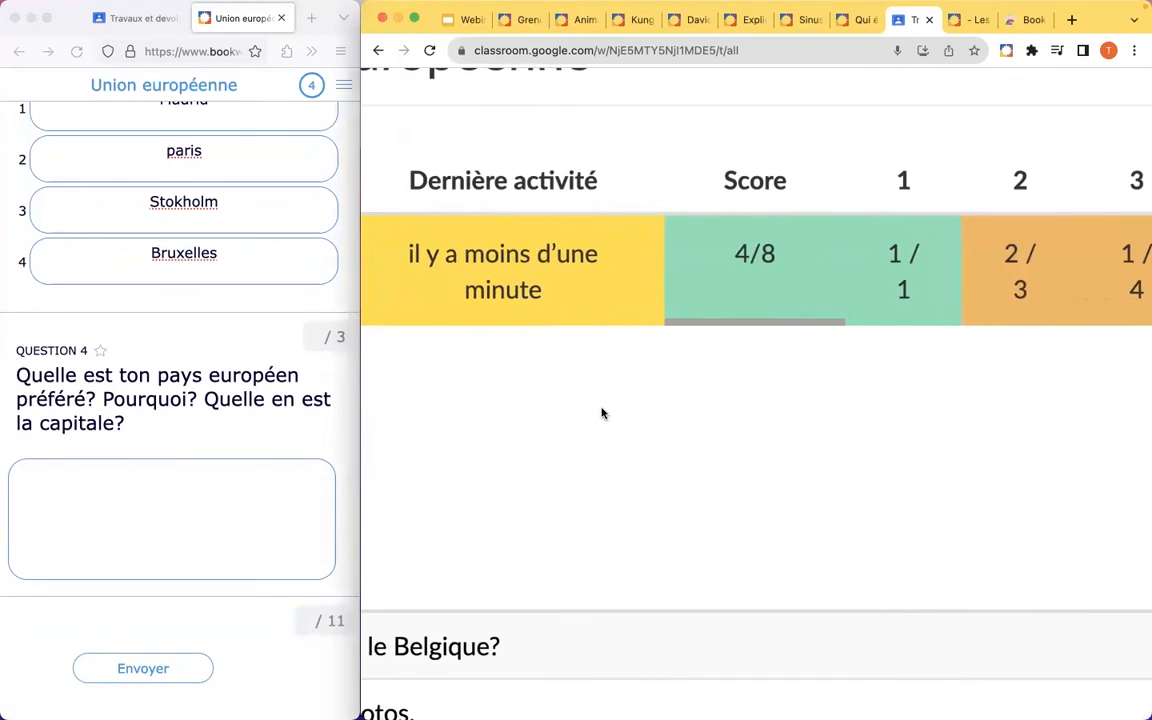
scroll(601, 413, "down", 5)
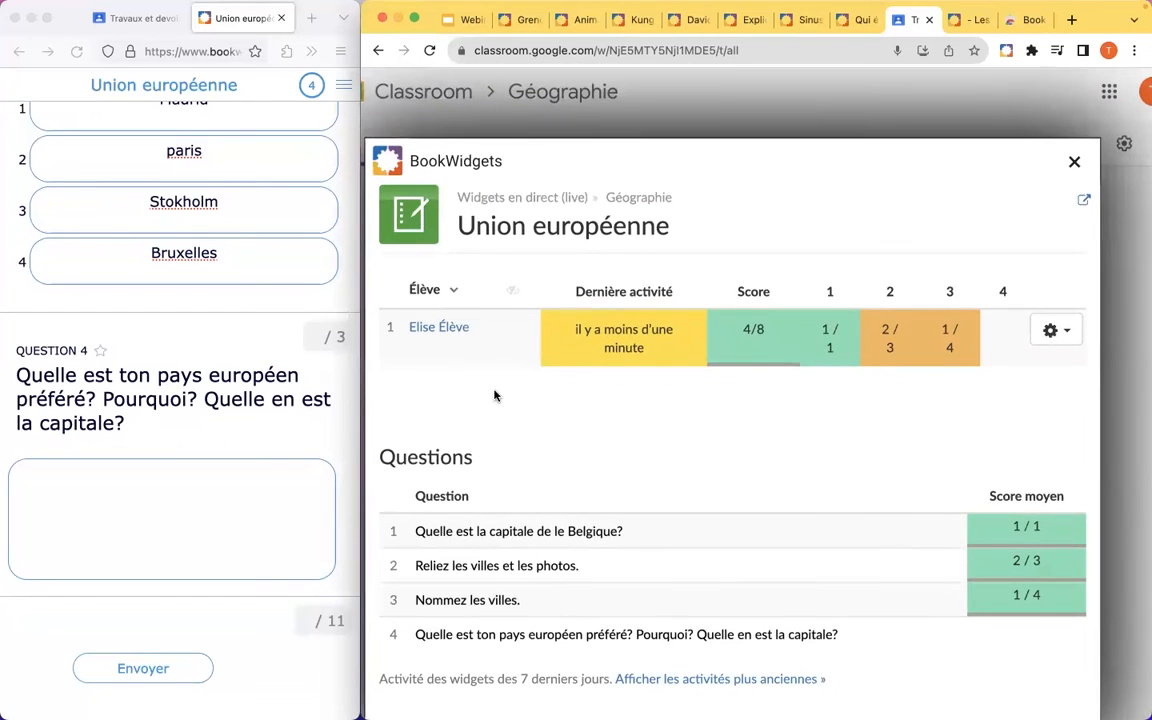
scroll(495, 396, "left", 2)
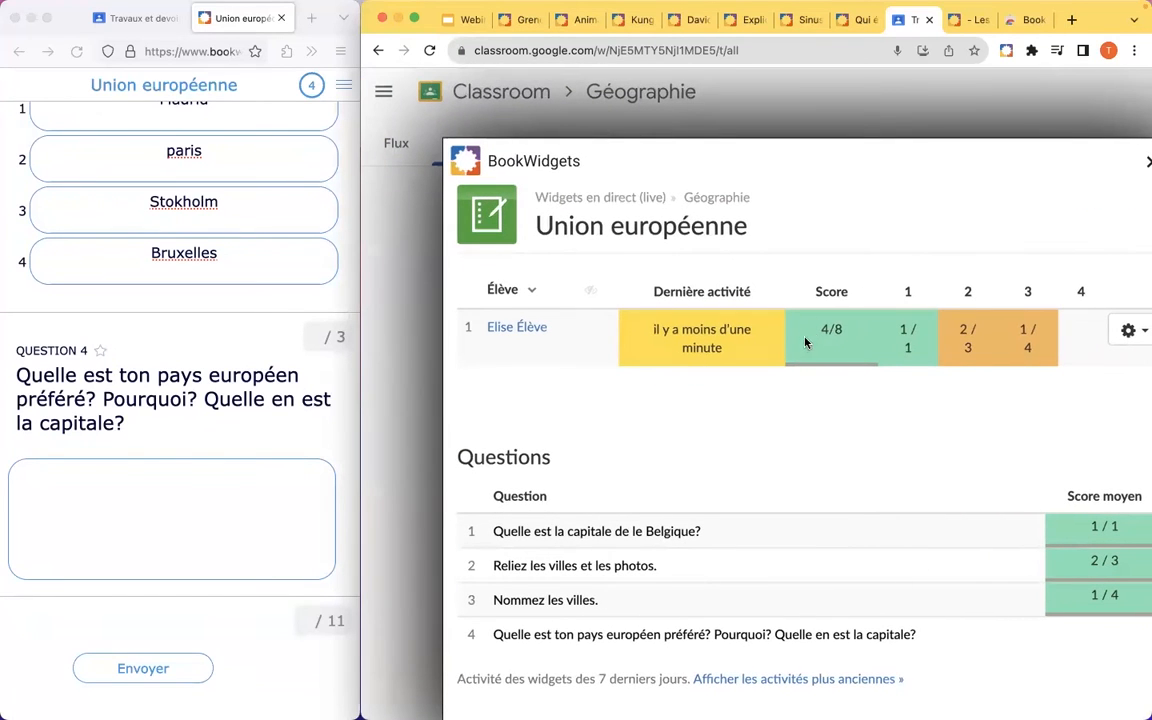
Load bookwidgets.com/fr in place of the Chrome Web Store page in the teacher's browser.
left_click(1028, 19)
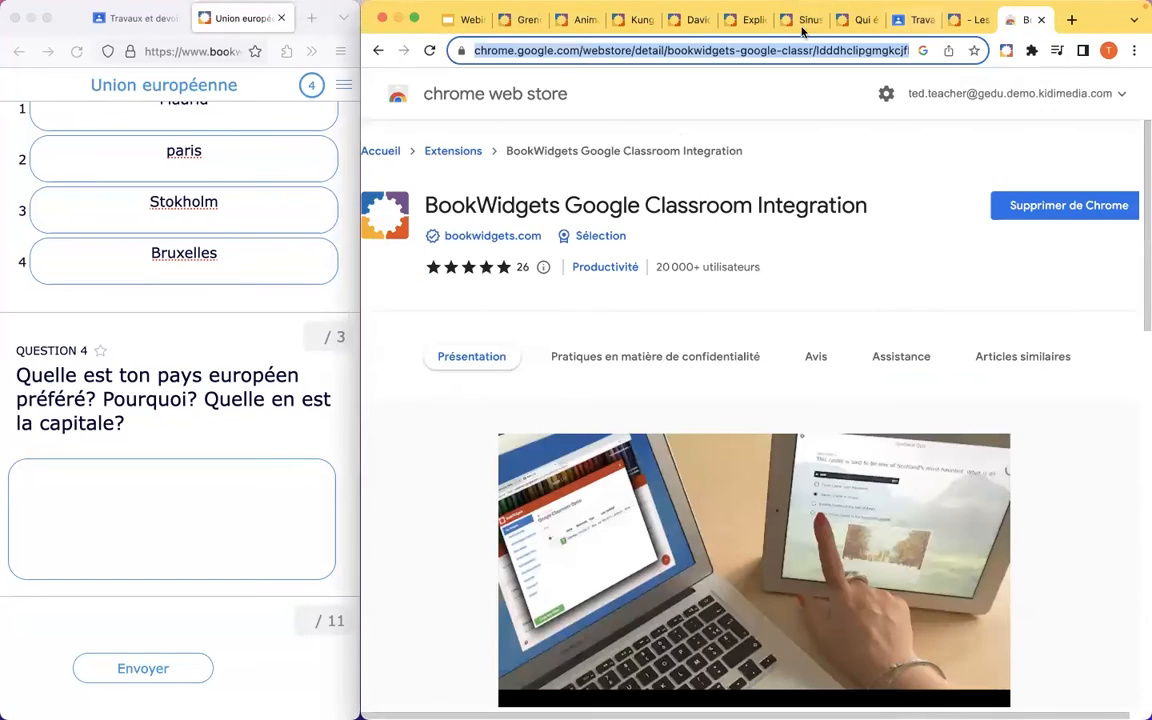
type("book")
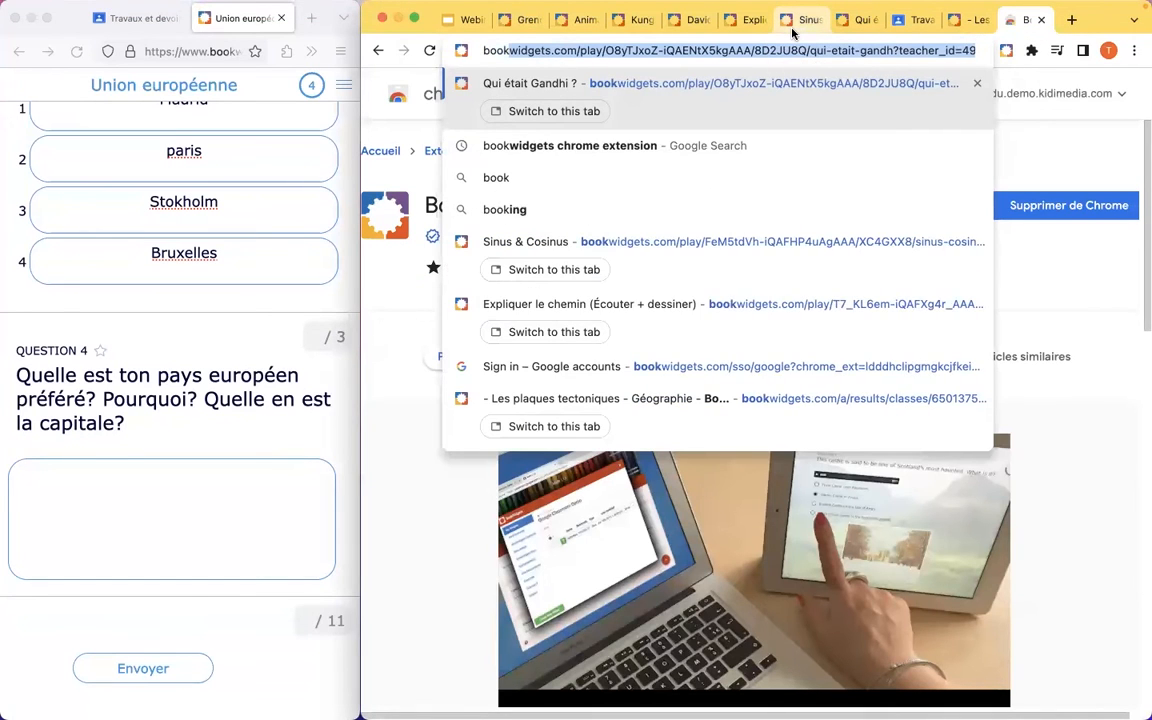
type("widgets.")
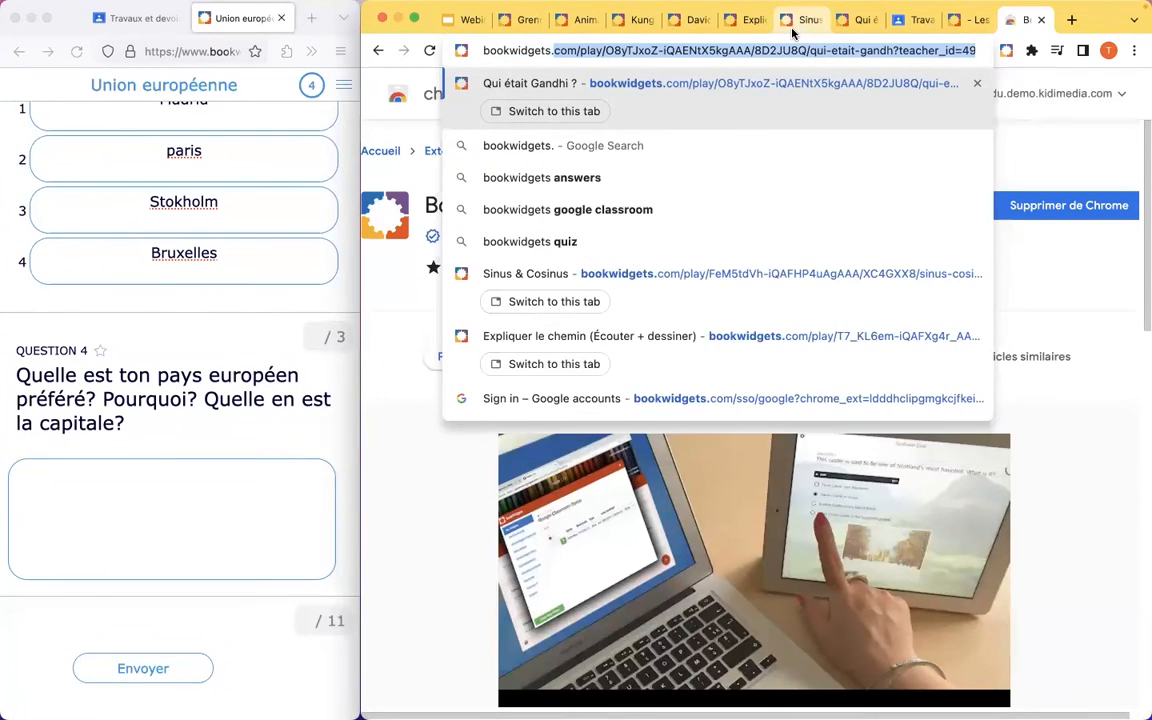
type("com/fr")
key("Return")
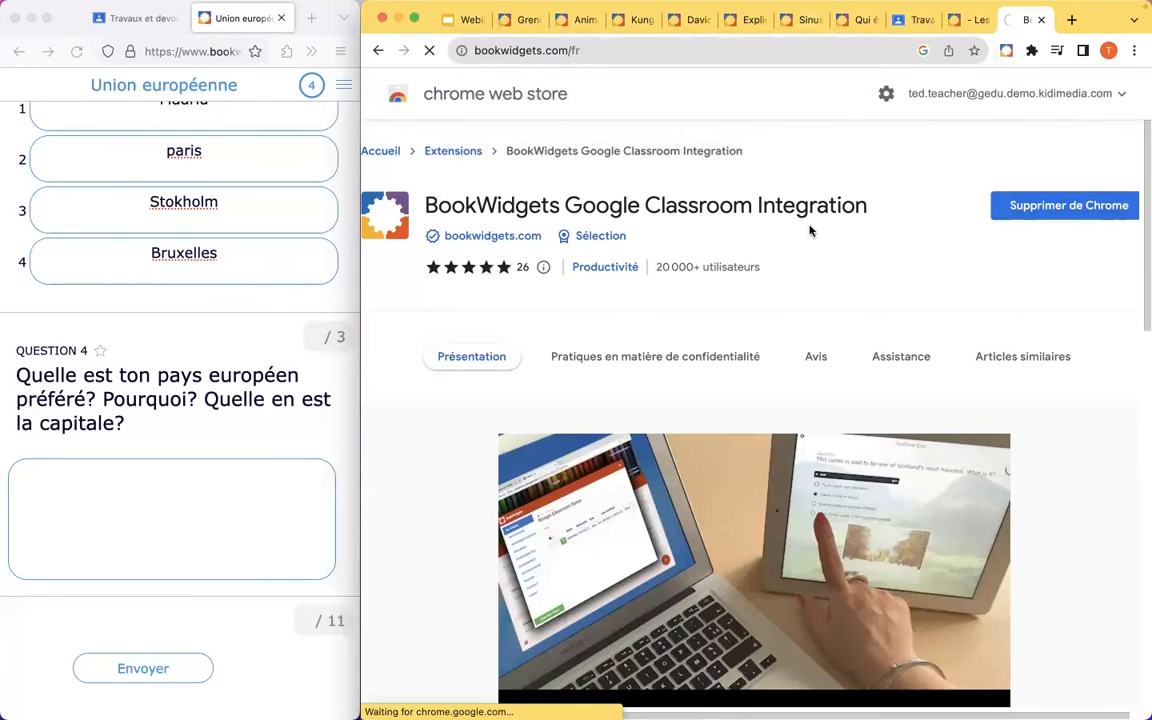
Examine the enlarged class results example "Quiz: Europe" in the page's section on following student activity live.
scroll(782, 314, "down", 10)
scroll(784, 200, "down", 10)
scroll(784, 311, "up", 3)
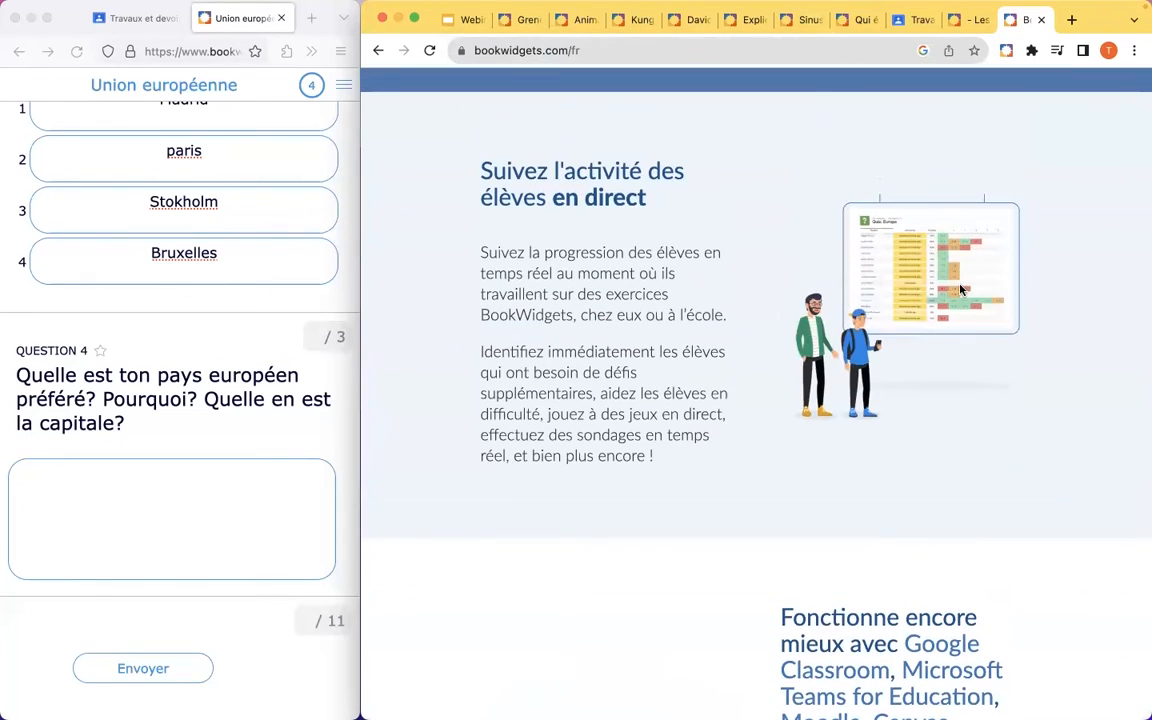
scroll(925, 283, "up", 10)
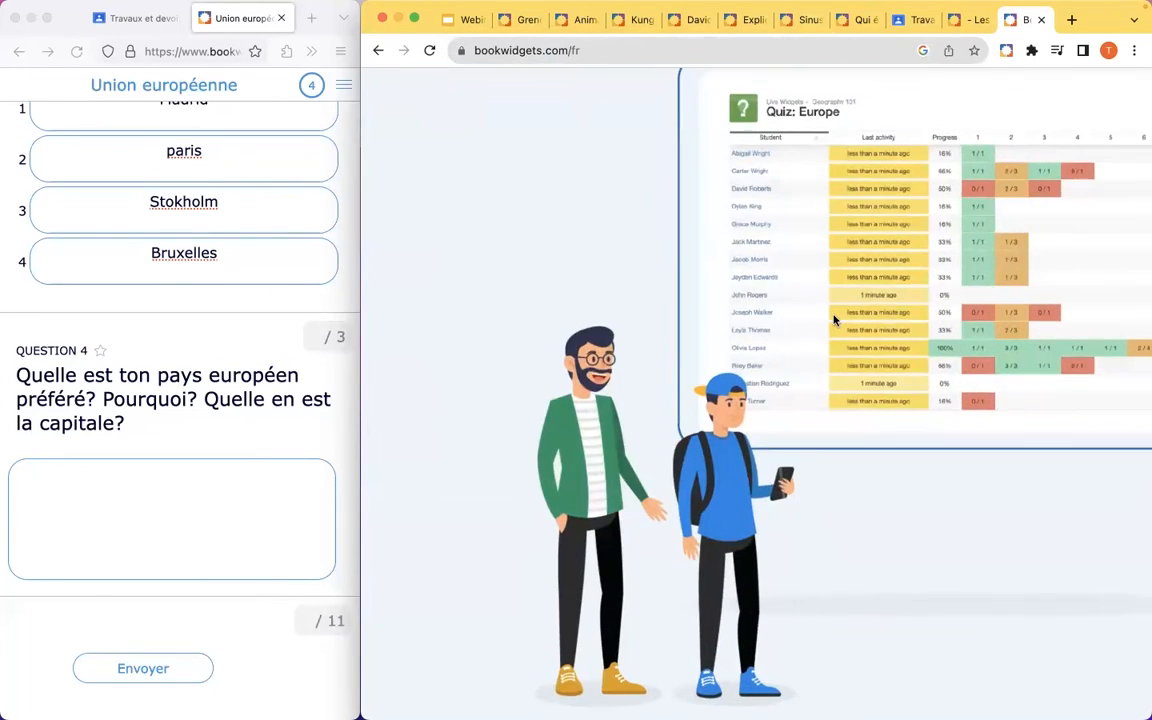
scroll(849, 388, "up", 2)
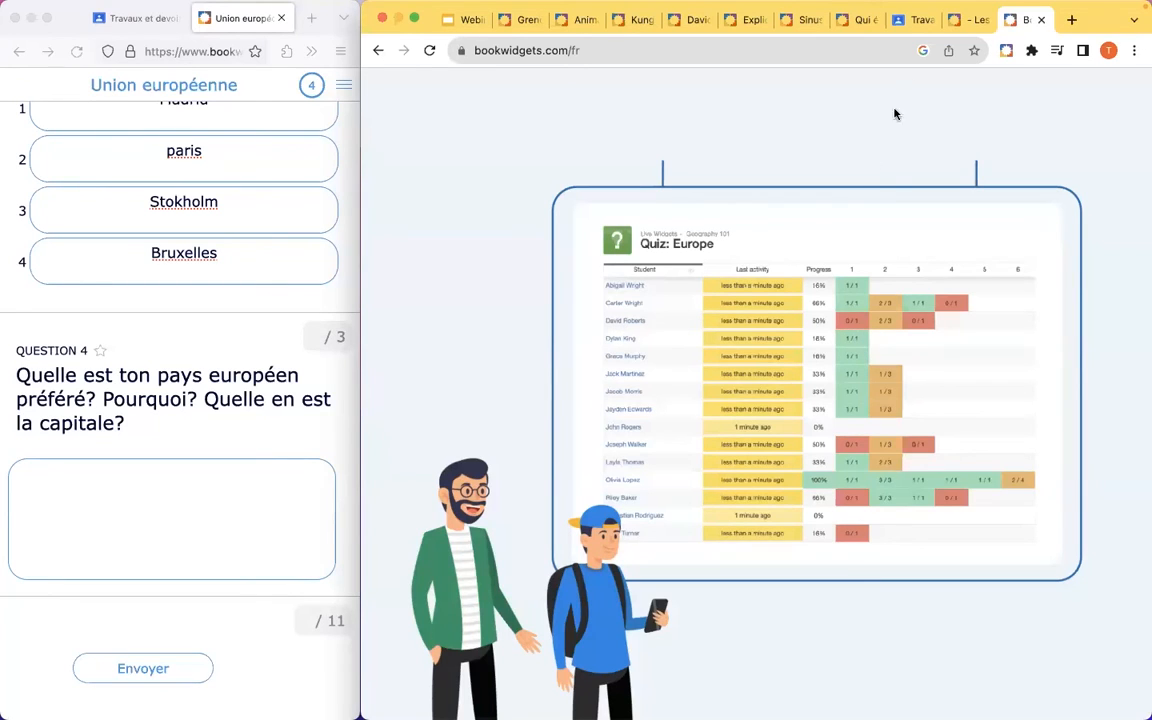
Return to the live results of "Union européenne" and examine the student's detailed answers down to question 4.
left_click(970, 22)
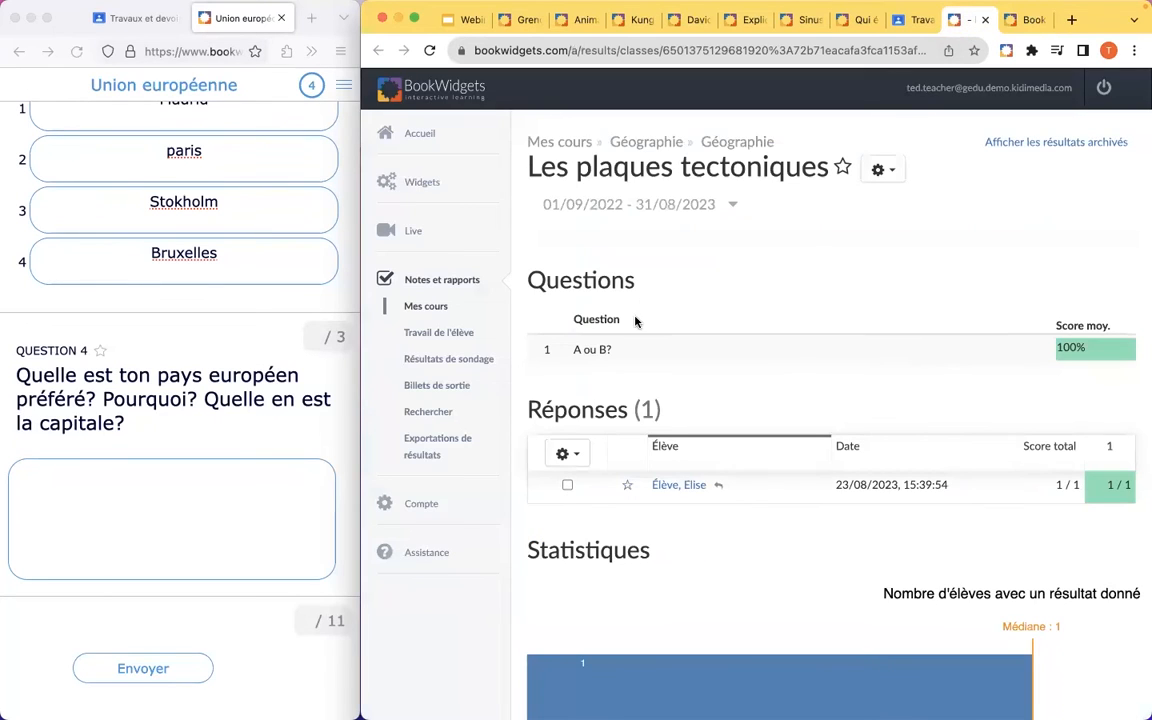
left_click(920, 26)
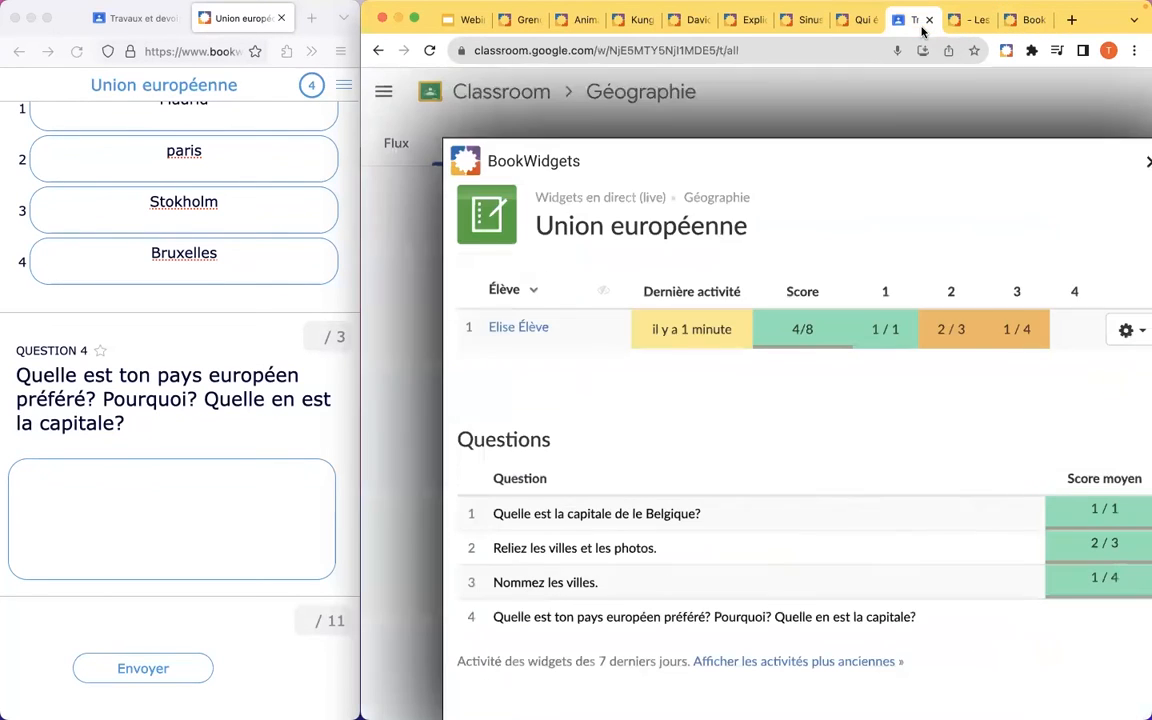
left_click(517, 331)
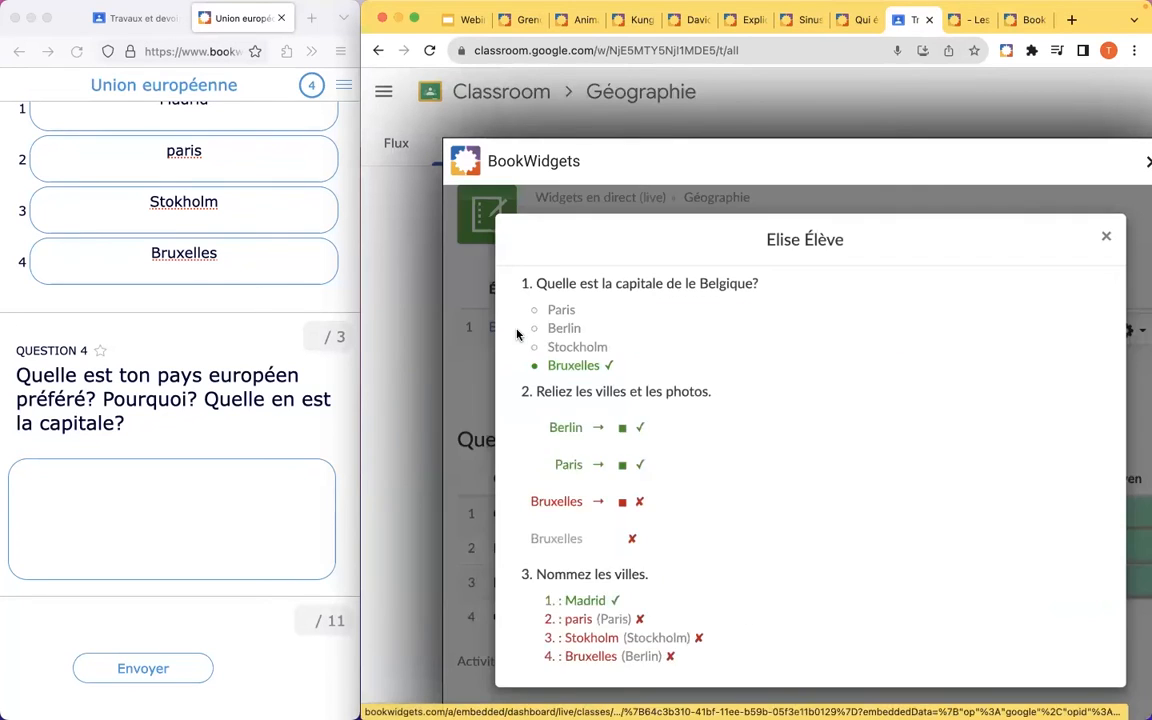
scroll(649, 312, "down", 5)
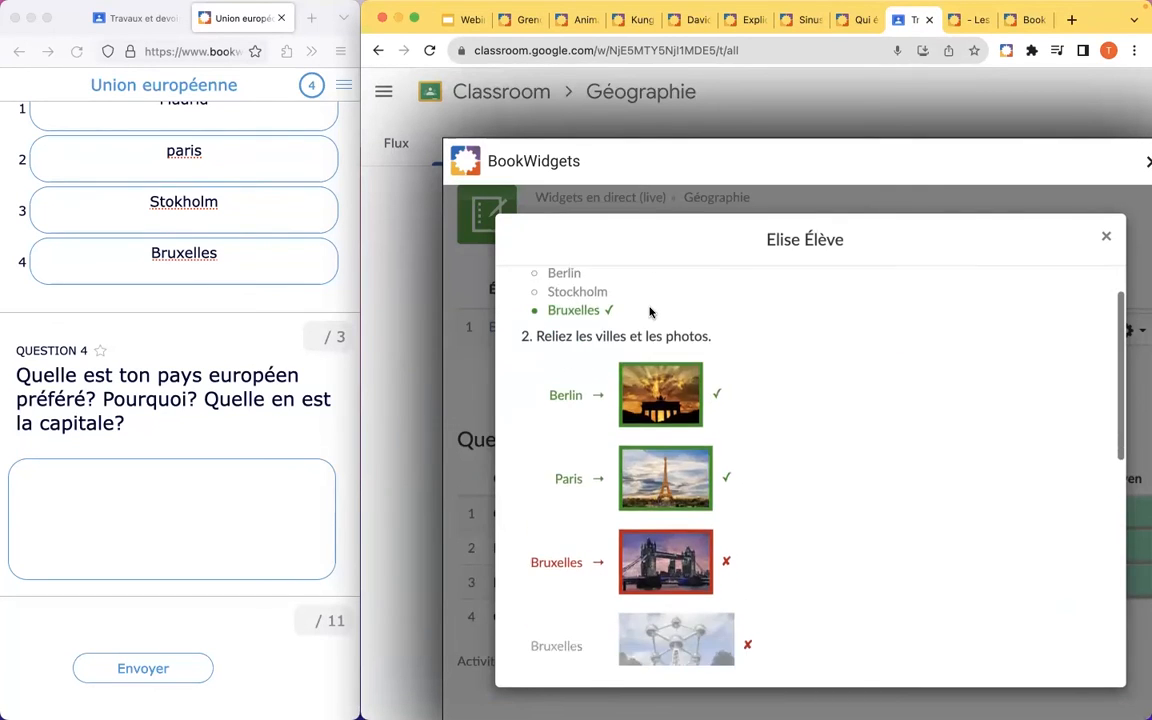
scroll(649, 312, "down", 8)
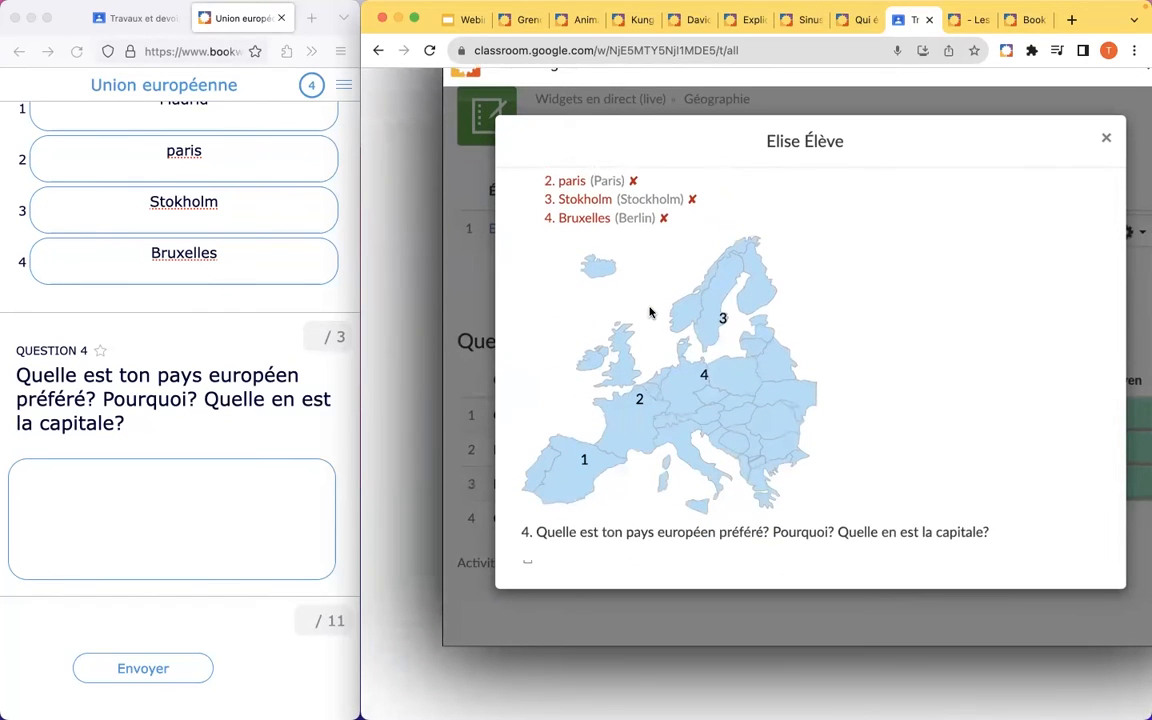
scroll(566, 576, "up", 5)
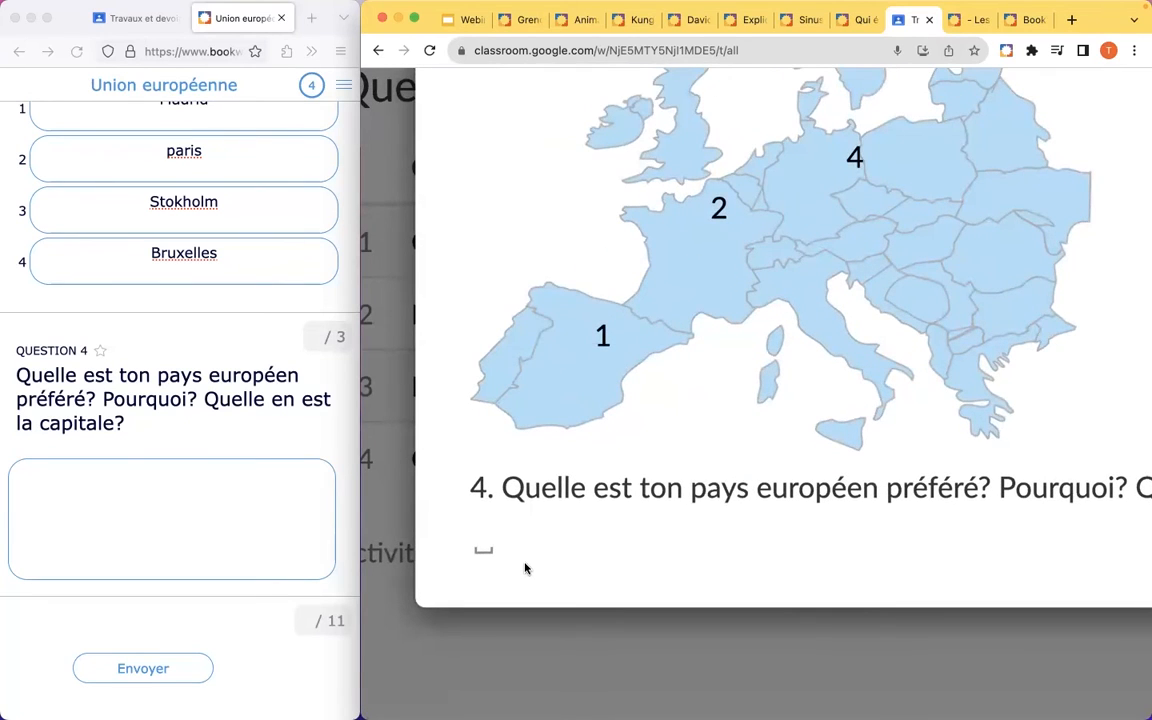
Begin the student's answer to question 4 about the favourite European country with "Mon pays".
left_click(161, 500)
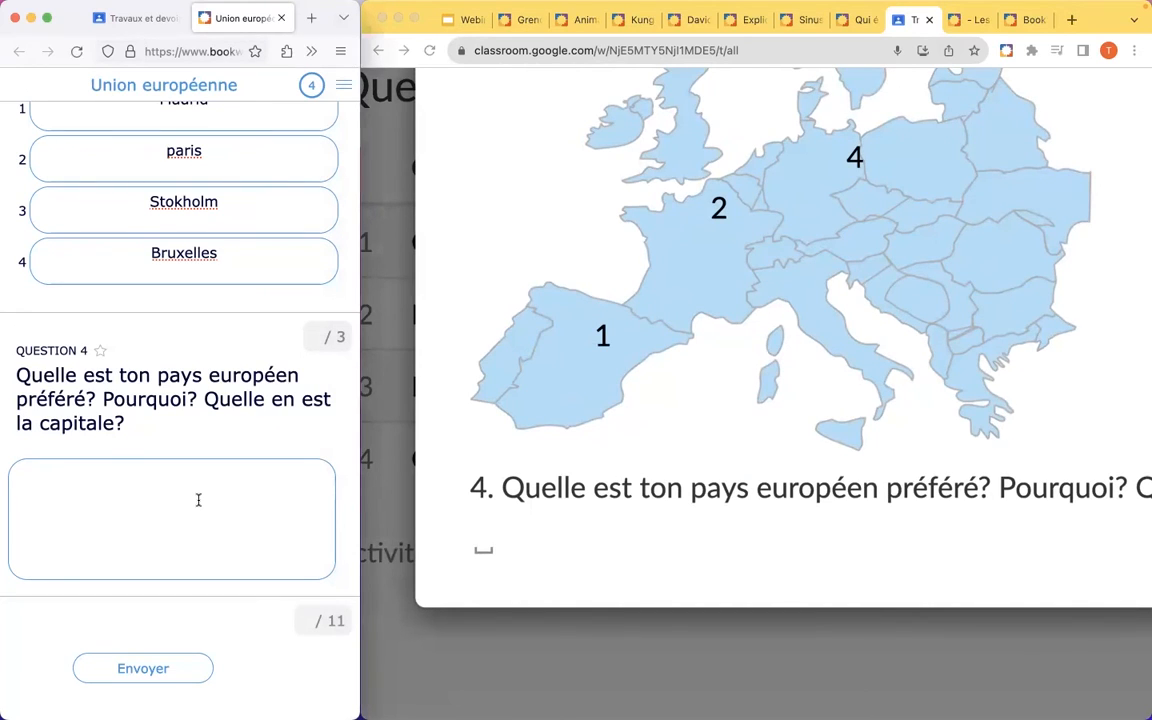
type("Mon pays")
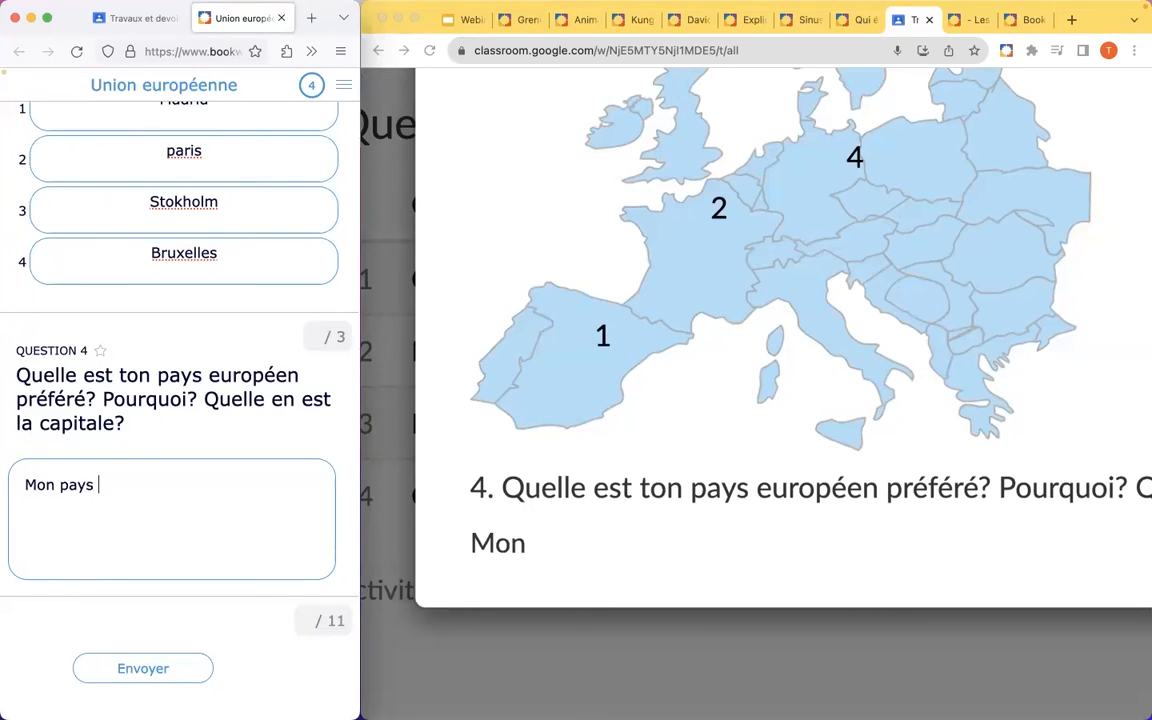
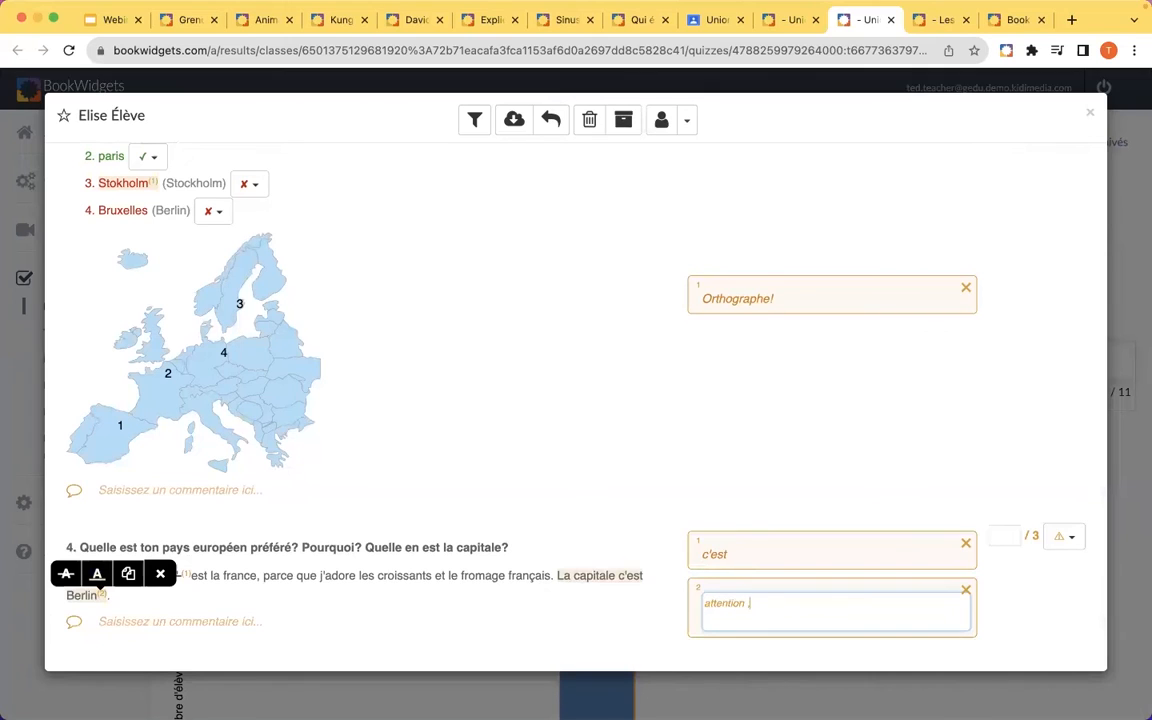
Finish the second annotation on the student's question 4 answer as "attention ..." and award that answer 1 point.
key("BackSpace")
key("BackSpace")
type("...")
left_click(913, 496)
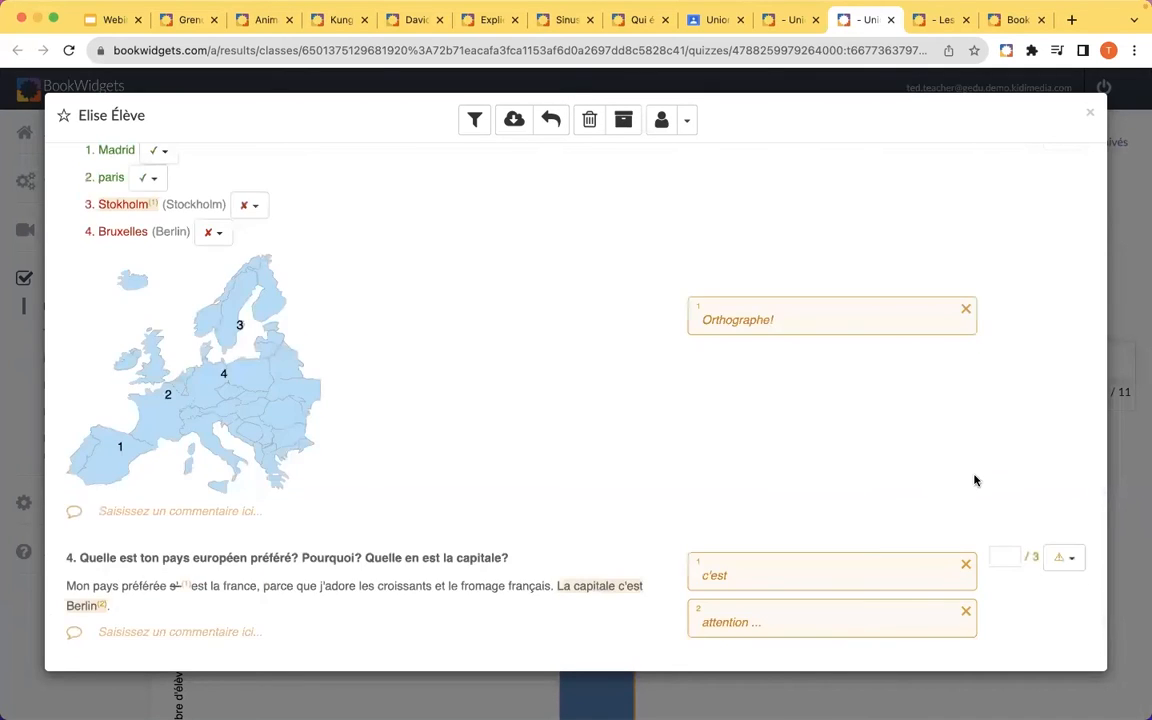
left_click(1008, 561)
type("1")
left_click(889, 488)
Review the student's total score, compare it with the grade in Google Classroom and return to the correction.
scroll(700, 493, "up", 10)
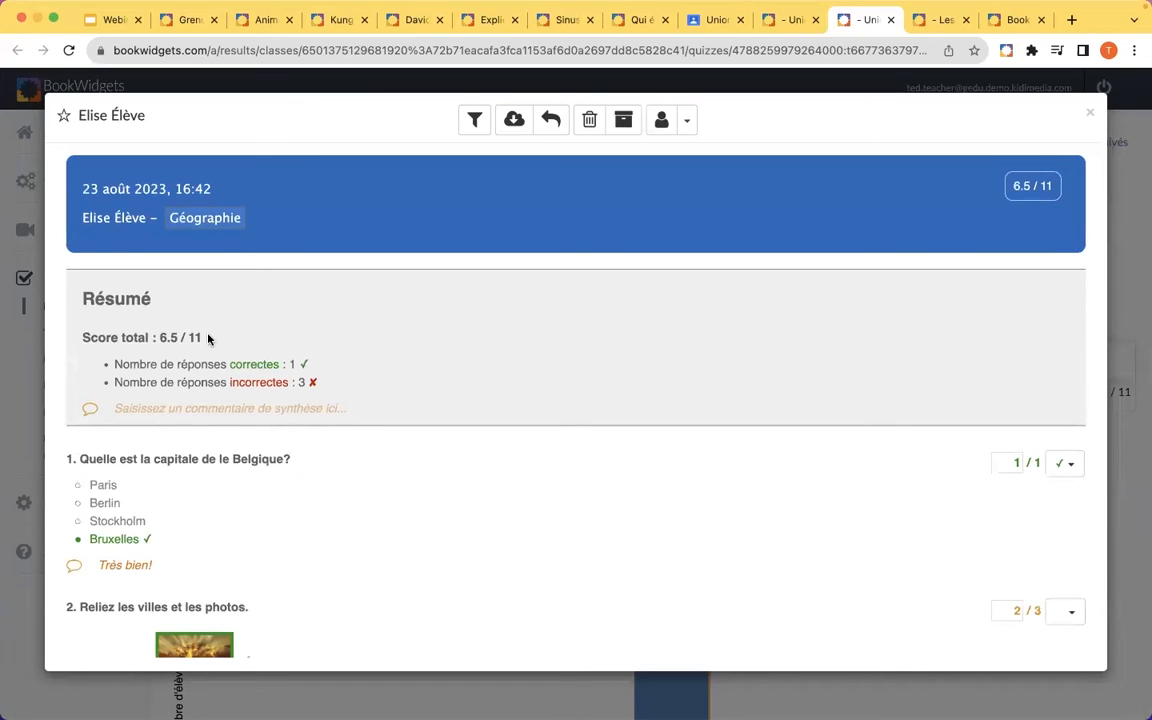
left_click(711, 19)
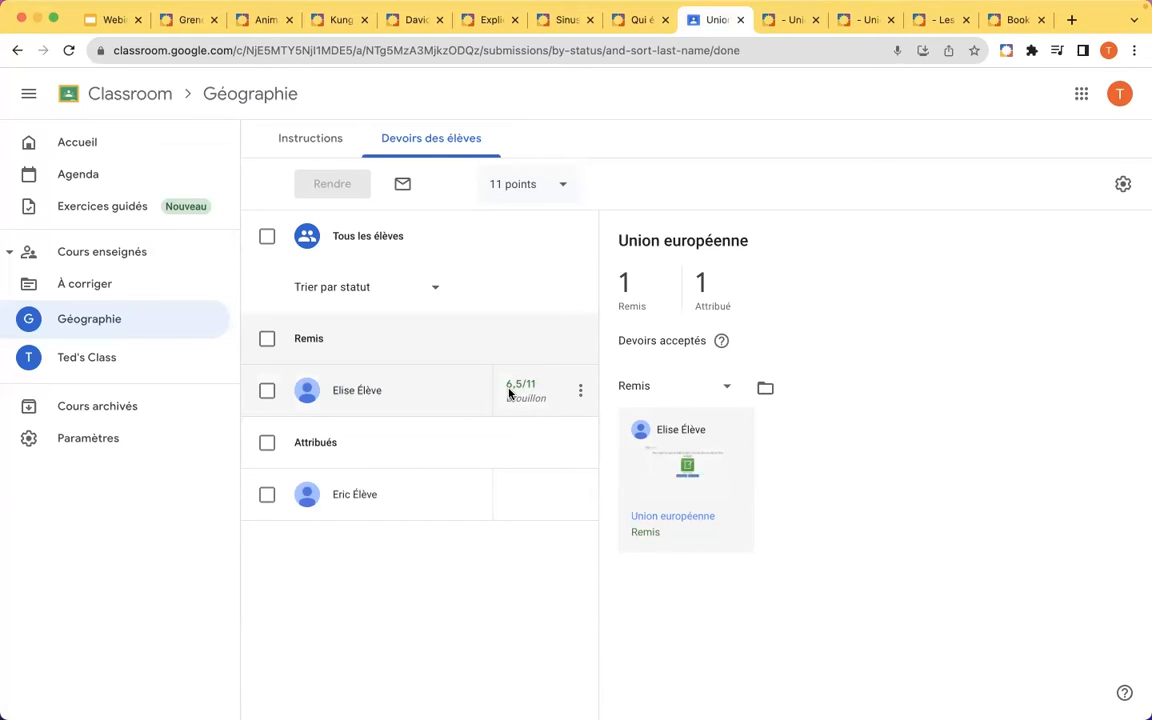
left_click(851, 22)
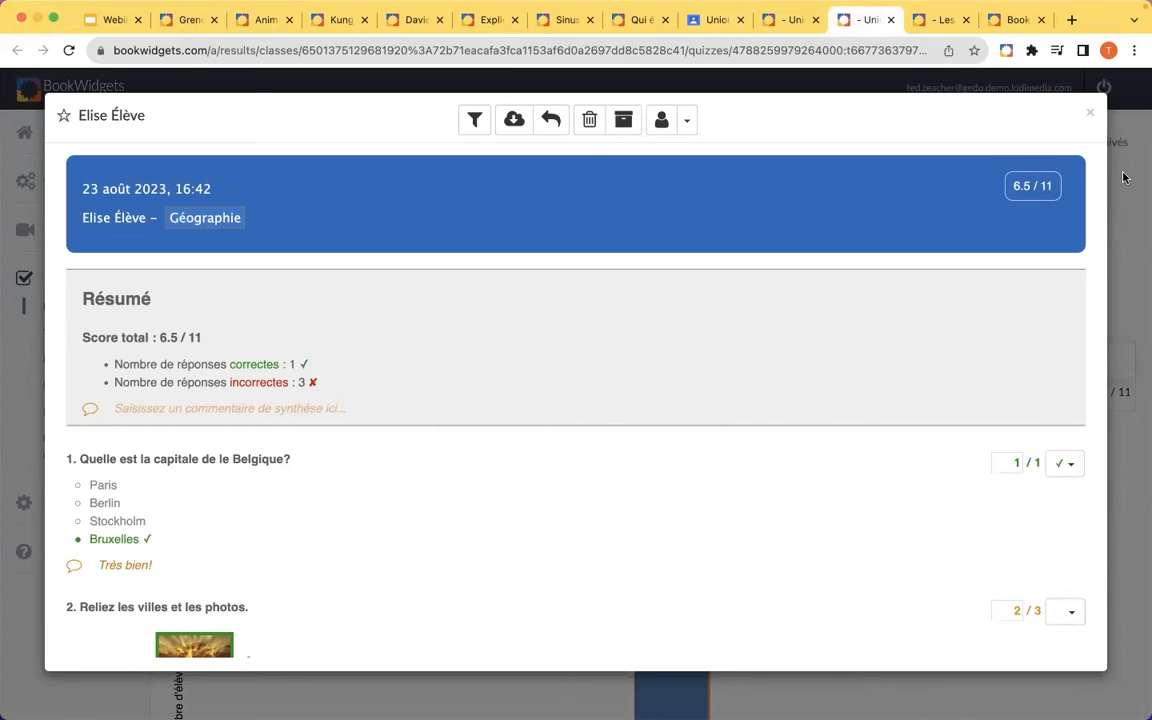
Switch to the other browser window holding the class results of "L'Union européenne" and enlarge it to fill the screen.
key("super+Tab")
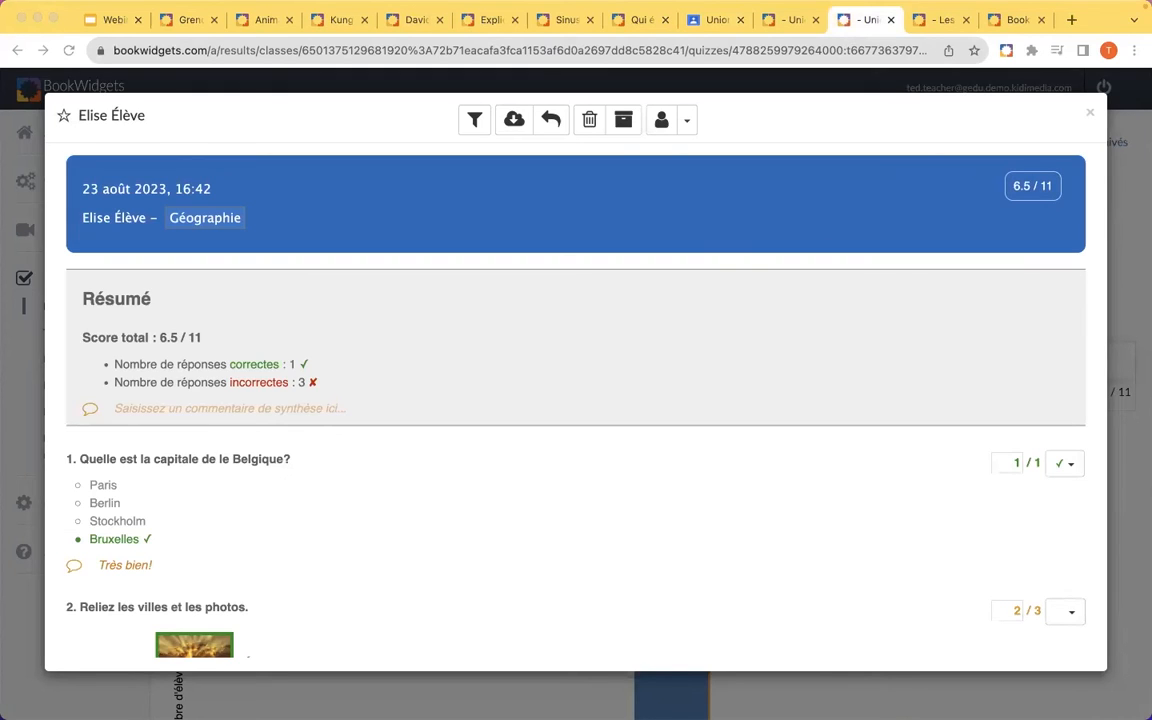
left_click_drag(1151, 120, 744, 110)
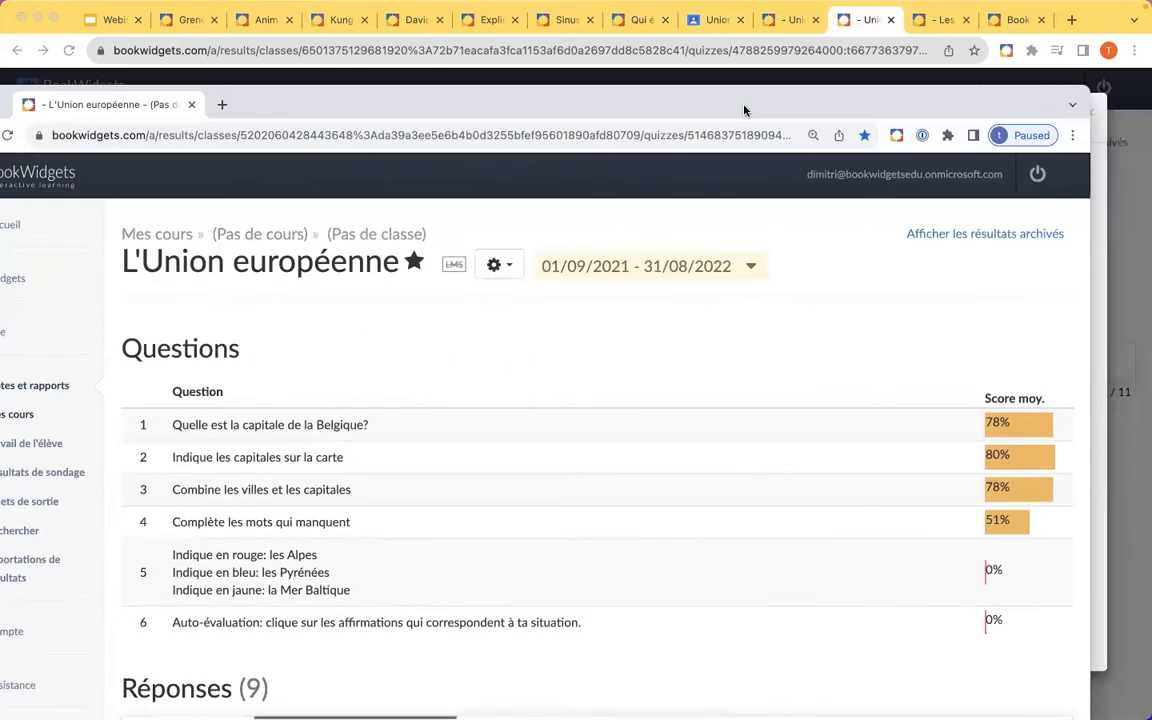
double_click(774, 99)
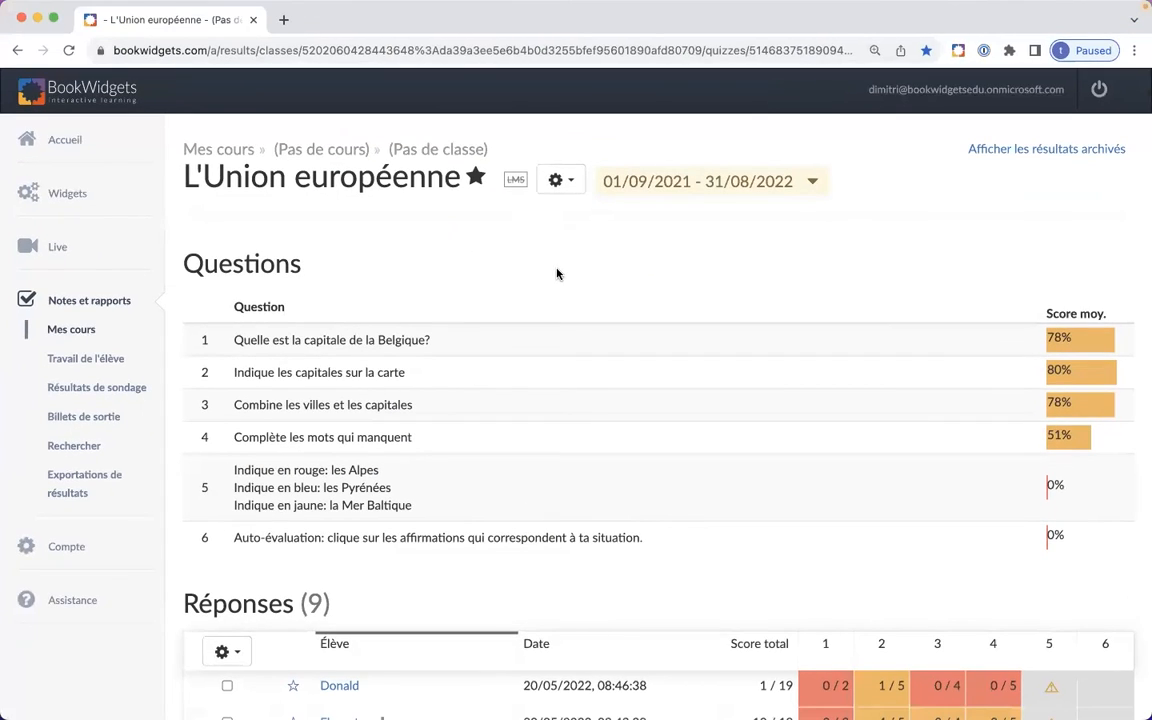
Examine the students' scores per question and the average score of each question in "L'Union européenne".
scroll(463, 257, "down", 5)
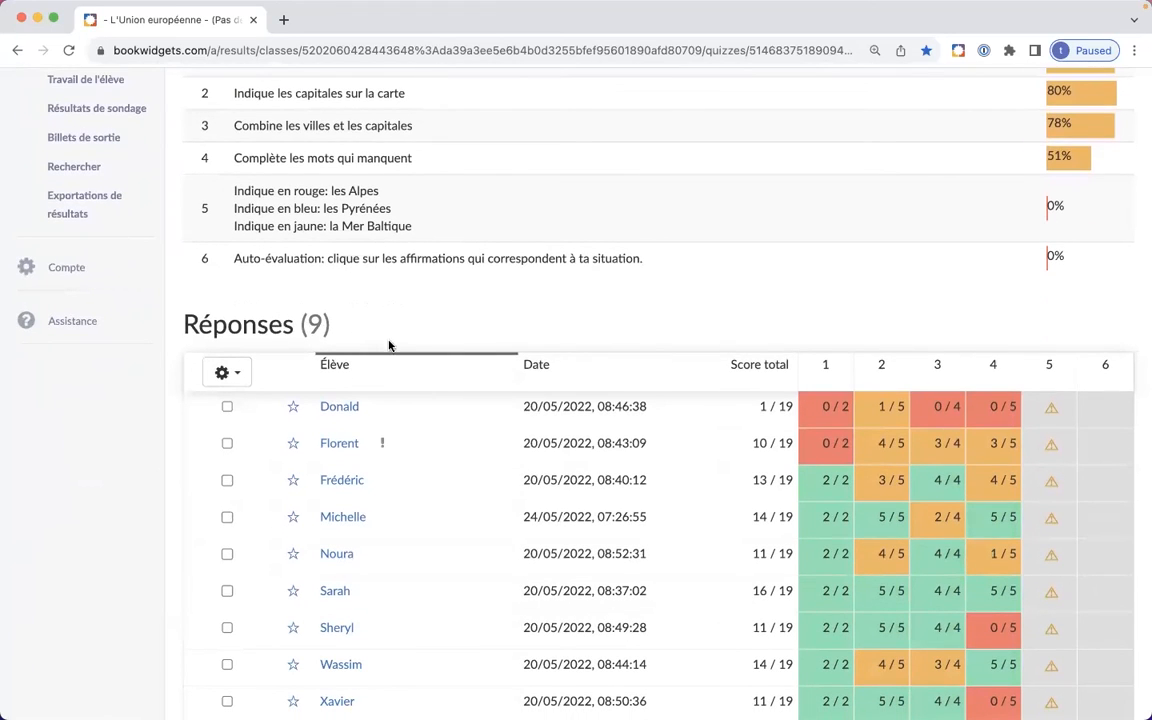
scroll(496, 350, "up", 5)
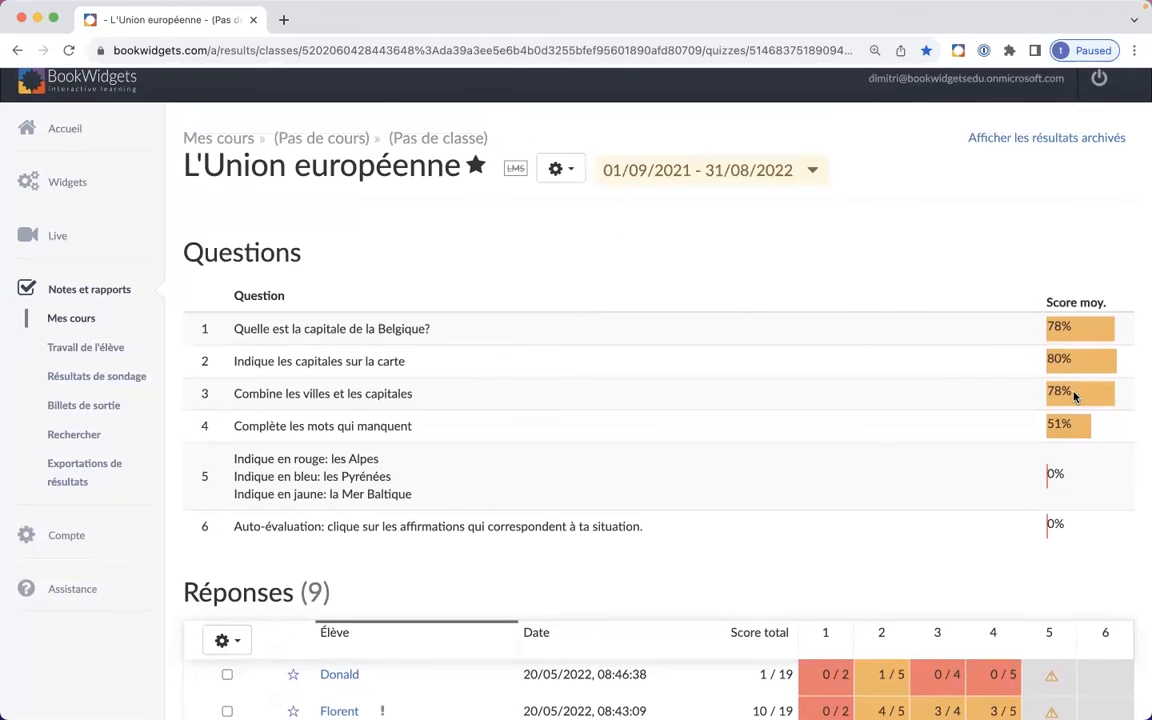
scroll(1075, 396, "up", 5)
scroll(861, 457, "right", 2)
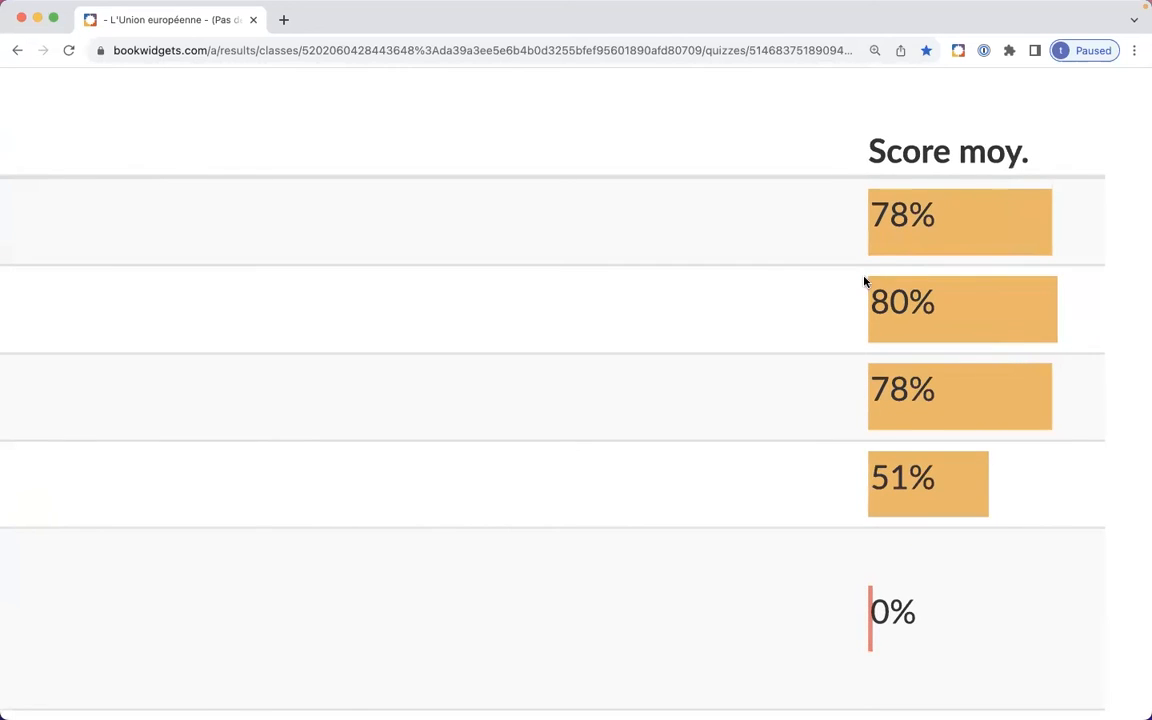
scroll(867, 279, "down", 3)
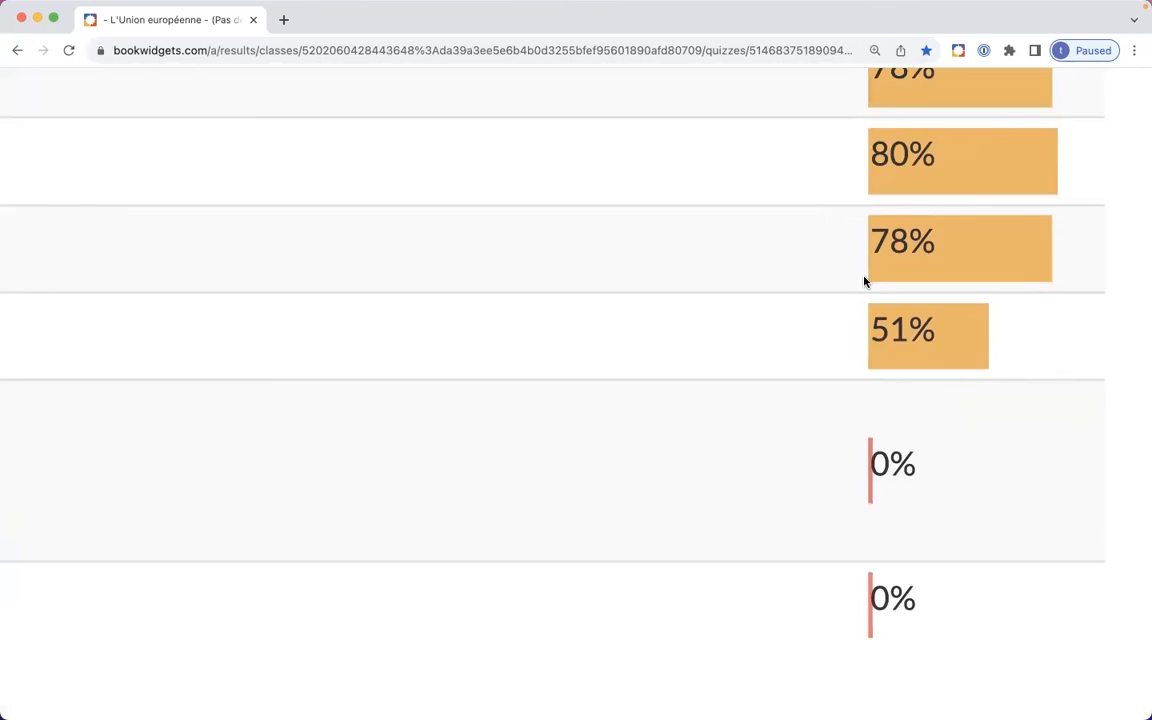
scroll(864, 281, "up", 4)
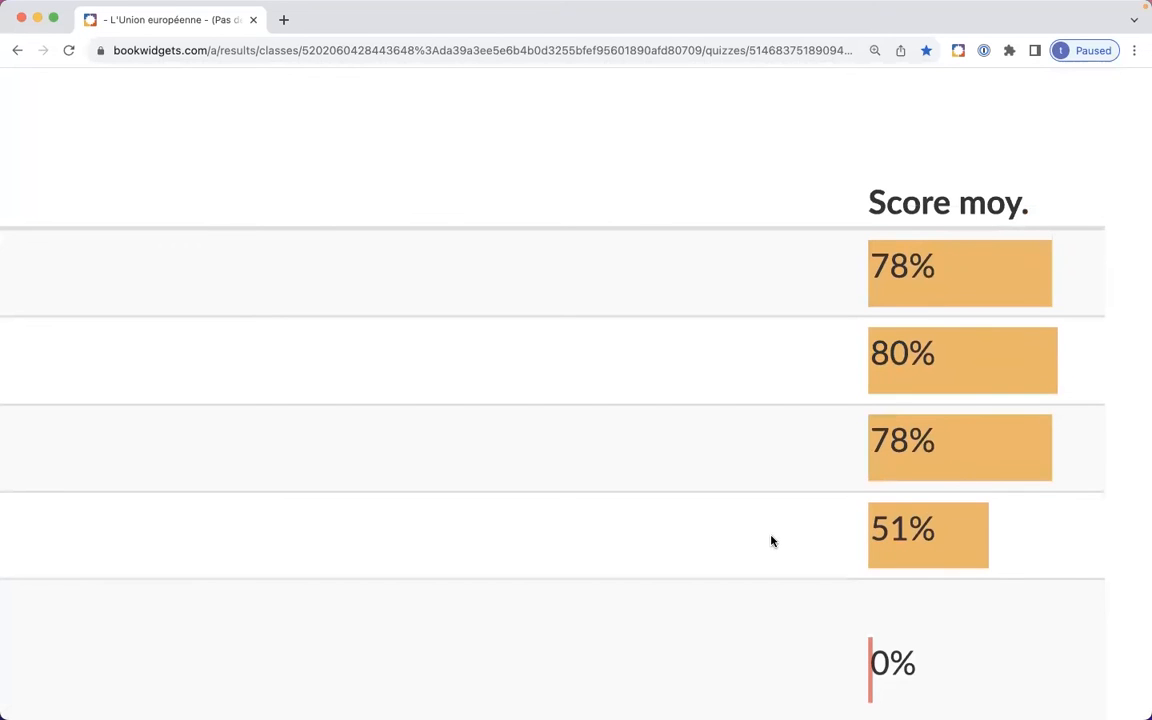
scroll(771, 541, "down", 5)
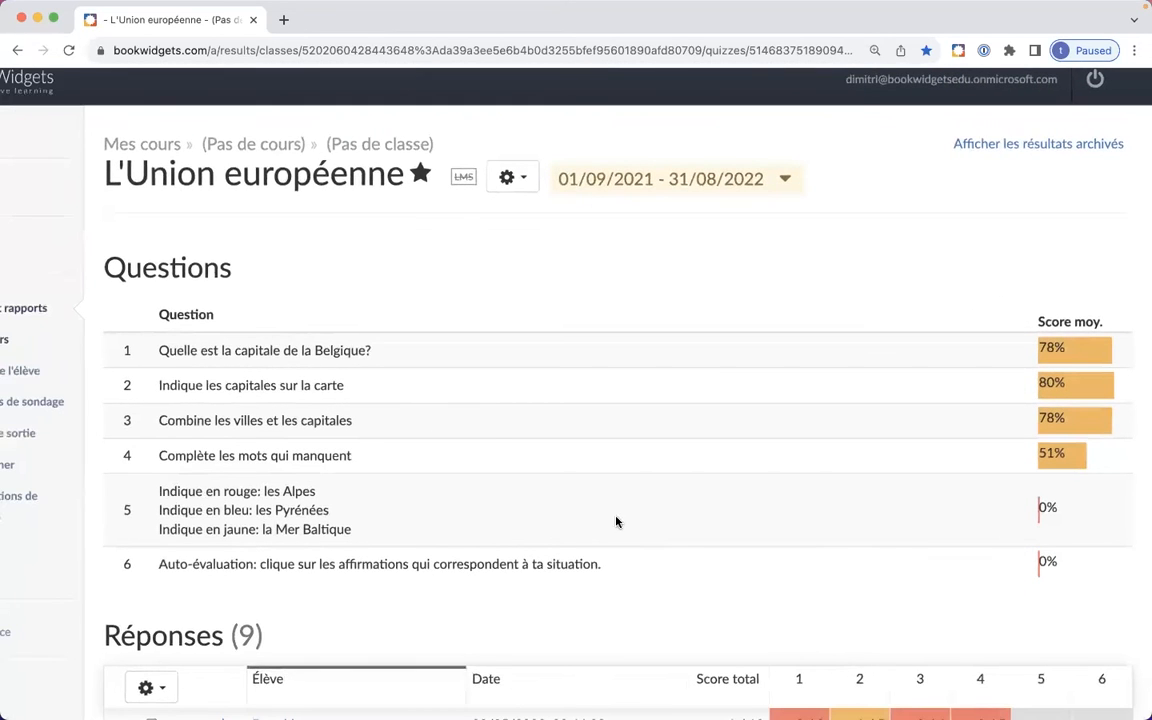
View the second listed student's corrected work, step to the following student and back, and close the detail view.
scroll(489, 424, "down", 5)
left_click(265, 540)
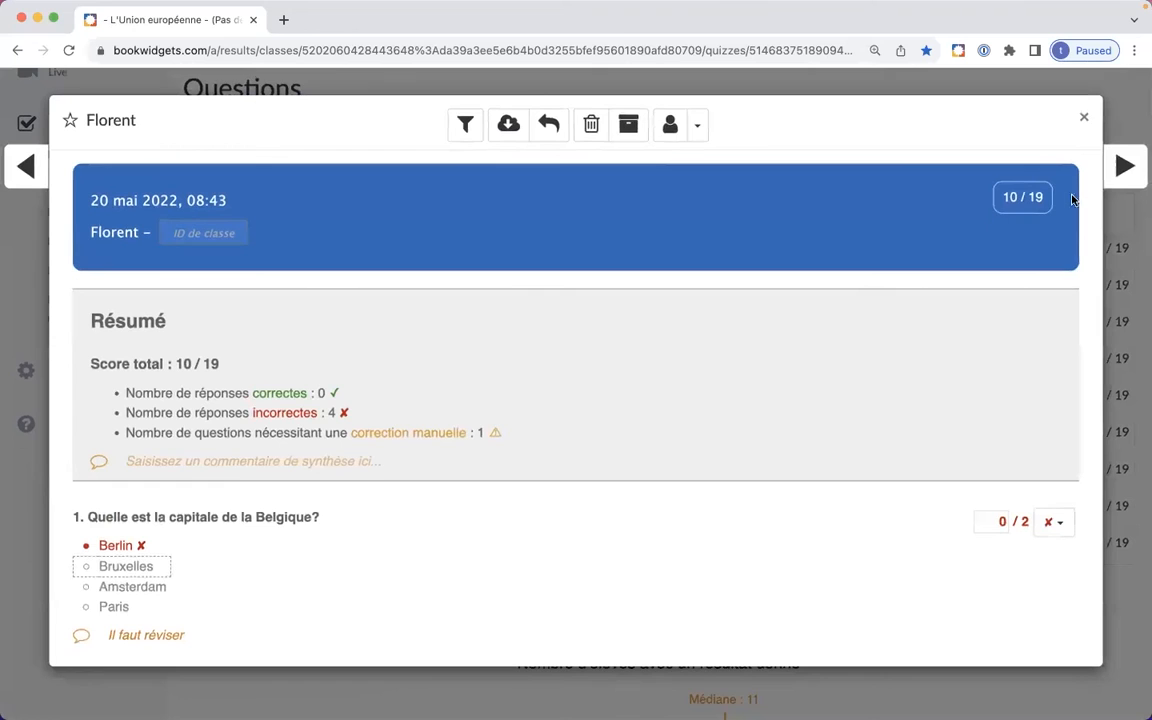
left_click(1125, 172)
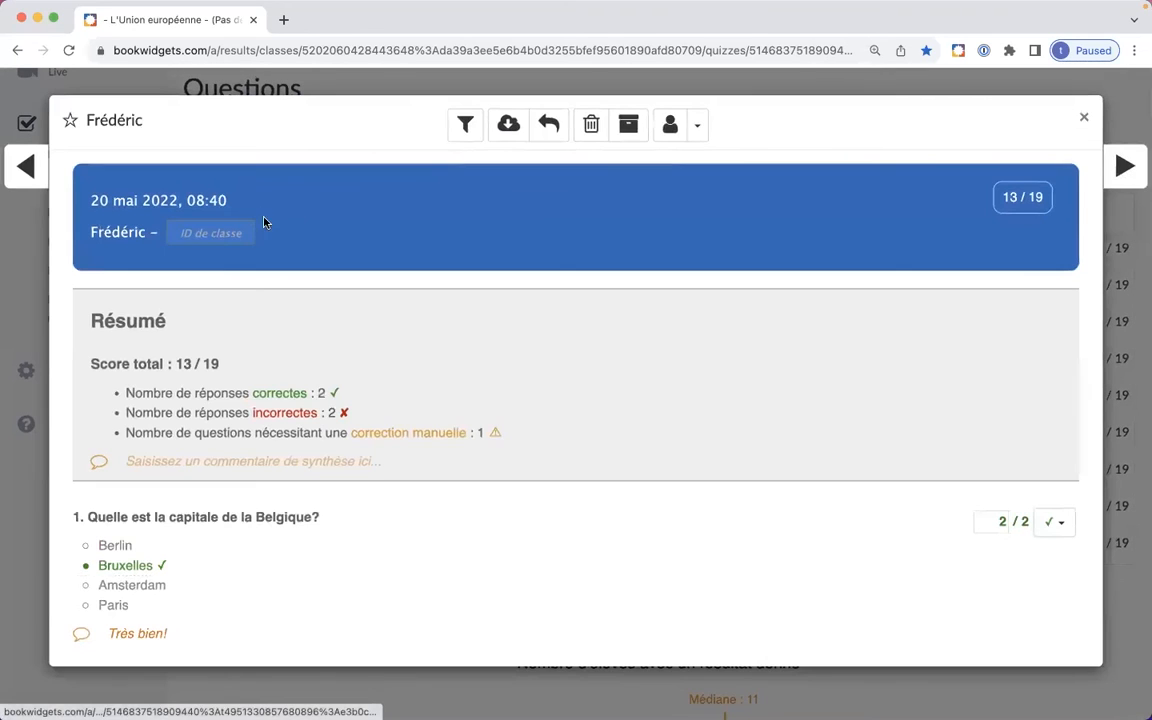
left_click(18, 185)
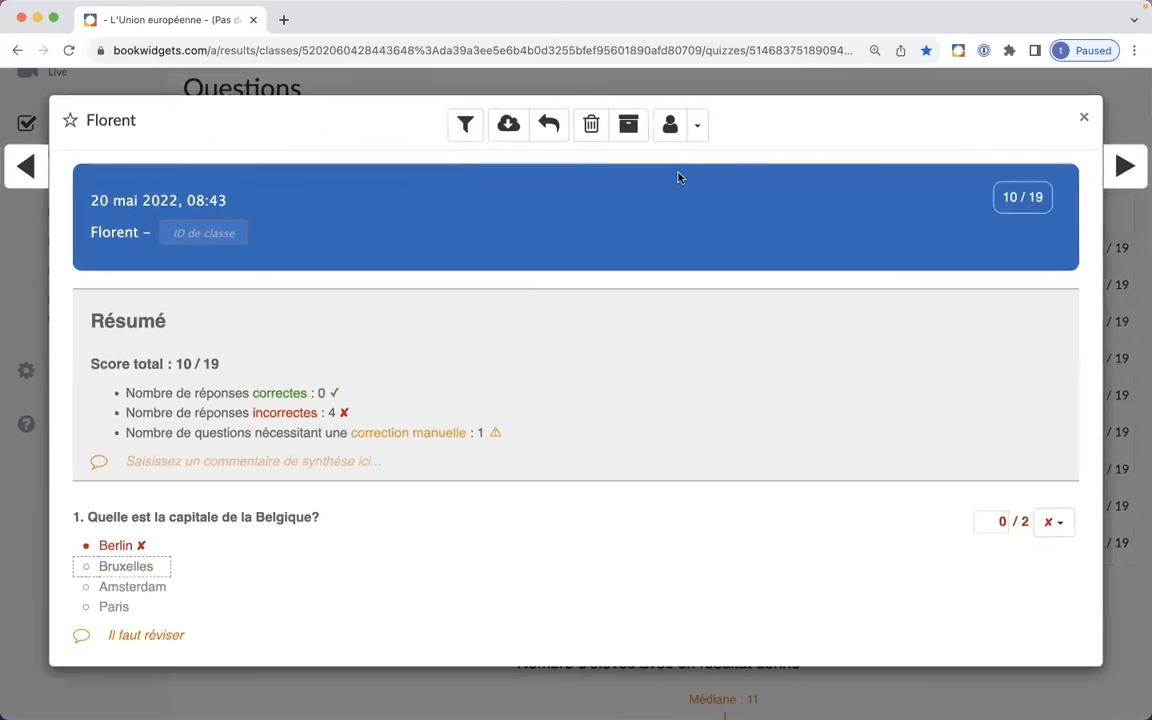
left_click(1083, 117)
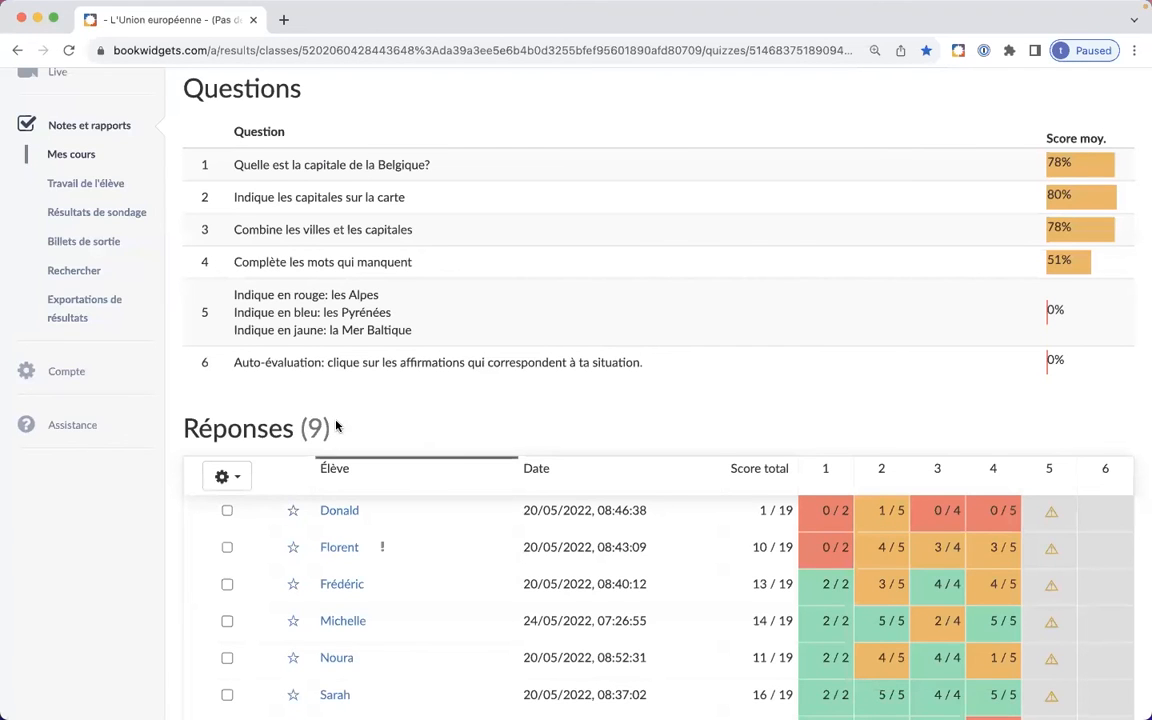
Examine all students' answers to question 1, "Quelle est la capitale de la Belgique?", in the per-question view.
scroll(335, 415, "up", 3)
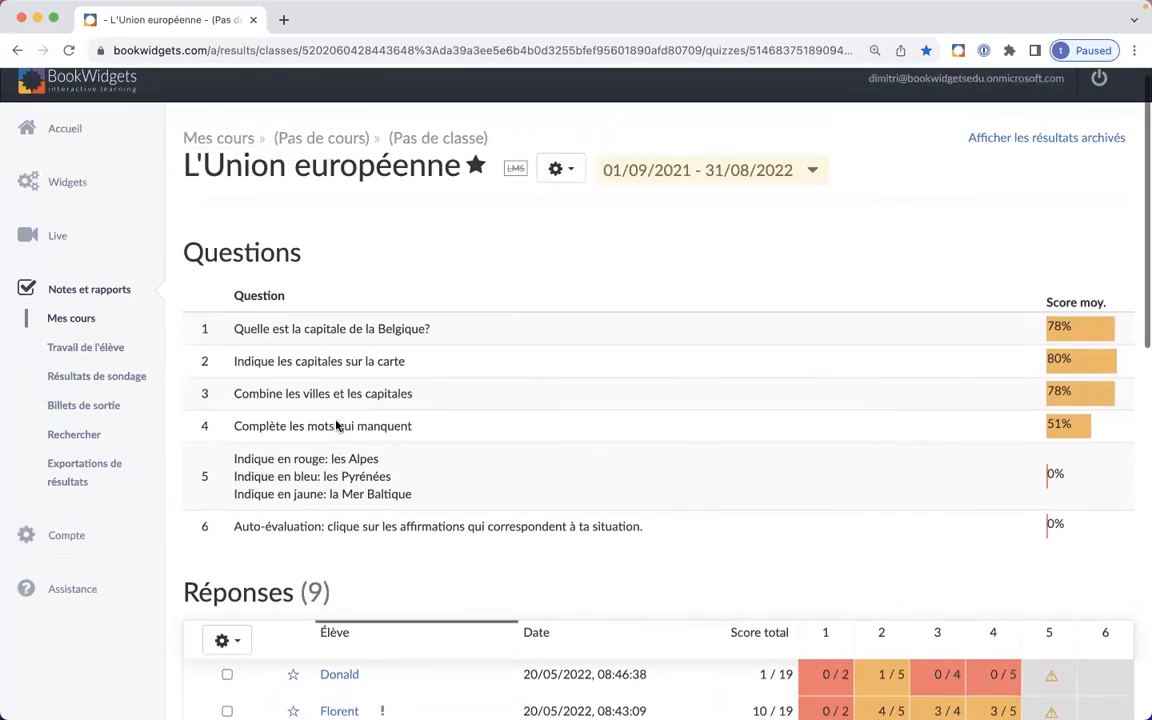
left_click(363, 334)
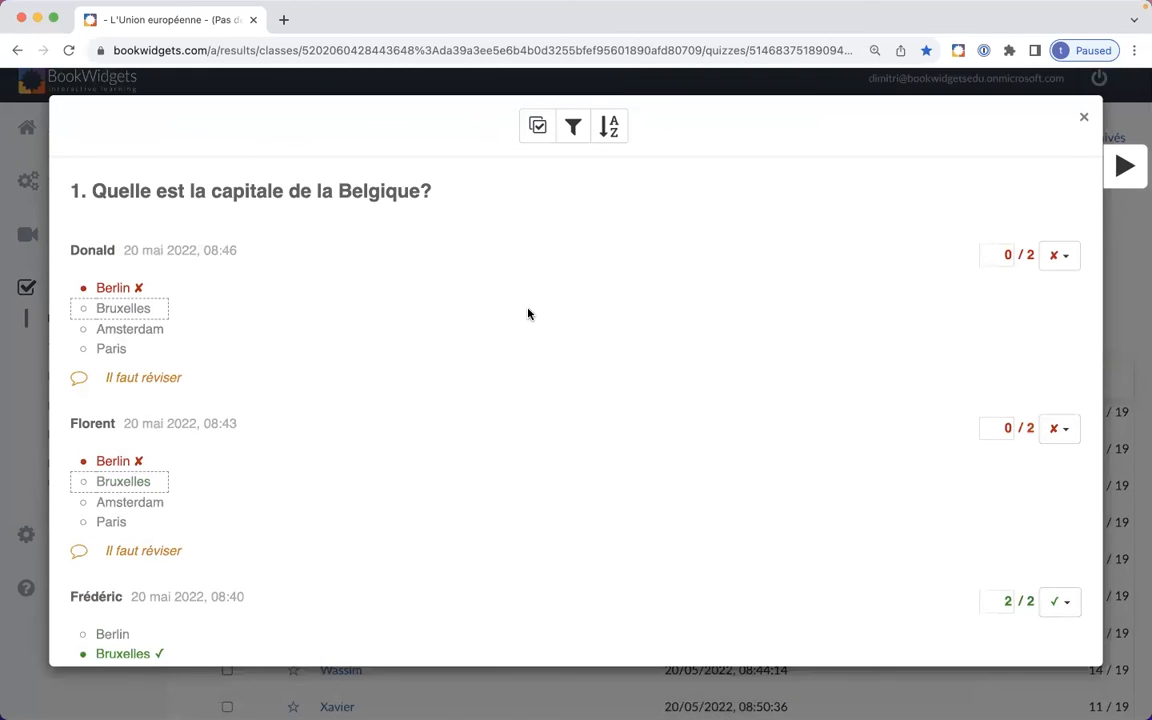
scroll(619, 282, "down", 3)
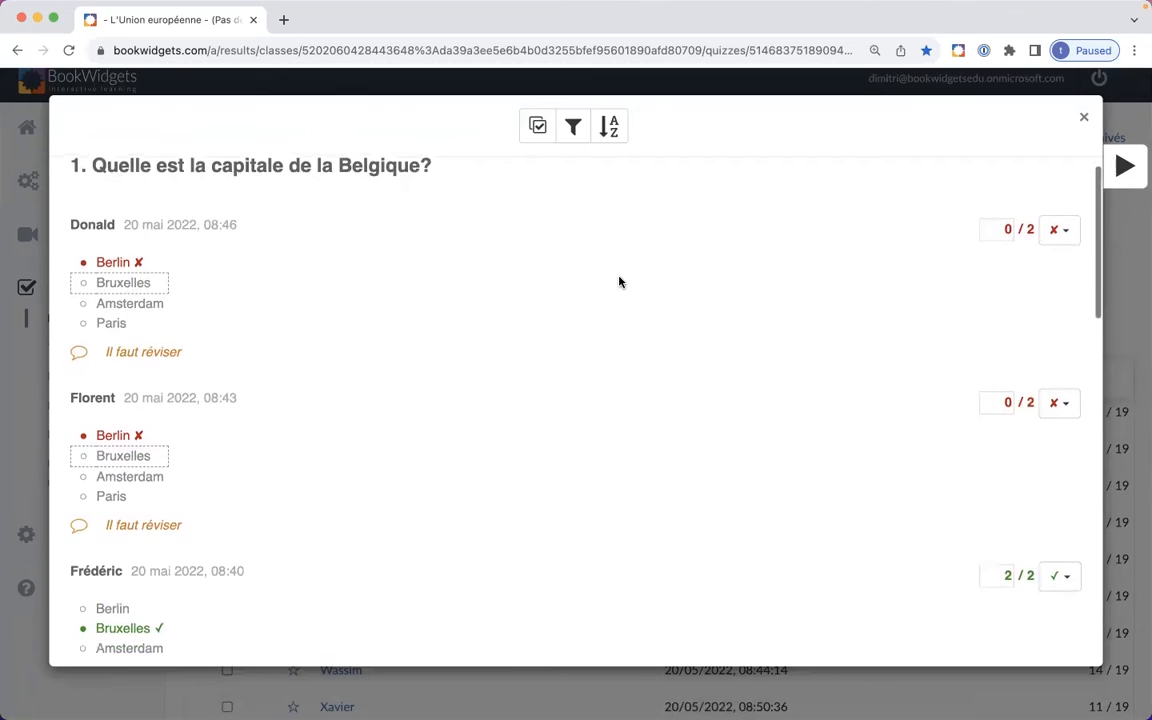
scroll(619, 282, "down", 5)
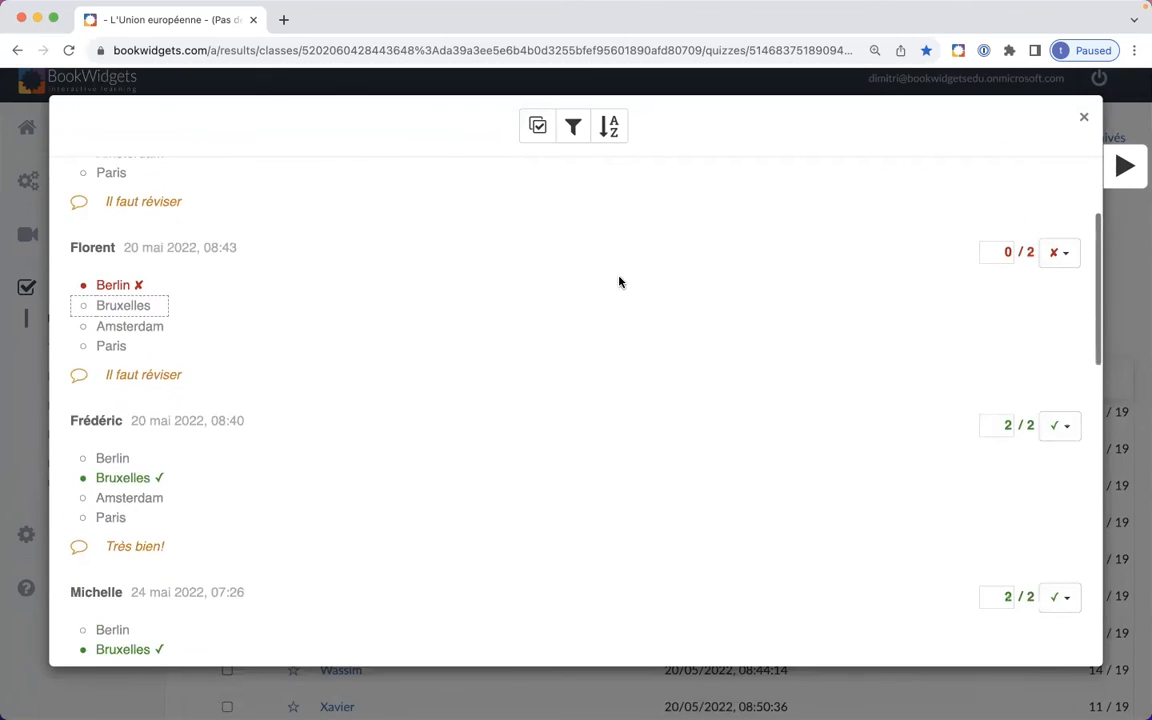
scroll(619, 282, "down", 4)
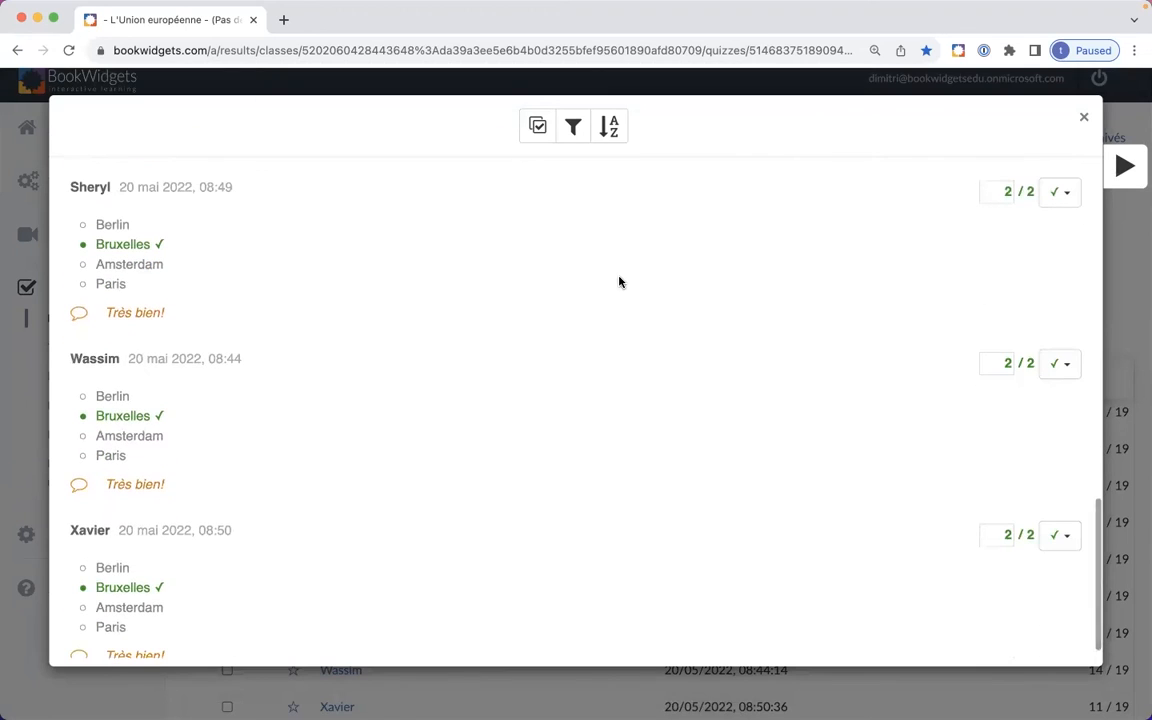
scroll(619, 282, "down", 1)
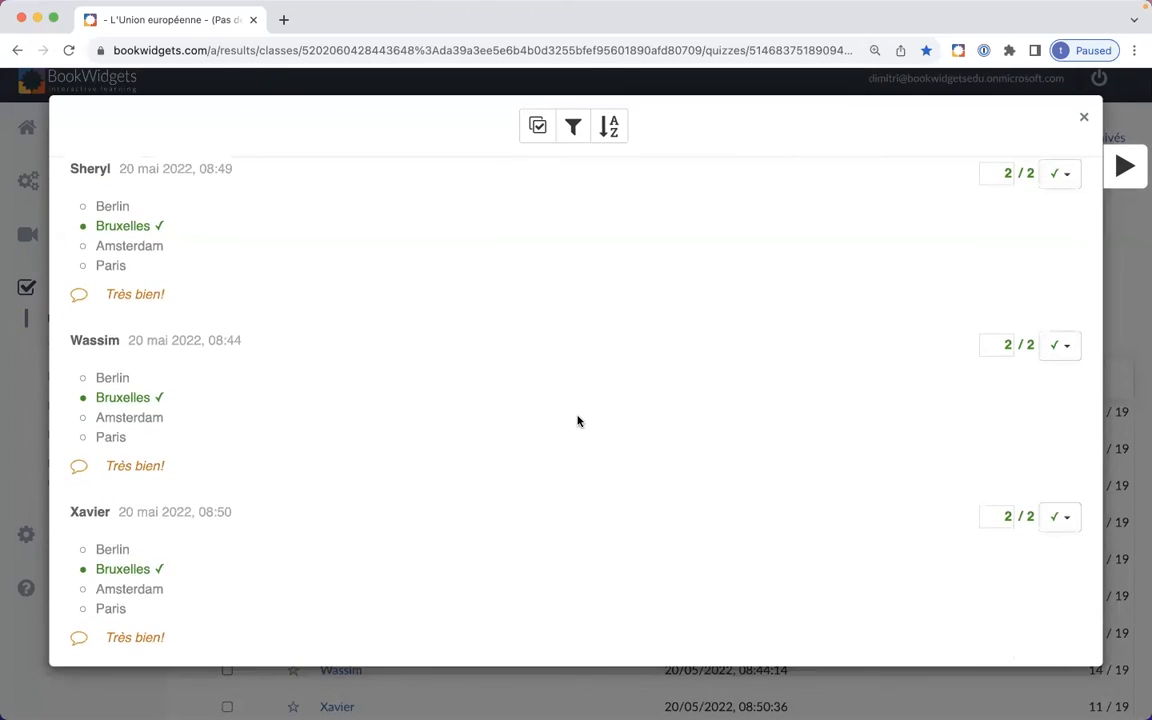
scroll(577, 421, "up", 6)
scroll(577, 421, "up", 5)
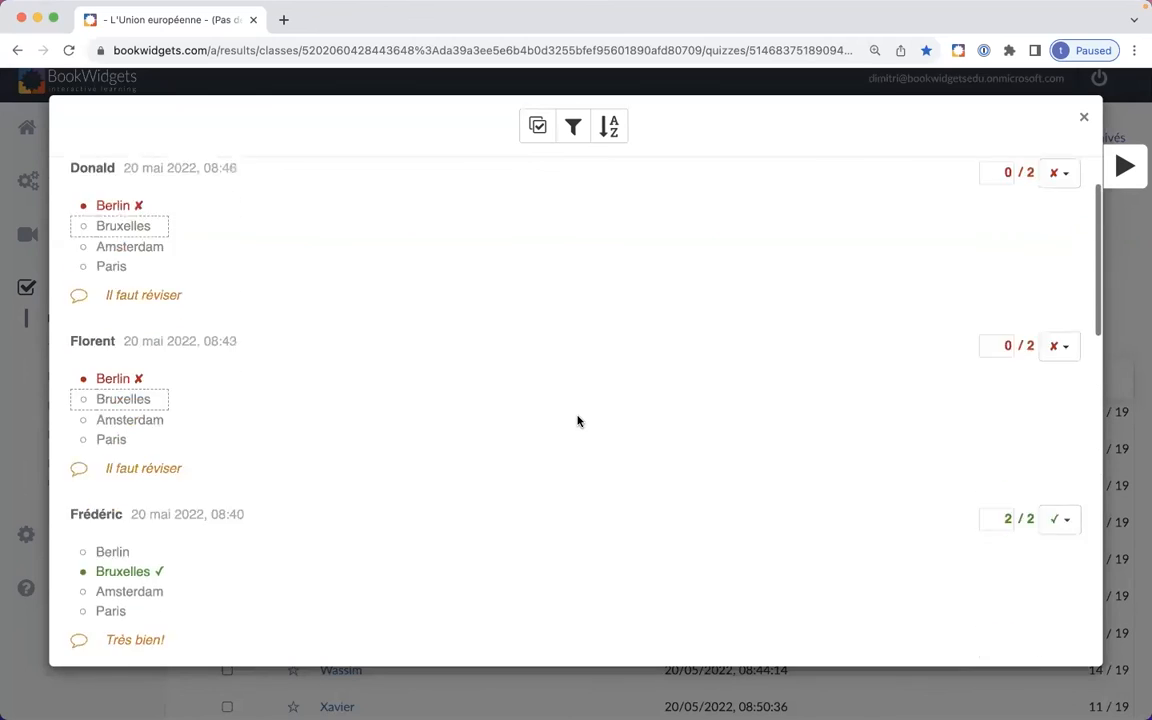
scroll(577, 421, "down", 1)
scroll(577, 421, "up", 1)
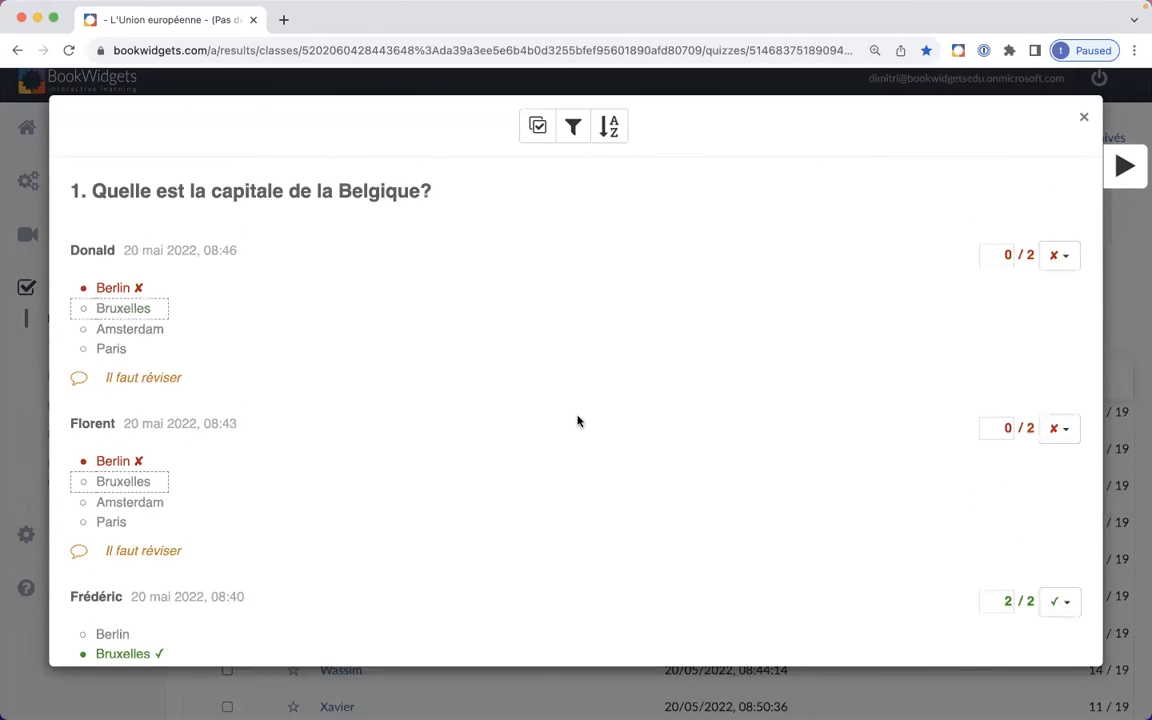
Hide the correct answers to question 1 and group the identical remaining answers together.
left_click(572, 127)
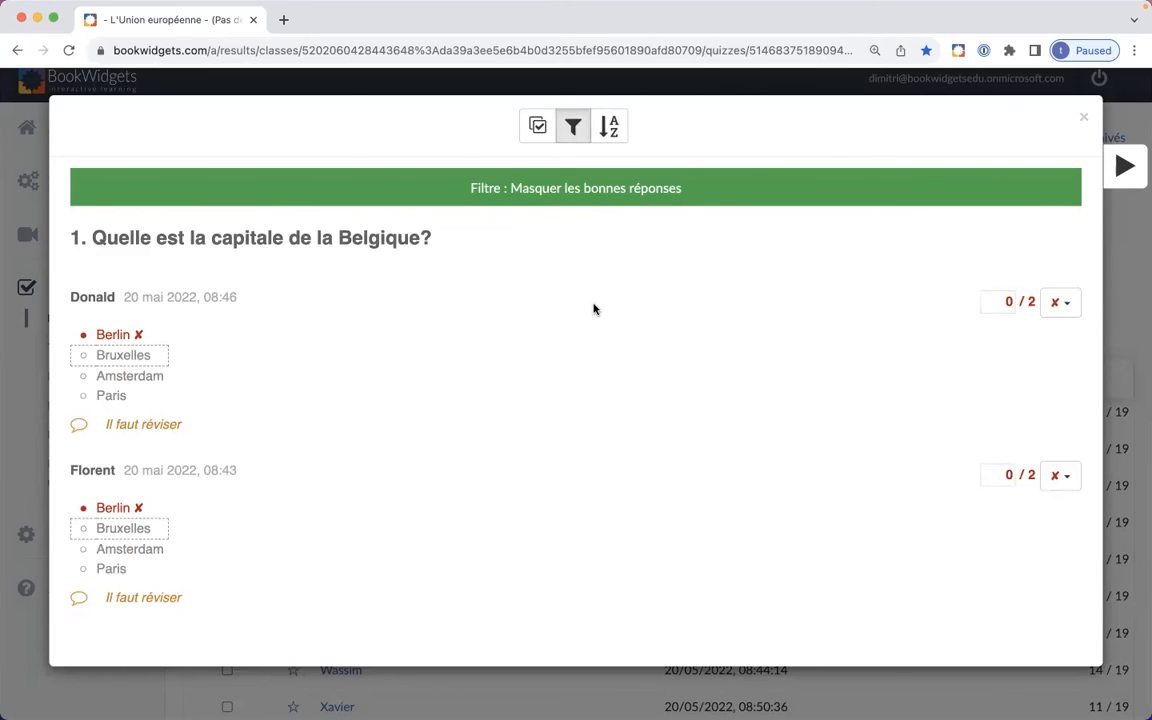
left_click(537, 126)
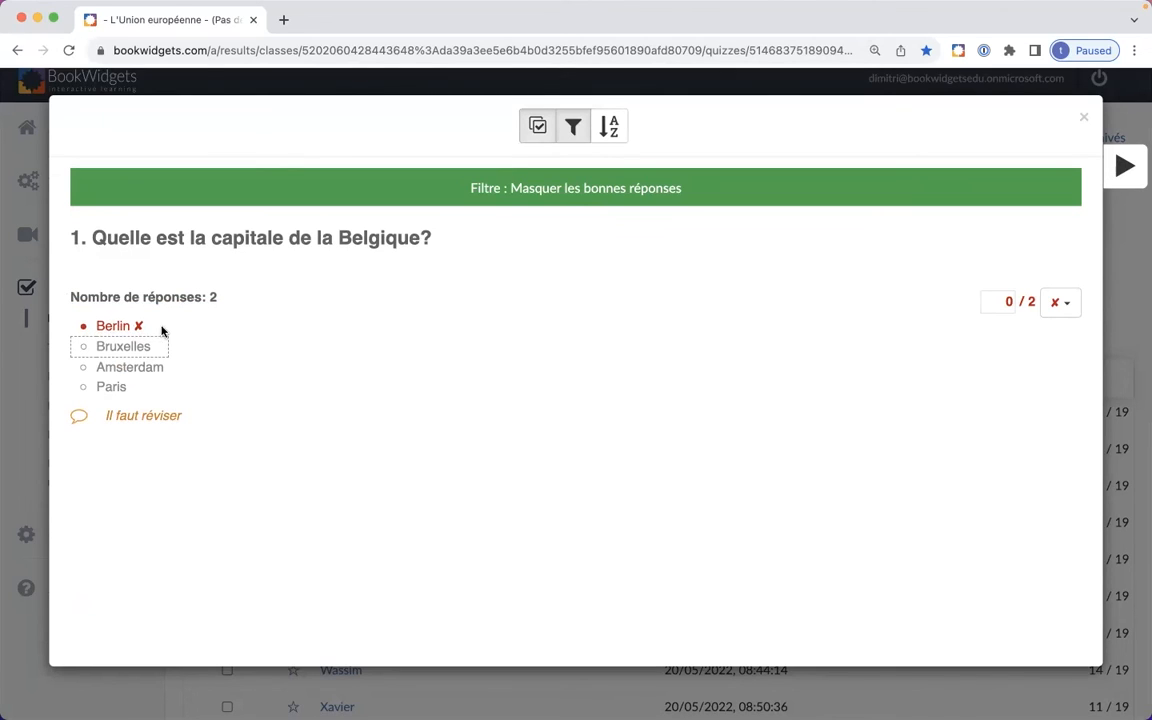
Open the shared comment "Il faut réviser" on the grouped Berlin answers for editing.
left_click(176, 416)
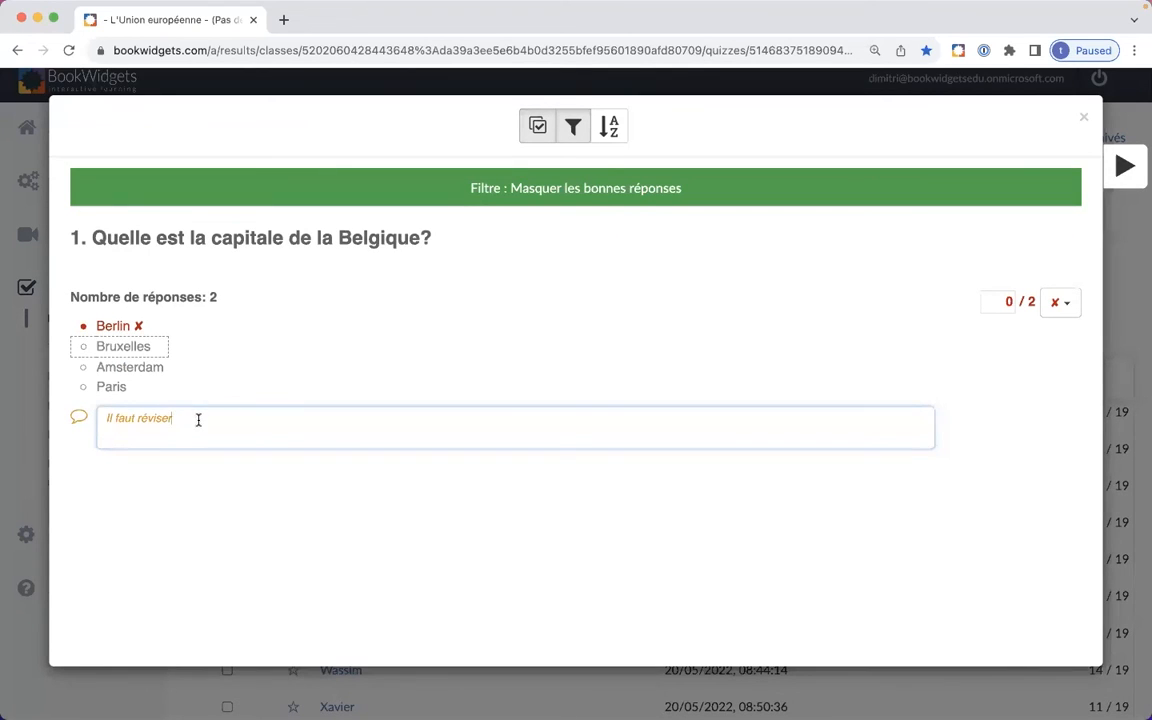
left_click_drag(200, 420, 28, 425)
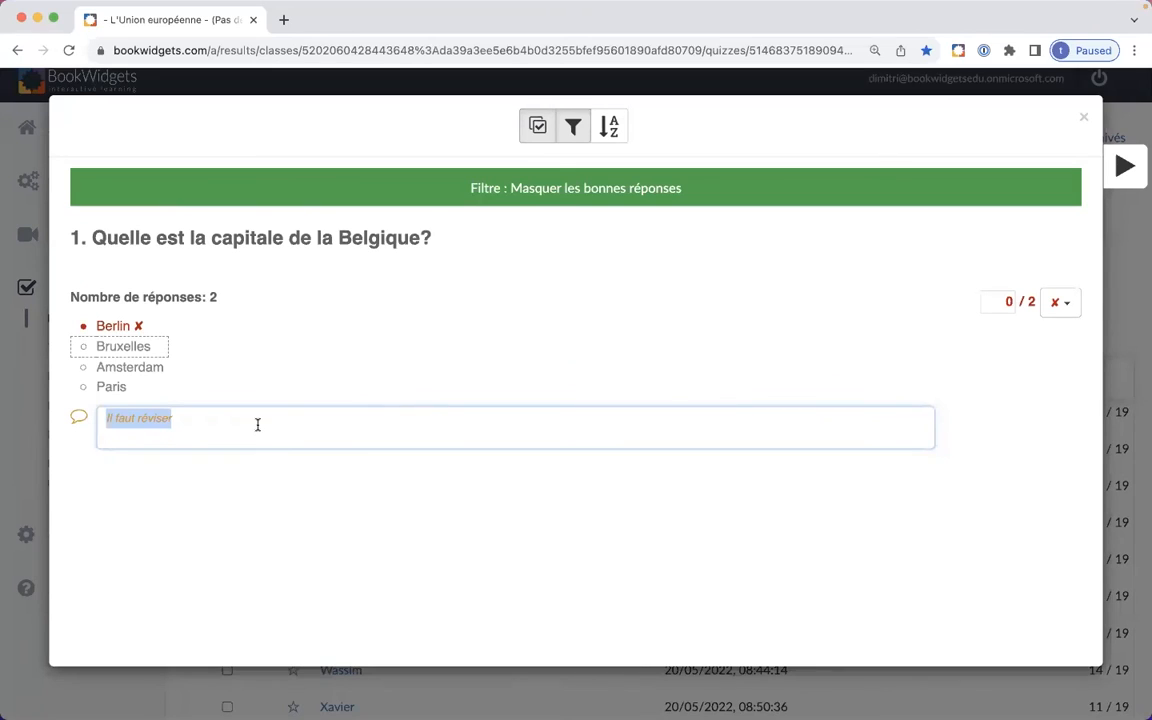
left_click(500, 315)
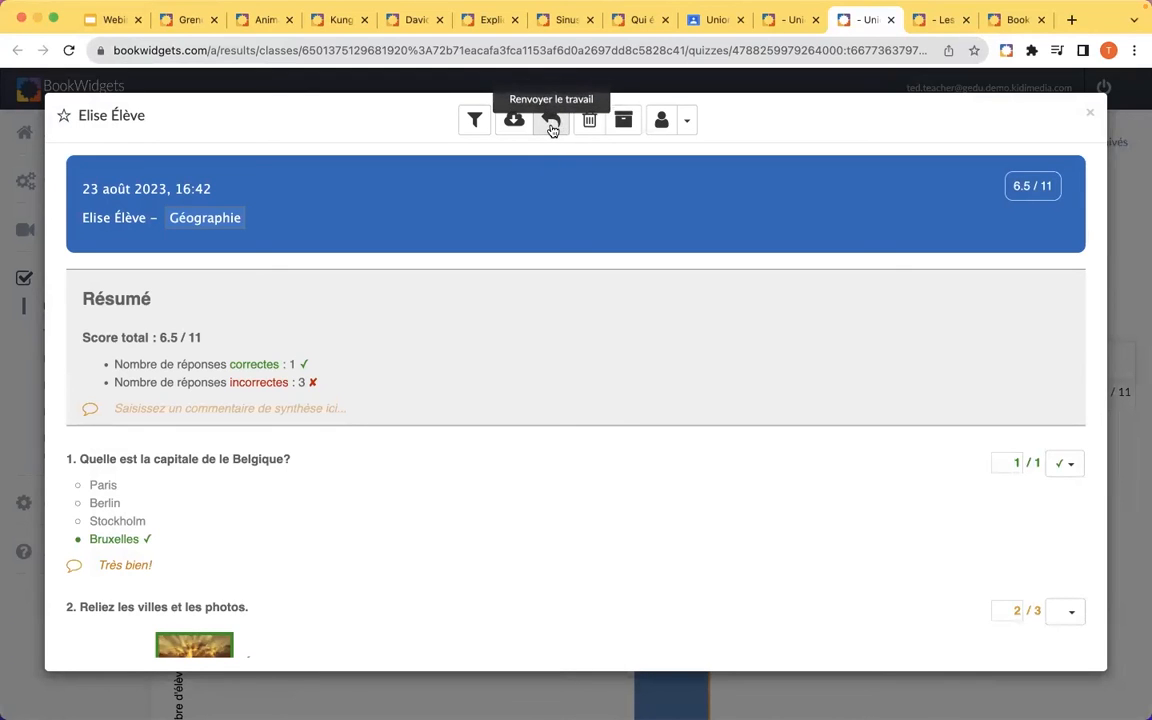
Return the corrected "Union européenne" work to the Géographie student without sending an e-mail copy.
left_click(551, 122)
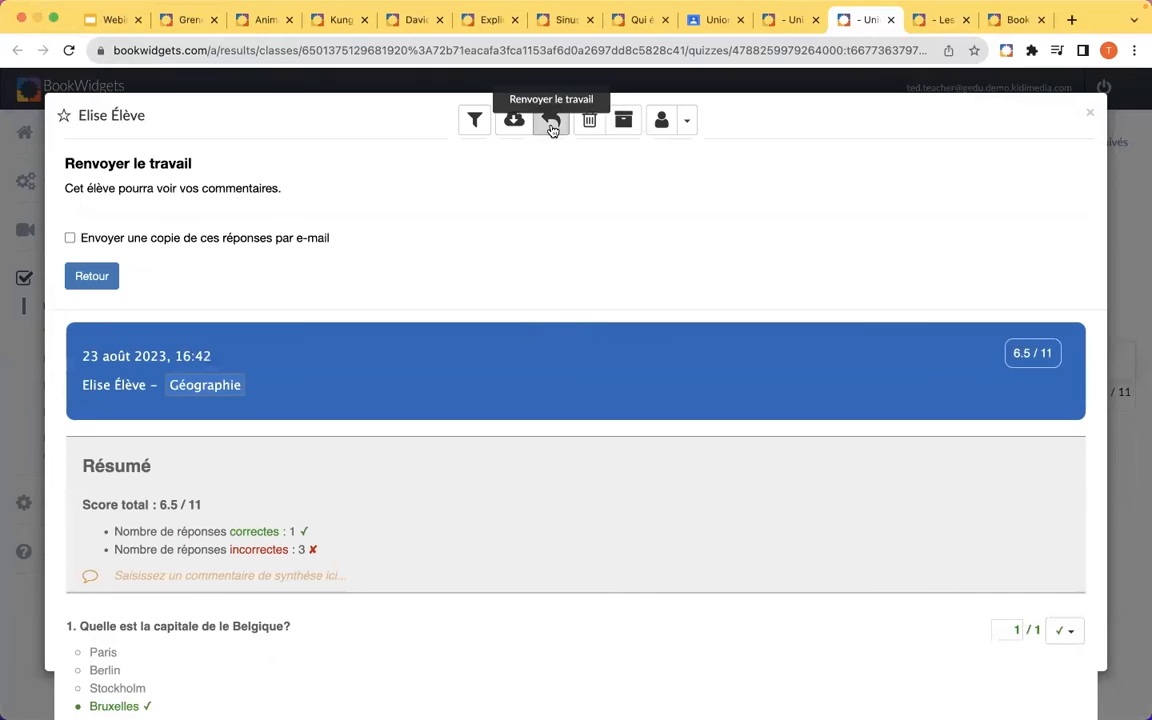
left_click(92, 278)
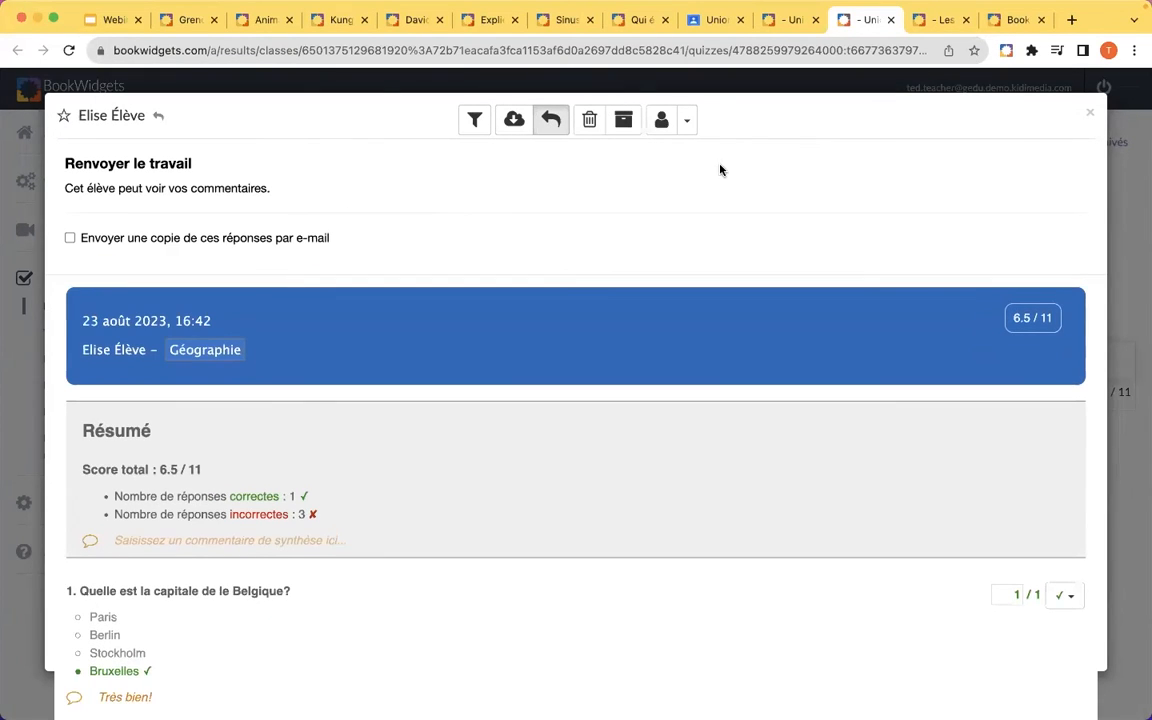
Close the open work and return the student's "Union européenne" result directly from the Réponses list.
left_click(1090, 112)
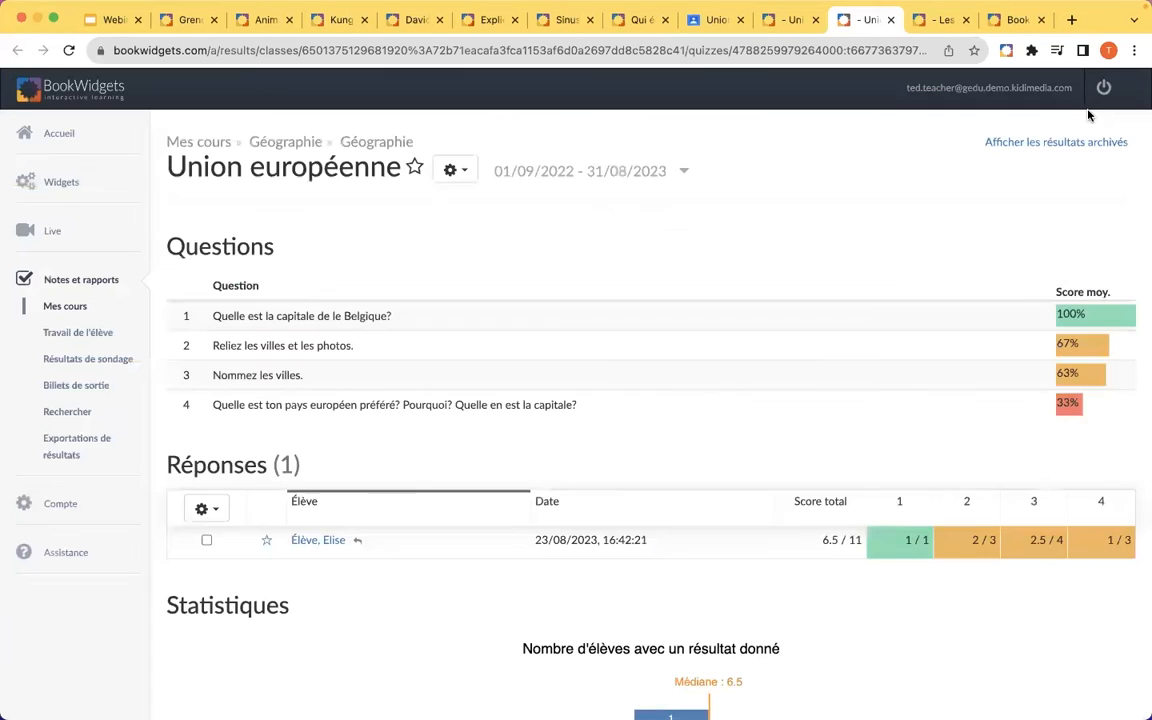
left_click(206, 542)
left_click(208, 510)
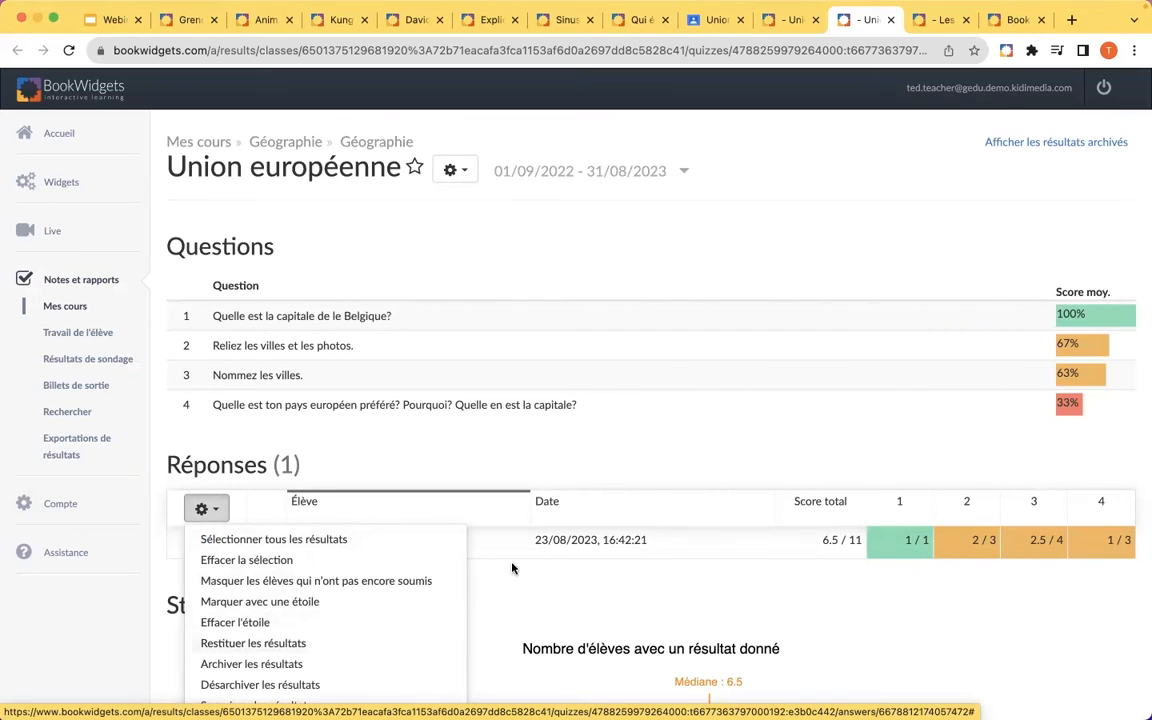
left_click(280, 646)
mouse_move(357, 547)
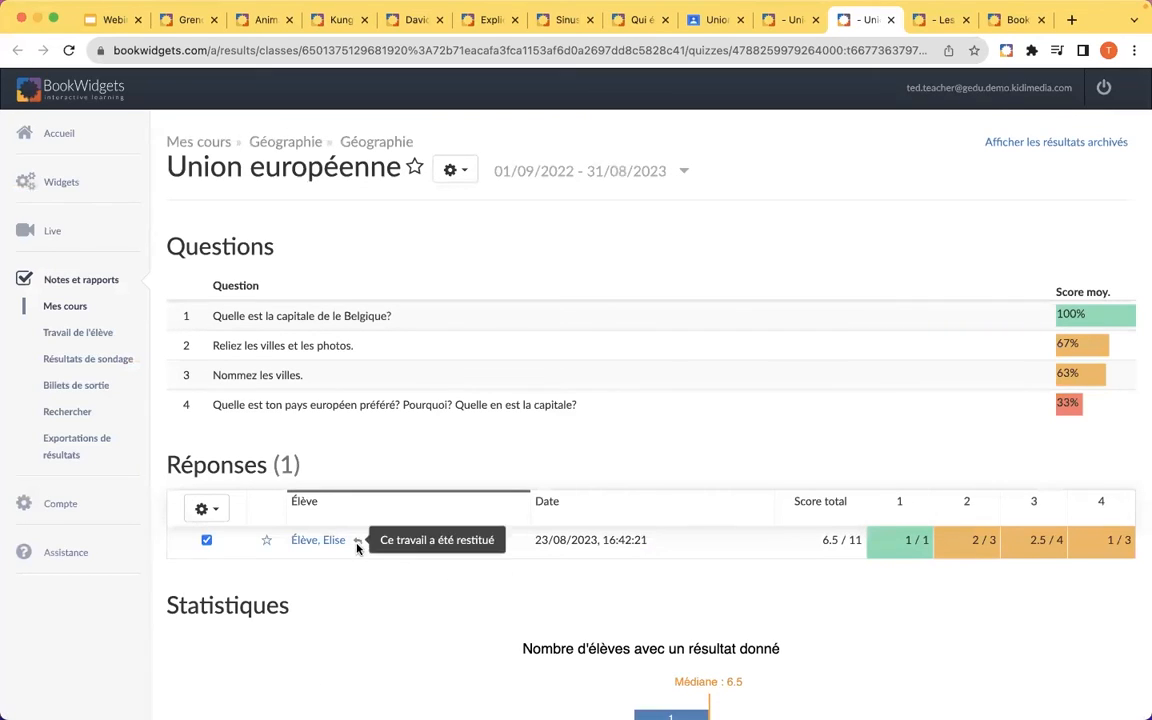
scroll(357, 547, "up", 5)
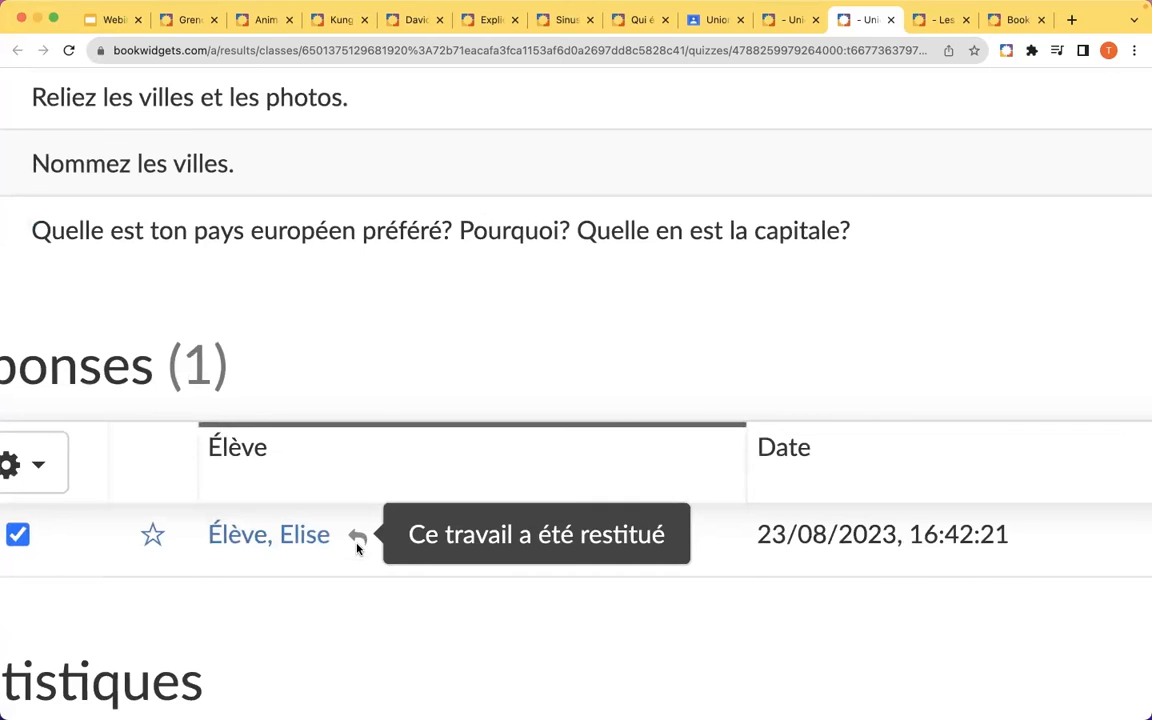
scroll(359, 548, "down", 5)
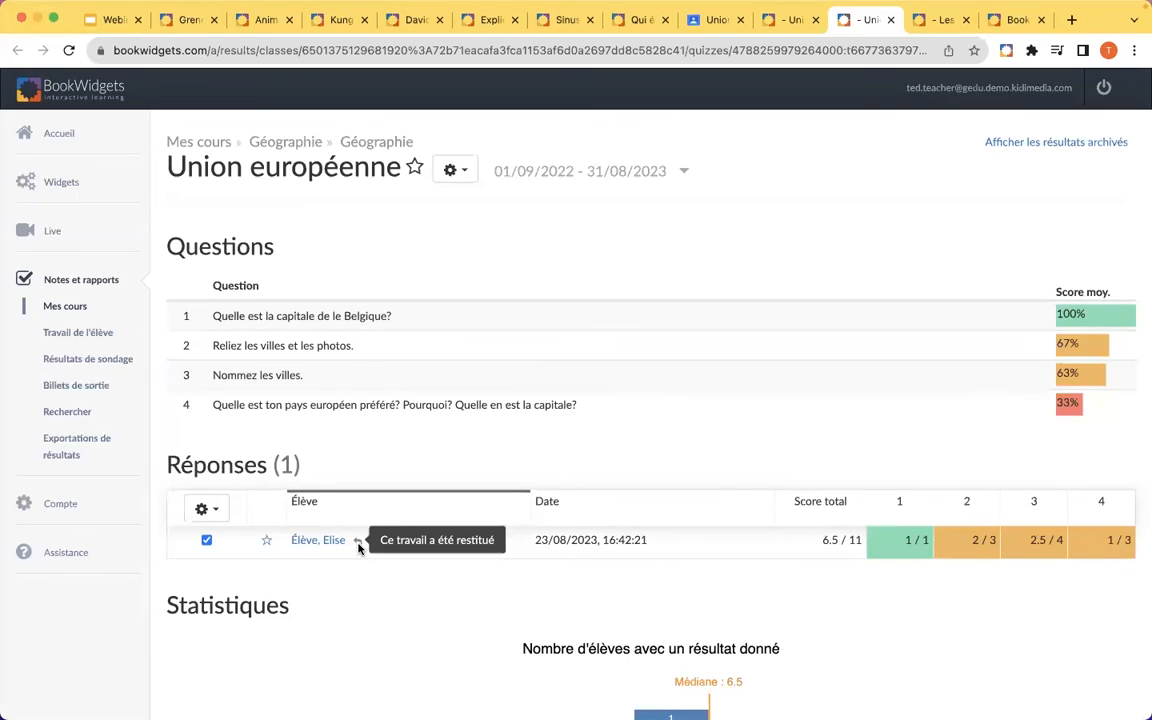
Reopen the student's returned work from the Réponses list, check its summary and first questions, and close it.
left_click(310, 540)
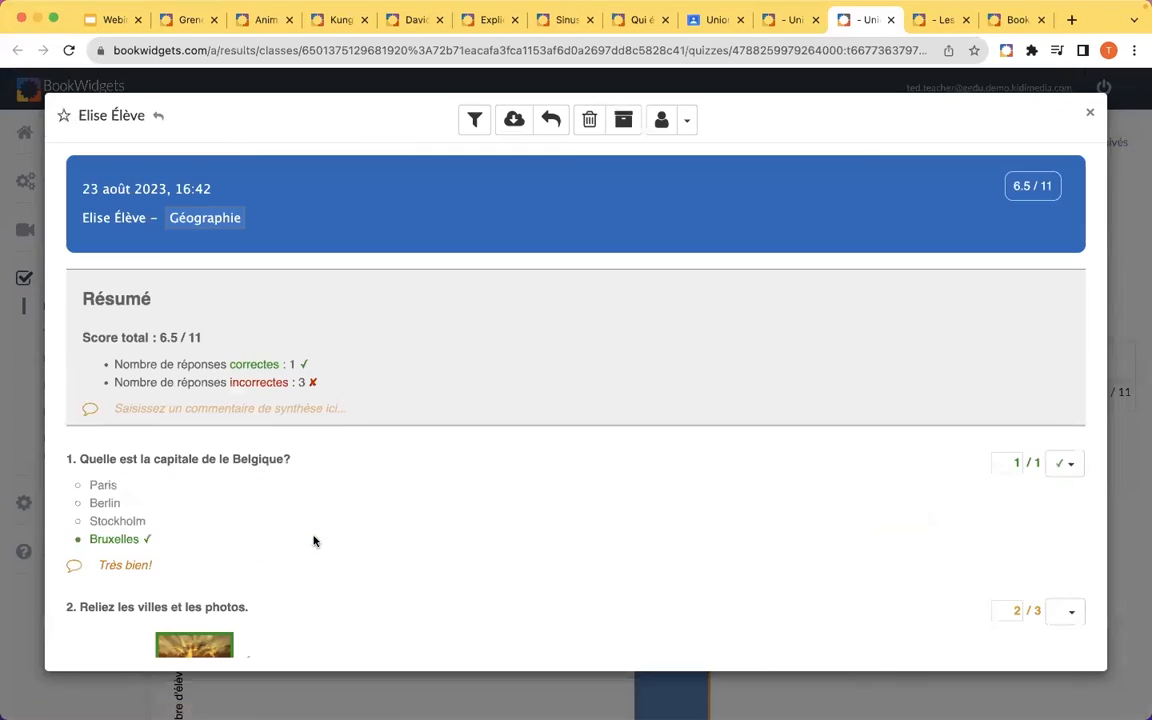
scroll(521, 379, "down", 2)
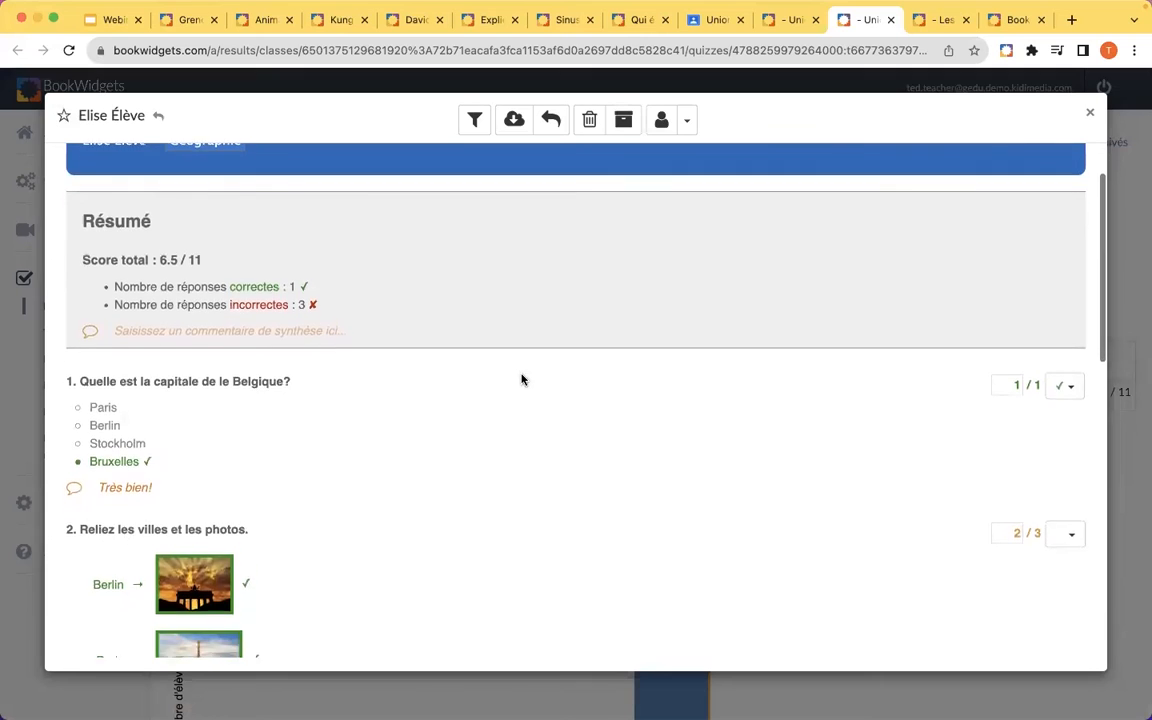
scroll(521, 379, "up", 2)
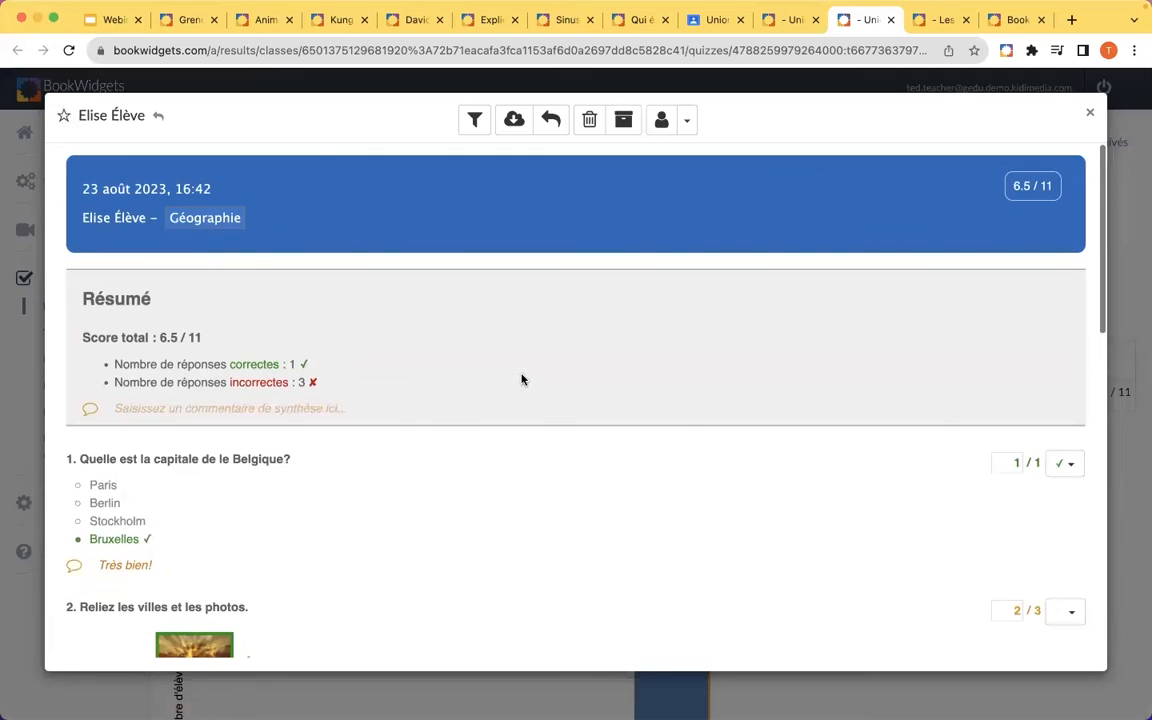
left_click(1091, 116)
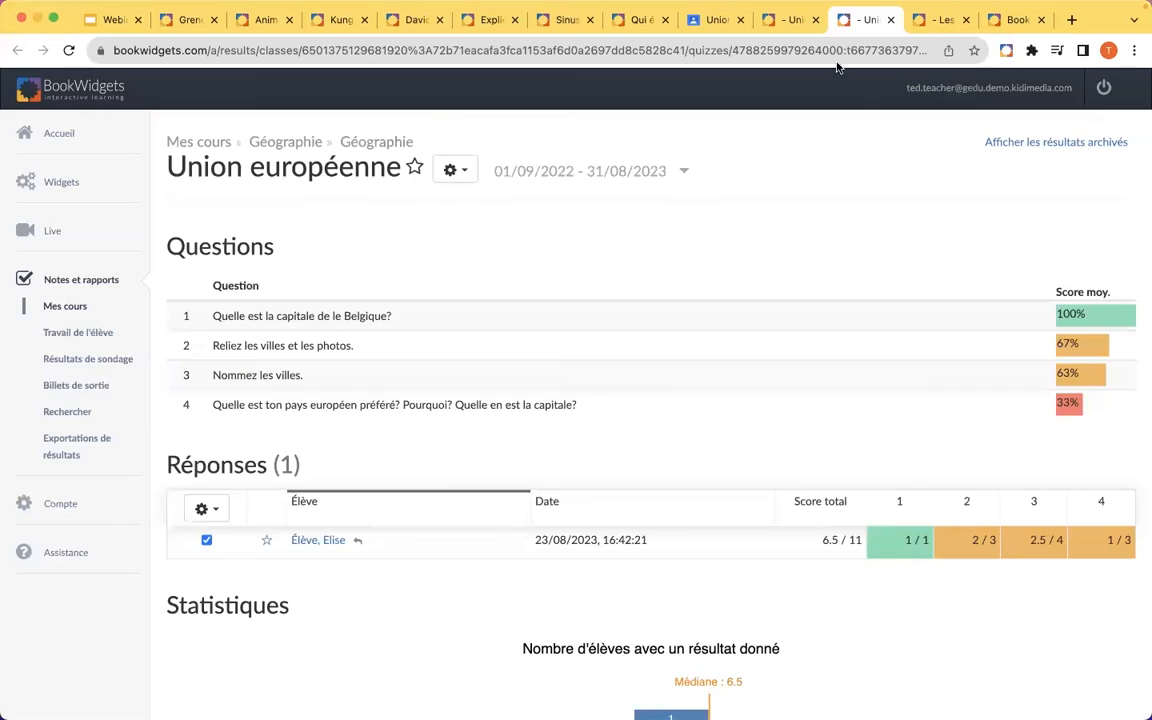
Switch to Google Classroom and return the submitted "Union européenne" assignment to the student without a private comment.
left_click(726, 25)
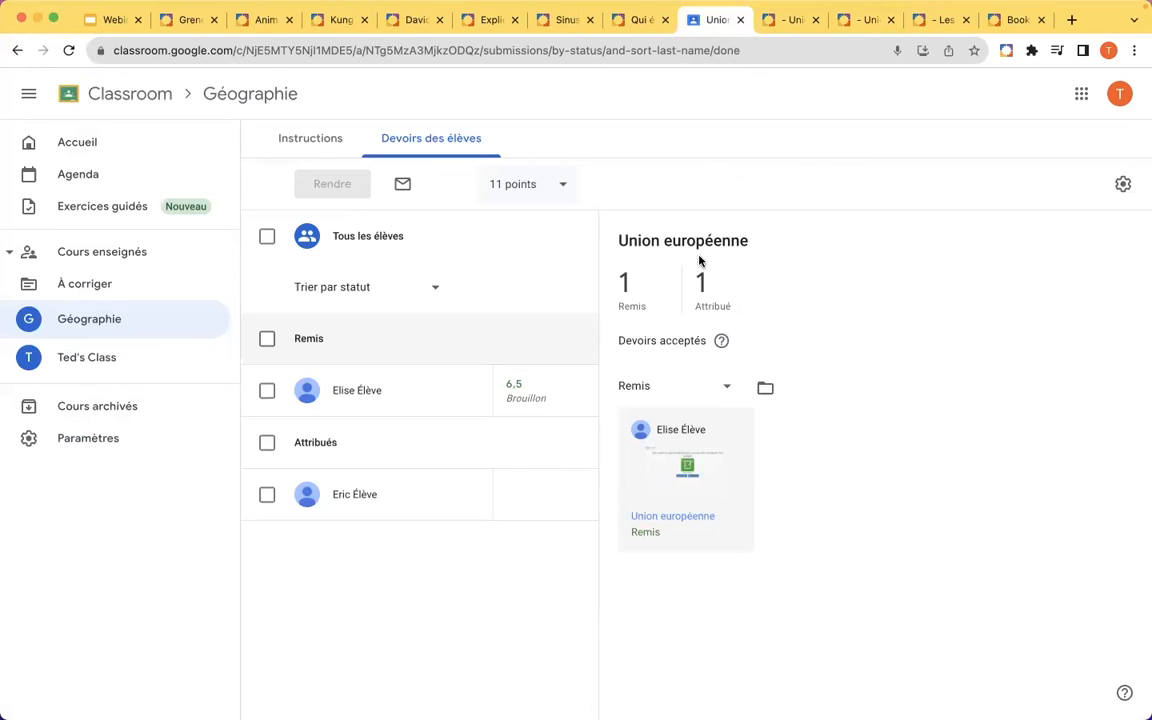
left_click(267, 392)
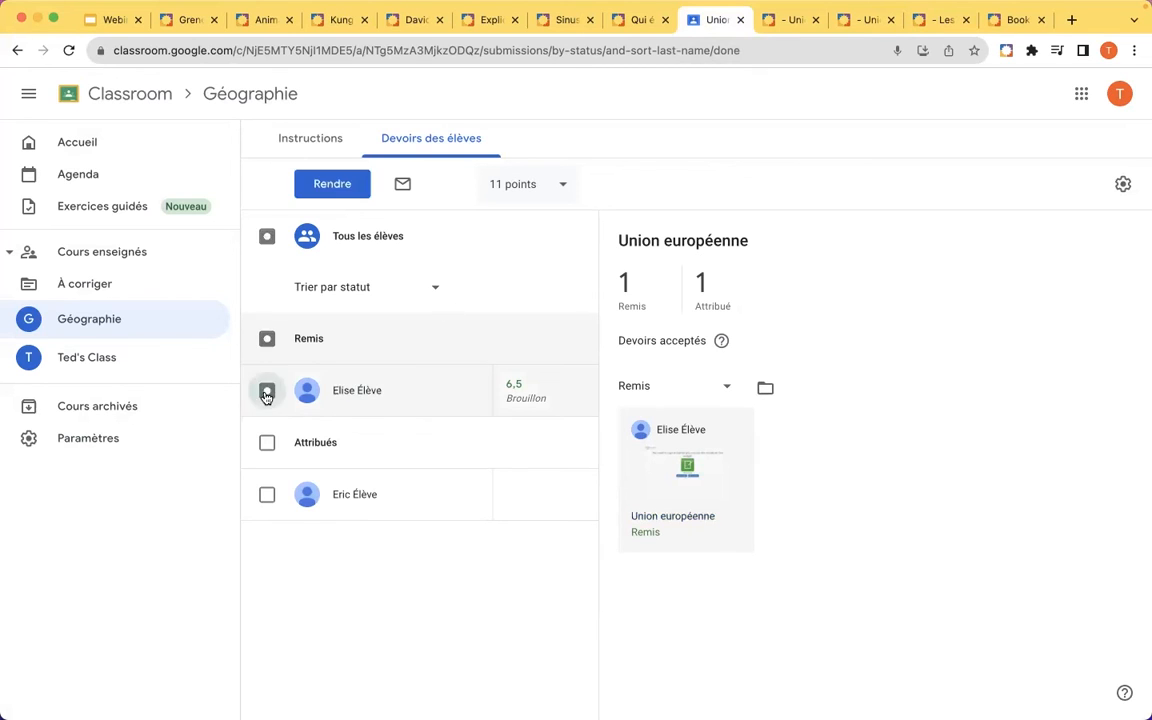
left_click(325, 185)
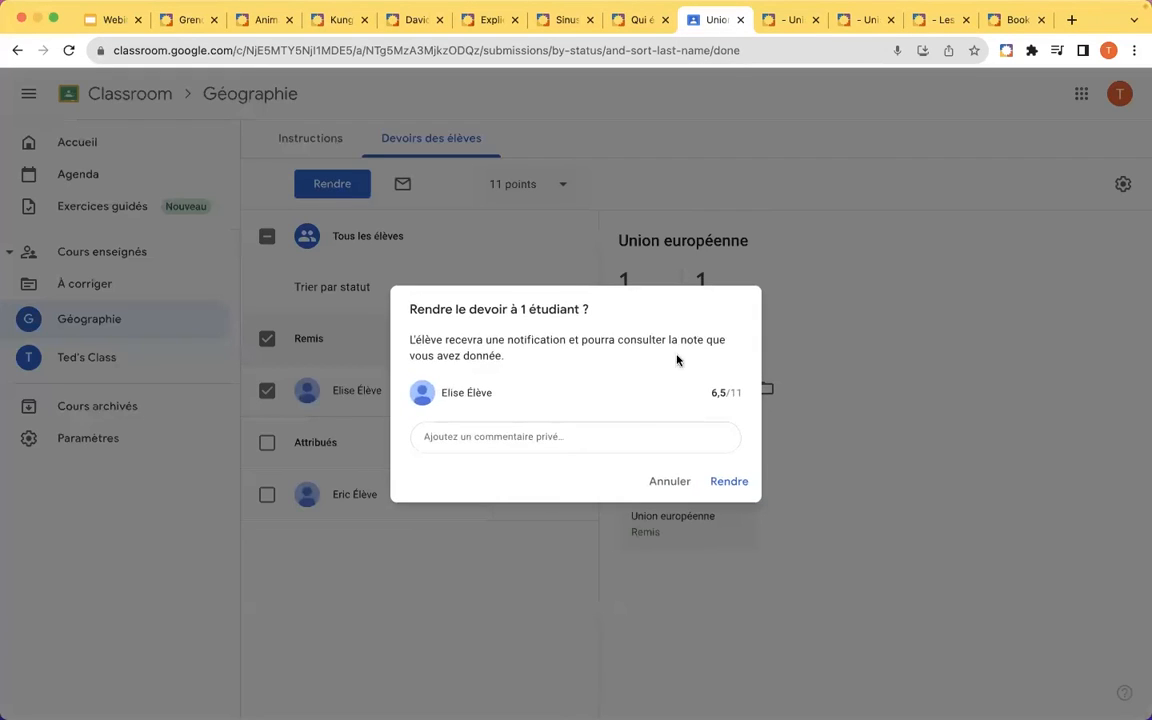
left_click(587, 450)
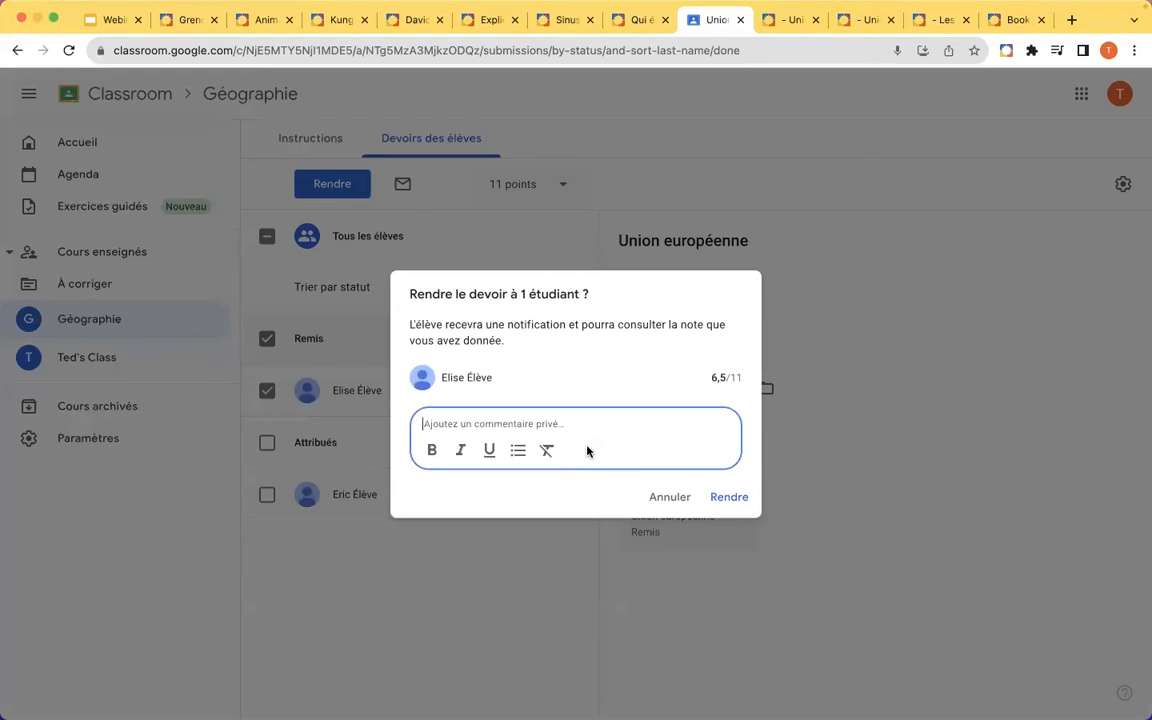
left_click(730, 505)
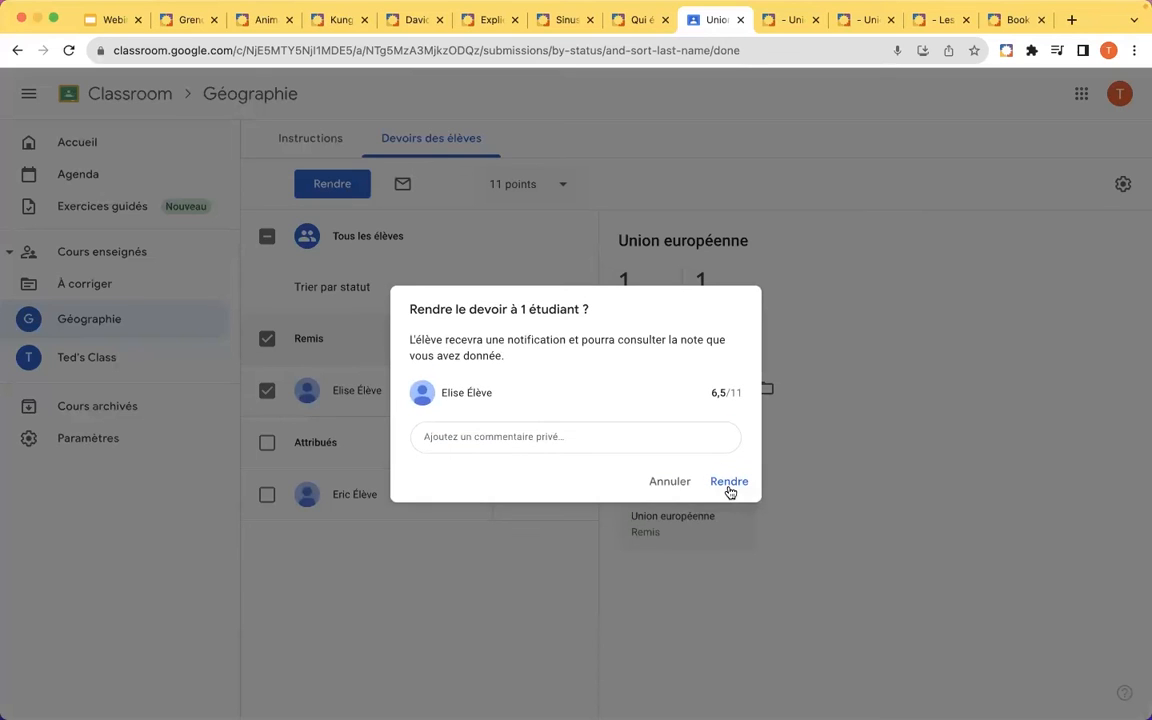
left_click(730, 484)
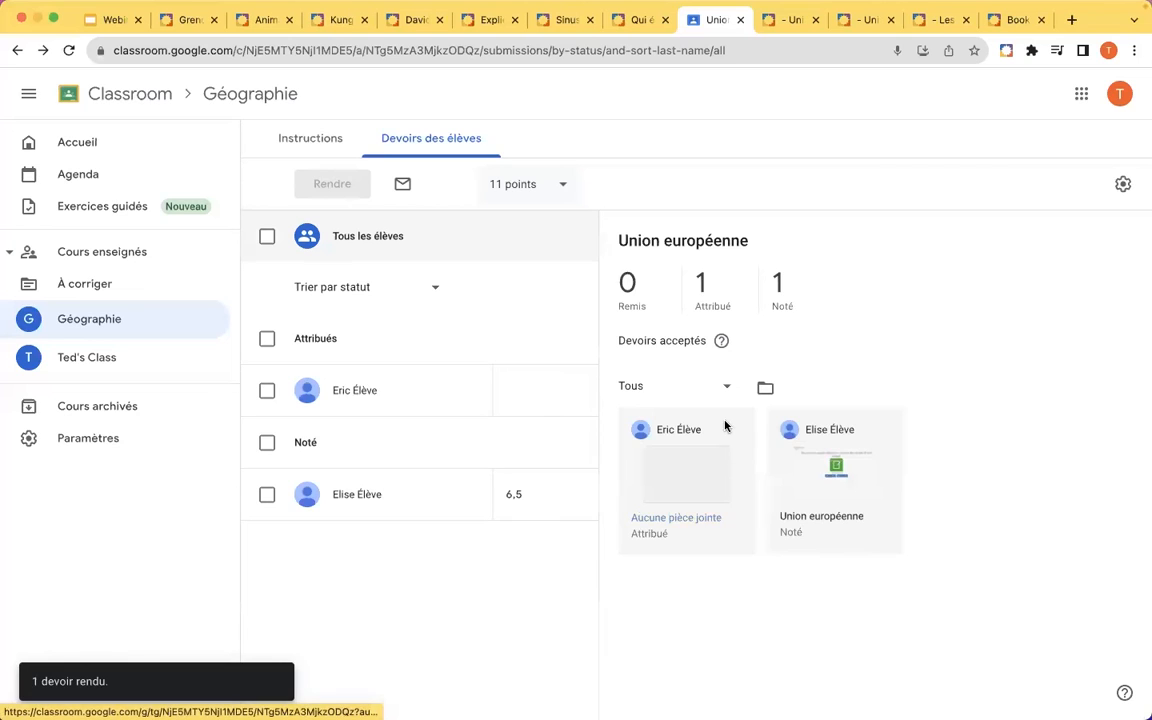
Switch to the student's Google Classroom, open the "Union européenne" assignment details and check the grade.
key("super+Tab")
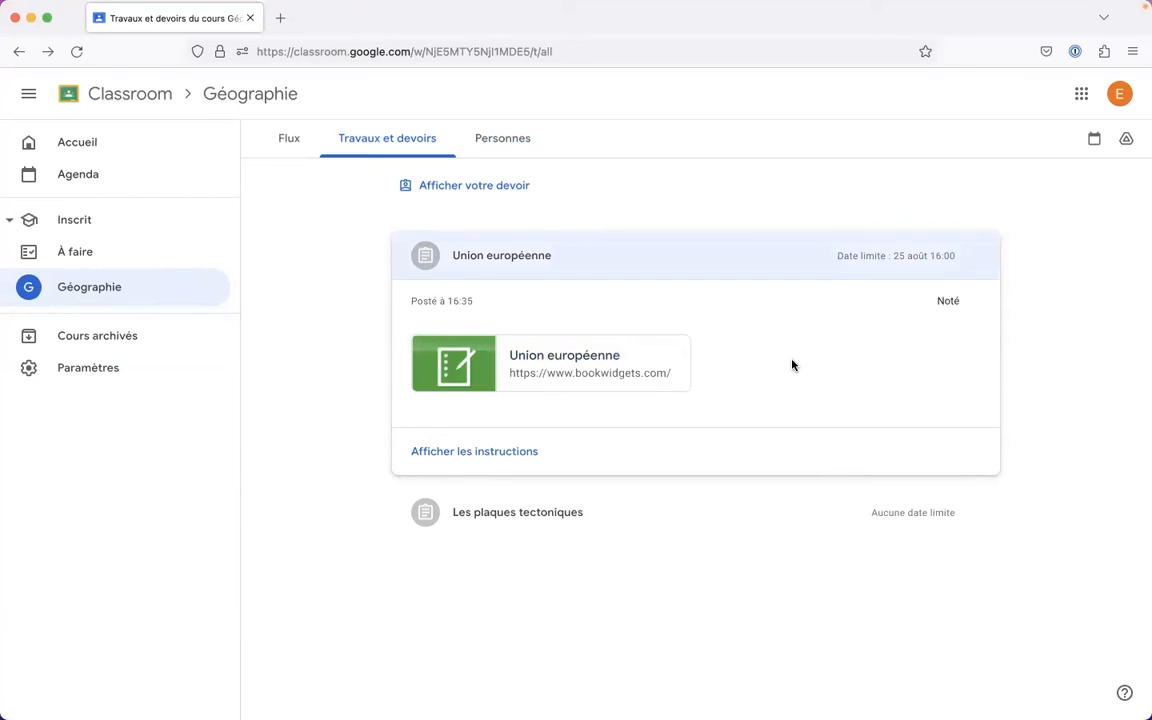
left_click(450, 451)
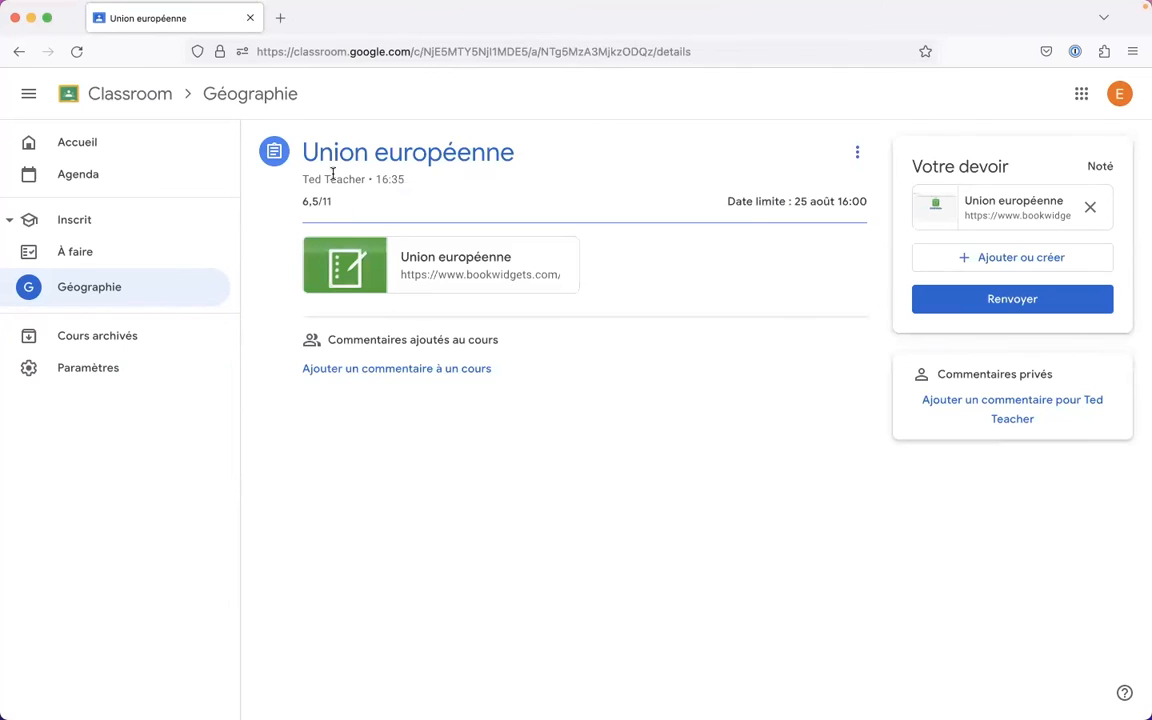
scroll(325, 203, "up", 5)
left_click_drag(301, 201, 329, 204)
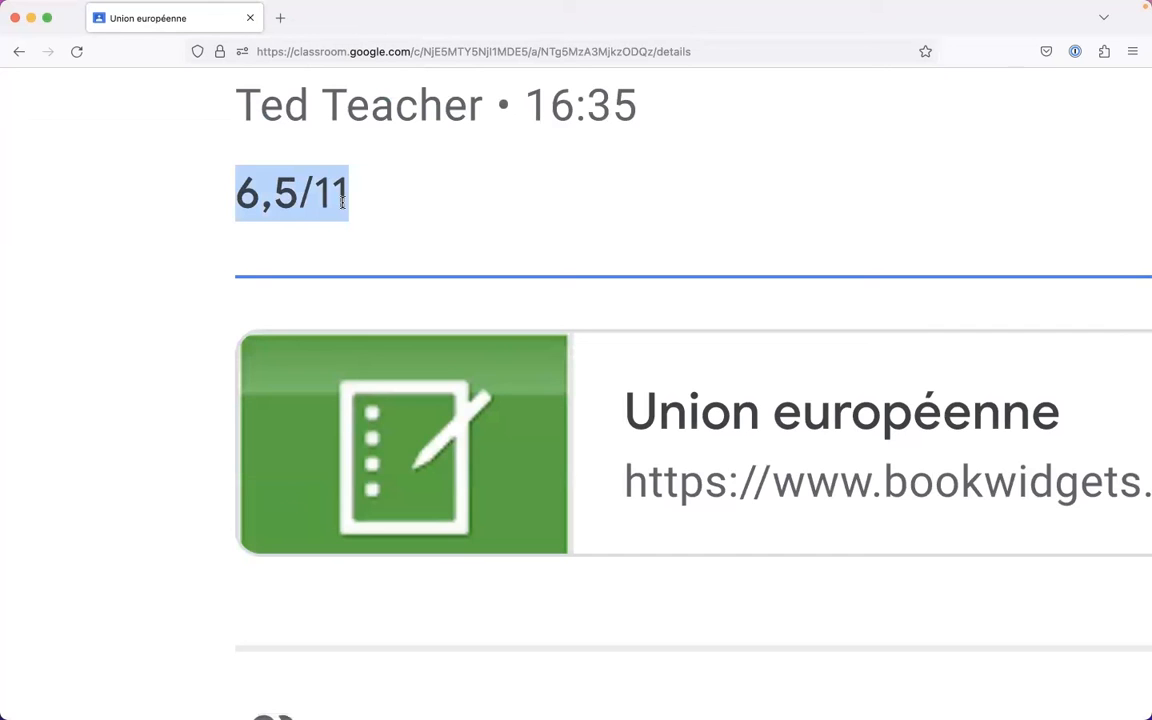
scroll(350, 227, "down", 5)
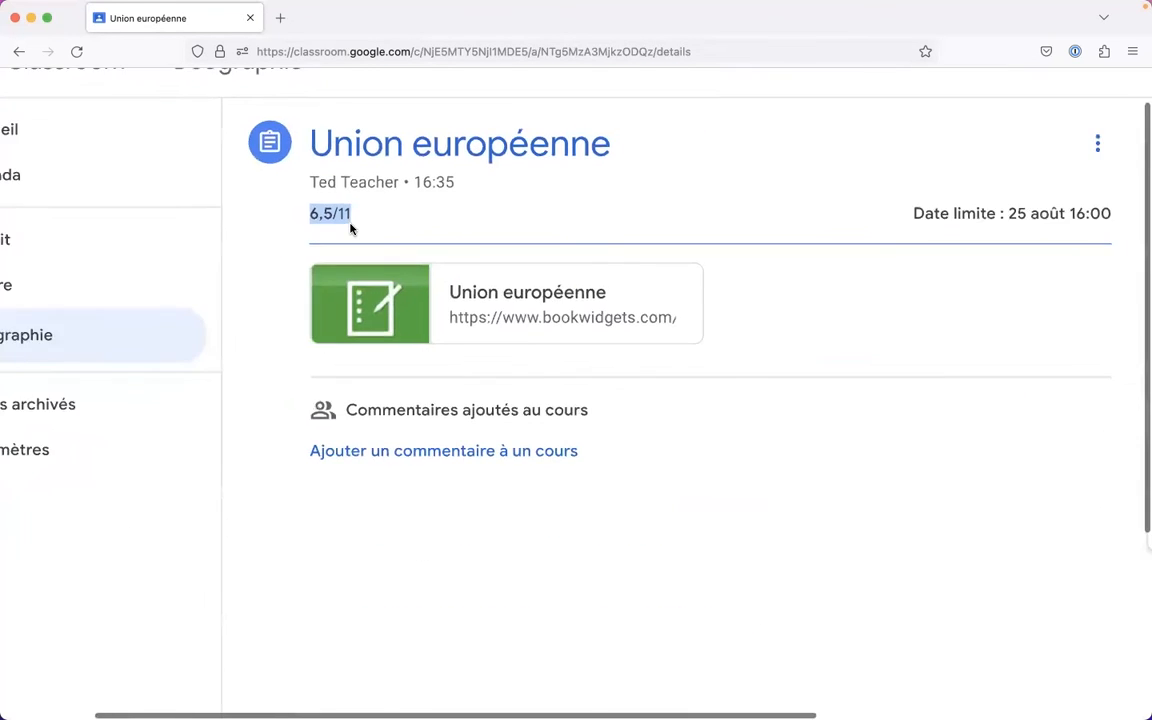
scroll(350, 228, "down", 3)
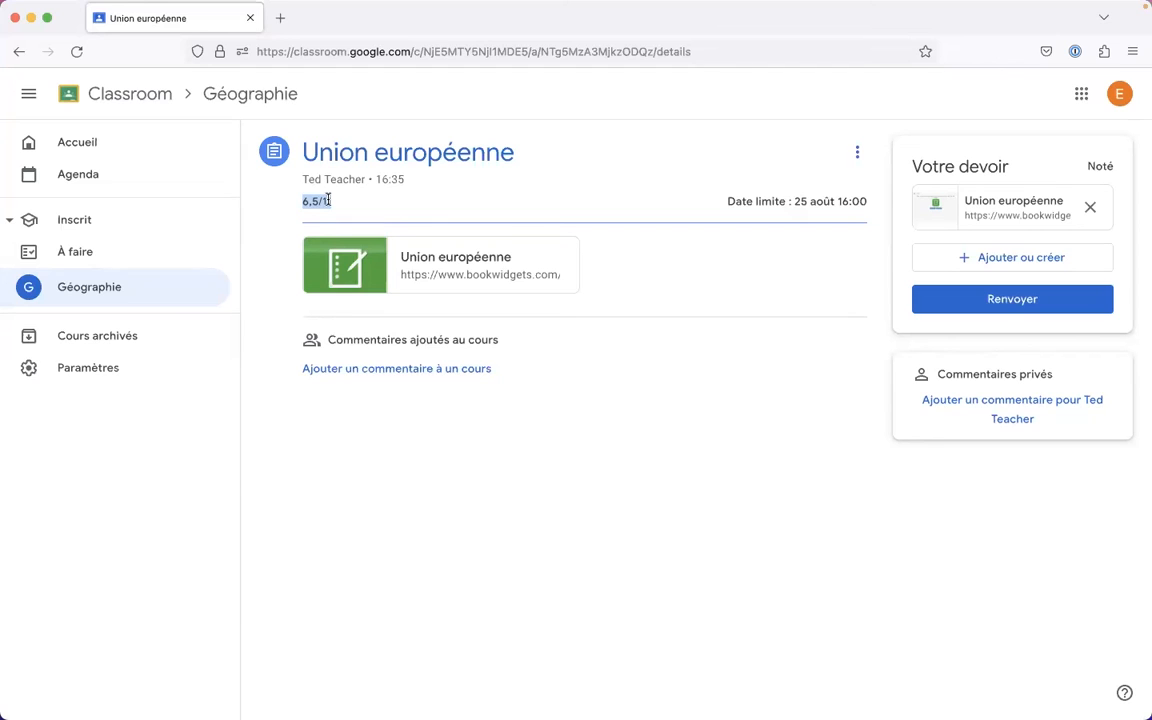
Open the student's attached "Union européenne" work, review the teacher's scores and comments on all four questions, and close it.
left_click(991, 208)
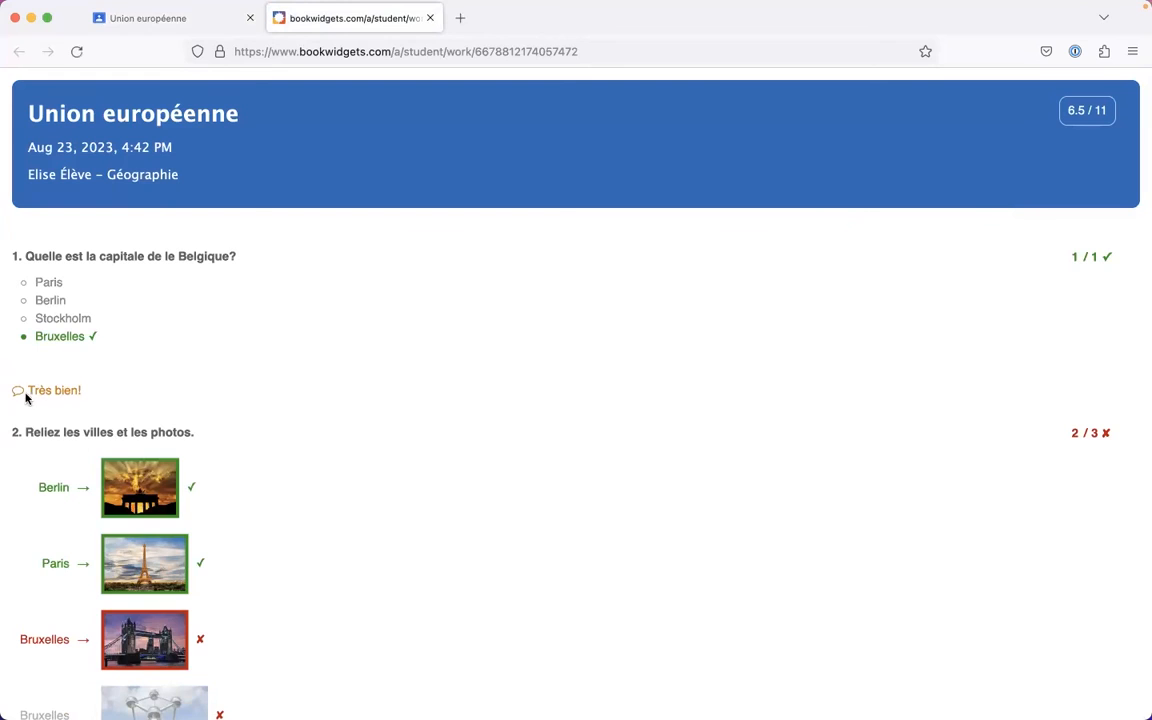
left_click_drag(31, 390, 90, 394)
left_click(78, 392)
scroll(283, 398, "down", 5)
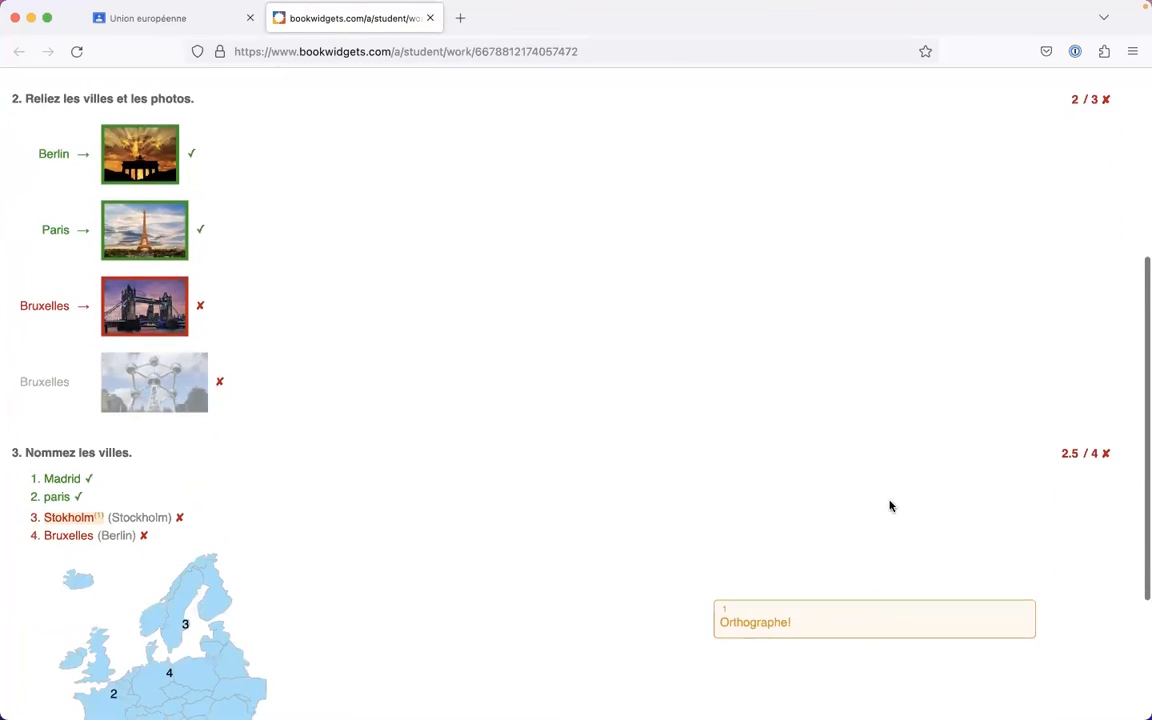
scroll(650, 535, "down", 3)
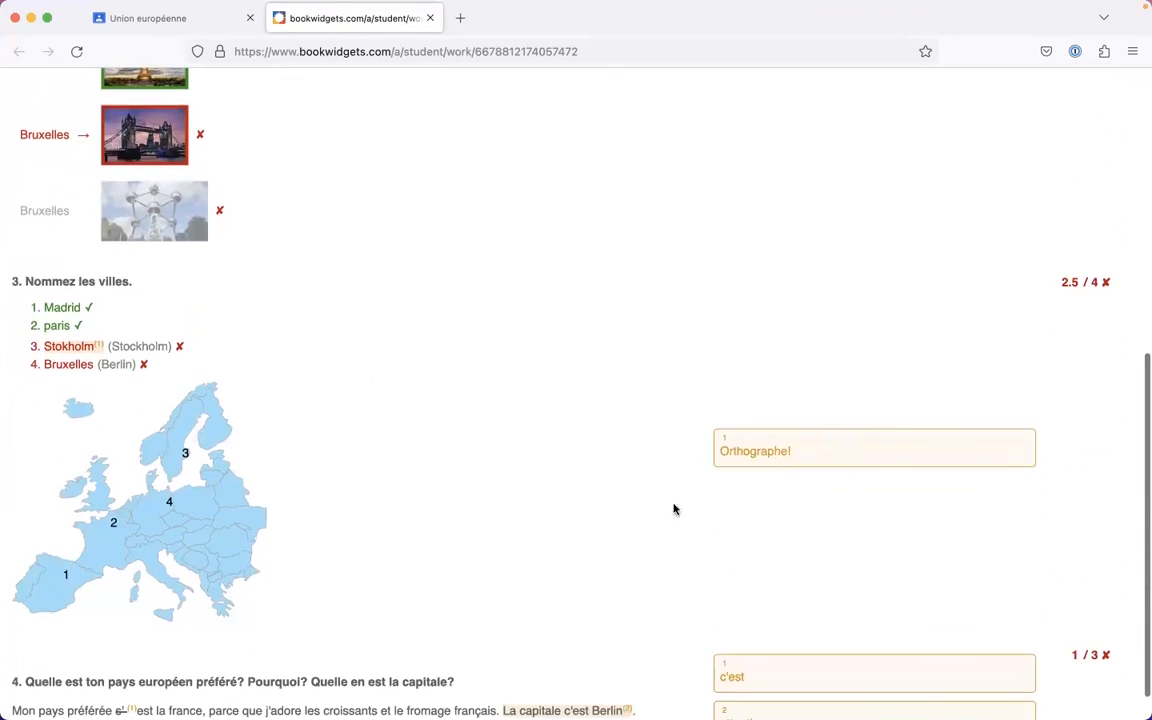
scroll(689, 458, "down", 1)
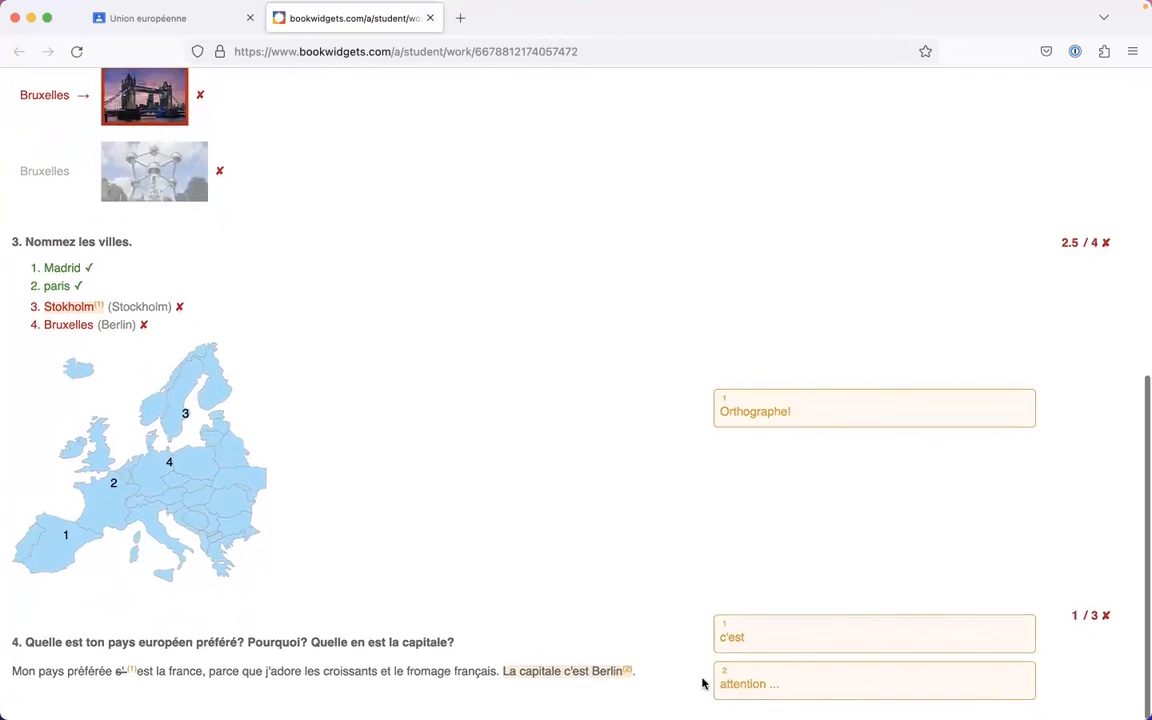
scroll(579, 586, "up", 4)
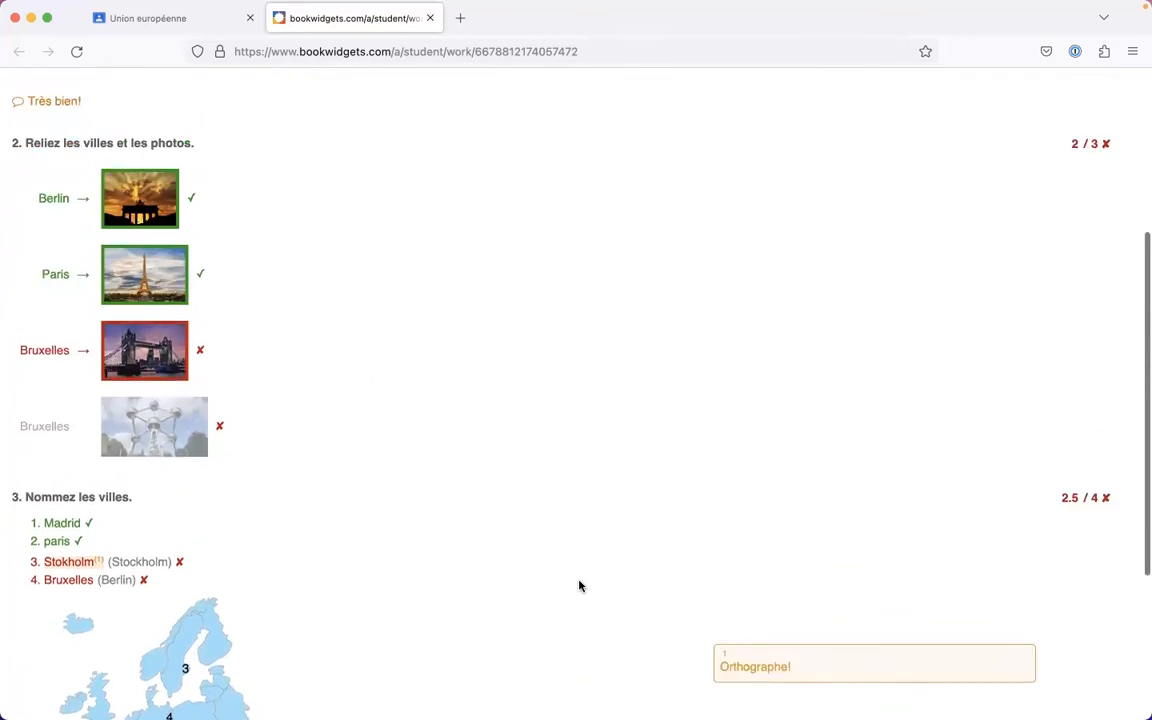
scroll(579, 586, "up", 5)
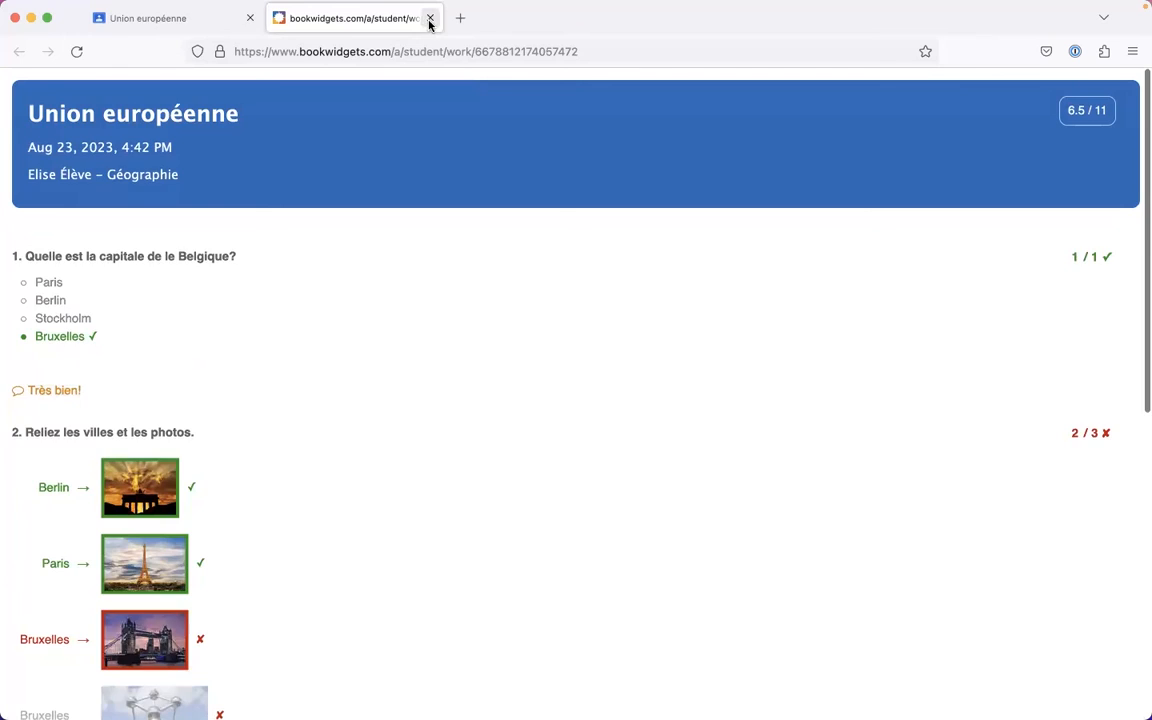
left_click(430, 18)
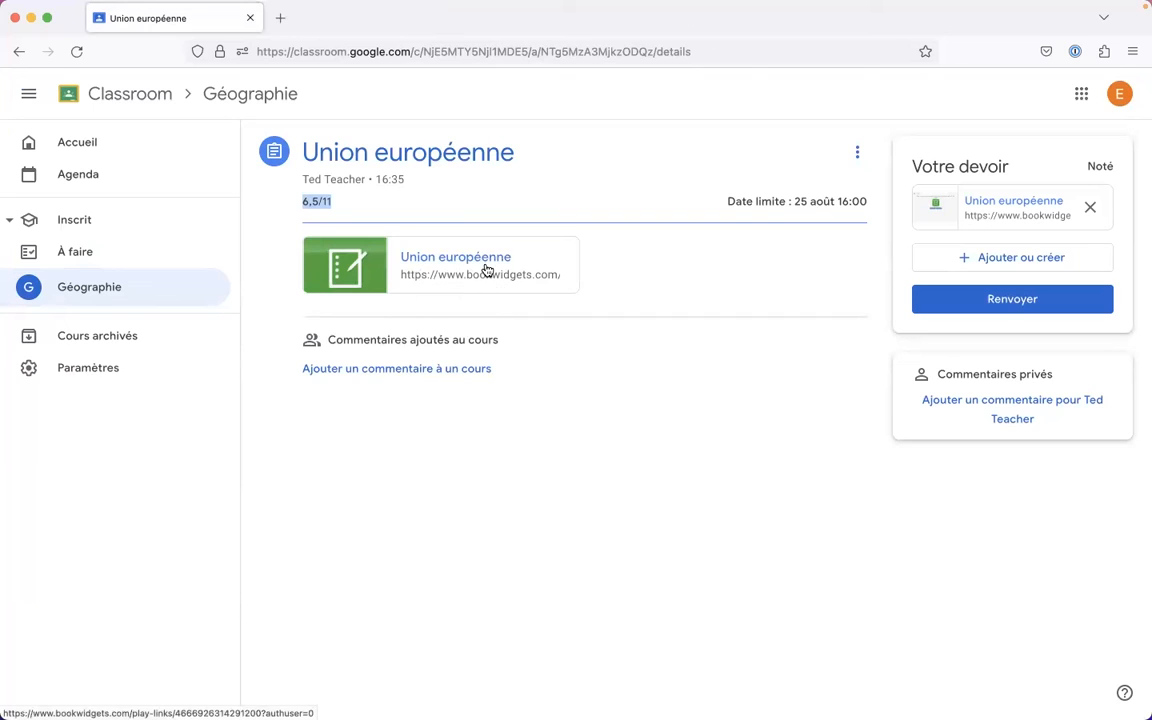
left_click(422, 540)
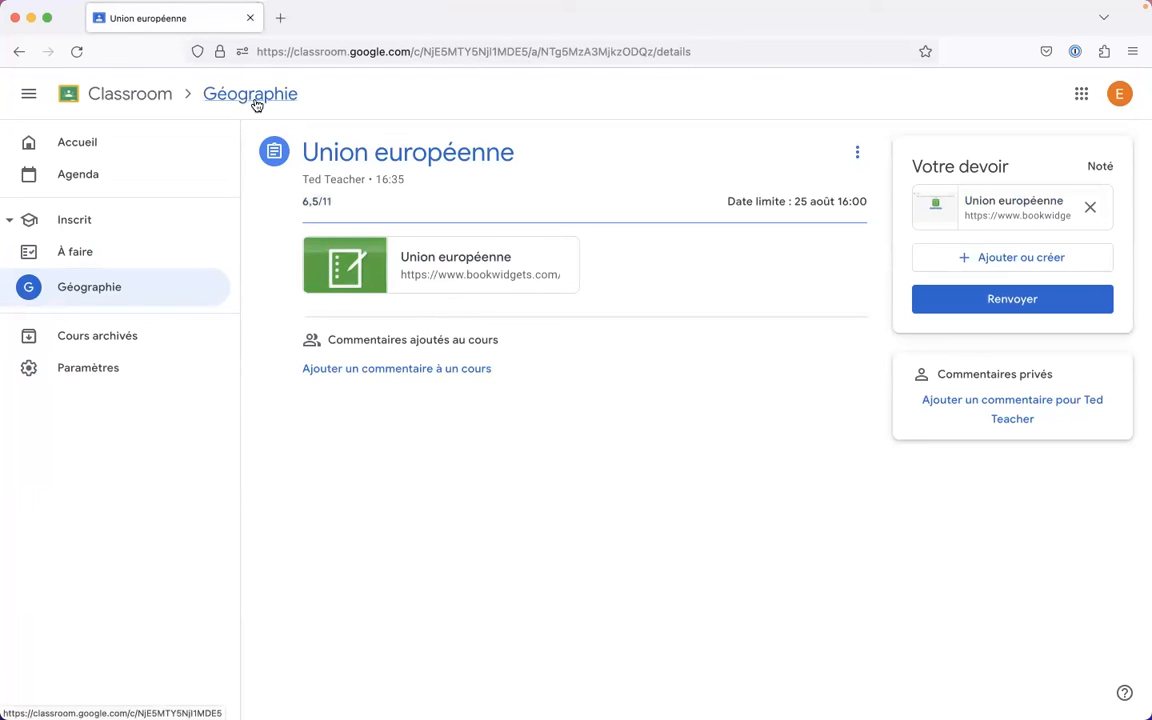
Switch back to the teacher's Google Classroom and view the class home page and this week's agenda for the assignment deadline.
key("super+Tab")
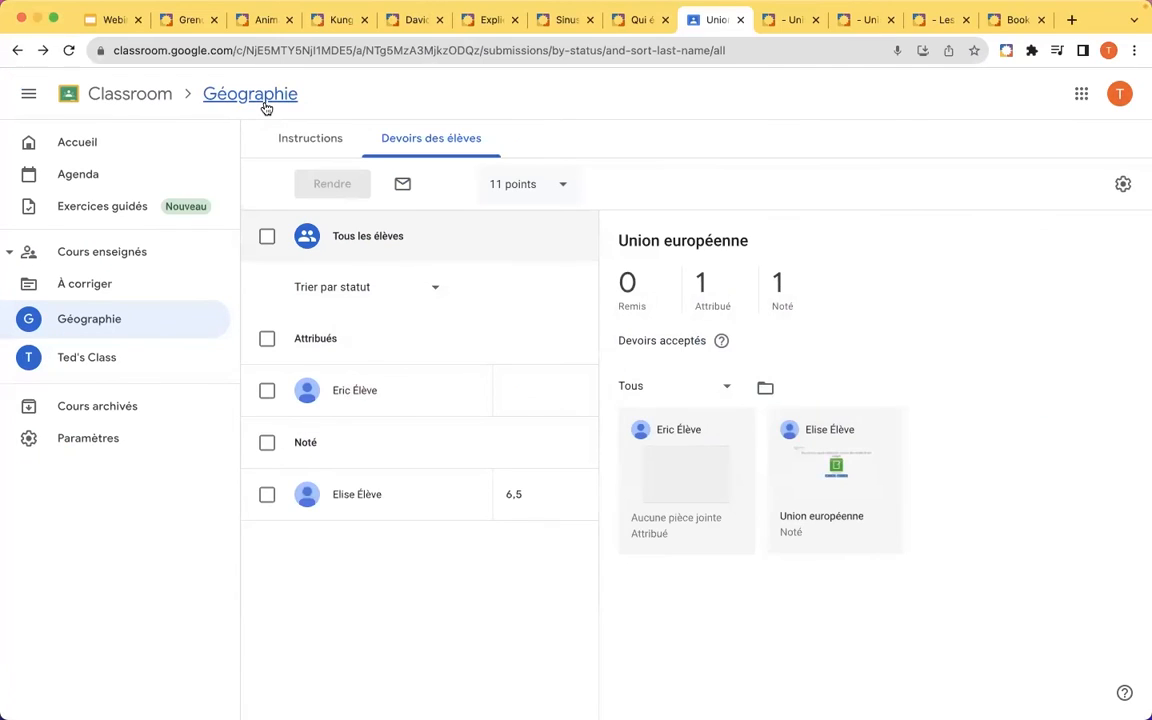
left_click(148, 99)
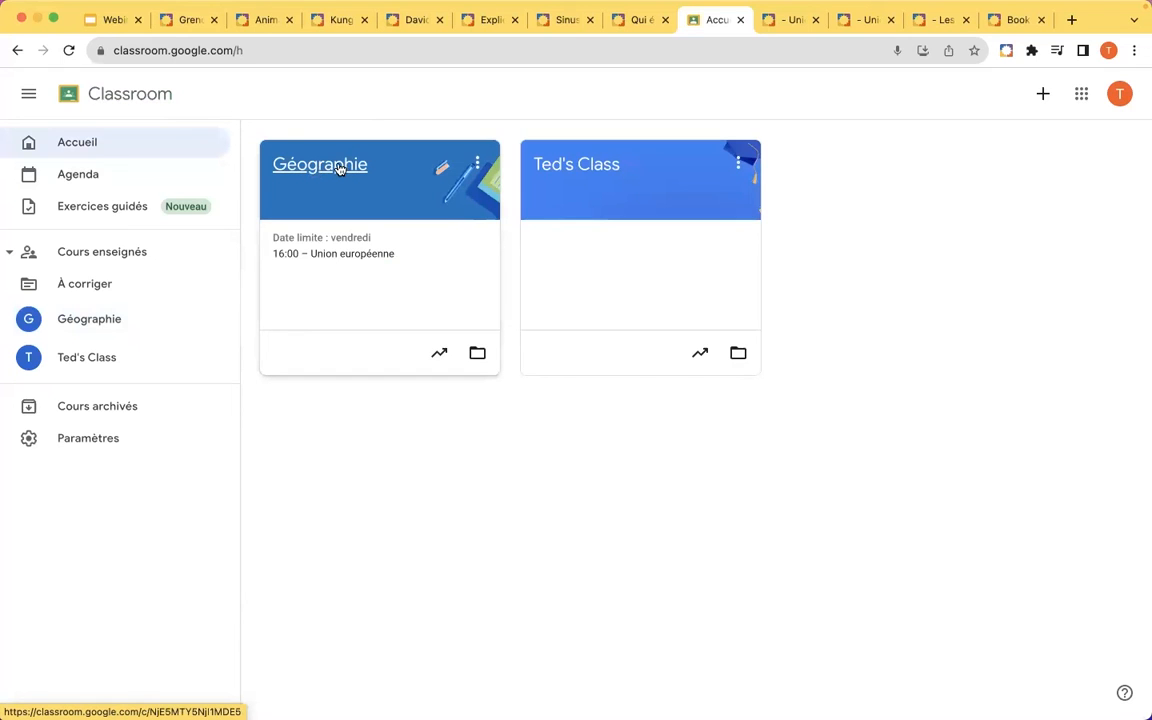
left_click(105, 189)
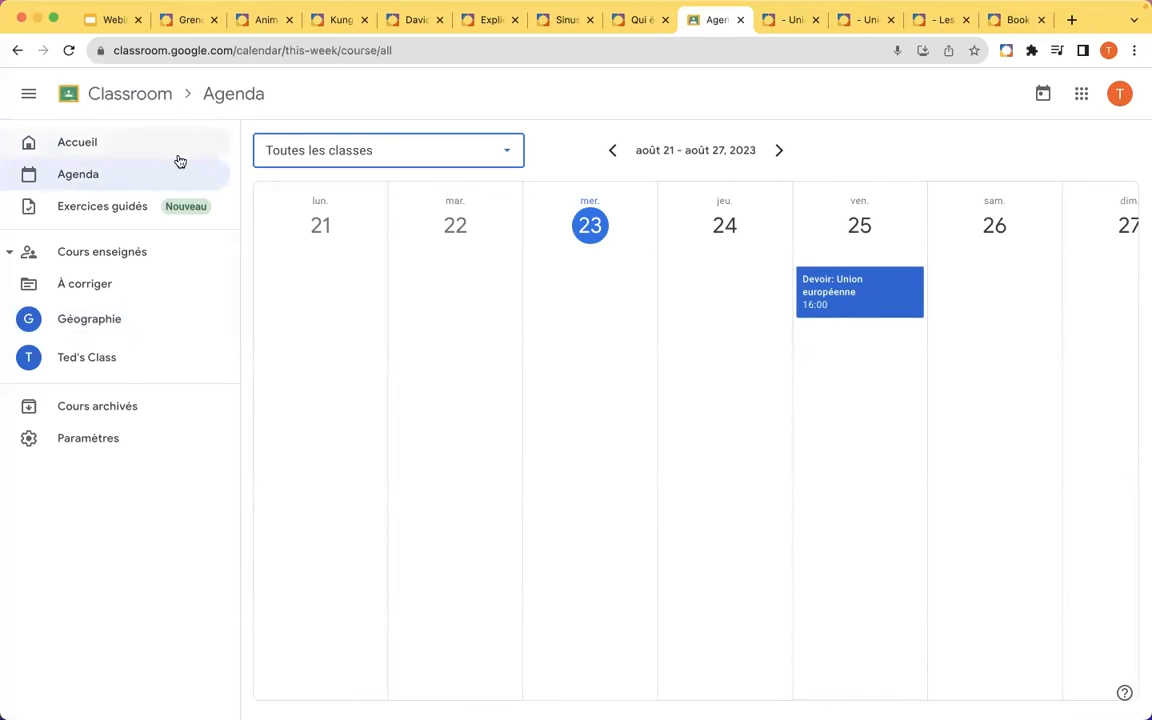
left_click(68, 153)
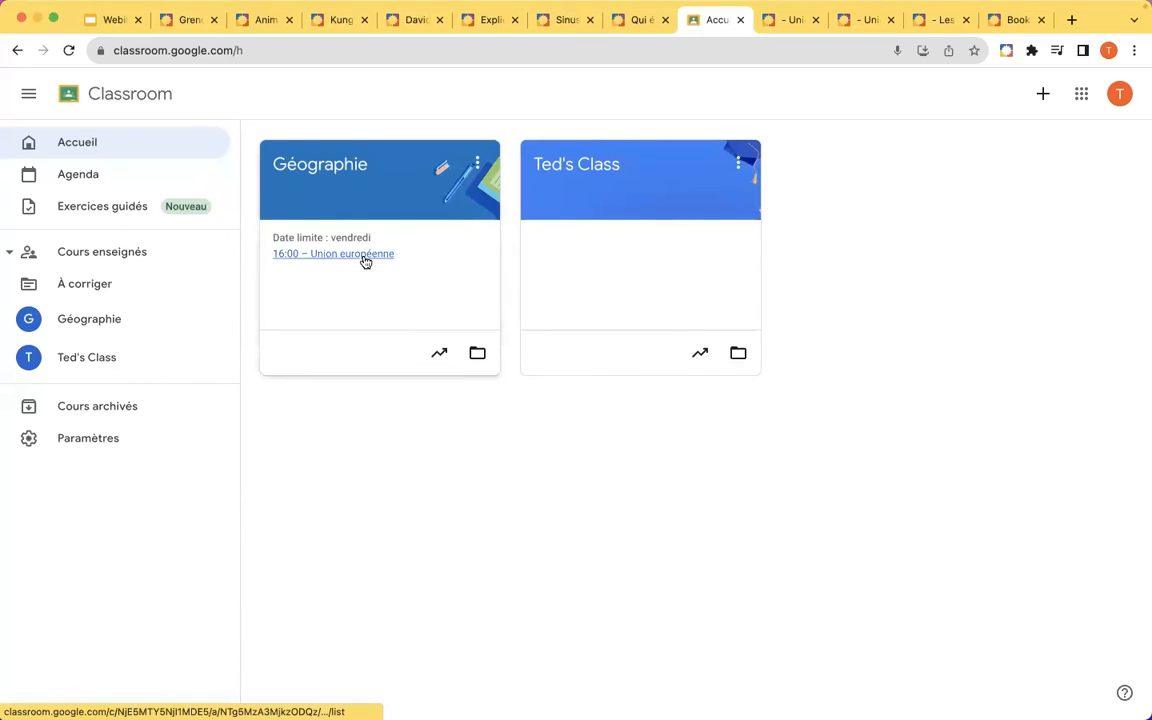
Switch to the BookWidgets results for "Union européenne", select the student's response and review the bulk actions, including the PDF and Excel (CSV) downloads.
left_click(784, 22)
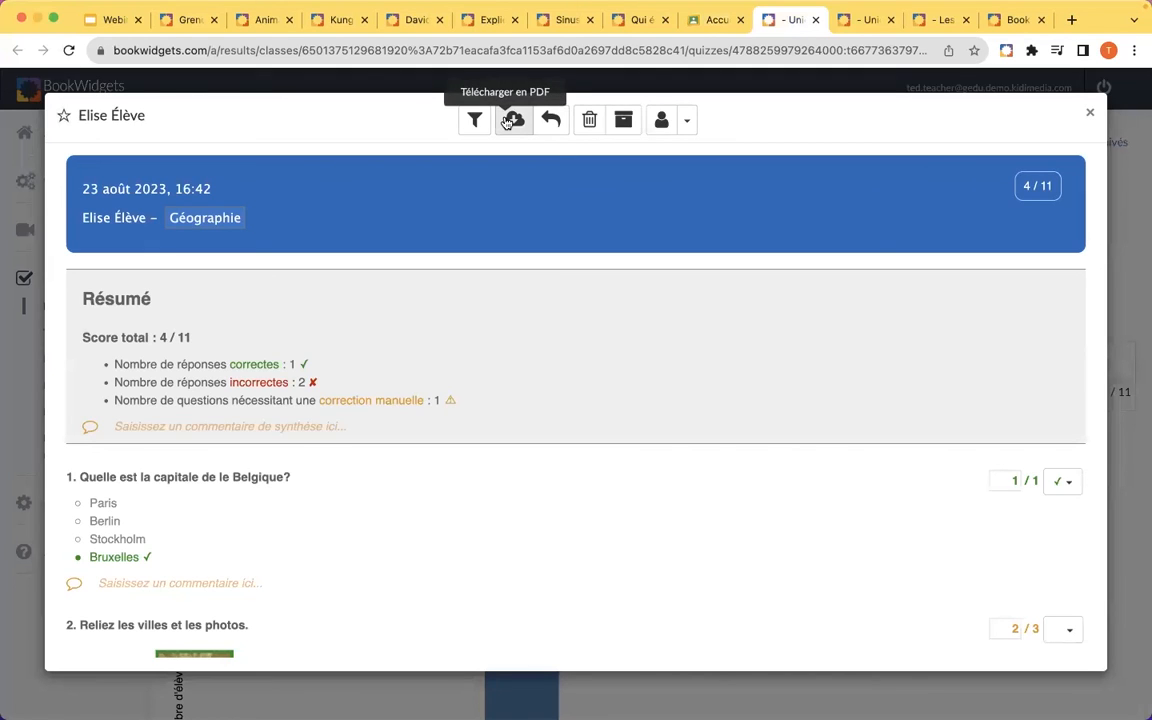
left_click(1090, 113)
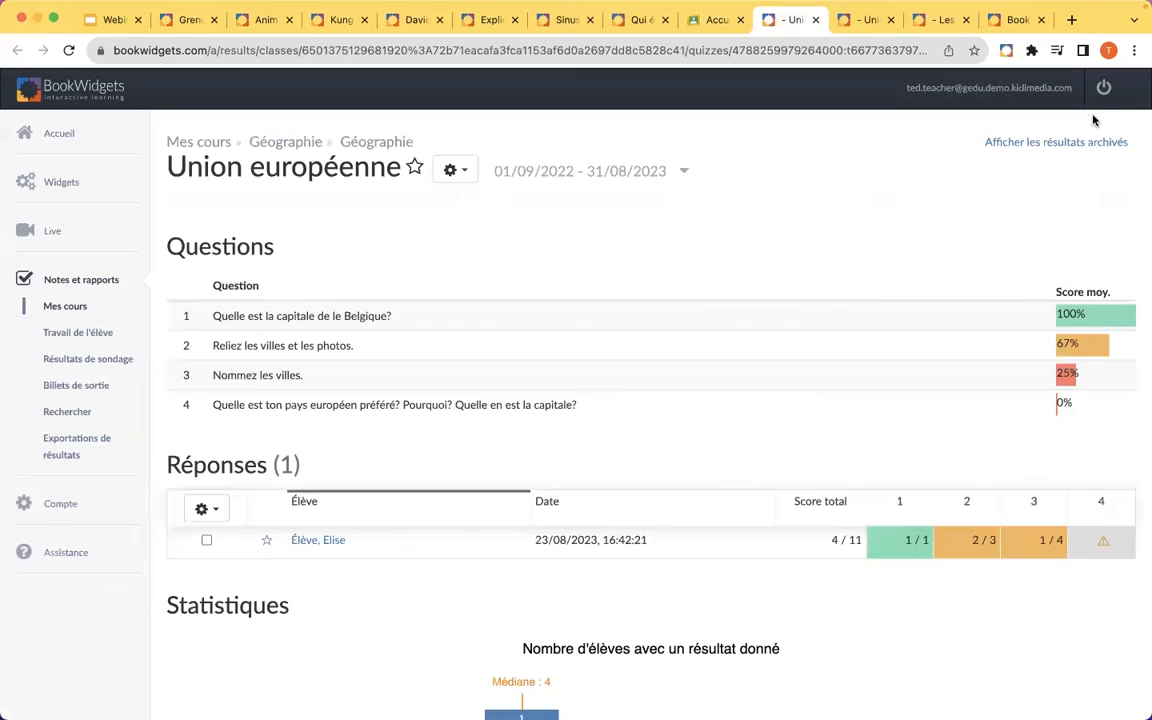
left_click(206, 541)
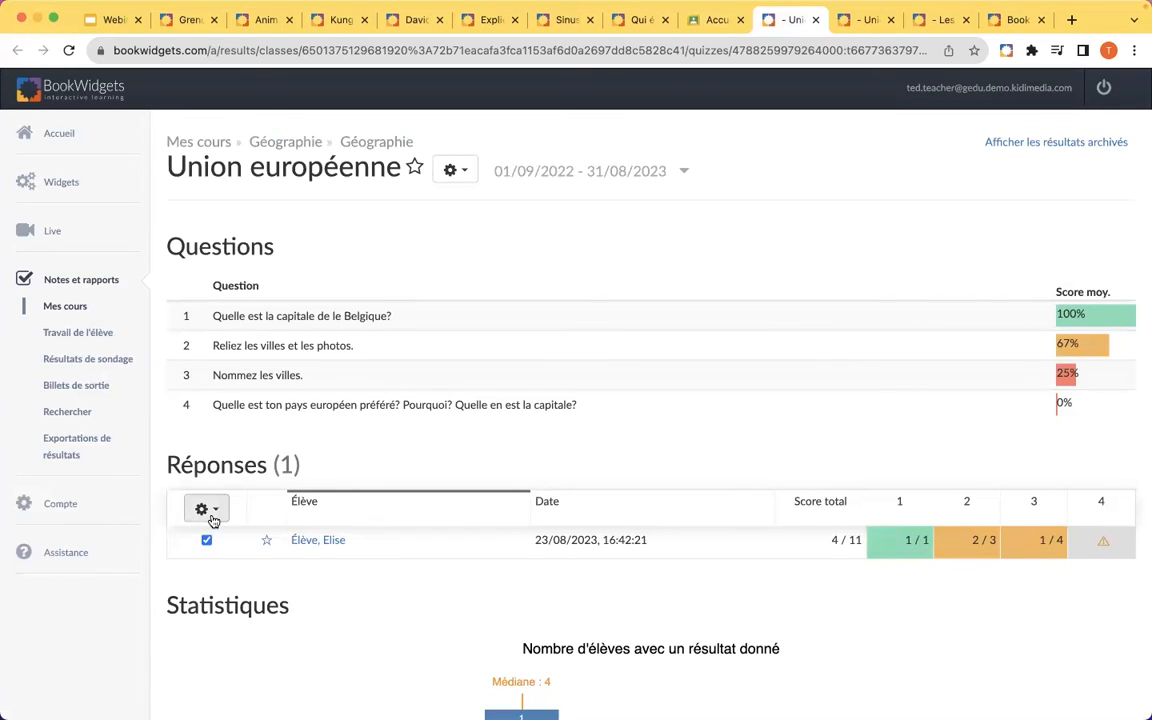
left_click(206, 509)
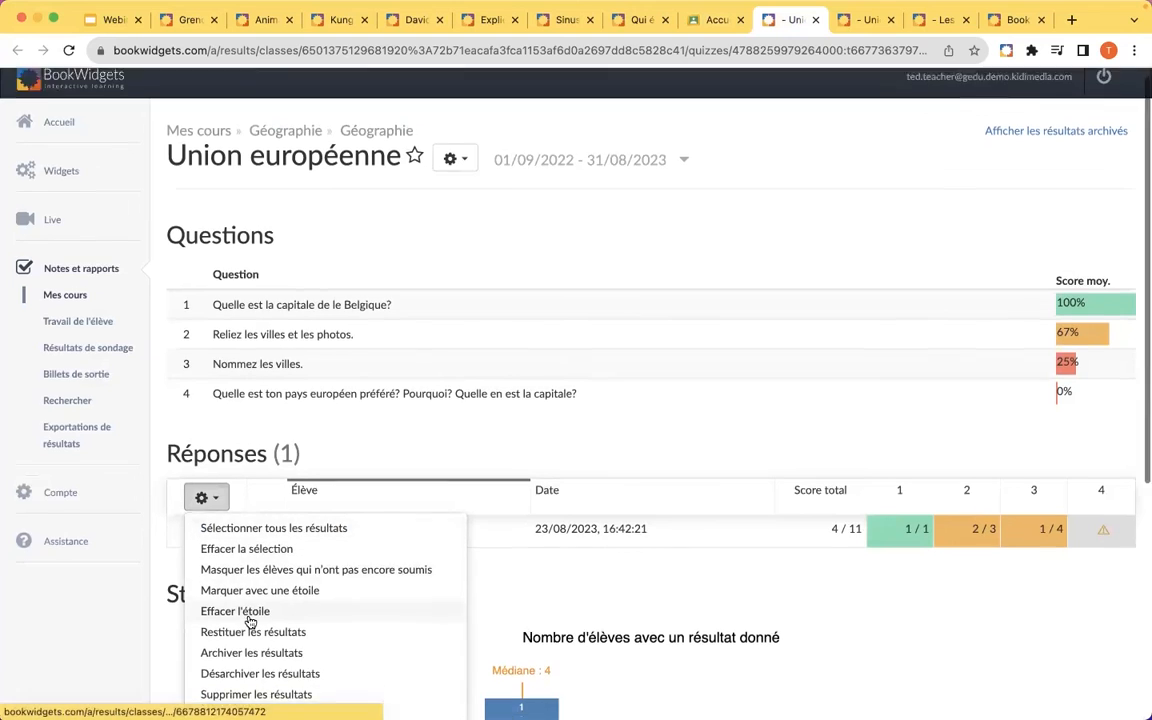
scroll(249, 614, "down", 2)
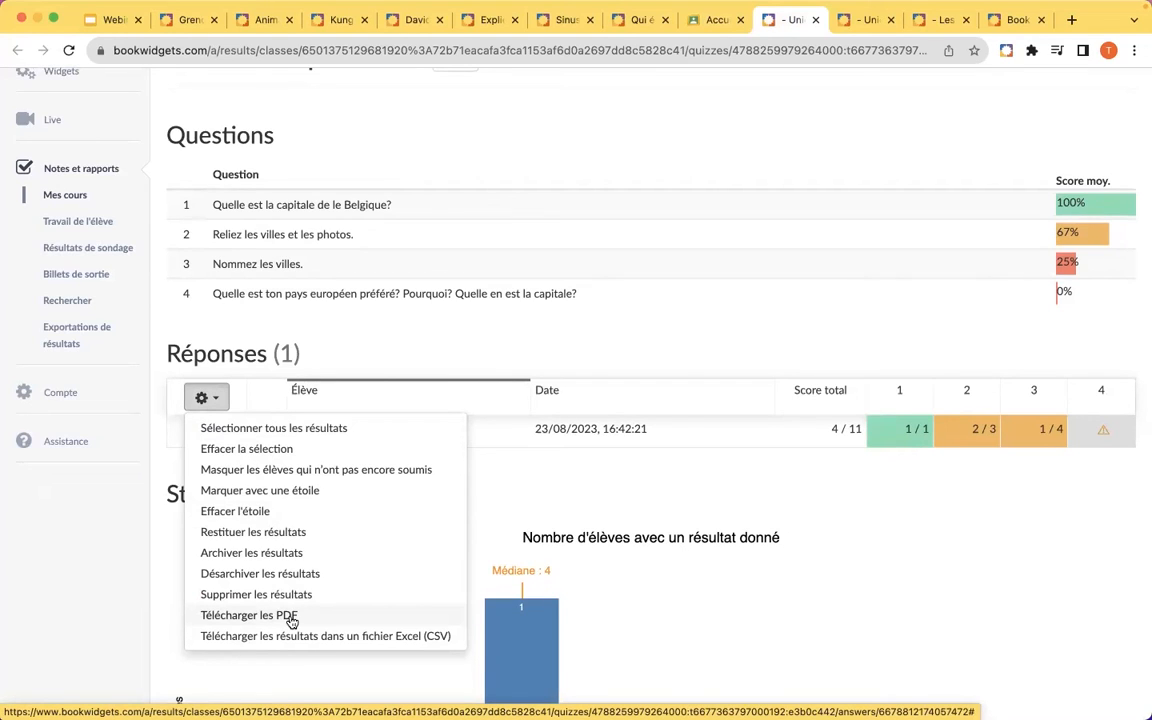
left_click(564, 352)
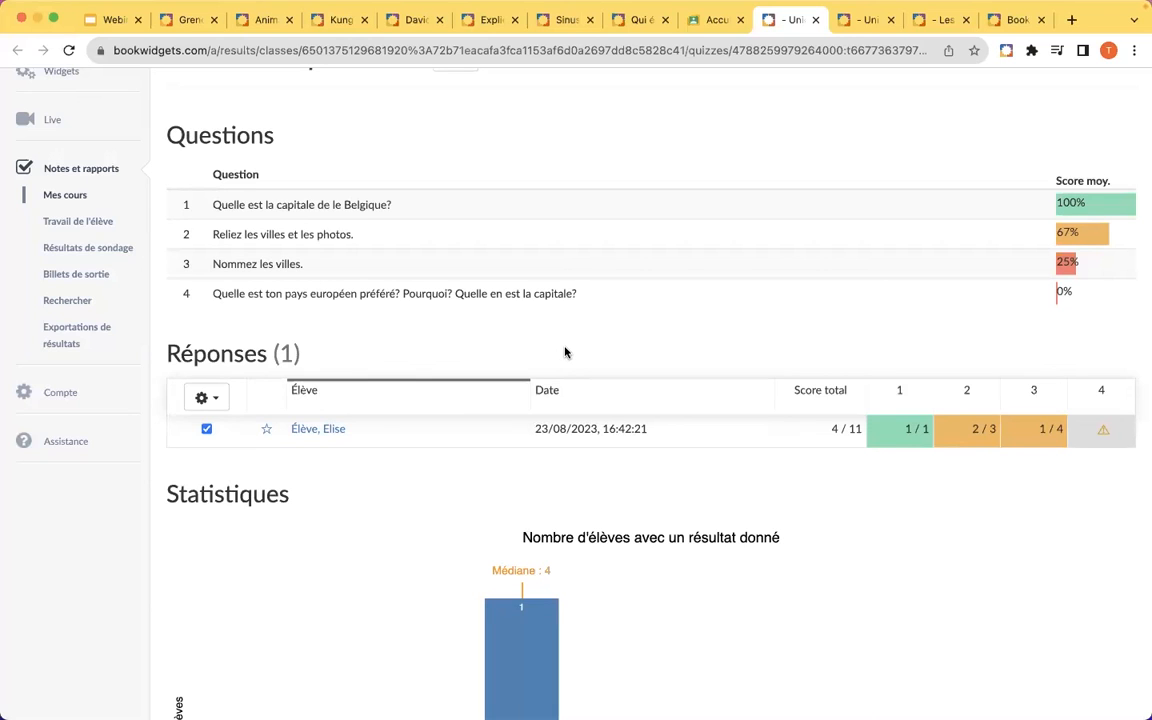
Switch back to Google Classroom and start creating a BookWidgets item in the classwork of the "Géographie" class.
left_click(708, 22)
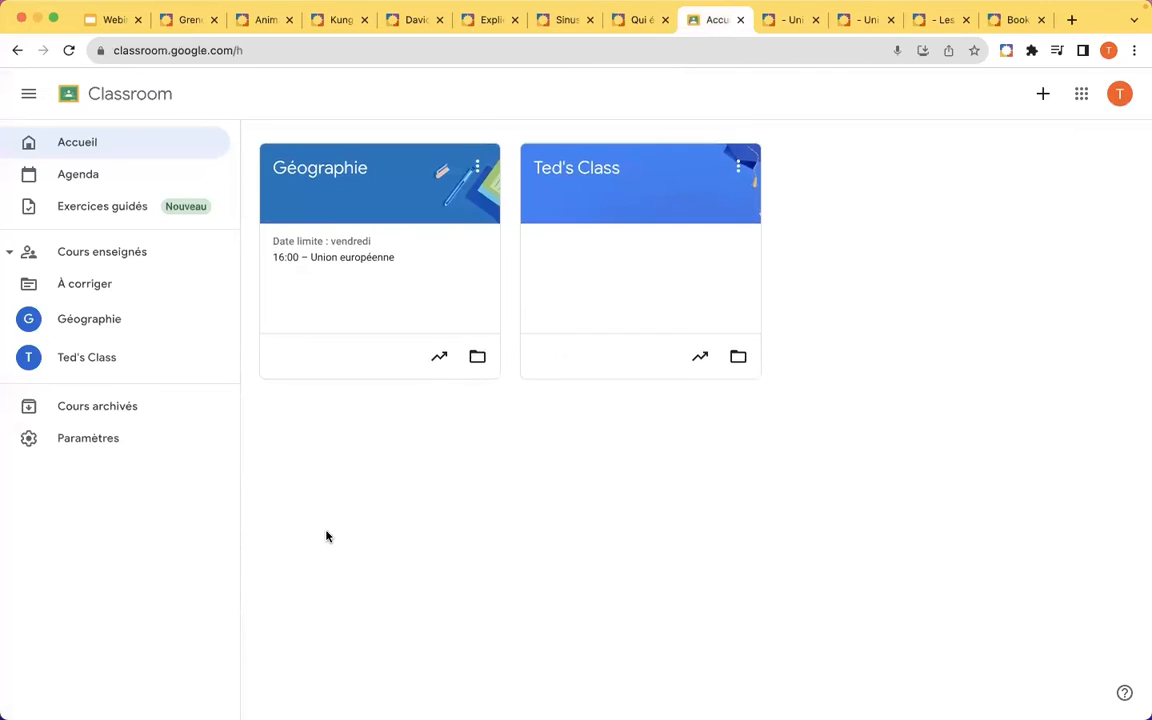
left_click(327, 170)
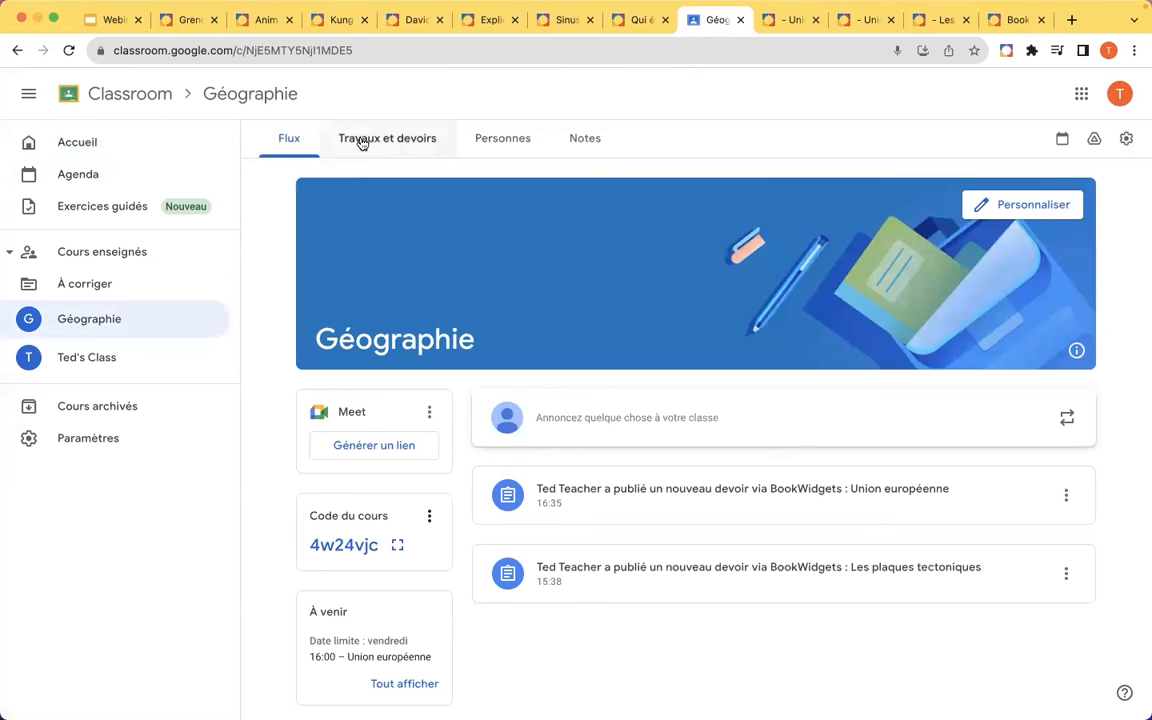
left_click(390, 154)
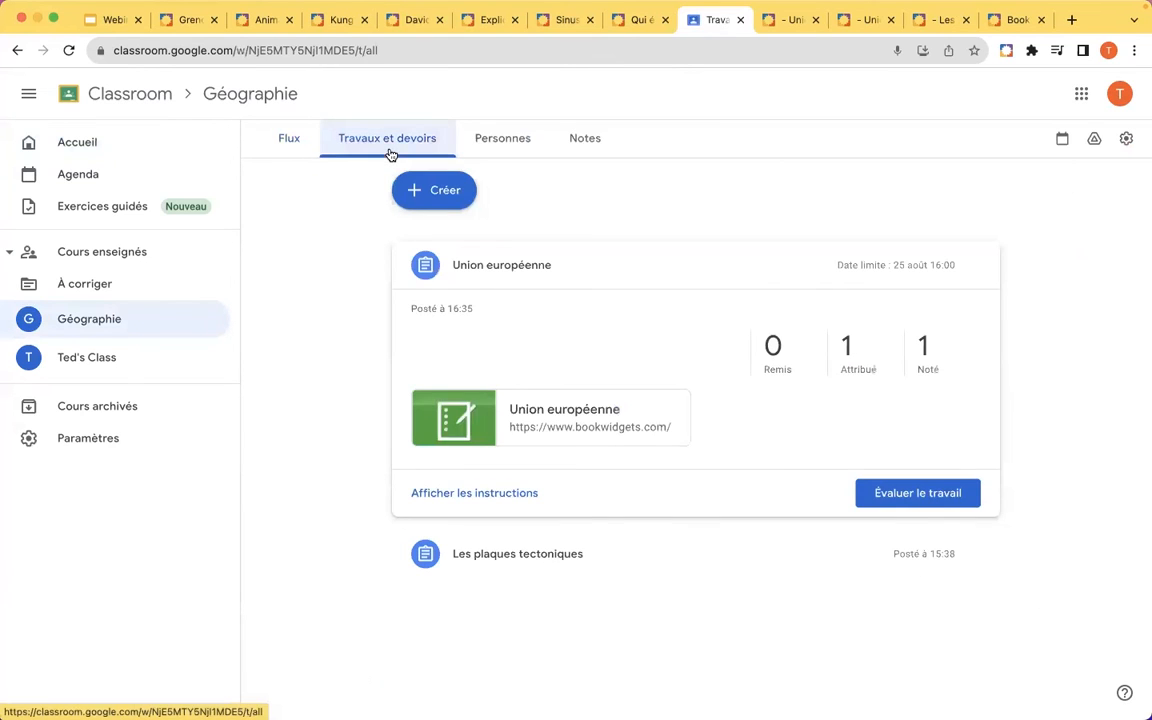
left_click(418, 190)
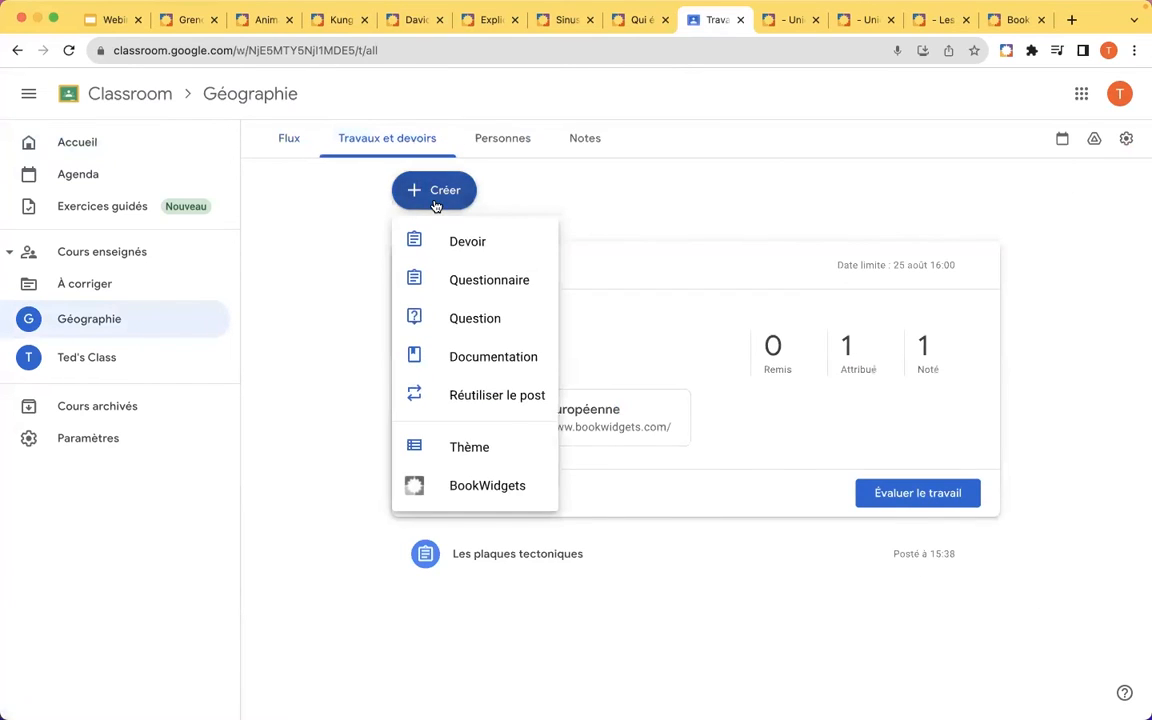
left_click(455, 486)
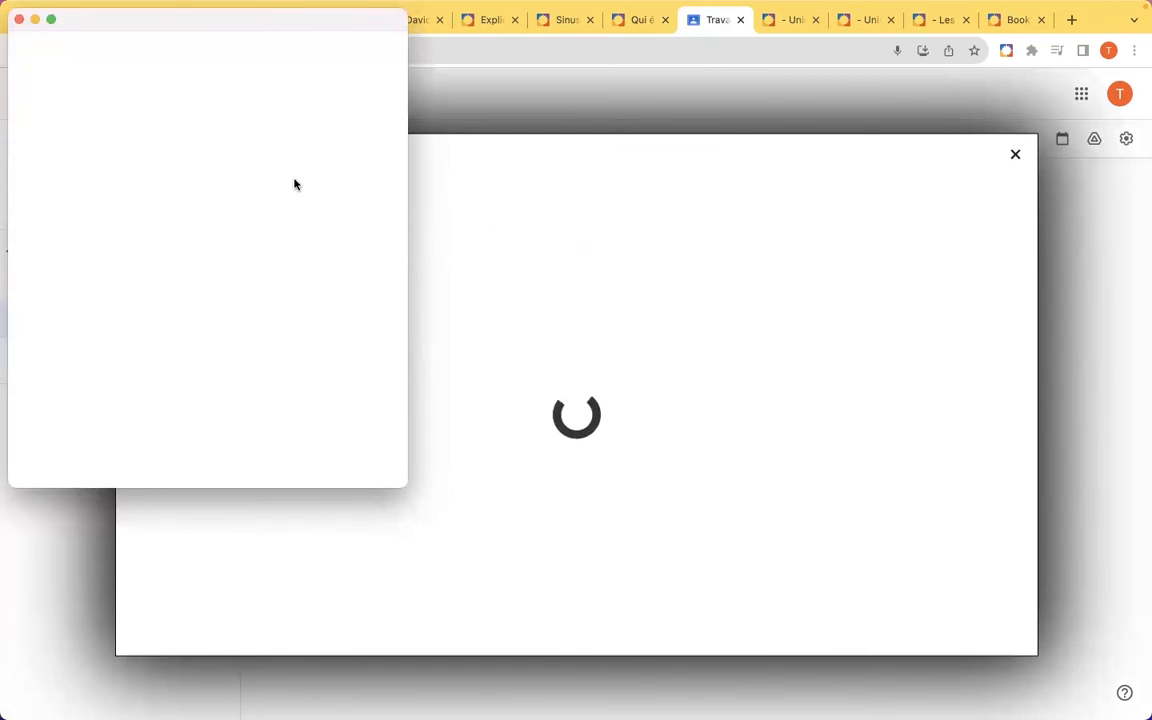
left_click(182, 236)
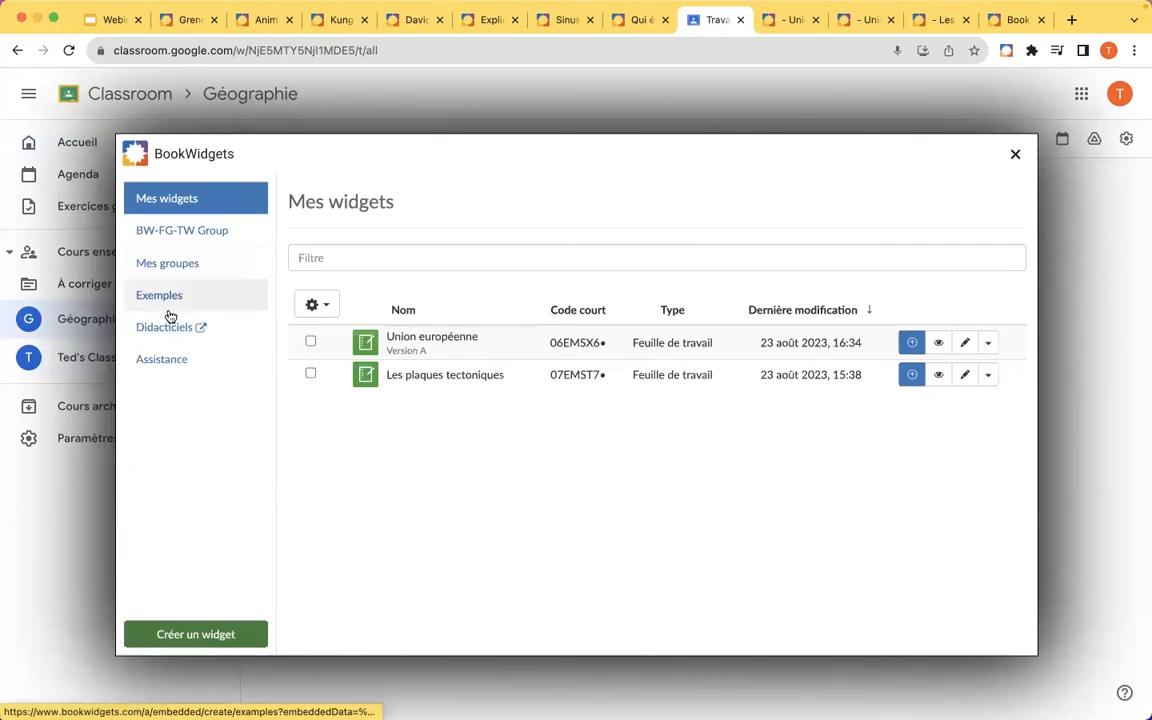
Search the BookWidgets groups for "langues" and ask to join the group "Langues Modernes Belgique".
left_click(167, 275)
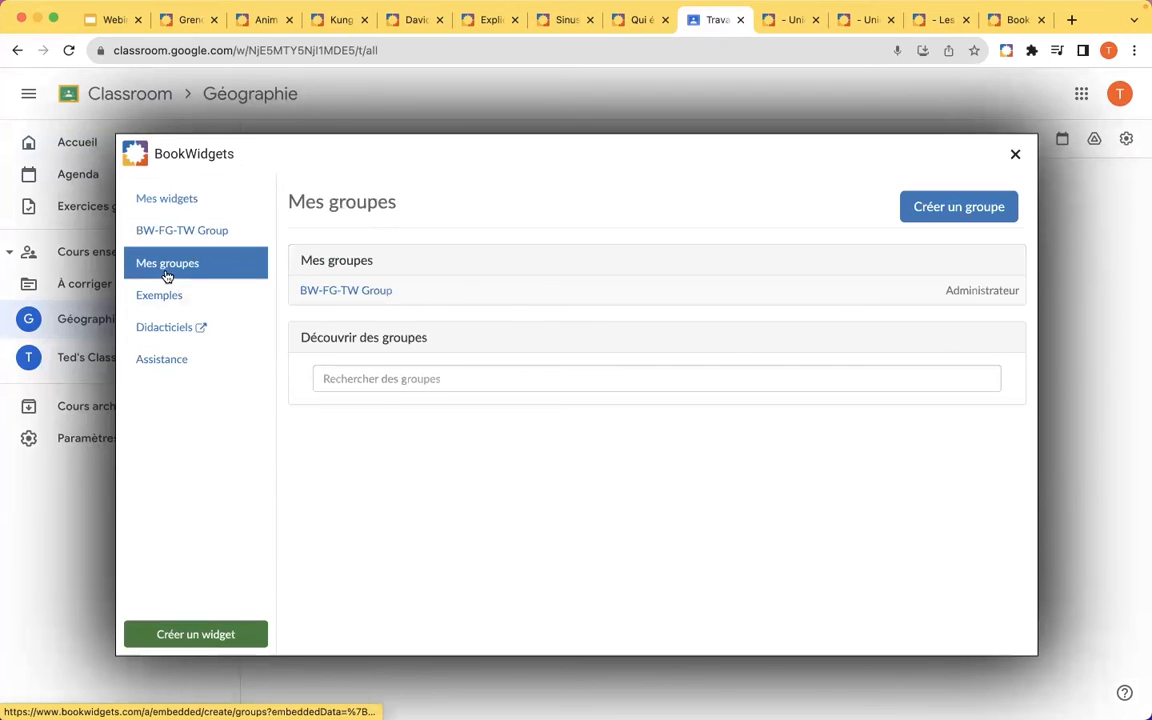
left_click(399, 380)
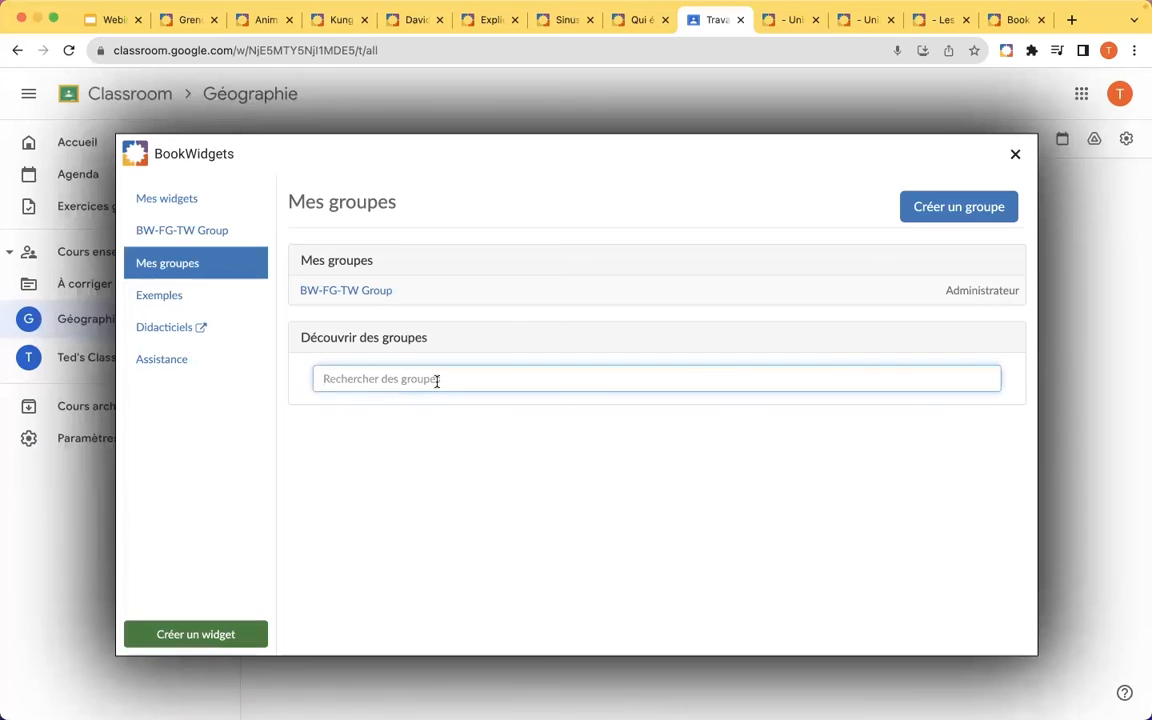
type("langues")
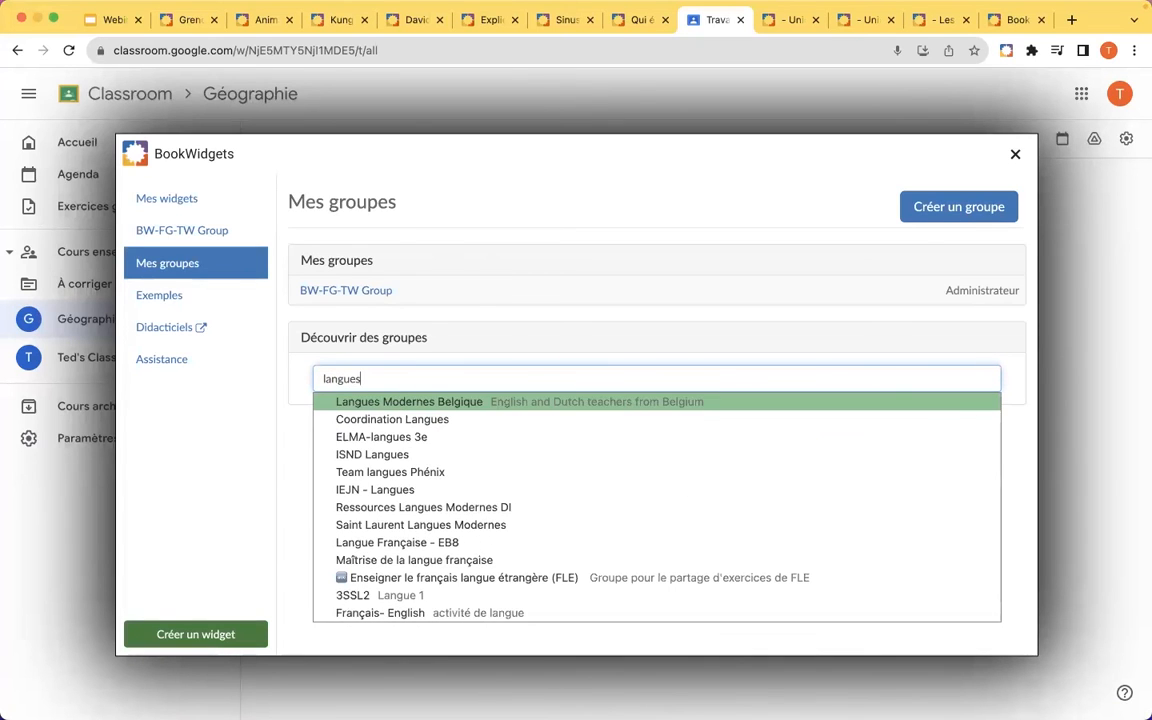
left_click(518, 404)
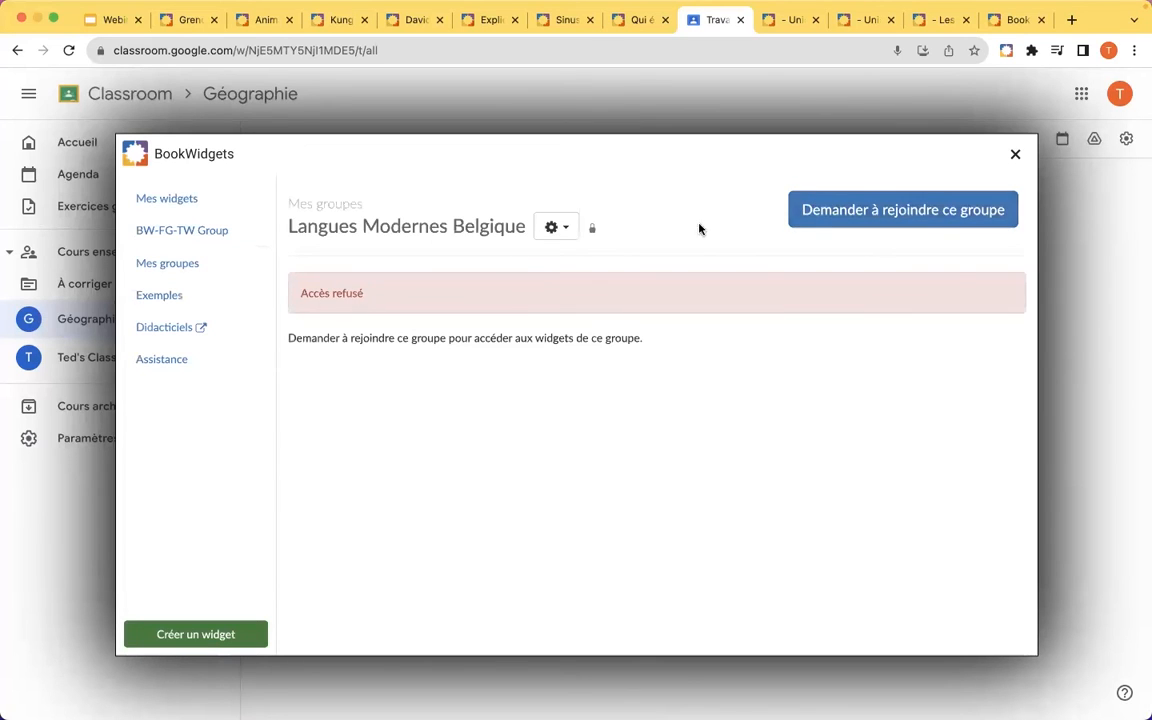
left_click(924, 212)
left_click(705, 328)
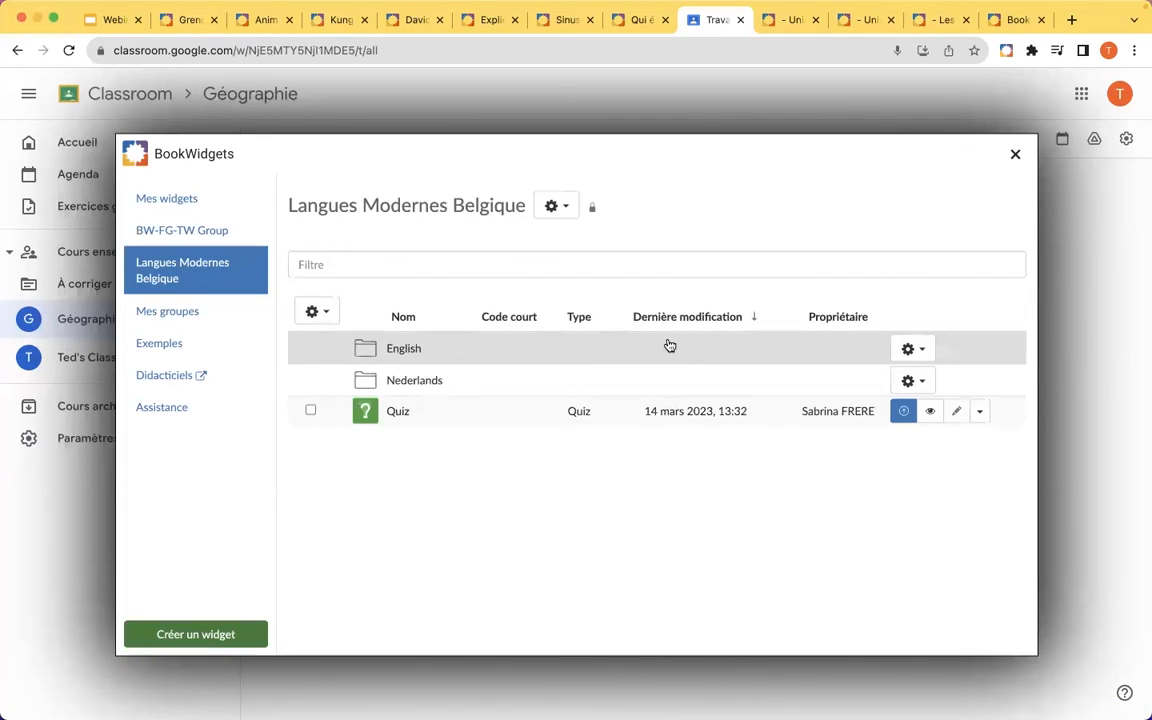
Search the groups for "Mathé" and ask to join "Mathématiques - Partage de ressources".
left_click(195, 323)
left_click(392, 402)
type("Mathé")
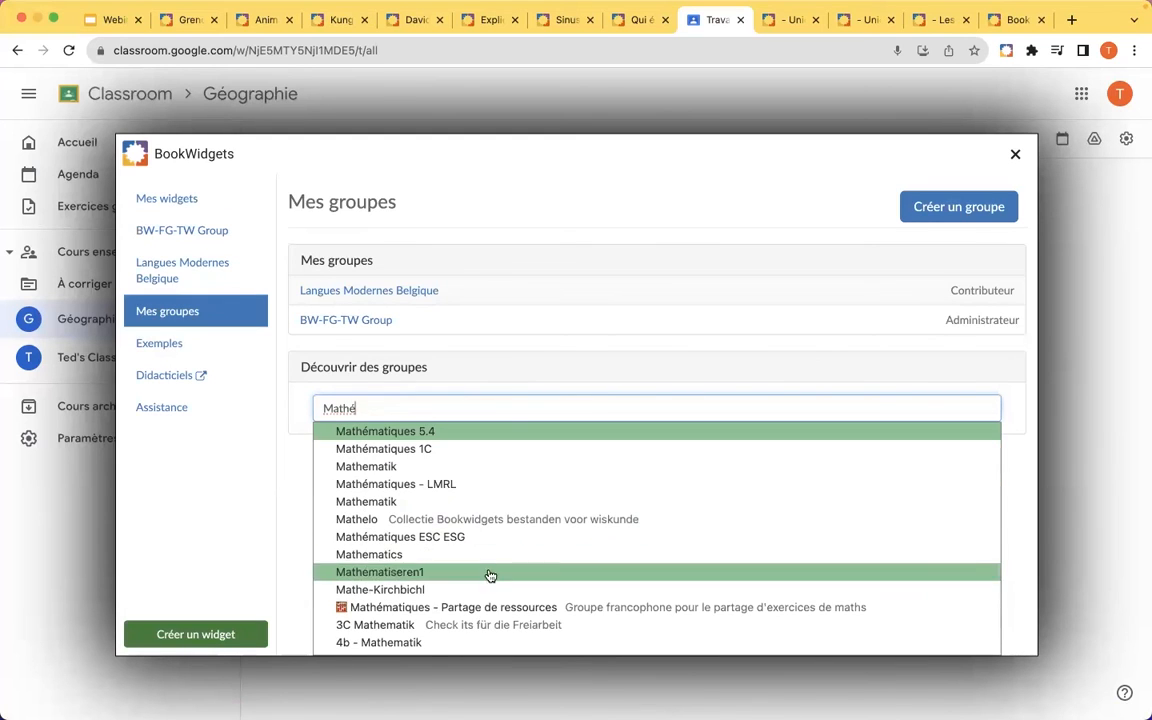
left_click(488, 607)
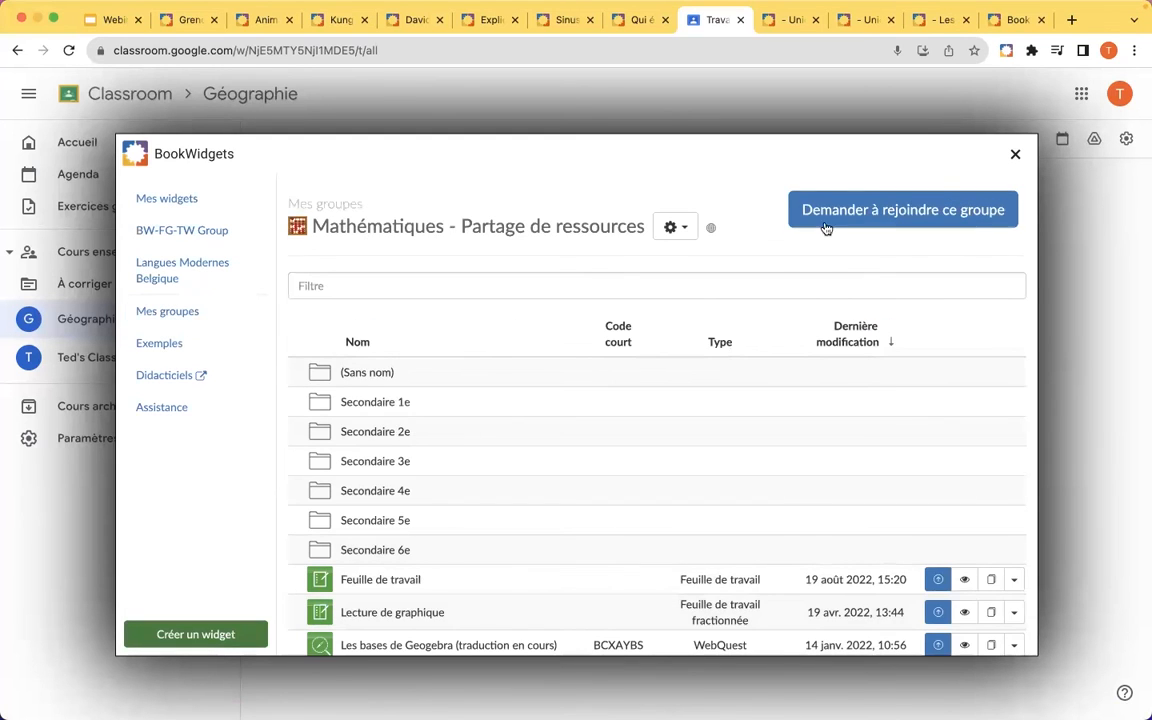
left_click(880, 217)
left_click(690, 336)
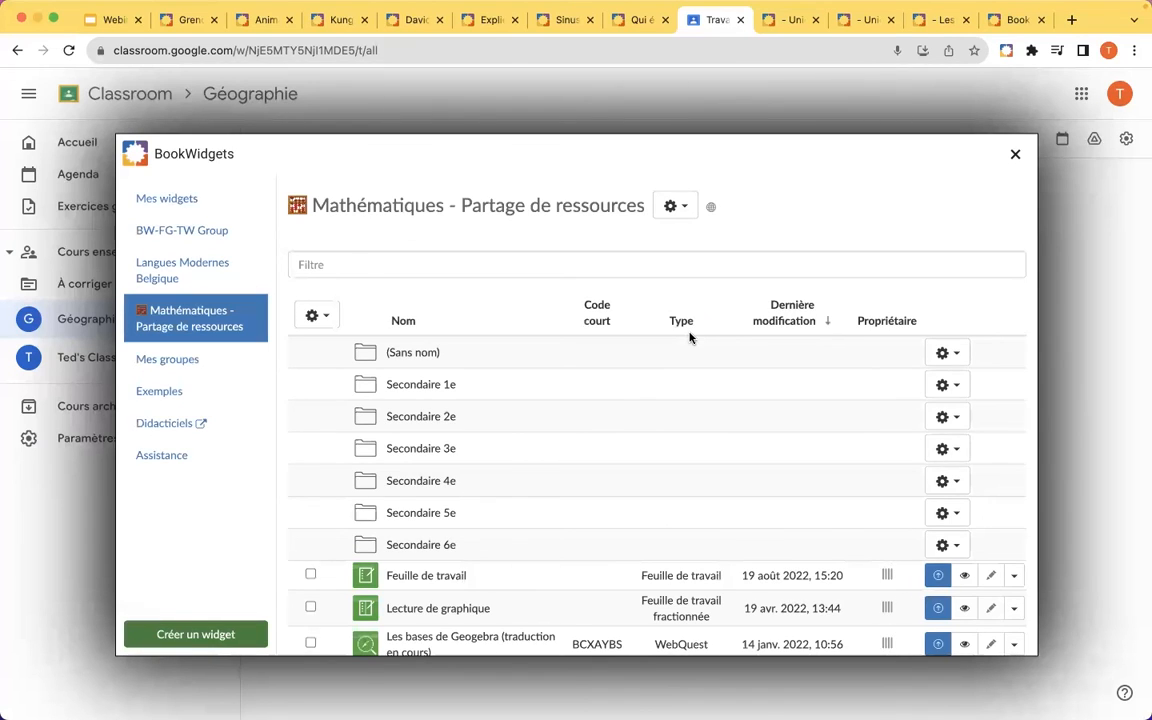
Browse the "Langues Modernes Belgique" group's "English" folder and open its "Short films" subfolder.
left_click(194, 272)
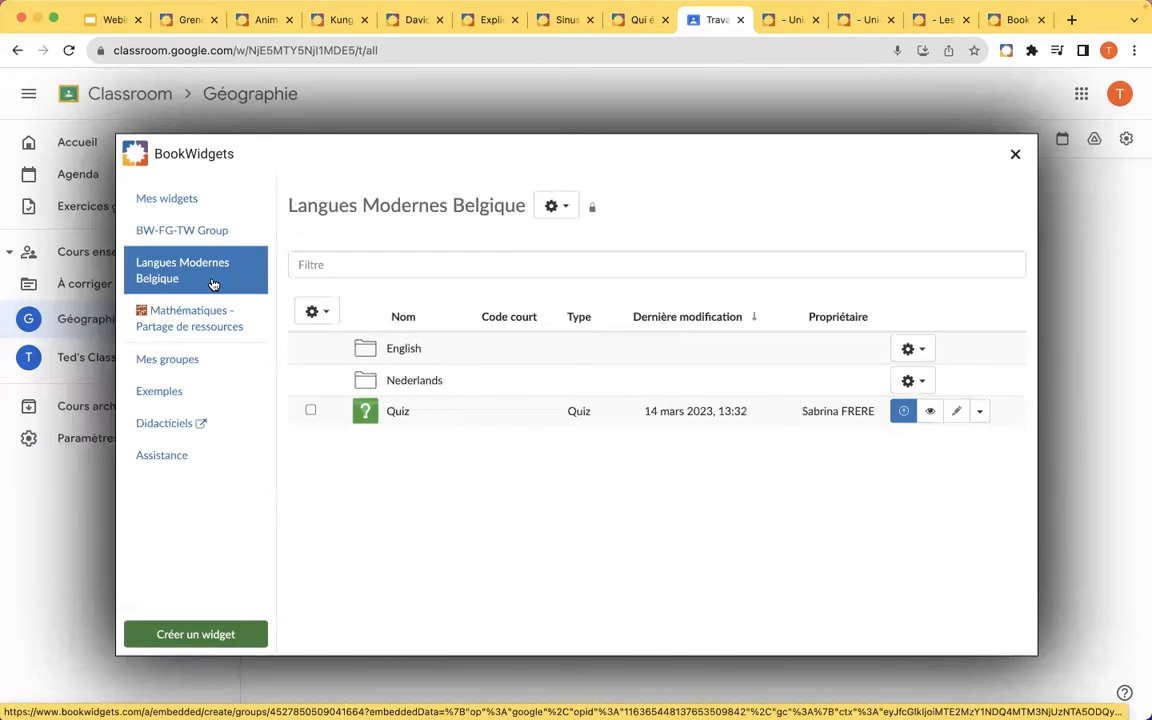
left_click(432, 356)
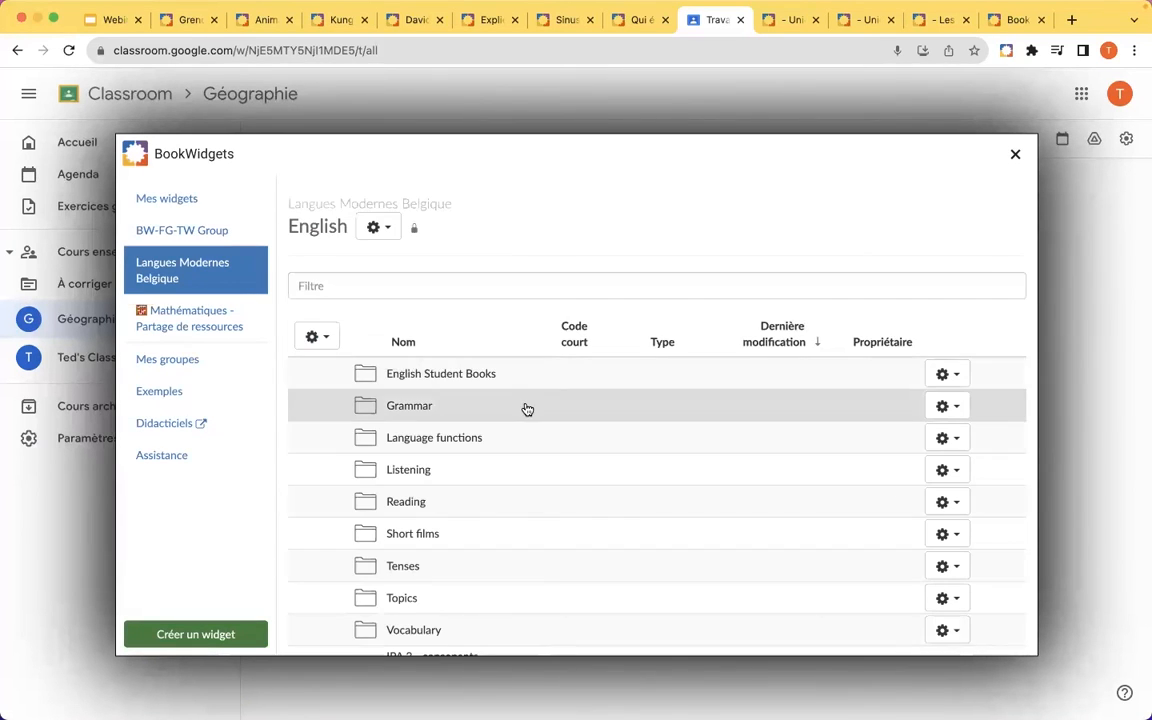
scroll(540, 487, "down", 3)
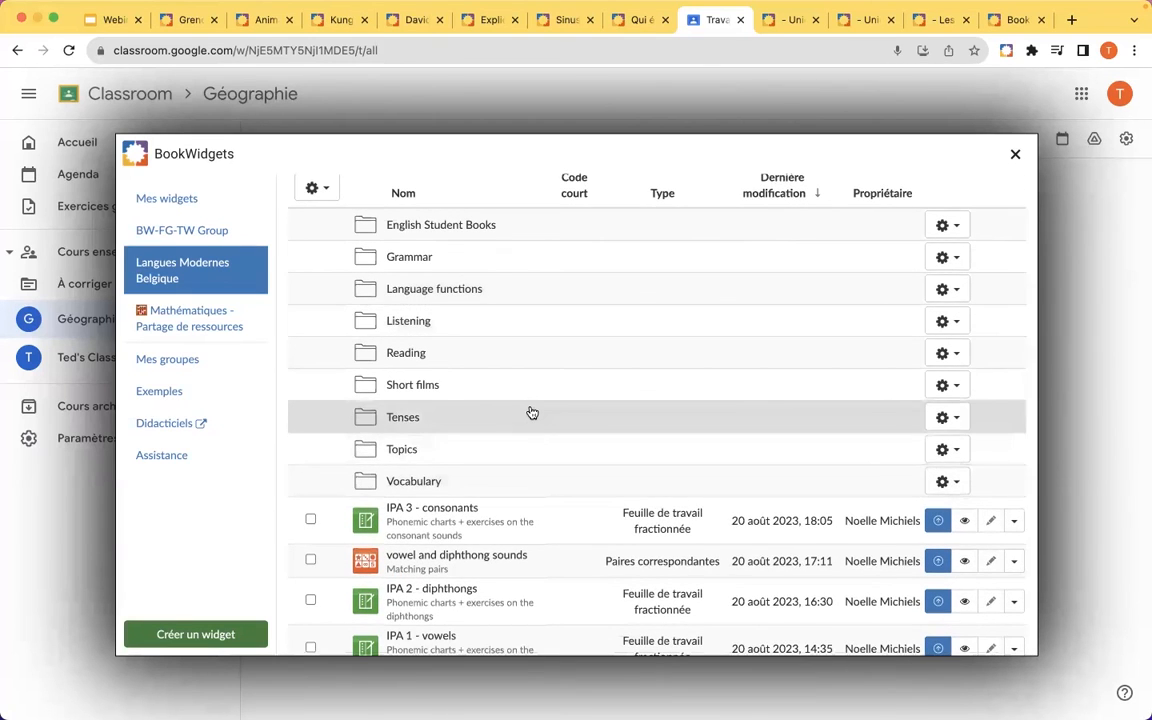
scroll(532, 413, "up", 2)
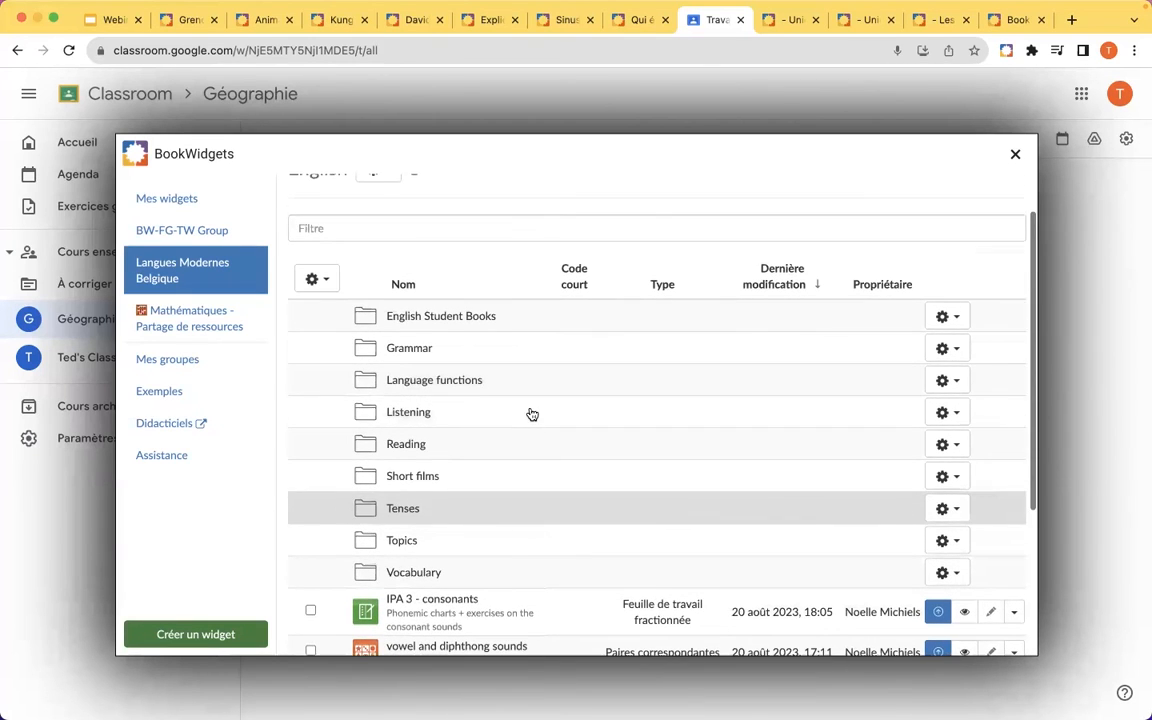
left_click(486, 478)
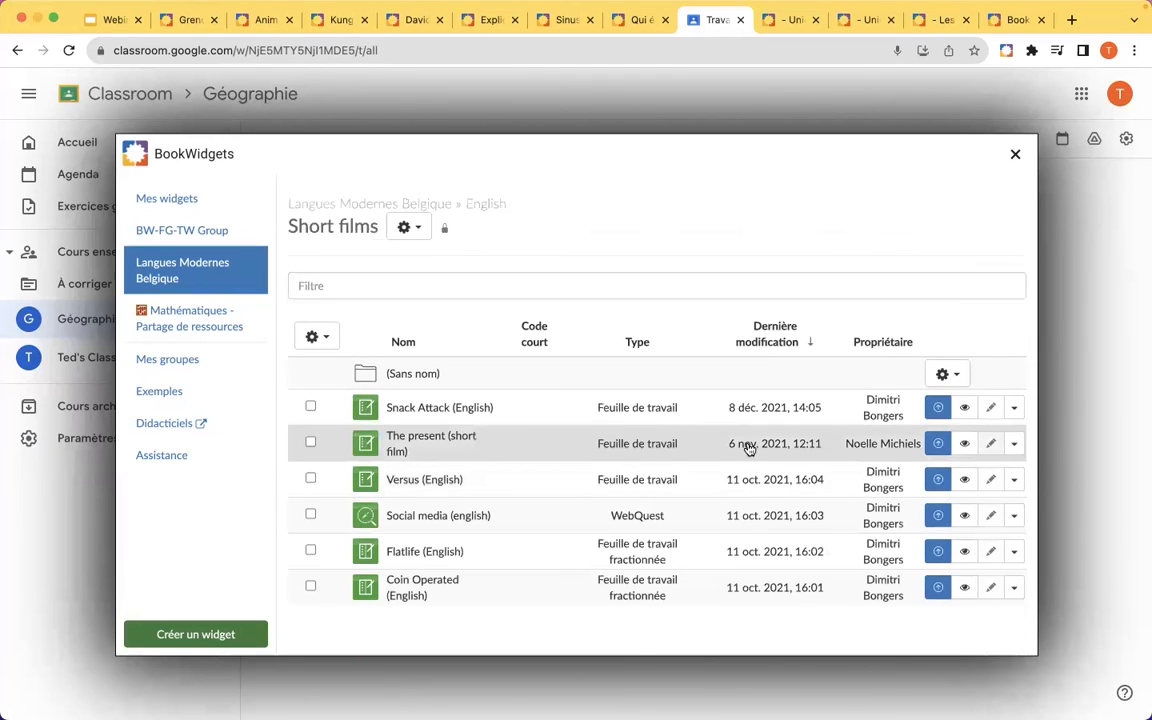
Preview the shared worksheet "The present (short film)", look through its questions and videos, and close the preview.
left_click(961, 451)
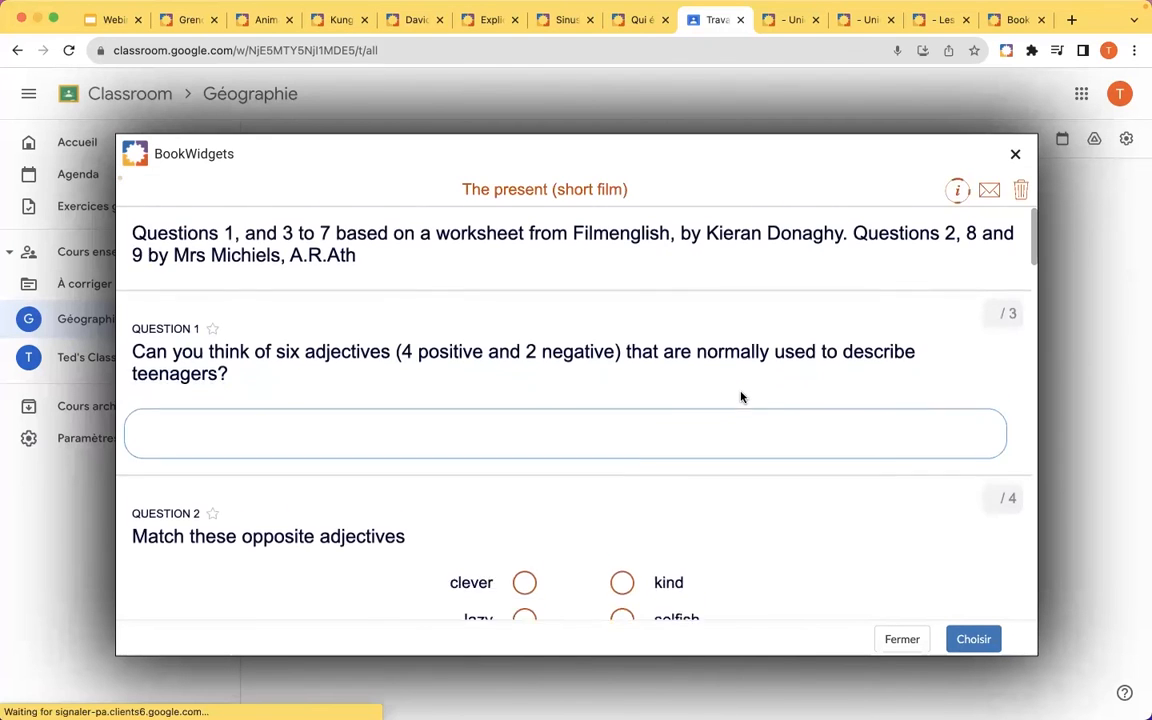
scroll(741, 397, "down", 10)
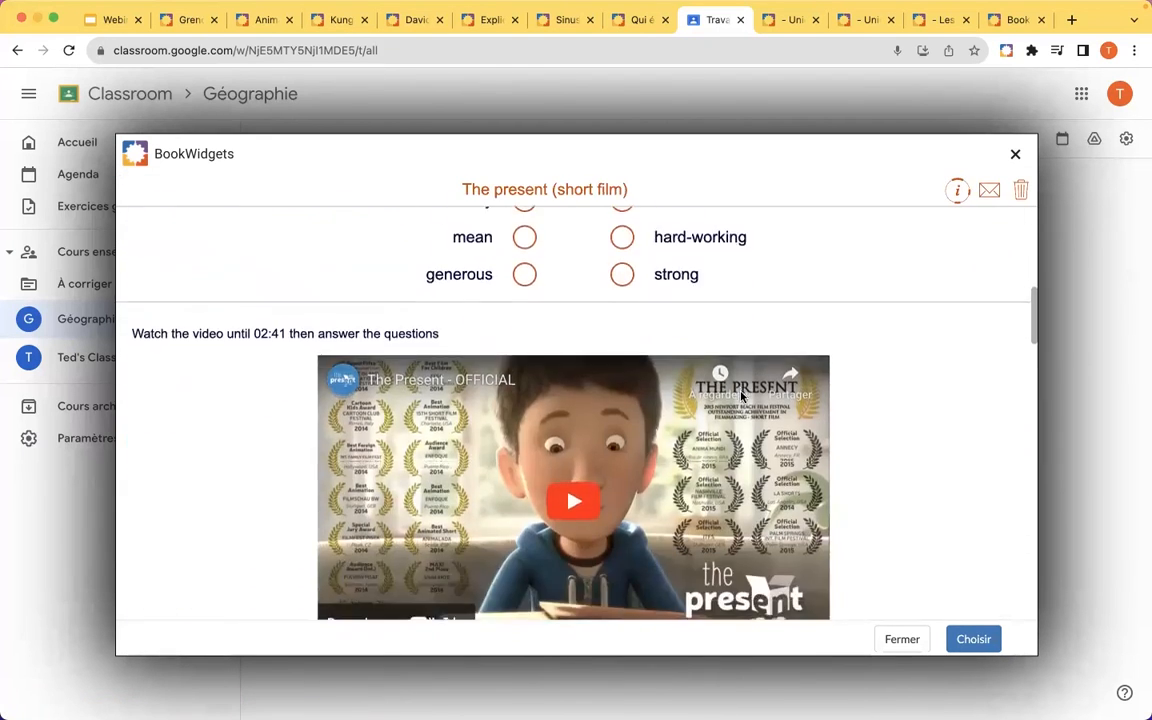
scroll(741, 395, "down", 10)
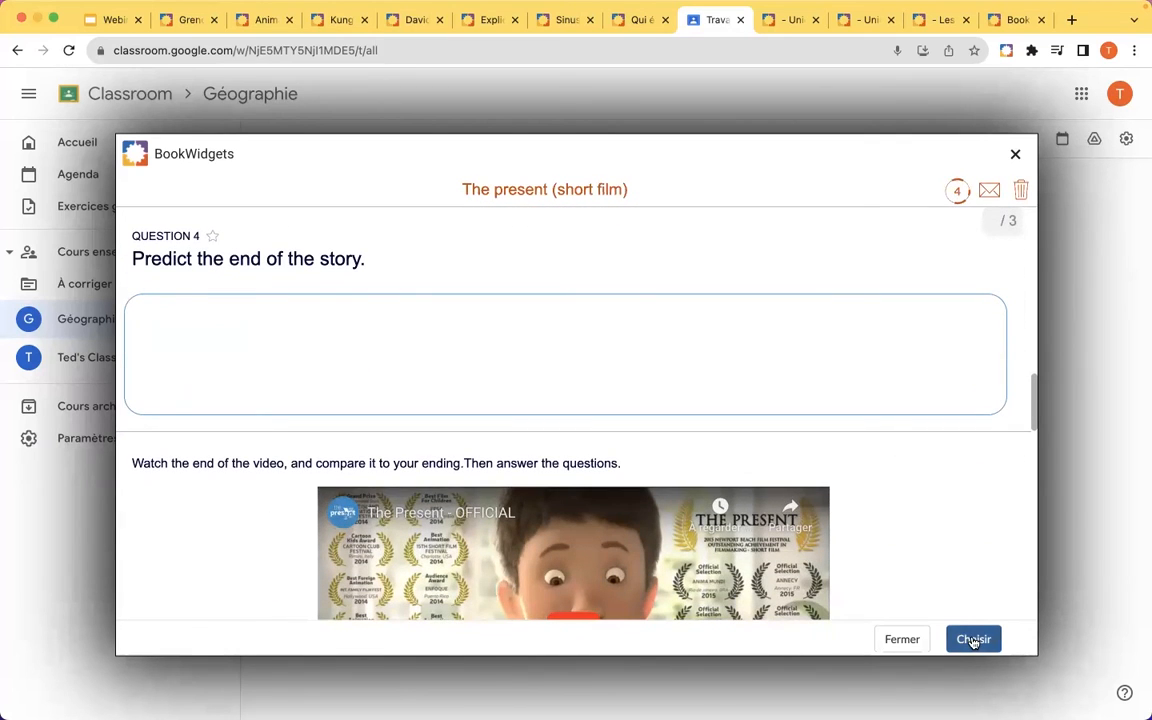
left_click(906, 643)
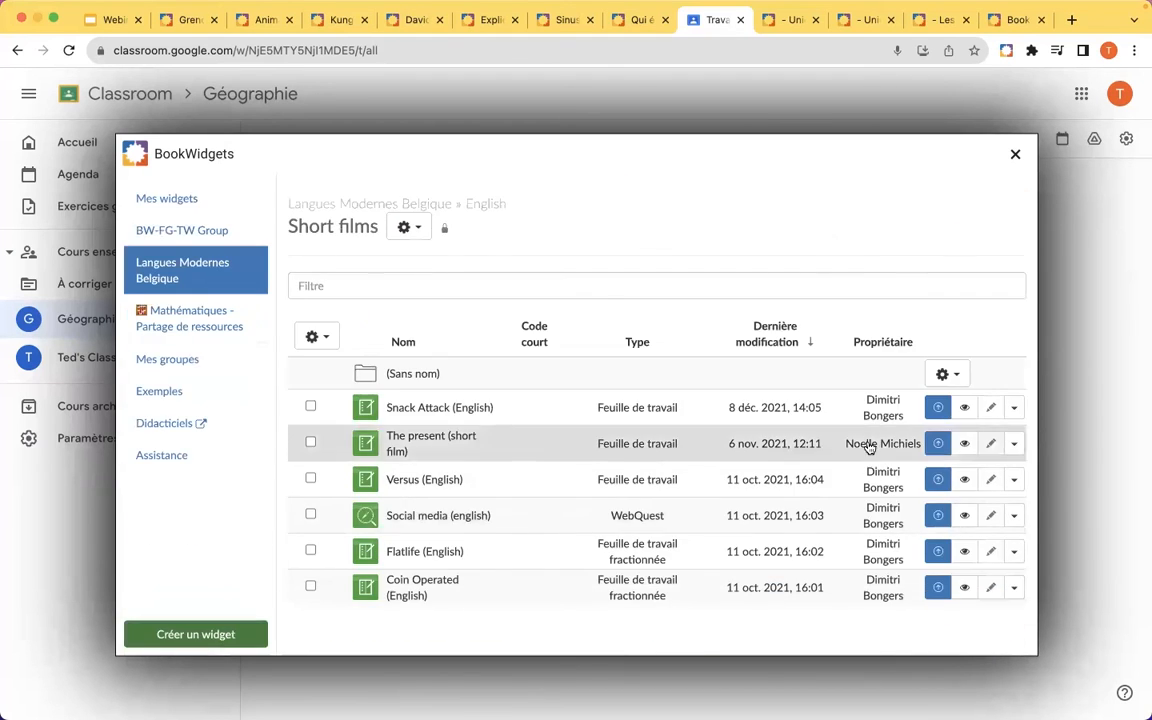
Duplicate the shared worksheet "The present (short film)" into "Mes widgets" and open that widget list.
left_click(1015, 444)
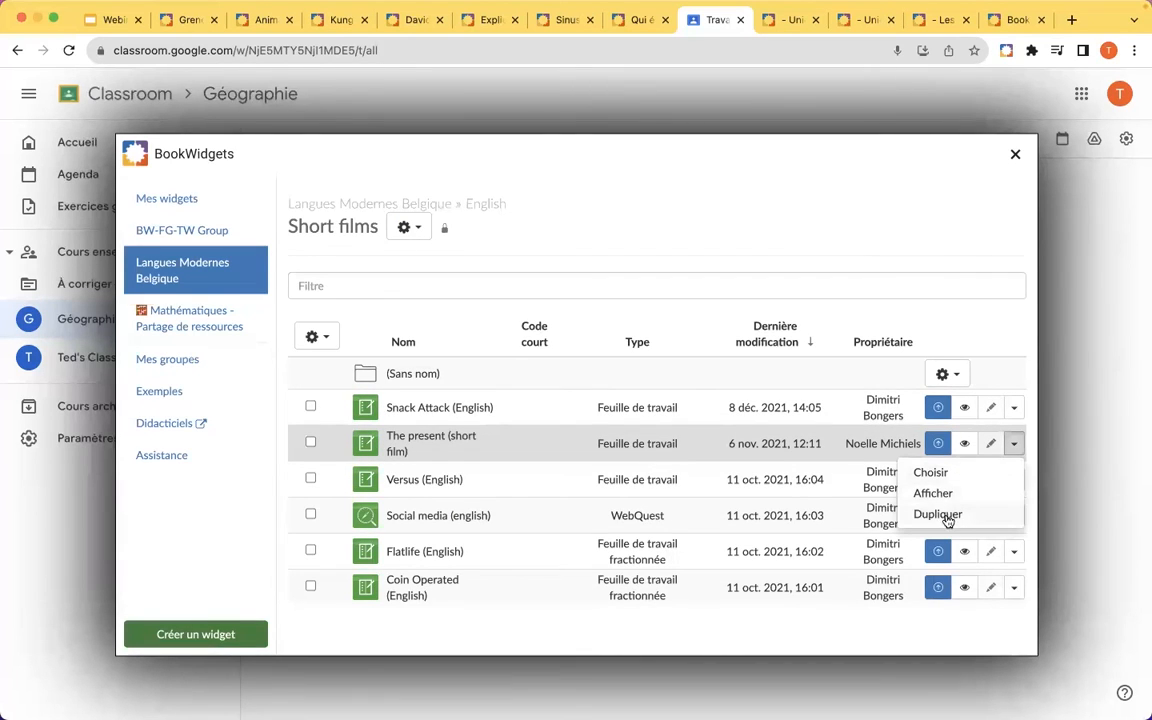
scroll(947, 520, "up", 5)
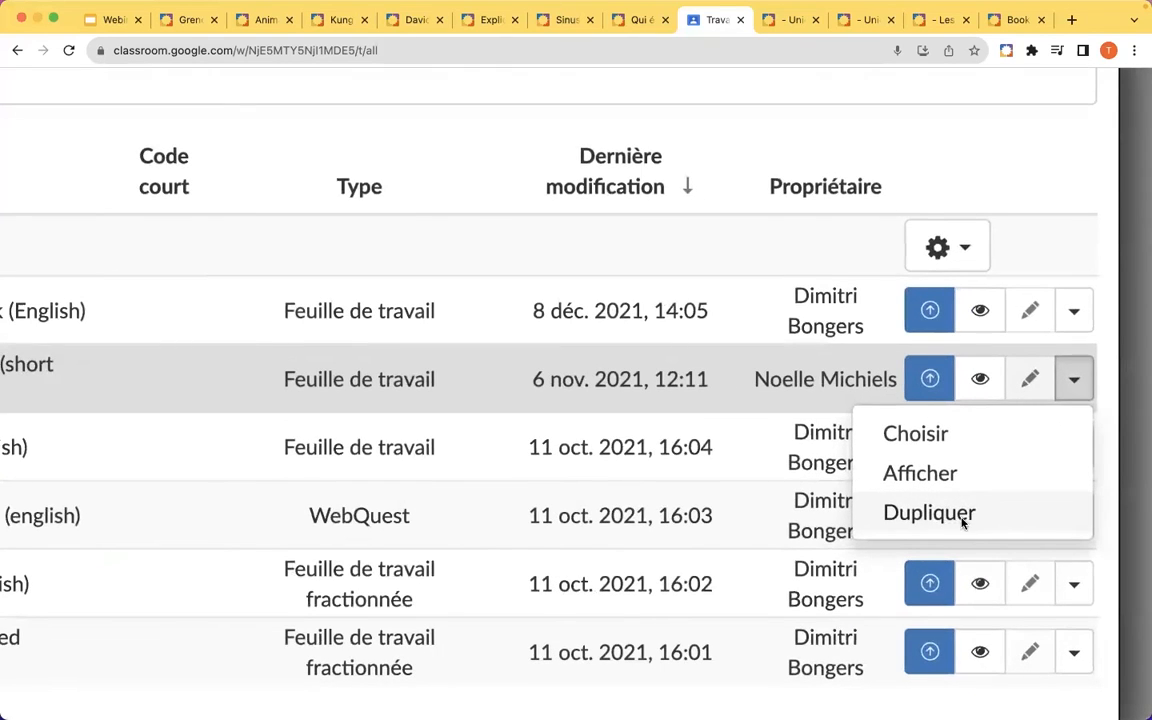
left_click(947, 516)
scroll(725, 496, "down", 5)
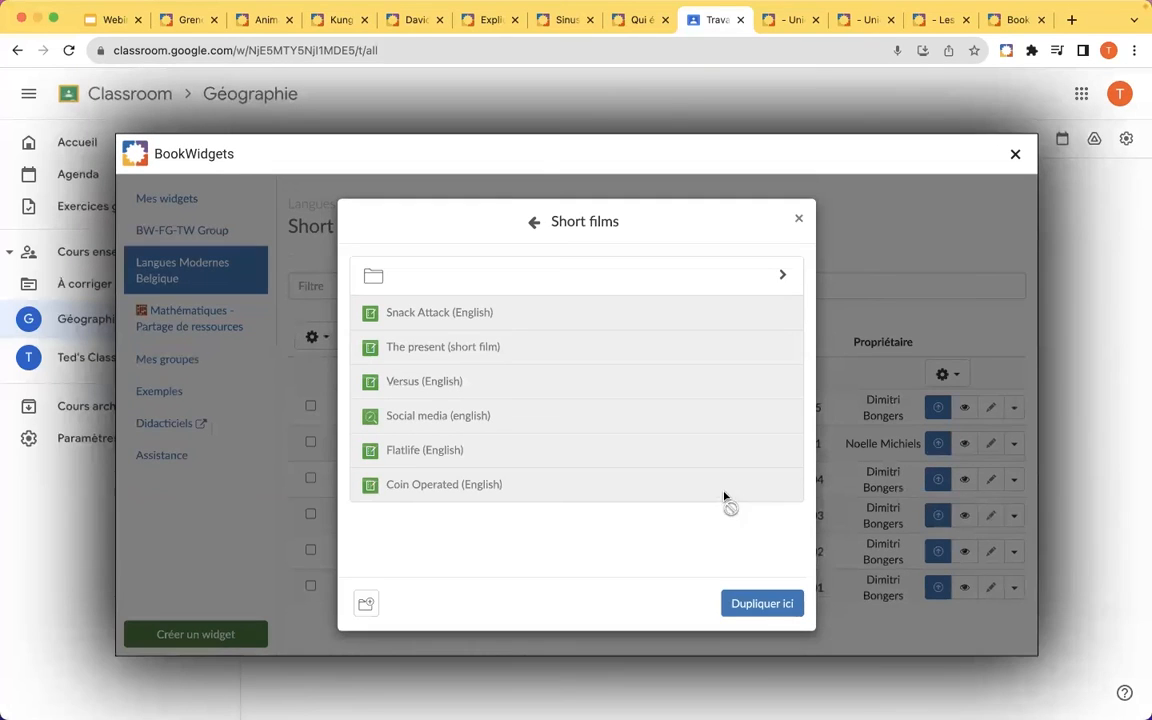
left_click(534, 228)
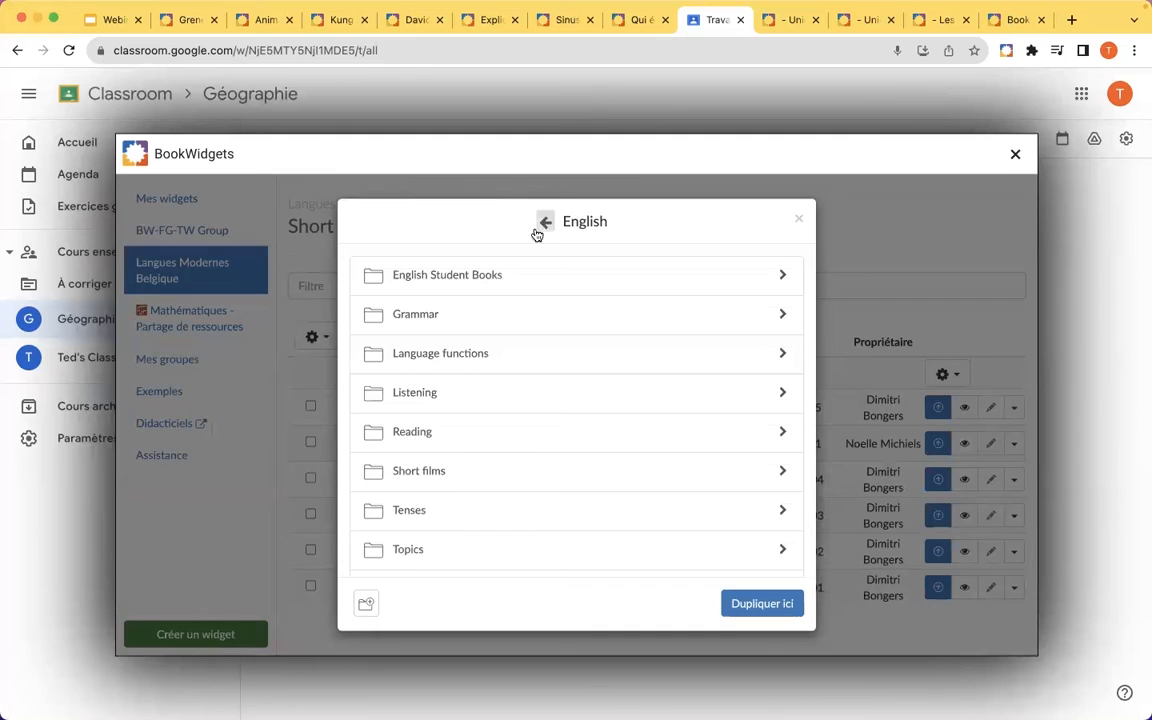
left_click(546, 223)
left_click(476, 222)
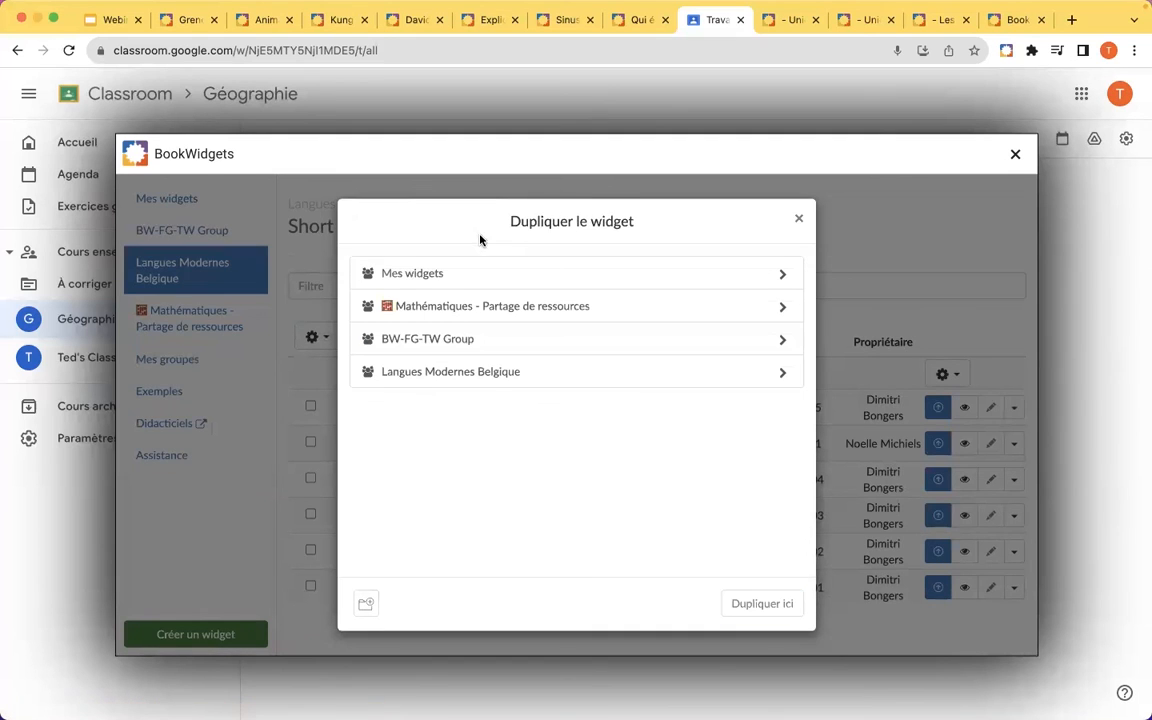
left_click(423, 274)
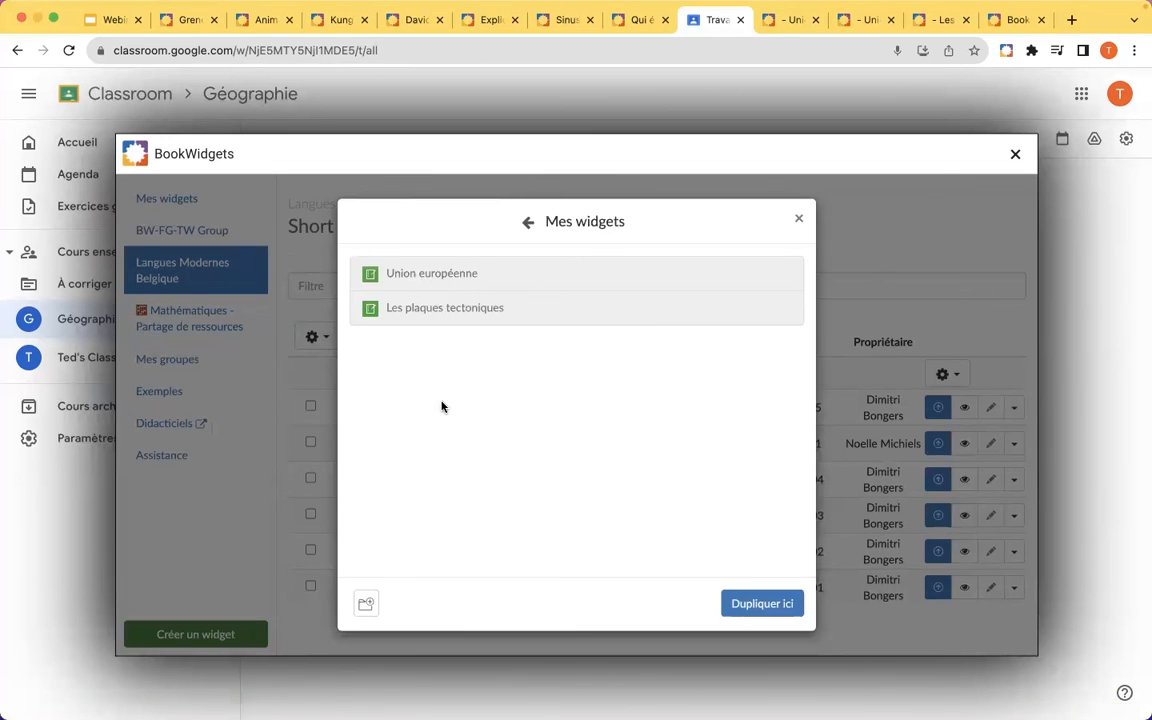
left_click(748, 612)
left_click(195, 200)
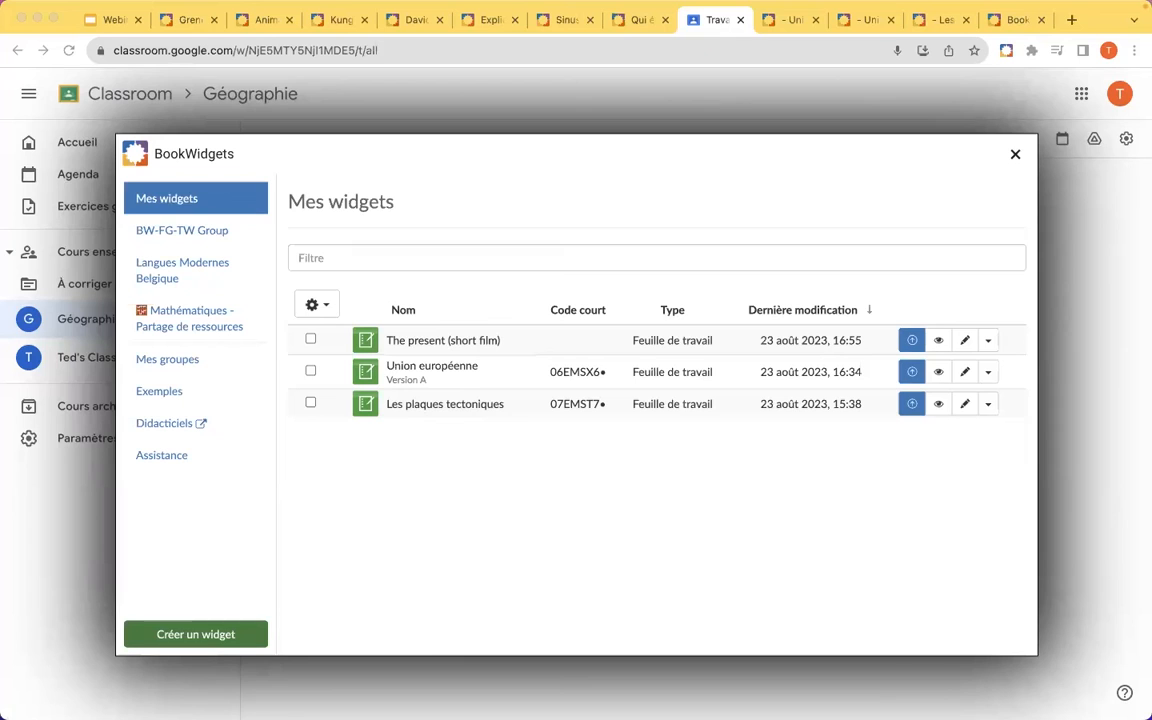
Browse the BookWidgets examples, preview the "Cartes flash" example, and close the preview.
left_click(160, 394)
scroll(543, 402, "down", 3)
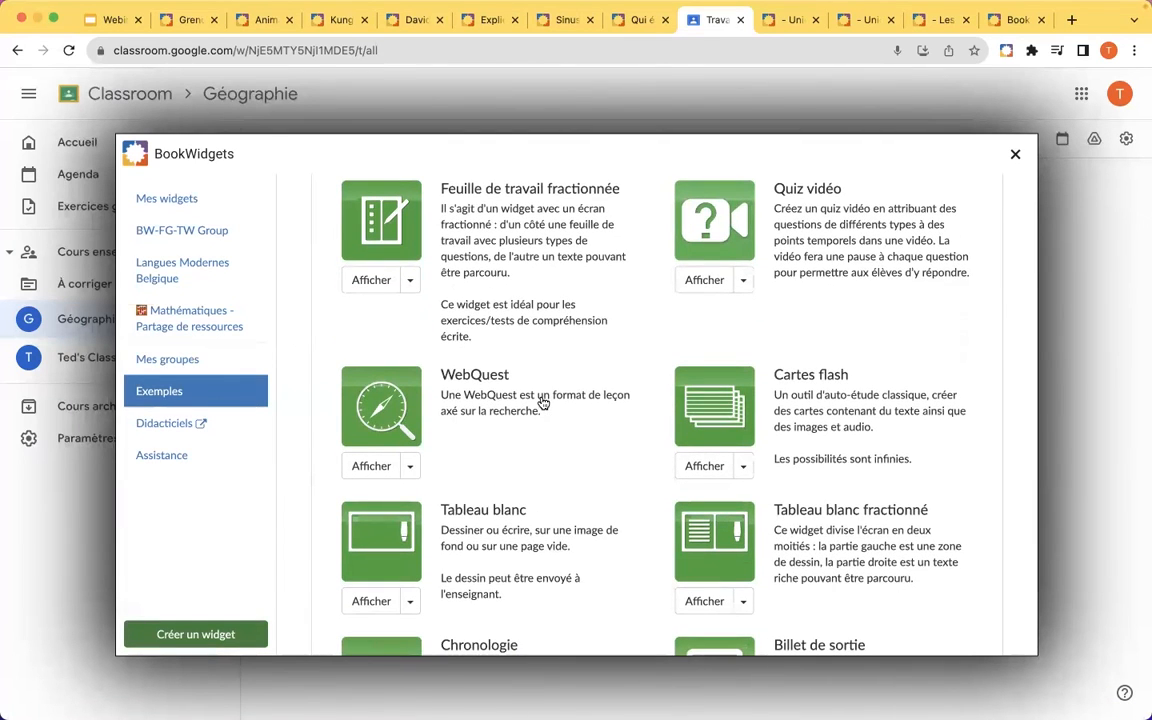
left_click(695, 468)
left_click(624, 424)
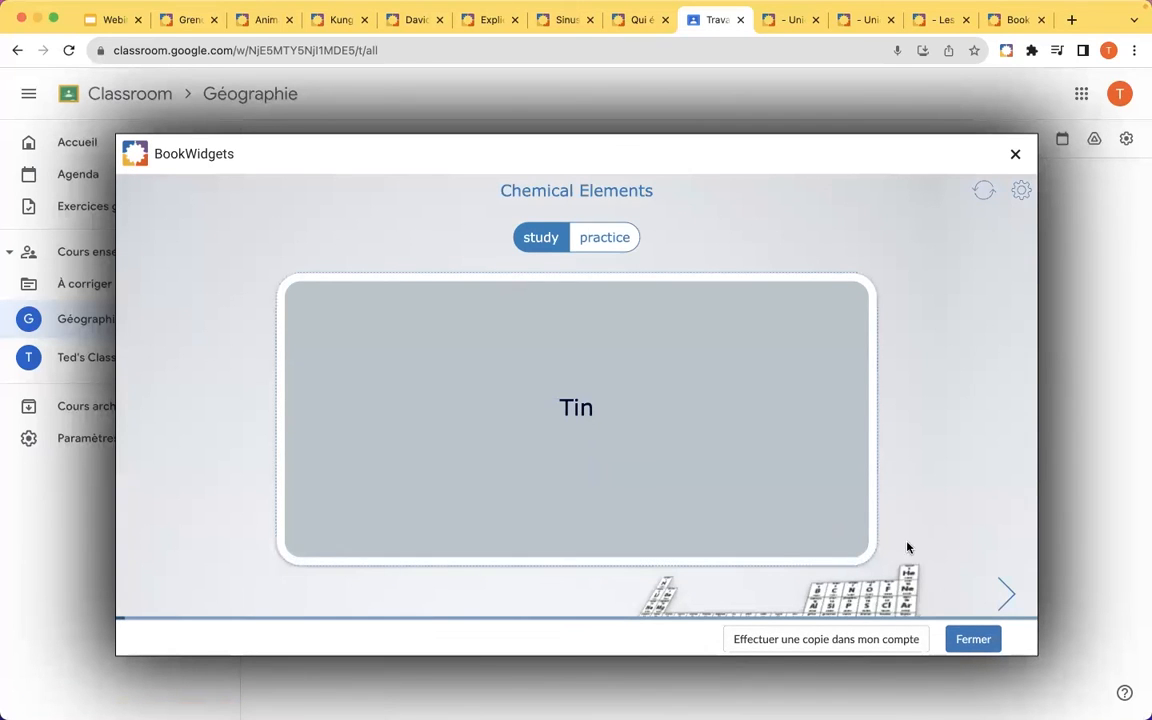
left_click(975, 640)
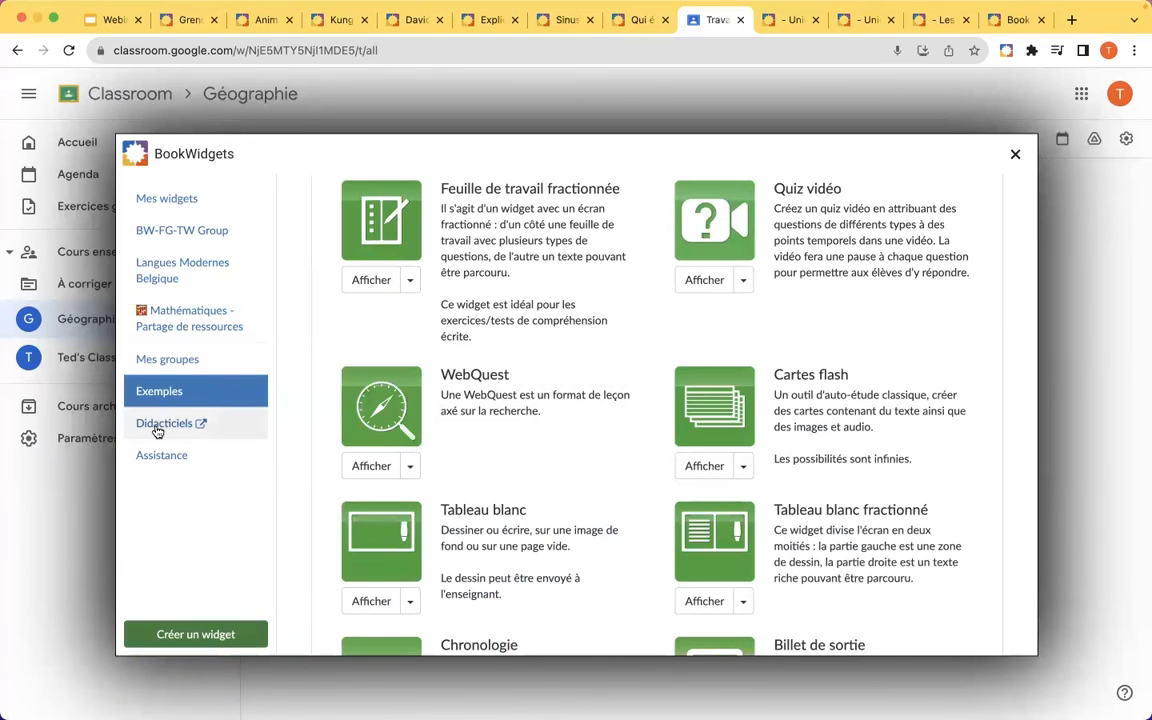
Open the "Didacticiels" link in a new browser tab and load bookwidgets.com/fr there.
left_click(157, 428)
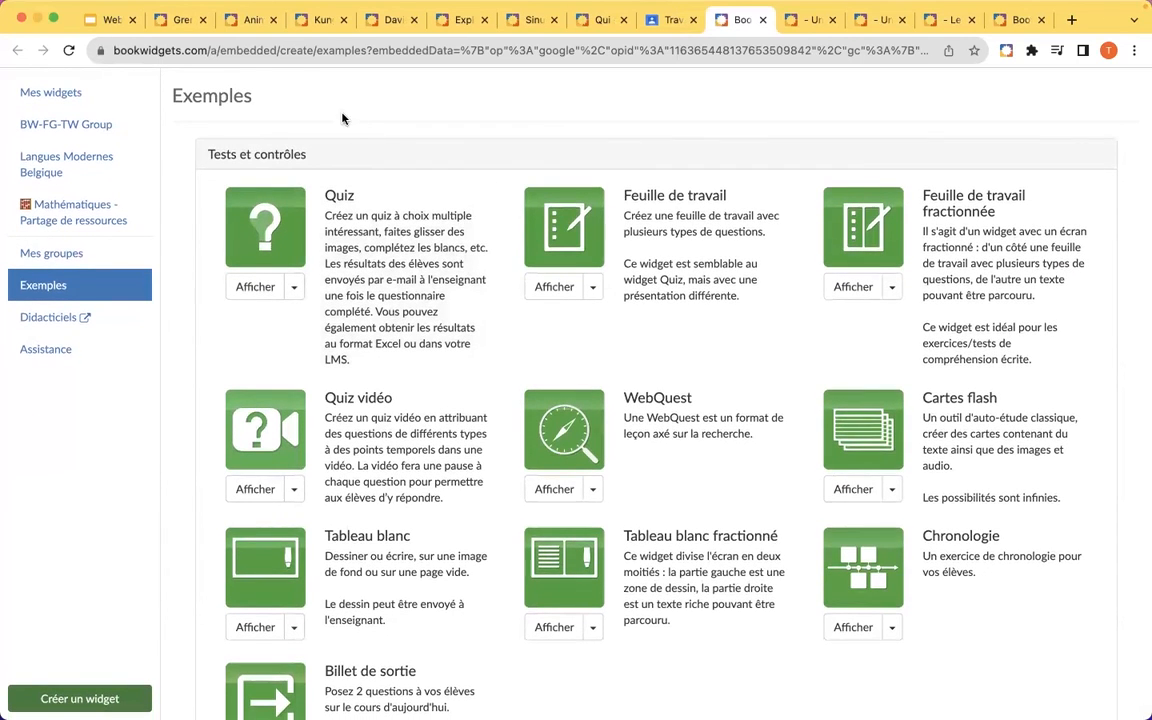
left_click(279, 48)
type("book")
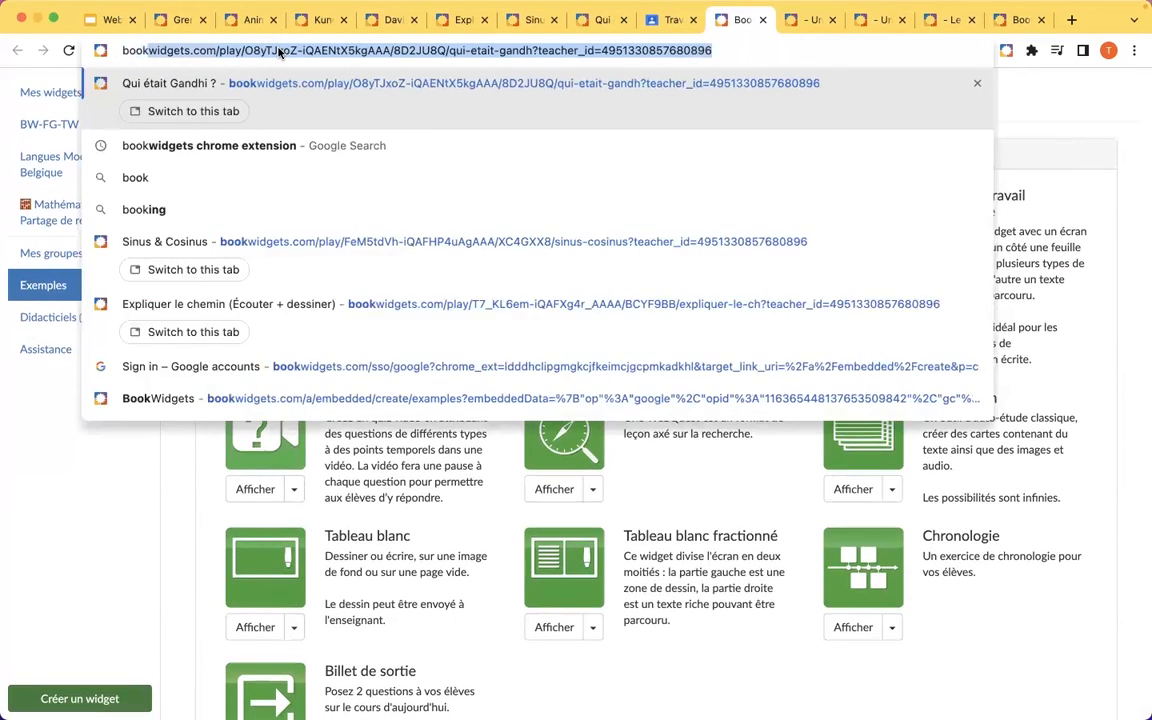
type("widhet")
key("BackSpace")
key("BackSpace")
key("BackSpace")
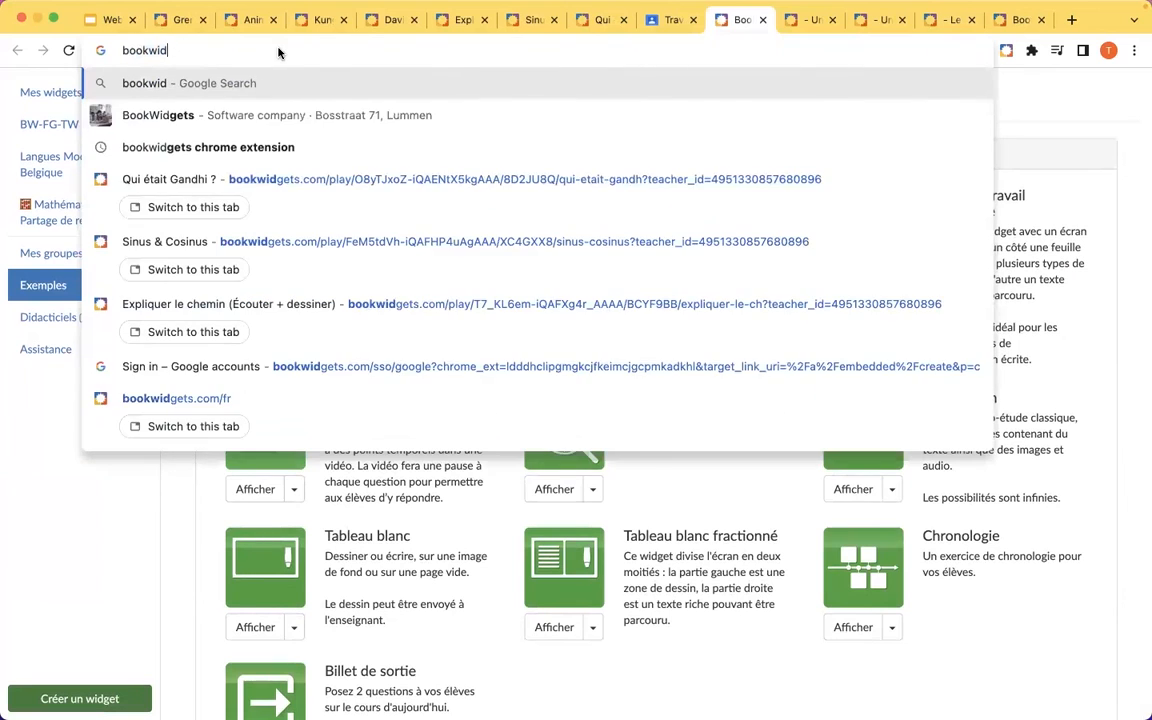
type("gets.com/fr")
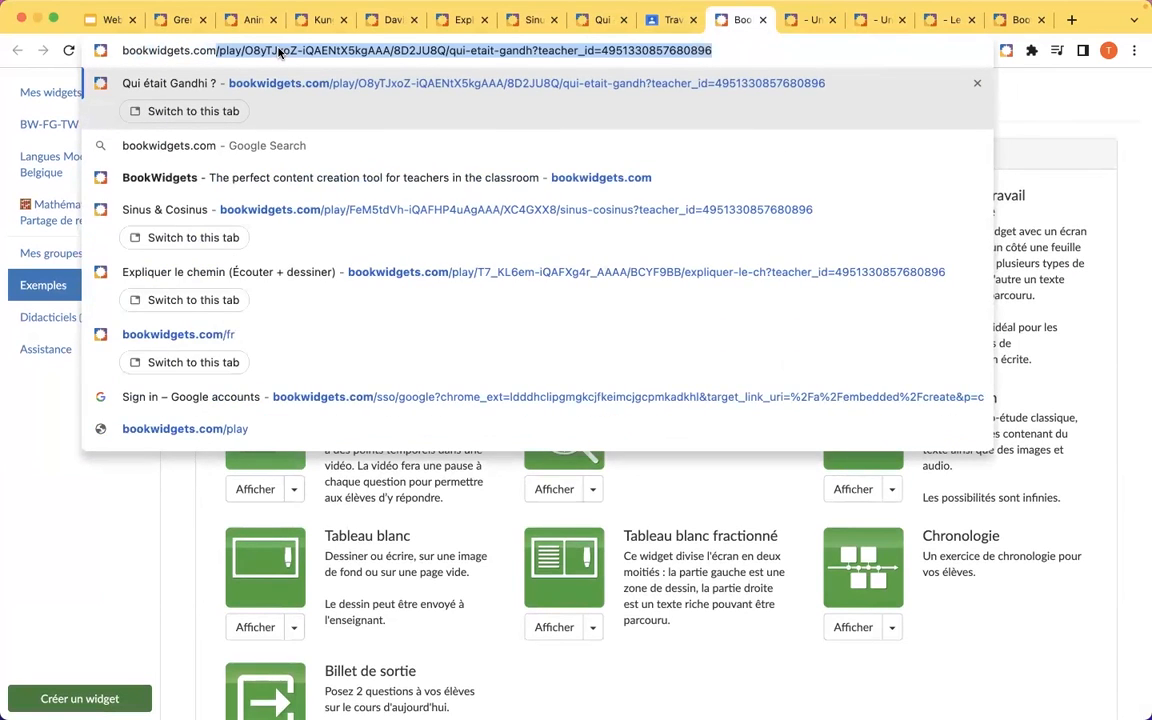
key("Return")
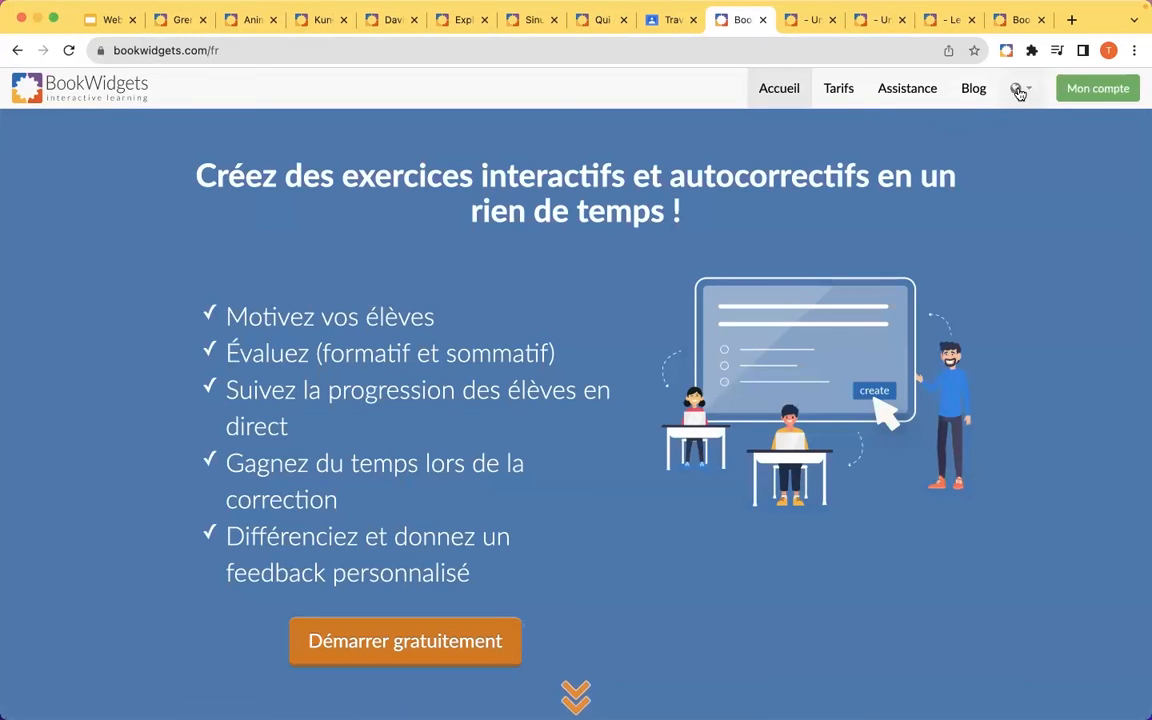
Open the website's support page and set the site language to Français.
left_click(1017, 90)
left_click(970, 208)
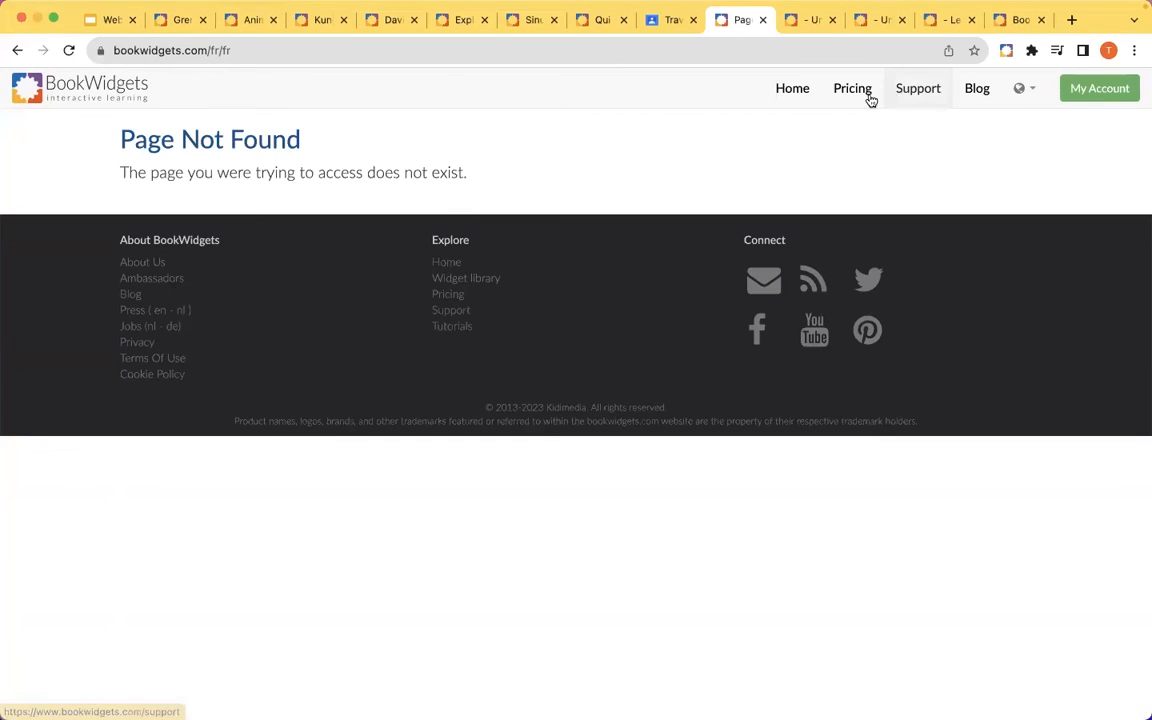
left_click(915, 90)
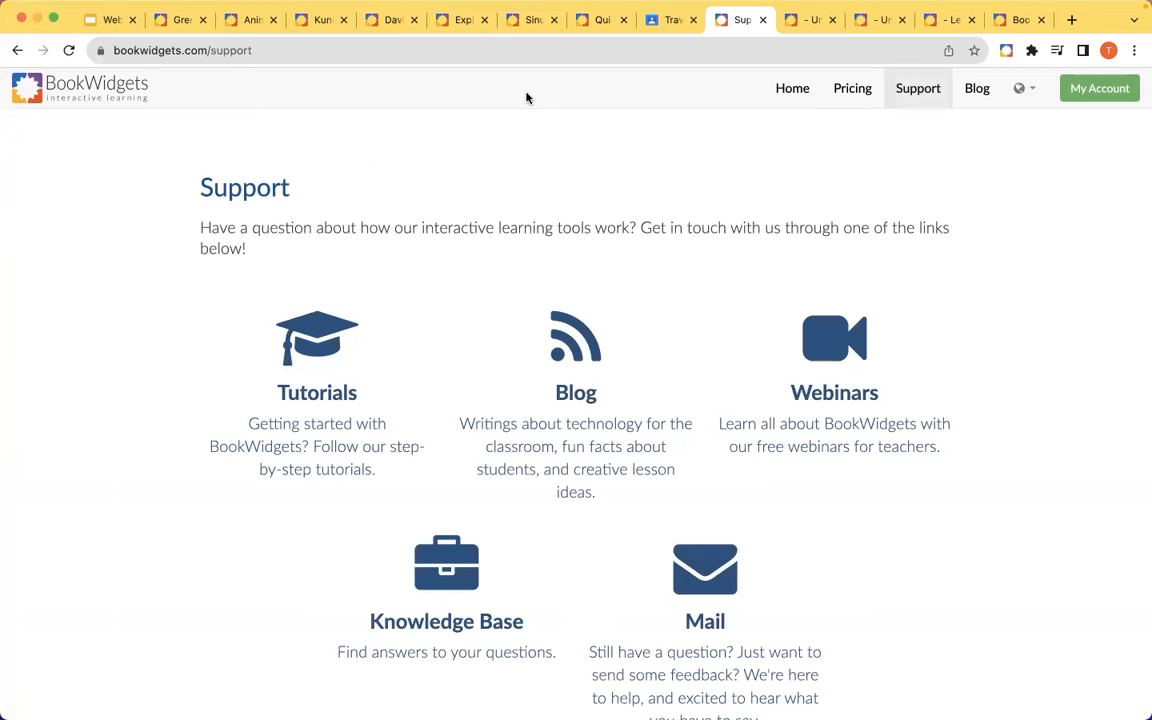
left_click(1022, 88)
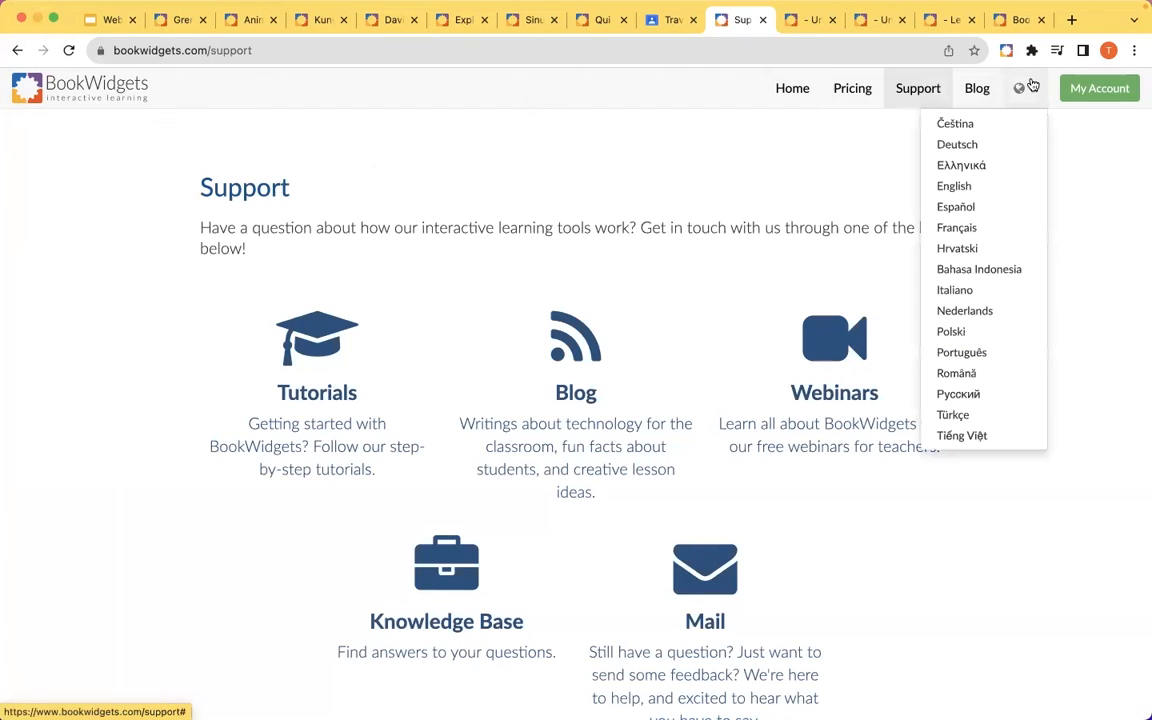
left_click(945, 229)
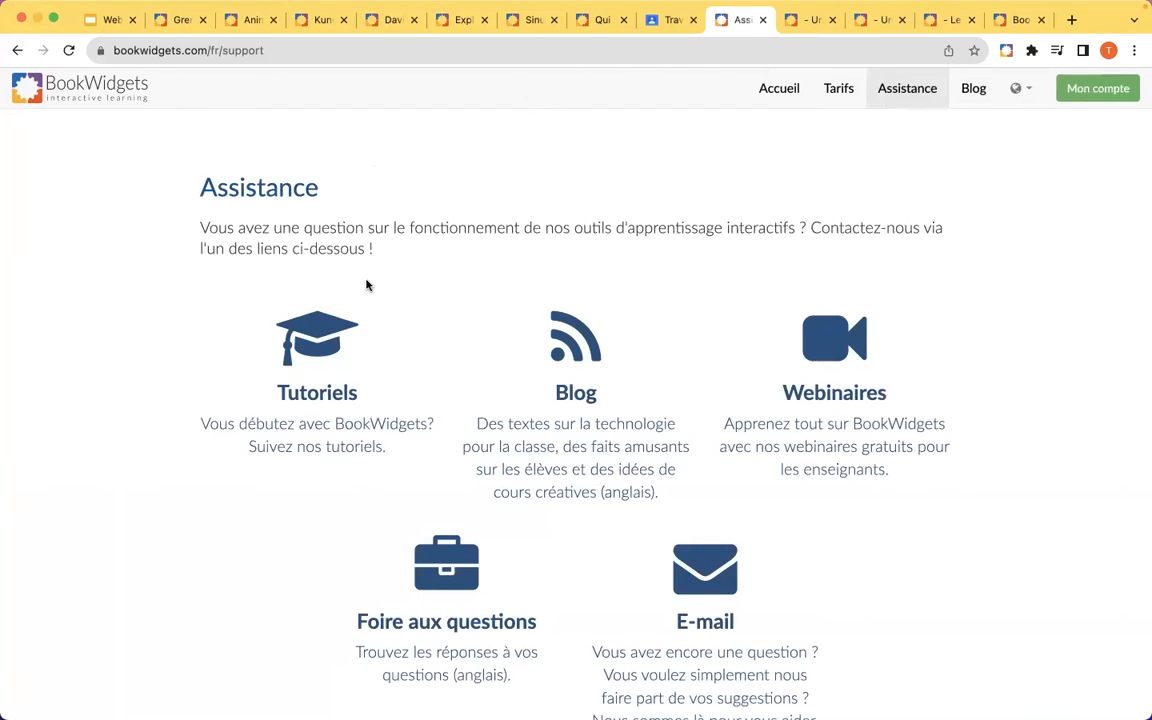
Open the support tutorials and display "Connexion avec Google Classroom" under "Intégrations LMS".
left_click(338, 338)
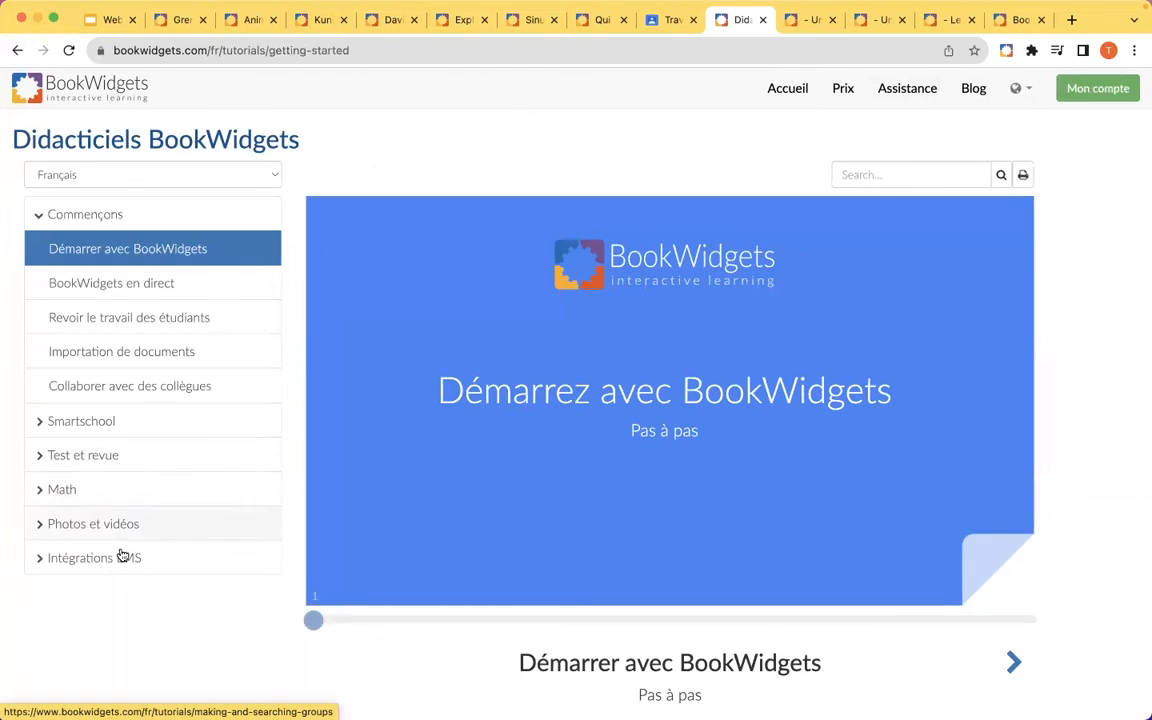
left_click(116, 572)
scroll(185, 506, "down", 2)
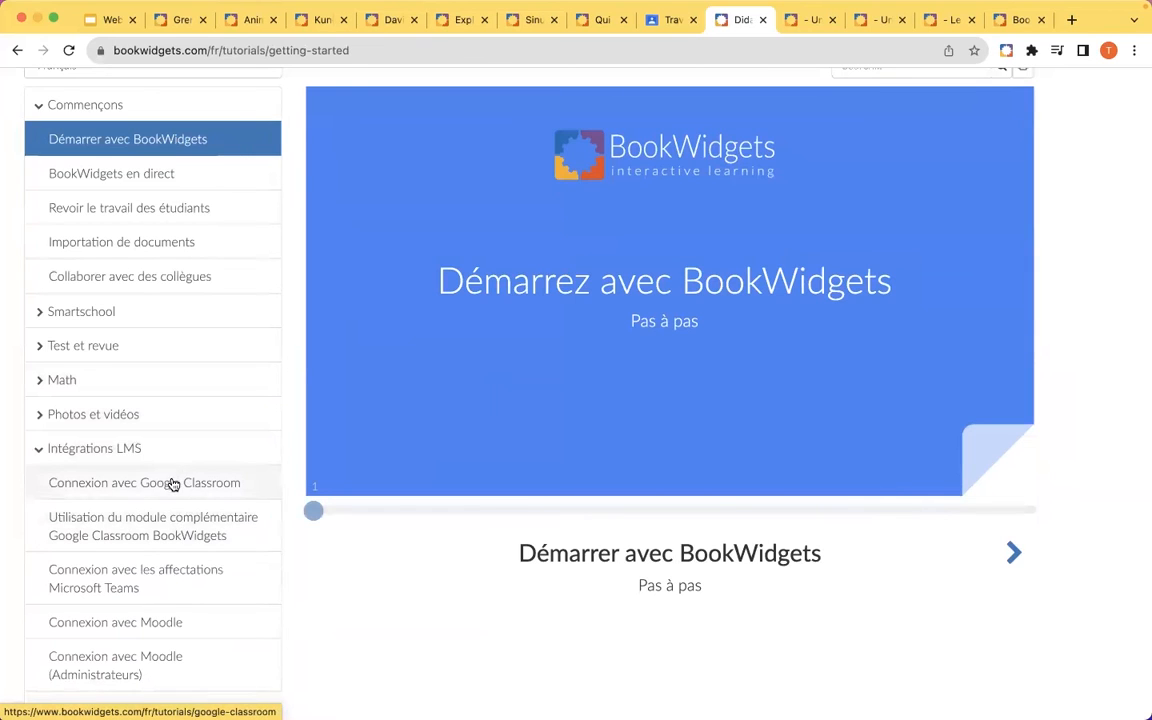
left_click(173, 484)
left_click(247, 48)
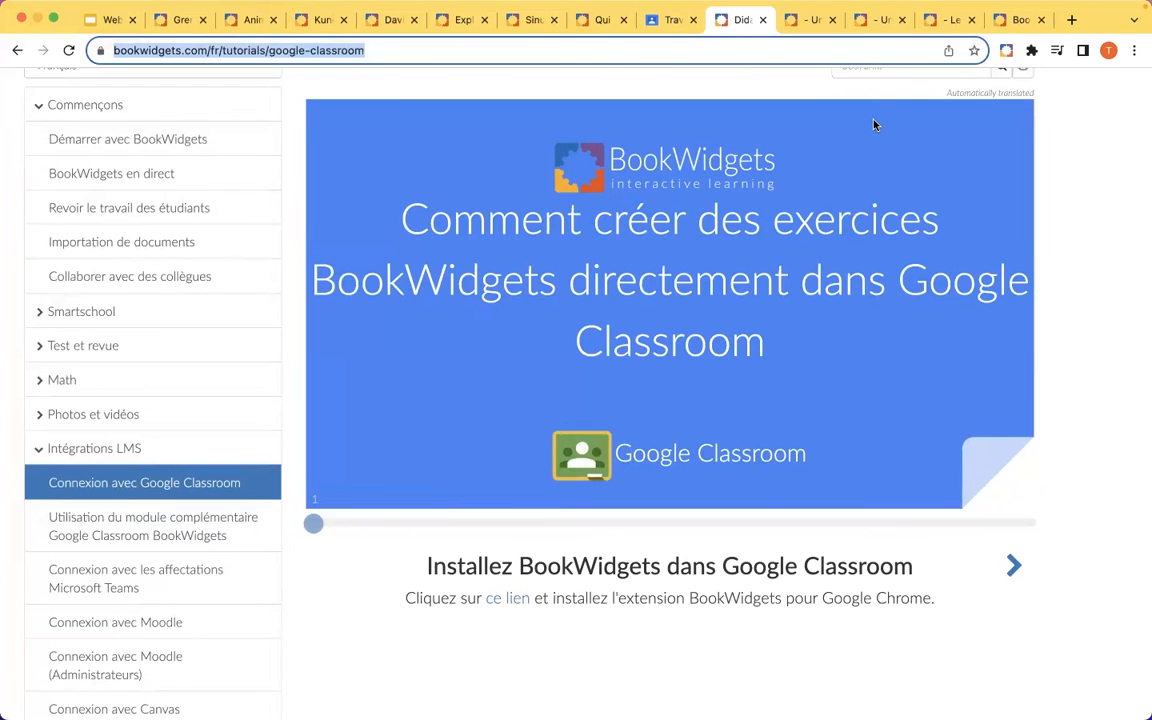
left_click(1115, 189)
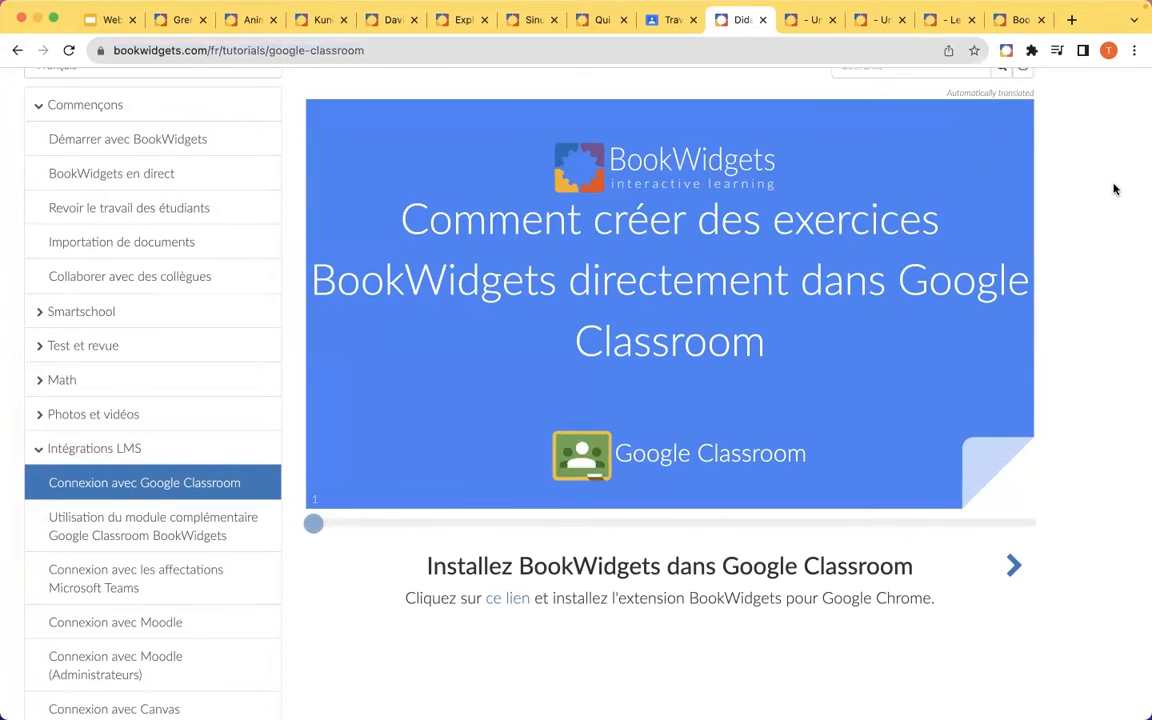